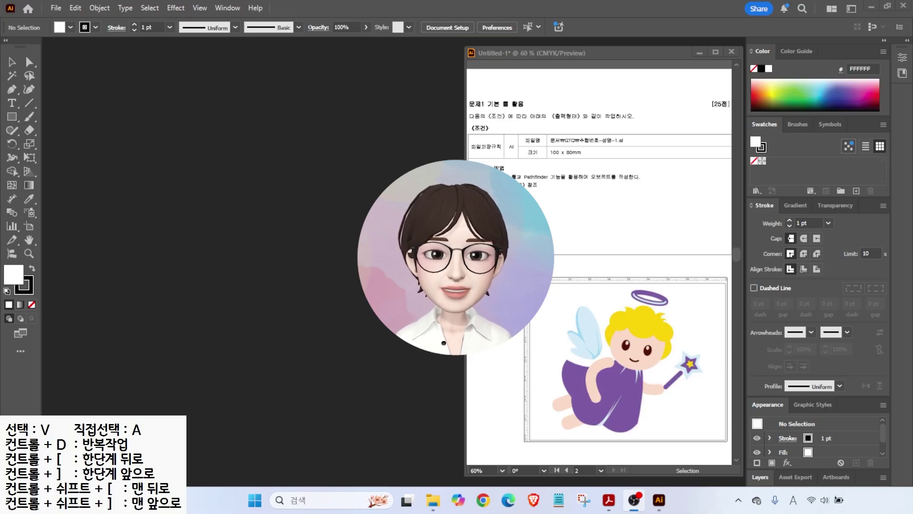
- Switch Illustrator to the Essentials workspace layout
{"action": "key", "text": "alt+Tab"}
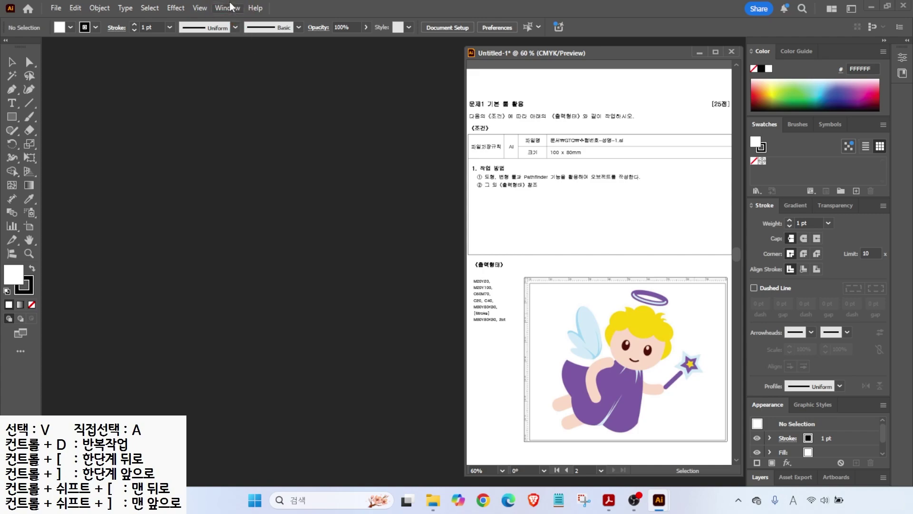
{"action": "left_click", "coordinate": [228, 8]}
{"action": "mouse_move", "coordinate": [244, 73]}
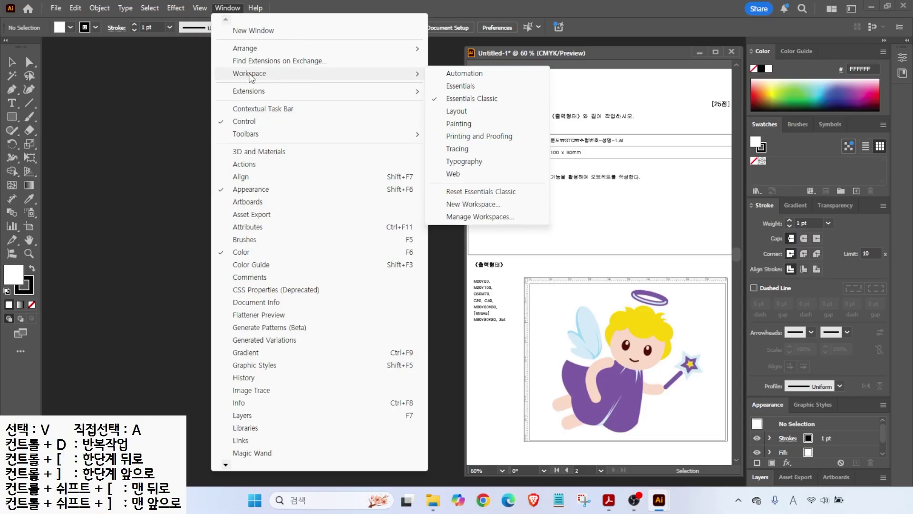
{"action": "left_click", "coordinate": [460, 86]}
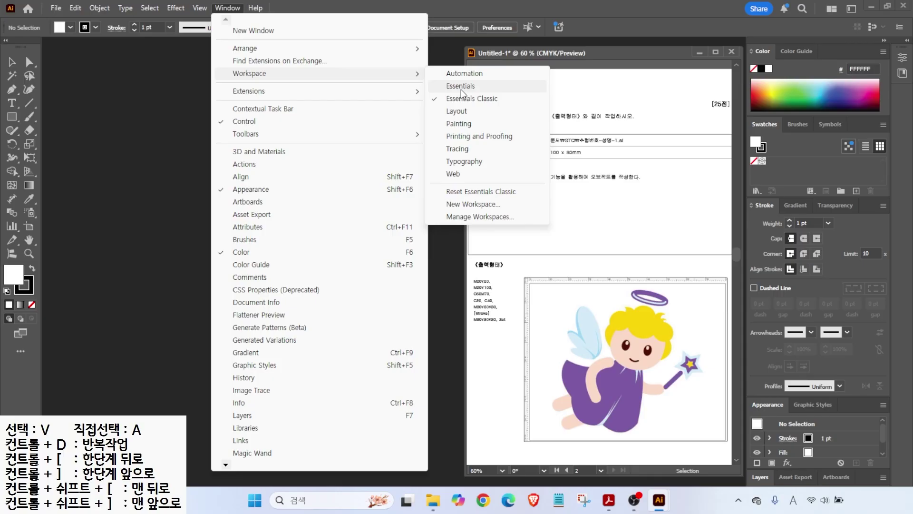
{"action": "left_click", "coordinate": [460, 91]}
{"action": "left_click", "coordinate": [461, 99]}
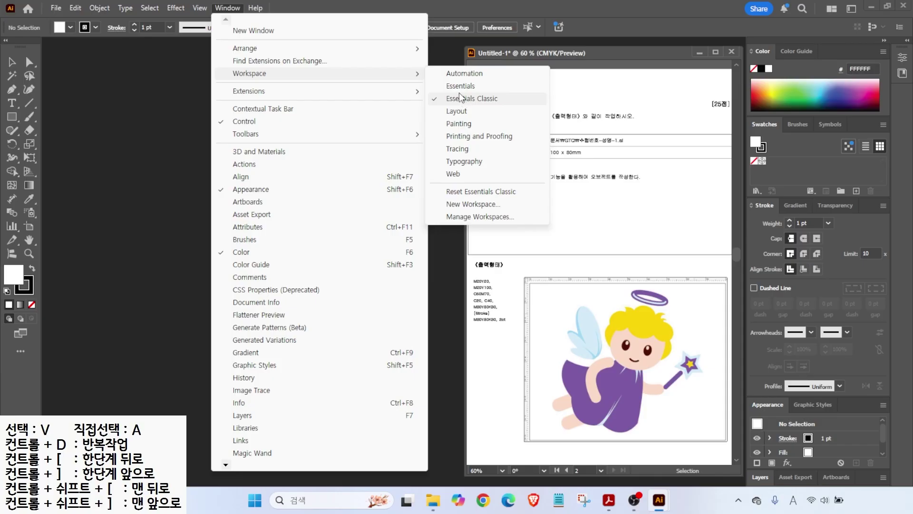
{"action": "left_click", "coordinate": [456, 88]}
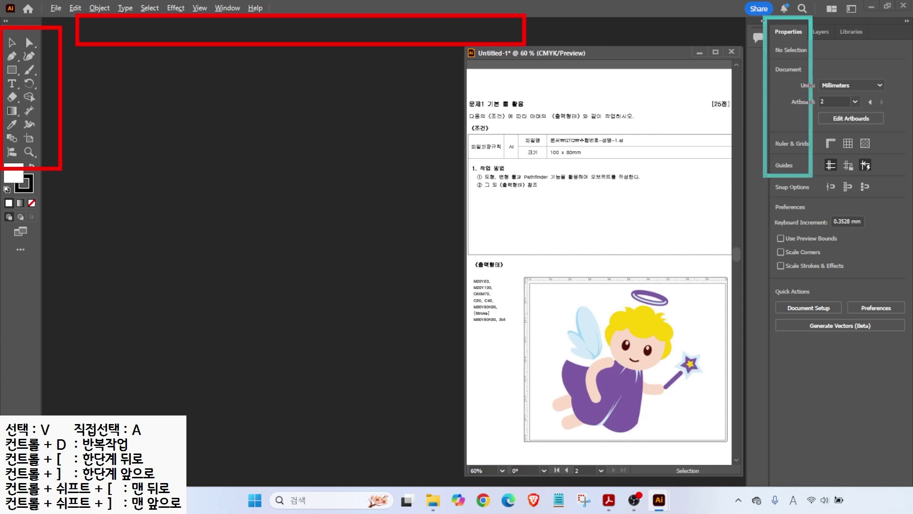
- Return to the Essentials Classic workspace with its classic panels
{"action": "left_click", "coordinate": [226, 8]}
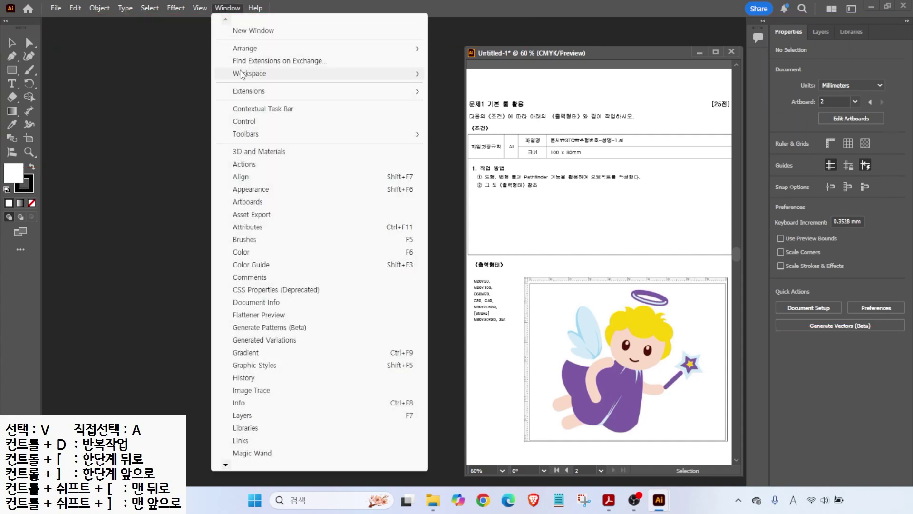
{"action": "mouse_move", "coordinate": [307, 76]}
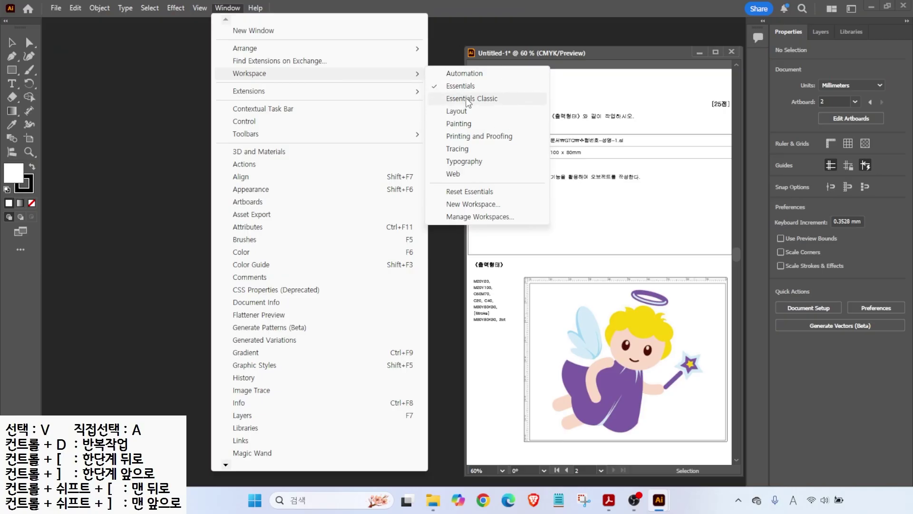
{"action": "left_click", "coordinate": [467, 99]}
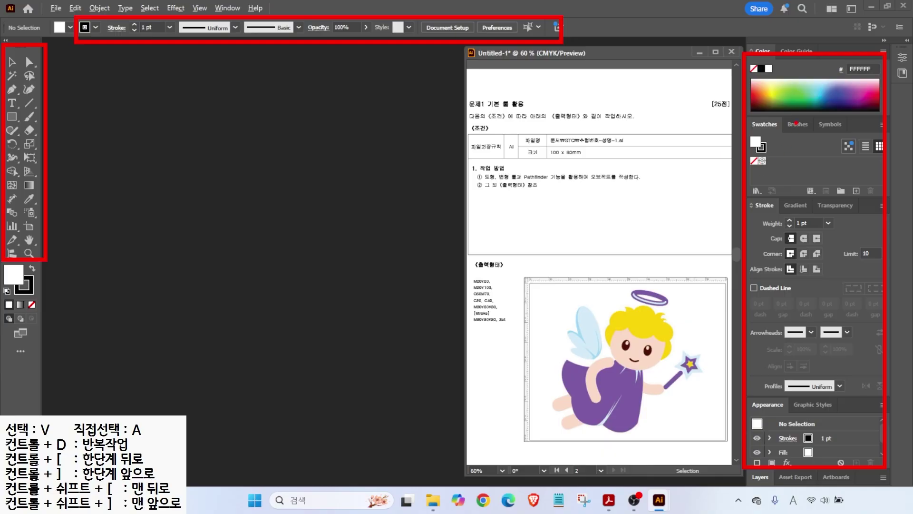
{"action": "left_click", "coordinate": [907, 42]}
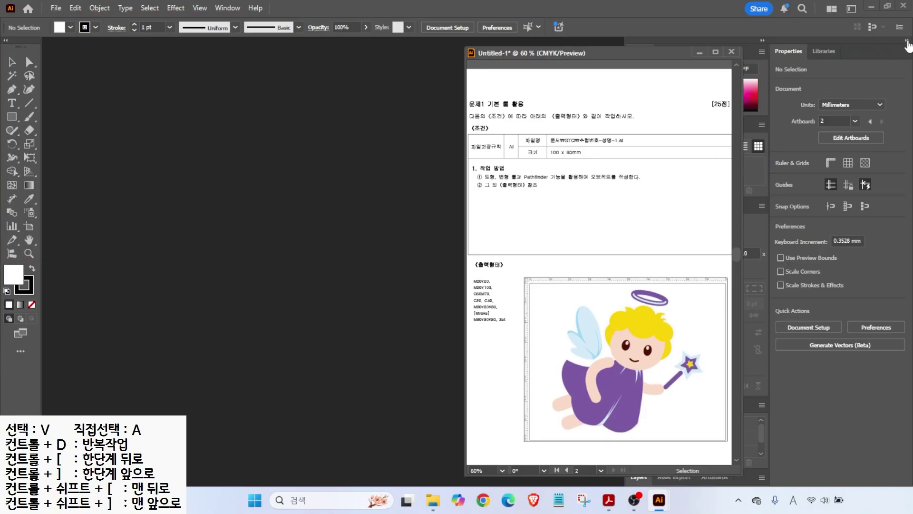
{"action": "left_click", "coordinate": [791, 57]}
{"action": "left_click_drag", "start_coordinate": [622, 55], "coordinate": [508, 51]}
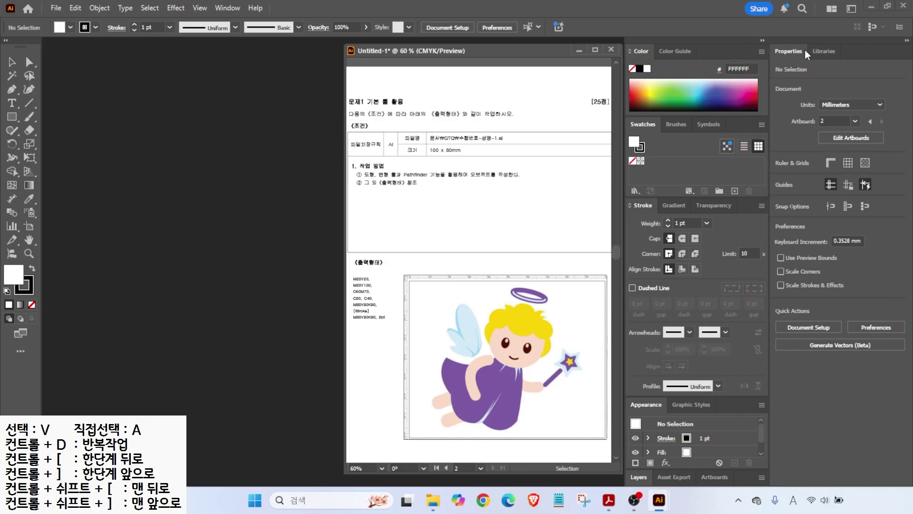
{"action": "left_click", "coordinate": [908, 41]}
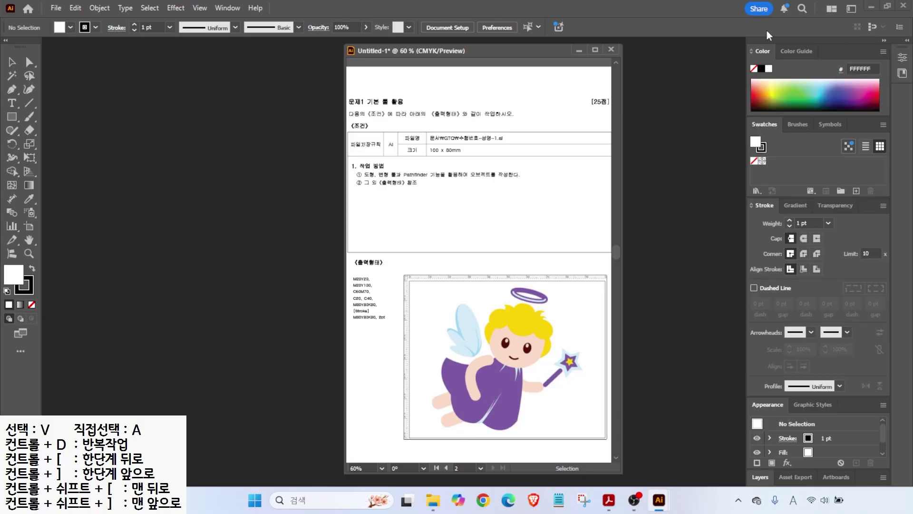
{"action": "left_click_drag", "start_coordinate": [555, 44], "coordinate": [666, 51]}
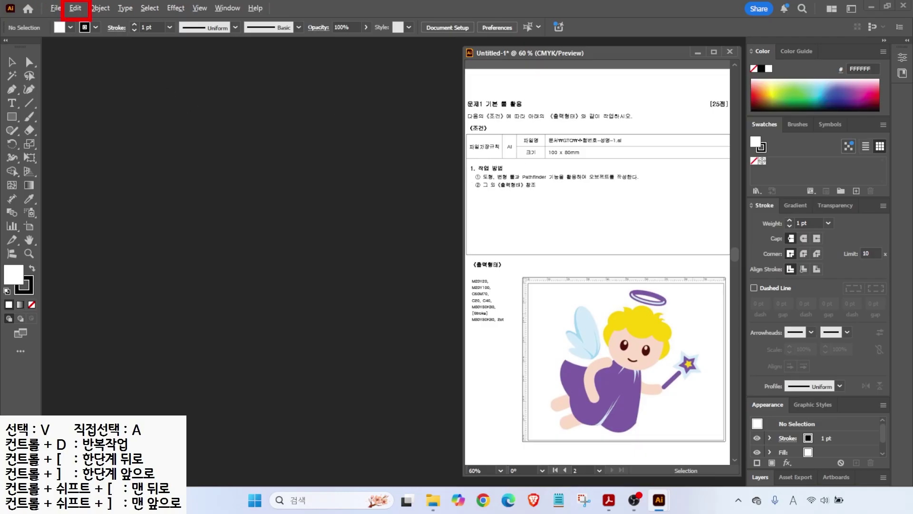
- Open Preferences at Guides & Grid and browse the Selection, Type, Units, Smart Guides and Slices pages
{"action": "left_click", "coordinate": [75, 8]}
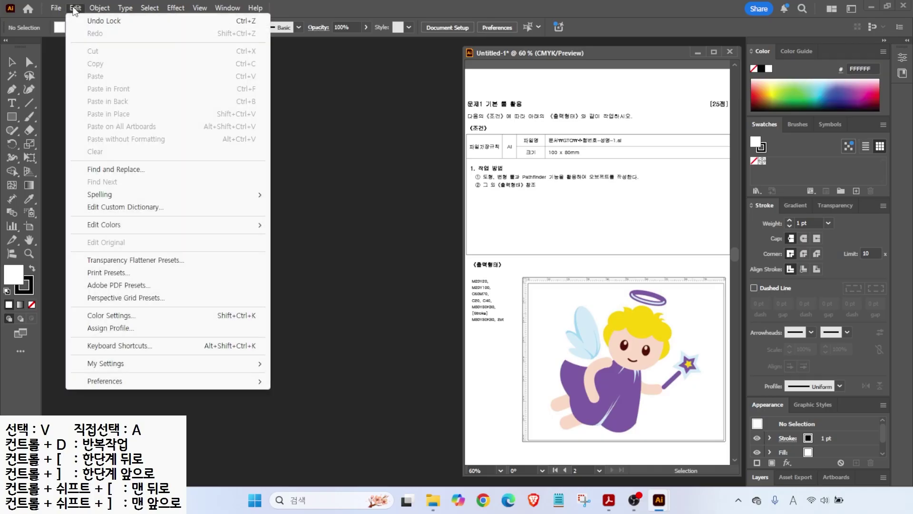
{"action": "mouse_move", "coordinate": [141, 384]}
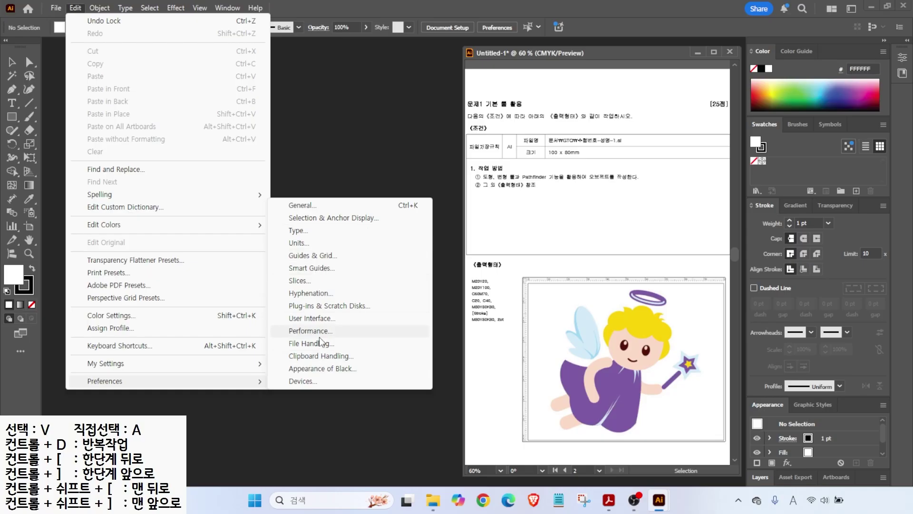
{"action": "left_click", "coordinate": [308, 260]}
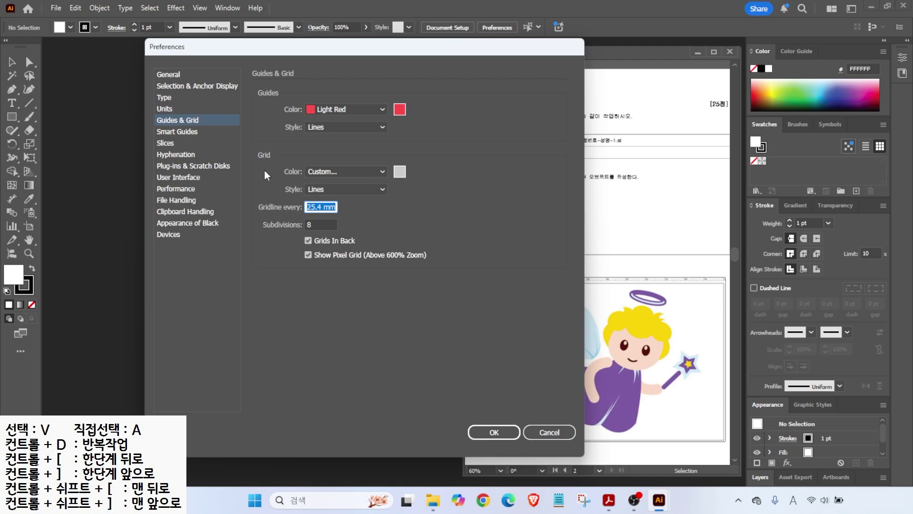
{"action": "left_click", "coordinate": [177, 85]}
{"action": "left_click", "coordinate": [163, 97]}
{"action": "left_click", "coordinate": [164, 108]}
{"action": "left_click", "coordinate": [165, 120]}
{"action": "left_click", "coordinate": [166, 130]}
{"action": "left_click", "coordinate": [163, 142]}
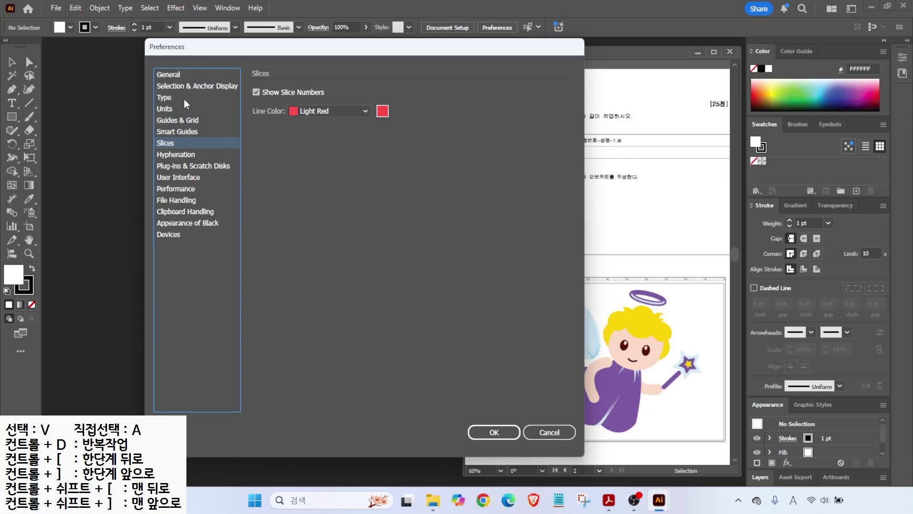
- Review the Units preferences, with general units set to Millimeters
{"action": "left_click", "coordinate": [165, 109]}
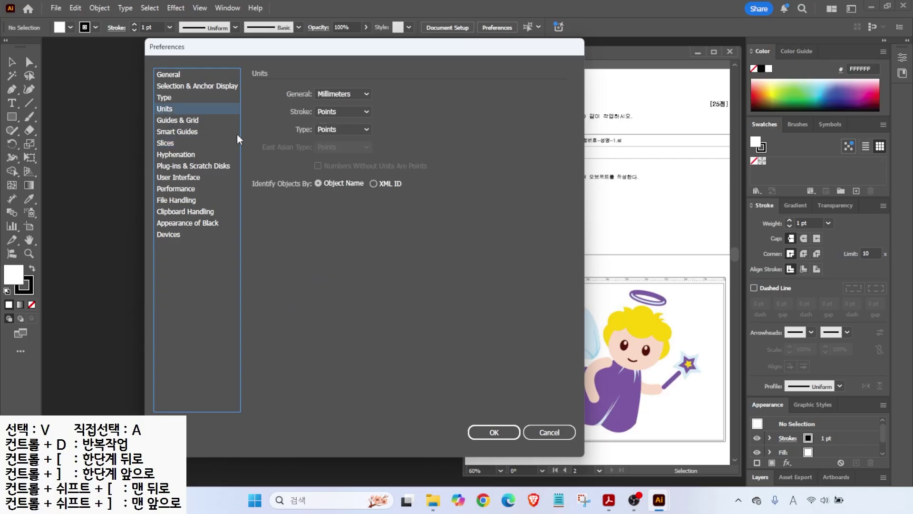
{"action": "left_click_drag", "start_coordinate": [642, 274], "coordinate": [665, 238]}
{"action": "left_click_drag", "start_coordinate": [307, 86], "coordinate": [363, 103]}
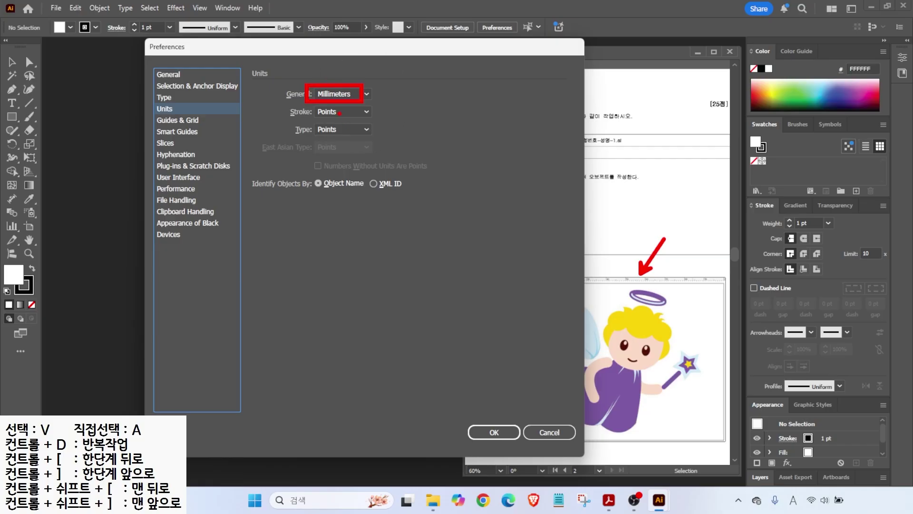
{"action": "mouse_move", "coordinate": [343, 113]}
{"action": "left_mouse_down"}
{"action": "mouse_move", "coordinate": [369, 130]}
{"action": "mouse_move", "coordinate": [357, 159]}
{"action": "left_mouse_up"}
{"action": "mouse_move", "coordinate": [335, 142]}
{"action": "left_mouse_down"}
{"action": "mouse_move", "coordinate": [315, 141]}
{"action": "mouse_move", "coordinate": [304, 107]}
{"action": "mouse_move", "coordinate": [349, 97]}
{"action": "mouse_move", "coordinate": [353, 140]}
{"action": "left_mouse_up"}
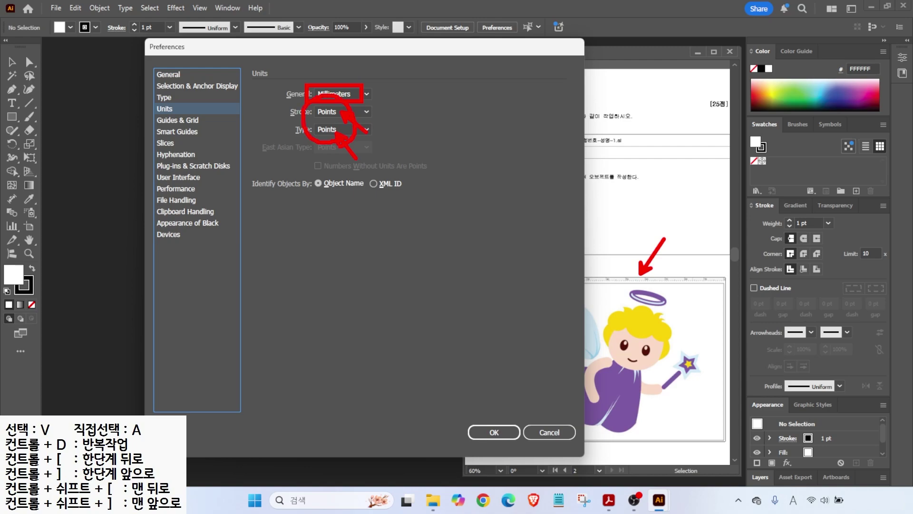
- Return to the Guides & Grid preferences, with guides colored Light Red
{"action": "left_click", "coordinate": [195, 121]}
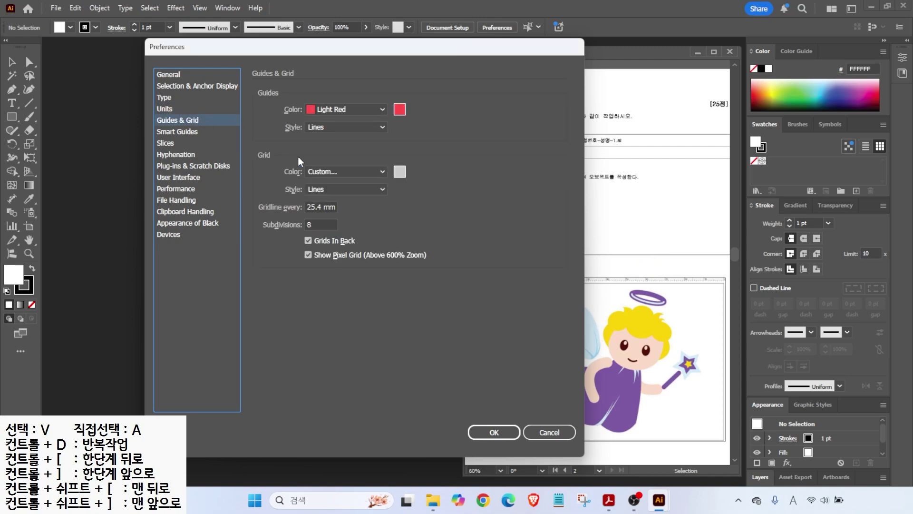
{"action": "left_click_drag", "start_coordinate": [666, 251], "coordinate": [666, 436]}
{"action": "left_click_drag", "start_coordinate": [600, 245], "coordinate": [604, 450]}
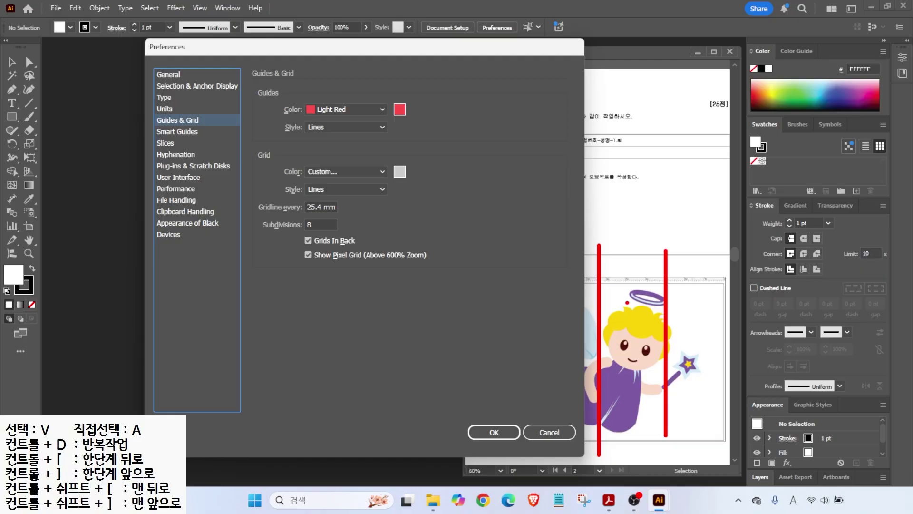
{"action": "mouse_move", "coordinate": [274, 85]}
{"action": "left_mouse_down"}
{"action": "mouse_move", "coordinate": [367, 121]}
{"action": "mouse_move", "coordinate": [440, 120]}
{"action": "left_mouse_up"}
{"action": "key", "text": "Escape"}
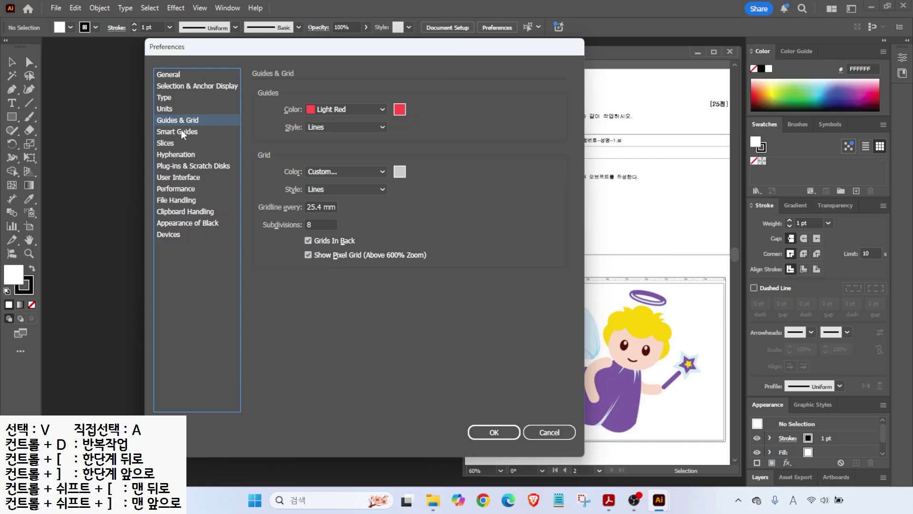
- Review the Smart Guides options with Measurement Labels off, then show the User Interface page
{"action": "left_click", "coordinate": [183, 132]}
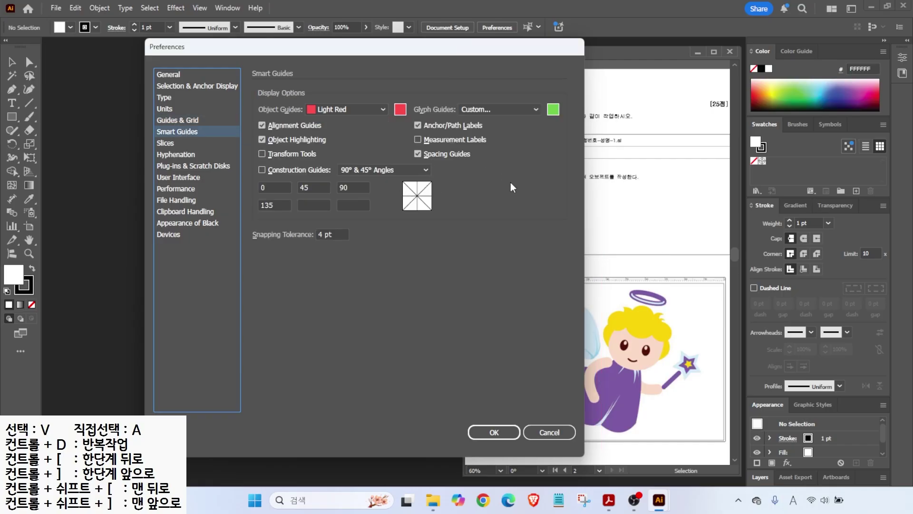
{"action": "mouse_move", "coordinate": [663, 363]}
{"action": "left_mouse_down"}
{"action": "mouse_move", "coordinate": [633, 317]}
{"action": "mouse_move", "coordinate": [656, 363]}
{"action": "mouse_move", "coordinate": [716, 314]}
{"action": "mouse_move", "coordinate": [728, 337]}
{"action": "mouse_move", "coordinate": [695, 341]}
{"action": "left_mouse_up"}
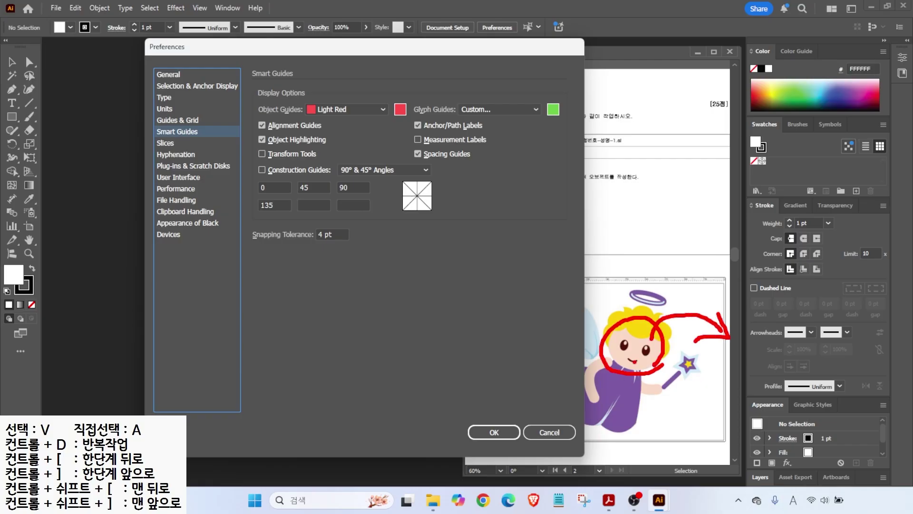
{"action": "left_click_drag", "start_coordinate": [627, 352], "coordinate": [659, 352]}
{"action": "left_click_drag", "start_coordinate": [654, 349], "coordinate": [671, 349]}
{"action": "mouse_move", "coordinate": [410, 130]}
{"action": "left_mouse_down"}
{"action": "mouse_move", "coordinate": [459, 149]}
{"action": "mouse_move", "coordinate": [496, 149]}
{"action": "left_mouse_up"}
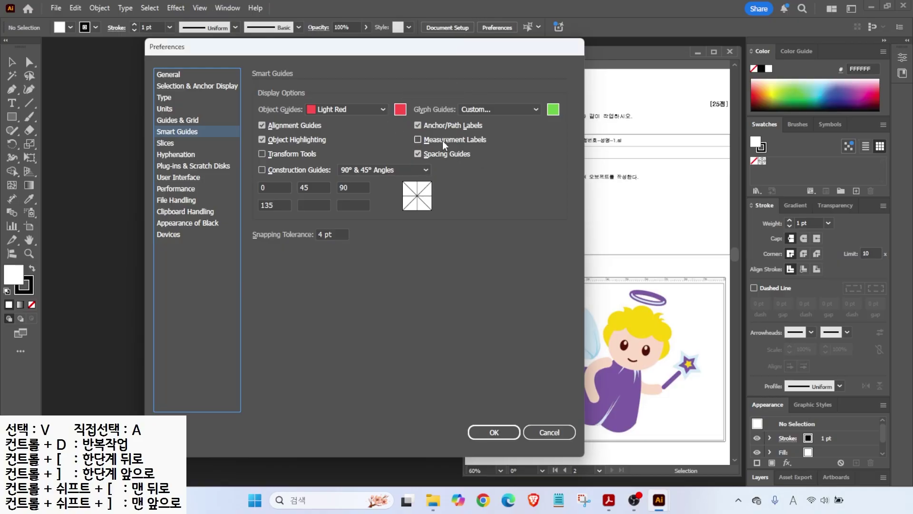
{"action": "left_click", "coordinate": [171, 178]}
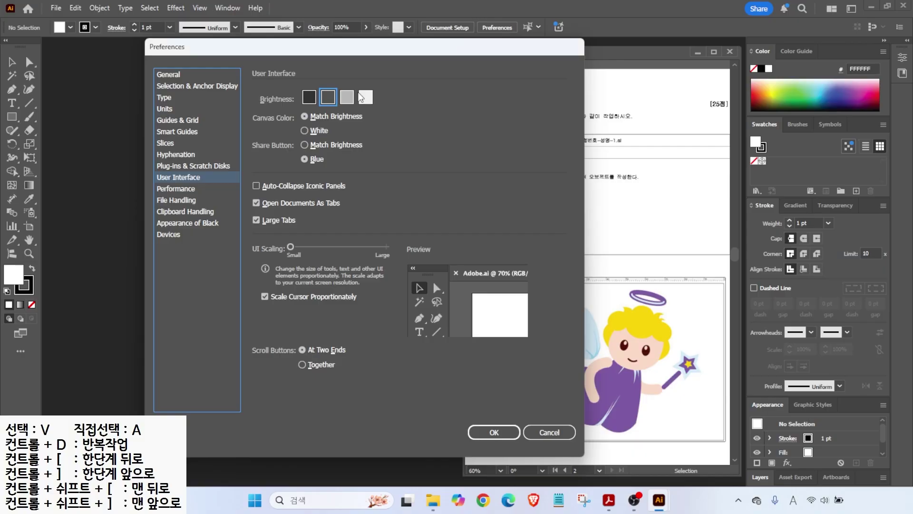
- Preview the lightest brightness, revert to medium-dark, and close Preferences
{"action": "left_click", "coordinate": [366, 97]}
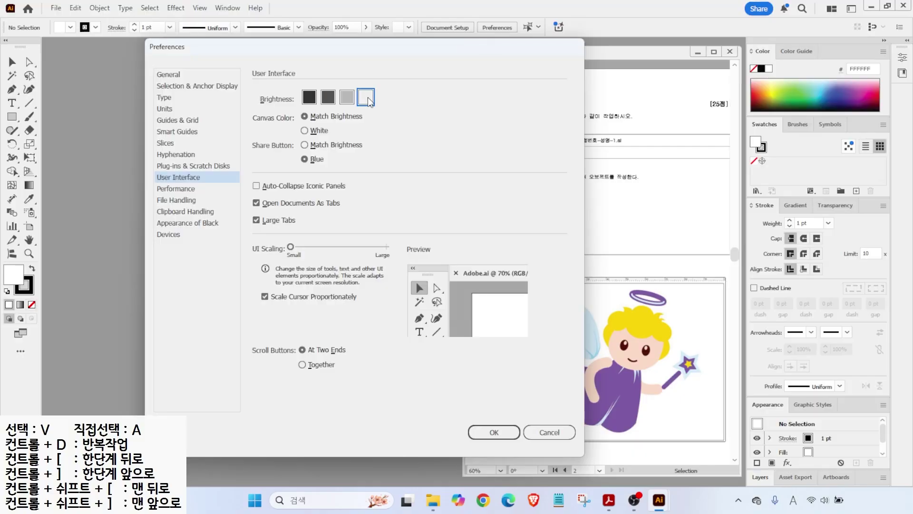
{"action": "left_click", "coordinate": [328, 98]}
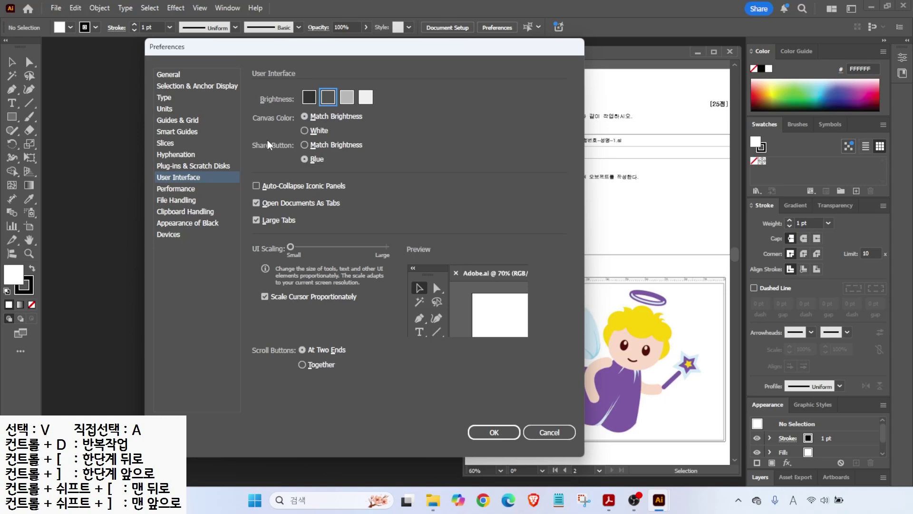
{"action": "key", "text": "Return"}
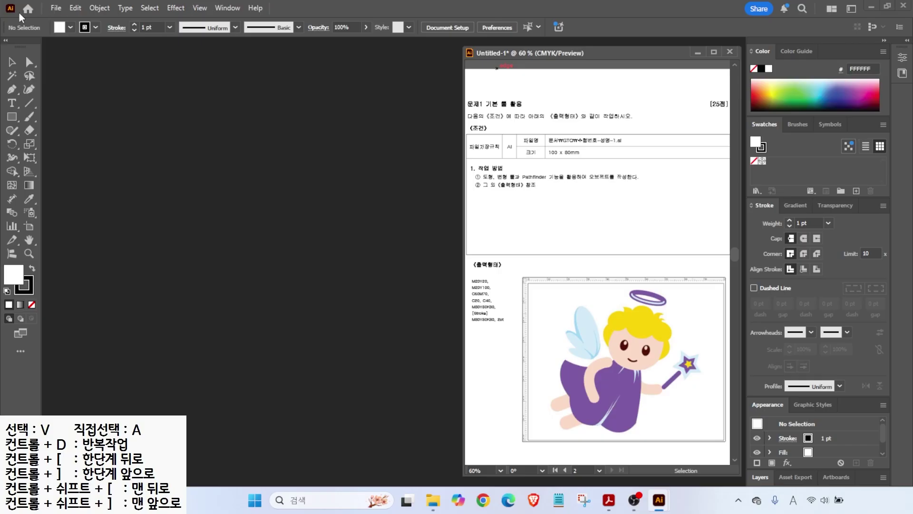
- Start a new document and name it with the exam number and candidate's name in Korean
{"action": "left_click", "coordinate": [56, 8]}
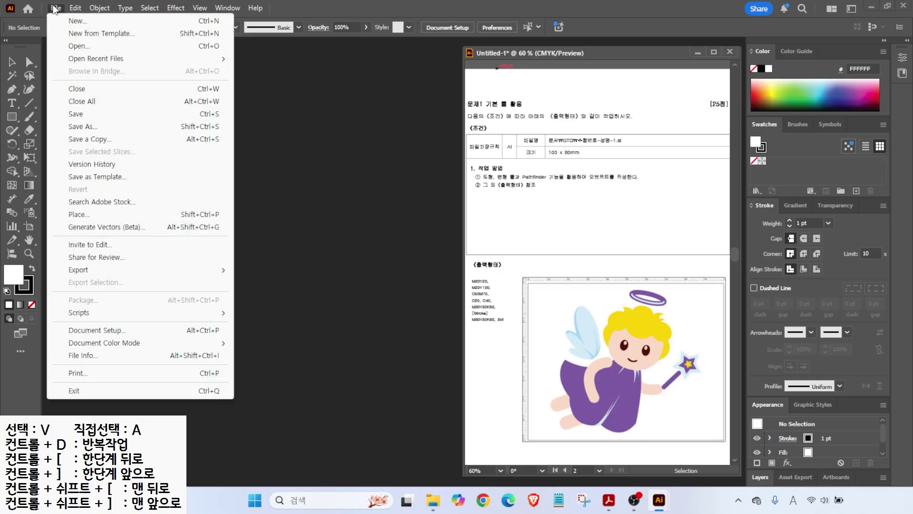
{"action": "left_click", "coordinate": [75, 22]}
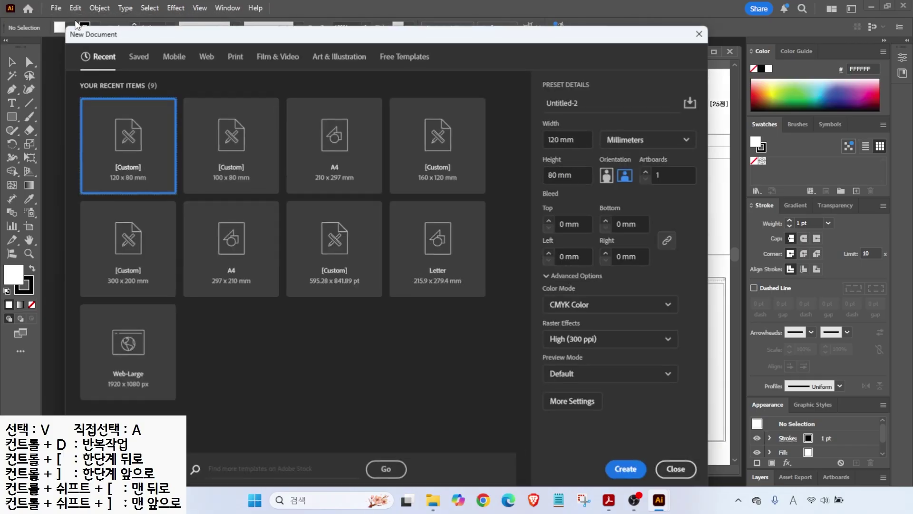
{"action": "left_click_drag", "start_coordinate": [588, 100], "coordinate": [541, 104]}
{"action": "type", "text": "1234-"}
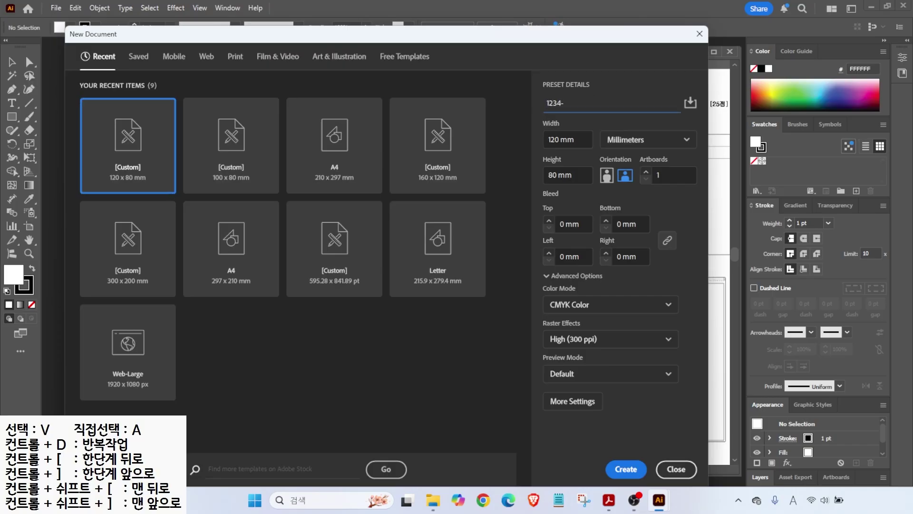
{"action": "key", "text": "Hangul"}
{"action": "type", "text": "ㅂ"}
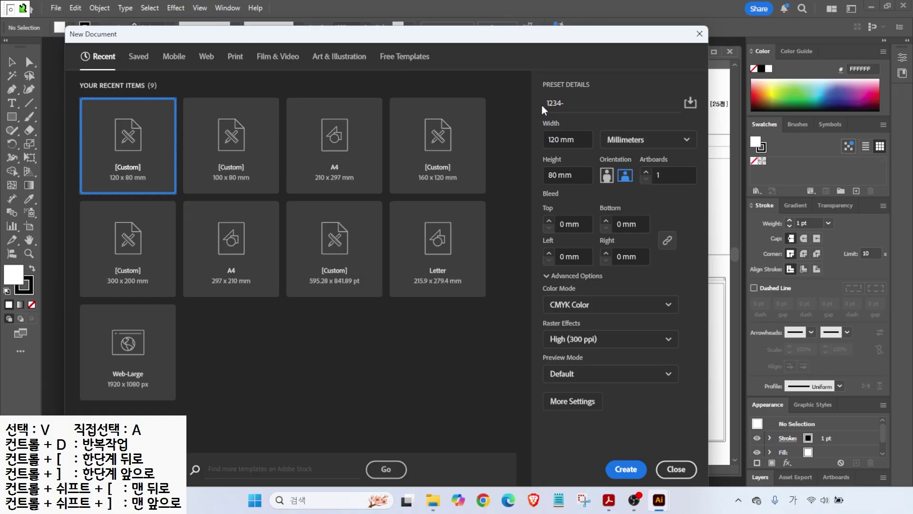
{"action": "left_click", "coordinate": [549, 100]}
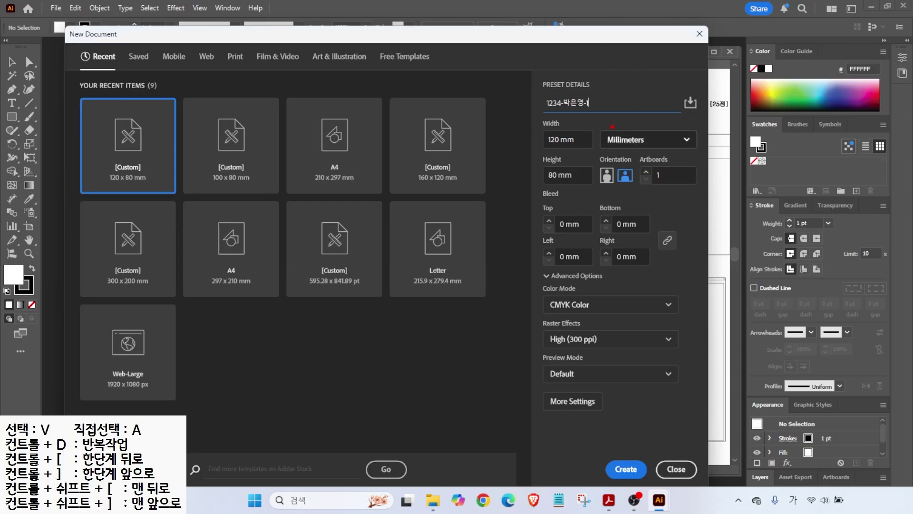
- Set the size to 100 × 80 mm, keep CMYK at 300 ppi, and create it
{"action": "left_click_drag", "start_coordinate": [595, 123], "coordinate": [665, 152]}
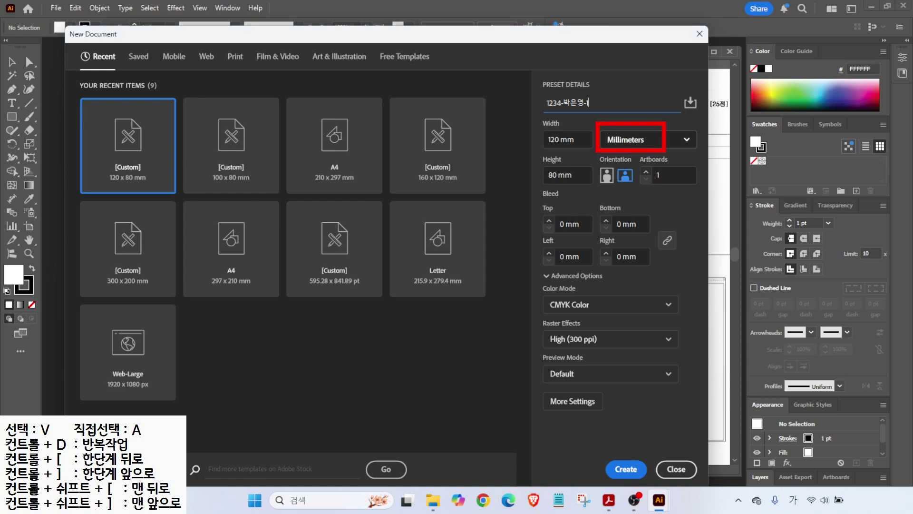
{"action": "left_click", "coordinate": [545, 137]}
{"action": "type", "text": "100"}
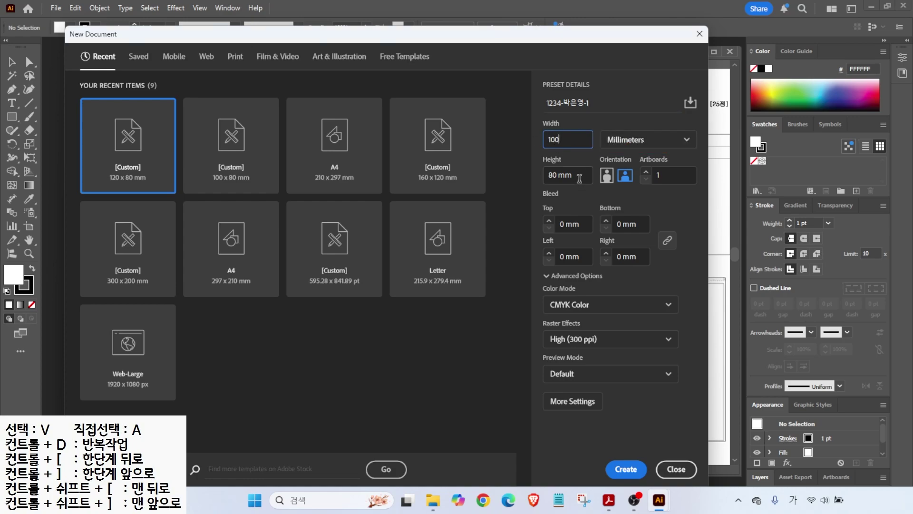
{"action": "left_click", "coordinate": [547, 282]}
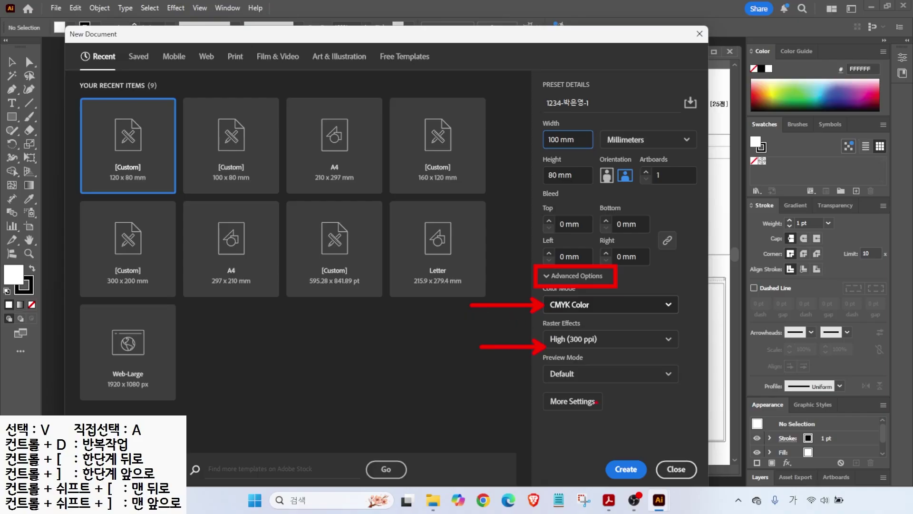
{"action": "left_click", "coordinate": [619, 467]}
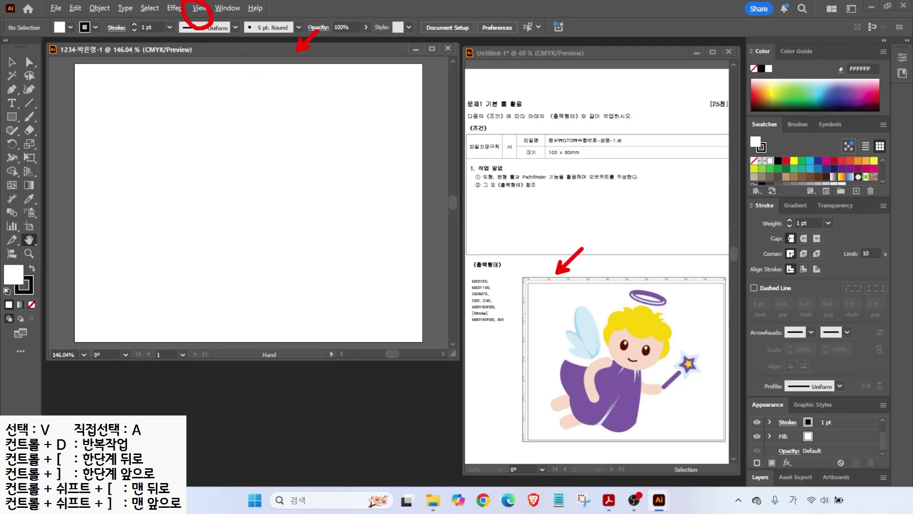
- Show rulers and fit the 100 × 80 mm artboard in the window
{"action": "left_click", "coordinate": [200, 8]}
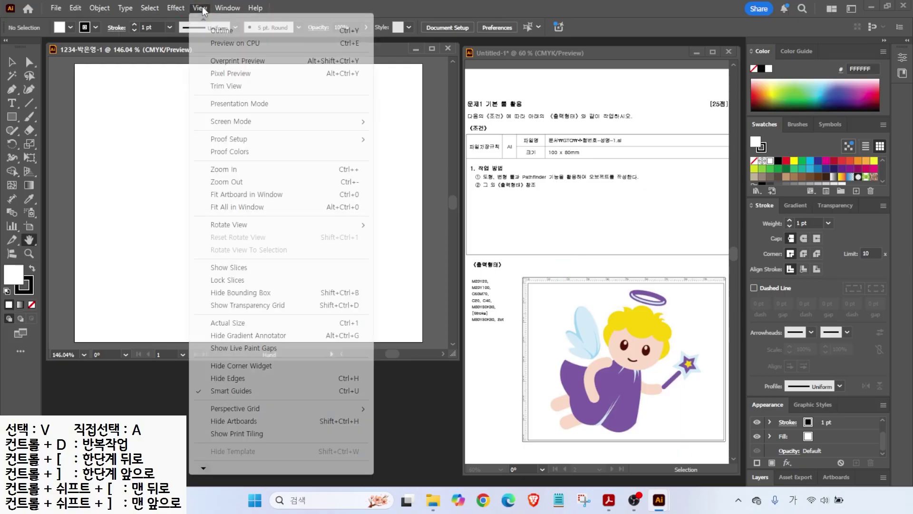
{"action": "mouse_move", "coordinate": [206, 470]}
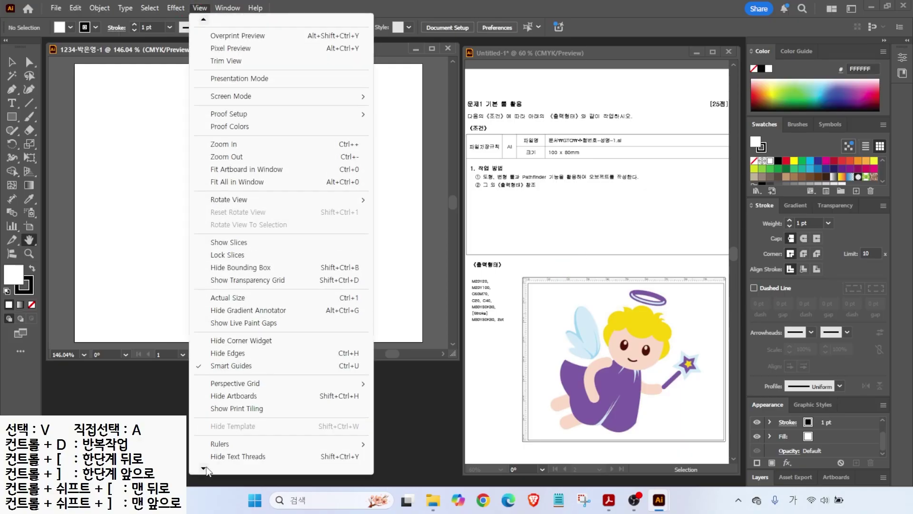
{"action": "mouse_move", "coordinate": [225, 384]}
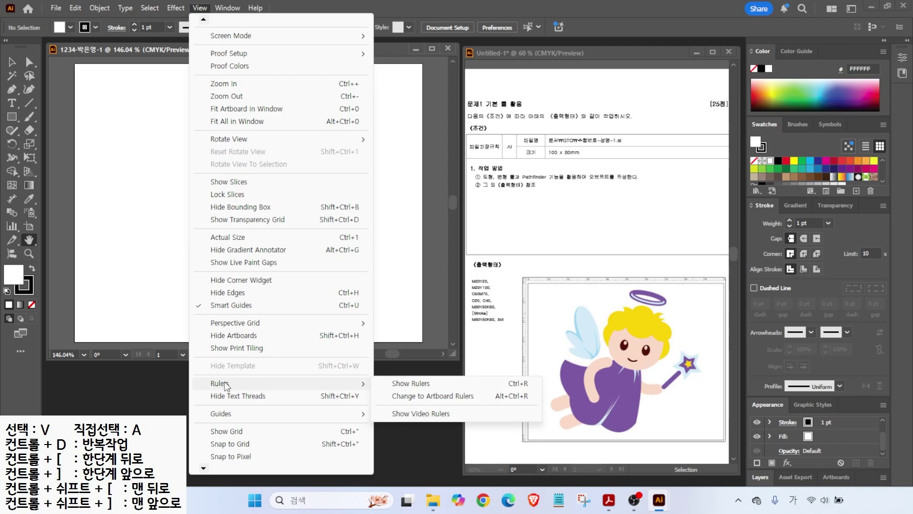
{"action": "left_click", "coordinate": [411, 383]}
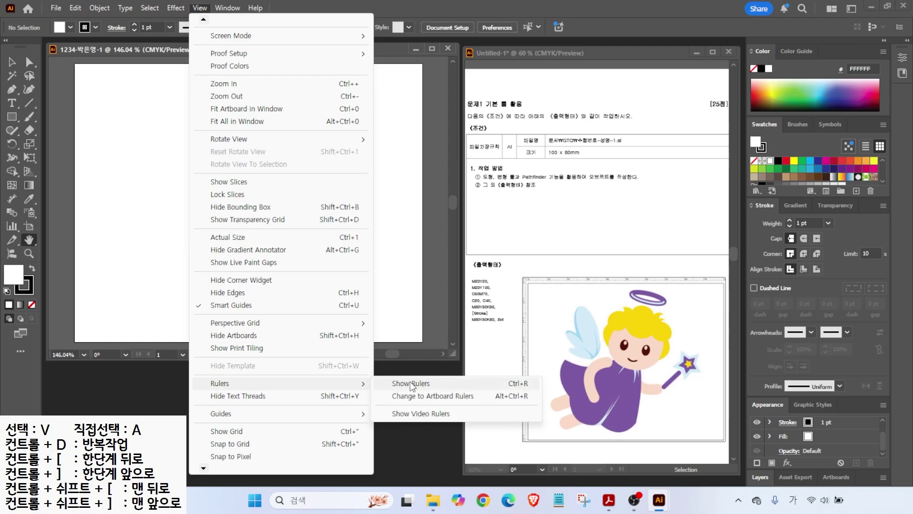
{"action": "key", "text": "alt+2"}
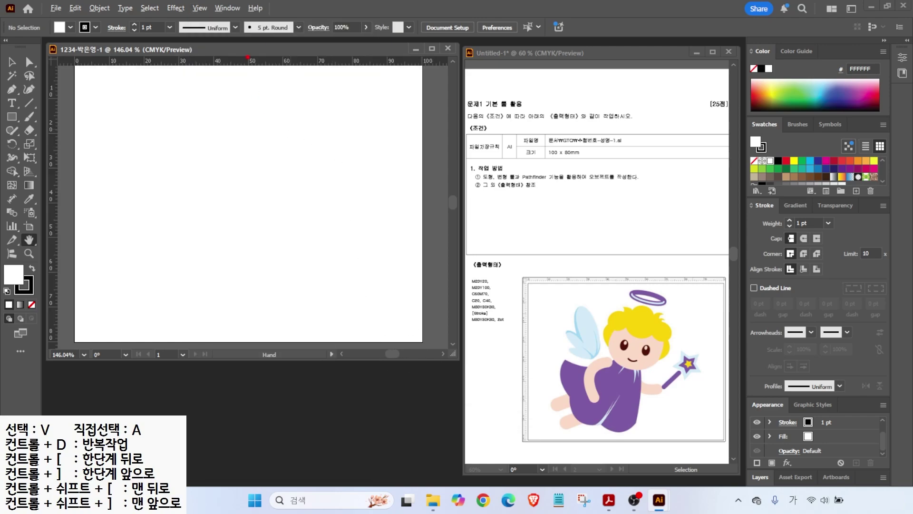
{"action": "key", "text": "ctrl+0"}
- Open the New Swatch Group dialog from the Swatches panel, proposing Swatch Group 1
{"action": "left_click_drag", "start_coordinate": [465, 271], "coordinate": [517, 336]}
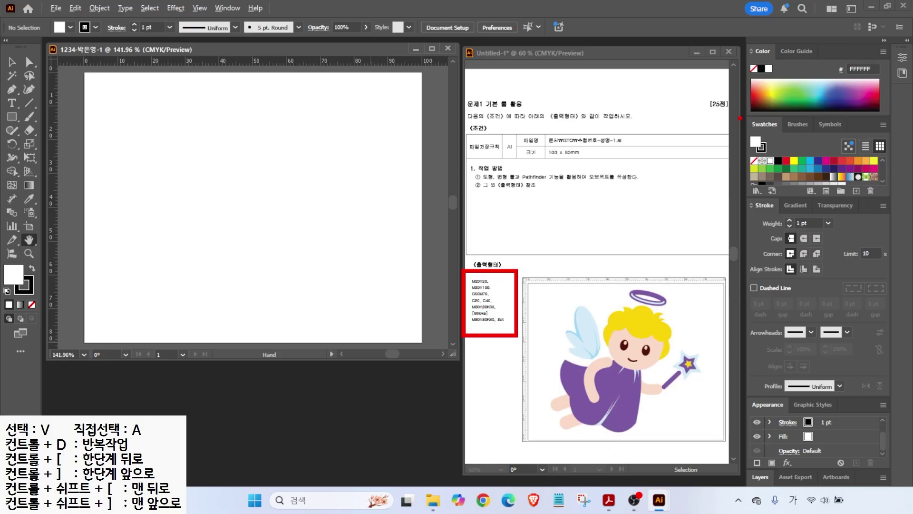
{"action": "left_click_drag", "start_coordinate": [742, 116], "coordinate": [891, 193]}
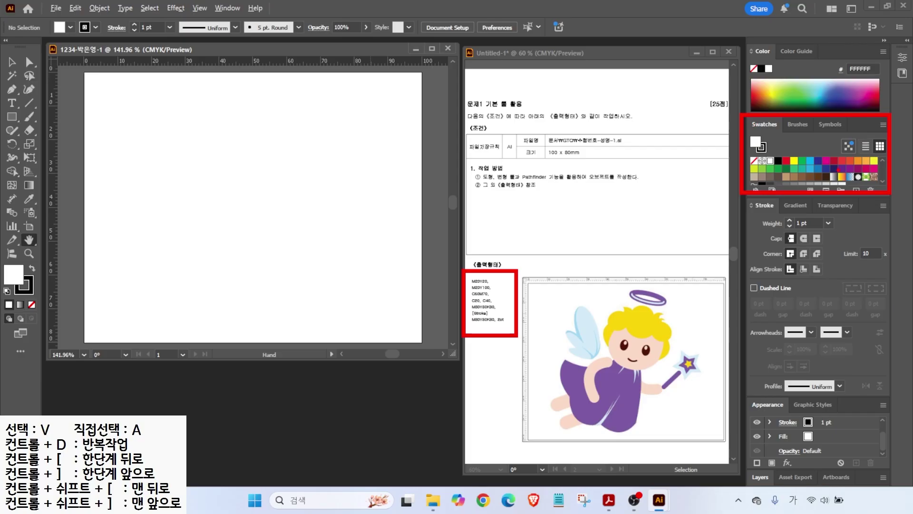
{"action": "key", "text": "Escape"}
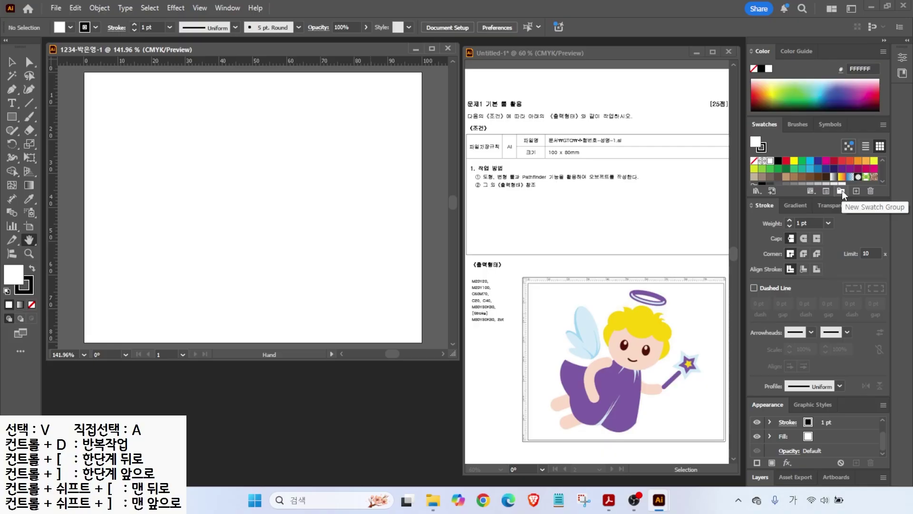
{"action": "left_click", "coordinate": [842, 190]}
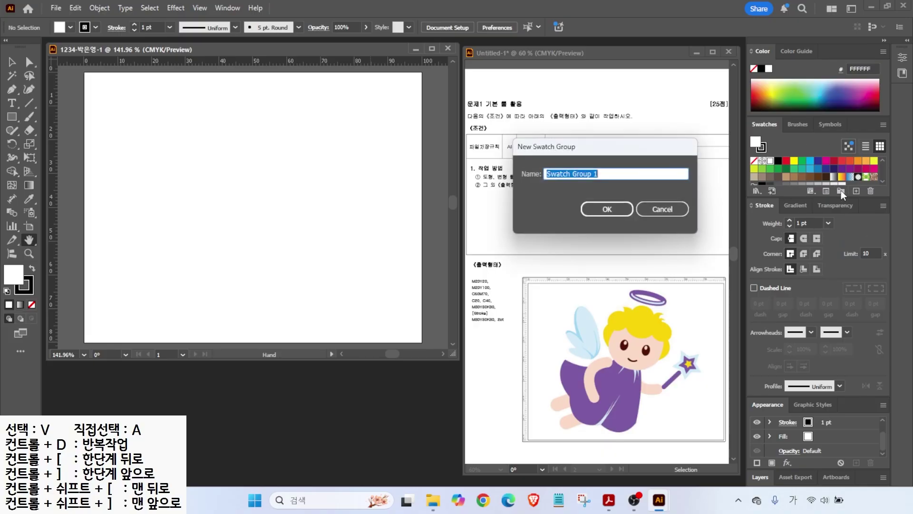
- Confirm Swatch Group 1, then begin a new global CMYK swatch
{"action": "left_click_drag", "start_coordinate": [612, 147], "coordinate": [612, 145]}
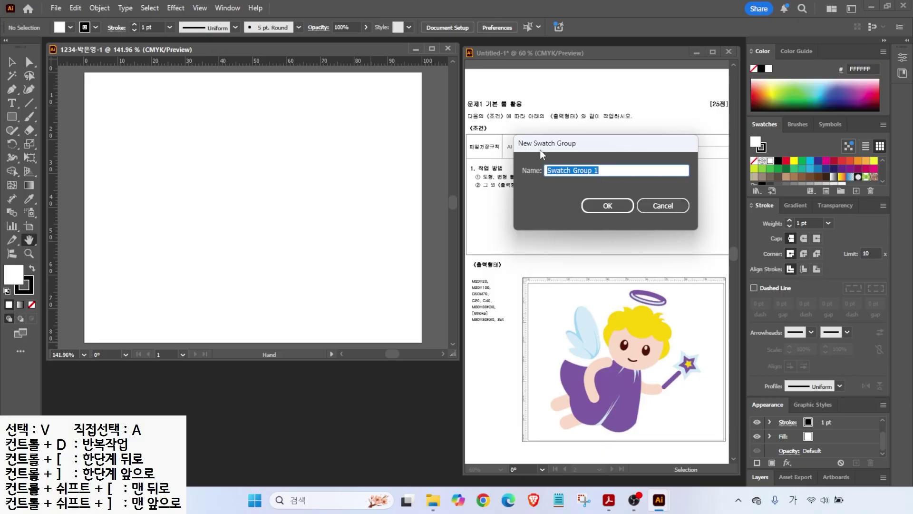
{"action": "left_click", "coordinate": [603, 201]}
{"action": "mouse_move", "coordinate": [768, 184]}
{"action": "left_mouse_down"}
{"action": "mouse_move", "coordinate": [750, 194]}
{"action": "mouse_move", "coordinate": [757, 169]}
{"action": "mouse_move", "coordinate": [771, 184]}
{"action": "mouse_move", "coordinate": [815, 135]}
{"action": "left_mouse_up"}
{"action": "mouse_move", "coordinate": [850, 196]}
{"action": "left_mouse_down"}
{"action": "mouse_move", "coordinate": [859, 176]}
{"action": "mouse_move", "coordinate": [867, 189]}
{"action": "mouse_move", "coordinate": [814, 245]}
{"action": "left_mouse_up"}
{"action": "key", "text": "Escape"}
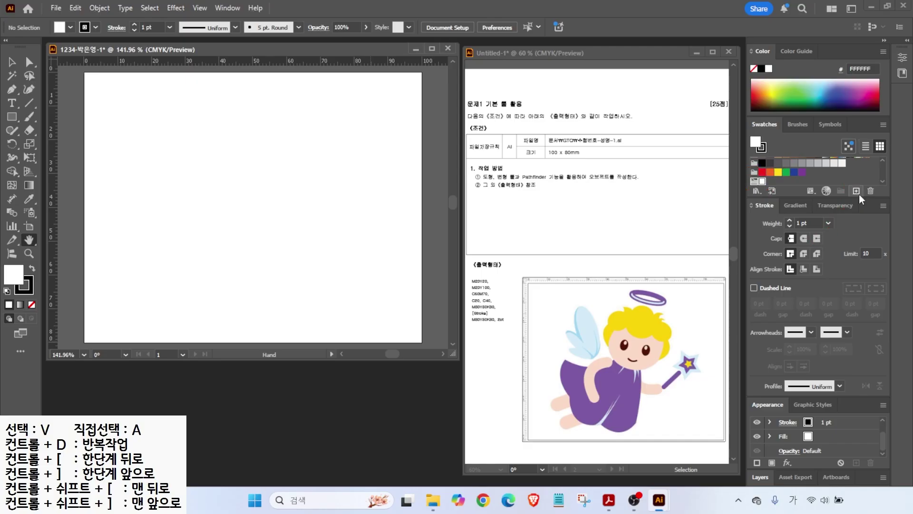
{"action": "left_click", "coordinate": [856, 192]}
- Add a global pink swatch with M20 Y20
{"action": "left_click", "coordinate": [350, 210]}
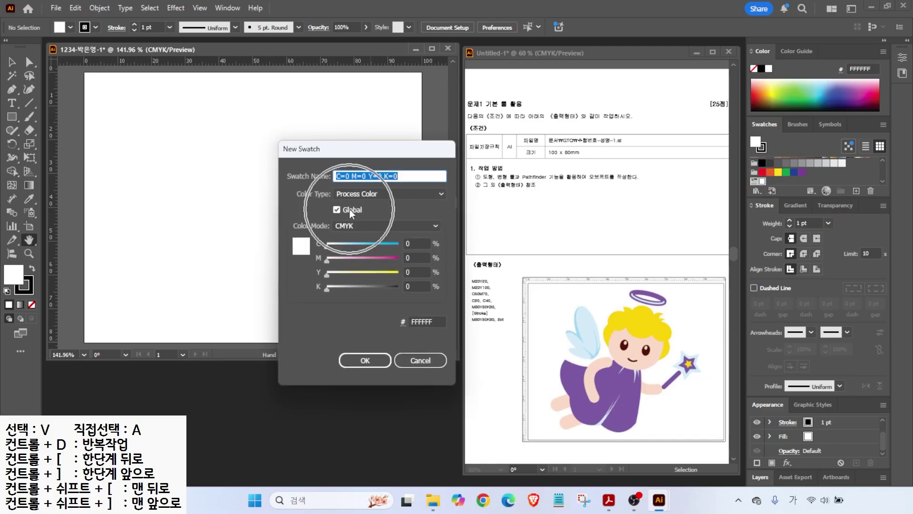
{"action": "left_click", "coordinate": [415, 258]}
{"action": "type", "text": "20"}
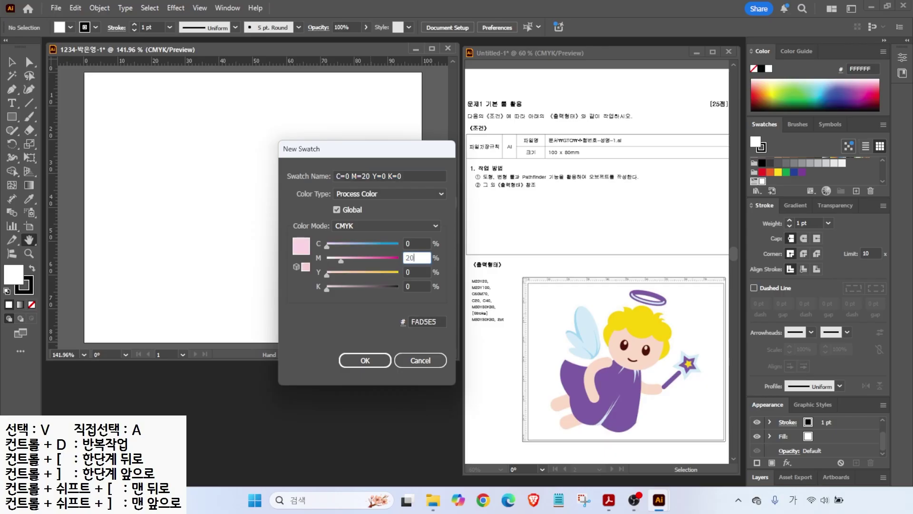
{"action": "key", "text": "Tab"}
{"action": "type", "text": "20"}
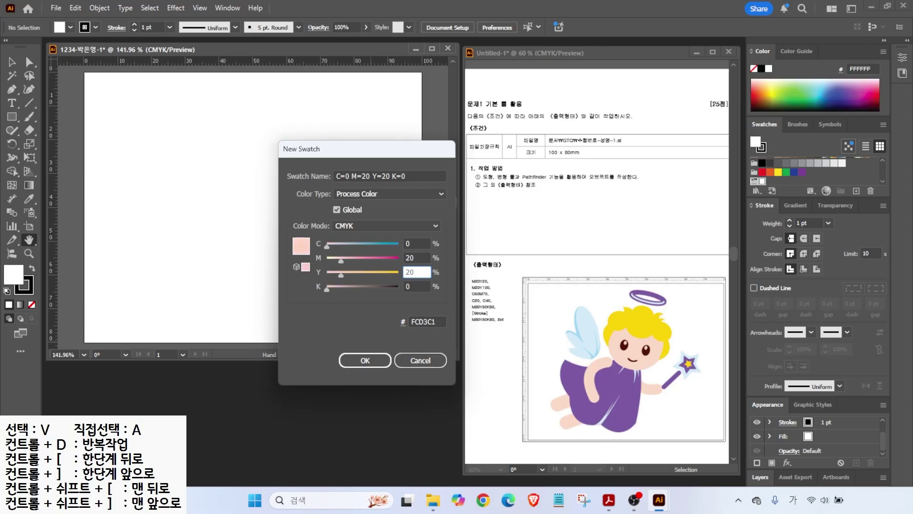
{"action": "key", "text": "Tab"}
{"action": "key", "text": "Tab"}
{"action": "key", "text": "Tab"}
{"action": "key", "text": "Tab"}
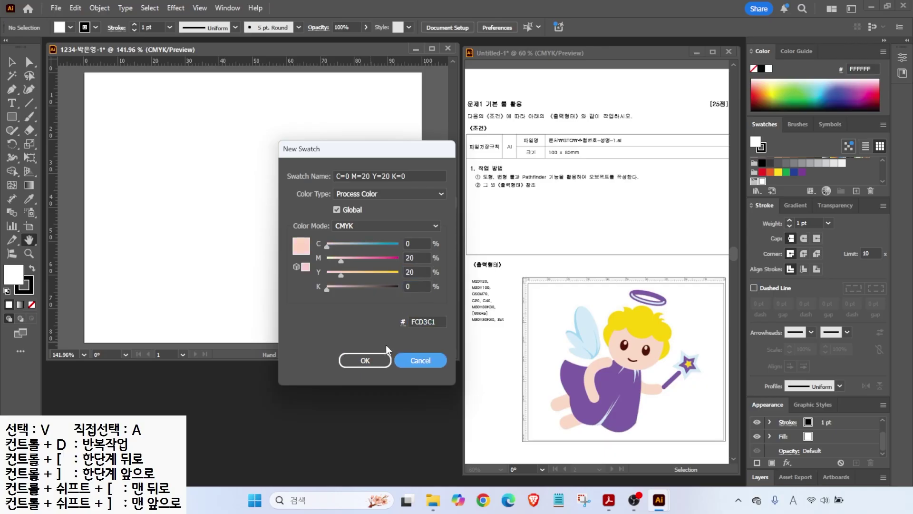
{"action": "left_click", "coordinate": [353, 359]}
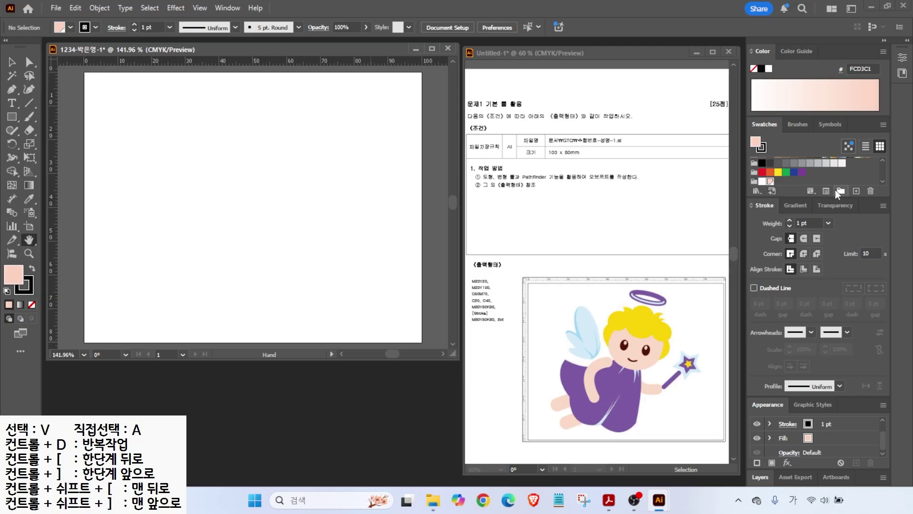
- Add a yellow swatch with M0 Y100
{"action": "mouse_move", "coordinate": [781, 188]}
{"action": "left_mouse_down"}
{"action": "mouse_move", "coordinate": [776, 179]}
{"action": "mouse_move", "coordinate": [779, 189]}
{"action": "left_mouse_up"}
{"action": "left_click_drag", "start_coordinate": [764, 192], "coordinate": [732, 229]}
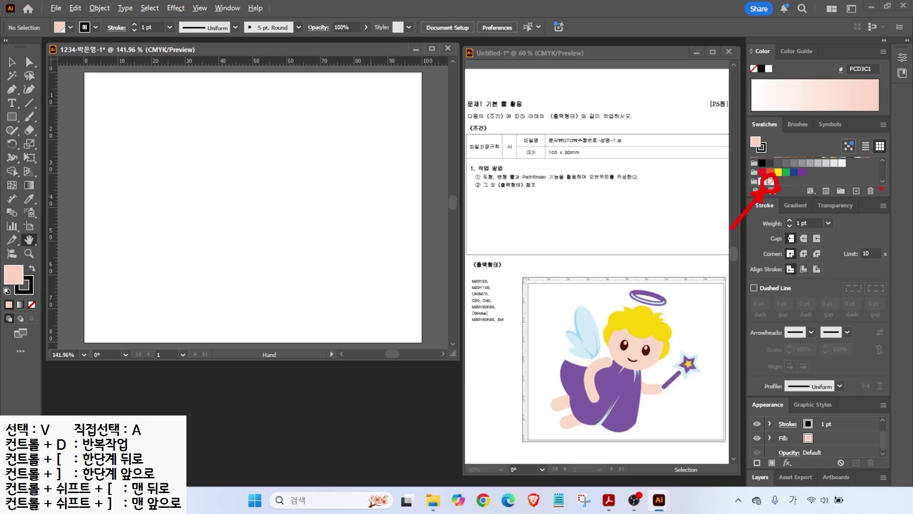
{"action": "left_click", "coordinate": [856, 191]}
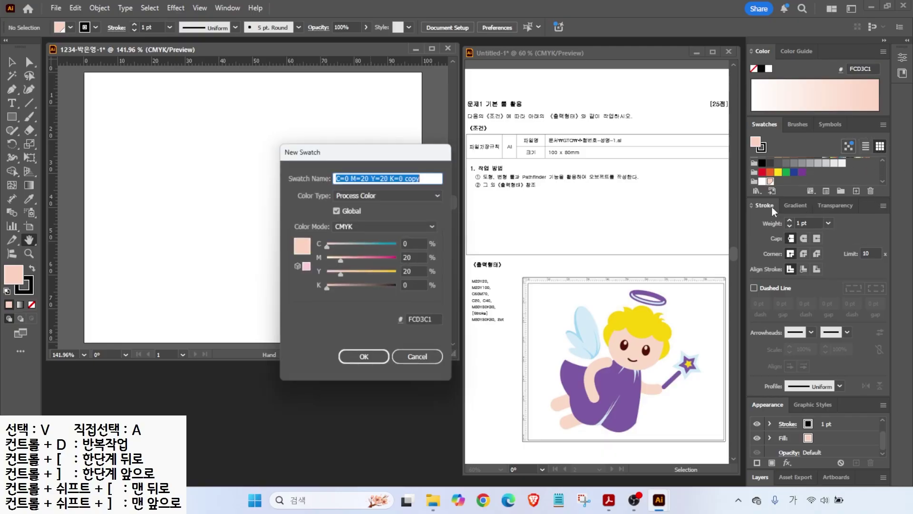
{"action": "left_click", "coordinate": [416, 258]}
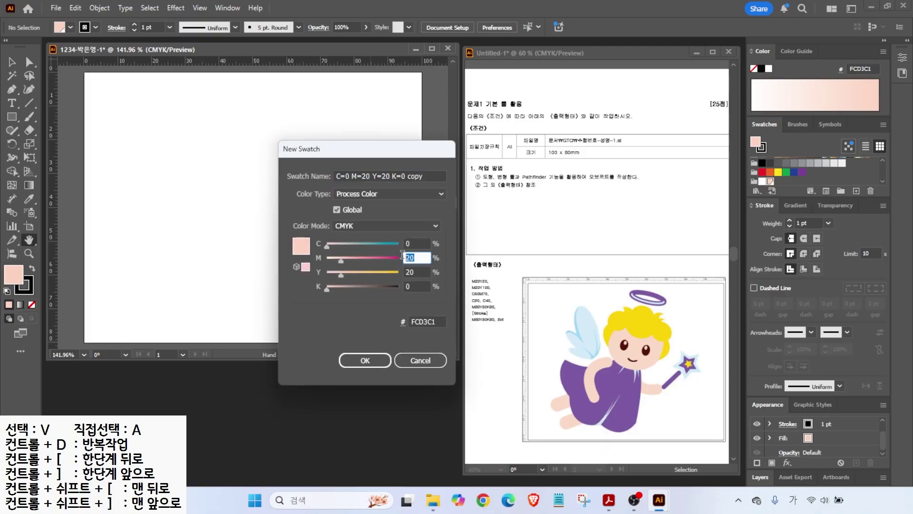
{"action": "key", "text": "BackSpace"}
{"action": "type", "text": "0"}
{"action": "key", "text": "Tab"}
{"action": "type", "text": "100"}
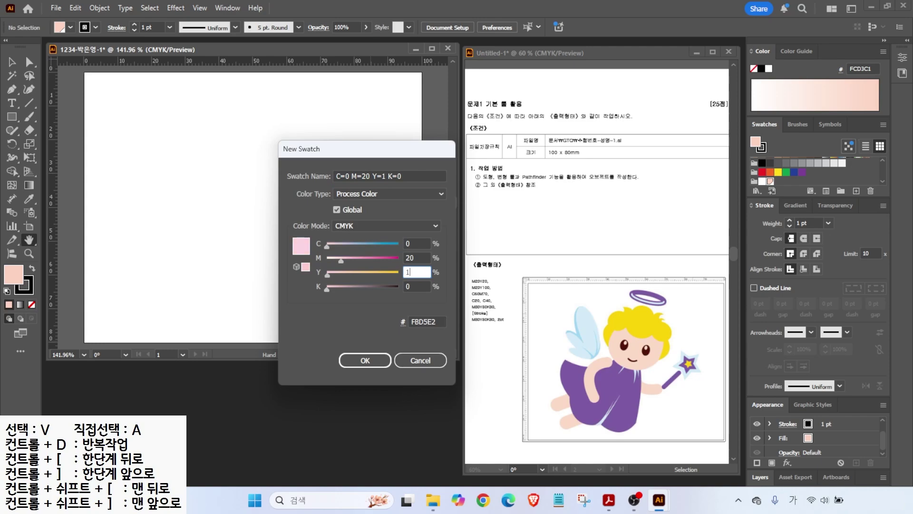
{"action": "key", "text": "Return"}
- Add a purple swatch with C60 M70
{"action": "left_click", "coordinate": [856, 191]}
{"action": "double_click", "coordinate": [414, 243]}
{"action": "type", "text": "60"}
{"action": "key", "text": "Tab"}
{"action": "type", "text": "70"}
- Add two light blue swatches, C20 and C40
{"action": "key", "text": "Tab"}
{"action": "type", "text": "0"}
{"action": "key", "text": "Return"}
{"action": "left_click", "coordinate": [856, 191]}
{"action": "double_click", "coordinate": [414, 244]}
{"action": "type", "text": "20"}
{"action": "key", "text": "Tab"}
{"action": "type", "text": "0"}
- Enter dark brown values M80 Y80 K80 for the last swatch
{"action": "key", "text": "Tab"}
{"action": "key", "text": "Tab"}
{"action": "key", "text": "Return"}
{"action": "left_click", "coordinate": [856, 190]}
{"action": "double_click", "coordinate": [414, 243]}
{"action": "type", "text": "40"}
{"action": "key", "text": "Return"}
{"action": "left_click", "coordinate": [857, 191]}
{"action": "left_click_drag", "start_coordinate": [421, 243], "coordinate": [363, 238]}
{"action": "type", "text": "0"}
{"action": "key", "text": "Tab"}
{"action": "type", "text": "80"}
{"action": "key", "text": "Tab"}
{"action": "type", "text": "80"}
{"action": "key", "text": "Tab"}
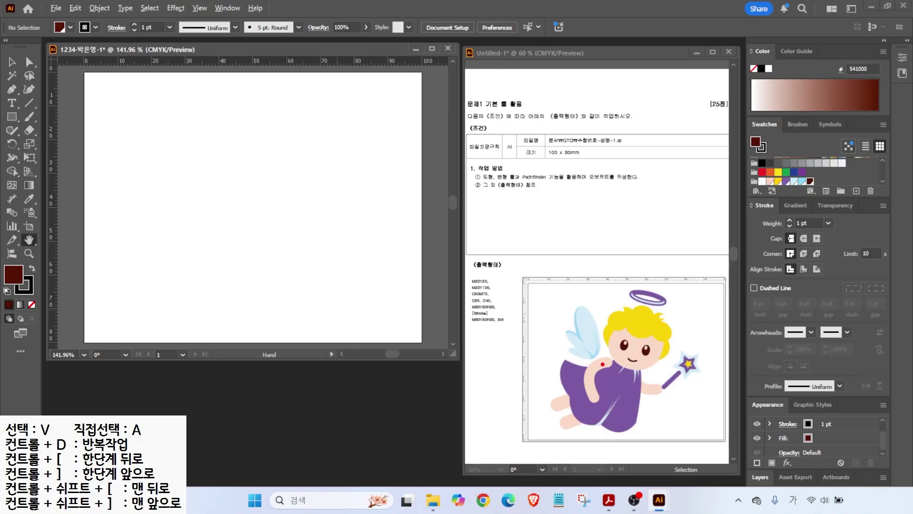
- Drag two vertical guides and one horizontal guide onto the artboard from the rulers
{"action": "left_click_drag", "start_coordinate": [602, 248], "coordinate": [601, 482]}
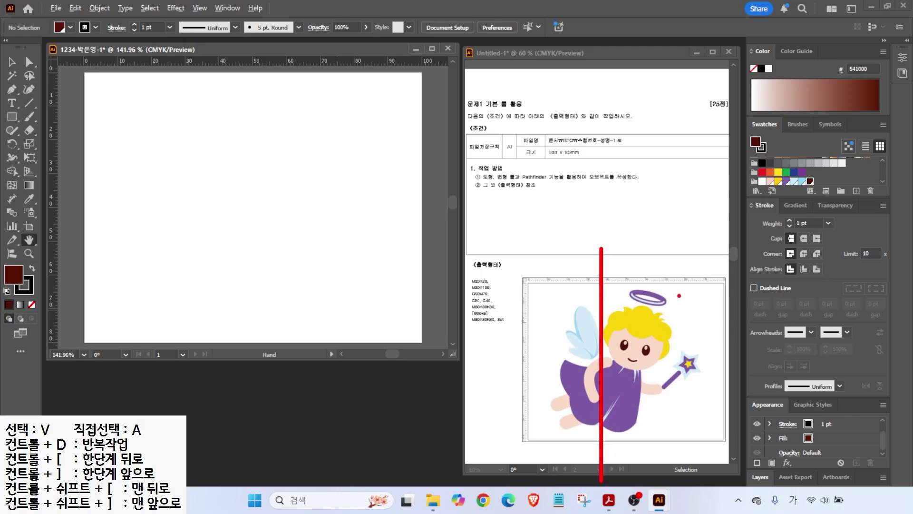
{"action": "left_click_drag", "start_coordinate": [671, 249], "coordinate": [671, 447]}
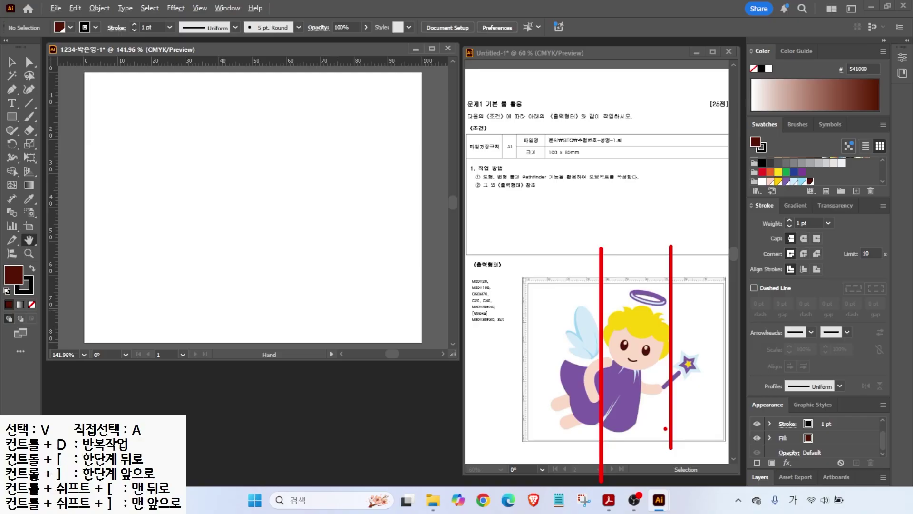
{"action": "key", "text": "Escape"}
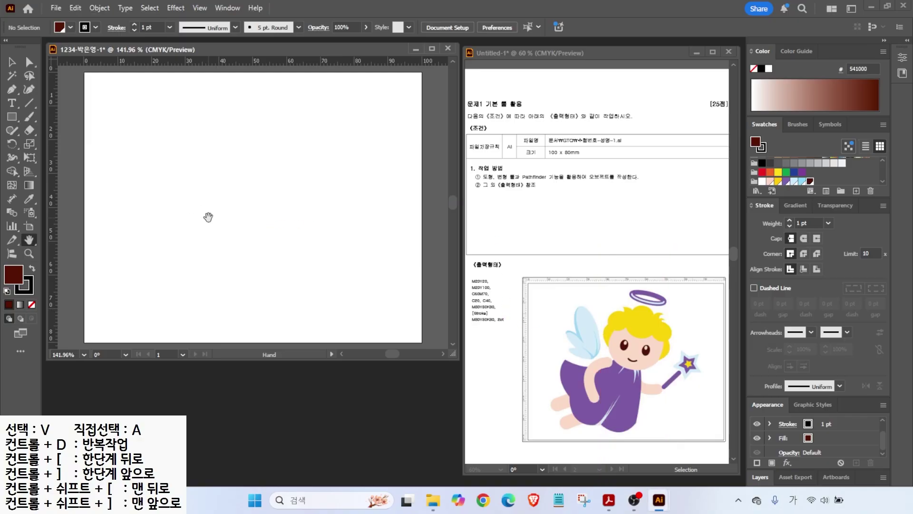
{"action": "key", "text": "ctrl"}
{"action": "left_click_drag", "start_coordinate": [53, 126], "coordinate": [220, 150]}
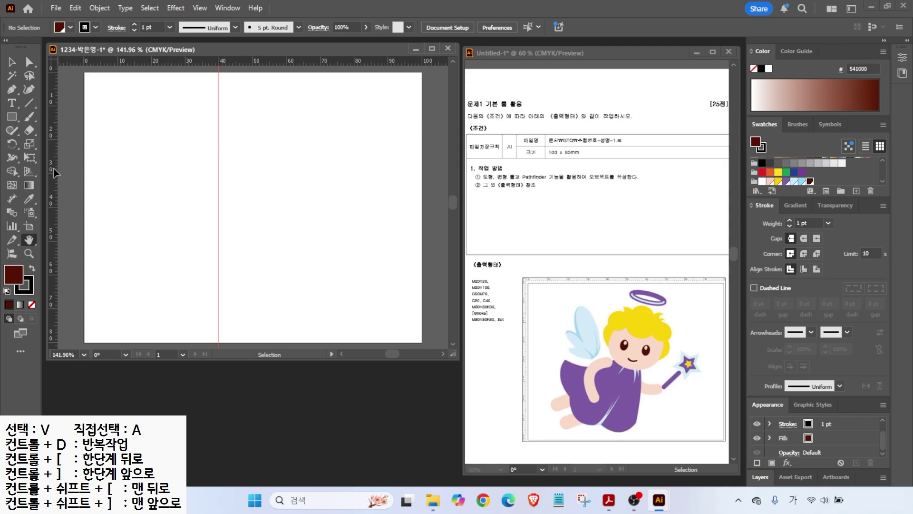
{"action": "left_click_drag", "start_coordinate": [53, 168], "coordinate": [323, 197]}
{"action": "mouse_move", "coordinate": [246, 61]}
{"action": "left_mouse_down"}
{"action": "mouse_move", "coordinate": [234, 215]}
{"action": "mouse_move", "coordinate": [265, 189]}
{"action": "mouse_move", "coordinate": [300, 127]}
{"action": "mouse_move", "coordinate": [289, 168]}
{"action": "left_mouse_up"}
- Draw a dark brown filled ellipse between the guides with the Ellipse Tool
{"action": "mouse_move", "coordinate": [306, 297]}
{"action": "left_mouse_down"}
{"action": "mouse_move", "coordinate": [211, 273]}
{"action": "mouse_move", "coordinate": [281, 228]}
{"action": "mouse_move", "coordinate": [308, 299]}
{"action": "left_mouse_up"}
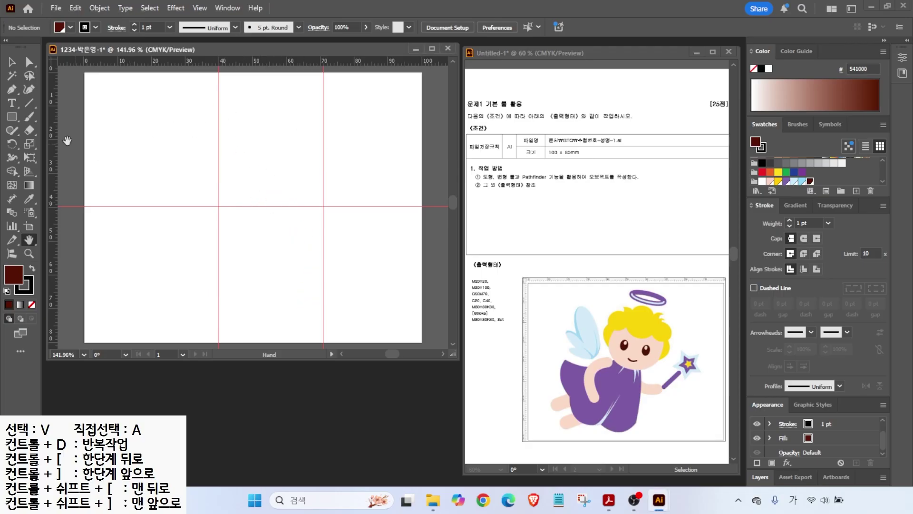
{"action": "left_click_drag", "start_coordinate": [12, 119], "coordinate": [48, 144]}
{"action": "left_click_drag", "start_coordinate": [223, 119], "coordinate": [320, 206]}
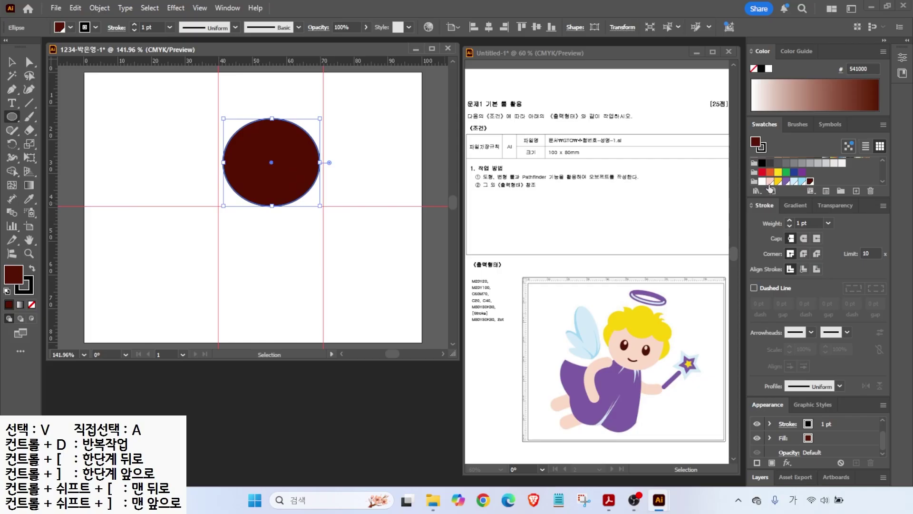
- Make the face ellipse peach with no outline
{"action": "left_click", "coordinate": [778, 181]}
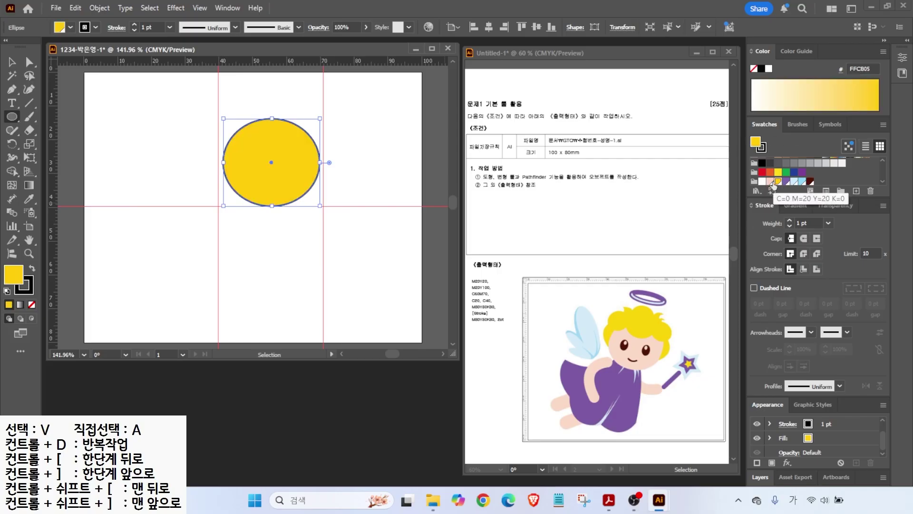
{"action": "key", "text": "x"}
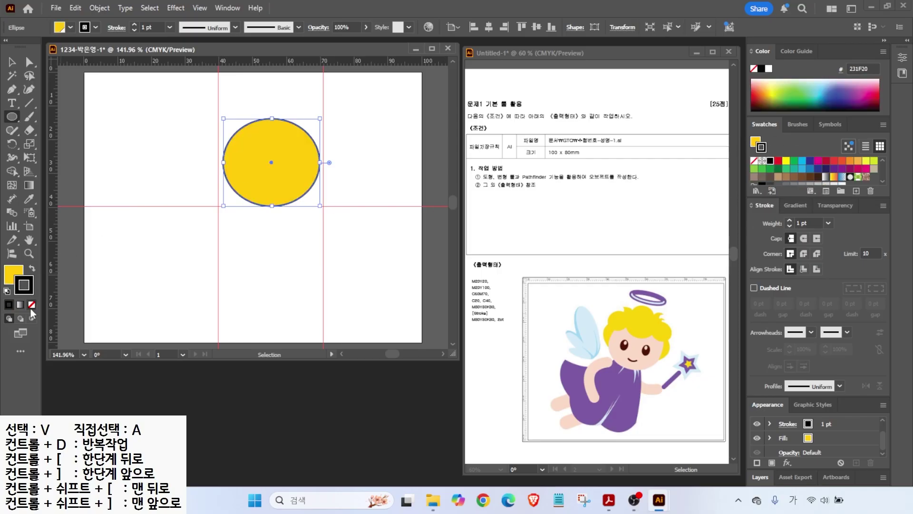
{"action": "left_click", "coordinate": [32, 305]}
{"action": "left_click", "coordinate": [12, 273]}
{"action": "left_click", "coordinate": [13, 61]}
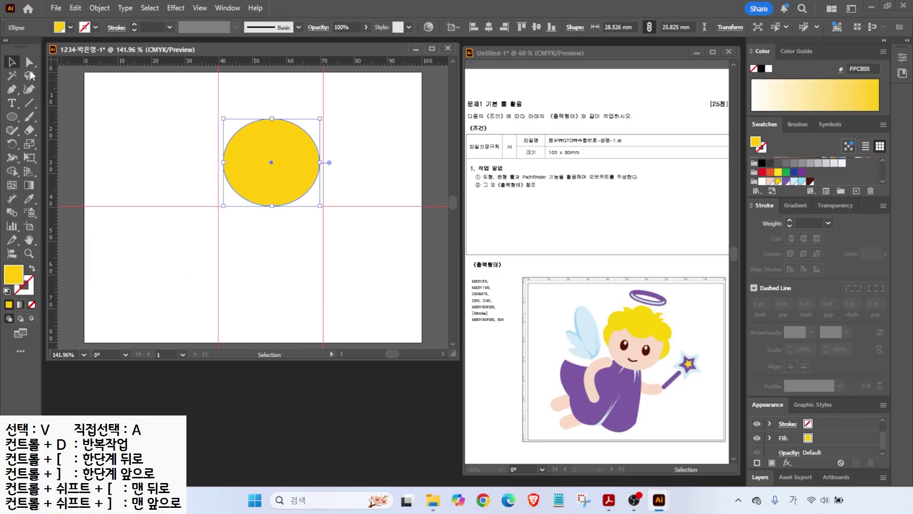
{"action": "left_click", "coordinate": [770, 181]}
{"action": "scroll", "coordinate": [304, 114], "scroll_direction": "up", "scroll_amount": 3, "text": "alt"}
- Draw a yellow circle on top of the head and a smaller copy at its upper left
{"action": "key", "text": "l"}
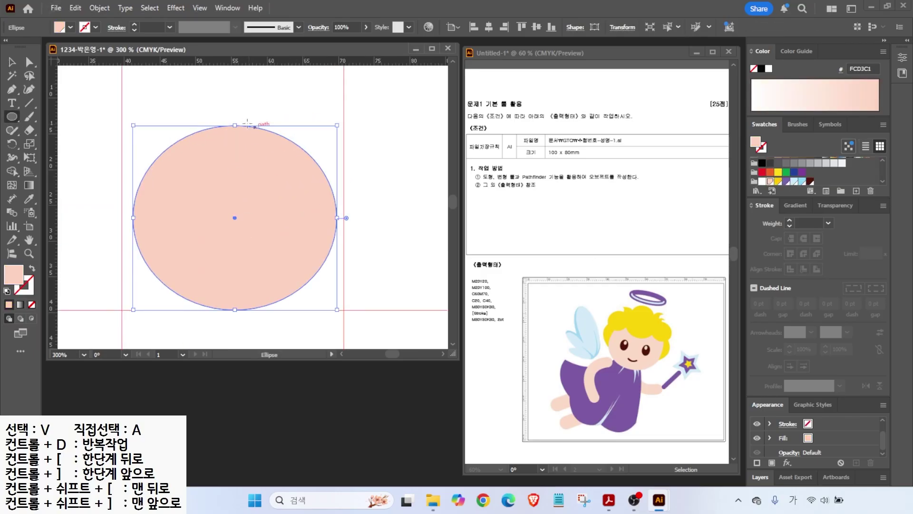
{"action": "left_click_drag", "start_coordinate": [212, 134], "coordinate": [295, 217]}
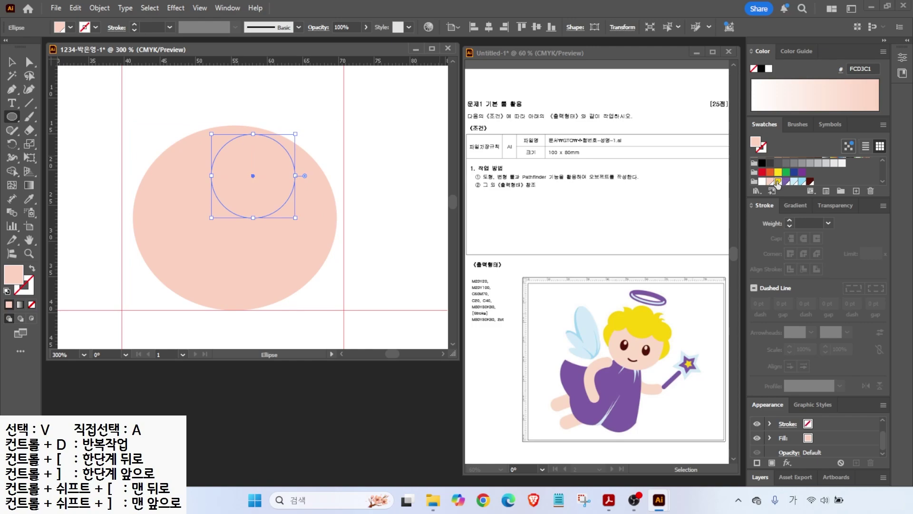
{"action": "left_click", "coordinate": [778, 181]}
{"action": "key", "text": "v"}
{"action": "left_click_drag", "start_coordinate": [238, 172], "coordinate": [221, 136]}
{"action": "left_click_drag", "start_coordinate": [278, 185], "coordinate": [307, 208]}
{"action": "left_click_drag", "start_coordinate": [251, 172], "coordinate": [328, 188]}
{"action": "left_click_drag", "start_coordinate": [255, 113], "coordinate": [273, 137]}
- Add yellow side curls behind the face on both sides and draw the left eye ellipse
{"action": "left_click_drag", "start_coordinate": [306, 180], "coordinate": [133, 219], "text": "alt"}
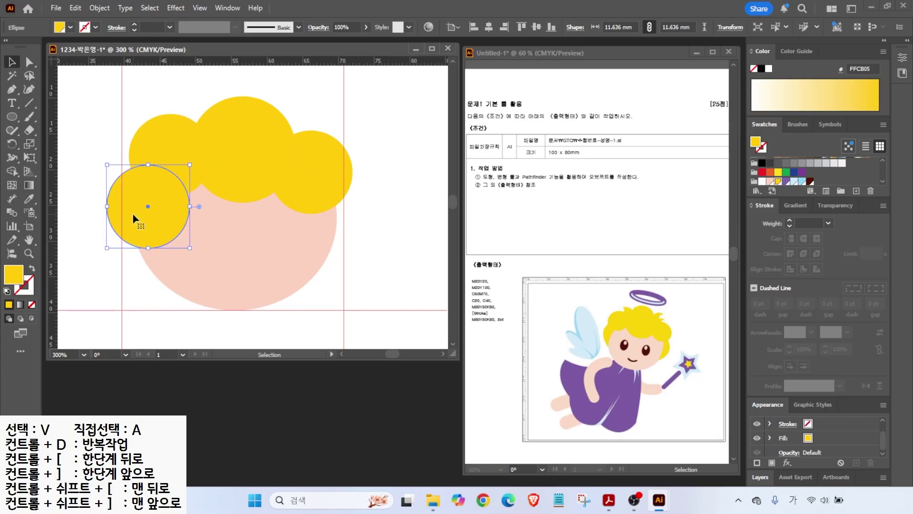
{"action": "right_click", "coordinate": [133, 218]}
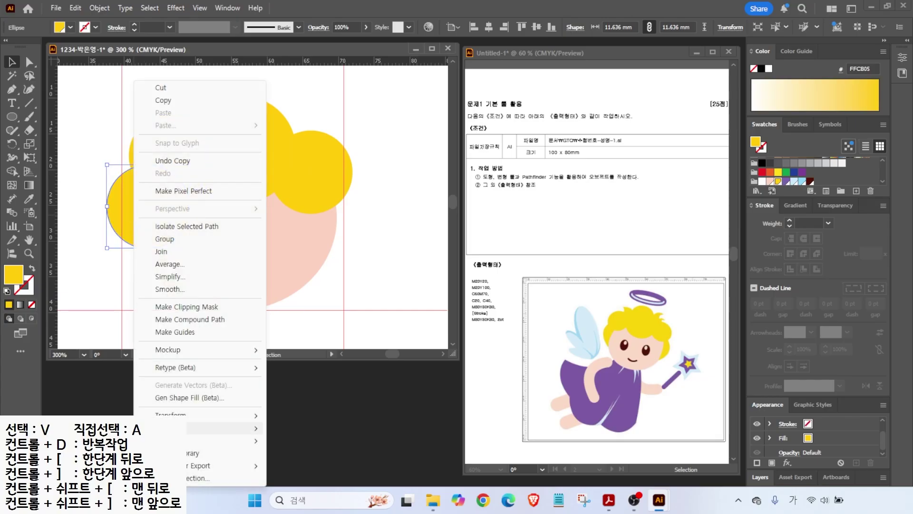
{"action": "mouse_move", "coordinate": [167, 427]}
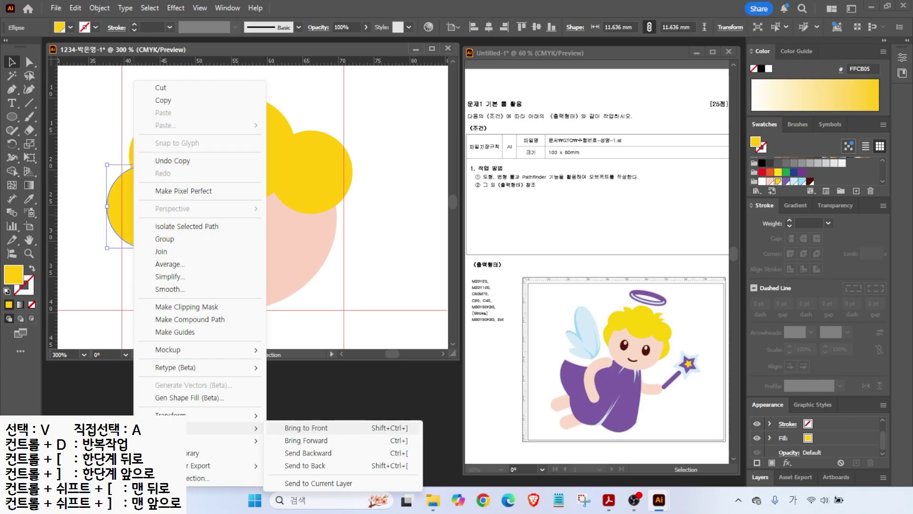
{"action": "left_click", "coordinate": [287, 466]}
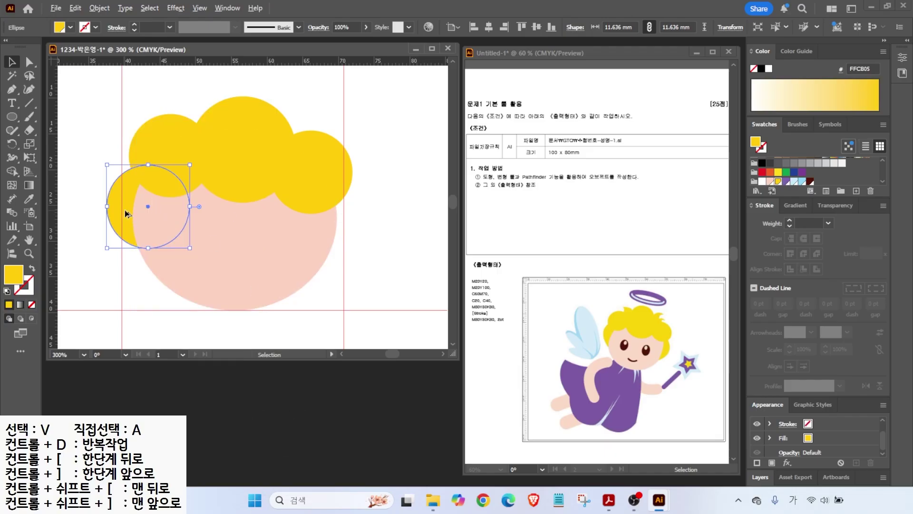
{"action": "left_click_drag", "start_coordinate": [126, 210], "coordinate": [314, 229]}
{"action": "key", "text": "l"}
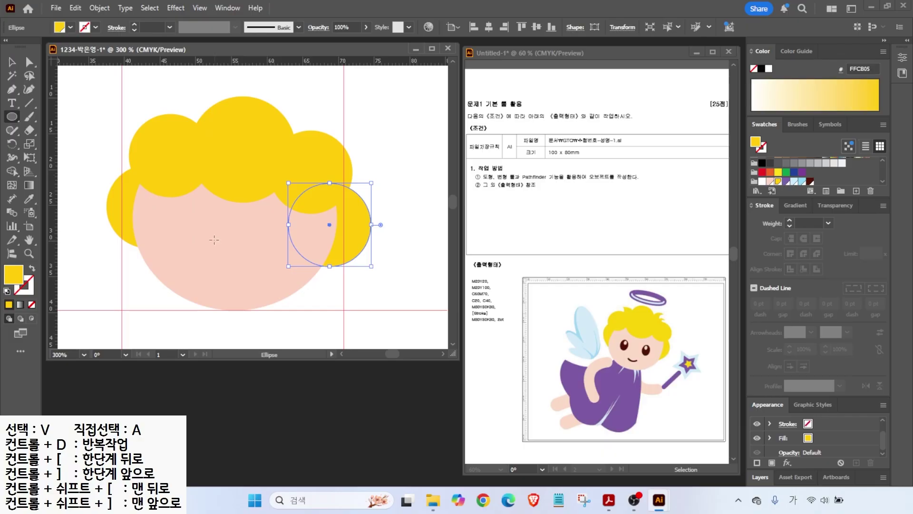
{"action": "left_click_drag", "start_coordinate": [192, 214], "coordinate": [217, 251]}
- Colour the left eye dark brown, tilt it slightly, and add a peach highlight
{"action": "left_click", "coordinate": [810, 181]}
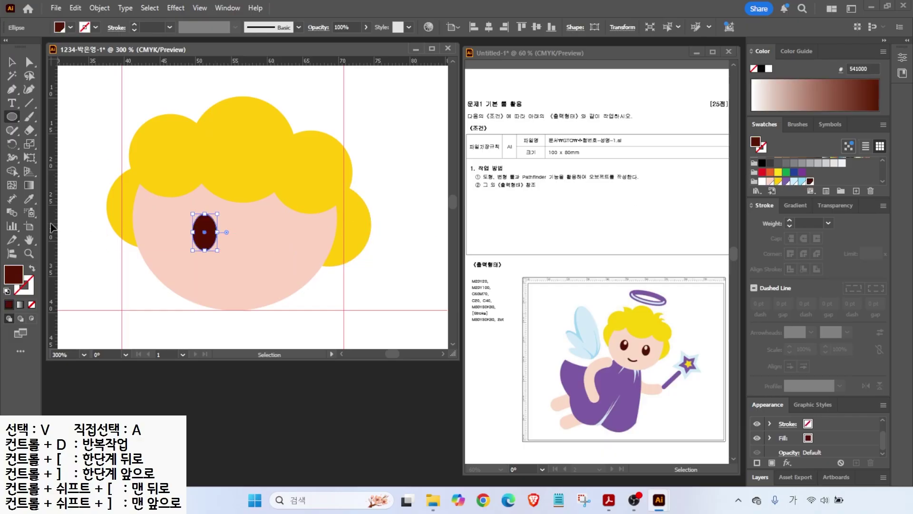
{"action": "key", "text": "v"}
{"action": "mouse_move", "coordinate": [219, 213]}
{"action": "left_mouse_down"}
{"action": "mouse_move", "coordinate": [188, 233]}
{"action": "mouse_move", "coordinate": [193, 242]}
{"action": "mouse_move", "coordinate": [197, 222]}
{"action": "left_mouse_up"}
{"action": "scroll", "coordinate": [225, 213], "scroll_direction": "up", "scroll_amount": 2}
{"action": "key", "text": "l"}
{"action": "left_click", "coordinate": [766, 181]}
- Copy the eye and its highlight to the right side of the face
{"action": "left_click", "coordinate": [12, 62]}
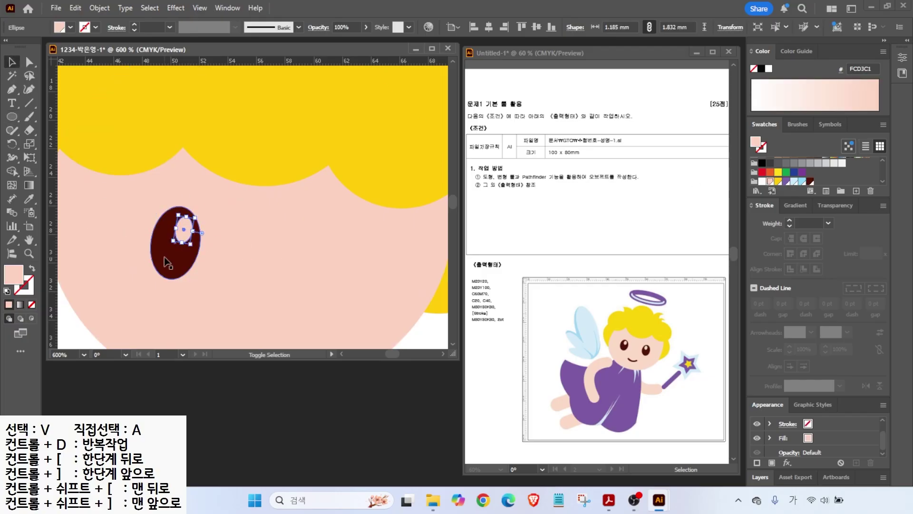
{"action": "left_click", "coordinate": [171, 258], "text": "shift"}
{"action": "left_click_drag", "start_coordinate": [171, 259], "coordinate": [313, 275]}
{"action": "scroll", "coordinate": [302, 275], "scroll_direction": "down", "scroll_amount": 1}
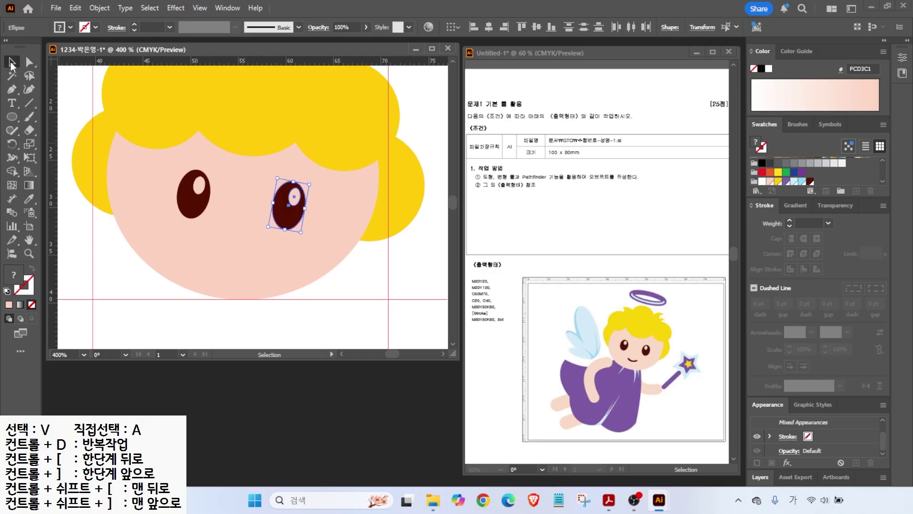
{"action": "key", "text": "ctrl+shift+a"}
{"action": "left_click", "coordinate": [12, 130]}
{"action": "left_click_drag", "start_coordinate": [12, 130], "coordinate": [54, 147]}
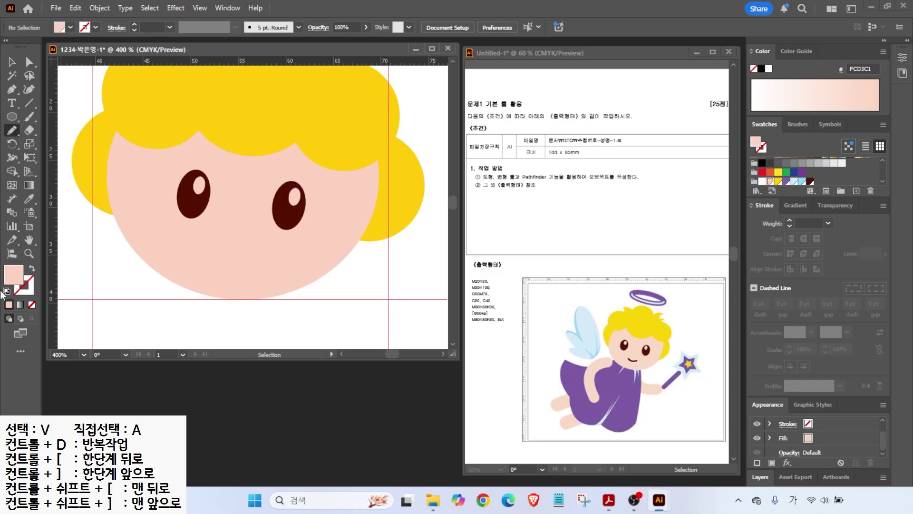
- Set the fill to None and draw a smile curve below the eyes
{"action": "left_click", "coordinate": [7, 291]}
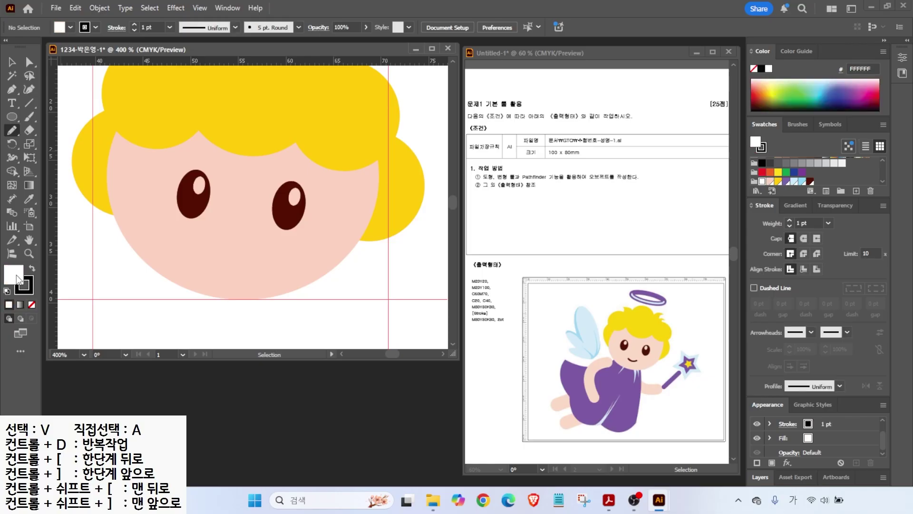
{"action": "left_click", "coordinate": [33, 305]}
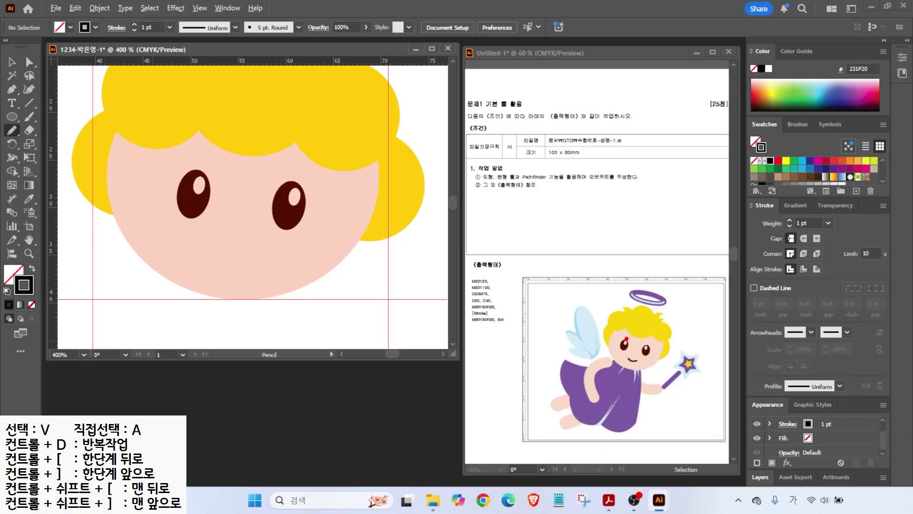
{"action": "left_click_drag", "start_coordinate": [492, 322], "coordinate": [507, 362]}
{"action": "key", "text": "Escape"}
{"action": "left_click_drag", "start_coordinate": [261, 256], "coordinate": [263, 255]}
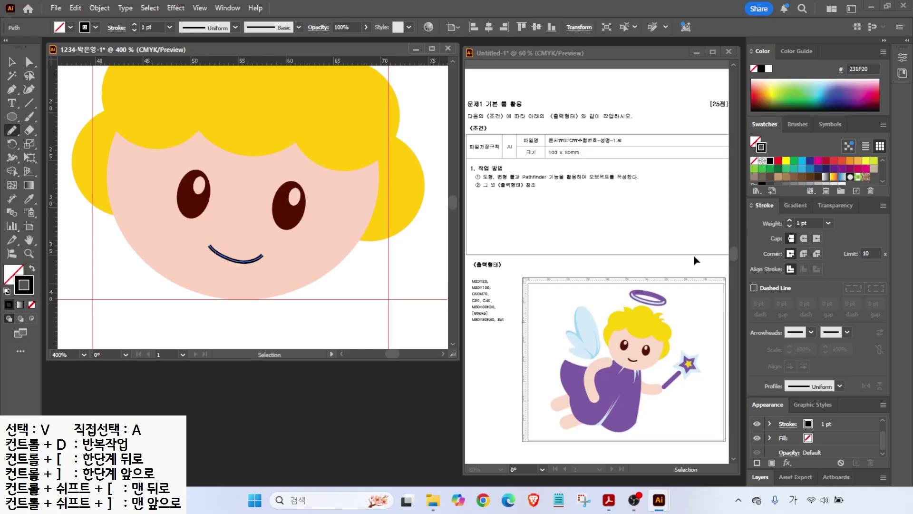
- Give the smile a 2 pt dark brown stroke with round caps
{"action": "left_click", "coordinate": [789, 220]}
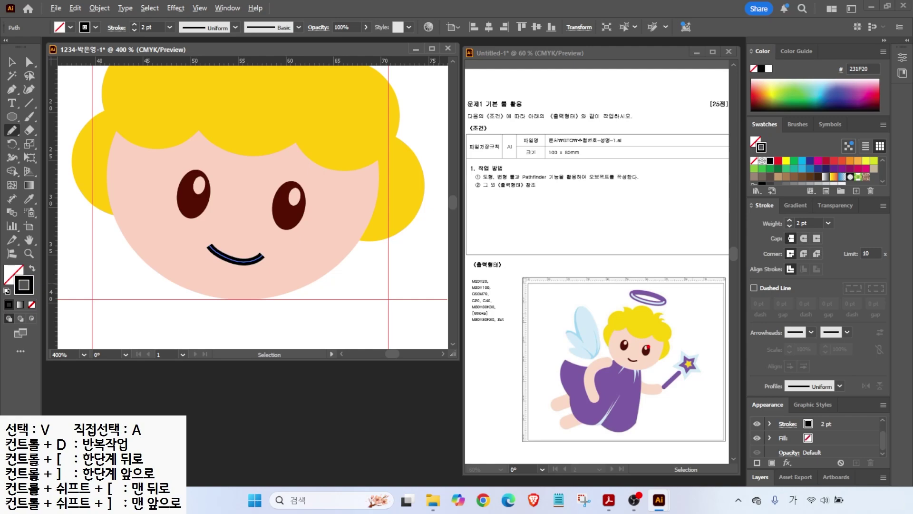
{"action": "left_click_drag", "start_coordinate": [642, 360], "coordinate": [662, 355]}
{"action": "left_click_drag", "start_coordinate": [744, 190], "coordinate": [781, 218]}
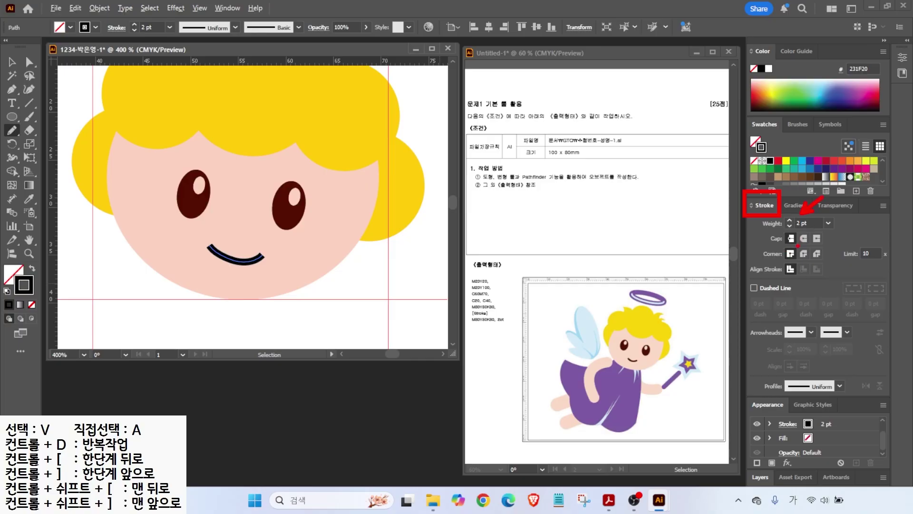
{"action": "key", "text": "Escape"}
{"action": "left_click", "coordinate": [803, 238]}
{"action": "scroll", "coordinate": [792, 177], "scroll_direction": "down", "scroll_amount": 3}
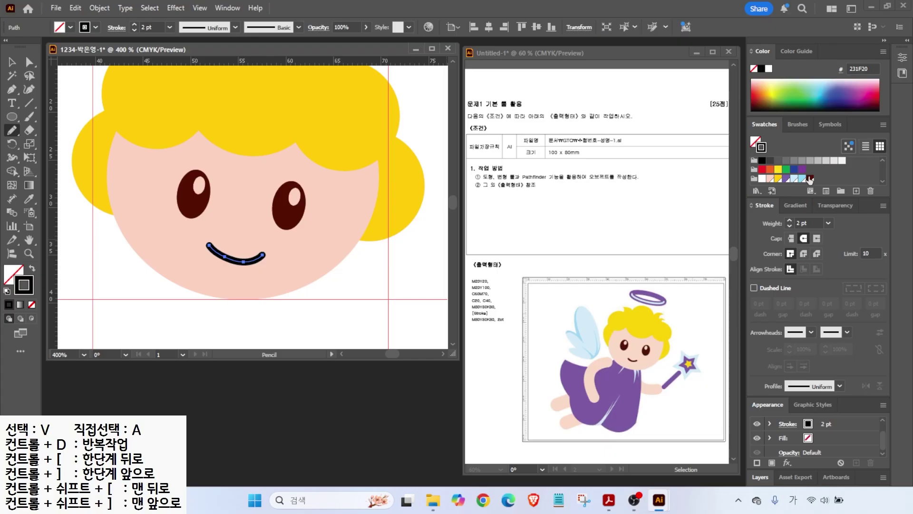
{"action": "left_click", "coordinate": [810, 179]}
{"action": "key", "text": "v"}
{"action": "scroll", "coordinate": [226, 270], "scroll_direction": "down", "scroll_amount": 2}
{"action": "key", "text": "ctrl+2"}
{"action": "left_click_drag", "start_coordinate": [620, 310], "coordinate": [599, 282]}
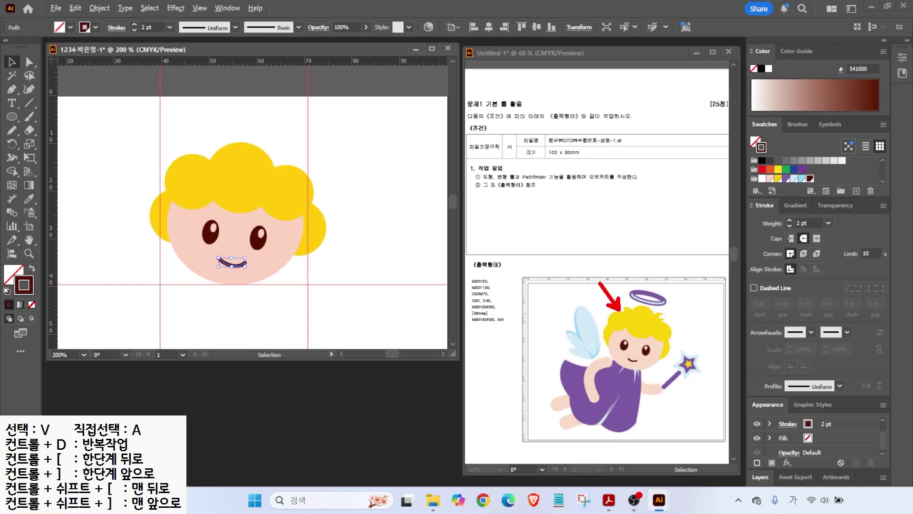
- Draw a pointed hair tuft with the Pen tool and fill it with the hair's yellow
{"action": "key", "text": "Escape"}
{"action": "scroll", "coordinate": [209, 148], "scroll_direction": "up", "scroll_amount": 2}
{"action": "left_click", "coordinate": [11, 90]}
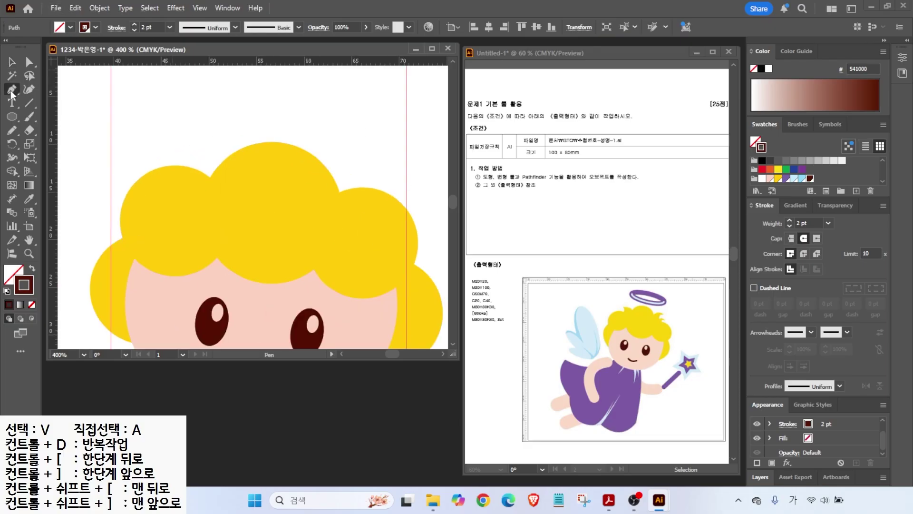
{"action": "left_click", "coordinate": [199, 191]}
{"action": "left_click_drag", "start_coordinate": [186, 141], "coordinate": [163, 127]}
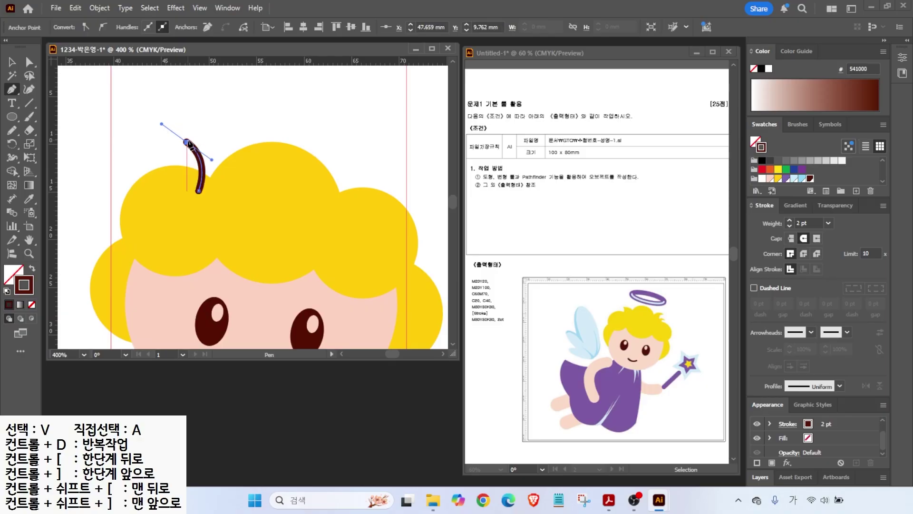
{"action": "left_click_drag", "start_coordinate": [185, 132], "coordinate": [240, 171]}
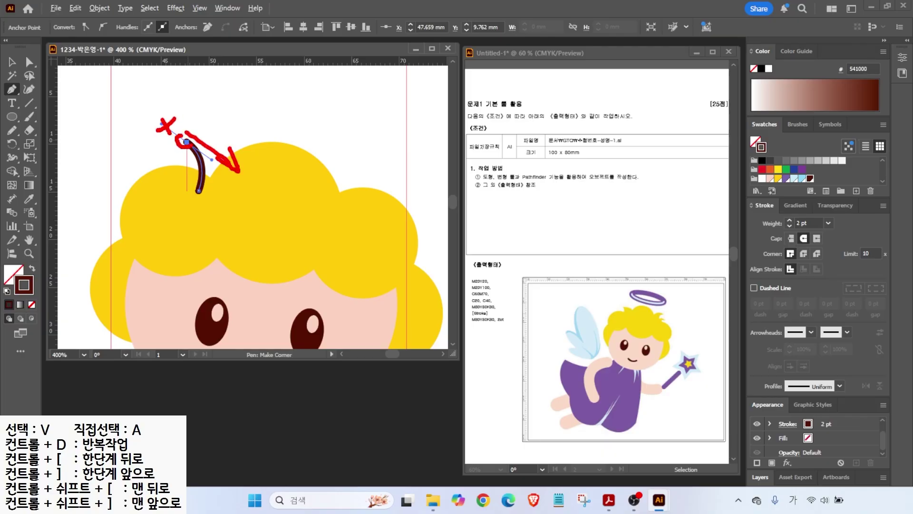
{"action": "left_click", "coordinate": [185, 141]}
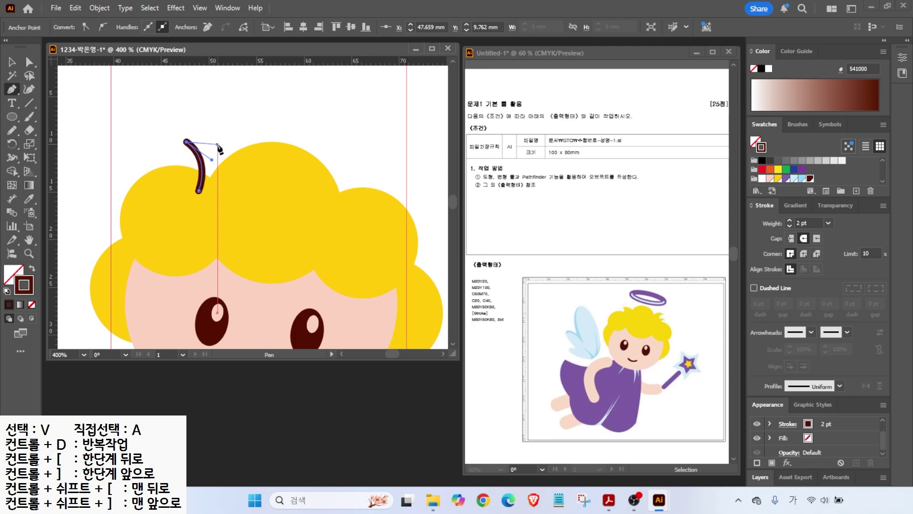
{"action": "left_click_drag", "start_coordinate": [235, 181], "coordinate": [243, 213]}
{"action": "left_click", "coordinate": [198, 191]}
{"action": "left_click", "coordinate": [32, 269]}
{"action": "key", "text": "i"}
{"action": "left_click", "coordinate": [400, 200]}
- Copy the tuft, reflect it across the vertical axis, and place it on top of the hair
{"action": "key", "text": "v"}
{"action": "left_click_drag", "start_coordinate": [221, 176], "coordinate": [340, 159]}
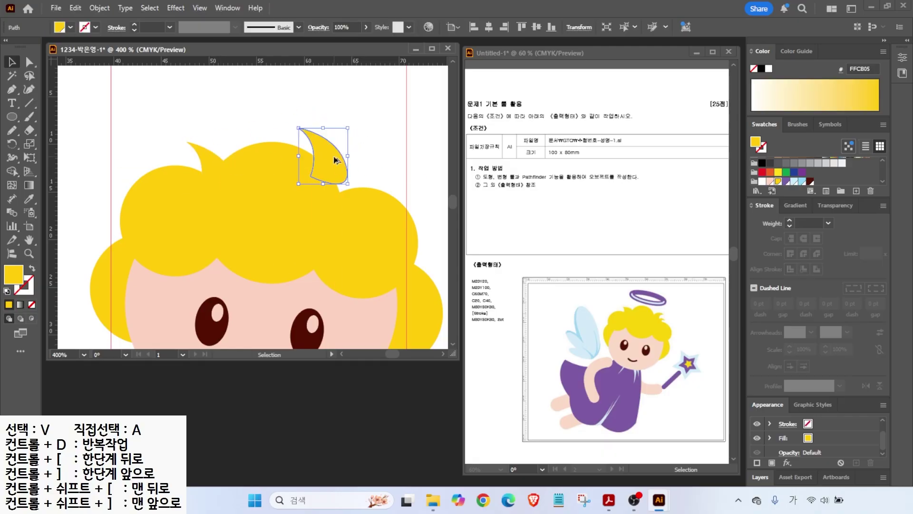
{"action": "right_click", "coordinate": [331, 173]}
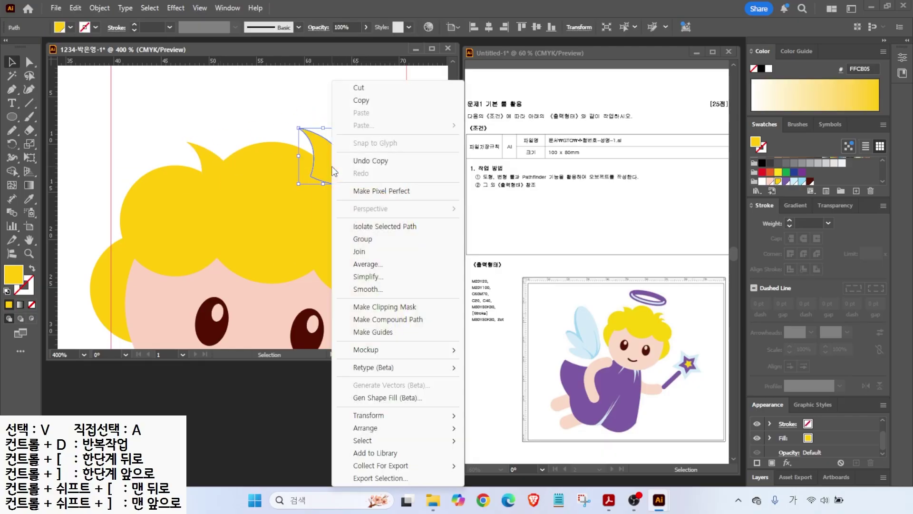
{"action": "mouse_move", "coordinate": [372, 418]}
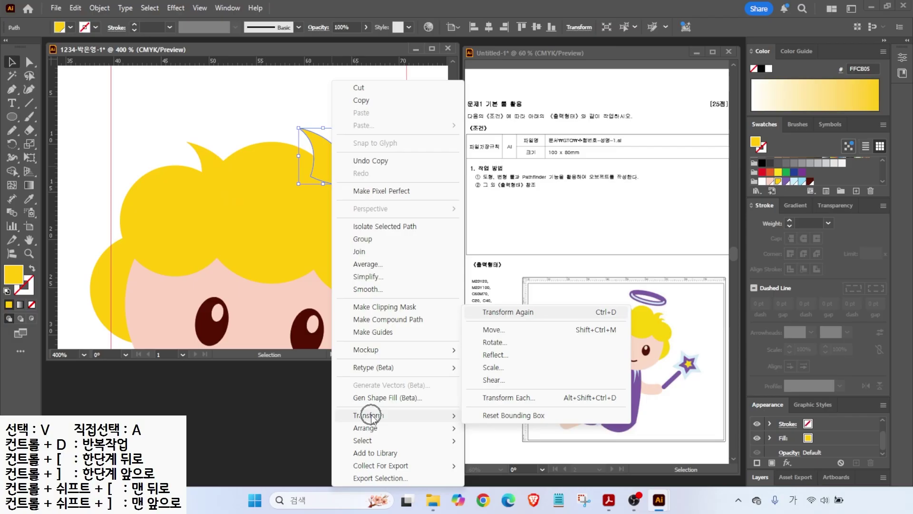
{"action": "left_click", "coordinate": [493, 356]}
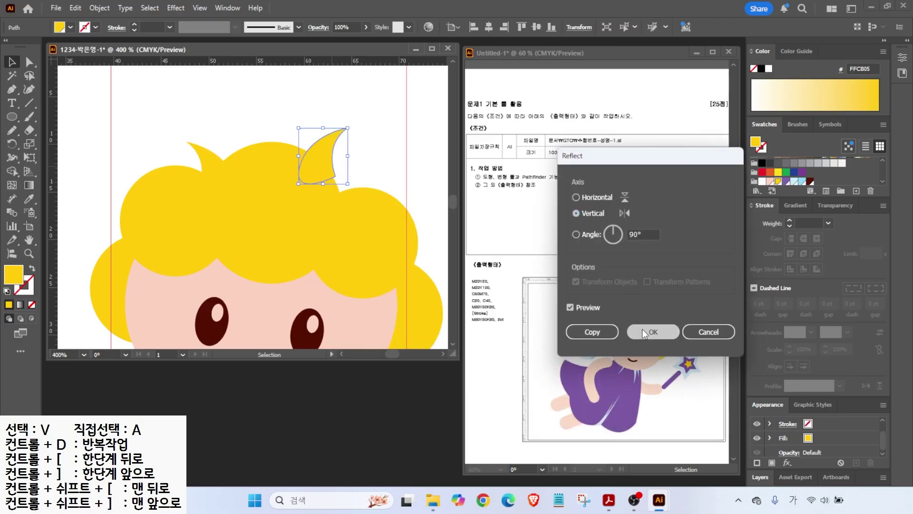
{"action": "left_click", "coordinate": [643, 329]}
{"action": "left_click_drag", "start_coordinate": [323, 145], "coordinate": [376, 160]}
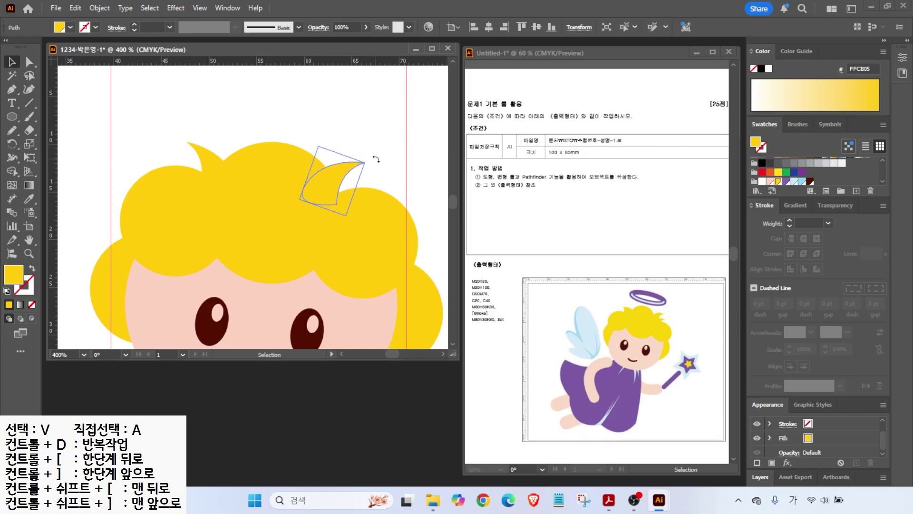
{"action": "left_click_drag", "start_coordinate": [325, 180], "coordinate": [381, 186]}
{"action": "scroll", "coordinate": [365, 200], "scroll_direction": "down", "scroll_amount": 2}
{"action": "left_click_drag", "start_coordinate": [200, 249], "coordinate": [177, 170]}
{"action": "left_click_drag", "start_coordinate": [232, 244], "coordinate": [225, 211]}
{"action": "key", "text": "p"}
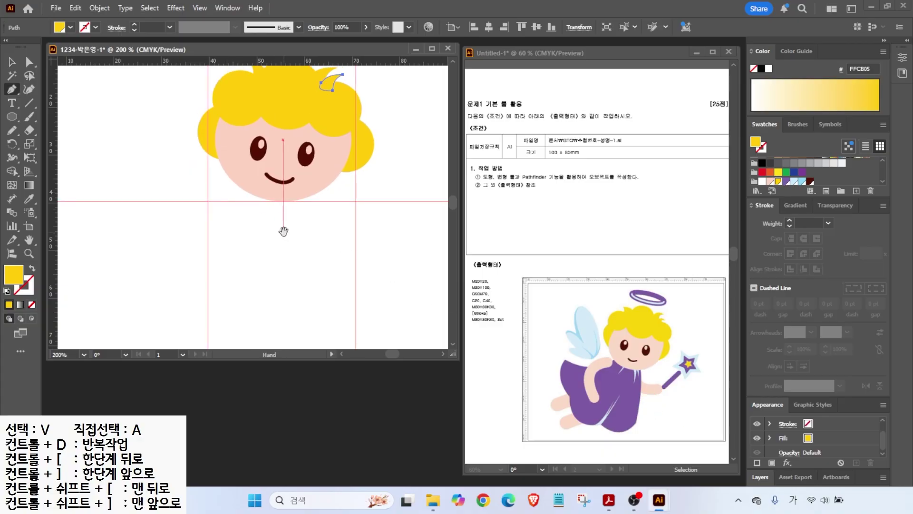
- Draw a closed robe outline with the Pen tool hanging below the chin
{"action": "left_click_drag", "start_coordinate": [283, 231], "coordinate": [322, 200]}
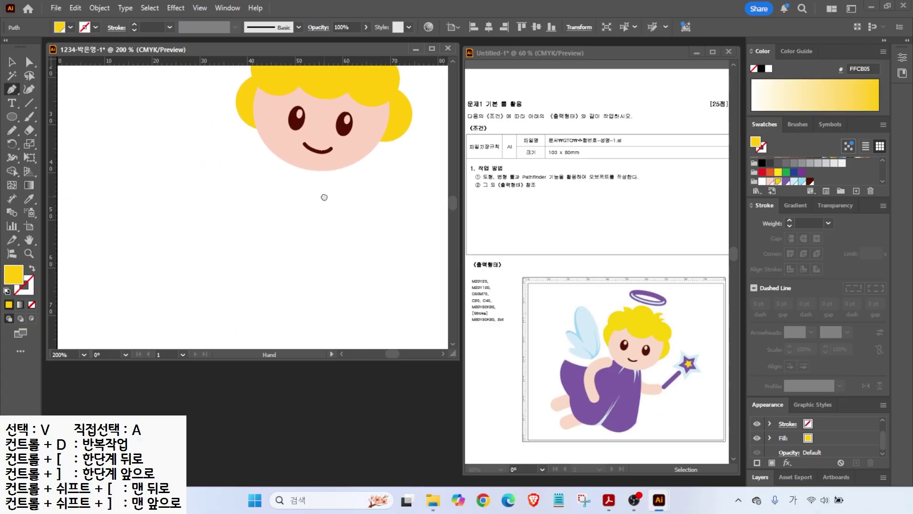
{"action": "left_click", "coordinate": [283, 154]}
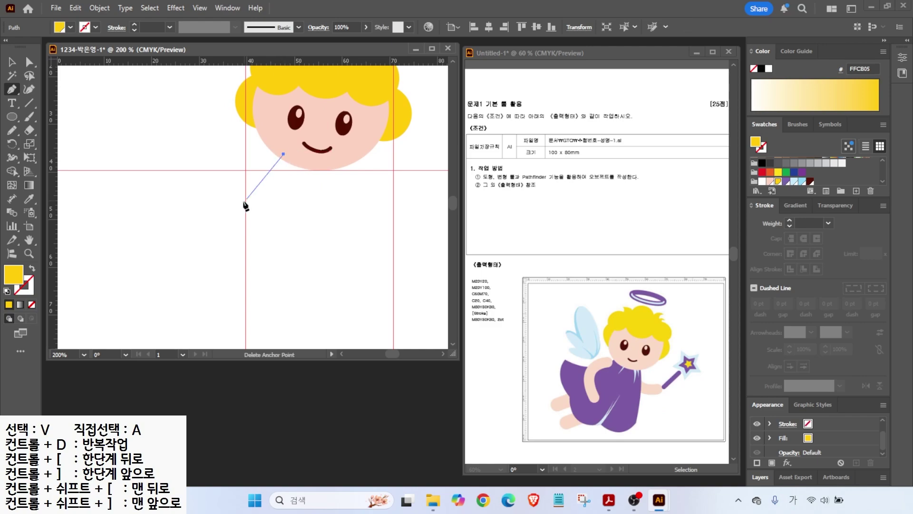
{"action": "left_click_drag", "start_coordinate": [229, 198], "coordinate": [203, 198]}
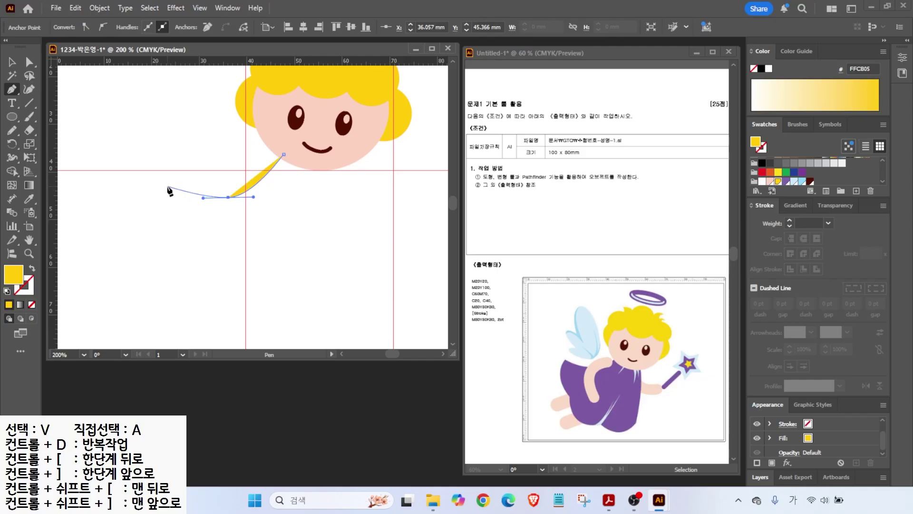
{"action": "left_click", "coordinate": [167, 186]}
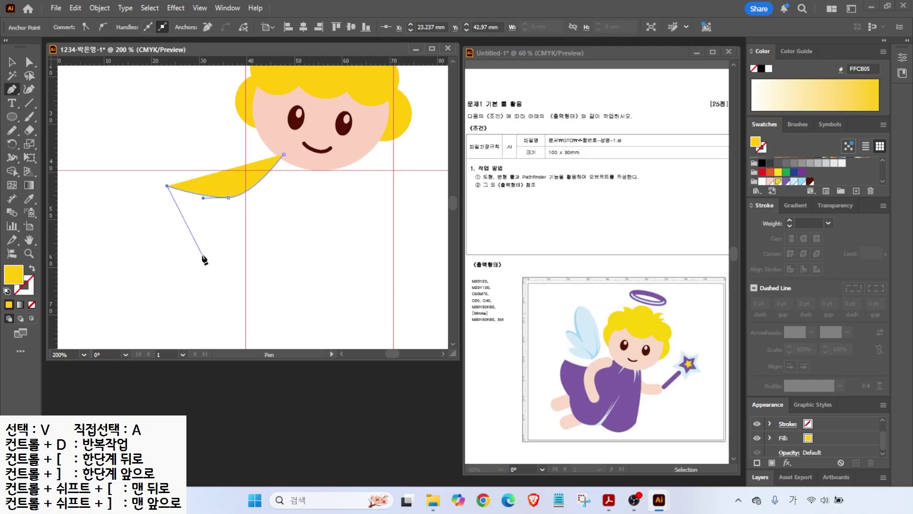
{"action": "mouse_move", "coordinate": [203, 256]}
{"action": "left_mouse_down"}
{"action": "mouse_move", "coordinate": [251, 268]}
{"action": "mouse_move", "coordinate": [213, 281]}
{"action": "mouse_move", "coordinate": [242, 301]}
{"action": "left_mouse_up"}
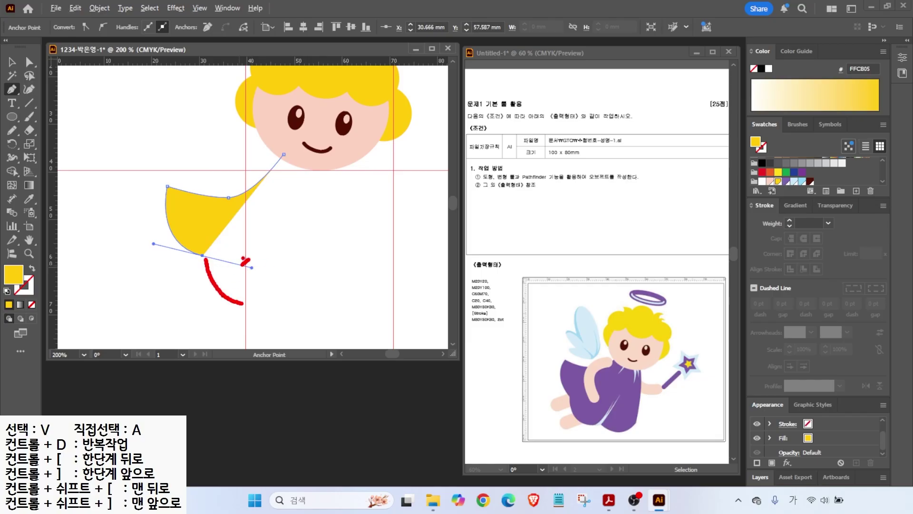
{"action": "mouse_move", "coordinate": [195, 248]}
{"action": "left_mouse_down"}
{"action": "mouse_move", "coordinate": [216, 257]}
{"action": "mouse_move", "coordinate": [283, 285]}
{"action": "mouse_move", "coordinate": [265, 301]}
{"action": "mouse_move", "coordinate": [378, 286]}
{"action": "left_mouse_up"}
{"action": "left_click", "coordinate": [336, 307]}
{"action": "left_click_drag", "start_coordinate": [362, 234], "coordinate": [343, 210]}
{"action": "left_click", "coordinate": [331, 160]}
{"action": "left_click", "coordinate": [284, 154]}
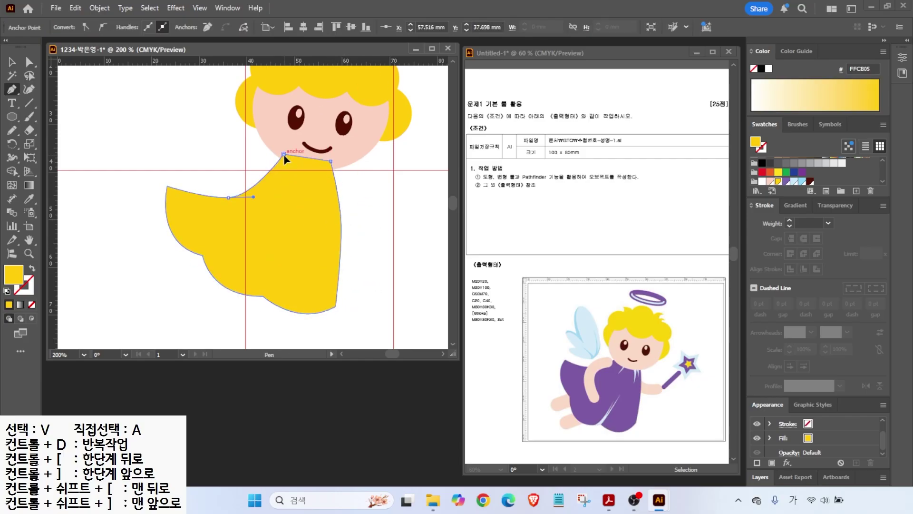
- Fill the robe with purple 7961AA and flatten the top edge of its left sleeve
{"action": "left_click", "coordinate": [787, 181]}
{"action": "key", "text": "v"}
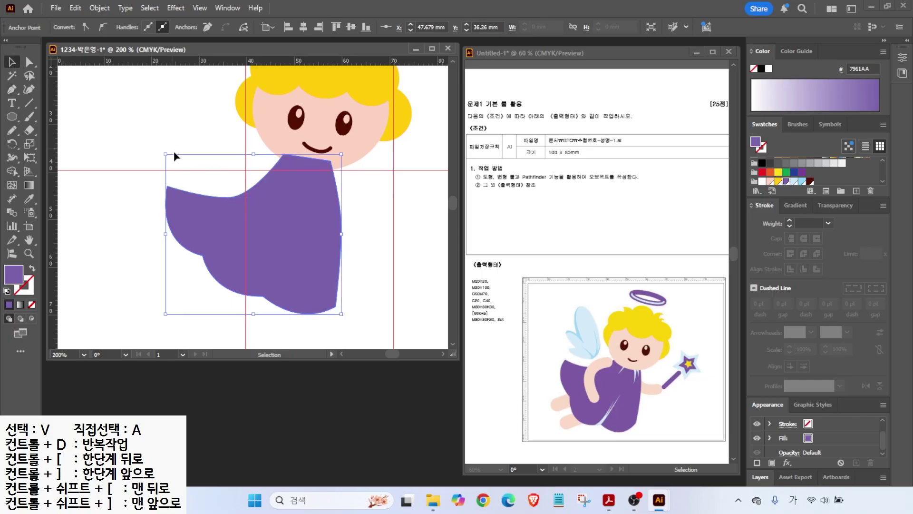
{"action": "left_click", "coordinate": [29, 61]}
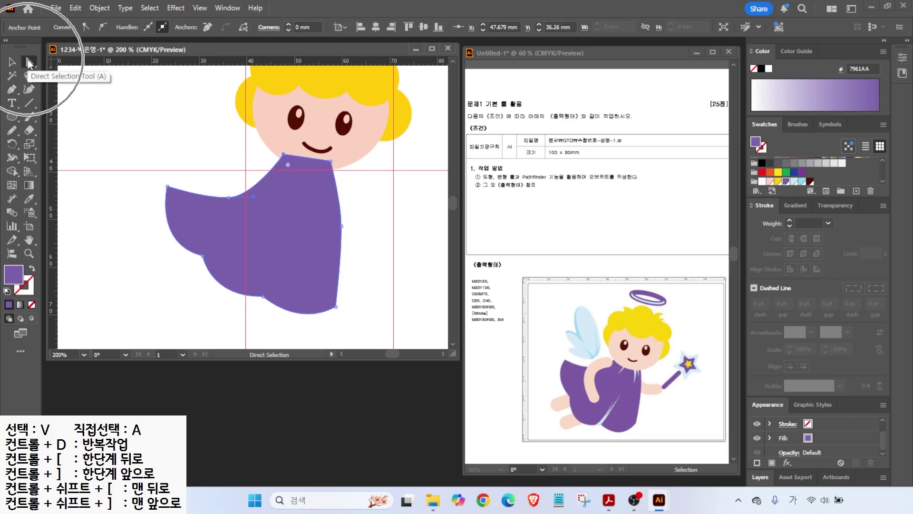
{"action": "left_click_drag", "start_coordinate": [228, 196], "coordinate": [165, 171]}
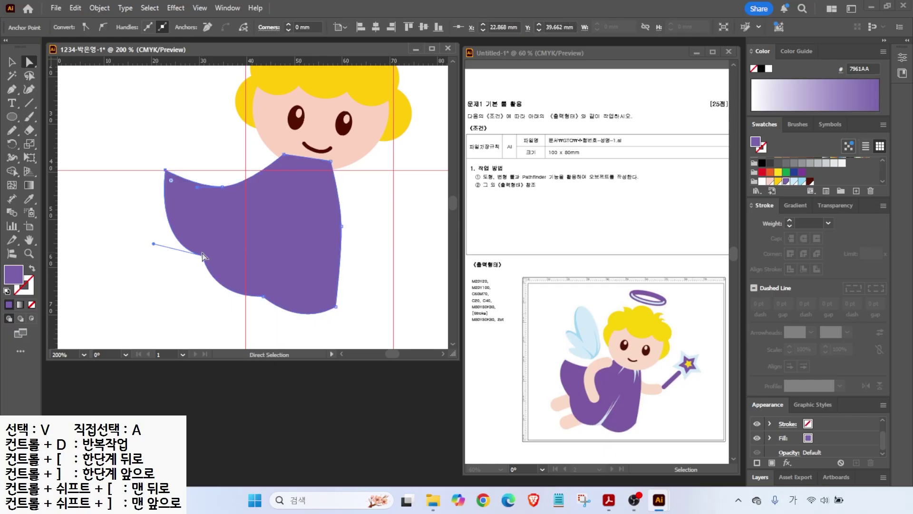
{"action": "scroll", "coordinate": [202, 256], "scroll_direction": "down", "scroll_amount": 1}
- Group the head pieces and bring the group in front of the robe
{"action": "scroll", "coordinate": [204, 257], "scroll_direction": "right", "scroll_amount": 1}
{"action": "key", "text": "v"}
{"action": "left_click_drag", "start_coordinate": [172, 88], "coordinate": [343, 173]}
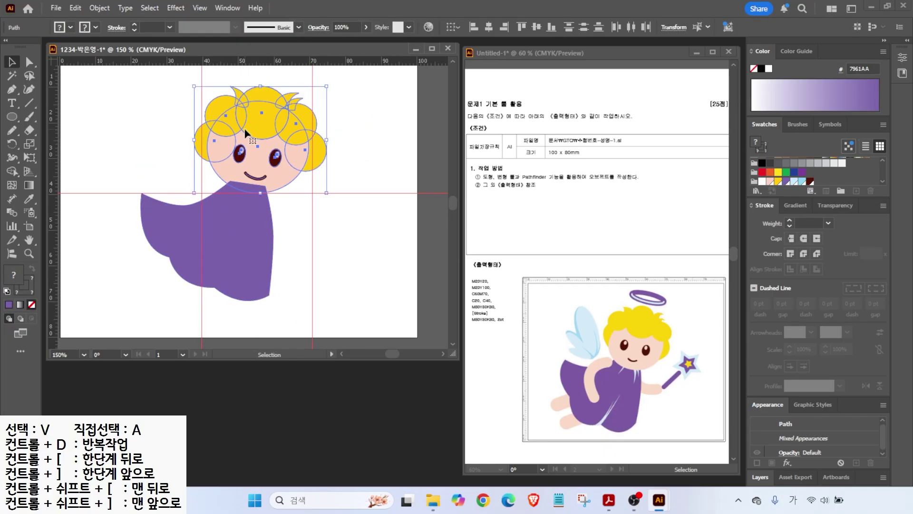
{"action": "right_click", "coordinate": [247, 134]}
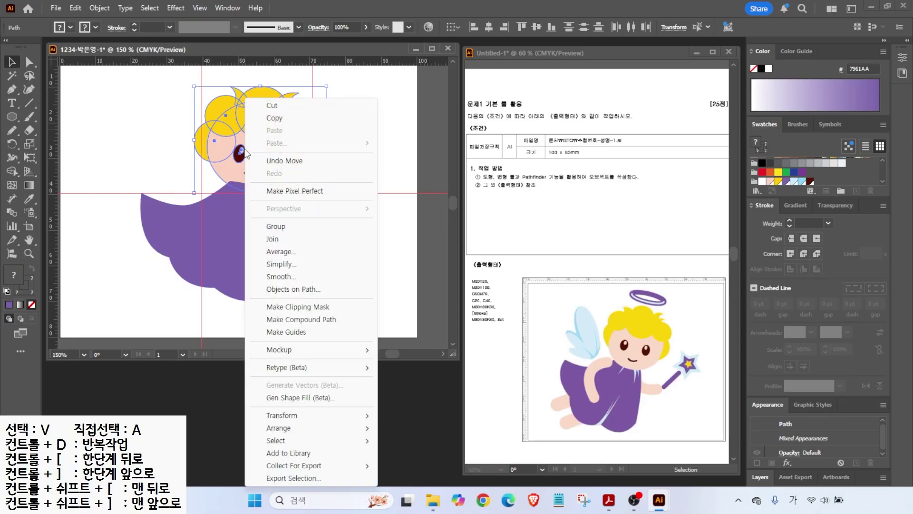
{"action": "left_click", "coordinate": [274, 228]}
{"action": "left_click_drag", "start_coordinate": [251, 143], "coordinate": [248, 138]}
{"action": "right_click", "coordinate": [247, 138]}
{"action": "mouse_move", "coordinate": [291, 419]}
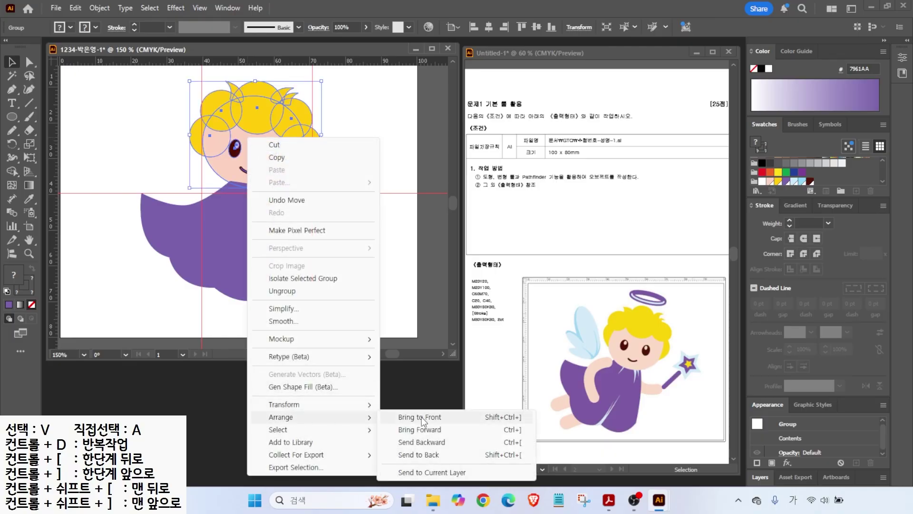
{"action": "left_click", "coordinate": [419, 419]}
{"action": "left_click_drag", "start_coordinate": [266, 157], "coordinate": [260, 152]}
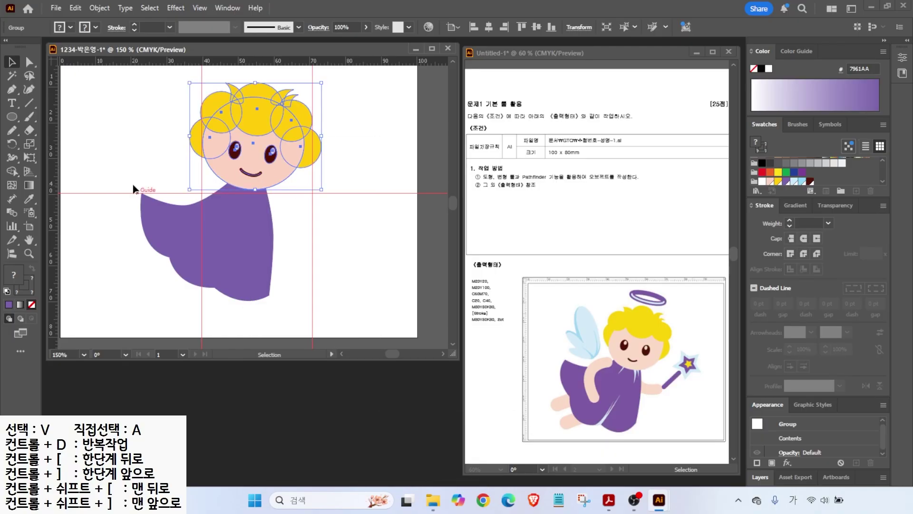
{"action": "left_click", "coordinate": [116, 195]}
- Widen the robe out to the right guide and shift it left beneath the head
{"action": "left_click", "coordinate": [12, 117]}
{"action": "key", "text": "alt"}
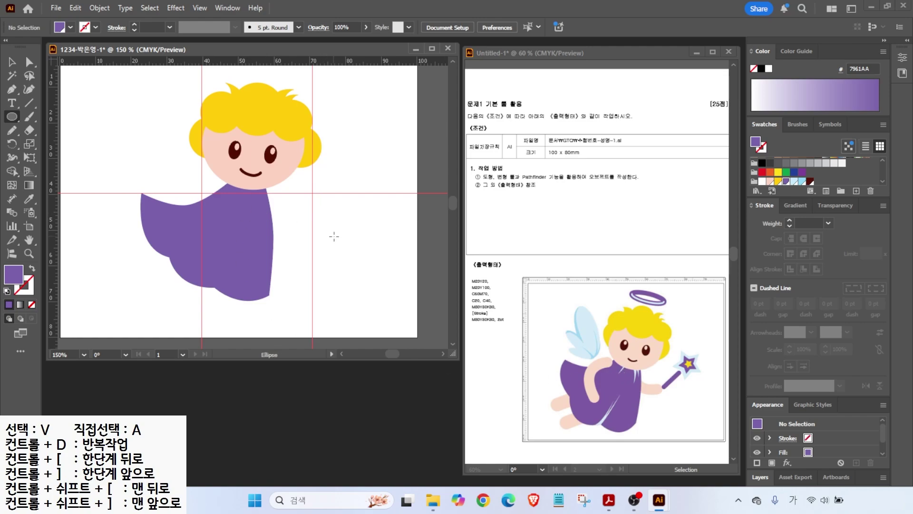
{"action": "left_click", "coordinate": [12, 62]}
{"action": "left_click", "coordinate": [262, 228]}
{"action": "left_click_drag", "start_coordinate": [274, 240], "coordinate": [290, 241]}
{"action": "left_click_drag", "start_coordinate": [255, 244], "coordinate": [248, 246]}
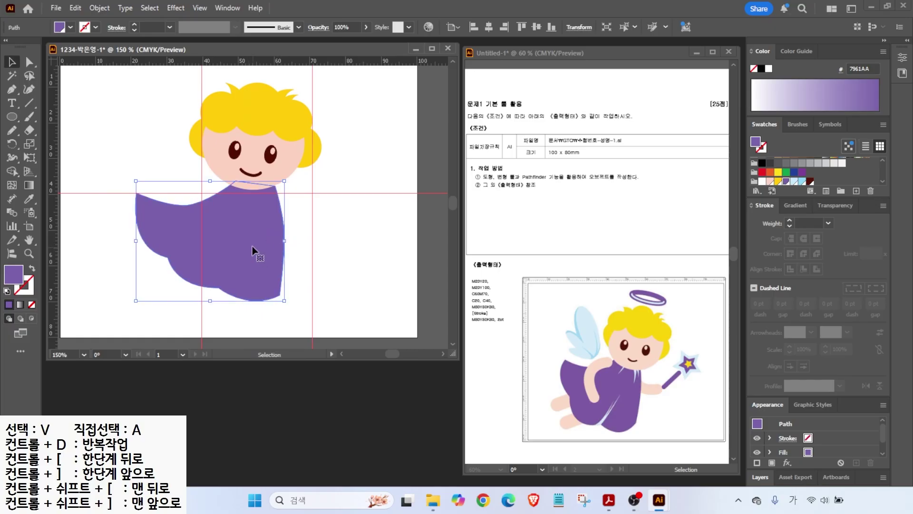
{"action": "left_click", "coordinate": [313, 264]}
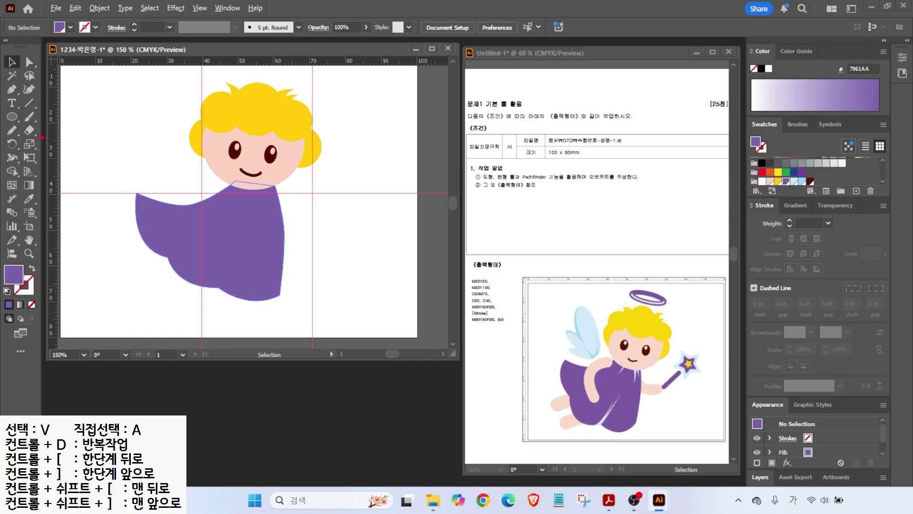
- Slice the robe with the Knife tool along a curved fold line down to the hem
{"action": "left_click", "coordinate": [30, 130]}
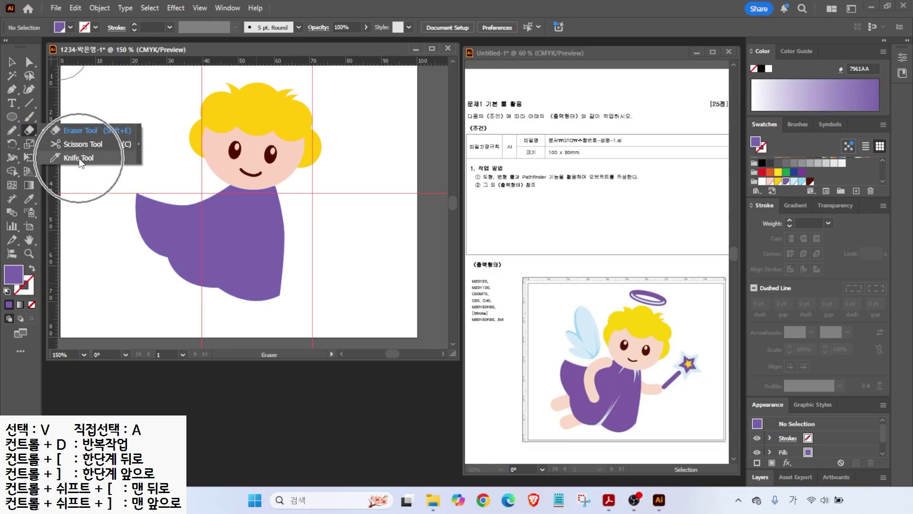
{"action": "left_click", "coordinate": [79, 153]}
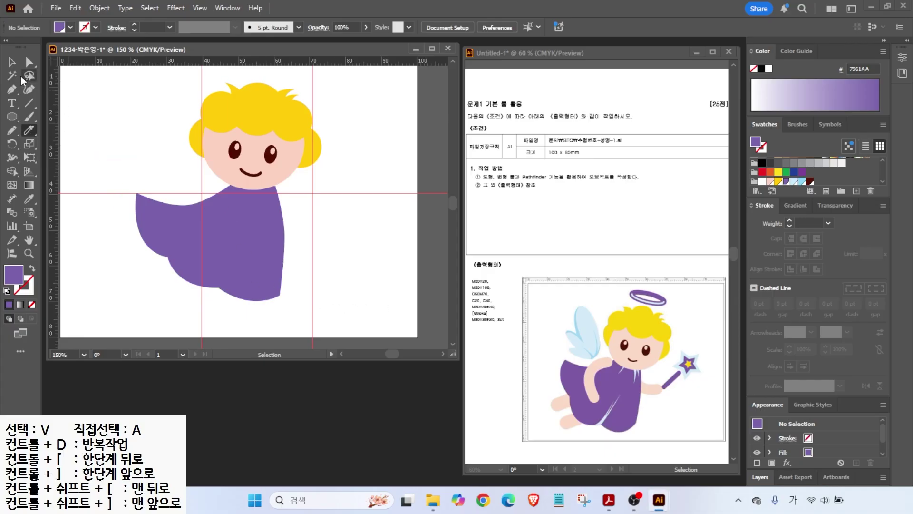
{"action": "key", "text": "v"}
{"action": "left_click", "coordinate": [239, 261]}
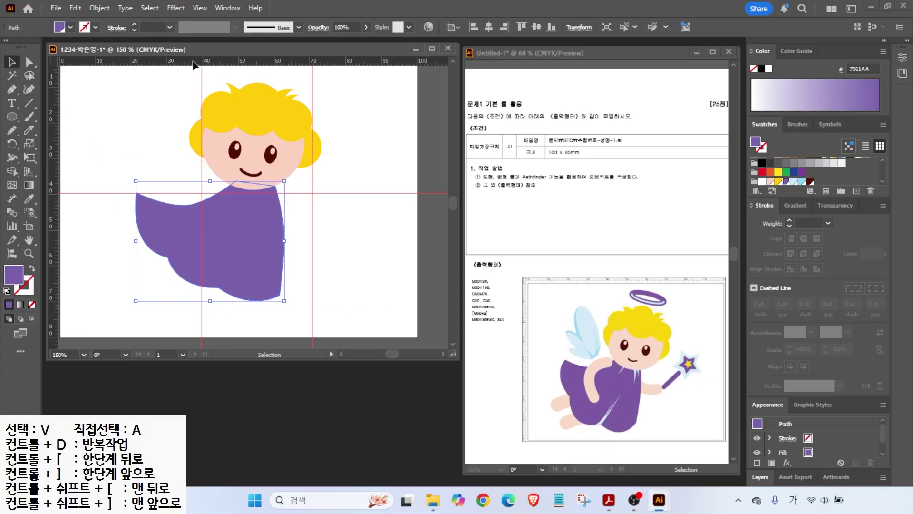
{"action": "left_click", "coordinate": [28, 136]}
{"action": "left_click_drag", "start_coordinate": [272, 151], "coordinate": [273, 247]}
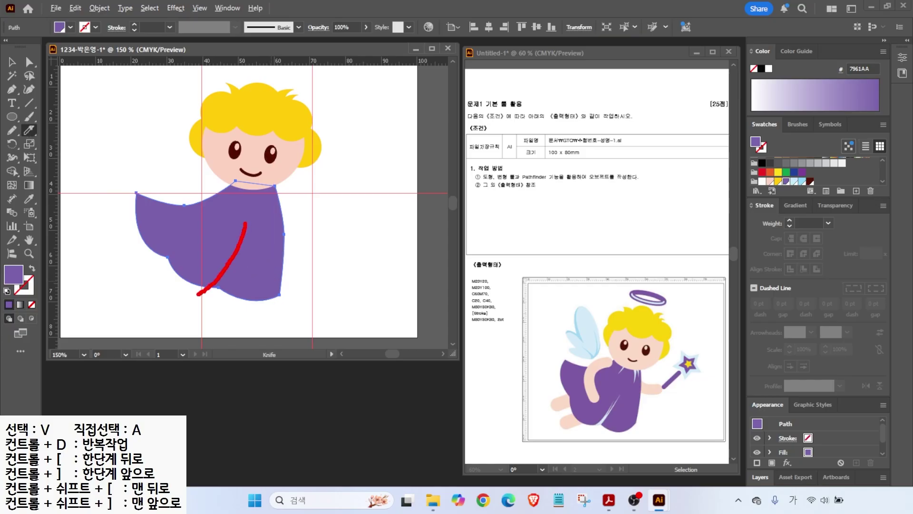
{"action": "key", "text": "Escape"}
{"action": "mouse_move", "coordinate": [247, 224]}
{"action": "left_mouse_down"}
{"action": "mouse_move", "coordinate": [241, 252]}
{"action": "mouse_move", "coordinate": [188, 312]}
{"action": "left_mouse_up"}
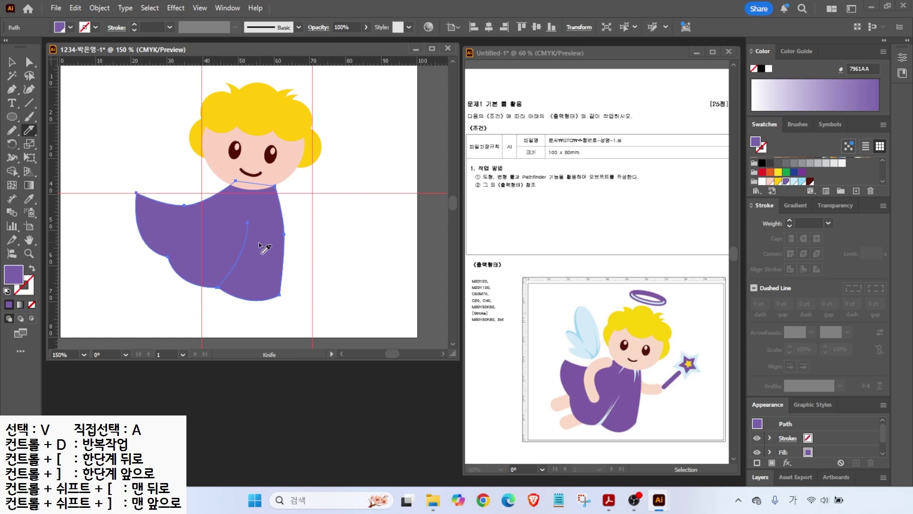
{"action": "scroll", "coordinate": [249, 269], "scroll_direction": "up", "scroll_amount": 1}
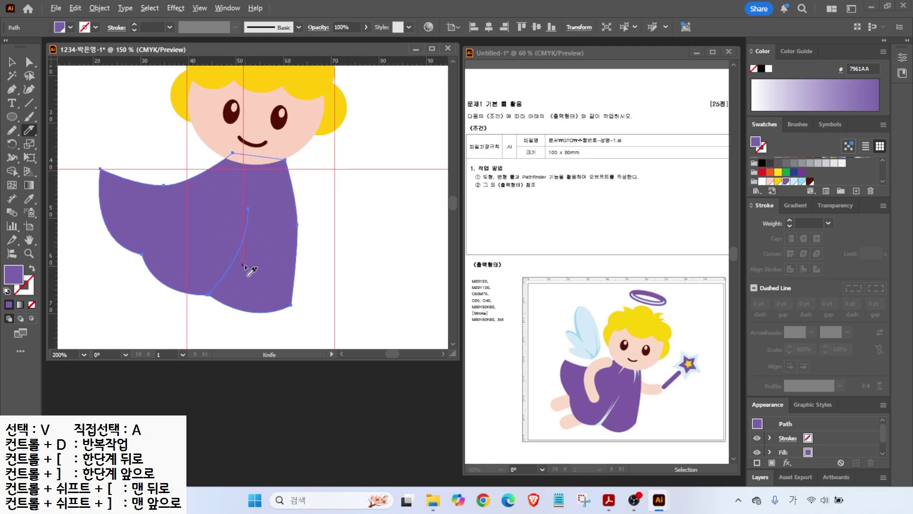
{"action": "scroll", "coordinate": [243, 212], "scroll_direction": "down", "scroll_amount": 1}
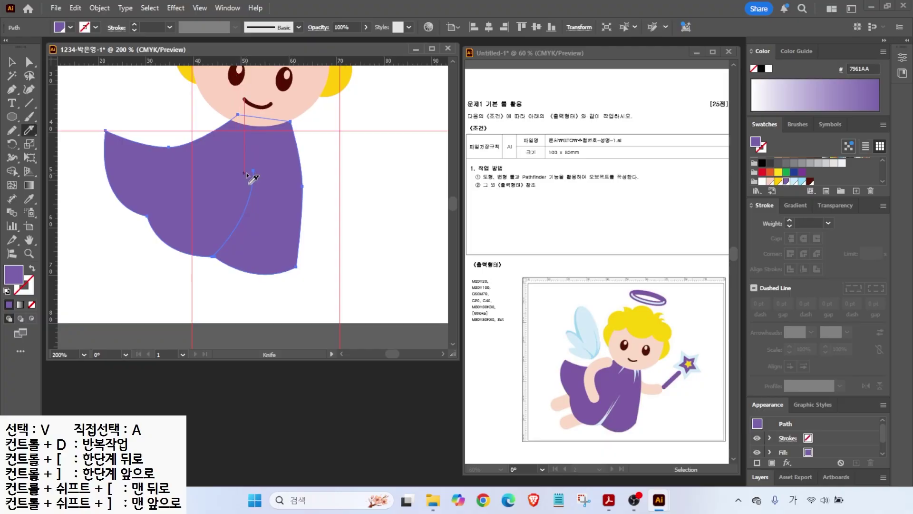
{"action": "mouse_move", "coordinate": [259, 174]}
{"action": "left_mouse_down"}
{"action": "mouse_move", "coordinate": [229, 234]}
{"action": "mouse_move", "coordinate": [187, 268]}
{"action": "left_mouse_up"}
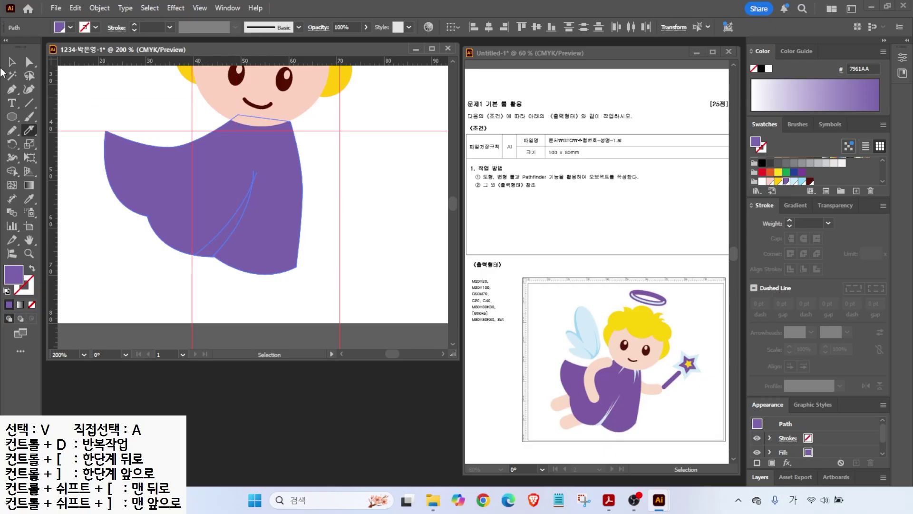
- Fill the cut-off fold piece with light blue
{"action": "left_click", "coordinate": [14, 62]}
{"action": "left_click", "coordinate": [140, 290]}
{"action": "left_click", "coordinate": [213, 251]}
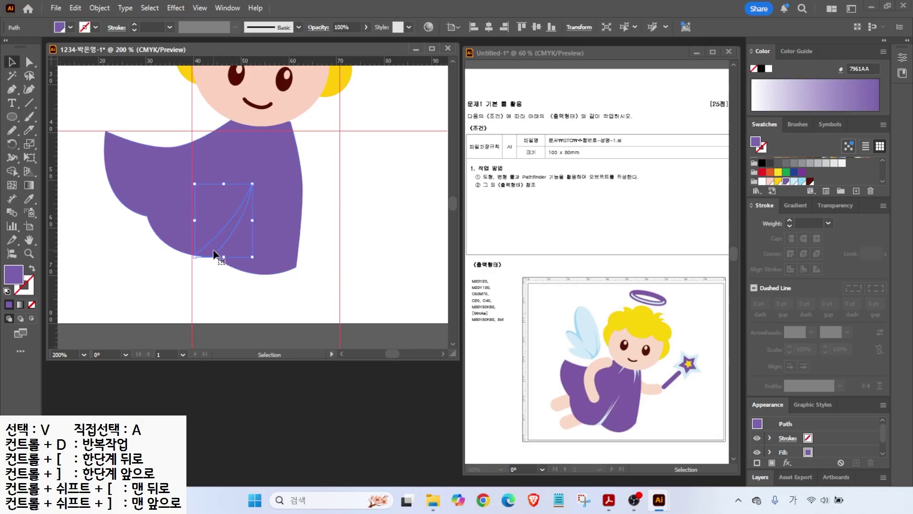
{"action": "left_click", "coordinate": [804, 182]}
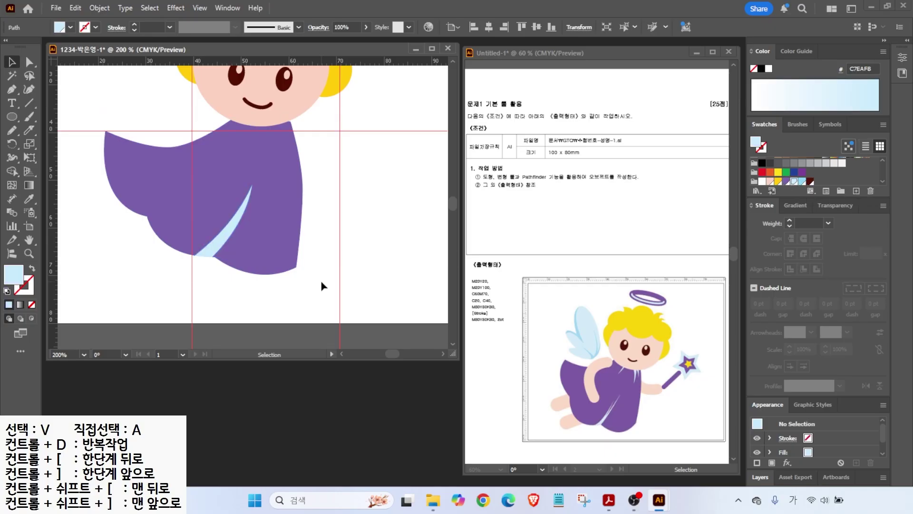
- Cut another fold from the sleeve to the hem and inspect the face and neckline
{"action": "left_click", "coordinate": [175, 204]}
{"action": "left_click", "coordinate": [29, 131]}
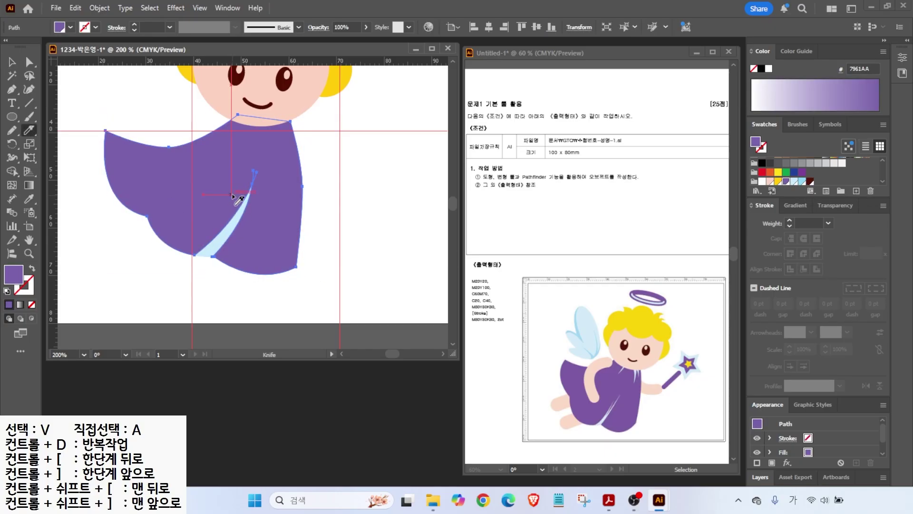
{"action": "left_click_drag", "start_coordinate": [247, 190], "coordinate": [197, 272]}
{"action": "left_click", "coordinate": [8, 159]}
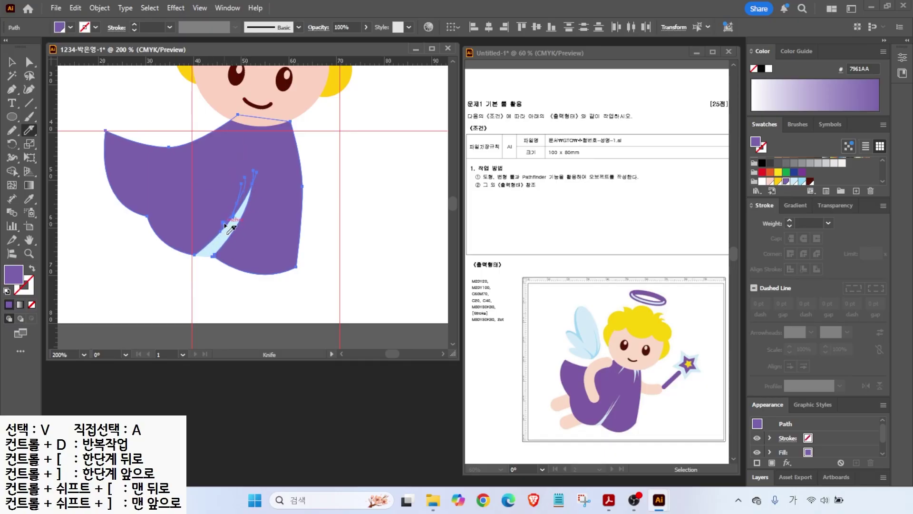
{"action": "scroll", "coordinate": [232, 224], "scroll_direction": "up", "scroll_amount": 2}
{"action": "scroll", "coordinate": [232, 224], "scroll_direction": "up", "scroll_amount": 2}
{"action": "key", "text": "ctrl"}
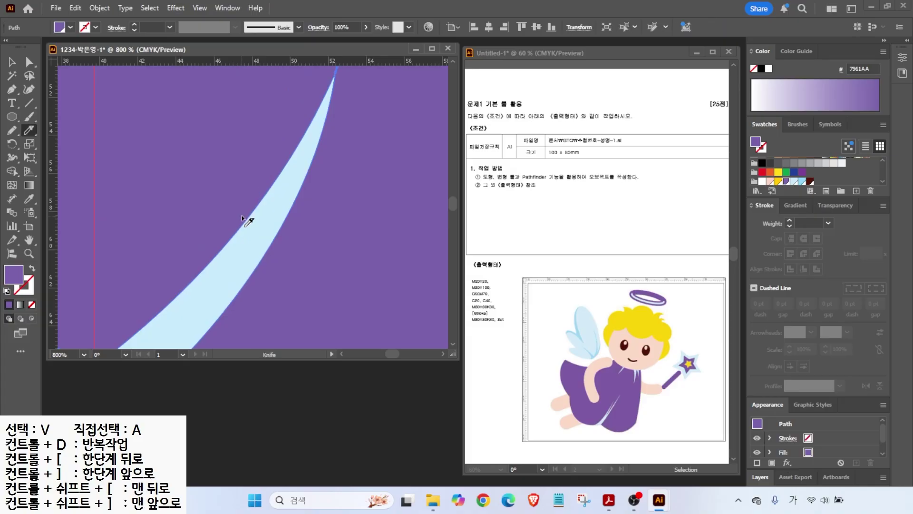
{"action": "scroll", "coordinate": [244, 218], "scroll_direction": "down", "scroll_amount": 3}
{"action": "left_click_drag", "start_coordinate": [281, 160], "coordinate": [262, 240]}
- Draw a curved Pen strand near the neckline with a black stroke and no fill
{"action": "left_click", "coordinate": [12, 89]}
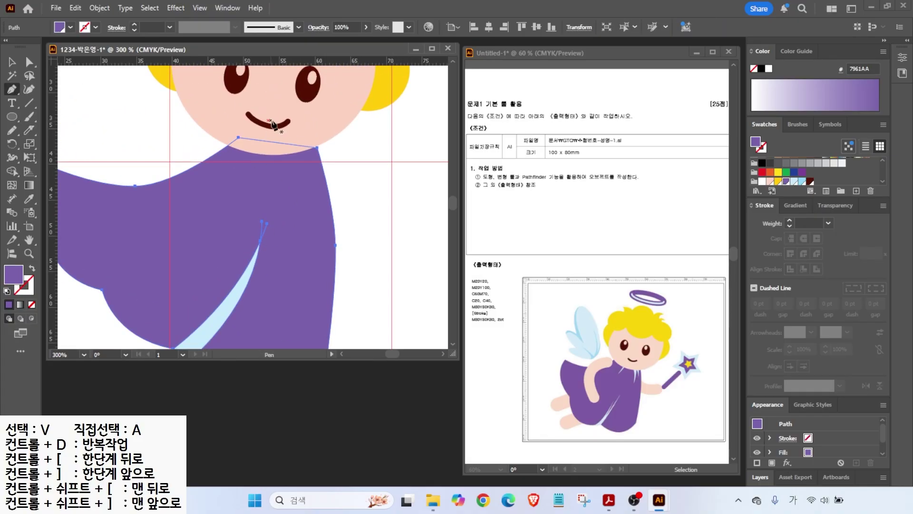
{"action": "left_click", "coordinate": [250, 127]}
{"action": "left_click_drag", "start_coordinate": [219, 197], "coordinate": [217, 199]}
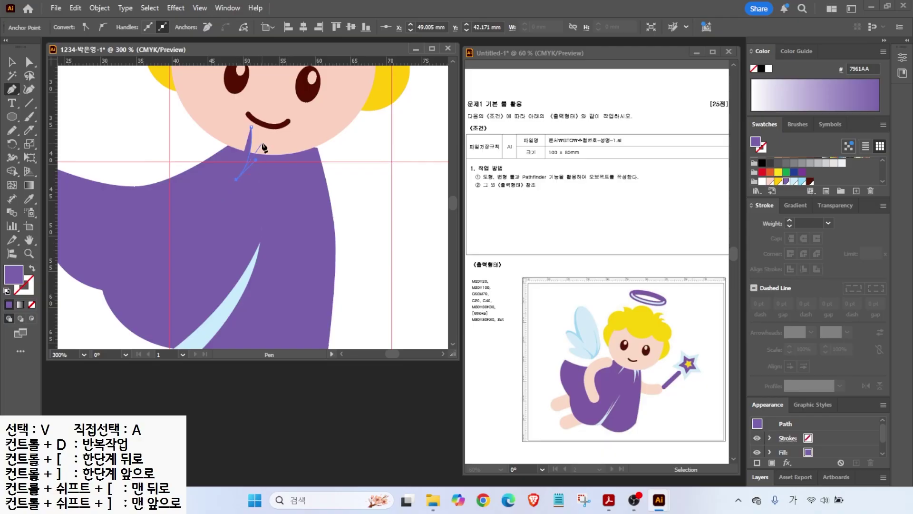
{"action": "left_click_drag", "start_coordinate": [264, 139], "coordinate": [266, 115]}
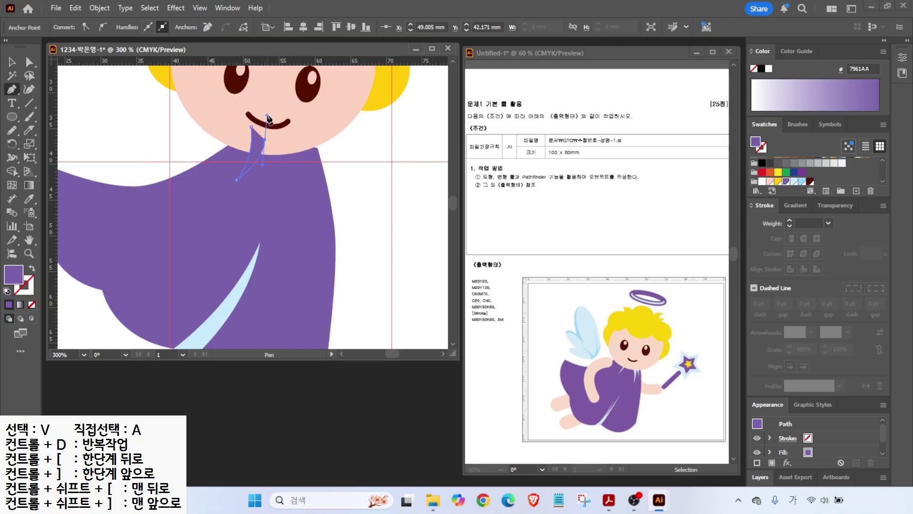
{"action": "left_click", "coordinate": [7, 292]}
{"action": "left_click", "coordinate": [31, 305]}
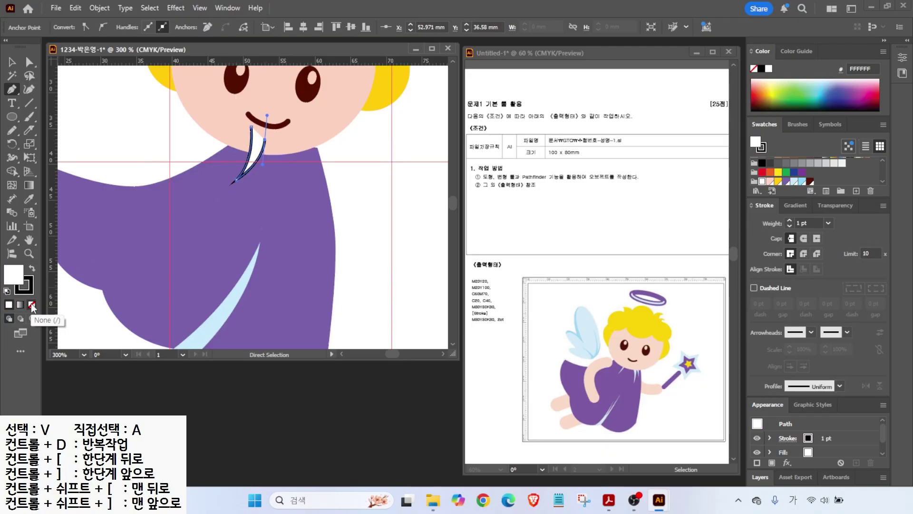
- Duplicate the strand alongside the original with an Alt-drag copy and Ctrl+D
{"action": "key", "text": "v"}
{"action": "left_click_drag", "start_coordinate": [254, 173], "coordinate": [312, 165]}
{"action": "key", "text": "ctrl+d"}
- Move the head up and aside, then select the robe together with the neckline strokes
{"action": "left_click", "coordinate": [310, 221]}
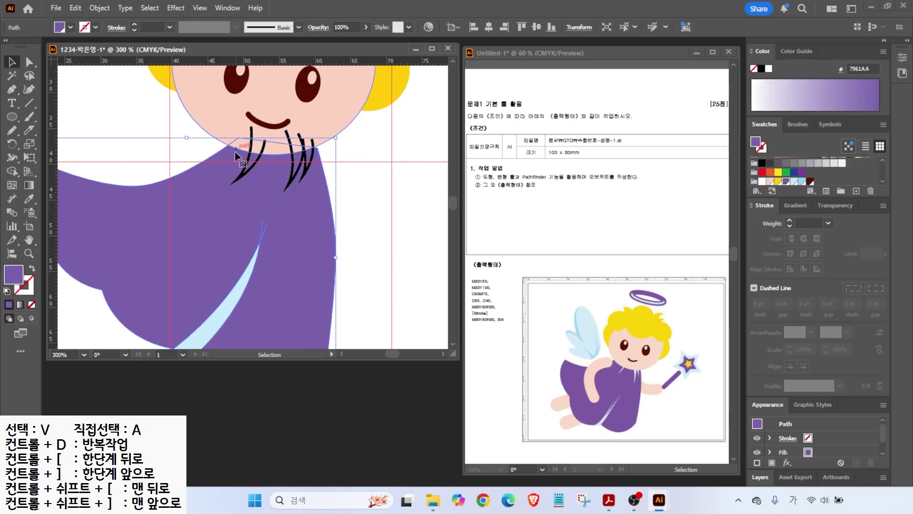
{"action": "key", "text": "alt+Tab"}
{"action": "left_click_drag", "start_coordinate": [219, 111], "coordinate": [361, 98]}
{"action": "left_click", "coordinate": [377, 187]}
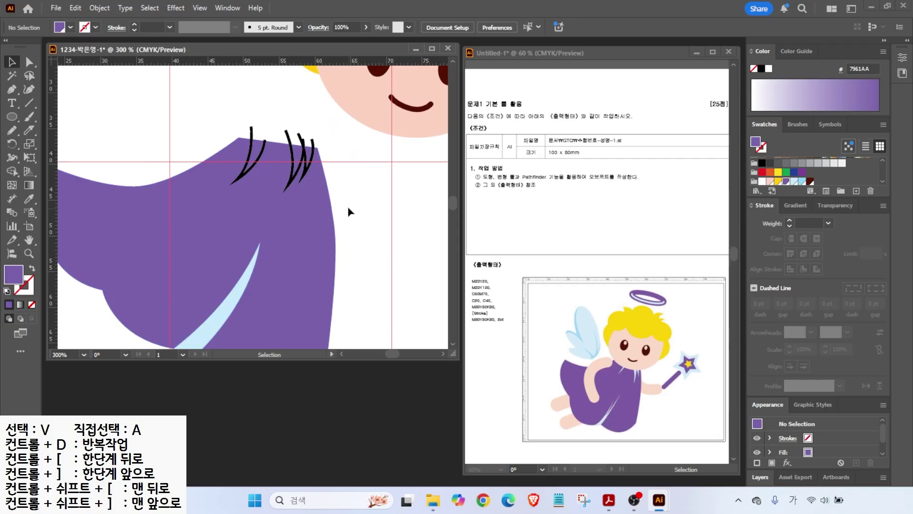
{"action": "left_click_drag", "start_coordinate": [216, 113], "coordinate": [334, 170]}
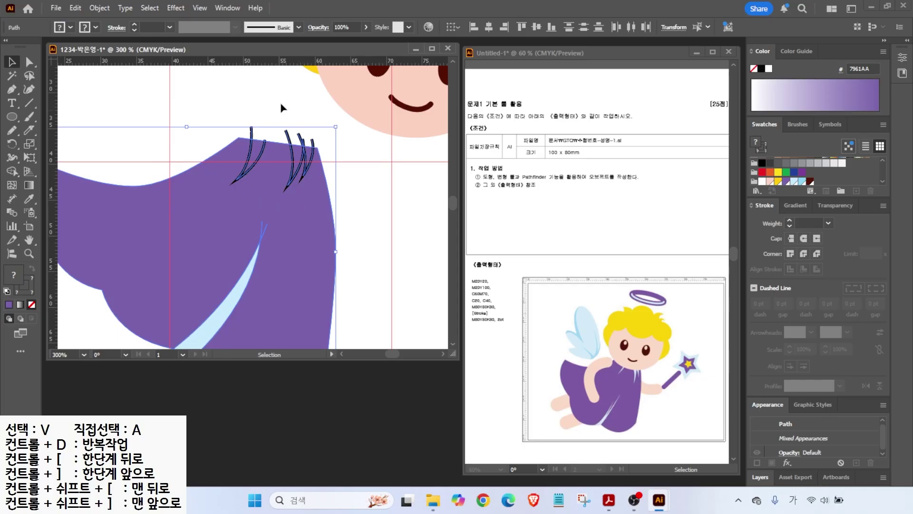
- Open the Pathfinder panel and Divide the robe along the neckline strokes
{"action": "left_click", "coordinate": [908, 42]}
{"action": "mouse_move", "coordinate": [849, 327]}
{"action": "left_mouse_down"}
{"action": "mouse_move", "coordinate": [841, 349]}
{"action": "mouse_move", "coordinate": [753, 305]}
{"action": "mouse_move", "coordinate": [853, 287]}
{"action": "mouse_move", "coordinate": [845, 336]}
{"action": "left_mouse_up"}
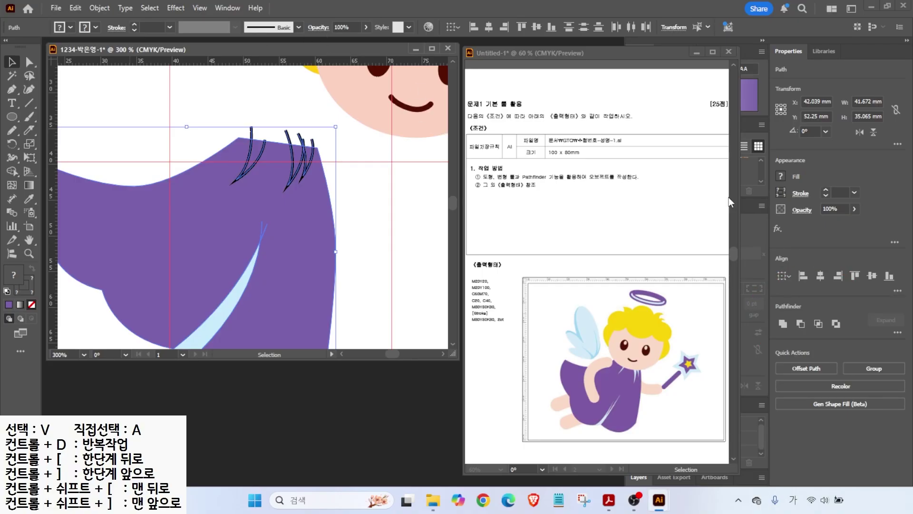
{"action": "left_click", "coordinate": [227, 8]}
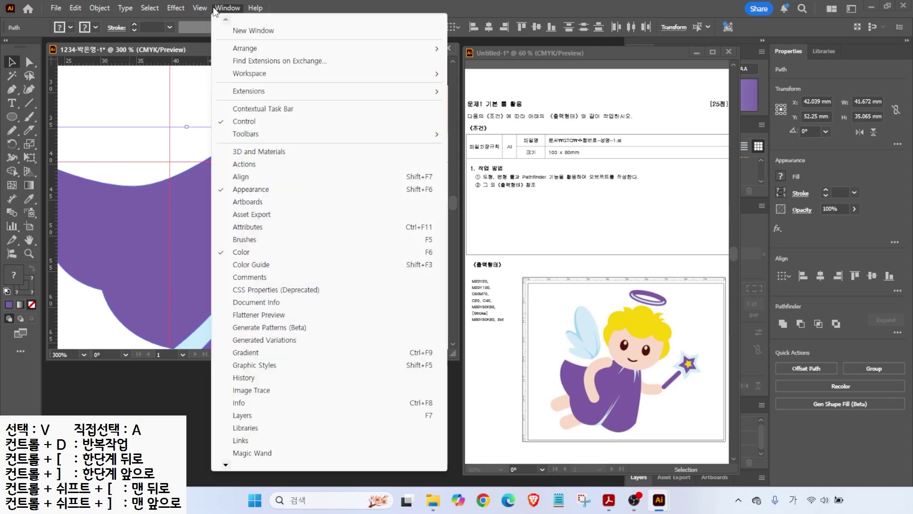
{"action": "mouse_move", "coordinate": [226, 464]}
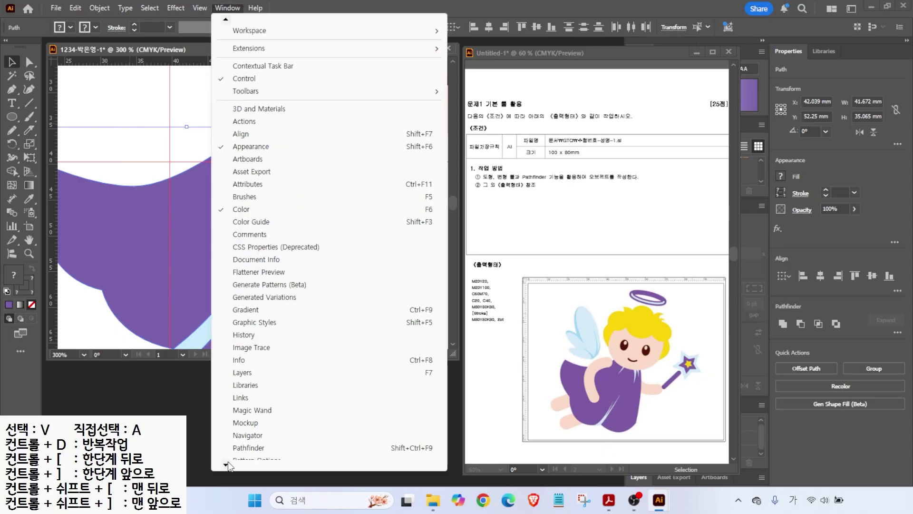
{"action": "left_click", "coordinate": [241, 343]}
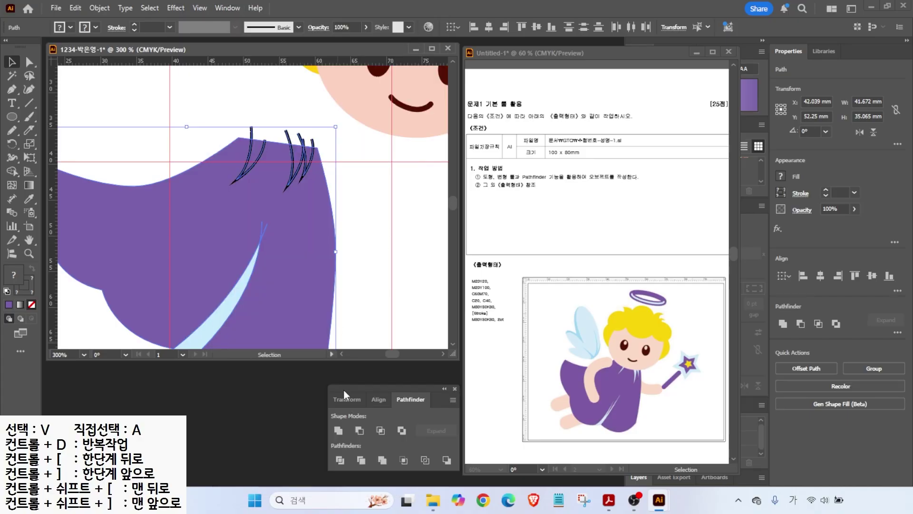
{"action": "left_click_drag", "start_coordinate": [375, 389], "coordinate": [369, 371]}
{"action": "left_click", "coordinate": [334, 442]}
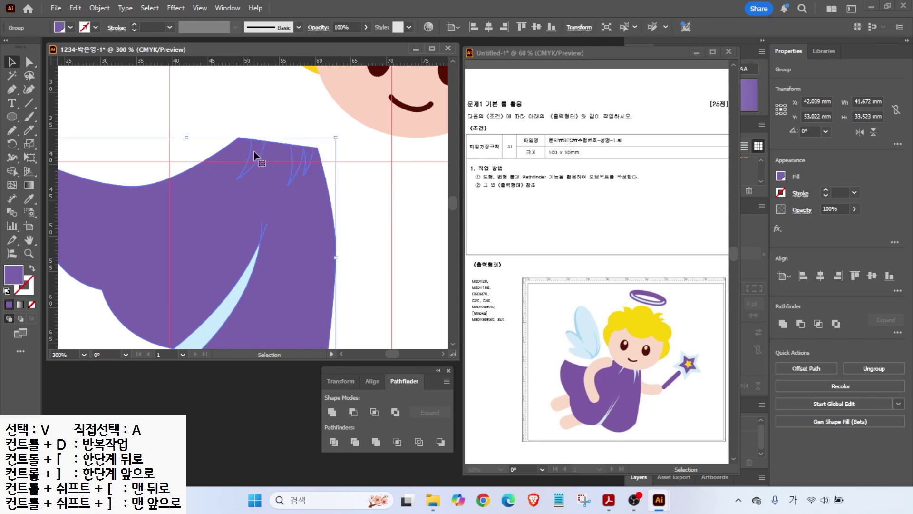
- Fill the divided fold slivers with the light-blue swatch (C7EAF8)
{"action": "left_click", "coordinate": [237, 107]}
{"action": "key", "text": "a"}
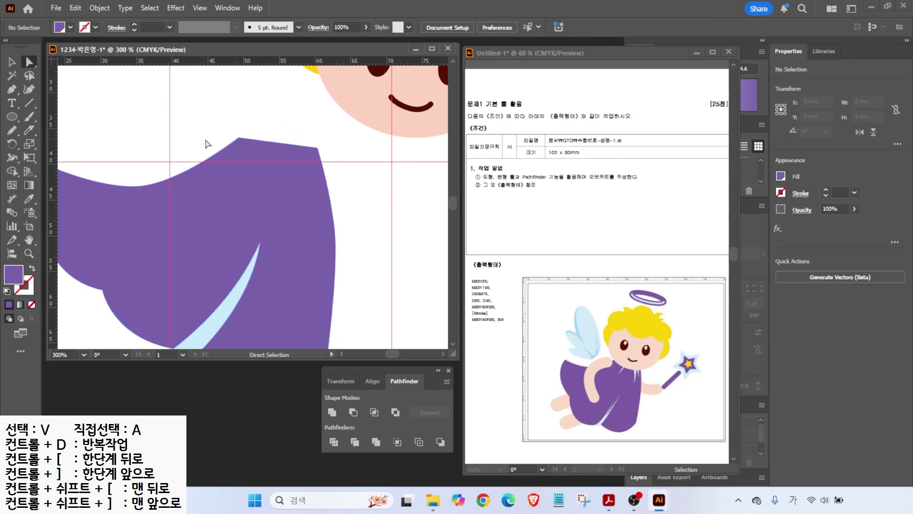
{"action": "left_click", "coordinate": [256, 149]}
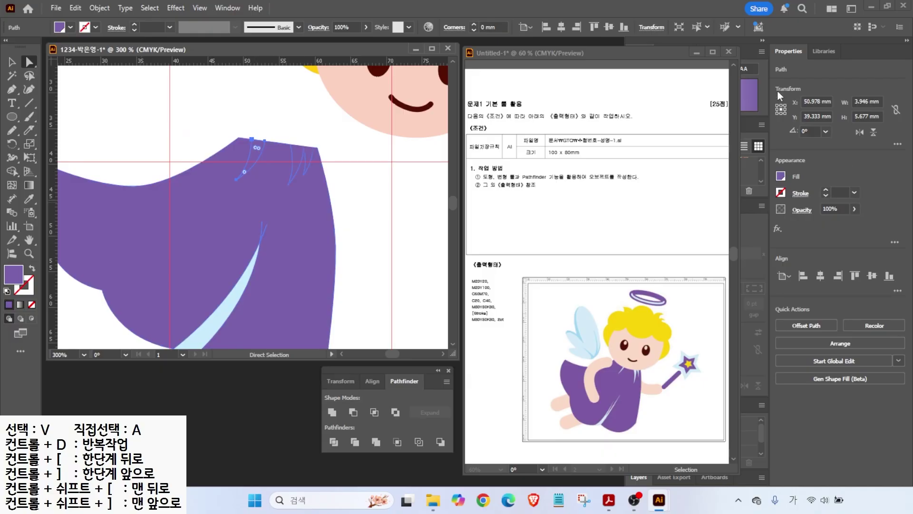
{"action": "left_click", "coordinate": [907, 42]}
{"action": "left_click", "coordinate": [794, 182]}
{"action": "left_click", "coordinate": [300, 152]}
{"action": "left_click", "coordinate": [793, 182]}
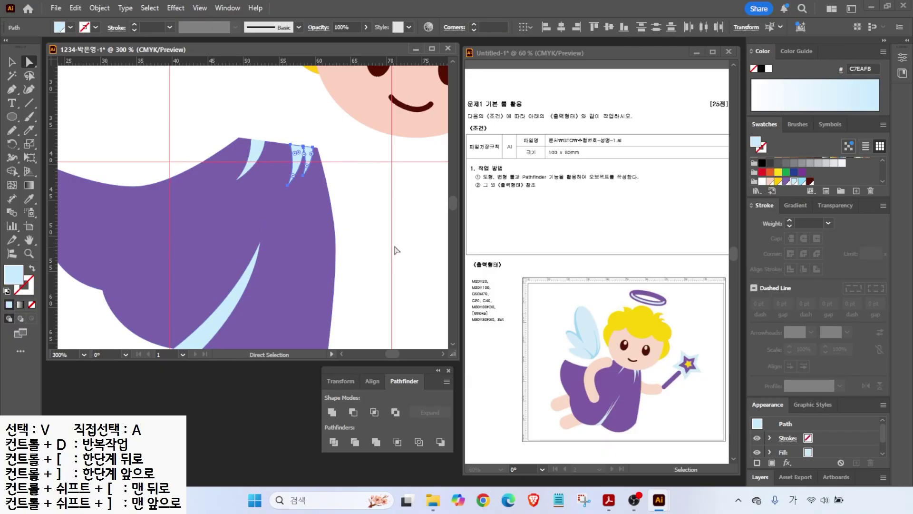
{"action": "left_click", "coordinate": [369, 261]}
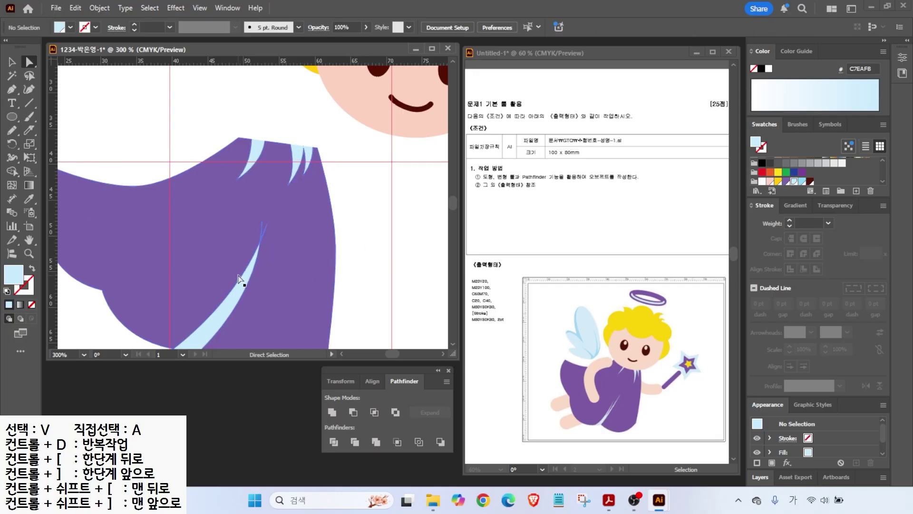
{"action": "scroll", "coordinate": [253, 233], "scroll_direction": "down", "scroll_amount": 2}
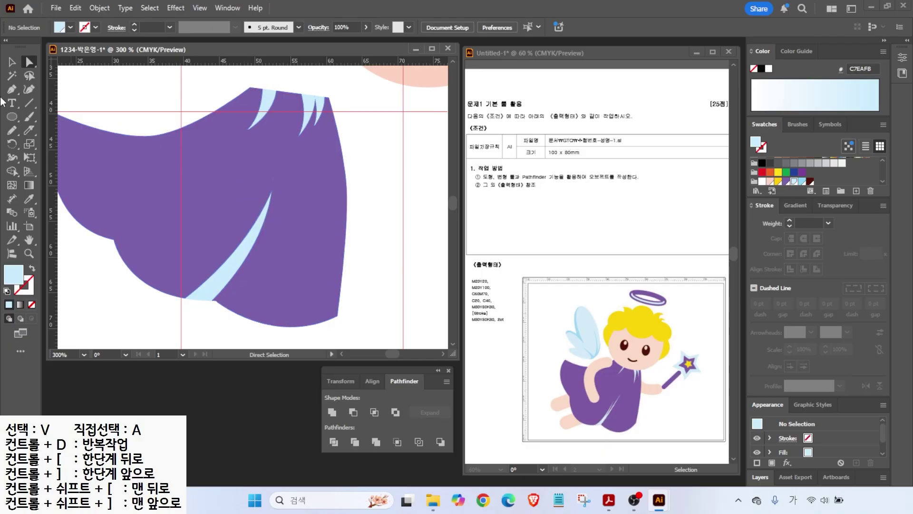
- Knife-cut the robe twice beside the lower fold and fill the cut piece light blue
{"action": "left_click", "coordinate": [12, 62]}
{"action": "left_click", "coordinate": [221, 202]}
{"action": "left_click", "coordinate": [29, 131]}
{"action": "left_click_drag", "start_coordinate": [248, 173], "coordinate": [203, 309]}
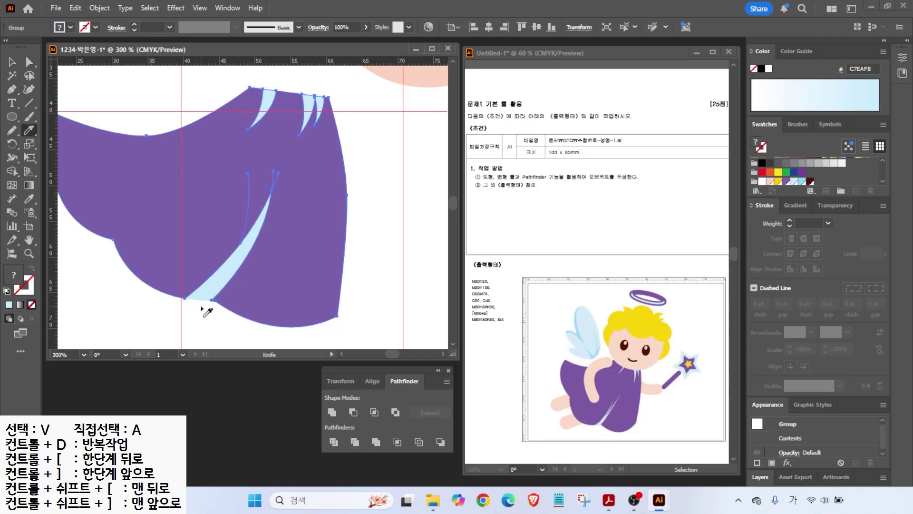
{"action": "left_click_drag", "start_coordinate": [256, 167], "coordinate": [211, 305]}
{"action": "left_click", "coordinate": [29, 62]}
{"action": "left_click", "coordinate": [143, 102]}
{"action": "left_click", "coordinate": [207, 236]}
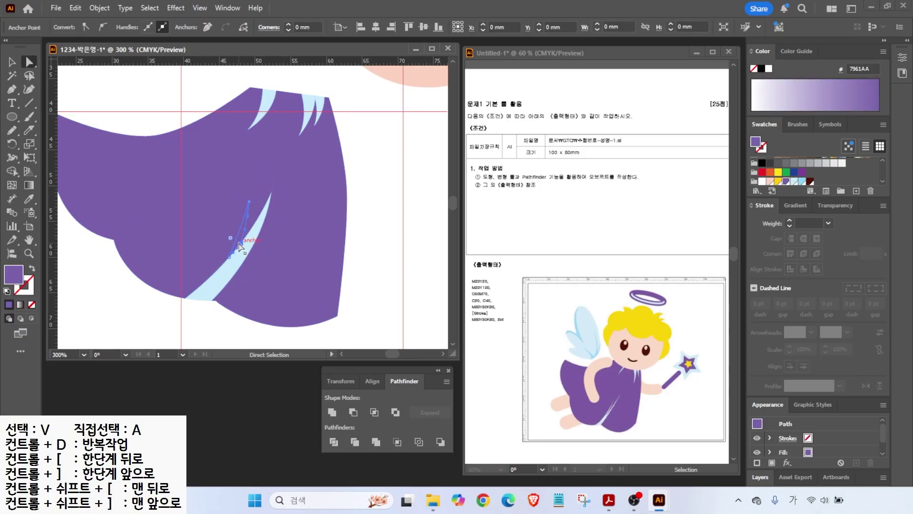
{"action": "left_click", "coordinate": [240, 228]}
- Fit the artboard in view and move the head back down onto the robe
{"action": "key", "text": "ctrl+0"}
{"action": "key", "text": "v"}
{"action": "left_click", "coordinate": [371, 231]}
{"action": "left_click_drag", "start_coordinate": [351, 162], "coordinate": [295, 168]}
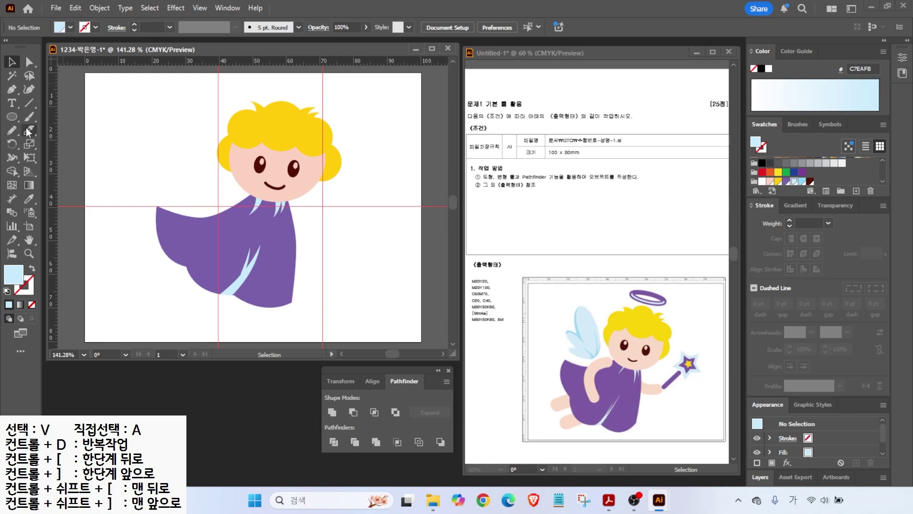
{"action": "left_click_drag", "start_coordinate": [27, 116], "coordinate": [76, 131]}
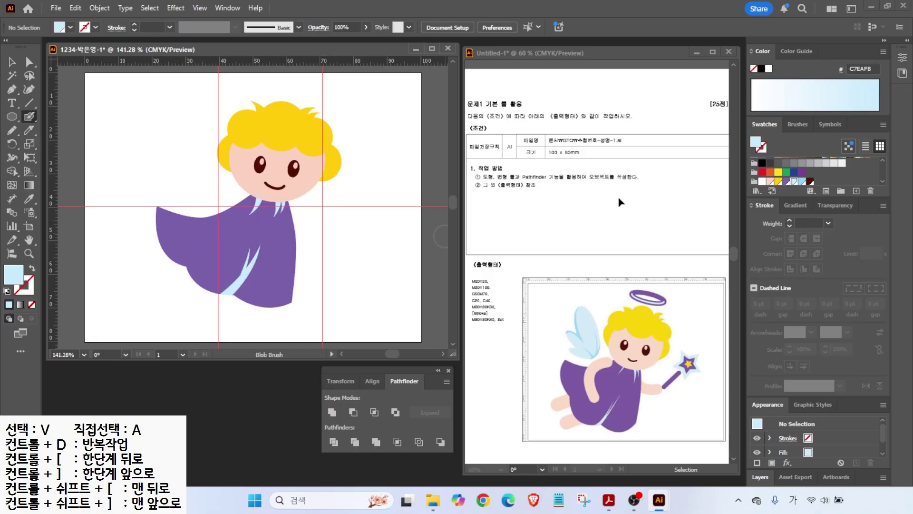
- Paint two peach Blob Brush arms, one curving down from the shoulder, one reaching right
{"action": "left_click", "coordinate": [770, 183]}
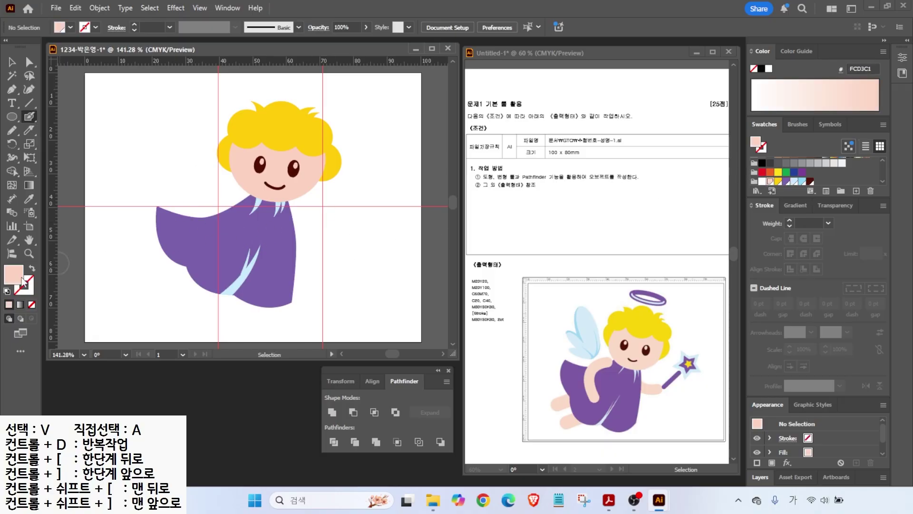
{"action": "key", "text": "alt"}
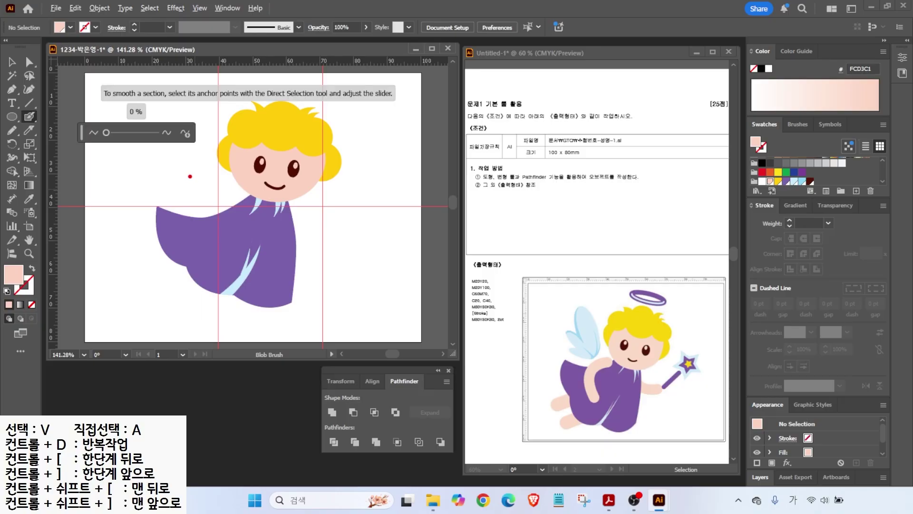
{"action": "mouse_move", "coordinate": [150, 159]}
{"action": "left_mouse_down"}
{"action": "mouse_move", "coordinate": [149, 199]}
{"action": "mouse_move", "coordinate": [186, 204]}
{"action": "left_mouse_up"}
{"action": "left_click_drag", "start_coordinate": [230, 142], "coordinate": [199, 228]}
{"action": "mouse_move", "coordinate": [267, 156]}
{"action": "left_mouse_down"}
{"action": "mouse_move", "coordinate": [273, 207]}
{"action": "mouse_move", "coordinate": [245, 207]}
{"action": "left_mouse_up"}
{"action": "key", "text": "Escape"}
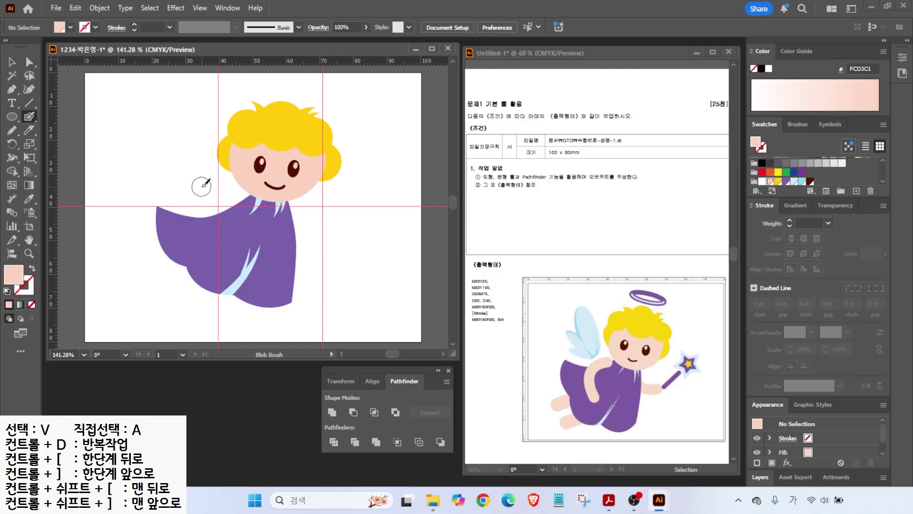
{"action": "mouse_move", "coordinate": [219, 189]}
{"action": "left_mouse_down"}
{"action": "mouse_move", "coordinate": [201, 215]}
{"action": "mouse_move", "coordinate": [217, 243]}
{"action": "left_mouse_up"}
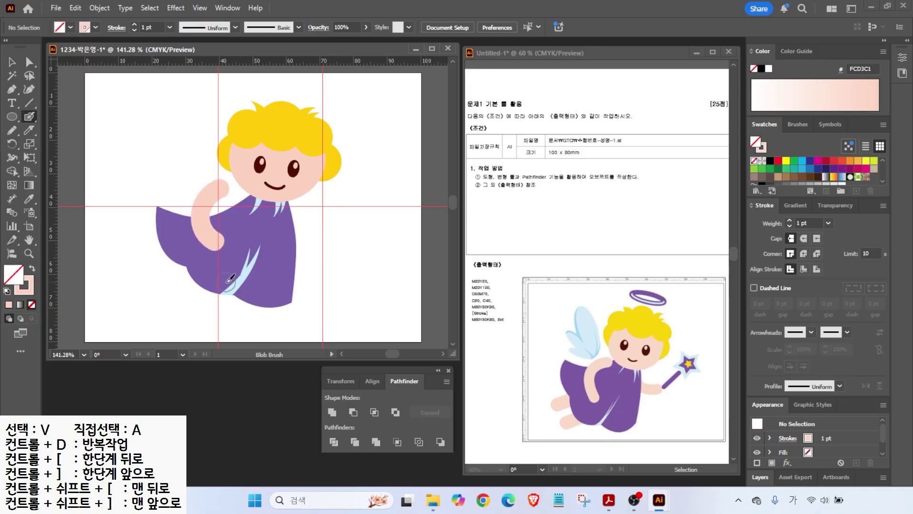
{"action": "left_click_drag", "start_coordinate": [282, 225], "coordinate": [333, 235]}
- Send the right arm behind the robe and reposition and tilt both arms
{"action": "key", "text": "v"}
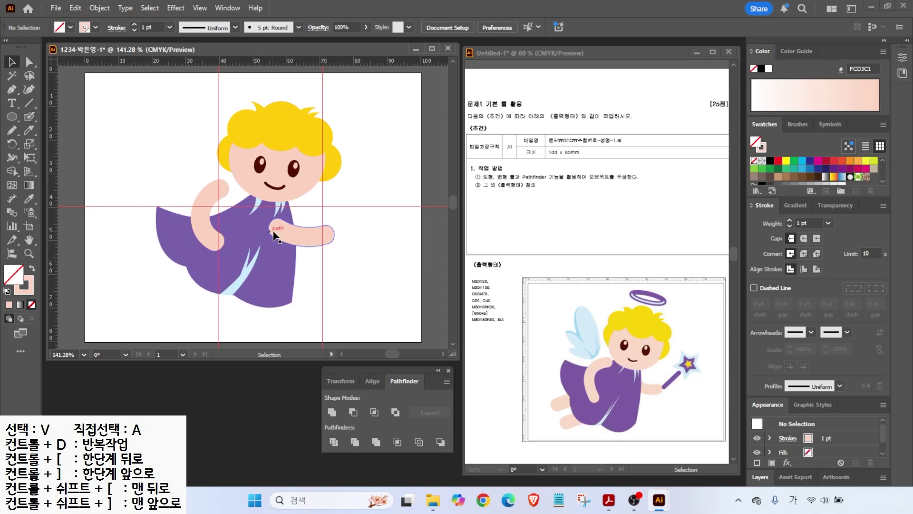
{"action": "left_click", "coordinate": [272, 235]}
{"action": "right_click", "coordinate": [294, 233]}
{"action": "mouse_move", "coordinate": [346, 429]}
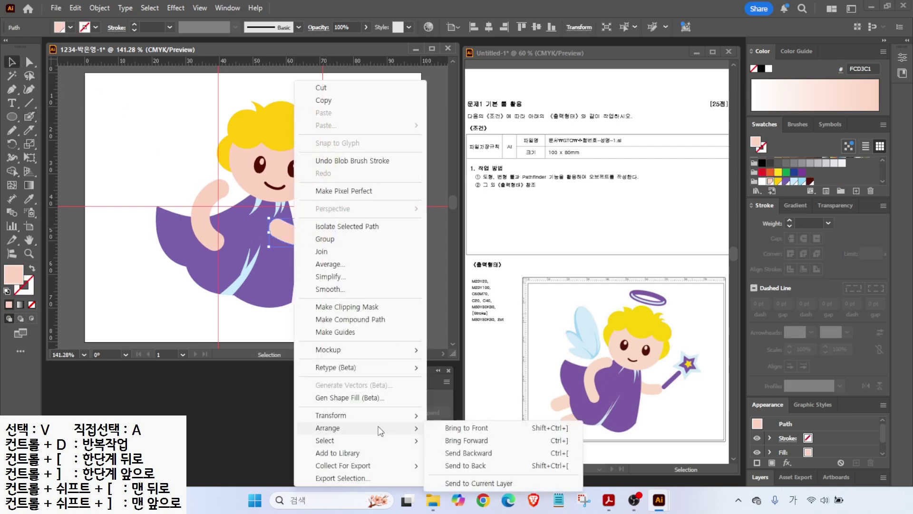
{"action": "left_click", "coordinate": [465, 465]}
{"action": "left_click_drag", "start_coordinate": [323, 232], "coordinate": [308, 231]}
{"action": "left_click_drag", "start_coordinate": [208, 202], "coordinate": [223, 212]}
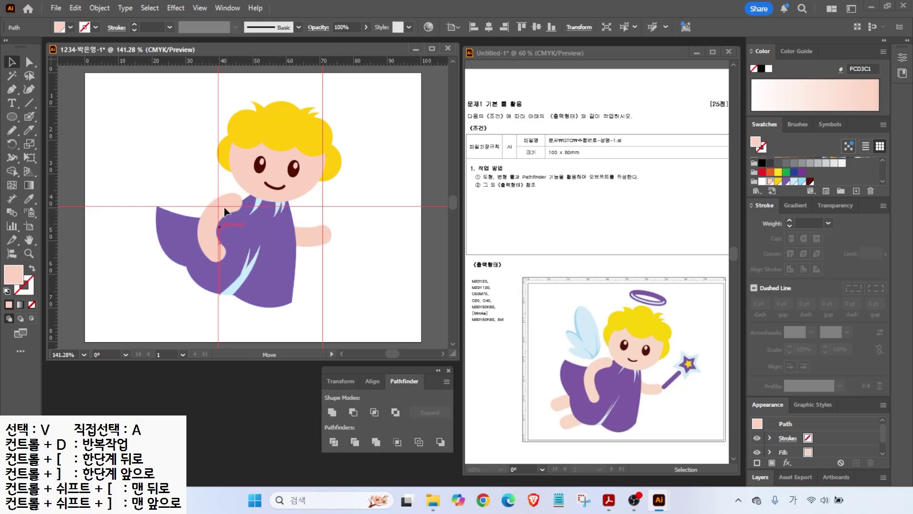
{"action": "left_click", "coordinate": [278, 90]}
{"action": "left_click", "coordinate": [200, 8]}
- Clear the red guide lines from the view and deselect the arm
{"action": "mouse_move", "coordinate": [216, 329]}
{"action": "mouse_move", "coordinate": [286, 413]}
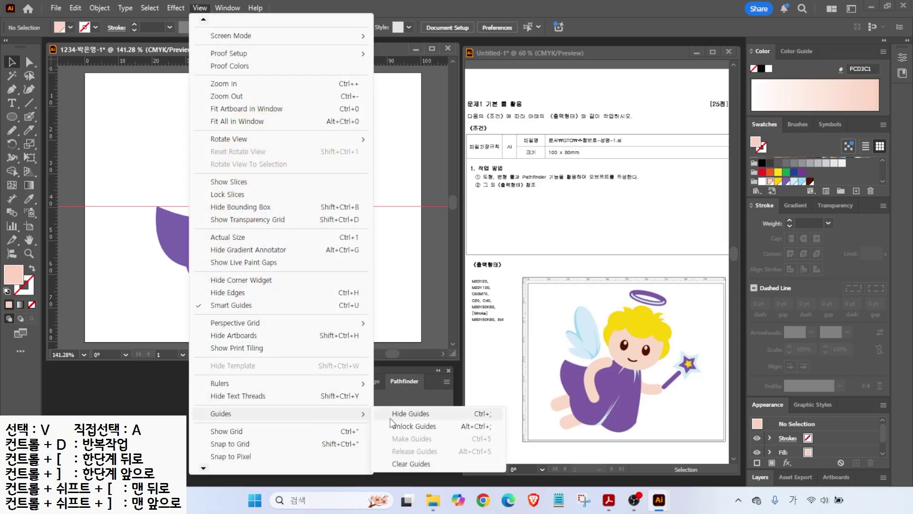
{"action": "left_click", "coordinate": [399, 463]}
{"action": "left_click", "coordinate": [220, 202]}
{"action": "left_click", "coordinate": [166, 167]}
- Draw a light-blue ellipse left of the head and rotate a copy into a wing lobe
{"action": "key", "text": "l"}
{"action": "left_click_drag", "start_coordinate": [166, 114], "coordinate": [207, 191]}
{"action": "left_click", "coordinate": [792, 183]}
{"action": "left_click_drag", "start_coordinate": [212, 91], "coordinate": [209, 114]}
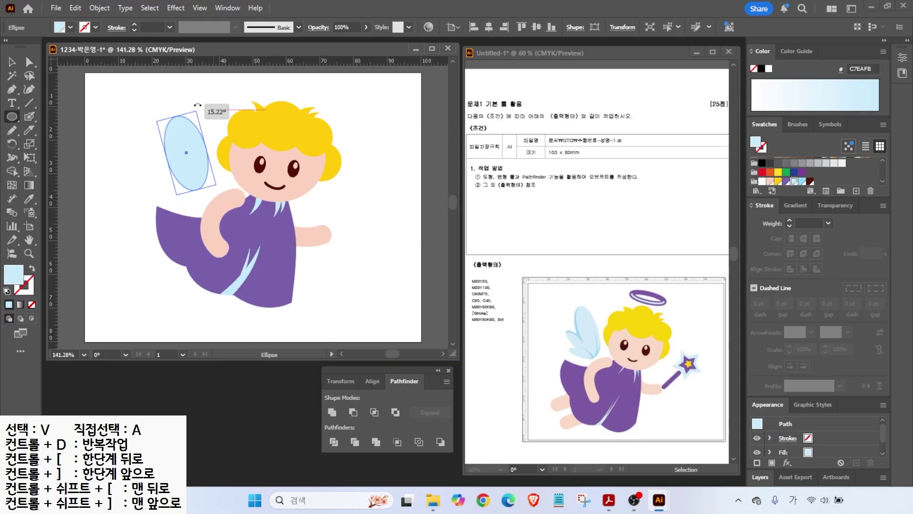
{"action": "mouse_move", "coordinate": [204, 161]}
{"action": "left_mouse_down"}
{"action": "mouse_move", "coordinate": [175, 169]}
{"action": "mouse_move", "coordinate": [160, 190]}
{"action": "left_mouse_up"}
{"action": "key", "text": "ctrl+z"}
{"action": "key", "text": "v"}
{"action": "left_click_drag", "start_coordinate": [134, 135], "coordinate": [176, 193]}
- Resize the middle, lower and large wing ellipses into overlapping lobes
{"action": "scroll", "coordinate": [184, 197], "scroll_direction": "up", "scroll_amount": 3}
{"action": "left_click", "coordinate": [166, 148]}
{"action": "left_click_drag", "start_coordinate": [209, 202], "coordinate": [213, 203]}
{"action": "left_click", "coordinate": [219, 131]}
{"action": "left_click", "coordinate": [170, 206]}
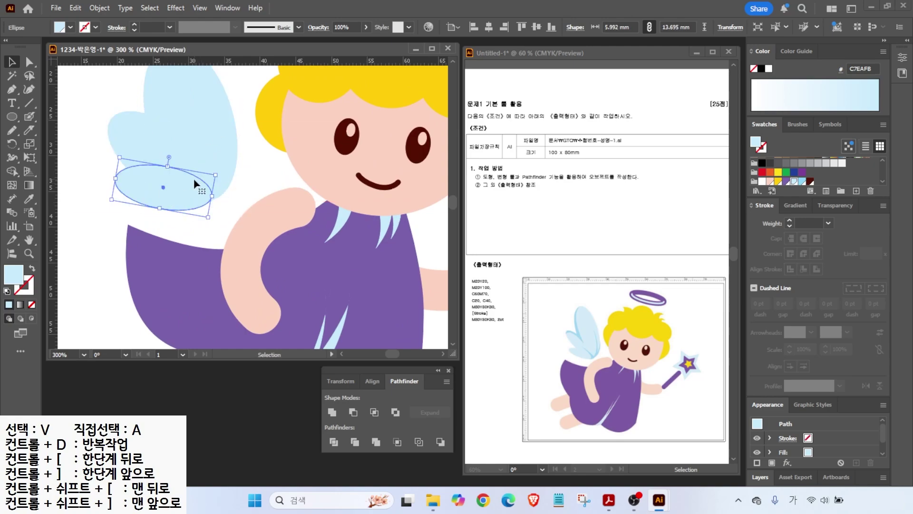
{"action": "scroll", "coordinate": [197, 171], "scroll_direction": "down", "scroll_amount": 1}
{"action": "left_click_drag", "start_coordinate": [140, 181], "coordinate": [127, 179]}
{"action": "left_click", "coordinate": [179, 127]}
{"action": "left_click_drag", "start_coordinate": [178, 89], "coordinate": [177, 74]}
{"action": "left_click_drag", "start_coordinate": [112, 113], "coordinate": [137, 144]}
{"action": "left_click", "coordinate": [112, 112]}
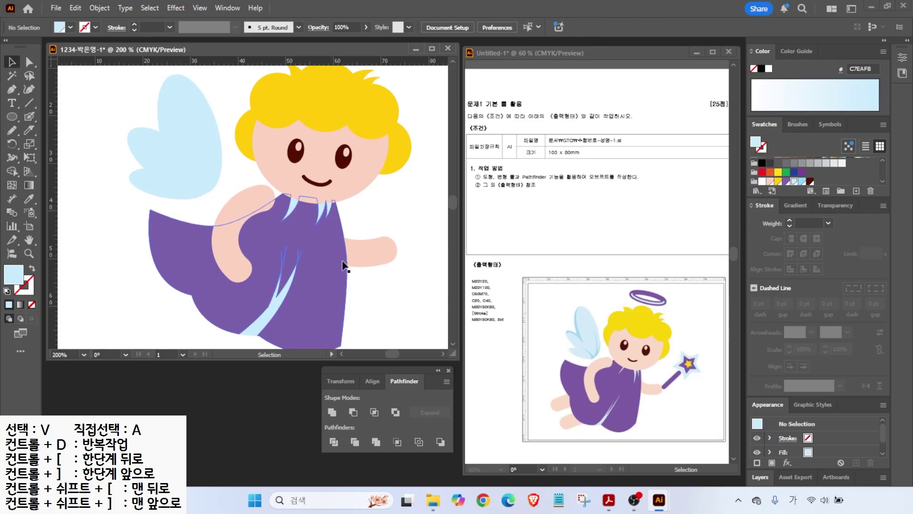
- Select all three wing ellipses and Unite them into one wing shape
{"action": "left_click_drag", "start_coordinate": [222, 163], "coordinate": [228, 175]}
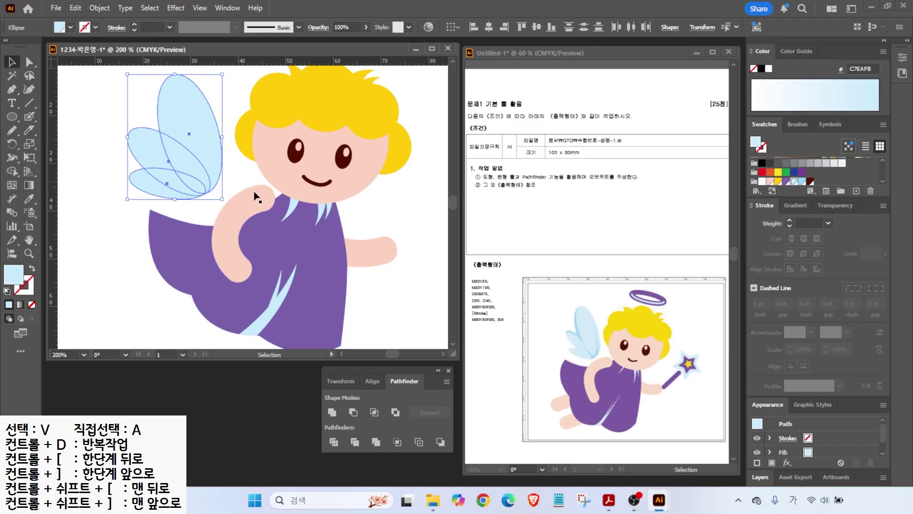
{"action": "left_click", "coordinate": [332, 412]}
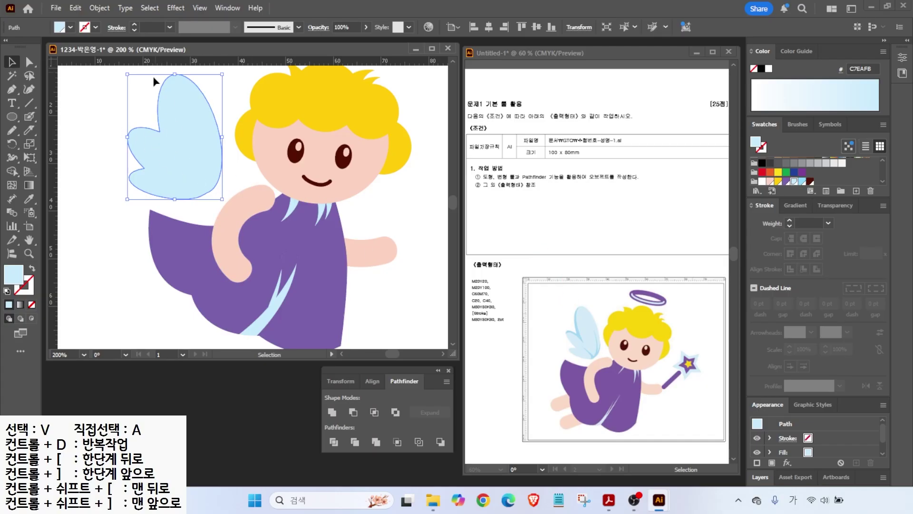
{"action": "scroll", "coordinate": [97, 133], "scroll_direction": "up", "scroll_amount": 2}
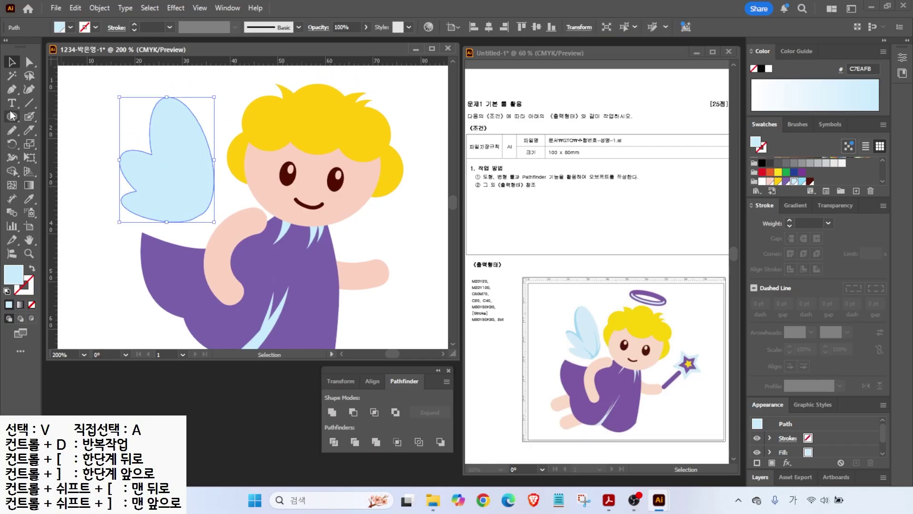
- Draw an unfilled curved Pen path running up through the wing
{"action": "left_click", "coordinate": [12, 89]}
{"action": "left_click", "coordinate": [97, 162]}
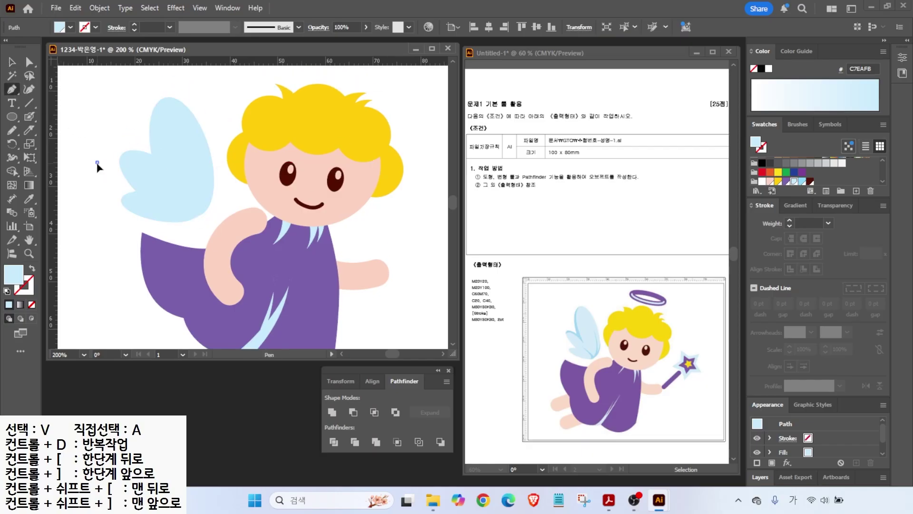
{"action": "left_click_drag", "start_coordinate": [130, 156], "coordinate": [137, 158]}
{"action": "left_click", "coordinate": [166, 175]}
{"action": "mouse_move", "coordinate": [159, 127]}
{"action": "left_mouse_down"}
{"action": "mouse_move", "coordinate": [158, 108]}
{"action": "mouse_move", "coordinate": [183, 85]}
{"action": "left_mouse_up"}
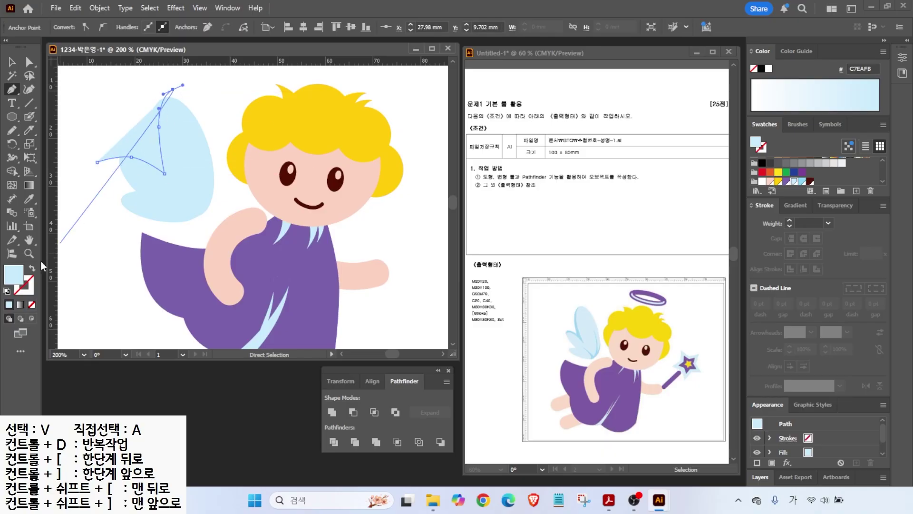
{"action": "key", "text": "d"}
{"action": "key", "text": "slash"}
{"action": "left_click", "coordinate": [13, 63]}
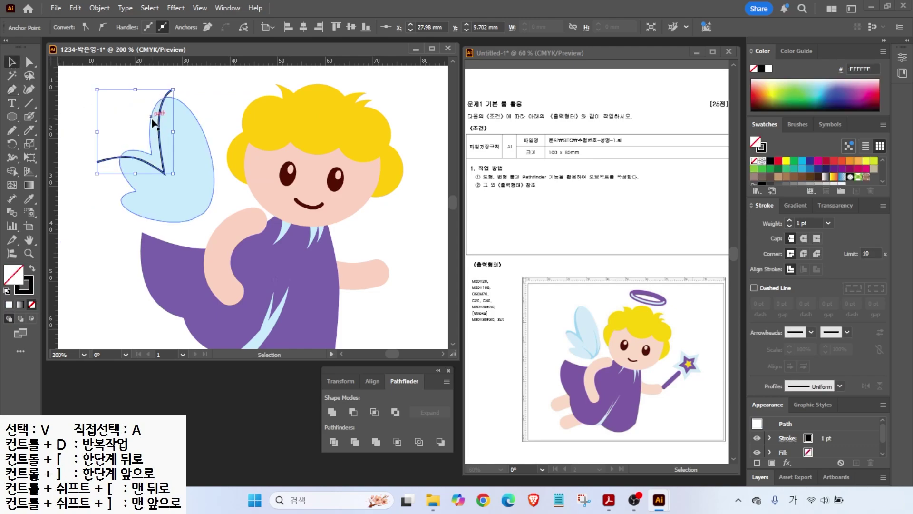
{"action": "left_click_drag", "start_coordinate": [171, 93], "coordinate": [168, 94]}
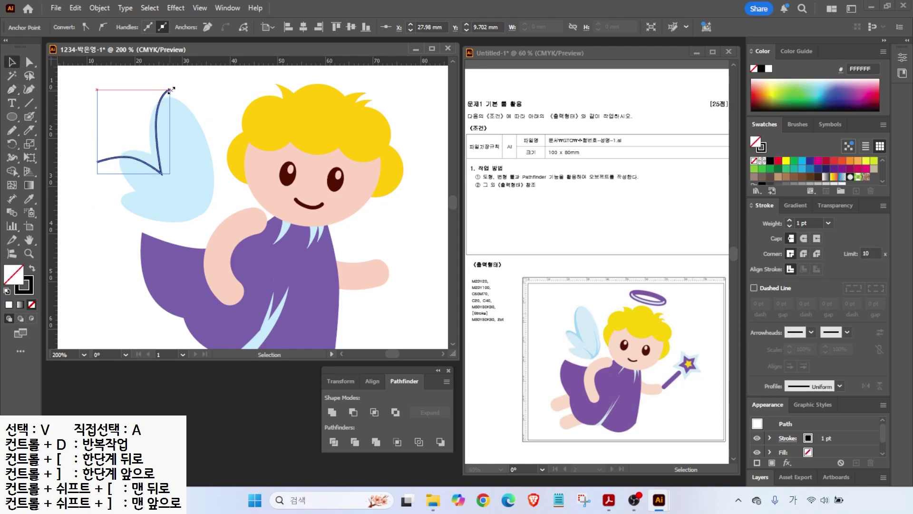
{"action": "left_click_drag", "start_coordinate": [114, 163], "coordinate": [114, 161]}
- Divide the wing along the curve and fill the inner strip darker blue (8EDBF8)
{"action": "left_click", "coordinate": [179, 180], "text": "shift"}
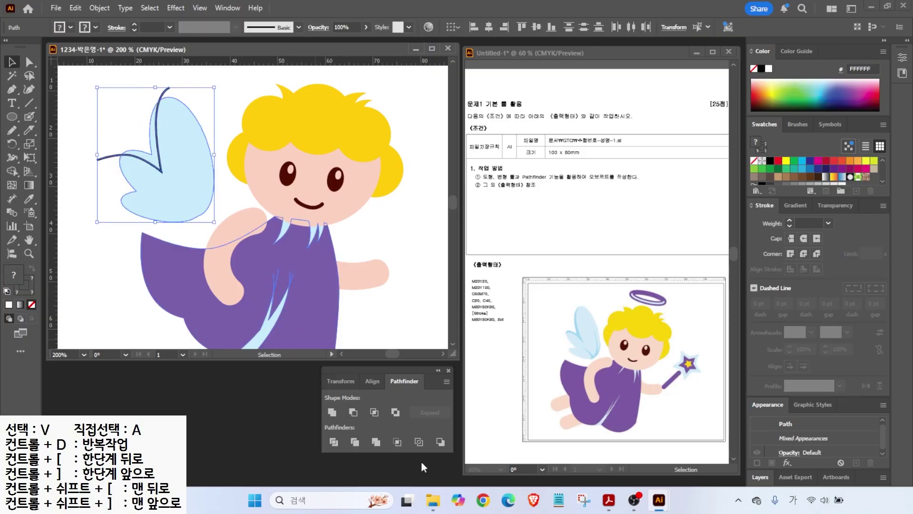
{"action": "left_click", "coordinate": [329, 444]}
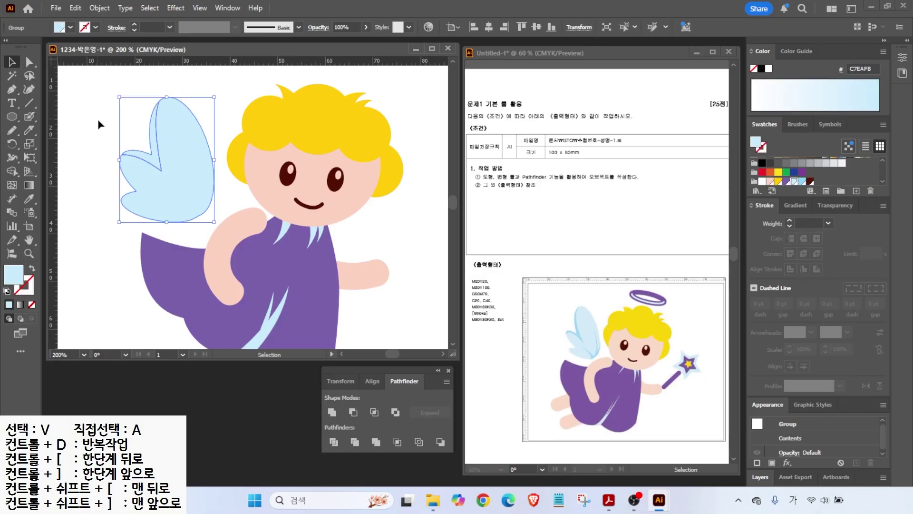
{"action": "left_click", "coordinate": [29, 62]}
{"action": "left_click", "coordinate": [131, 132]}
{"action": "left_click", "coordinate": [153, 154]}
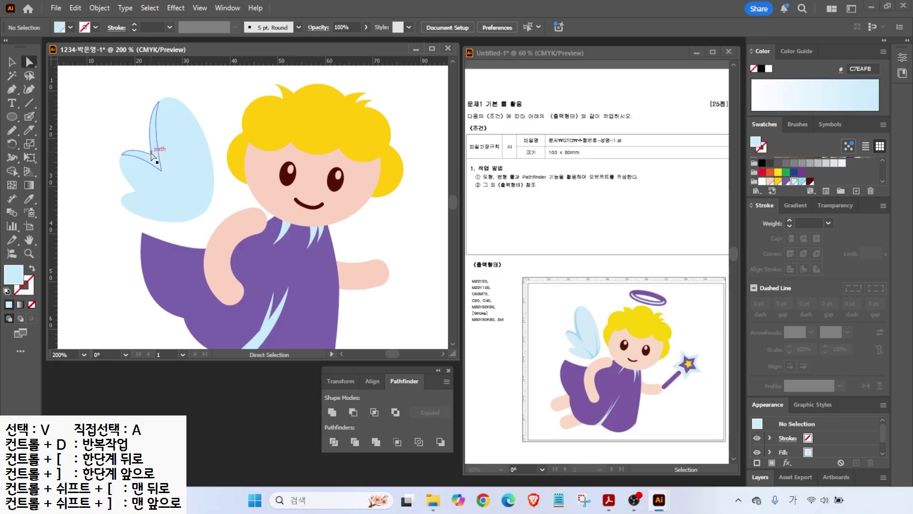
{"action": "left_click", "coordinate": [152, 154]}
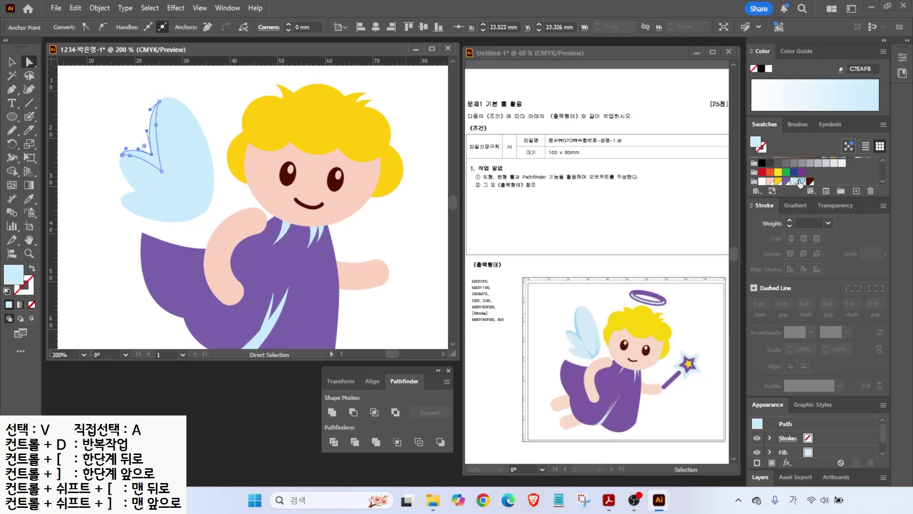
{"action": "left_click", "coordinate": [801, 182]}
- Knife-cut a feather line across the wing and colour the new thin strip darker blue
{"action": "left_click", "coordinate": [12, 62]}
{"action": "left_click", "coordinate": [96, 101]}
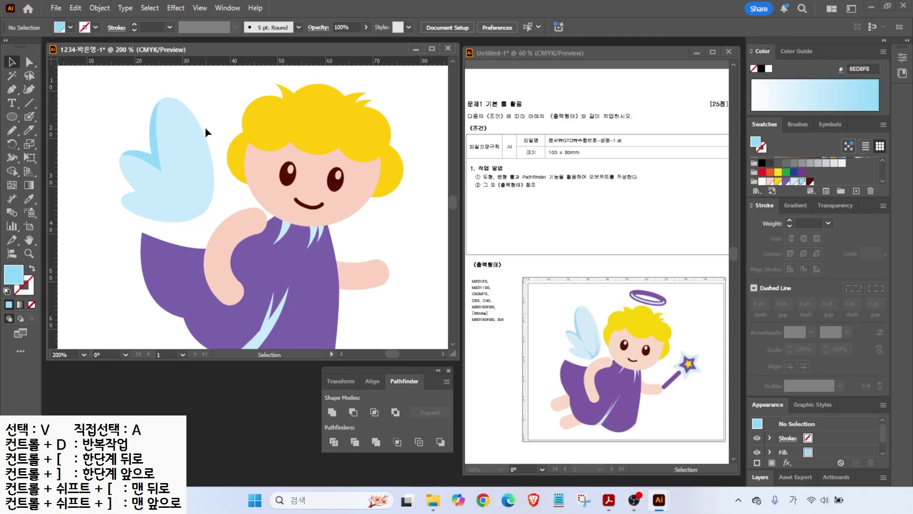
{"action": "left_click", "coordinate": [197, 170]}
{"action": "left_click", "coordinate": [29, 130]}
{"action": "mouse_move", "coordinate": [141, 137]}
{"action": "left_mouse_down"}
{"action": "mouse_move", "coordinate": [188, 137]}
{"action": "mouse_move", "coordinate": [211, 162]}
{"action": "mouse_move", "coordinate": [209, 236]}
{"action": "left_mouse_up"}
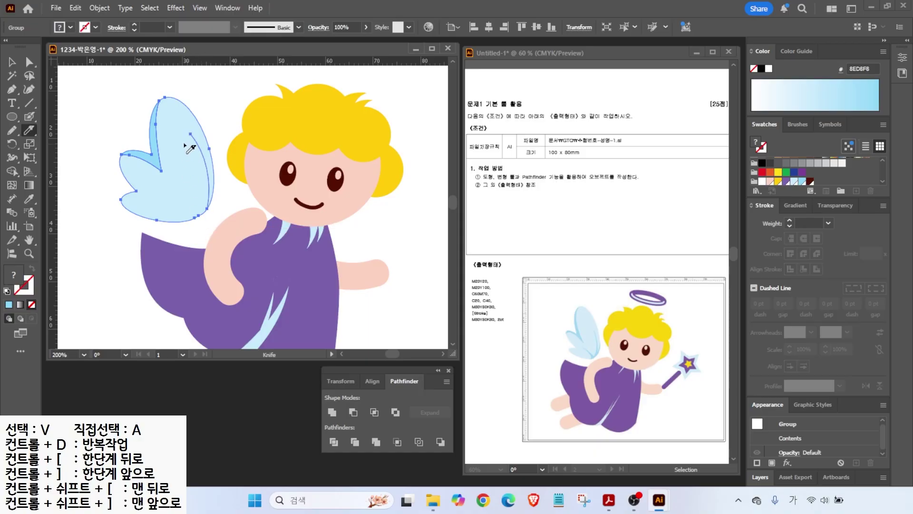
{"action": "key", "text": "v"}
{"action": "key", "text": "ctrl+shift+a"}
{"action": "left_click", "coordinate": [206, 190]}
{"action": "key", "text": "a"}
{"action": "key", "text": "ctrl+shift+a"}
{"action": "scroll", "coordinate": [214, 193], "scroll_direction": "up", "scroll_amount": 1}
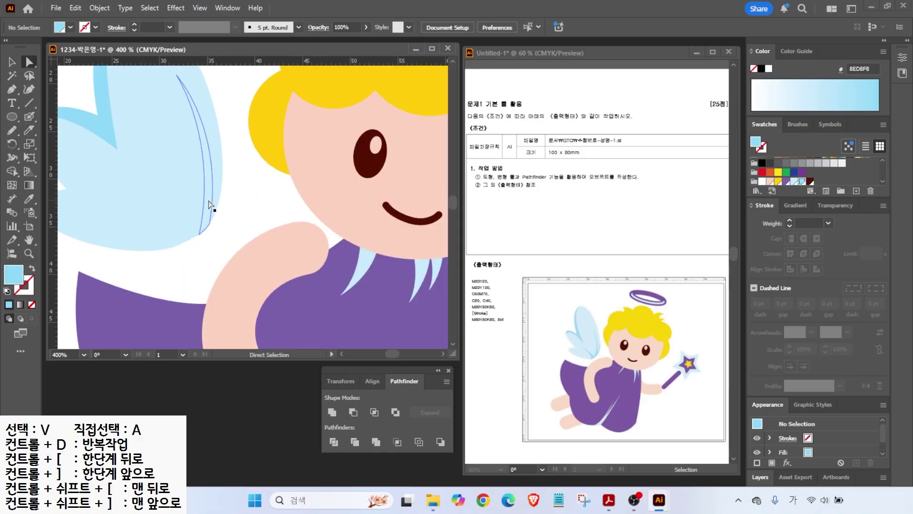
{"action": "left_click", "coordinate": [209, 200]}
{"action": "left_click", "coordinate": [802, 181]}
- Cut another feather curve across the wing and fill that piece darker blue
{"action": "key", "text": "v"}
{"action": "left_click", "coordinate": [190, 176]}
{"action": "left_click", "coordinate": [29, 130]}
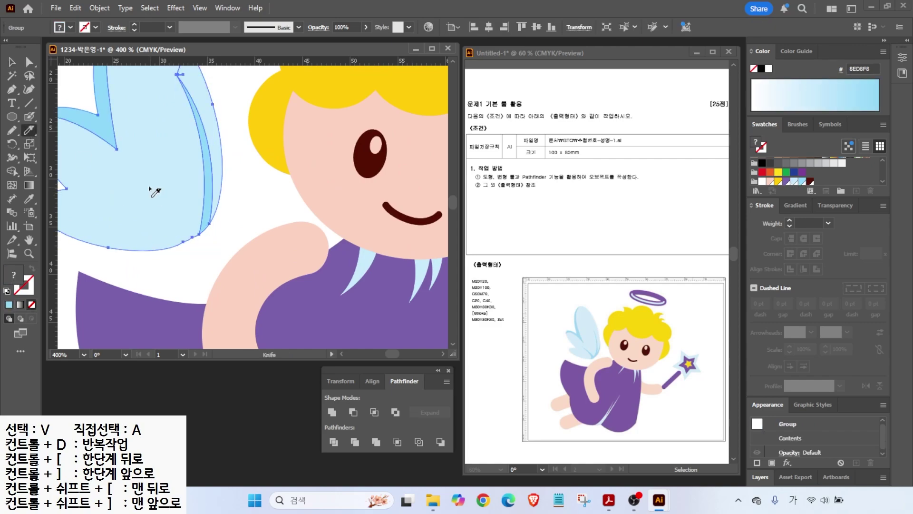
{"action": "mouse_move", "coordinate": [157, 187]}
{"action": "left_mouse_down"}
{"action": "mouse_move", "coordinate": [132, 166]}
{"action": "mouse_move", "coordinate": [187, 263]}
{"action": "left_mouse_up"}
{"action": "left_click", "coordinate": [12, 62]}
{"action": "left_click", "coordinate": [176, 266]}
{"action": "left_click", "coordinate": [190, 221]}
{"action": "left_click", "coordinate": [29, 62]}
{"action": "left_click", "coordinate": [176, 267]}
{"action": "left_click", "coordinate": [189, 221]}
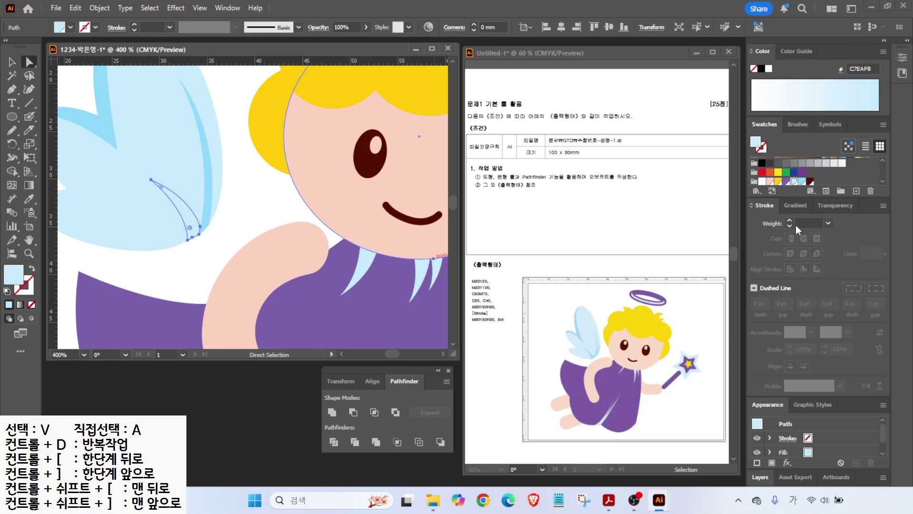
{"action": "left_click", "coordinate": [802, 182]}
{"action": "key", "text": "ctrl+shift+a"}
{"action": "double_click", "coordinate": [29, 240]}
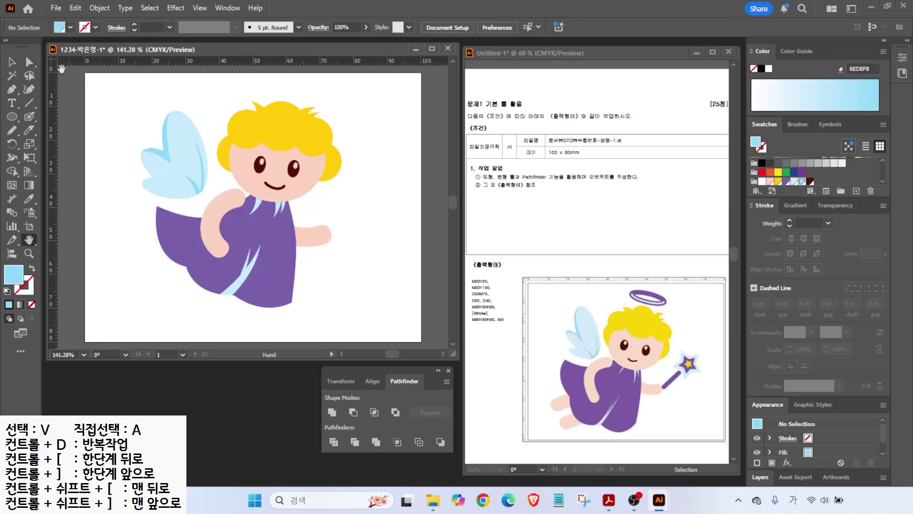
- Draw a rounded-rectangle leg below the dress, fill it skin pink FCD3C1 and tilt it
{"action": "key", "text": "v"}
{"action": "left_click", "coordinate": [180, 188]}
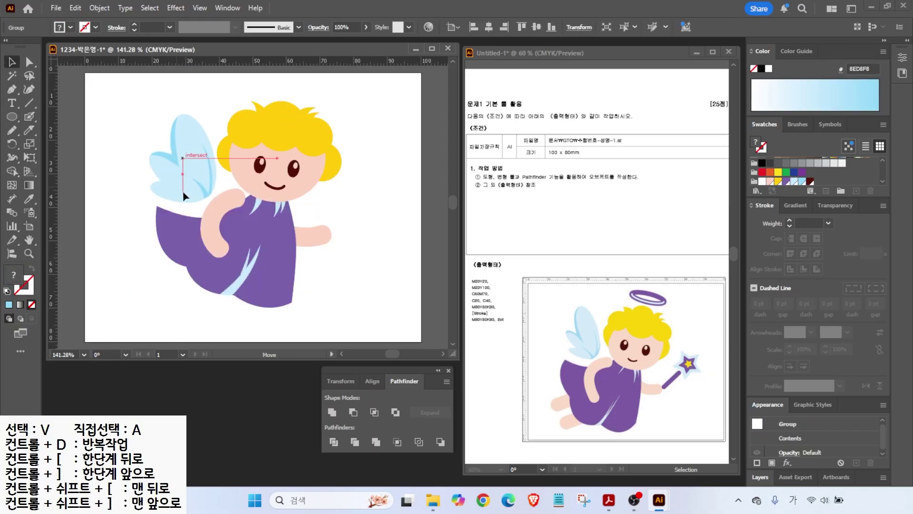
{"action": "left_click", "coordinate": [11, 117]}
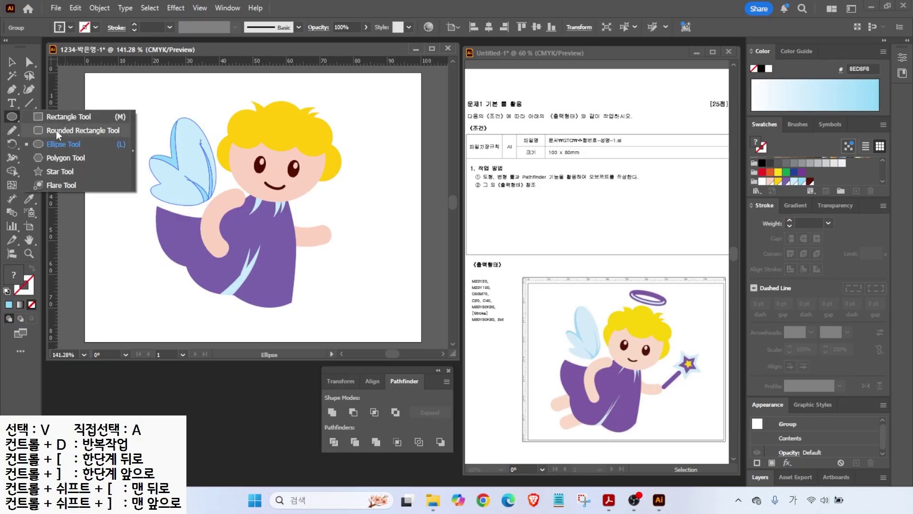
{"action": "left_click", "coordinate": [58, 133]}
{"action": "left_click_drag", "start_coordinate": [156, 270], "coordinate": [240, 261]}
{"action": "left_click", "coordinate": [771, 181]}
- Duplicate the leg, send the copy behind the dress and reposition it
{"action": "left_click", "coordinate": [12, 62]}
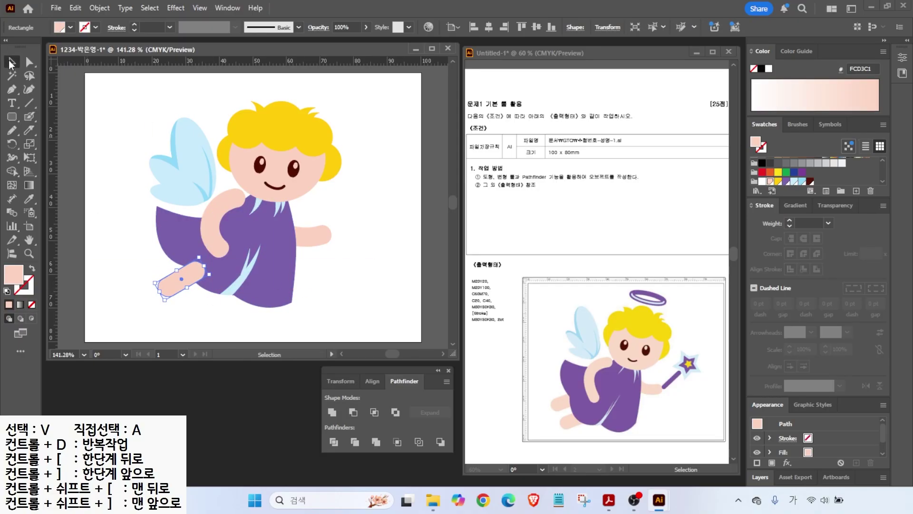
{"action": "left_click_drag", "start_coordinate": [187, 274], "coordinate": [206, 297]}
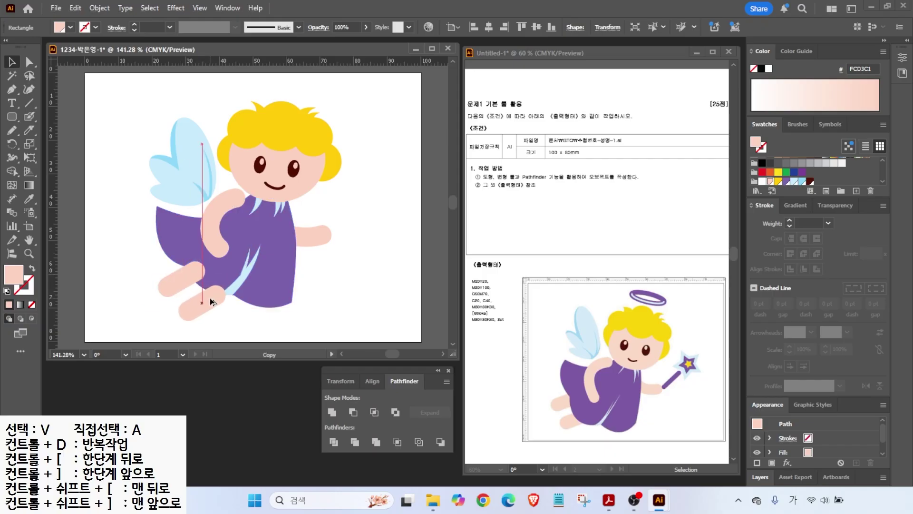
{"action": "right_click", "coordinate": [196, 304]}
{"action": "mouse_move", "coordinate": [266, 424]}
{"action": "left_click", "coordinate": [371, 467]}
{"action": "left_click_drag", "start_coordinate": [185, 298], "coordinate": [159, 254]}
- Draw a tall, narrow rounded bar to the right of the angel
{"action": "left_click", "coordinate": [117, 249]}
{"action": "left_click", "coordinate": [12, 117]}
{"action": "left_click_drag", "start_coordinate": [354, 197], "coordinate": [363, 261]}
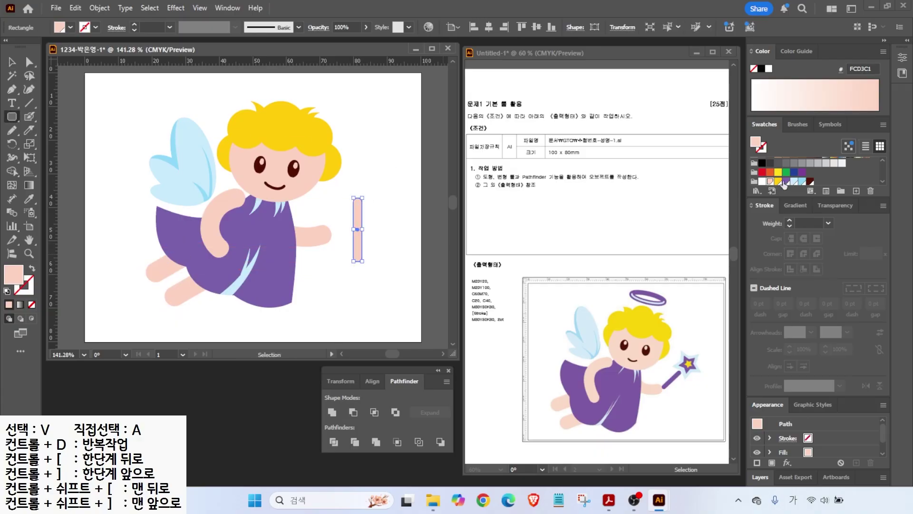
- Move the purple bar down and draw a trial star above it
{"action": "scroll", "coordinate": [371, 193], "scroll_direction": "up", "scroll_amount": 2}
{"action": "left_click", "coordinate": [12, 62]}
{"action": "left_click_drag", "start_coordinate": [352, 212], "coordinate": [358, 243]}
{"action": "left_click", "coordinate": [329, 210]}
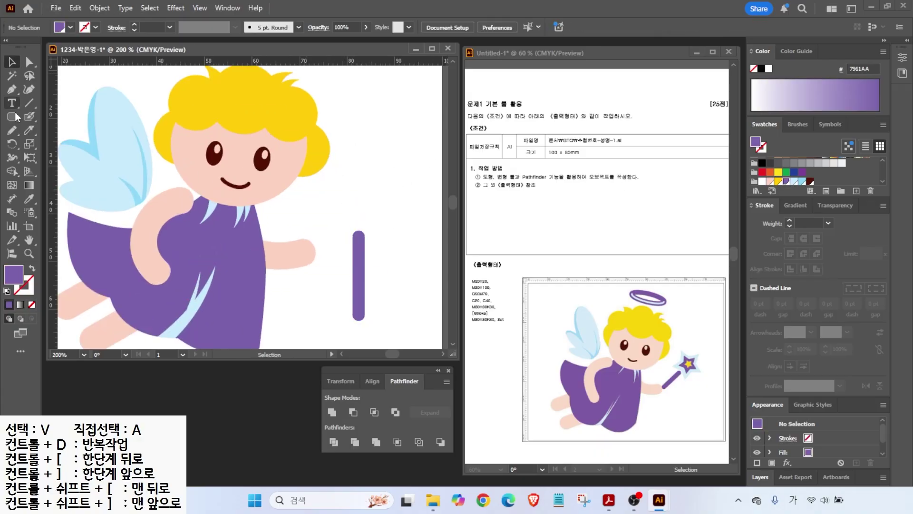
{"action": "left_click", "coordinate": [13, 118]}
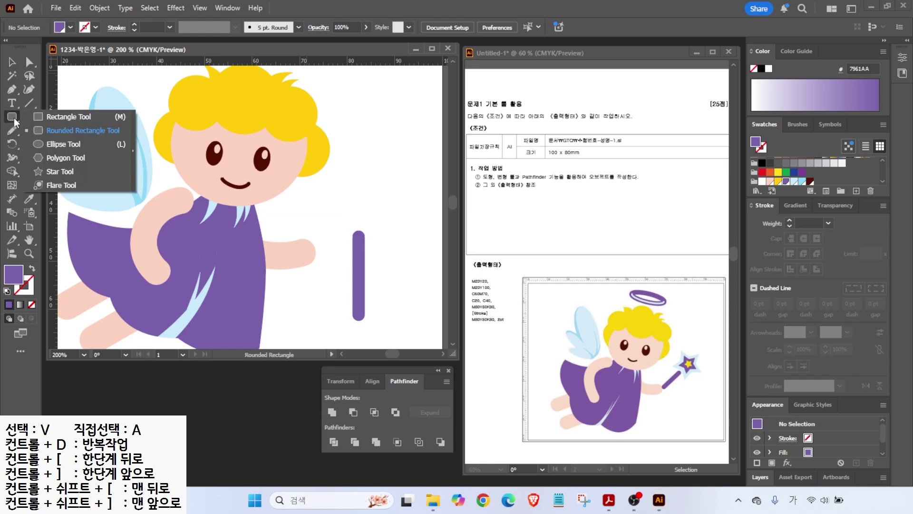
{"action": "left_click", "coordinate": [39, 171]}
{"action": "left_click_drag", "start_coordinate": [360, 199], "coordinate": [385, 220]}
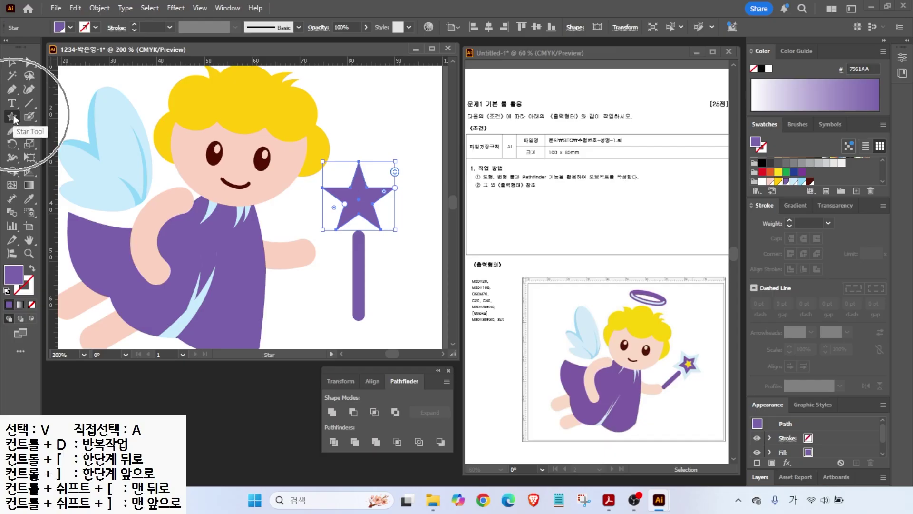
- Create an exact star with 8 mm outer and 5 mm inner radius
{"action": "left_click", "coordinate": [287, 203]}
{"action": "left_click_drag", "start_coordinate": [510, 216], "coordinate": [433, 161]}
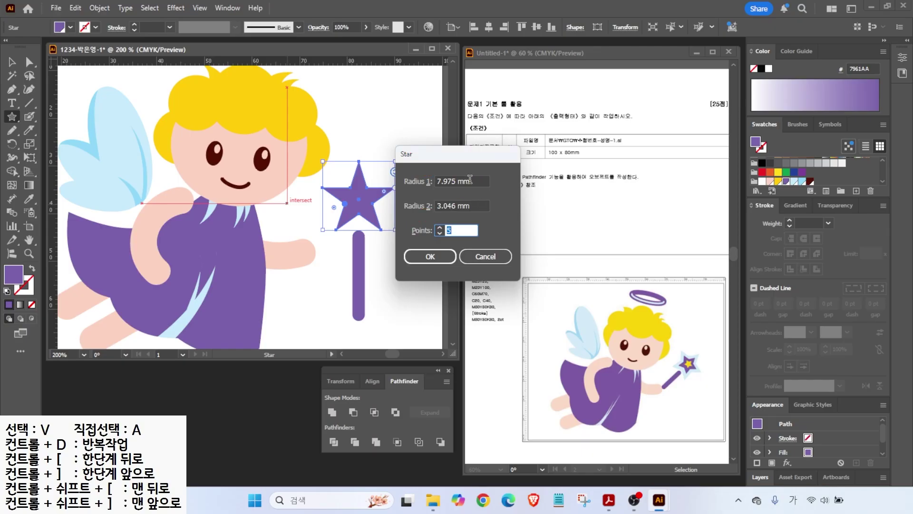
{"action": "left_click_drag", "start_coordinate": [471, 181], "coordinate": [420, 179]}
{"action": "type", "text": "8"}
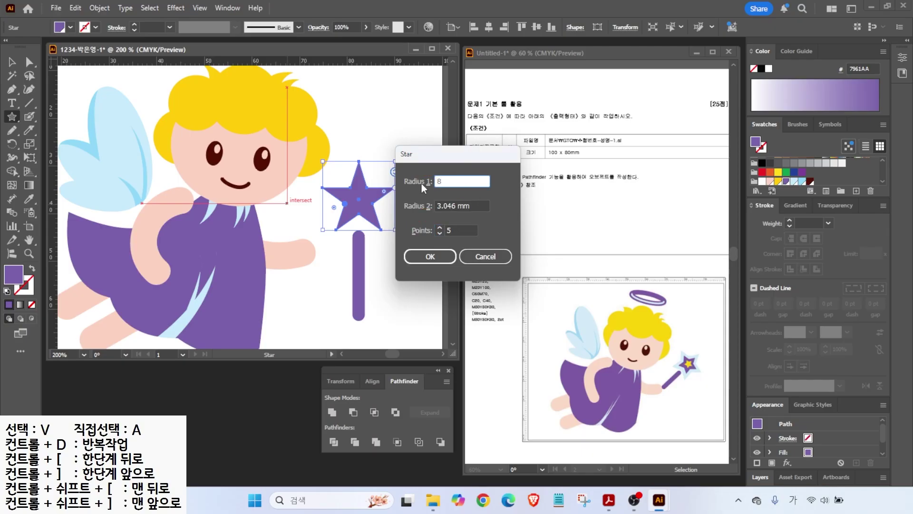
{"action": "key", "text": "Tab"}
{"action": "type", "text": "5"}
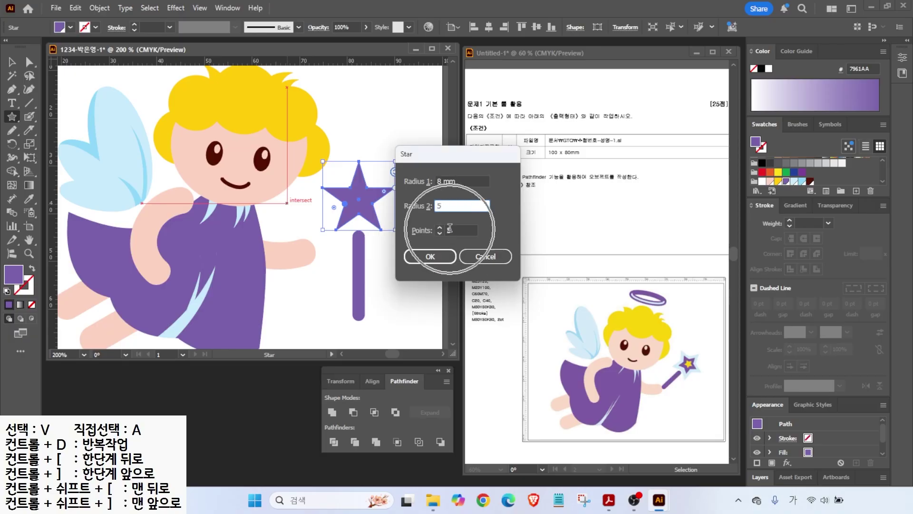
{"action": "left_click", "coordinate": [446, 255]}
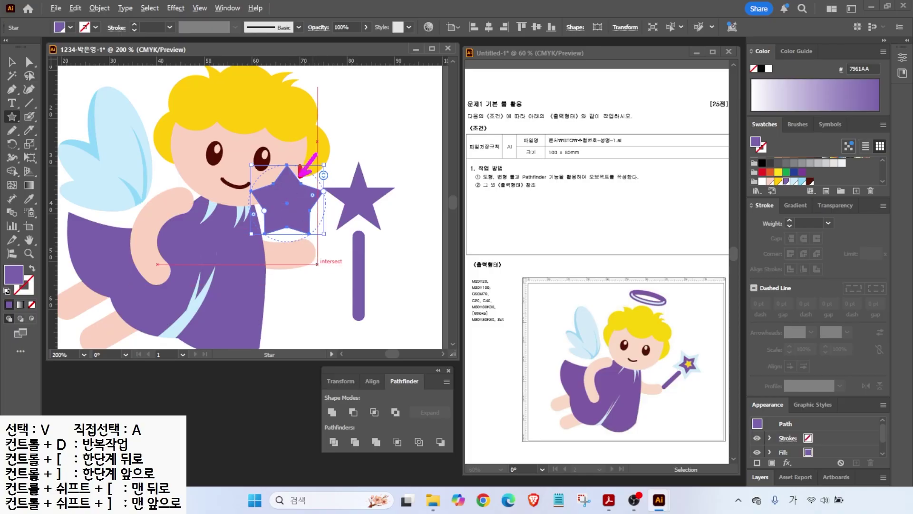
- Delete the two purple trial stars
{"action": "key", "text": "v"}
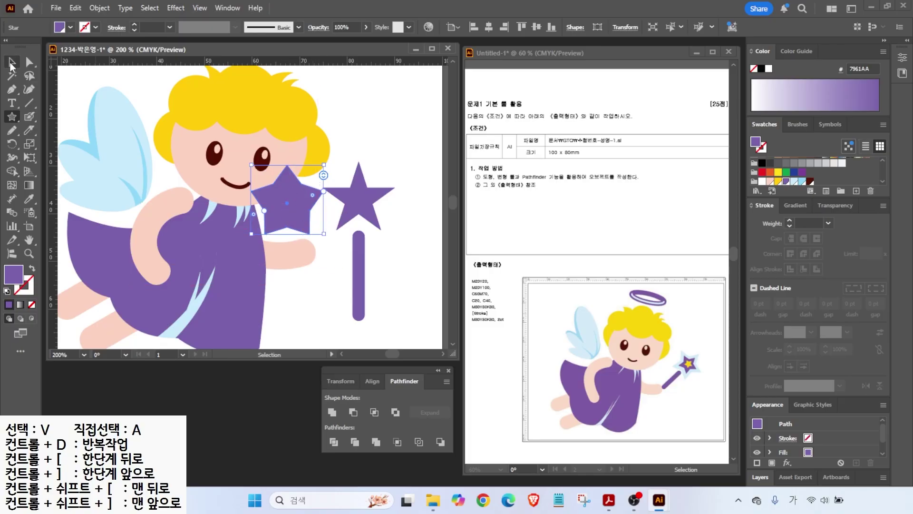
{"action": "left_click", "coordinate": [357, 211], "text": "shift"}
{"action": "key", "text": "Delete"}
- Create a 5-point star with 8 mm and 4 mm radii and move it onto the wand stick
{"action": "left_click", "coordinate": [13, 118]}
{"action": "left_click", "coordinate": [358, 183]}
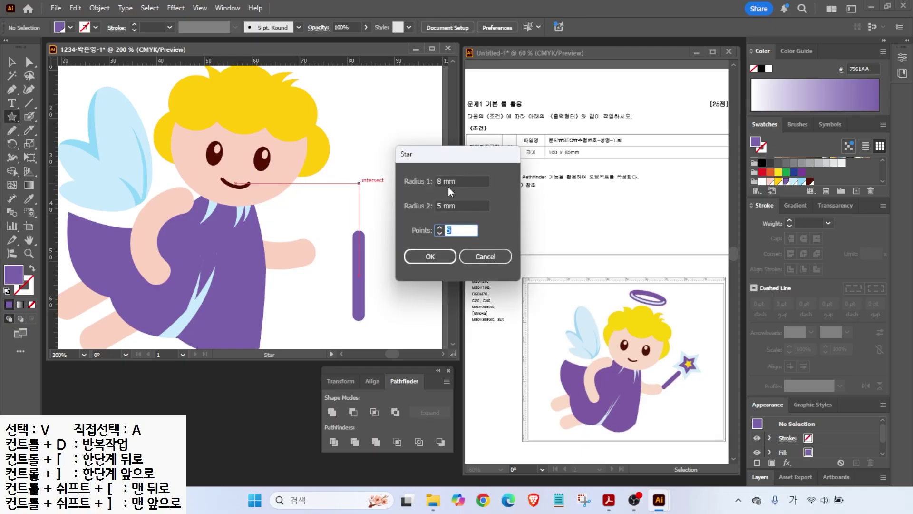
{"action": "left_click", "coordinate": [460, 181]}
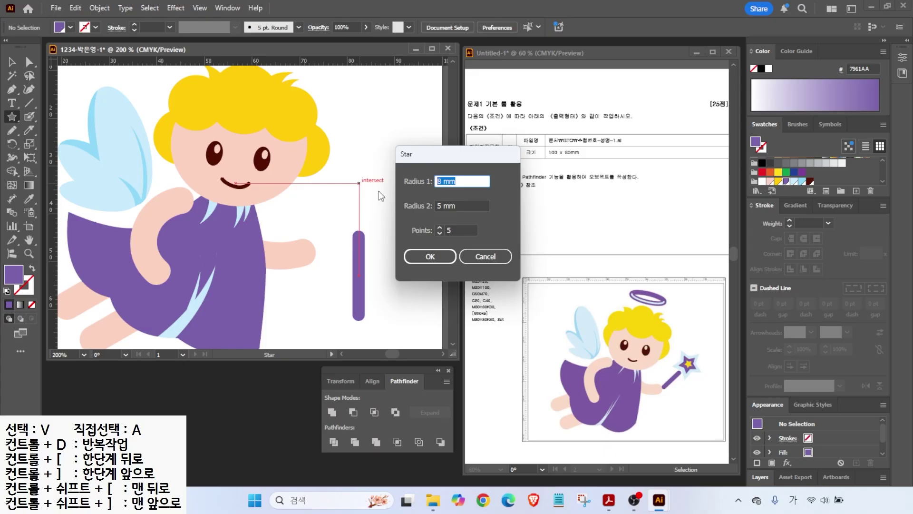
{"action": "left_click", "coordinate": [462, 206]}
{"action": "type", "text": "4"}
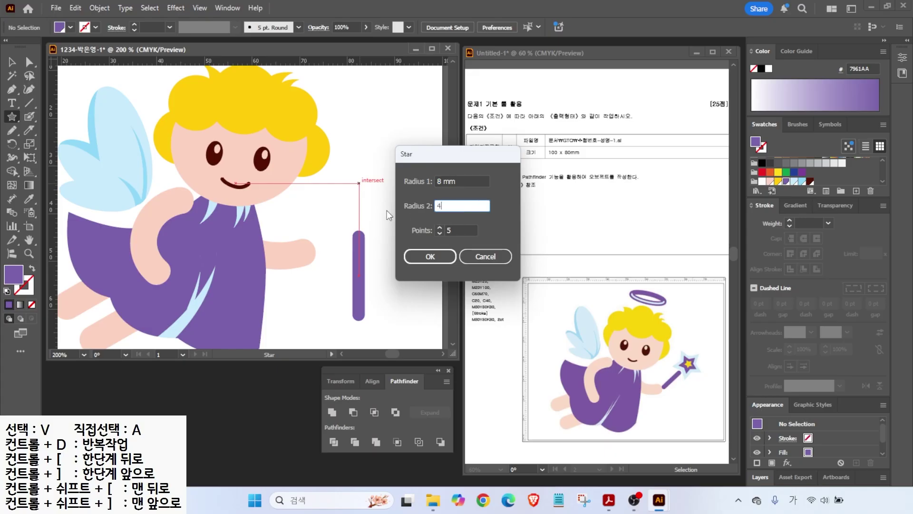
{"action": "left_click", "coordinate": [446, 259]}
{"action": "key", "text": "v"}
{"action": "left_click_drag", "start_coordinate": [346, 194], "coordinate": [347, 226]}
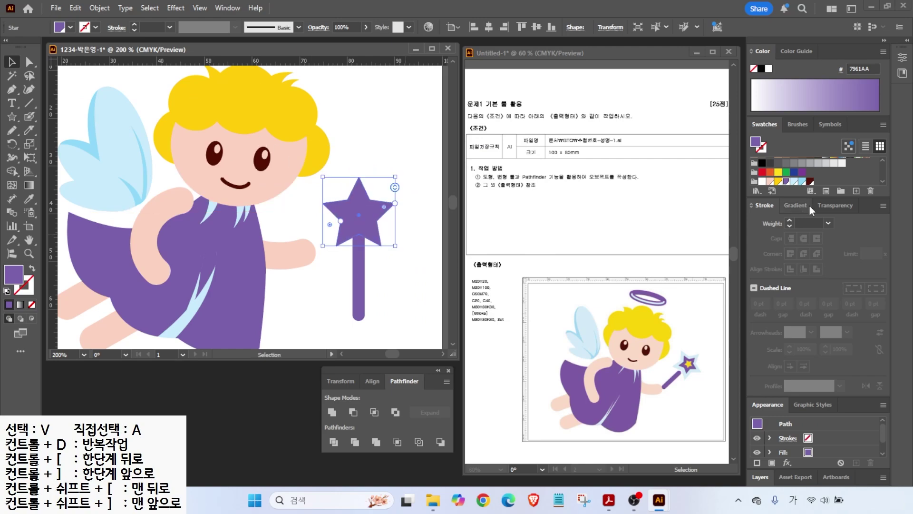
- Fill the wand star light blue and preview a -1 mm Offset Path inset
{"action": "left_click", "coordinate": [802, 182]}
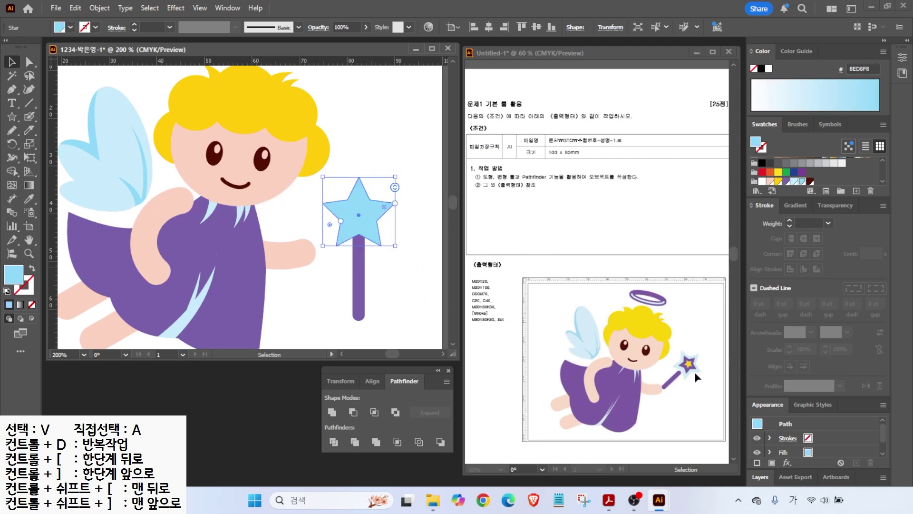
{"action": "left_click", "coordinate": [101, 8]}
{"action": "mouse_move", "coordinate": [140, 333]}
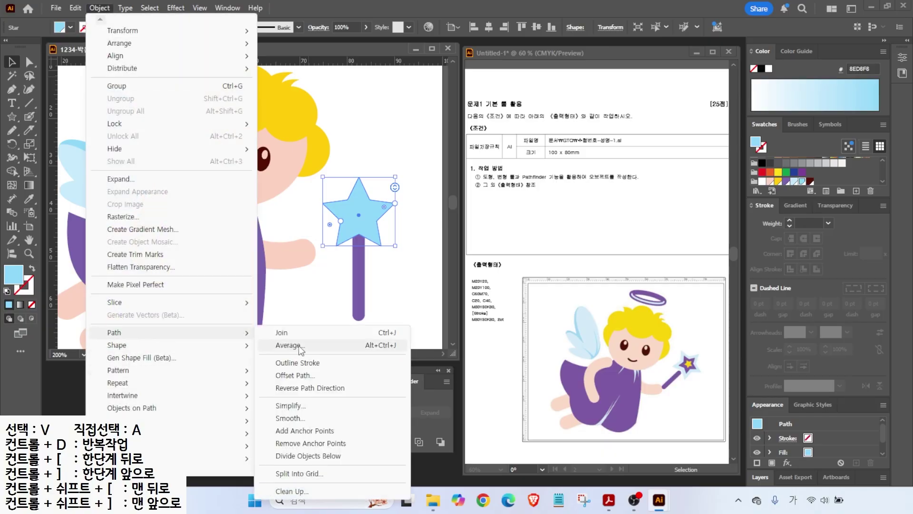
{"action": "left_click", "coordinate": [296, 375]}
{"action": "key", "text": "ctrl"}
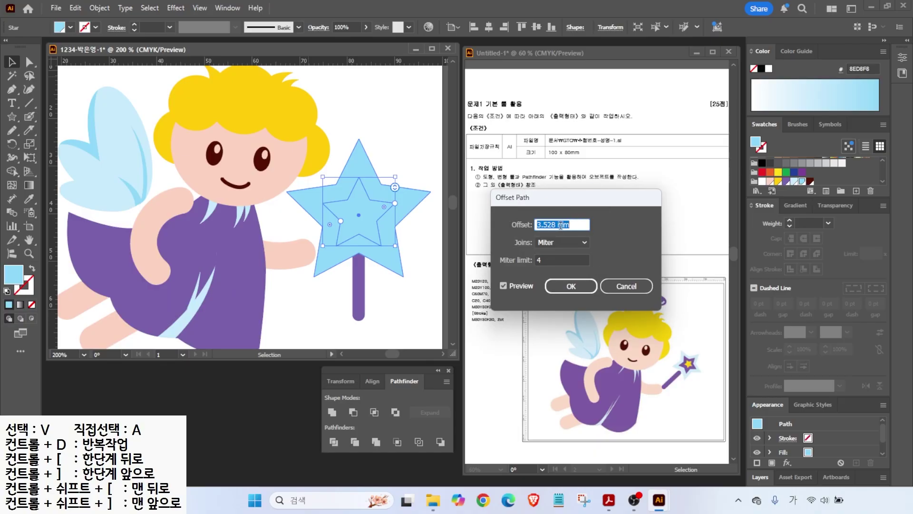
{"action": "type", "text": "-1"}
{"action": "left_click", "coordinate": [504, 286]}
{"action": "left_click", "coordinate": [504, 286]}
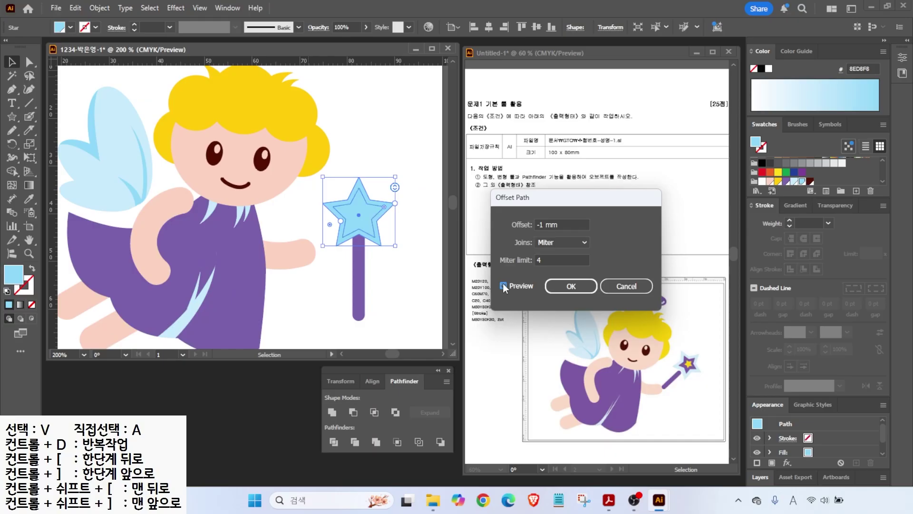
{"action": "left_click", "coordinate": [504, 286]}
{"action": "left_click", "coordinate": [503, 286]}
- Change the offset to -1.2 mm and confirm the inset star
{"action": "triple_click", "coordinate": [568, 224]}
{"action": "type", "text": "-"}
{"action": "left_click", "coordinate": [504, 286]}
{"action": "left_click", "coordinate": [504, 286]}
{"action": "left_click", "coordinate": [566, 286]}
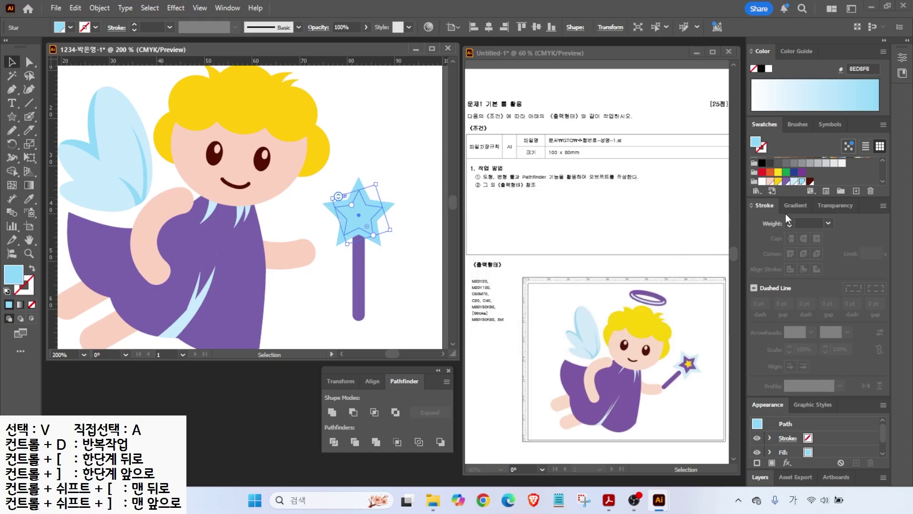
- Fill the inset star purple, then add another inset star filled yellow
{"action": "left_click", "coordinate": [788, 182]}
{"action": "left_click", "coordinate": [100, 7]}
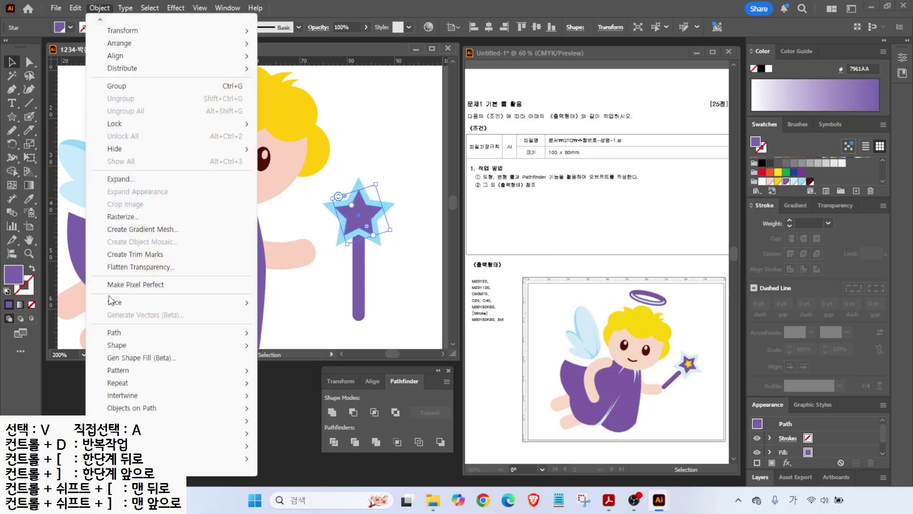
{"action": "mouse_move", "coordinate": [143, 333]}
{"action": "left_click", "coordinate": [294, 375]}
{"action": "left_click", "coordinate": [566, 288]}
{"action": "left_click", "coordinate": [779, 181]}
- Rotate the whole wand about 55° into the angel's hand and check its placement
{"action": "left_click", "coordinate": [369, 233]}
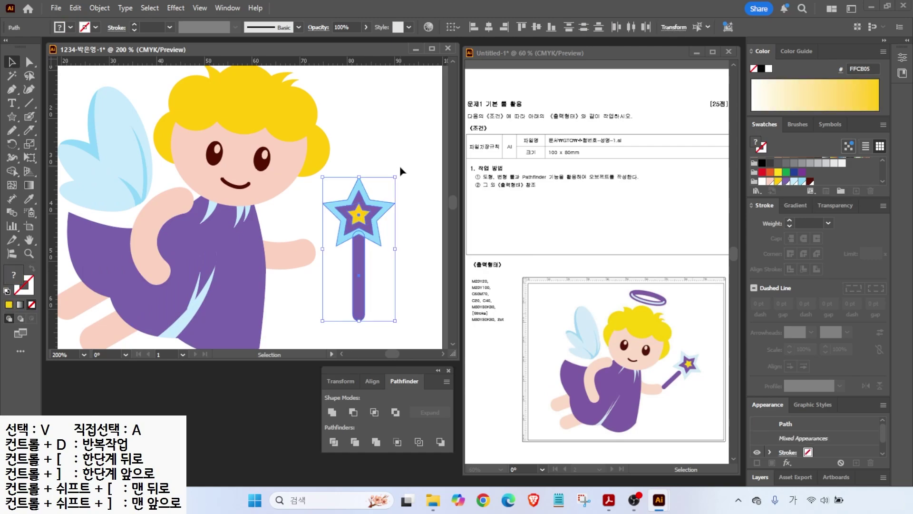
{"action": "left_click_drag", "start_coordinate": [399, 177], "coordinate": [364, 179]}
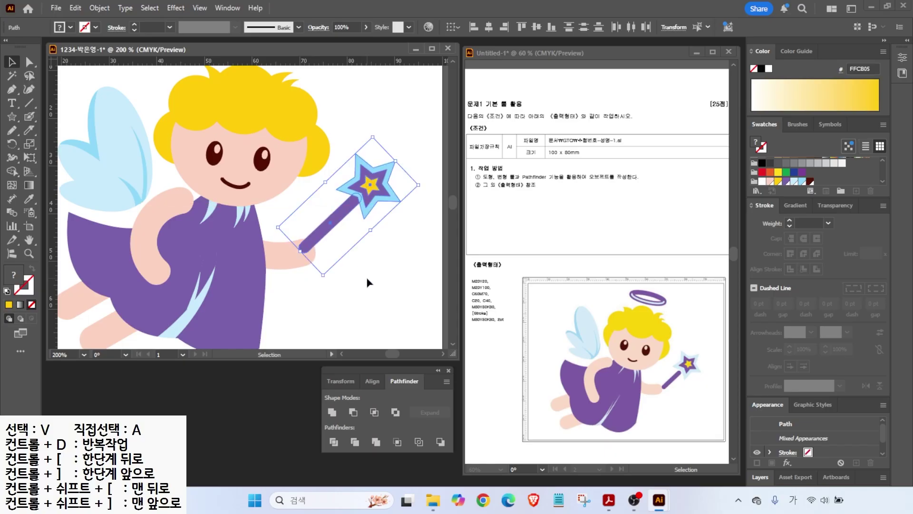
{"action": "left_click", "coordinate": [306, 254]}
{"action": "scroll", "coordinate": [302, 252], "scroll_direction": "up", "scroll_amount": 2}
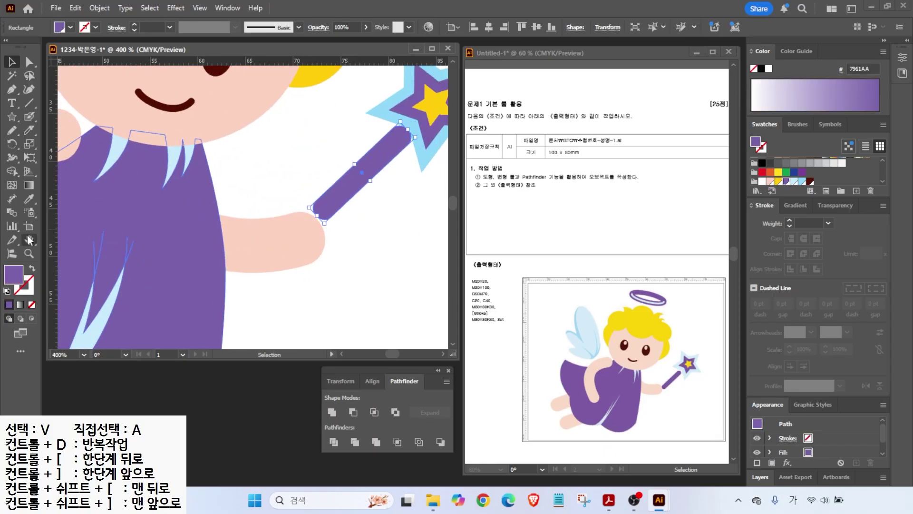
{"action": "double_click", "coordinate": [29, 239]}
{"action": "key", "text": "v"}
{"action": "left_click", "coordinate": [342, 200]}
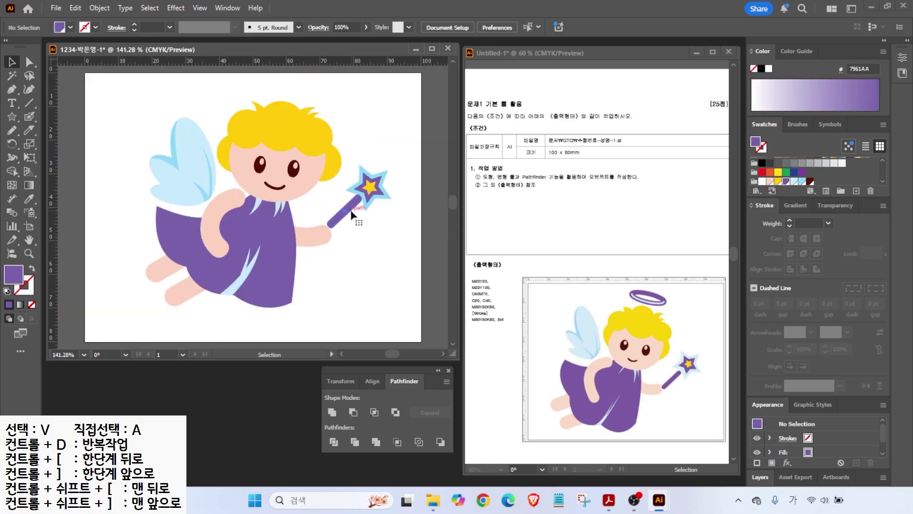
{"action": "left_click", "coordinate": [352, 215]}
{"action": "scroll", "coordinate": [352, 215], "scroll_direction": "up", "scroll_amount": 3}
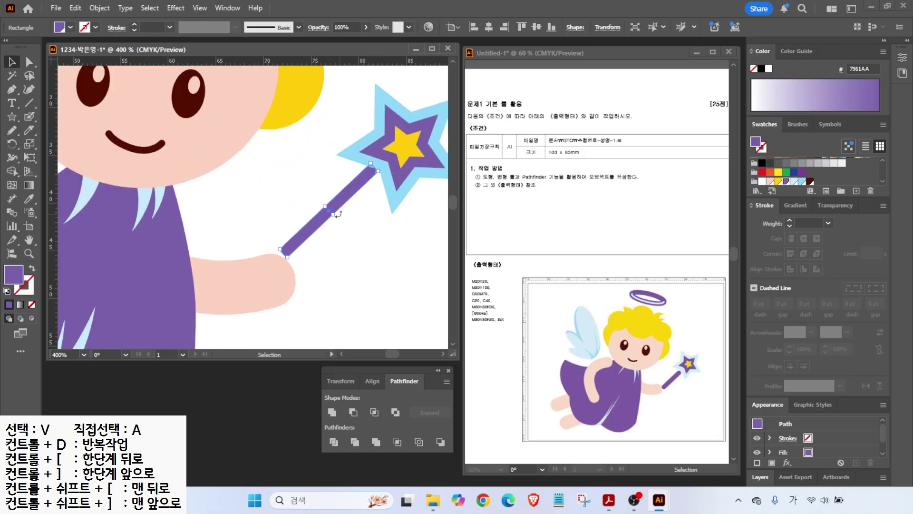
{"action": "left_click", "coordinate": [351, 235]}
{"action": "scroll", "coordinate": [371, 212], "scroll_direction": "down", "scroll_amount": 3}
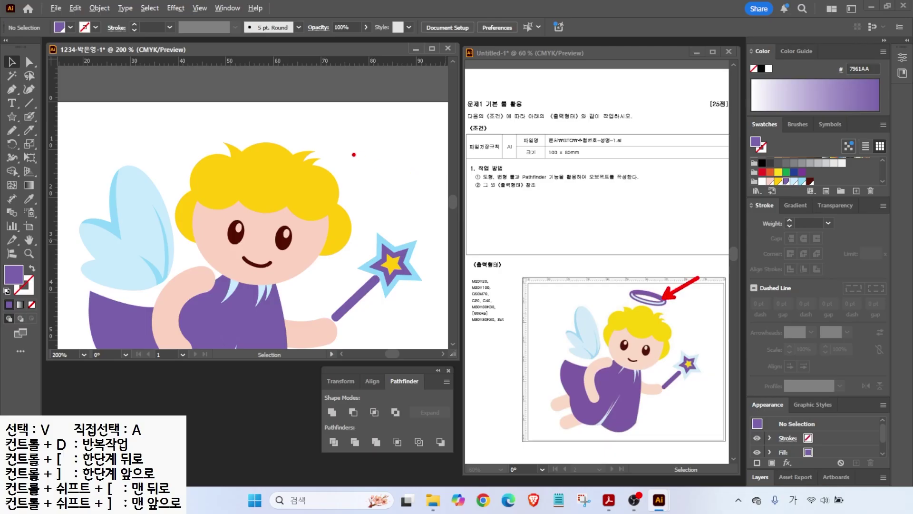
- With the Ellipse tool, drag a flat purple ellipse just above the angel's hair
{"action": "left_click_drag", "start_coordinate": [19, 114], "coordinate": [57, 142]}
{"action": "left_click_drag", "start_coordinate": [329, 117], "coordinate": [419, 156]}
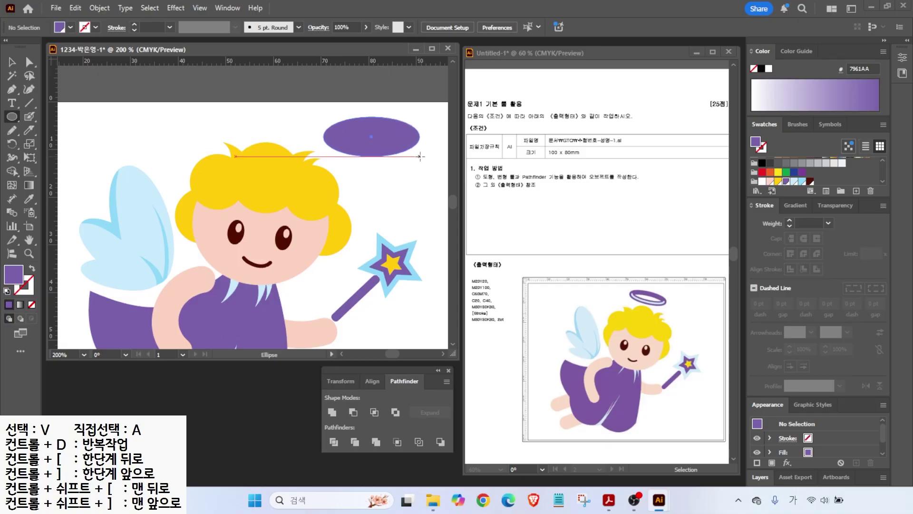
{"action": "left_click_drag", "start_coordinate": [420, 156], "coordinate": [420, 156]}
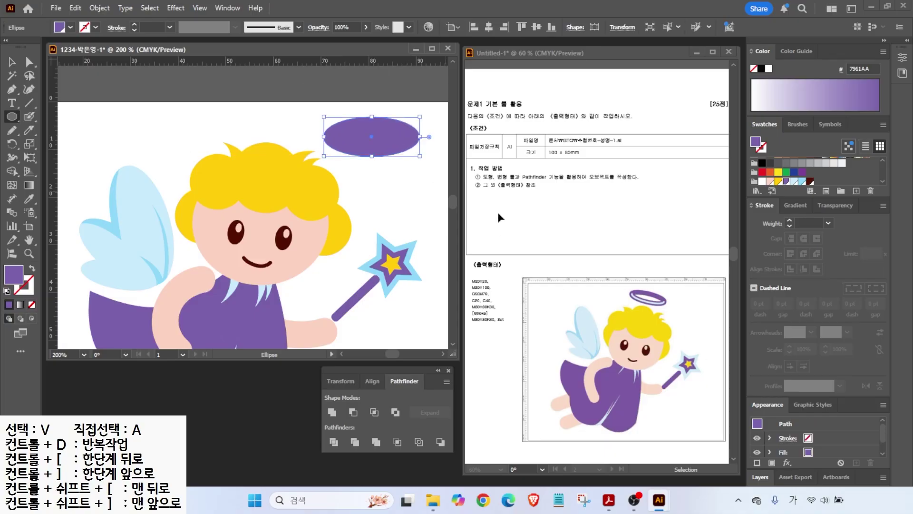
- Create a -2 mm Offset Path inset copy of the halo ellipse
{"action": "left_click", "coordinate": [94, 9]}
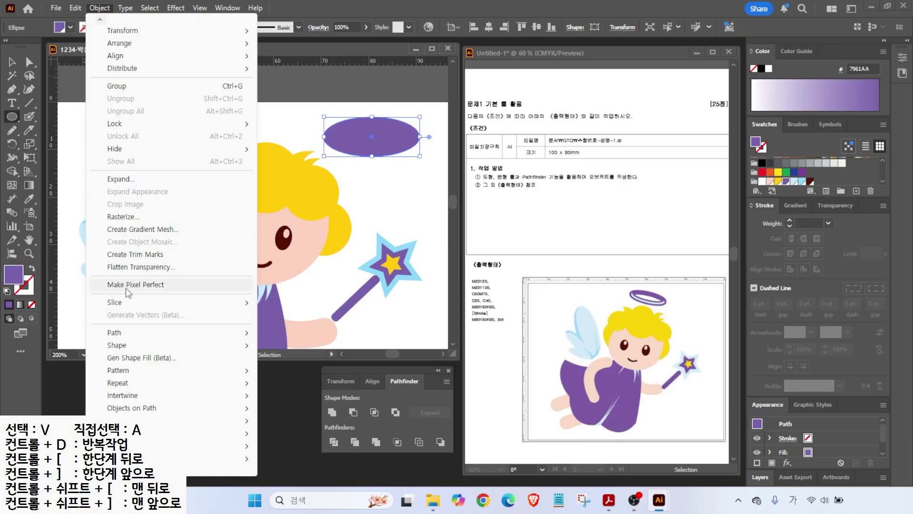
{"action": "mouse_move", "coordinate": [150, 332]}
{"action": "left_click", "coordinate": [295, 375]}
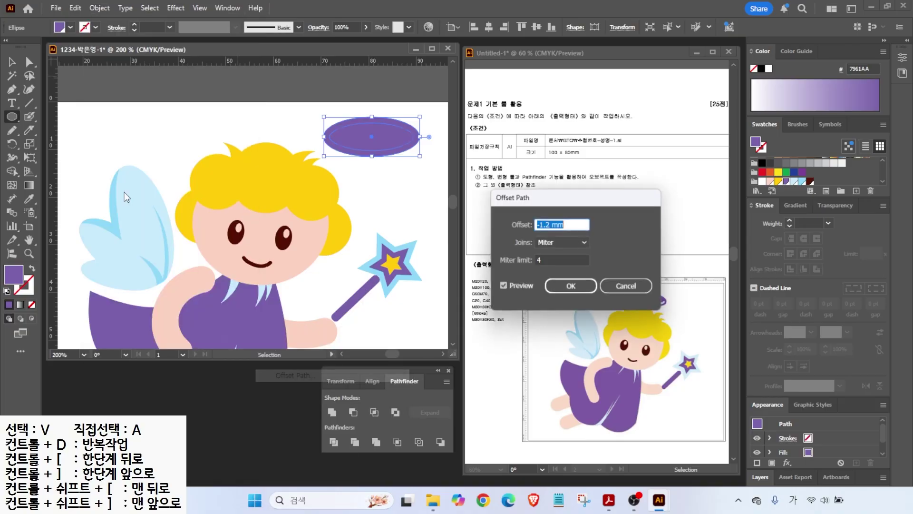
{"action": "type", "text": "-2"}
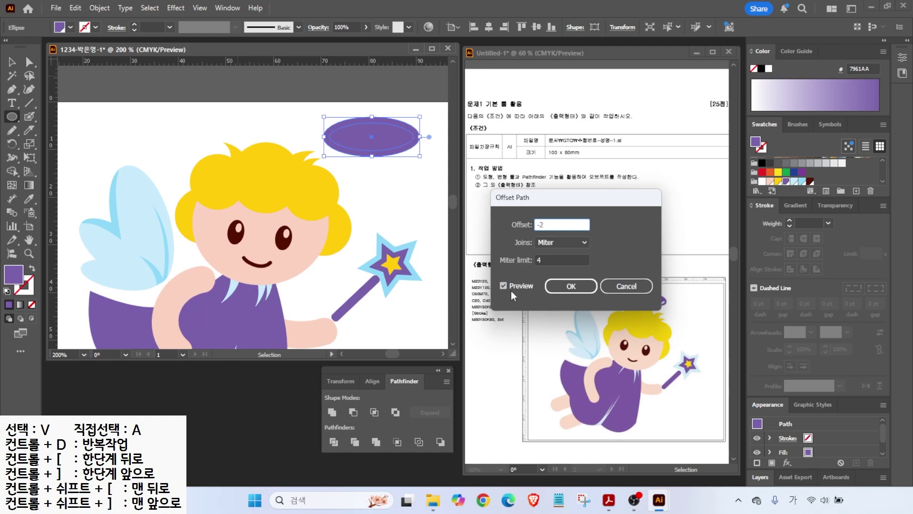
{"action": "left_click", "coordinate": [502, 285]}
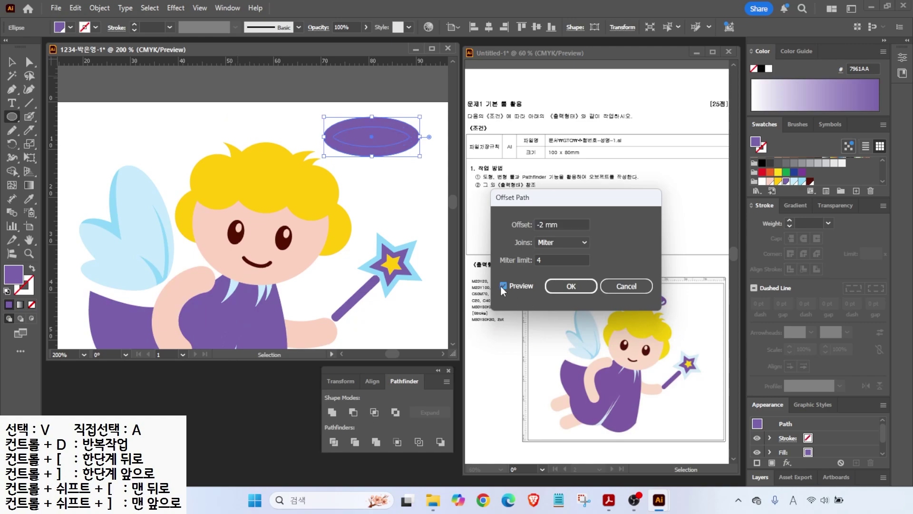
{"action": "left_click", "coordinate": [575, 285]}
- Select both ellipses and apply Minus Front to cut out the ring
{"action": "key", "text": "v"}
{"action": "left_click", "coordinate": [393, 136]}
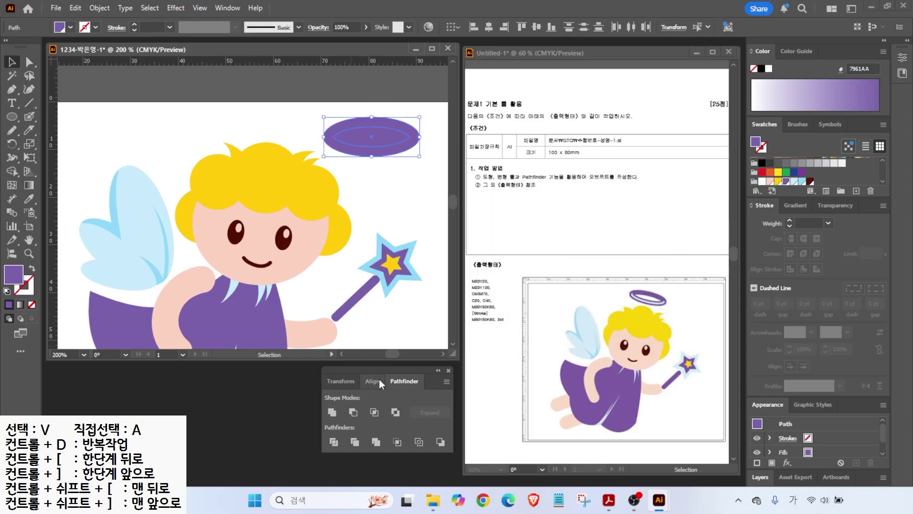
{"action": "left_click", "coordinate": [353, 412]}
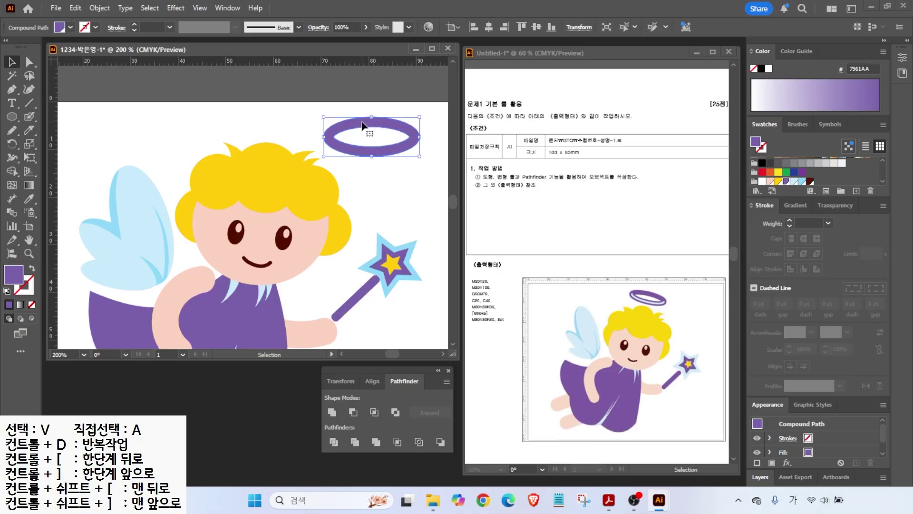
- Resize the ring above the head and draw an unfilled ellipse over its hole
{"action": "left_click_drag", "start_coordinate": [420, 121], "coordinate": [322, 120]}
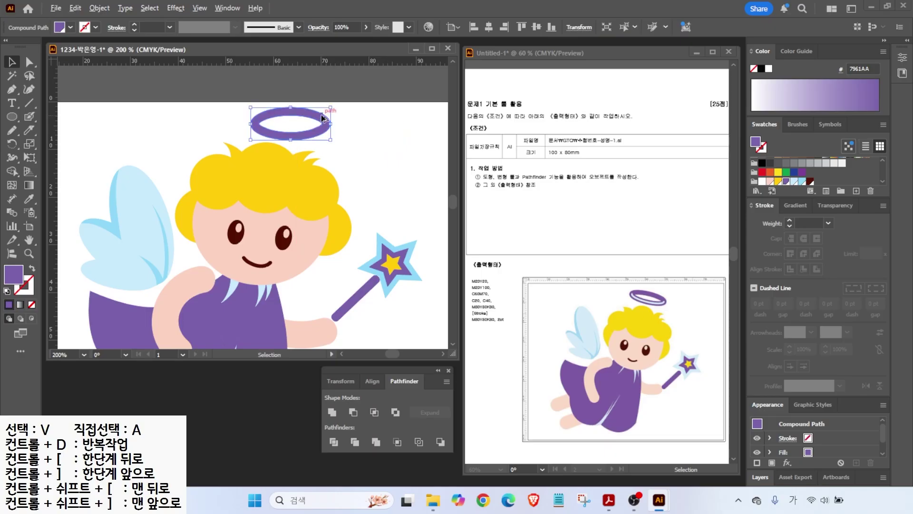
{"action": "scroll", "coordinate": [321, 112], "scroll_direction": "up", "scroll_amount": 3}
{"action": "left_click", "coordinate": [351, 179]}
{"action": "key", "text": "l"}
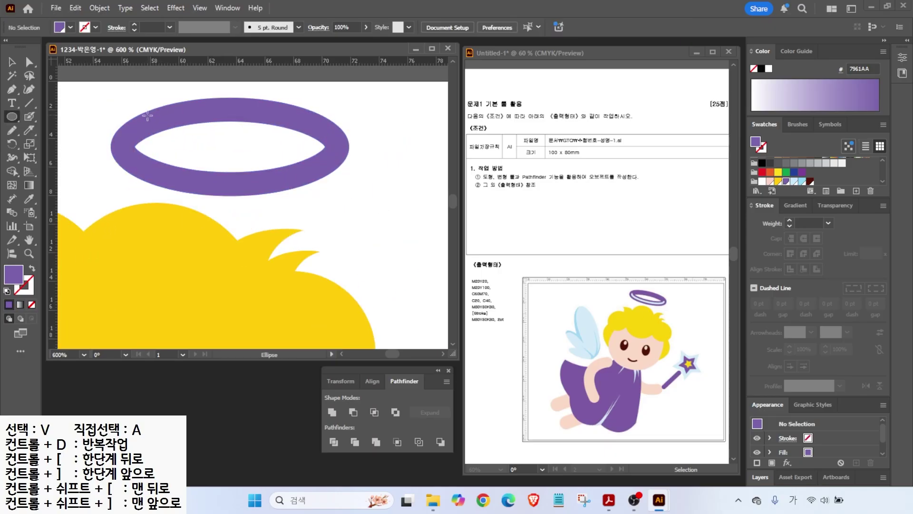
{"action": "left_click_drag", "start_coordinate": [126, 110], "coordinate": [336, 185]}
{"action": "left_click", "coordinate": [7, 292]}
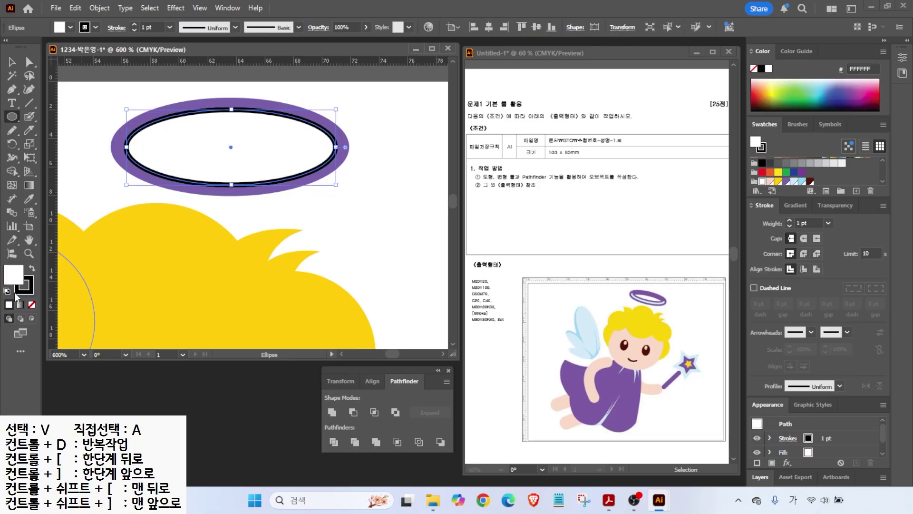
{"action": "left_click", "coordinate": [32, 306]}
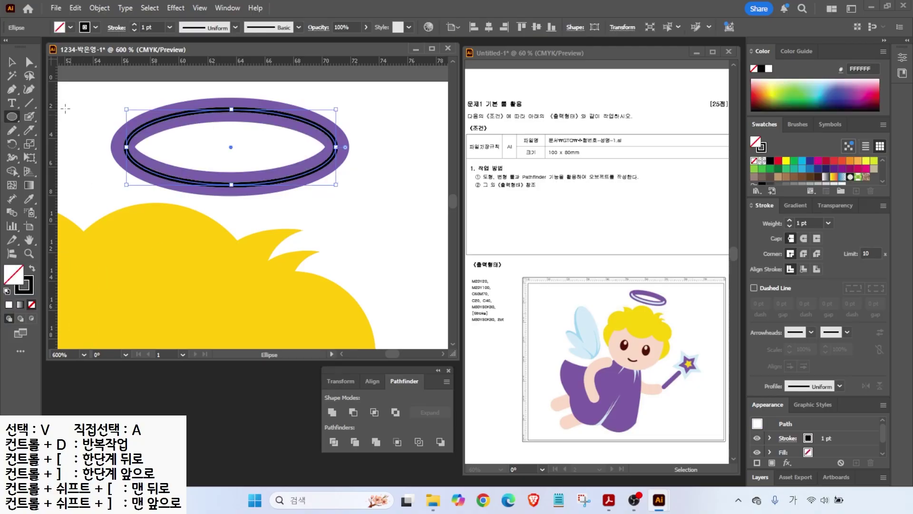
- Give the inner ellipse a pale-blue C7EAFB stroke and delete its top anchor, leaving the lower arc
{"action": "key", "text": "v"}
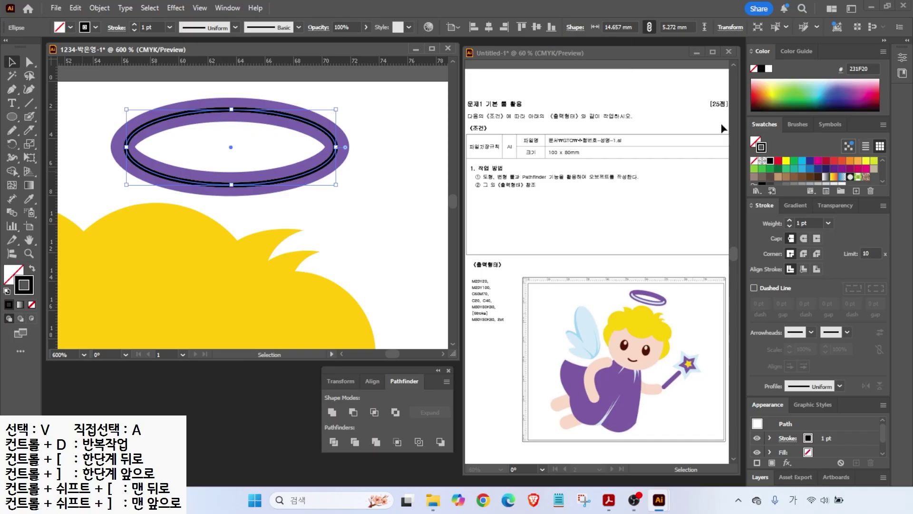
{"action": "scroll", "coordinate": [818, 169], "scroll_direction": "down", "scroll_amount": 3}
{"action": "left_click", "coordinate": [795, 178]}
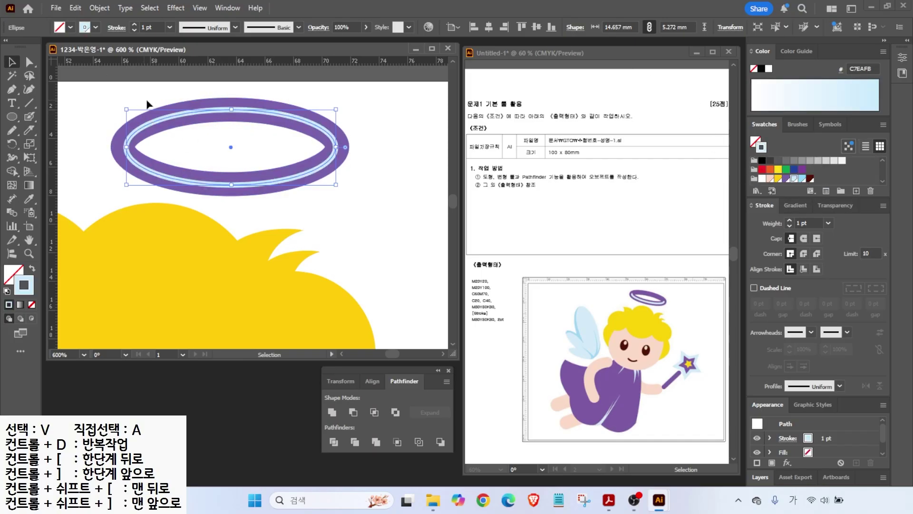
{"action": "left_click_drag", "start_coordinate": [633, 300], "coordinate": [601, 316]}
{"action": "left_click", "coordinate": [30, 62]}
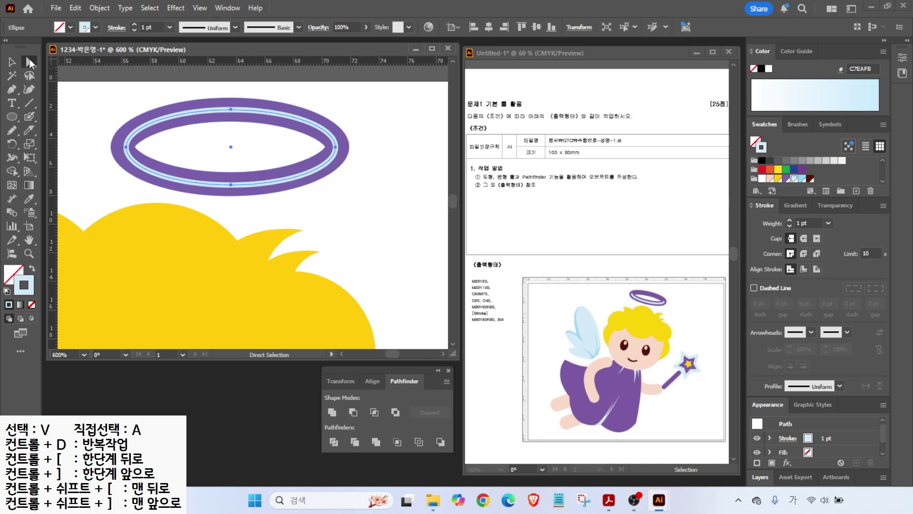
{"action": "left_click", "coordinate": [231, 109]}
{"action": "left_click", "coordinate": [230, 110]}
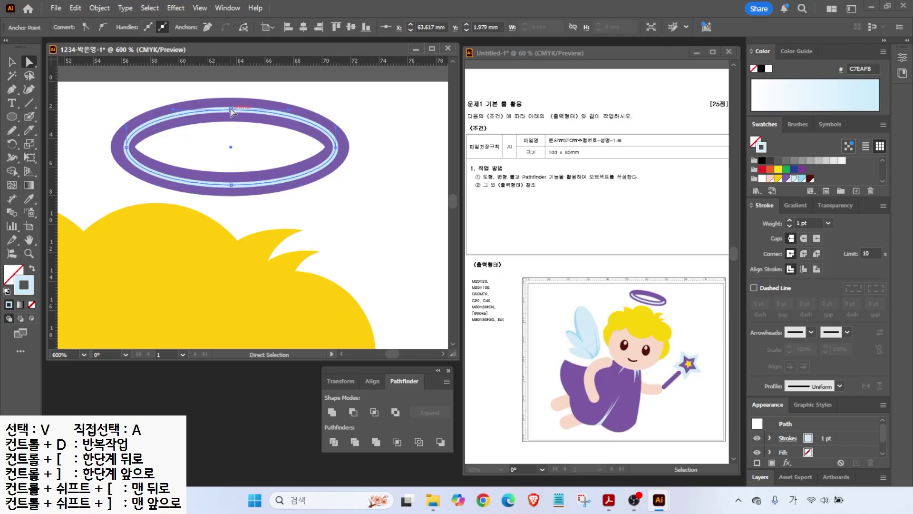
{"action": "key", "text": "Delete"}
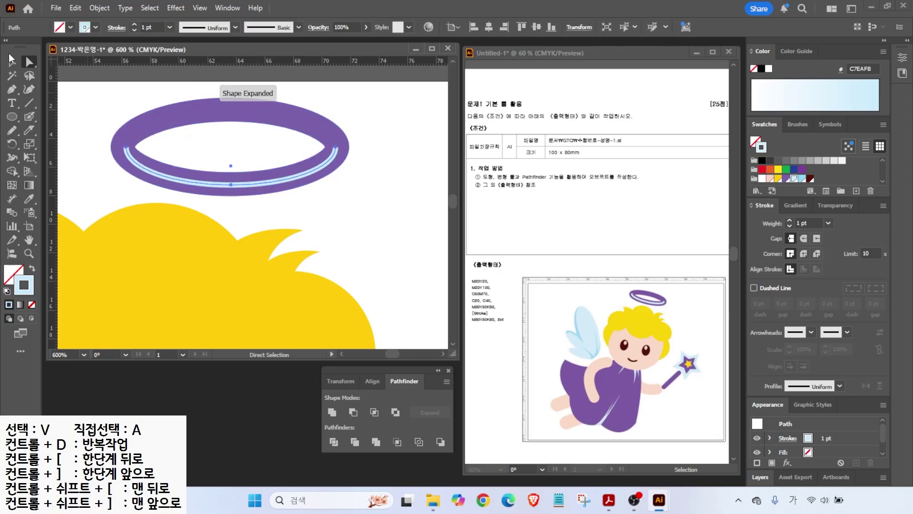
{"action": "left_click", "coordinate": [10, 64]}
{"action": "left_click", "coordinate": [181, 167]}
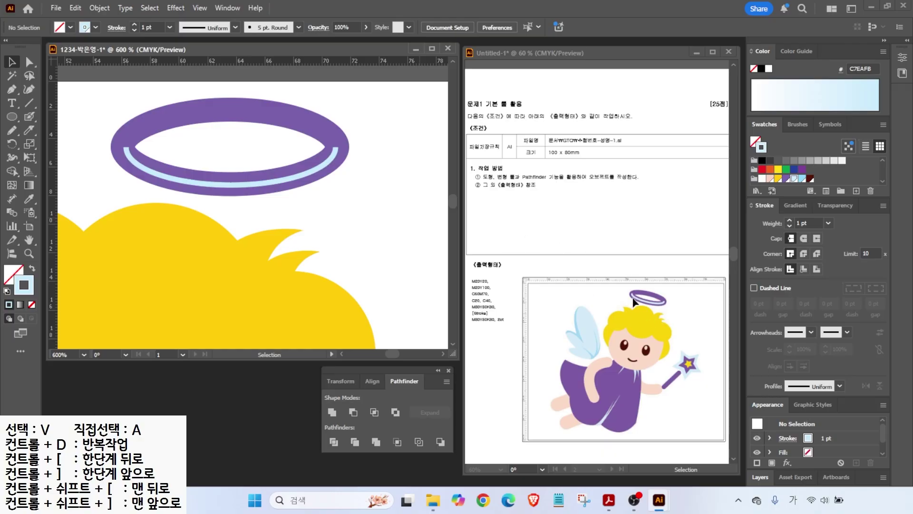
- Give the pale-blue lower arc rounded end caps
{"action": "left_click", "coordinate": [305, 177]}
{"action": "key", "text": "alt+2"}
{"action": "mouse_move", "coordinate": [845, 282]}
{"action": "left_mouse_down"}
{"action": "mouse_move", "coordinate": [769, 285]}
{"action": "mouse_move", "coordinate": [856, 240]}
{"action": "mouse_move", "coordinate": [844, 281]}
{"action": "left_mouse_up"}
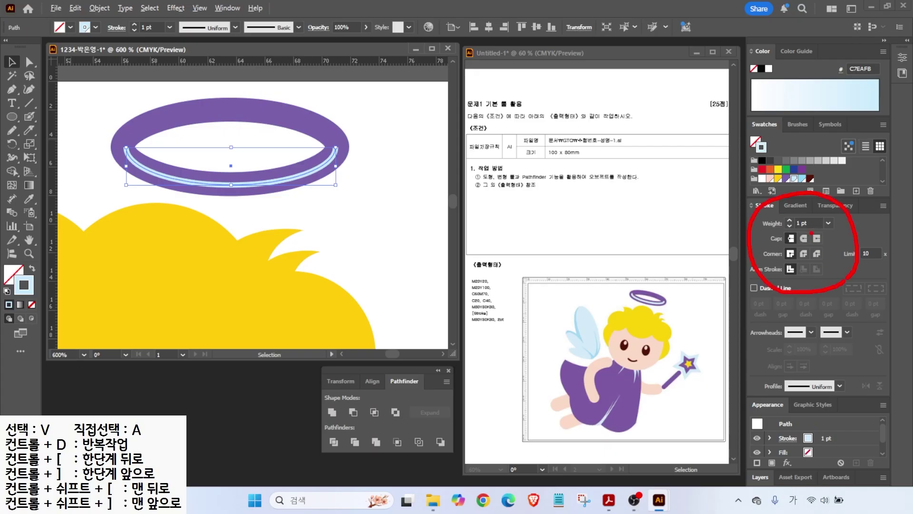
{"action": "key", "text": "Escape"}
{"action": "left_click", "coordinate": [804, 237]}
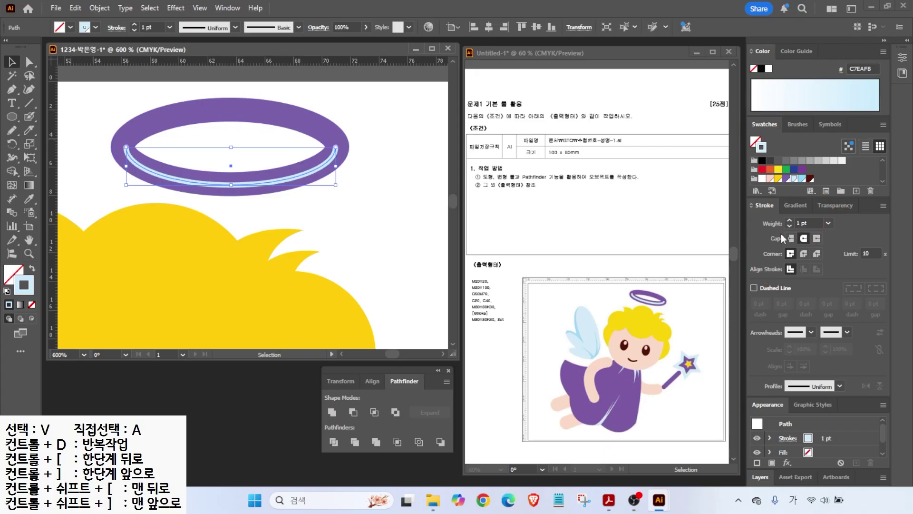
{"action": "left_click", "coordinate": [384, 224]}
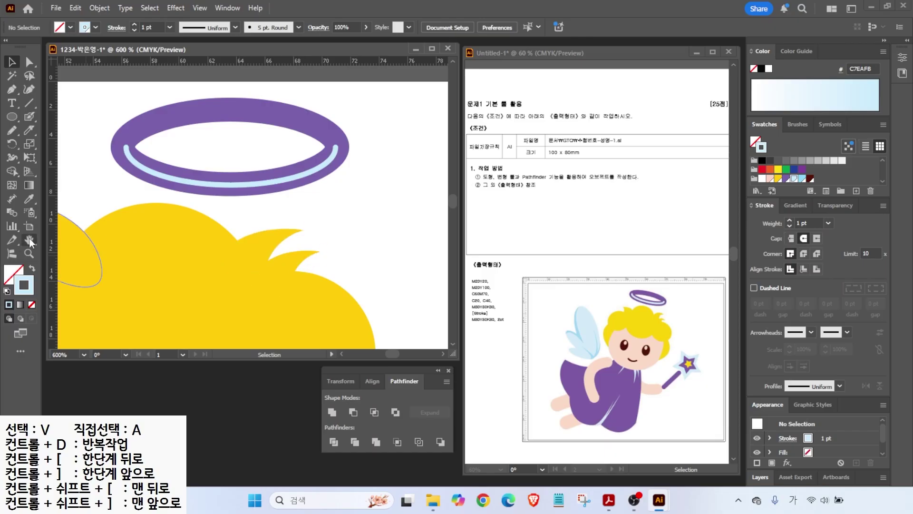
- Tilt the halo clockwise and nudge the whole angel slightly down
{"action": "left_click_drag", "start_coordinate": [86, 97], "coordinate": [204, 163]}
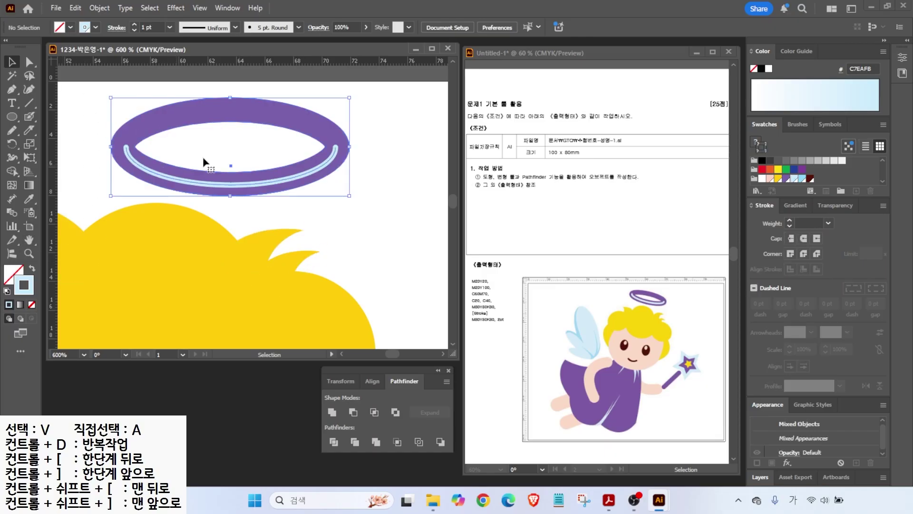
{"action": "left_click_drag", "start_coordinate": [357, 94], "coordinate": [291, 188]}
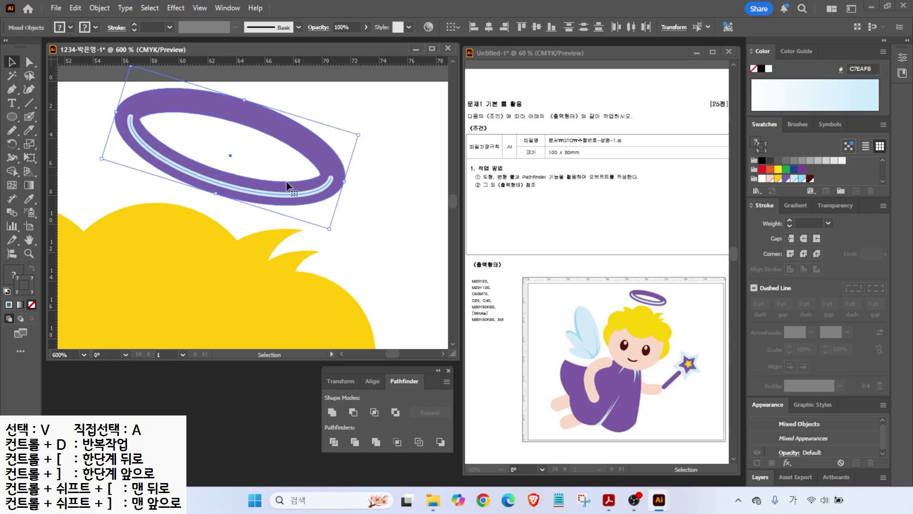
{"action": "key", "text": "ctrl+0"}
{"action": "left_click_drag", "start_coordinate": [122, 85], "coordinate": [412, 312]}
{"action": "left_click_drag", "start_coordinate": [268, 261], "coordinate": [267, 270]}
{"action": "left_click", "coordinate": [94, 281]}
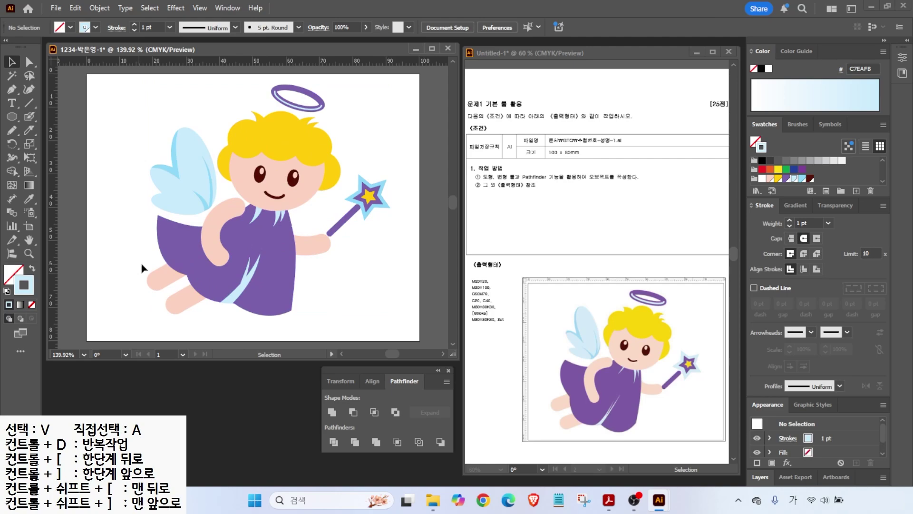
- Save the angel as an .ai file in Documents > GTQ, accepting the Illustrator Options
{"action": "left_click", "coordinate": [56, 8]}
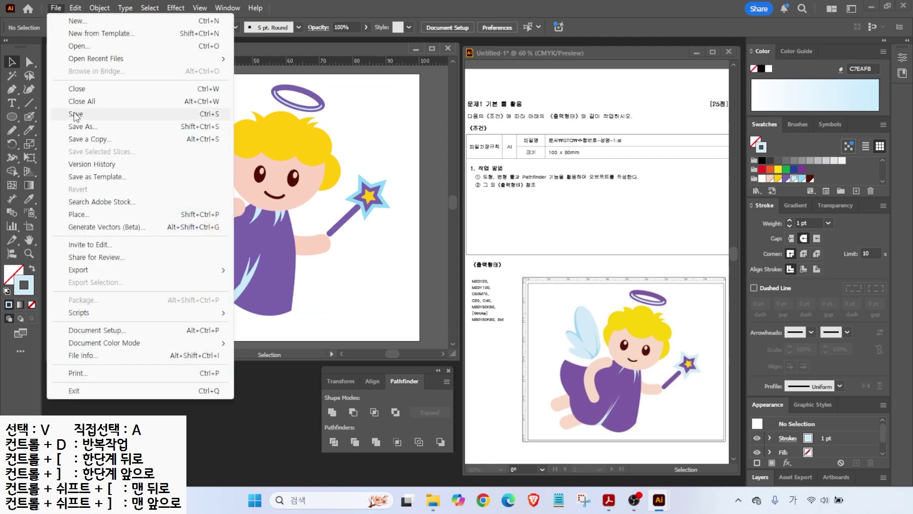
{"action": "left_click", "coordinate": [75, 116]}
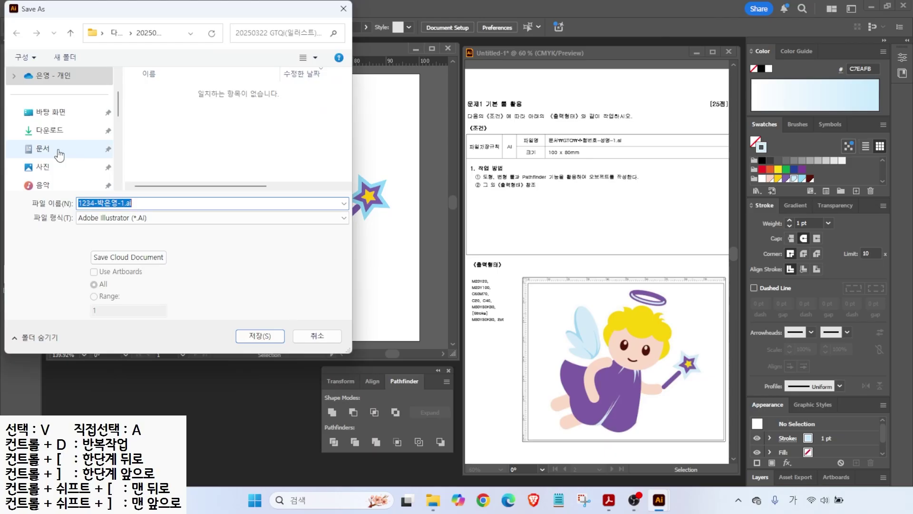
{"action": "left_click", "coordinate": [59, 152]}
{"action": "double_click", "coordinate": [153, 92]}
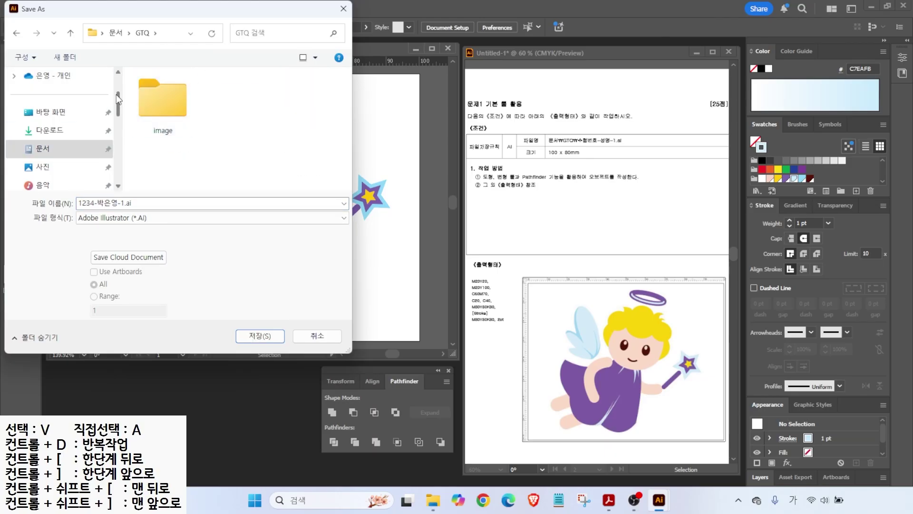
{"action": "left_click", "coordinate": [143, 204]}
{"action": "left_click", "coordinate": [259, 336]}
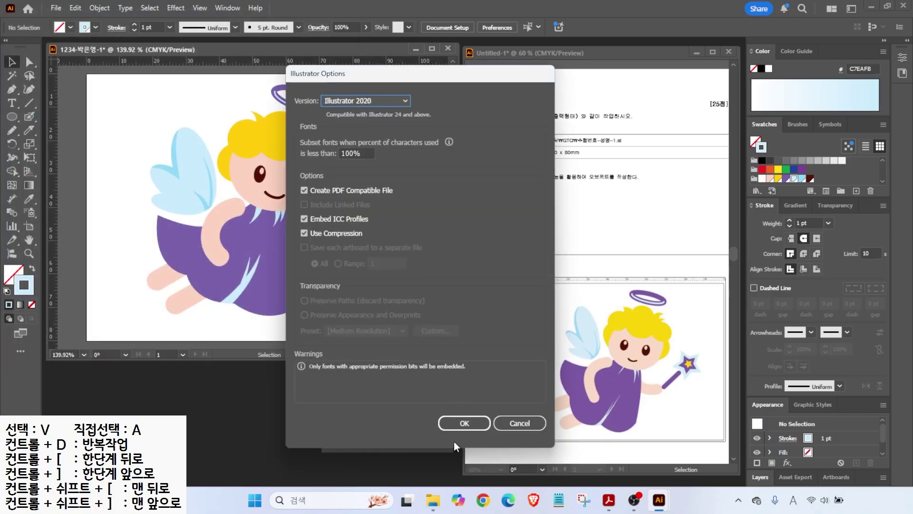
{"action": "left_click", "coordinate": [454, 424]}
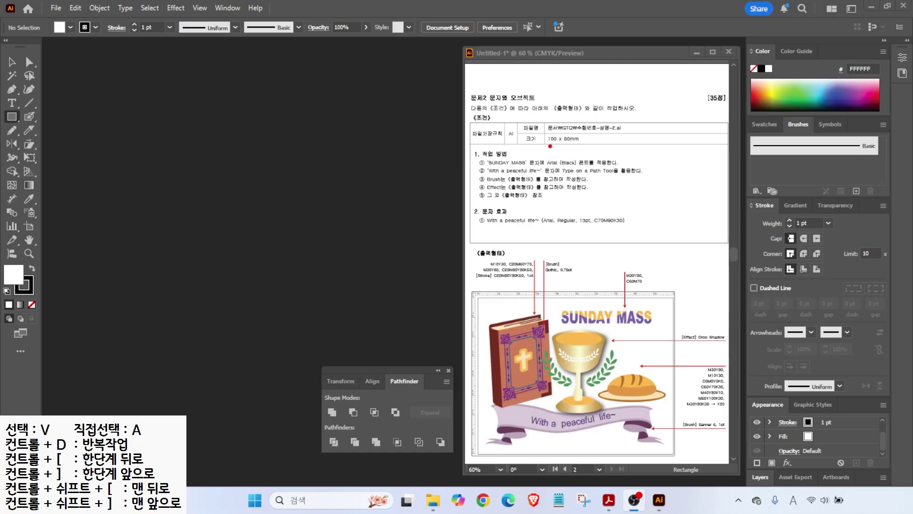
- Create a new 100×80 mm CMYK document in millimetres, named with the exam number and candidate's name
{"action": "mouse_move", "coordinate": [534, 118]}
{"action": "left_mouse_down"}
{"action": "mouse_move", "coordinate": [615, 147]}
{"action": "mouse_move", "coordinate": [604, 180]}
{"action": "left_mouse_up"}
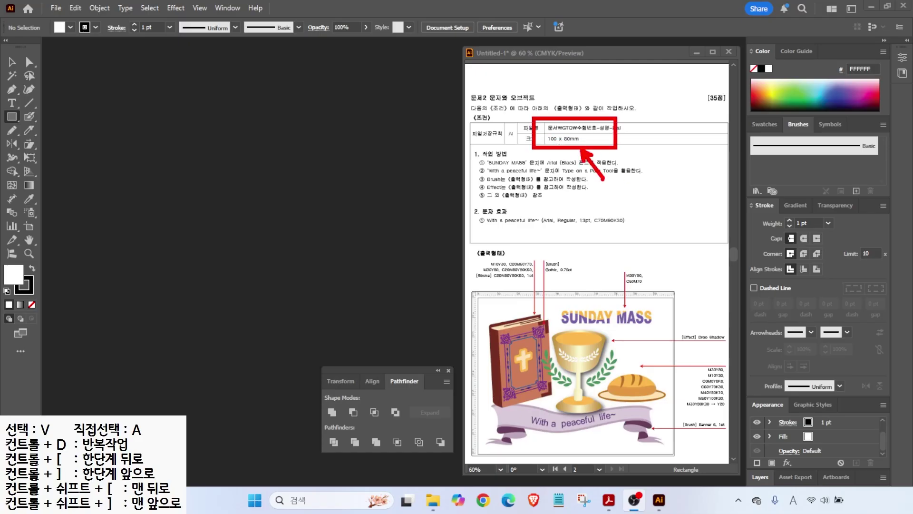
{"action": "left_click", "coordinate": [55, 8]}
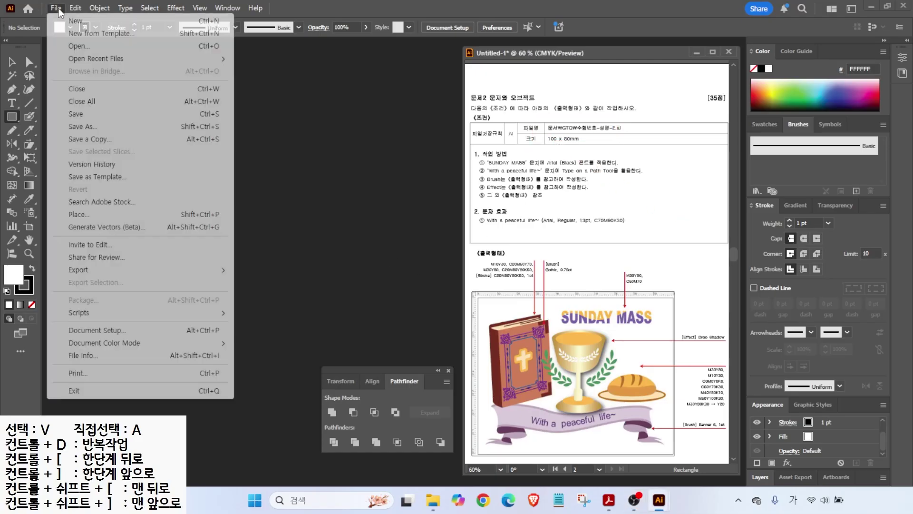
{"action": "left_click", "coordinate": [71, 21]}
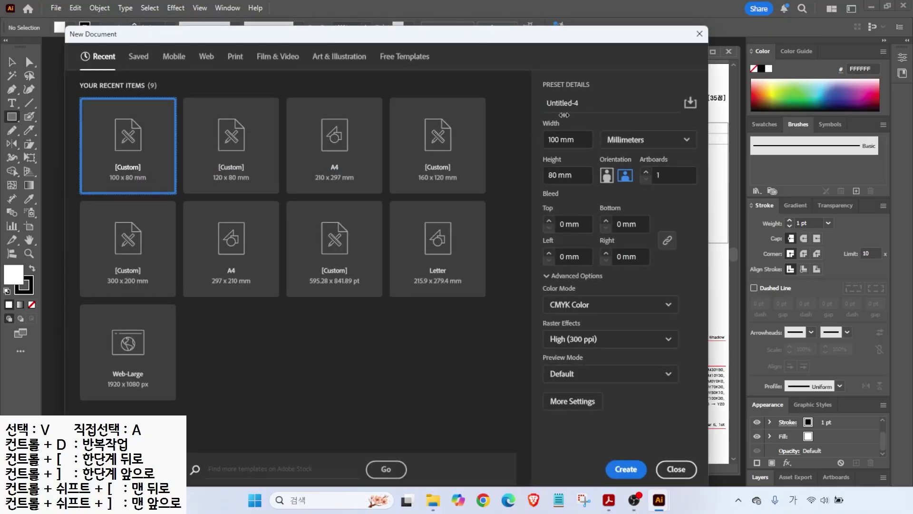
{"action": "left_click_drag", "start_coordinate": [545, 103], "coordinate": [588, 104]}
{"action": "key", "text": "BackSpace"}
{"action": "key", "text": "BackSpace"}
{"action": "type", "text": "123"}
{"action": "type", "text": "-2"}
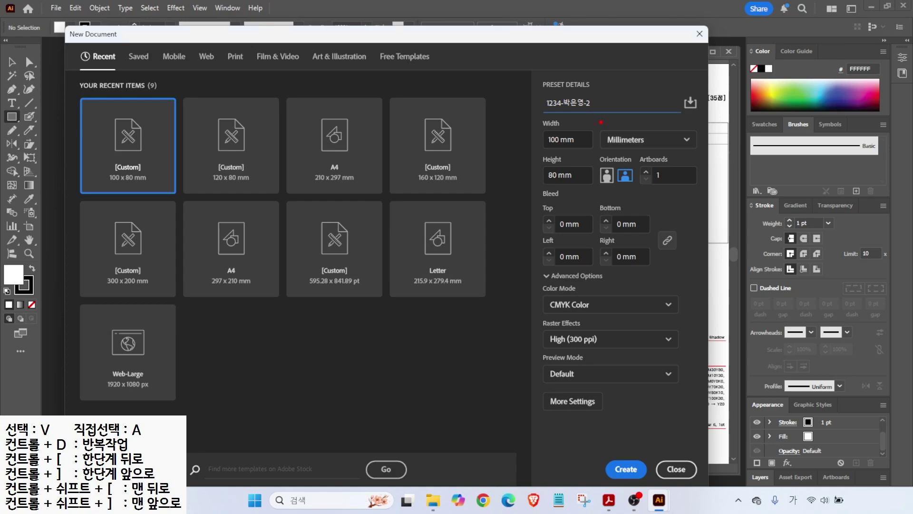
{"action": "left_click_drag", "start_coordinate": [600, 122], "coordinate": [661, 151]}
{"action": "mouse_move", "coordinate": [514, 110]}
{"action": "left_mouse_down"}
{"action": "mouse_move", "coordinate": [545, 128]}
{"action": "mouse_move", "coordinate": [546, 171]}
{"action": "left_mouse_up"}
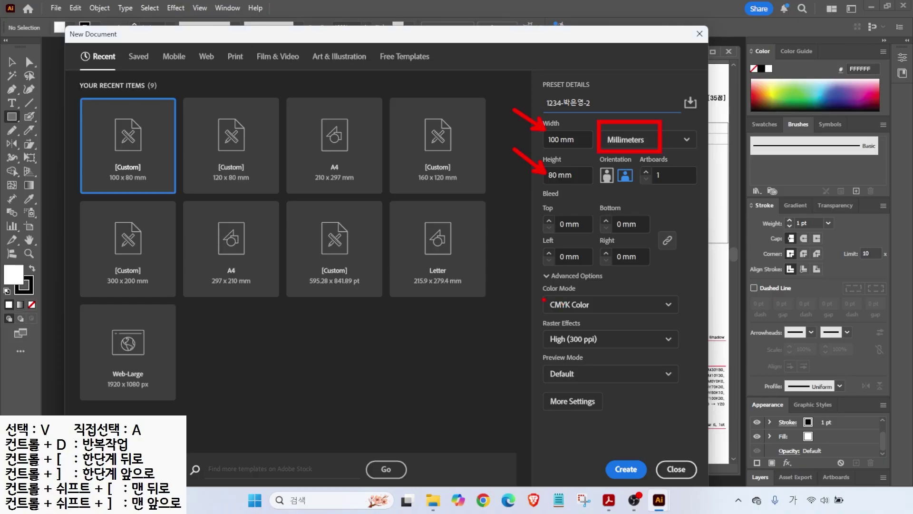
{"action": "mouse_move", "coordinate": [522, 280]}
{"action": "left_mouse_down"}
{"action": "mouse_move", "coordinate": [547, 299]}
{"action": "mouse_move", "coordinate": [547, 333]}
{"action": "left_mouse_up"}
{"action": "key", "text": "Escape"}
{"action": "left_click", "coordinate": [627, 469]}
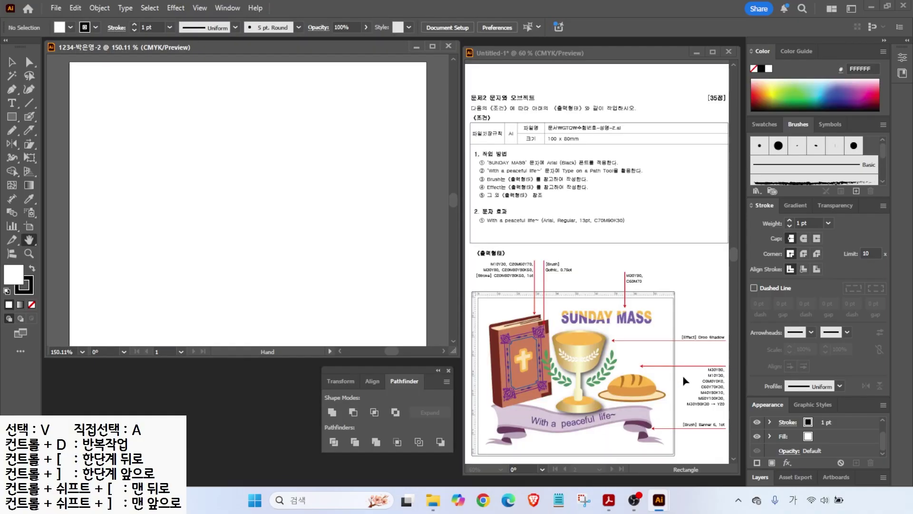
- Show rulers and fit the new artboard in the window
{"action": "left_click", "coordinate": [576, 295]}
{"action": "key", "text": "ctrl+r"}
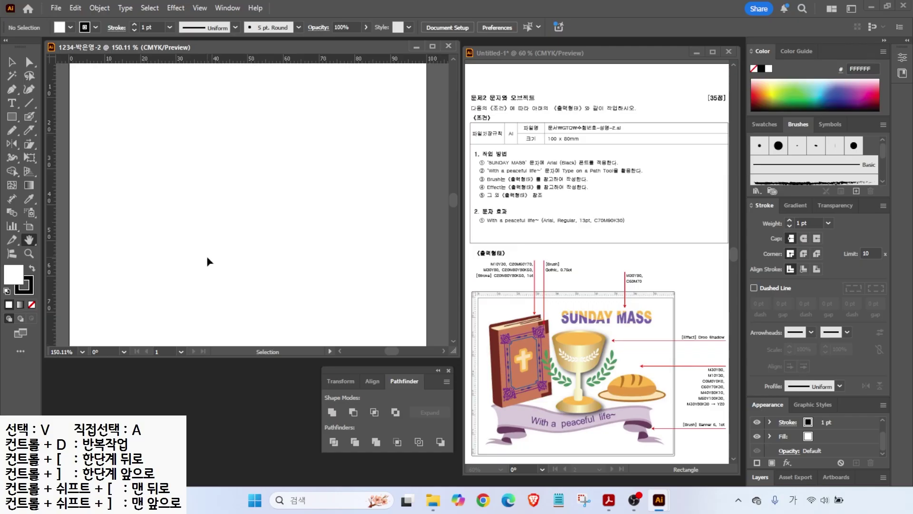
{"action": "double_click", "coordinate": [26, 239]}
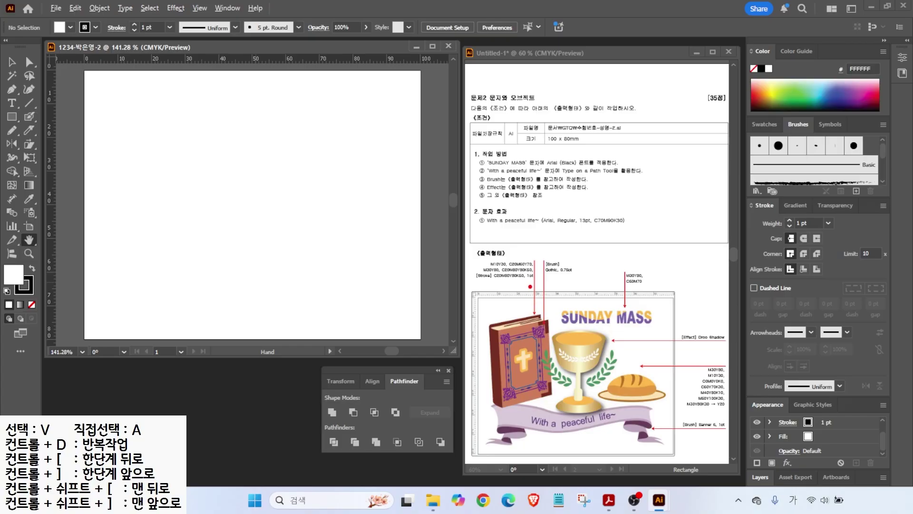
- Create a new swatch group in the Swatches panel
{"action": "mouse_move", "coordinate": [528, 291]}
{"action": "left_mouse_down"}
{"action": "mouse_move", "coordinate": [486, 295]}
{"action": "mouse_move", "coordinate": [478, 255]}
{"action": "mouse_move", "coordinate": [514, 244]}
{"action": "mouse_move", "coordinate": [525, 278]}
{"action": "left_mouse_up"}
{"action": "left_click_drag", "start_coordinate": [527, 403], "coordinate": [535, 390]}
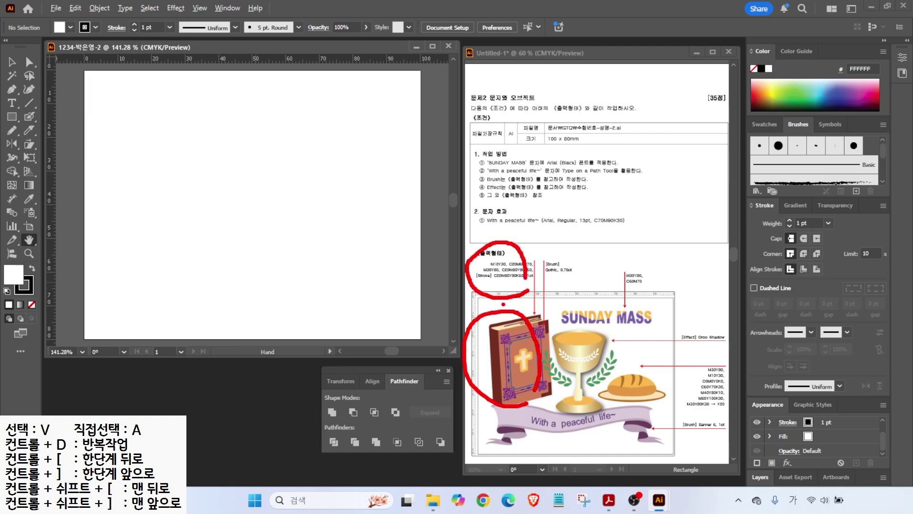
{"action": "key", "text": "Escape"}
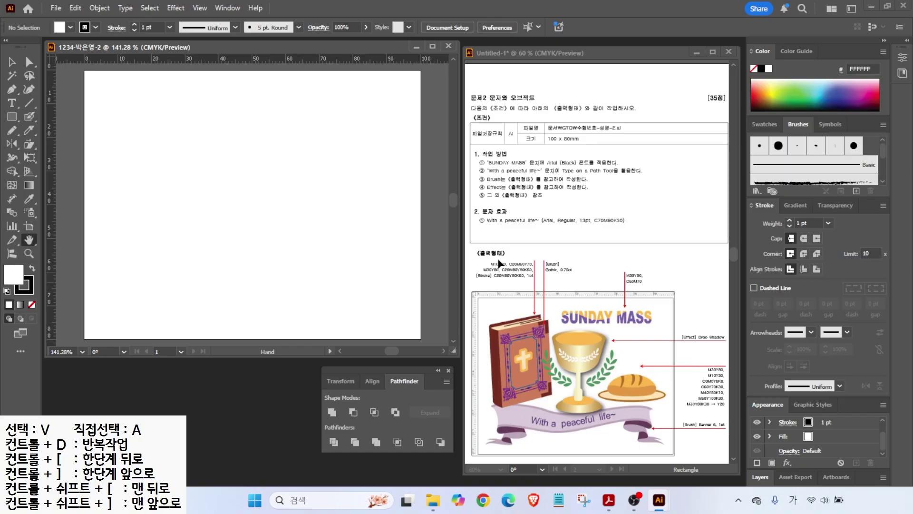
{"action": "left_click", "coordinate": [761, 123]}
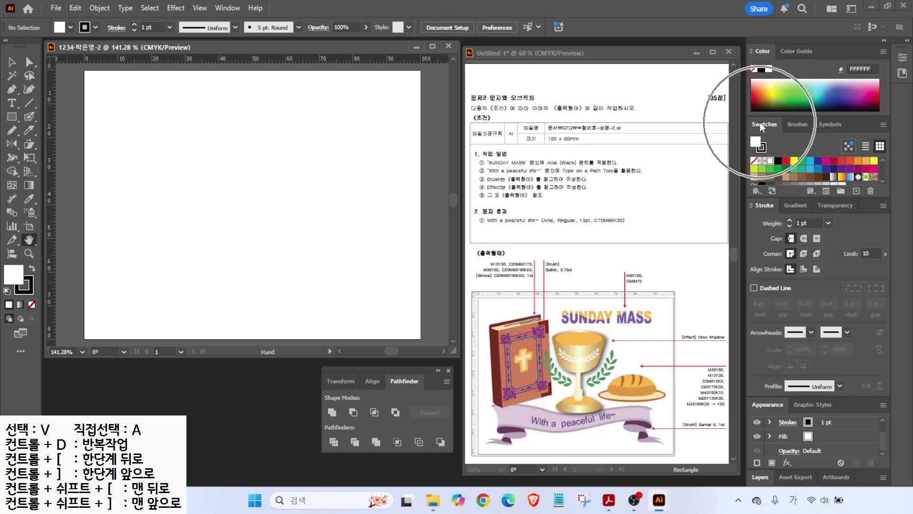
{"action": "key", "text": "ctrl"}
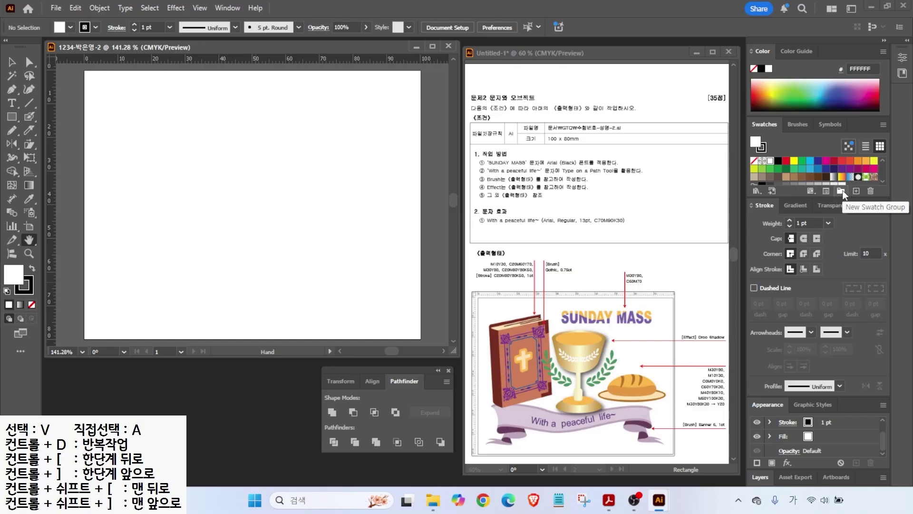
{"action": "left_click", "coordinate": [841, 192]}
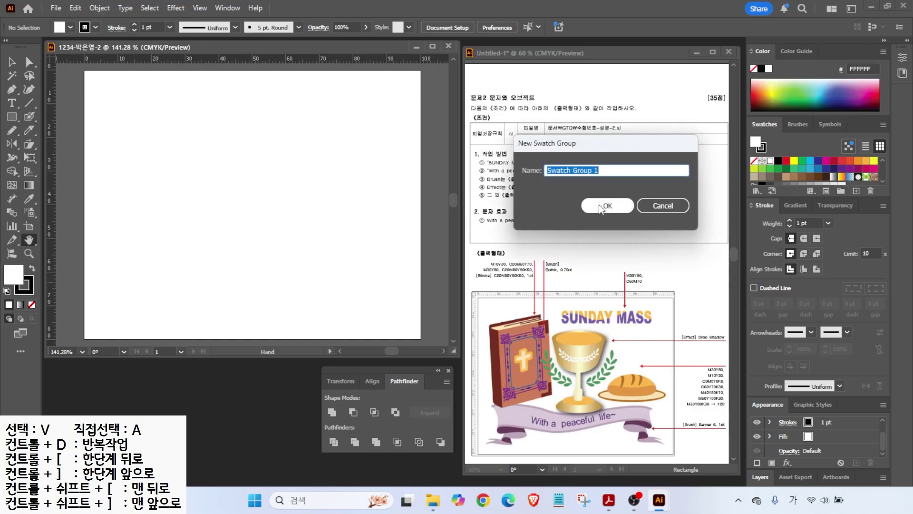
{"action": "left_click", "coordinate": [601, 207]}
{"action": "key", "text": "ctrl"}
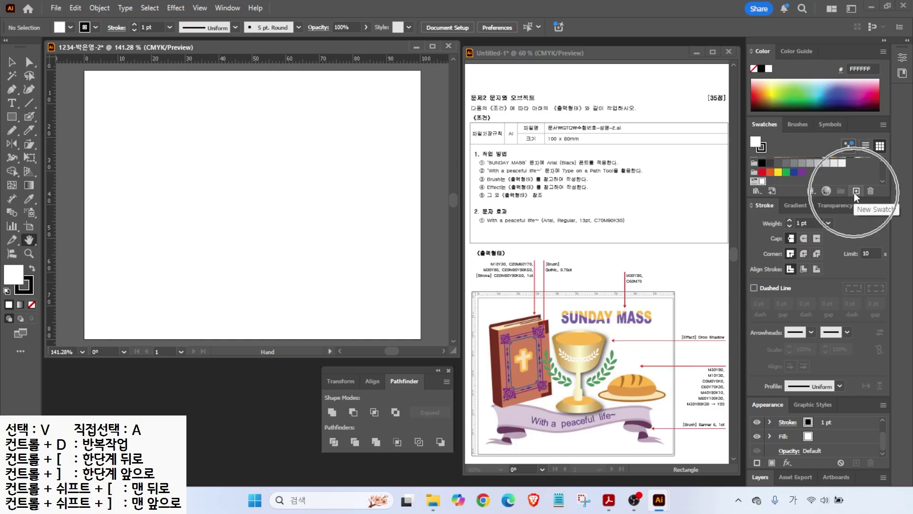
- Add peach (C0 M10 Y30 K0) and terracotta (C20 M60 Y70 K0) swatches
{"action": "left_click", "coordinate": [855, 191]}
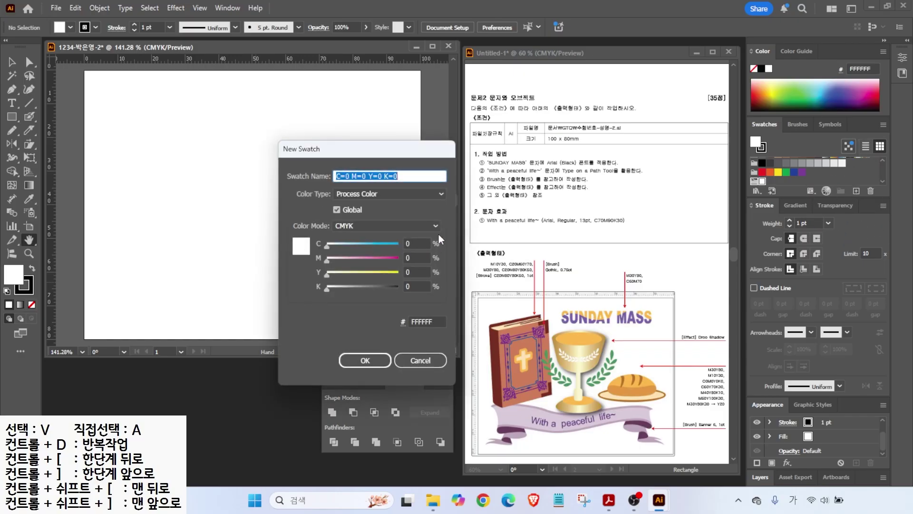
{"action": "left_click", "coordinate": [416, 257]}
{"action": "type", "text": "10"}
{"action": "key", "text": "Tab"}
{"action": "type", "text": "30"}
{"action": "key", "text": "Tab"}
{"action": "key", "text": "Return"}
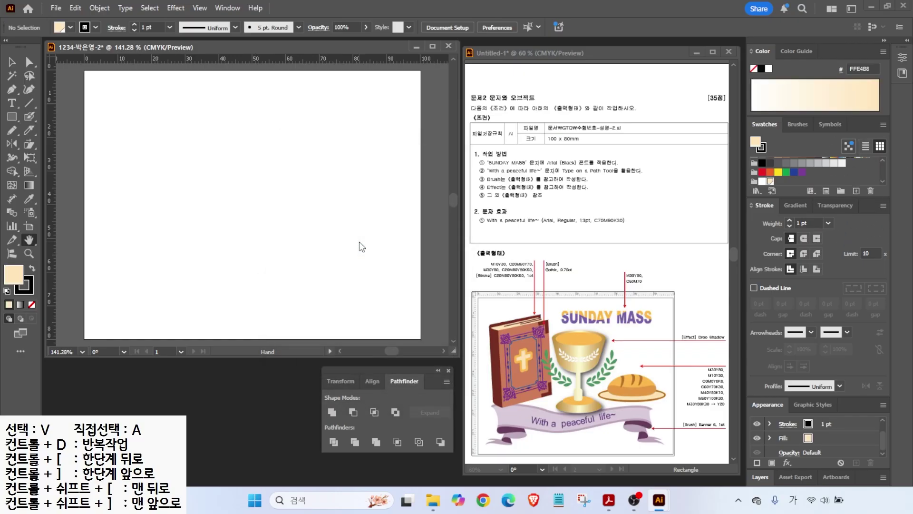
{"action": "left_click", "coordinate": [856, 191]}
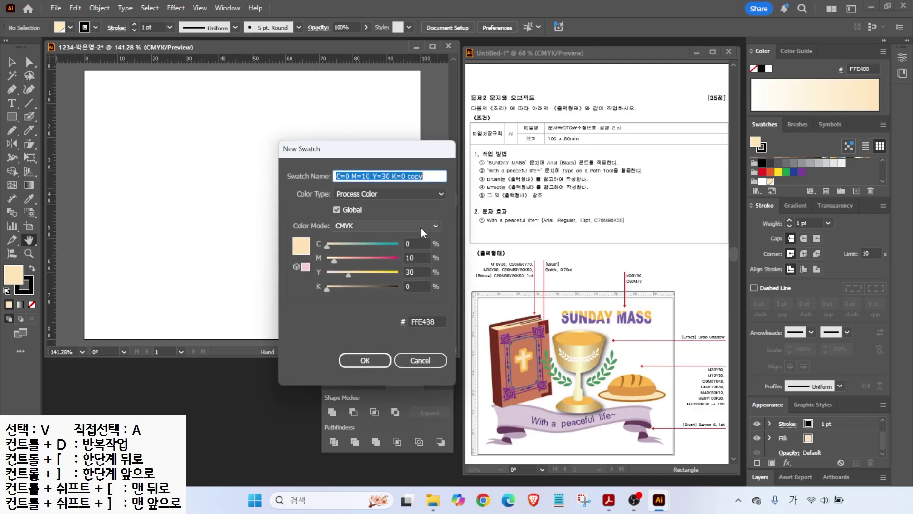
{"action": "key", "text": "Tab"}
{"action": "type", "text": "20"}
{"action": "key", "text": "Tab"}
{"action": "type", "text": "60"}
- Add the yellow-orange and dark red-brown CMYK swatches
{"action": "key", "text": "Tab"}
{"action": "type", "text": "70"}
{"action": "key", "text": "Tab"}
{"action": "key", "text": "Return"}
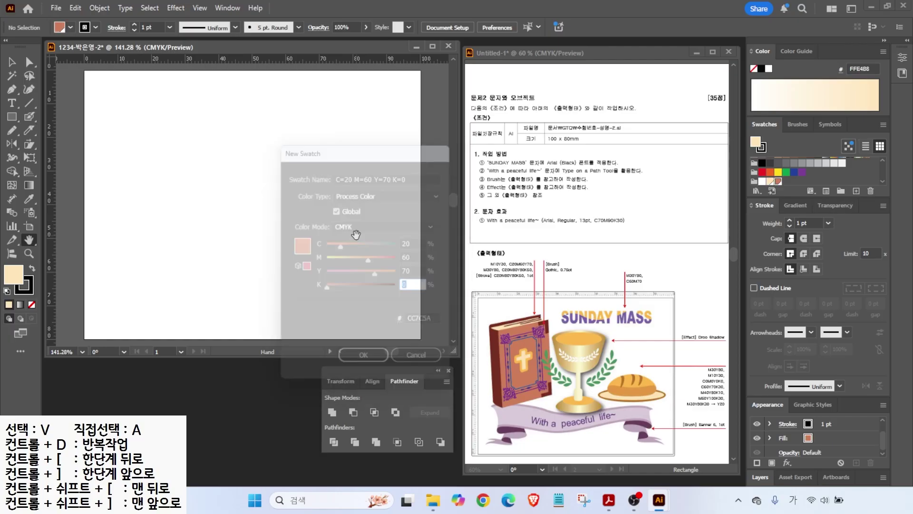
{"action": "left_click", "coordinate": [856, 191]}
{"action": "key", "text": "Tab"}
{"action": "key", "text": "0"}
{"action": "key", "text": "Tab"}
{"action": "type", "text": "30"}
{"action": "key", "text": "Tab"}
{"action": "type", "text": "80"}
{"action": "key", "text": "Return"}
{"action": "left_click", "coordinate": [857, 191]}
{"action": "key", "text": "Tab"}
{"action": "type", "text": "20\t80"}
{"action": "key", "text": "Tab"}
{"action": "key", "text": "Tab"}
{"action": "type", "text": "50"}
{"action": "key", "text": "Return"}
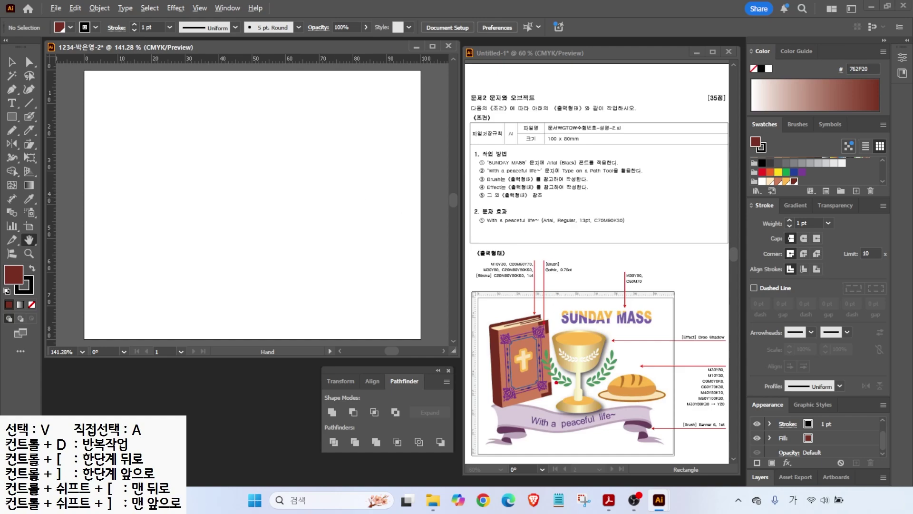
- Drag a vertical and a horizontal guide onto the artboard
{"action": "left_click_drag", "start_coordinate": [556, 403], "coordinate": [555, 247]}
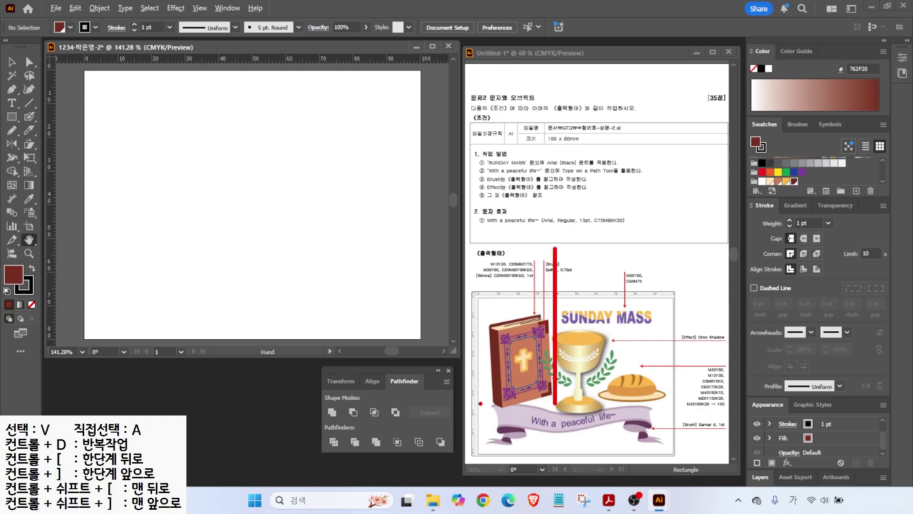
{"action": "left_click_drag", "start_coordinate": [513, 408], "coordinate": [423, 407]}
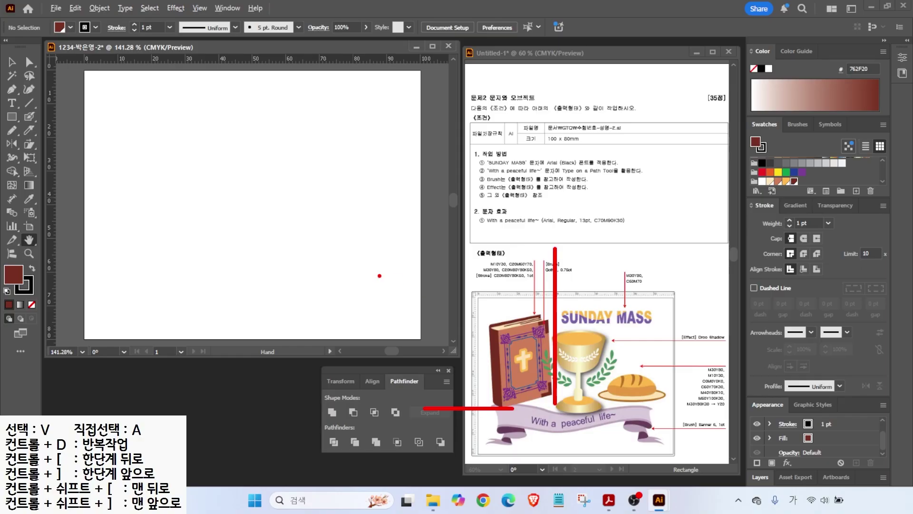
{"action": "key", "text": "Escape"}
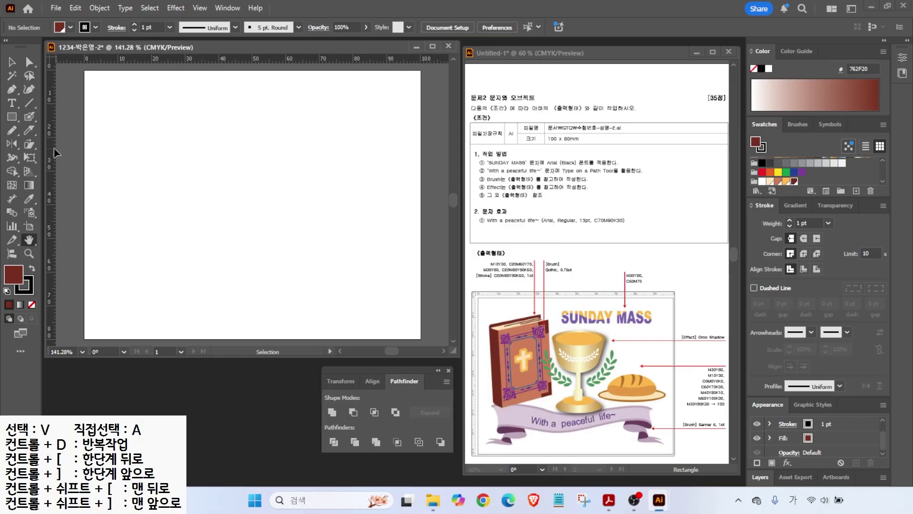
{"action": "mouse_move", "coordinate": [52, 145]}
{"action": "left_mouse_down"}
{"action": "mouse_move", "coordinate": [172, 154]}
{"action": "mouse_move", "coordinate": [217, 169]}
{"action": "left_mouse_up"}
{"action": "left_click_drag", "start_coordinate": [199, 59], "coordinate": [189, 266]}
- Draw the book cover rectangle filled terracotta with no stroke
{"action": "key", "text": "m"}
{"action": "left_click_drag", "start_coordinate": [126, 122], "coordinate": [217, 240]}
{"action": "left_click", "coordinate": [778, 182]}
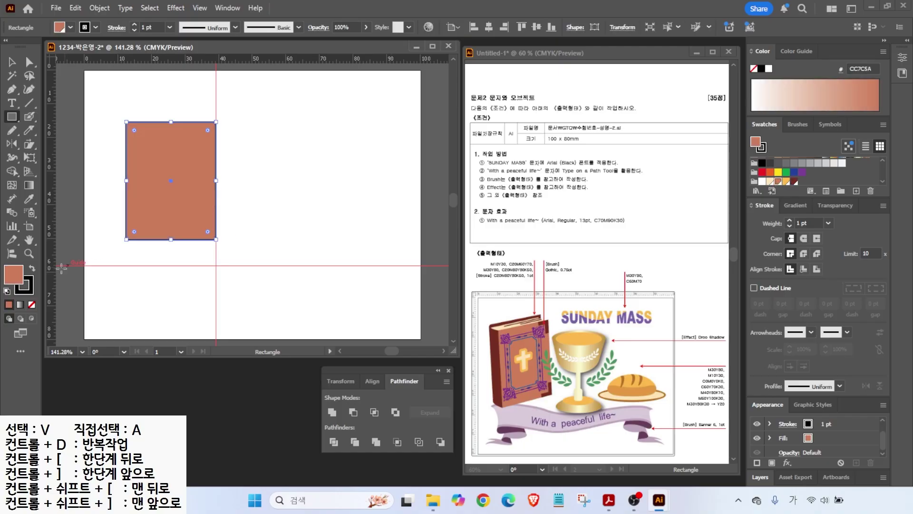
{"action": "left_click", "coordinate": [29, 290]}
{"action": "left_click", "coordinate": [32, 304]}
{"action": "left_click", "coordinate": [13, 274]}
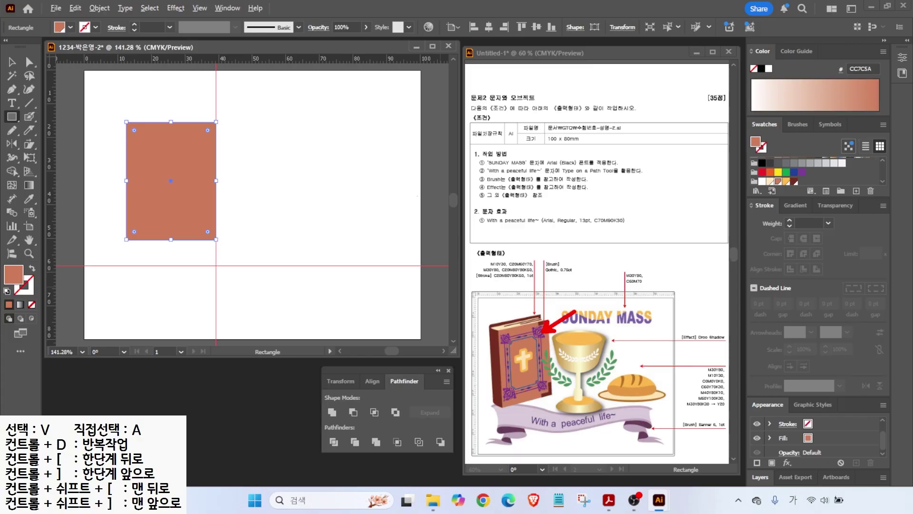
- Draw a small dark brown rectangle at the cover's top-right corner
{"action": "scroll", "coordinate": [157, 121], "scroll_direction": "up", "scroll_amount": 2}
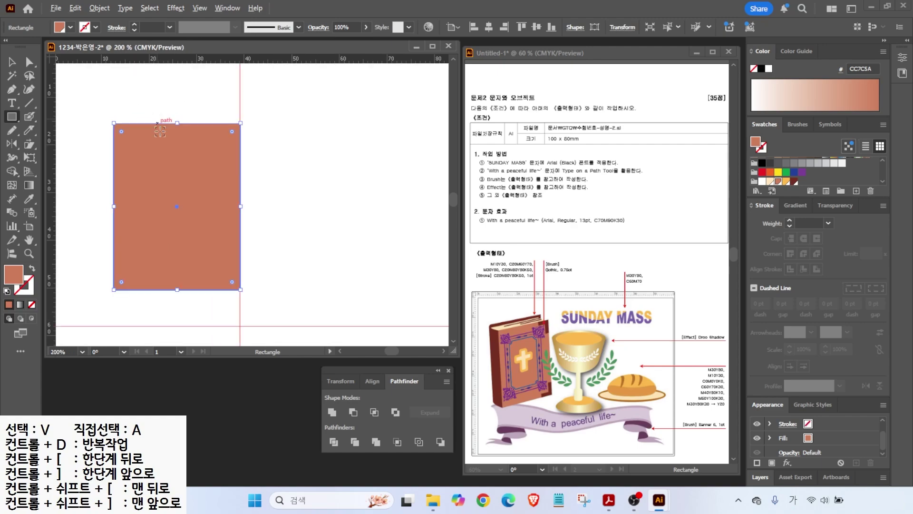
{"action": "mouse_move", "coordinate": [231, 126]}
{"action": "left_mouse_down"}
{"action": "mouse_move", "coordinate": [256, 150]}
{"action": "mouse_move", "coordinate": [268, 139]}
{"action": "mouse_move", "coordinate": [254, 127]}
{"action": "mouse_move", "coordinate": [237, 134]}
{"action": "left_mouse_up"}
{"action": "left_click", "coordinate": [794, 181]}
{"action": "key", "text": "a"}
{"action": "key", "text": "v"}
{"action": "left_click", "coordinate": [280, 158]}
- Resize the vertical and horizontal strips into an L-shaped corner piece
{"action": "left_click_drag", "start_coordinate": [215, 175], "coordinate": [216, 170]}
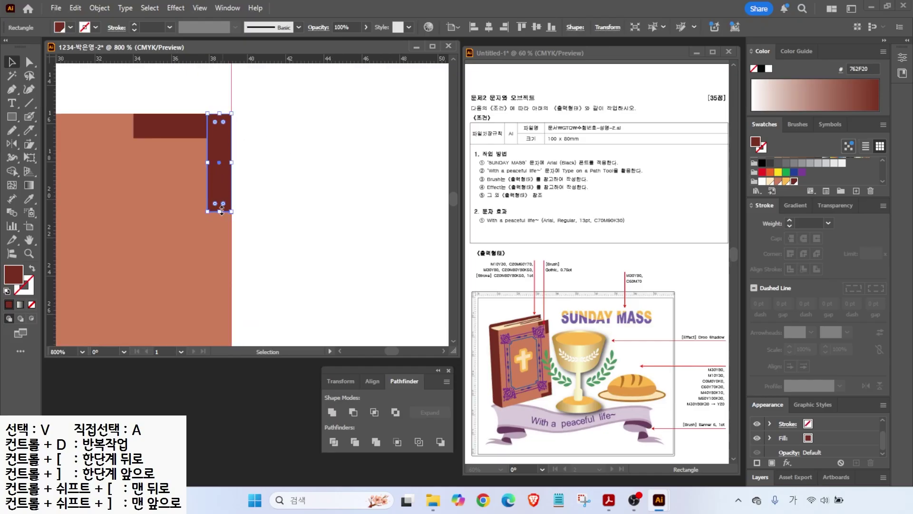
{"action": "left_click_drag", "start_coordinate": [220, 212], "coordinate": [219, 192]}
{"action": "left_click", "coordinate": [145, 126]}
{"action": "left_click_drag", "start_coordinate": [133, 126], "coordinate": [150, 126]}
{"action": "left_click", "coordinate": [250, 147]}
{"action": "scroll", "coordinate": [250, 151], "scroll_direction": "down", "scroll_amount": 3}
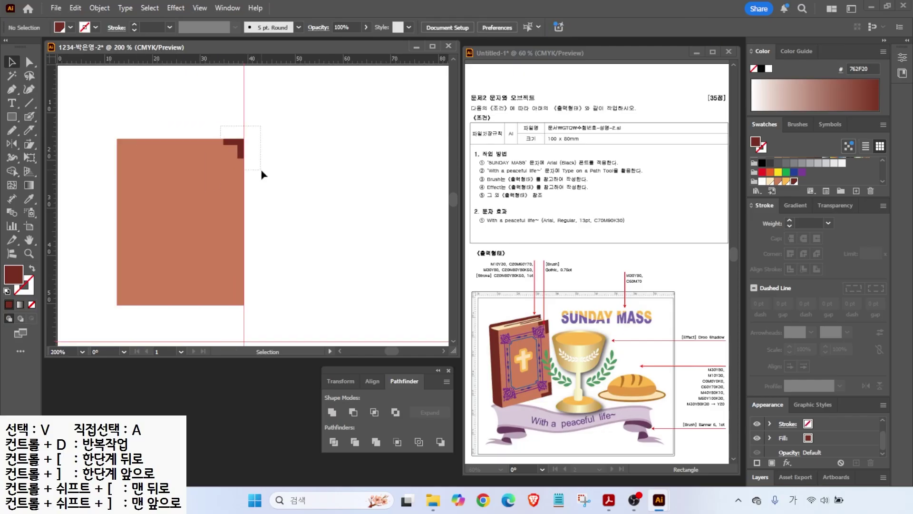
{"action": "left_click", "coordinate": [241, 143]}
- Select the Reflect tool for mirroring the corner piece
{"action": "left_click_drag", "start_coordinate": [98, 220], "coordinate": [293, 219]}
{"action": "mouse_move", "coordinate": [264, 178]}
{"action": "left_mouse_down"}
{"action": "mouse_move", "coordinate": [279, 189]}
{"action": "mouse_move", "coordinate": [275, 274]}
{"action": "left_mouse_up"}
{"action": "mouse_move", "coordinate": [272, 251]}
{"action": "left_mouse_down"}
{"action": "mouse_move", "coordinate": [272, 280]}
{"action": "mouse_move", "coordinate": [303, 281]}
{"action": "left_mouse_up"}
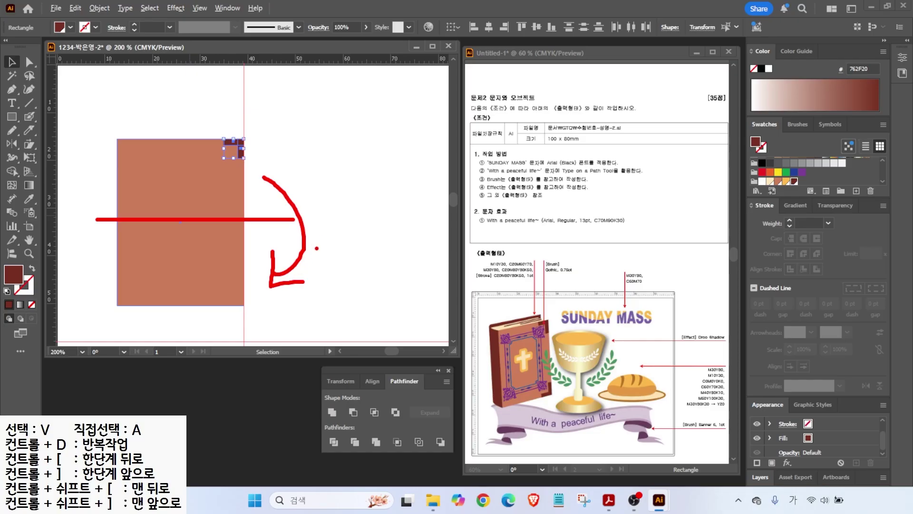
{"action": "key", "text": "Escape"}
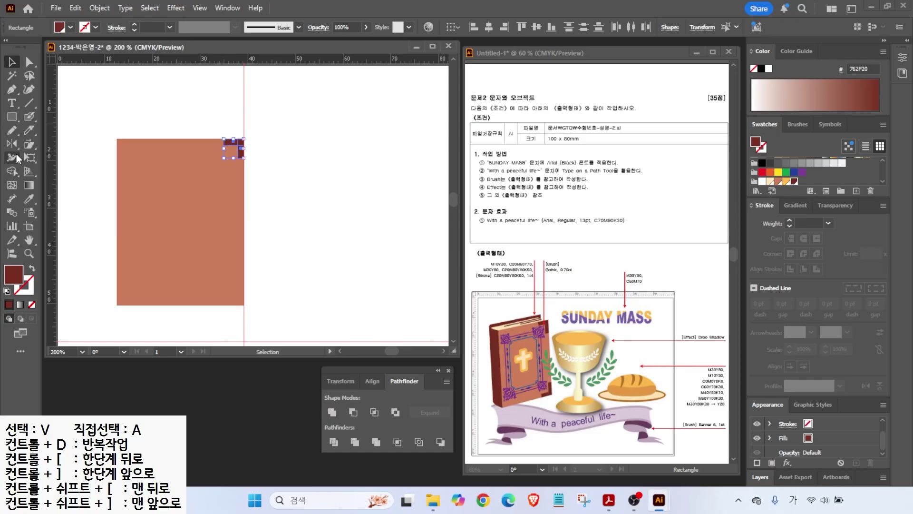
{"action": "left_click", "coordinate": [13, 145]}
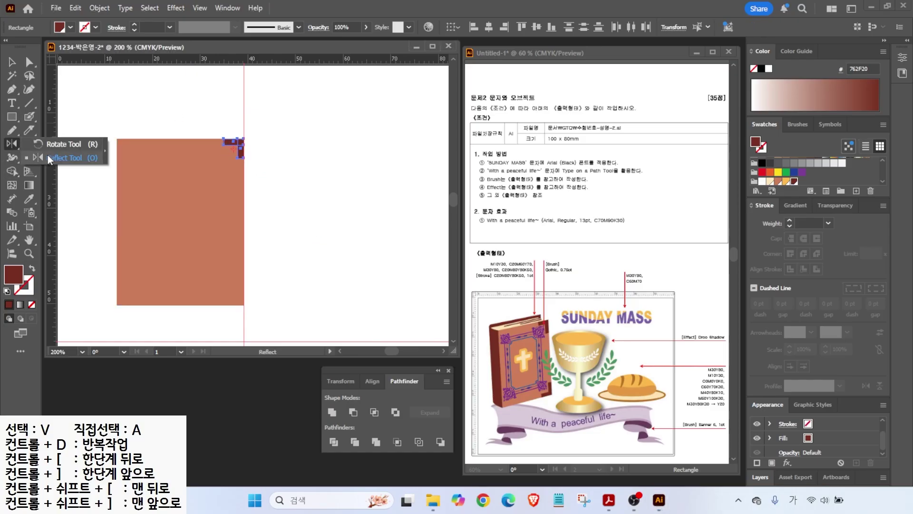
{"action": "left_click", "coordinate": [55, 160]}
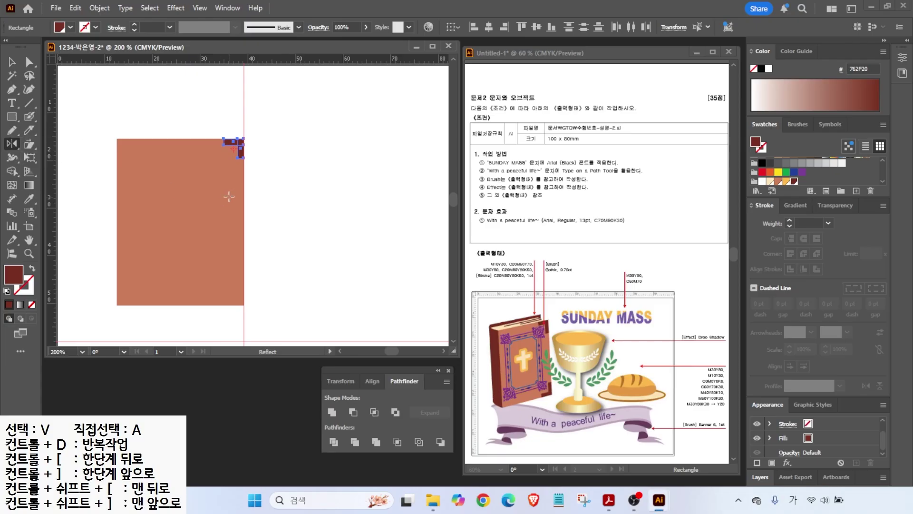
{"action": "left_click_drag", "start_coordinate": [100, 222], "coordinate": [297, 221]}
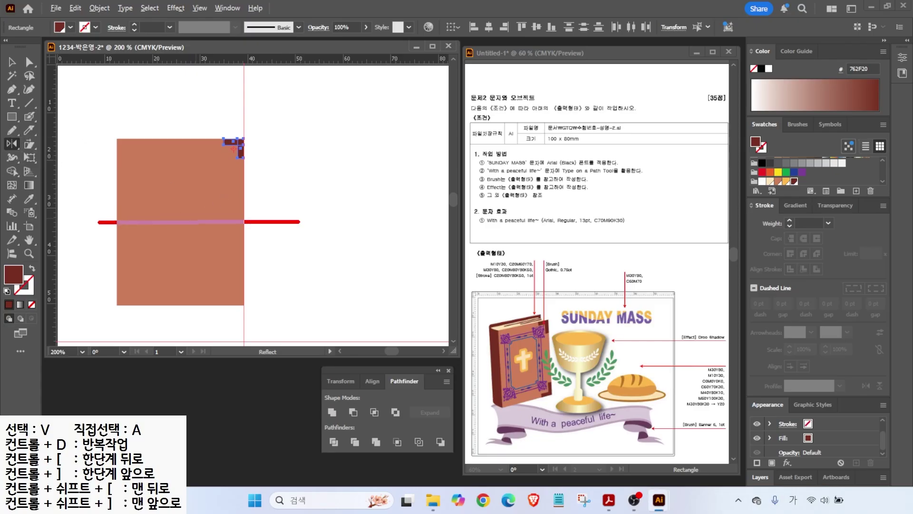
{"action": "key", "text": "Escape"}
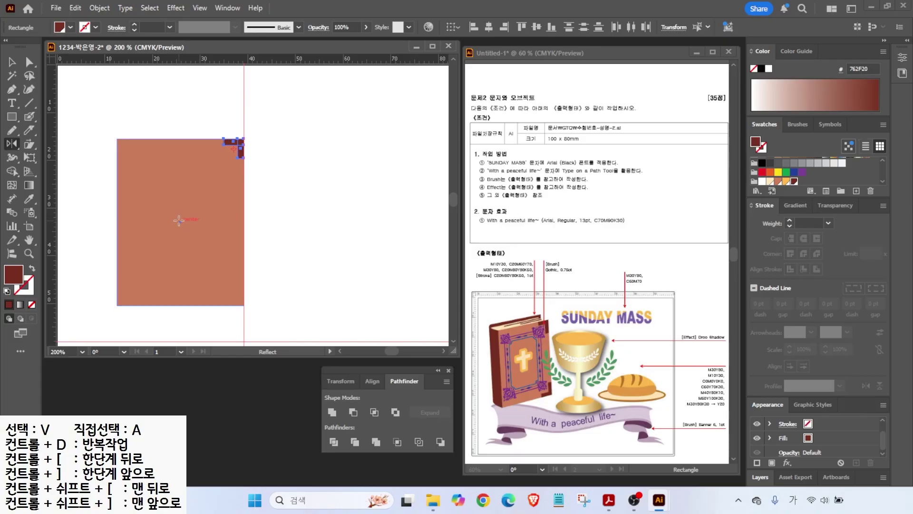
- In Outline view, mirror a copy of the corner piece across the cover's centre
{"action": "left_click", "coordinate": [200, 9]}
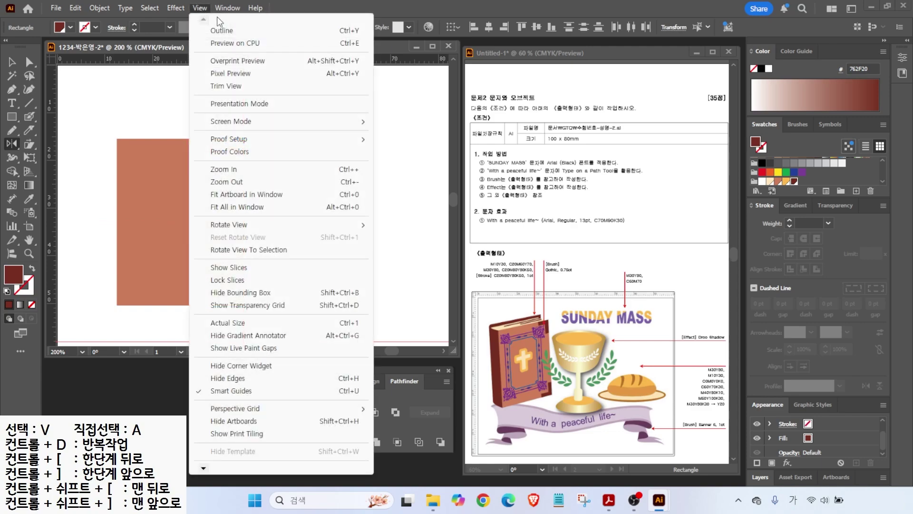
{"action": "left_click", "coordinate": [221, 31]}
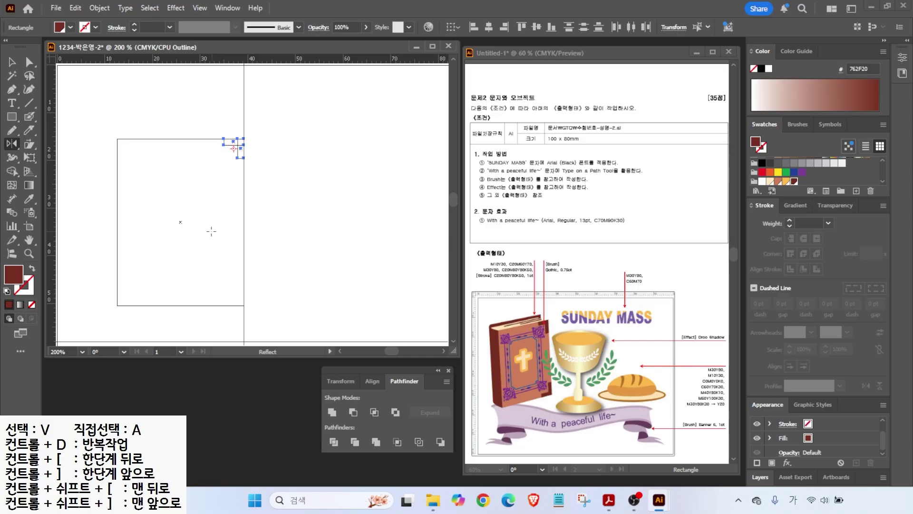
{"action": "left_click", "coordinate": [181, 222], "text": "alt"}
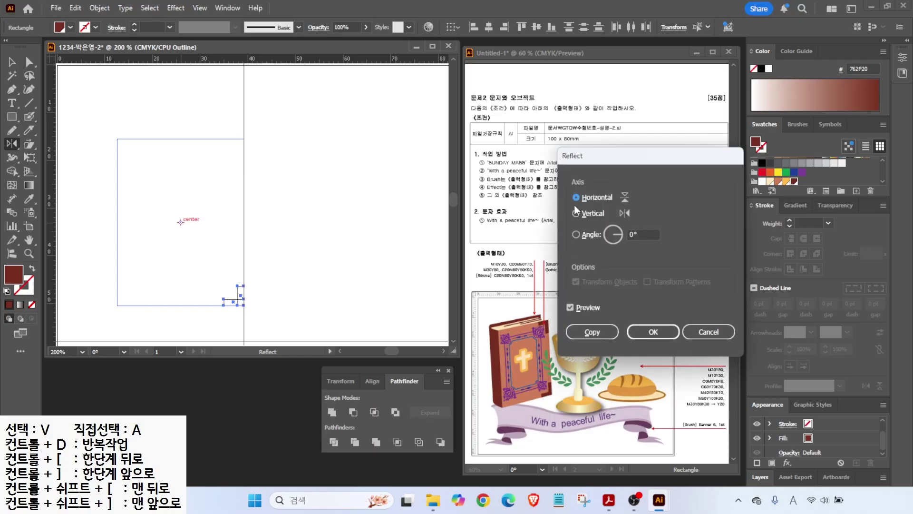
{"action": "left_click", "coordinate": [570, 308]}
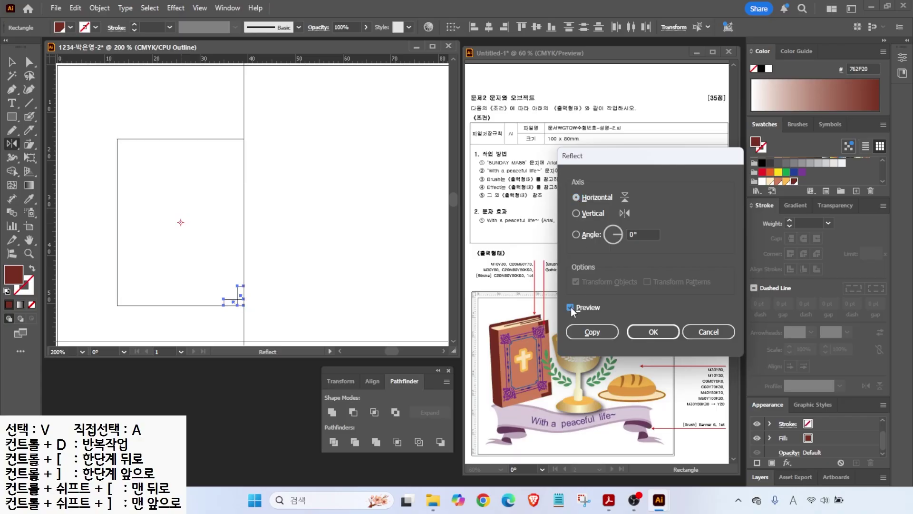
{"action": "left_click", "coordinate": [576, 214]}
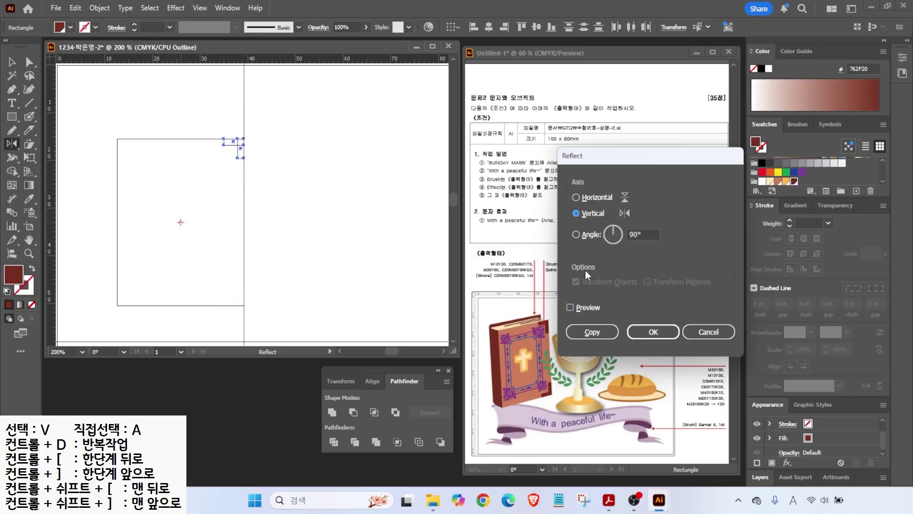
{"action": "left_click", "coordinate": [571, 307]}
{"action": "left_click", "coordinate": [570, 308]}
{"action": "left_click", "coordinate": [570, 307]}
{"action": "left_click", "coordinate": [570, 307]}
{"action": "left_click", "coordinate": [576, 198]}
{"action": "left_click", "coordinate": [592, 332]}
- Return to GPU Preview and deselect everything
{"action": "left_click", "coordinate": [227, 8]}
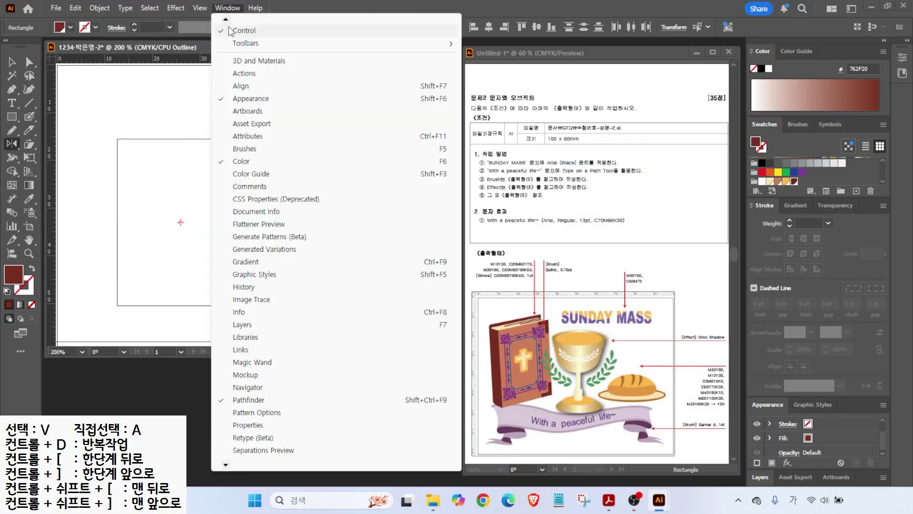
{"action": "mouse_move", "coordinate": [200, 8]}
{"action": "left_click", "coordinate": [227, 30]}
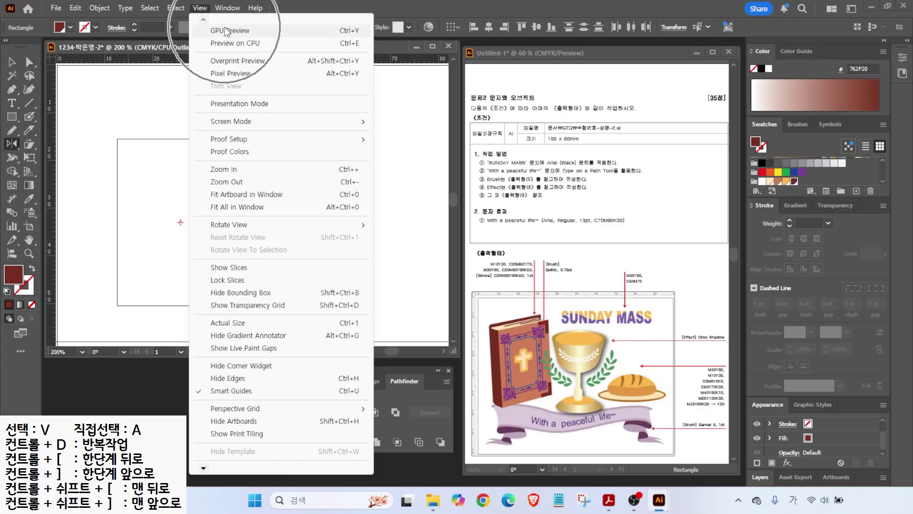
{"action": "left_click", "coordinate": [12, 61]}
{"action": "left_click", "coordinate": [324, 190]}
{"action": "key", "text": "alt+2"}
{"action": "left_click_drag", "start_coordinate": [513, 337], "coordinate": [494, 305]}
{"action": "mouse_move", "coordinate": [574, 275]}
{"action": "left_mouse_down"}
{"action": "mouse_move", "coordinate": [541, 255]}
{"action": "mouse_move", "coordinate": [557, 251]}
{"action": "mouse_move", "coordinate": [577, 279]}
{"action": "left_mouse_up"}
{"action": "key", "text": "Escape"}
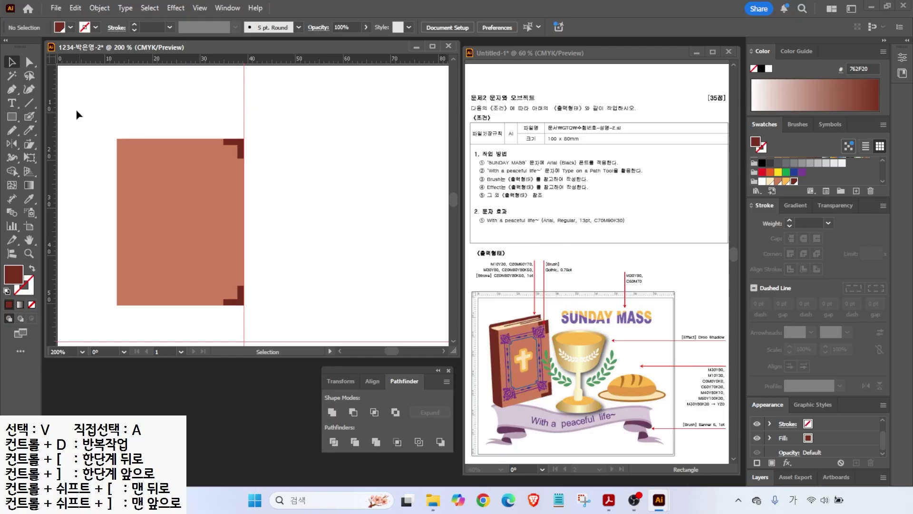
{"action": "left_click", "coordinate": [9, 116]}
- Draw an inner rectangle on the cover as a stroke with no fill
{"action": "mouse_move", "coordinate": [137, 159]}
{"action": "left_mouse_down"}
{"action": "mouse_move", "coordinate": [228, 285]}
{"action": "mouse_move", "coordinate": [224, 279]}
{"action": "left_mouse_up"}
{"action": "left_click", "coordinate": [32, 268]}
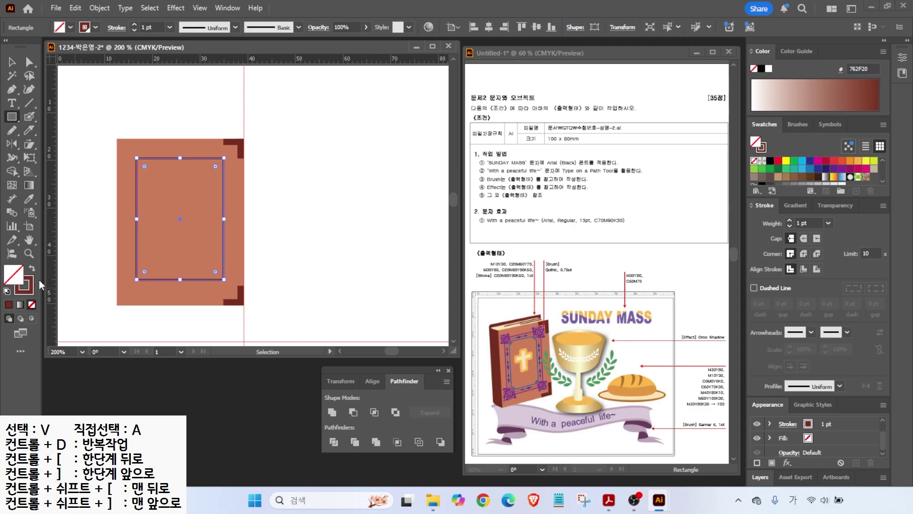
{"action": "left_click_drag", "start_coordinate": [803, 141], "coordinate": [814, 108]}
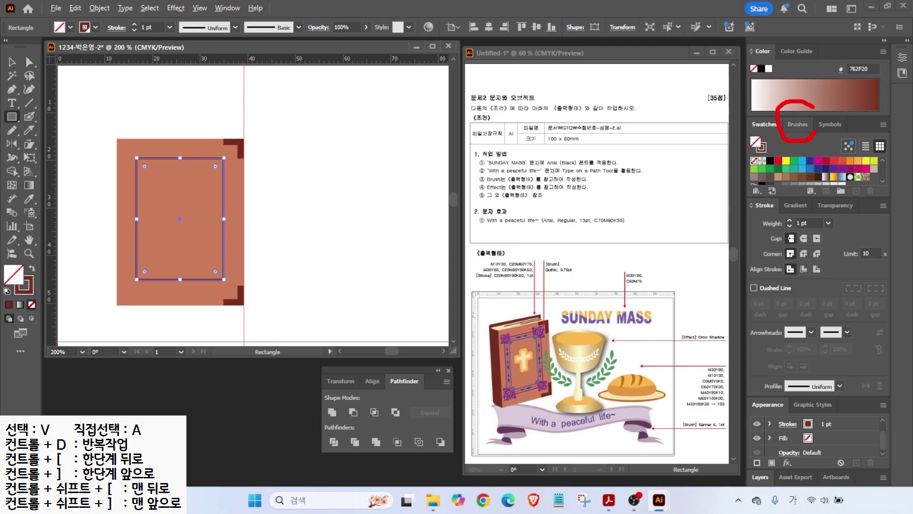
{"action": "left_click", "coordinate": [798, 125]}
{"action": "left_click_drag", "start_coordinate": [882, 153], "coordinate": [875, 178]}
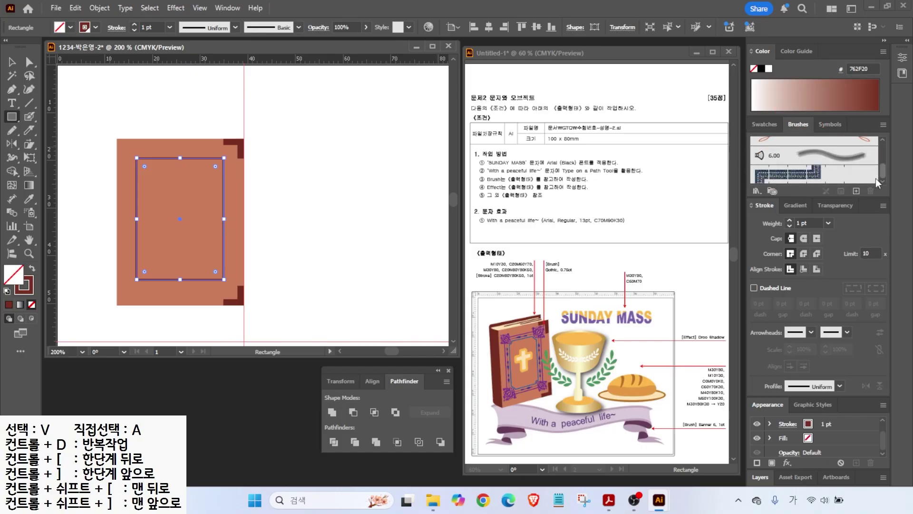
- Apply the purple ornamental brush from the Borders_Decorative library to the rectangle
{"action": "left_click", "coordinate": [756, 191]}
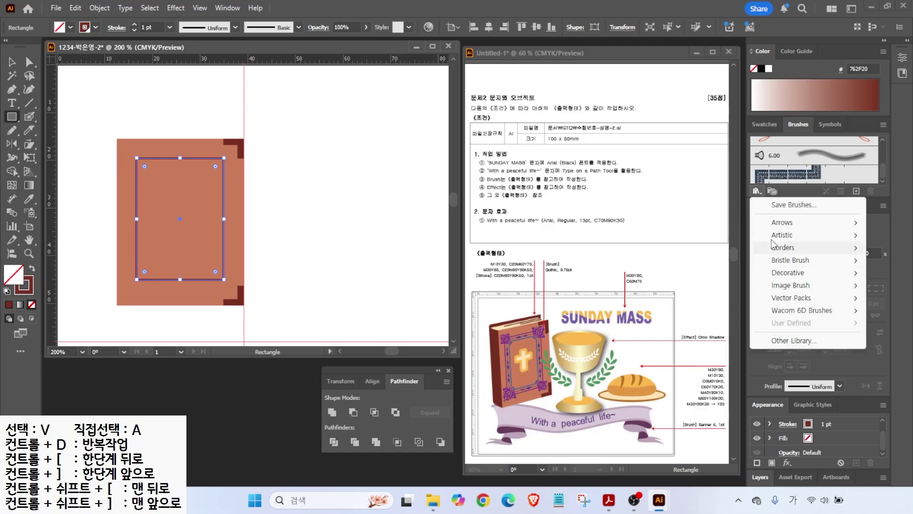
{"action": "mouse_move", "coordinate": [793, 235]}
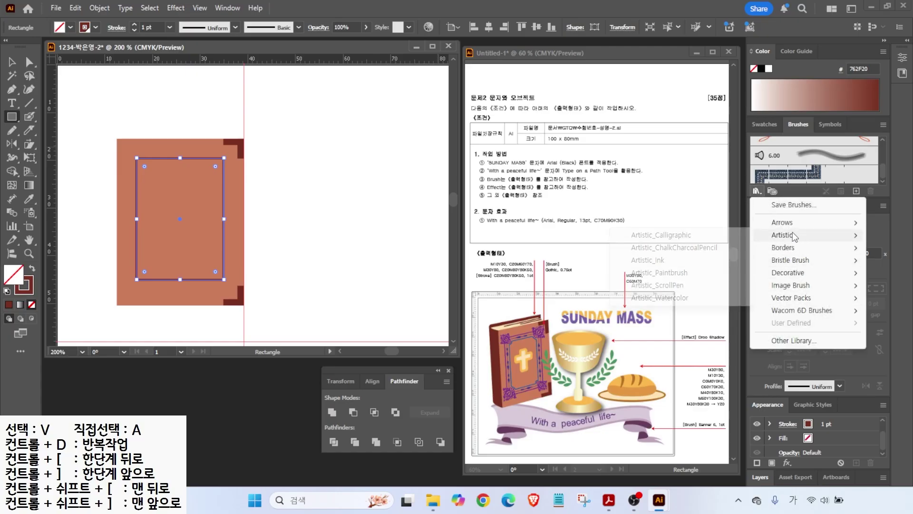
{"action": "left_click", "coordinate": [635, 235]}
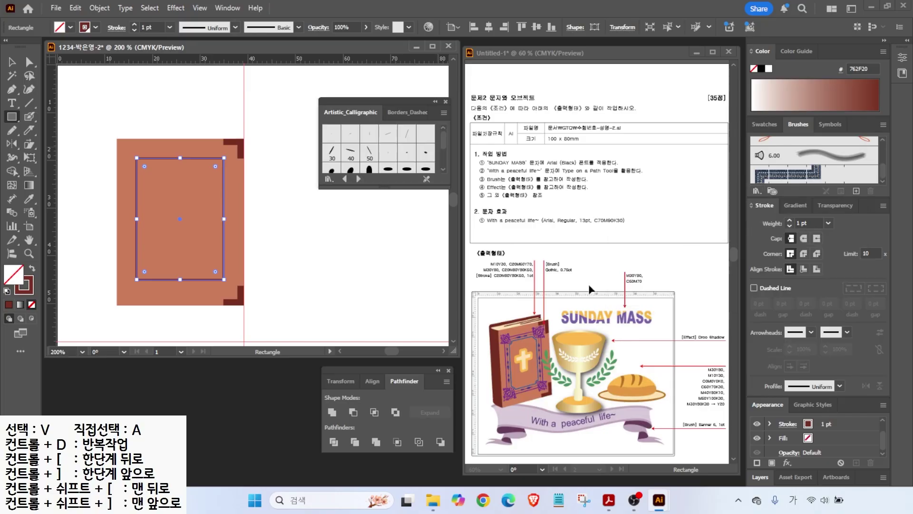
{"action": "left_click_drag", "start_coordinate": [376, 189], "coordinate": [399, 349]}
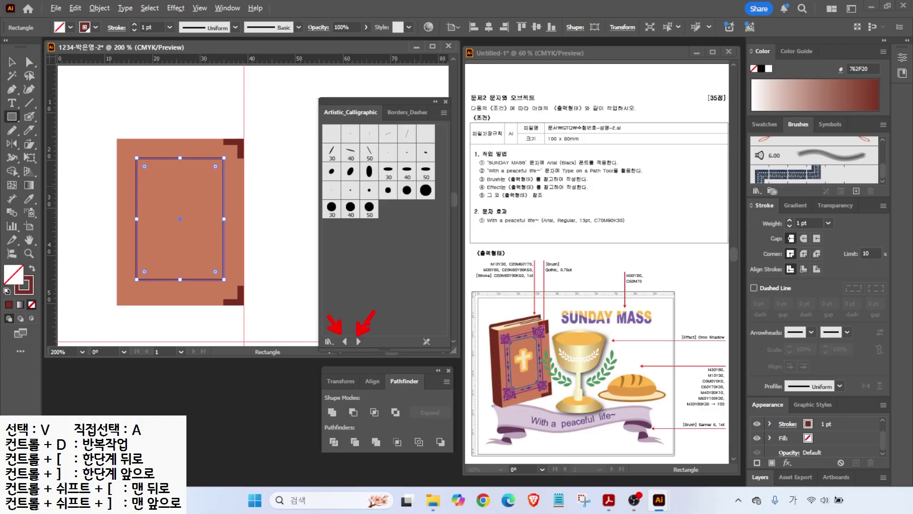
{"action": "left_click", "coordinate": [359, 342]}
{"action": "left_click", "coordinate": [358, 341]}
{"action": "left_click", "coordinate": [358, 342]}
{"action": "left_click", "coordinate": [359, 341]}
{"action": "left_click", "coordinate": [358, 341]}
{"action": "left_click", "coordinate": [358, 341]}
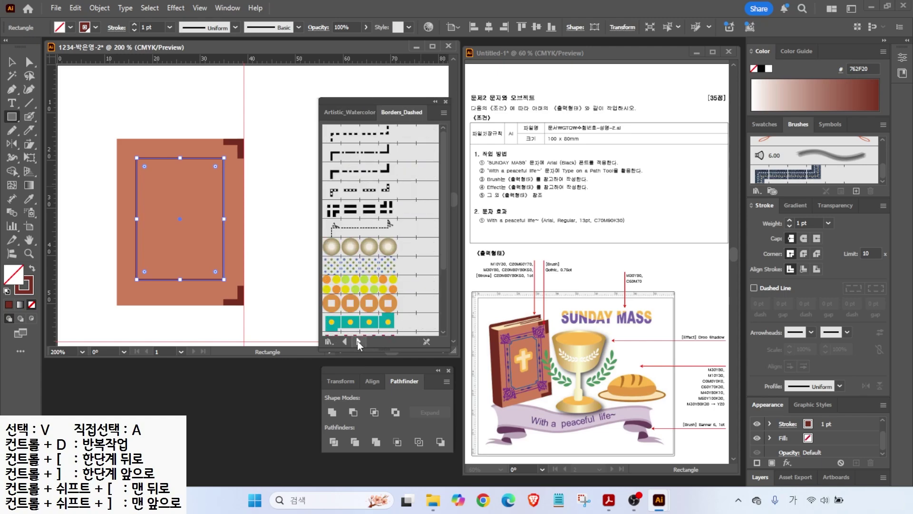
{"action": "scroll", "coordinate": [379, 312], "scroll_direction": "down", "scroll_amount": 5}
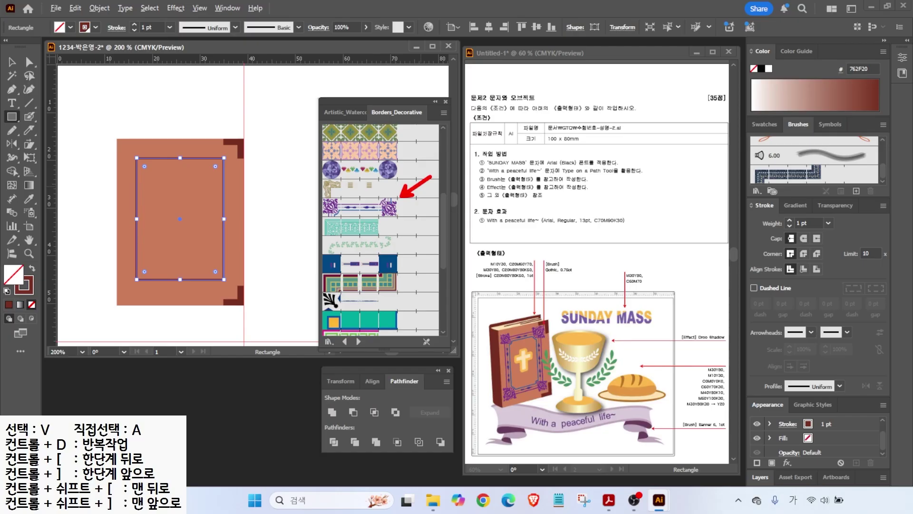
{"action": "left_click", "coordinate": [388, 208]}
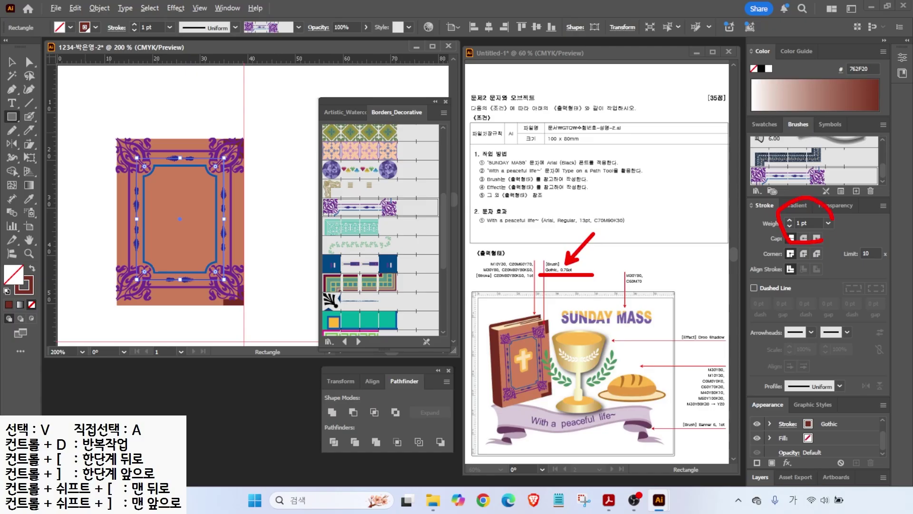
- Set the border's stroke weight to 0.75 pt and close the brush library
{"action": "left_click", "coordinate": [828, 223]}
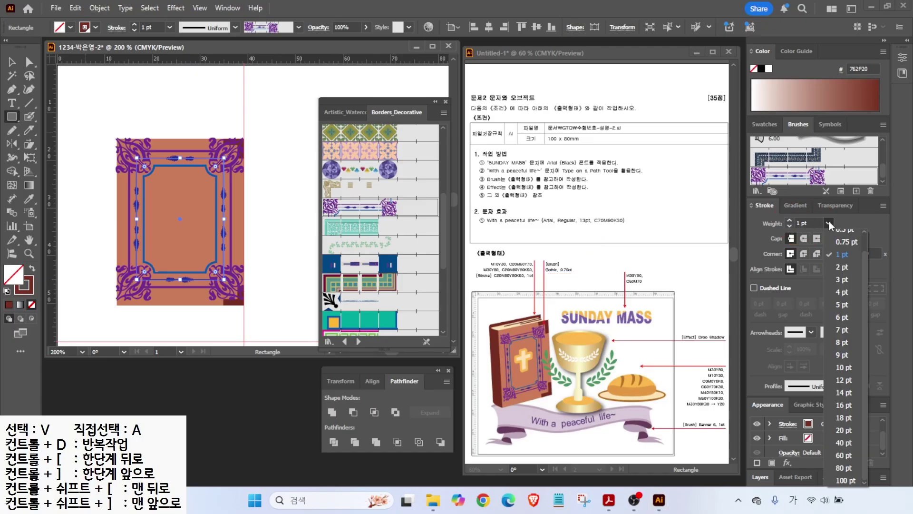
{"action": "left_click", "coordinate": [846, 242]}
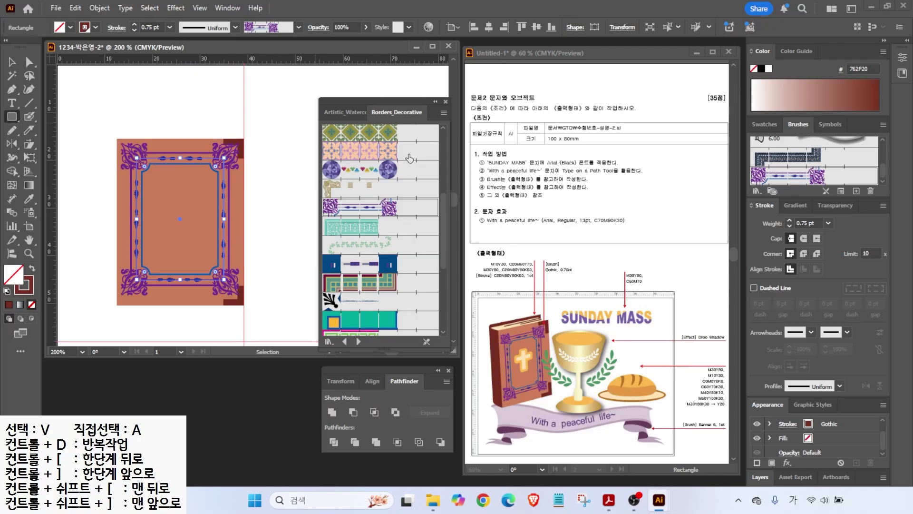
{"action": "left_click", "coordinate": [445, 101]}
- Move and enlarge the decorative frame to fill most of the cover
{"action": "left_click", "coordinate": [12, 62]}
{"action": "left_click_drag", "start_coordinate": [224, 157], "coordinate": [203, 173]}
{"action": "key", "text": "ctrl+z"}
{"action": "left_click_drag", "start_coordinate": [155, 189], "coordinate": [161, 165]}
{"action": "left_click_drag", "start_coordinate": [216, 263], "coordinate": [228, 285]}
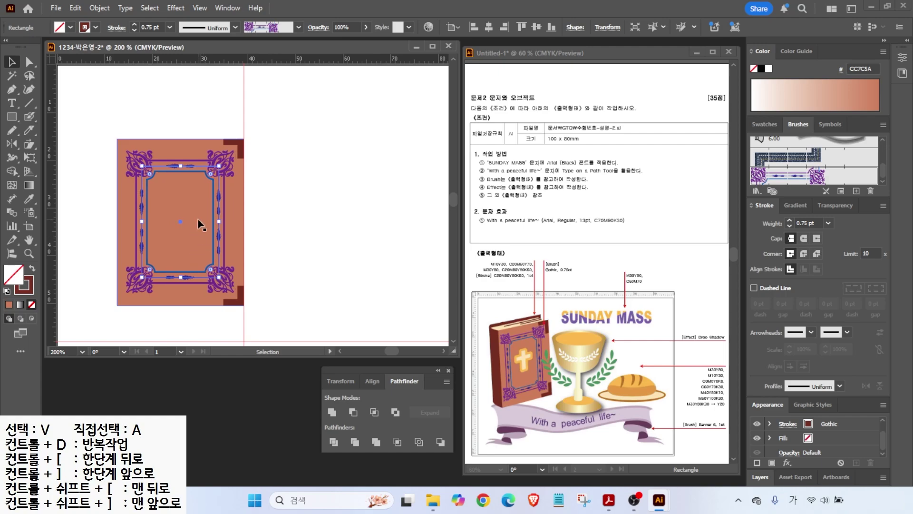
{"action": "key", "text": "ctrl+shift+a"}
- Draw a rounded bar across the middle of the decorative frame
{"action": "key", "text": "m"}
{"action": "left_click", "coordinate": [7, 291]}
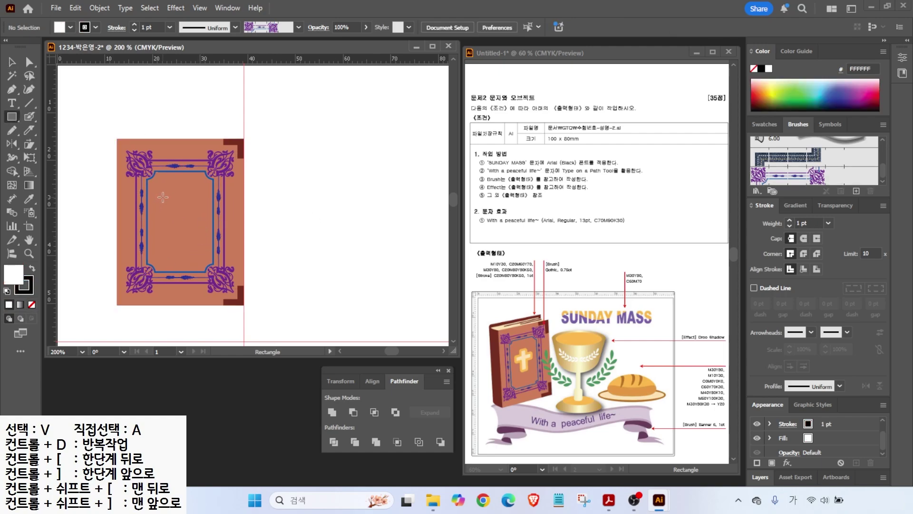
{"action": "left_click_drag", "start_coordinate": [162, 199], "coordinate": [204, 217]}
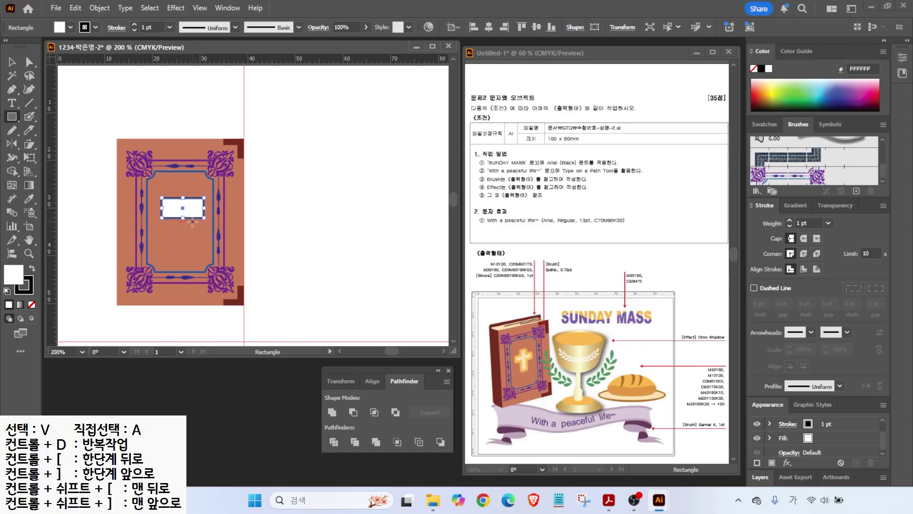
{"action": "key", "text": "ctrl+z"}
{"action": "left_click_drag", "start_coordinate": [8, 120], "coordinate": [67, 131]}
{"action": "left_click_drag", "start_coordinate": [157, 208], "coordinate": [200, 224]}
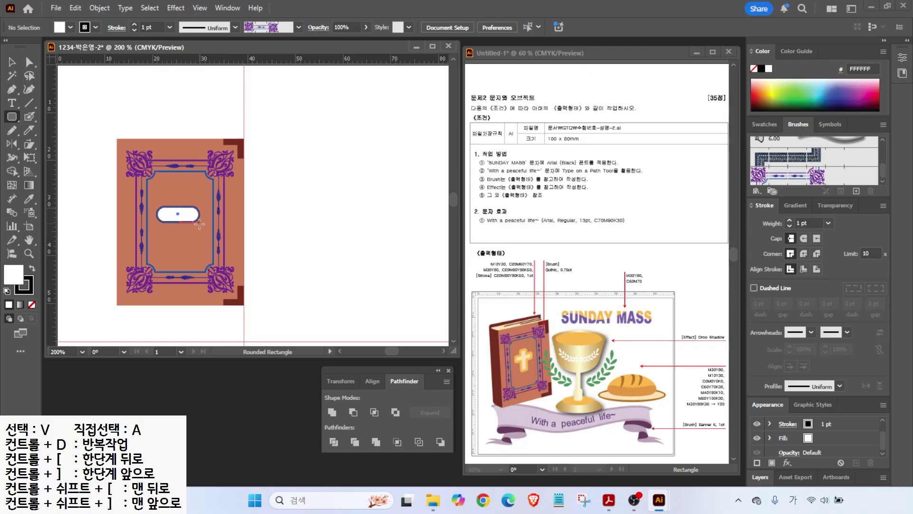
{"action": "key", "text": "Down"}
{"action": "key", "text": "Down"}
{"action": "key", "text": "Down"}
{"action": "key", "text": "Down"}
{"action": "key", "text": "Down"}
{"action": "key", "text": "Down"}
{"action": "left_click_drag", "start_coordinate": [199, 224], "coordinate": [199, 223]}
{"action": "left_click_drag", "start_coordinate": [199, 224], "coordinate": [204, 222]}
- Fill the rounded bar orange and remove its stroke
{"action": "left_click", "coordinate": [764, 125]}
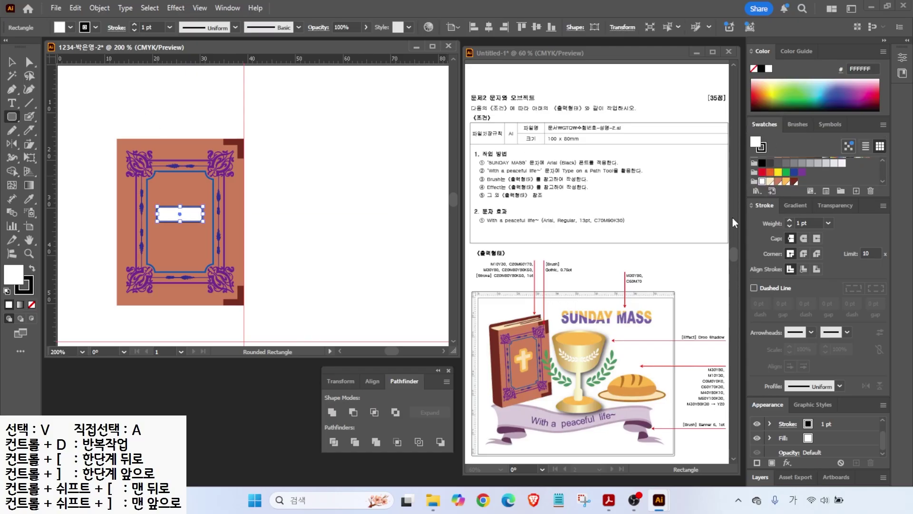
{"action": "left_click", "coordinate": [786, 184]}
{"action": "left_click", "coordinate": [7, 292]}
{"action": "key", "text": "ctrl+z"}
{"action": "key", "text": "v"}
{"action": "left_click", "coordinate": [30, 289]}
{"action": "left_click", "coordinate": [32, 305]}
{"action": "scroll", "coordinate": [204, 218], "scroll_direction": "up", "scroll_amount": 2}
- Duplicate the orange bar, rotate the copy vertical, and size and position both bars into a cross
{"action": "mouse_move", "coordinate": [175, 212]}
{"action": "left_mouse_down"}
{"action": "mouse_move", "coordinate": [185, 172]}
{"action": "mouse_move", "coordinate": [183, 218]}
{"action": "left_mouse_up"}
{"action": "left_click_drag", "start_coordinate": [168, 154], "coordinate": [159, 200]}
{"action": "left_click_drag", "start_coordinate": [155, 262], "coordinate": [156, 297]}
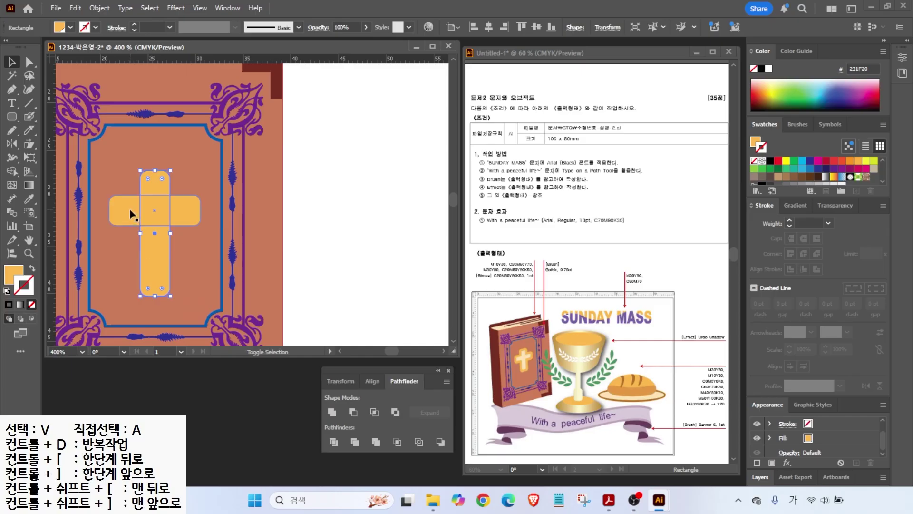
{"action": "left_click", "coordinate": [131, 212], "text": "shift"}
{"action": "left_click_drag", "start_coordinate": [157, 217], "coordinate": [157, 199]}
{"action": "left_click", "coordinate": [157, 198]}
{"action": "left_click_drag", "start_coordinate": [156, 278], "coordinate": [156, 263]}
- Unite the two orange bars into a single cross shape with Pathfinder
{"action": "left_click", "coordinate": [135, 193], "text": "shift"}
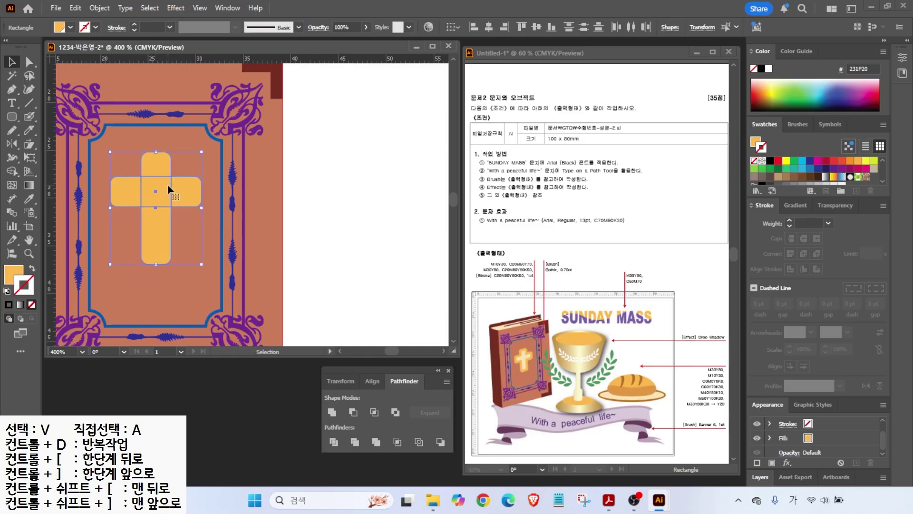
{"action": "key", "text": "ctrl"}
{"action": "key", "text": "ctrl"}
{"action": "left_click", "coordinate": [332, 412]}
{"action": "key", "text": "ctrl"}
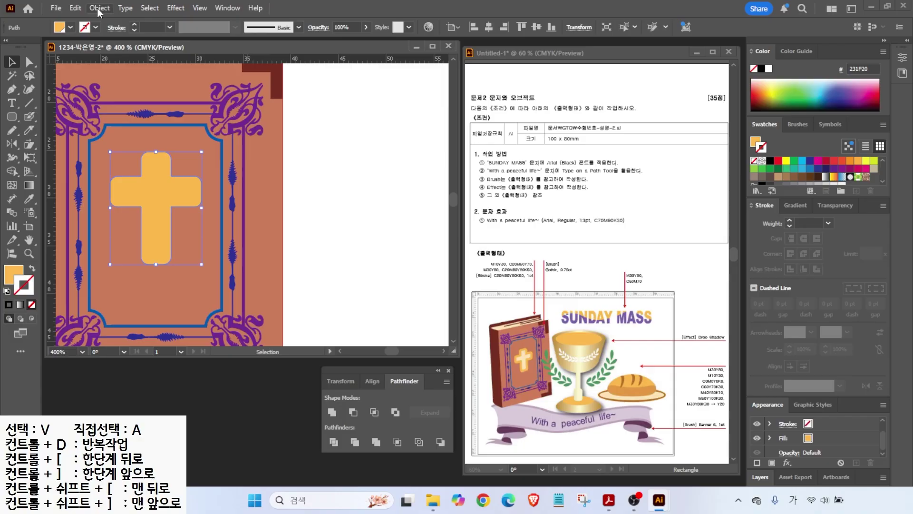
- Open Object > Path > Offset Path on the cross and preview a -1 mm offset
{"action": "left_click", "coordinate": [98, 8]}
{"action": "mouse_move", "coordinate": [187, 332]}
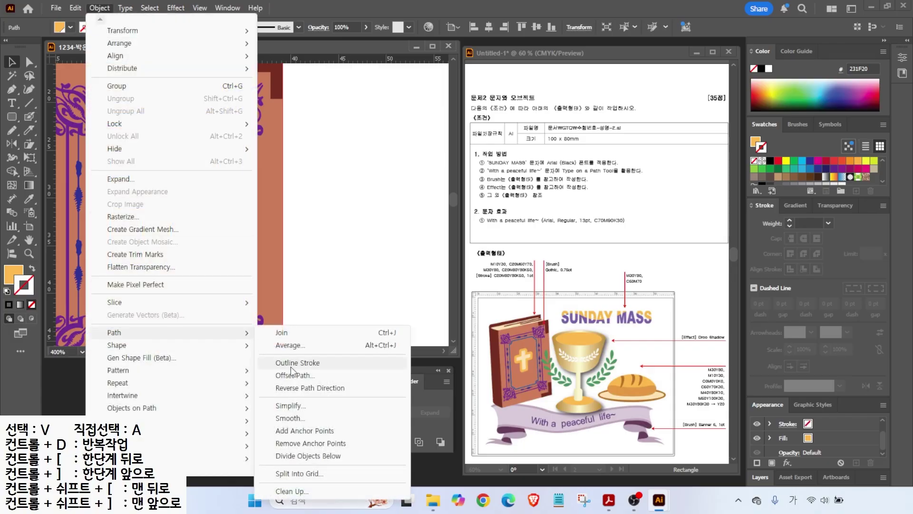
{"action": "left_click", "coordinate": [295, 376]}
{"action": "type", "text": "-1"}
{"action": "left_click", "coordinate": [505, 286]}
{"action": "left_click", "coordinate": [504, 287]}
{"action": "left_click", "coordinate": [504, 287]}
{"action": "left_click", "coordinate": [504, 286]}
- Try a -0.5 mm offset, then settle on -0.7 mm and apply it as the inner cross
{"action": "key", "text": "shift+Tab"}
{"action": "key", "text": "shift+Tab"}
{"action": "key", "text": "shift+Tab"}
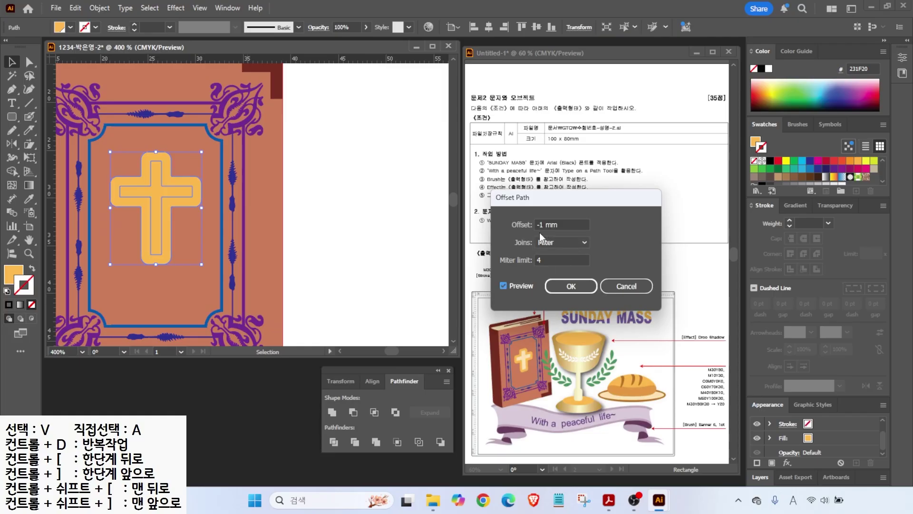
{"action": "type", "text": "-0.5"}
{"action": "left_click", "coordinate": [504, 287]}
{"action": "left_click", "coordinate": [503, 287]}
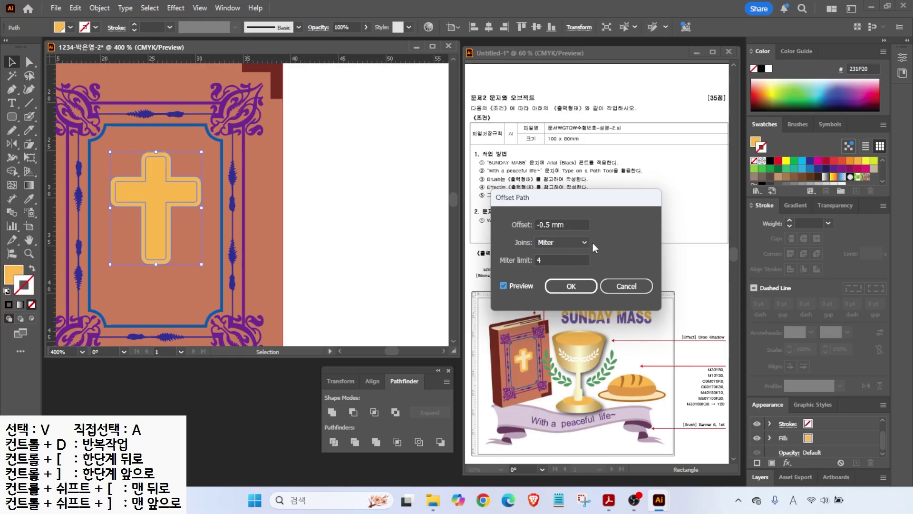
{"action": "key", "text": "shift+Tab"}
{"action": "key", "text": "shift+Tab"}
{"action": "key", "text": "shift+Tab"}
{"action": "type", "text": "-0.7"}
{"action": "key", "text": "Tab"}
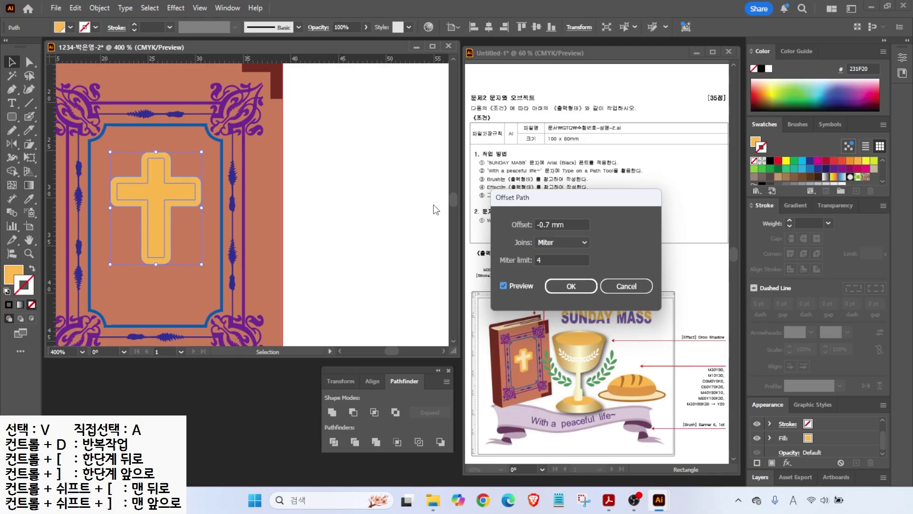
{"action": "left_click", "coordinate": [566, 287]}
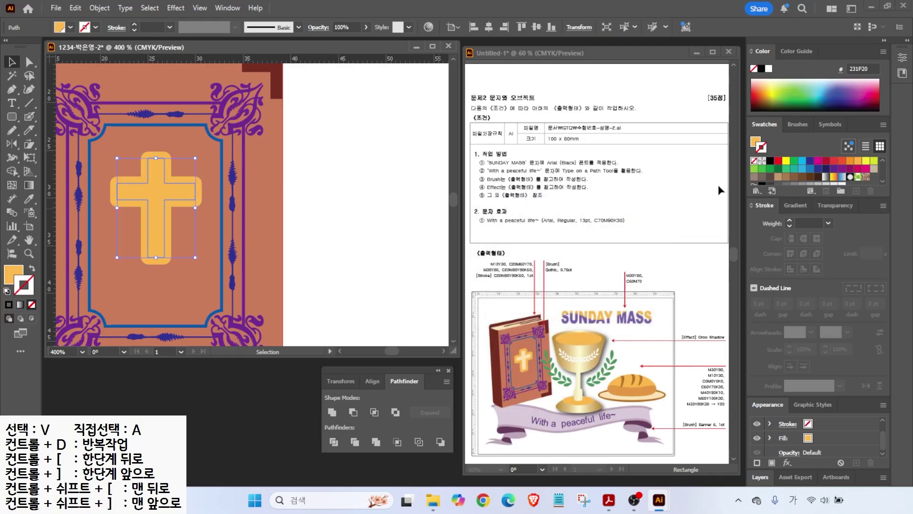
- Fill the inner cross cream with no stroke, then deselect and zoom out to the cover
{"action": "scroll", "coordinate": [809, 180], "scroll_direction": "down", "scroll_amount": 3}
{"action": "left_click", "coordinate": [767, 179]}
{"action": "left_click", "coordinate": [32, 270]}
{"action": "left_click", "coordinate": [32, 304]}
{"action": "key", "text": "ctrl+shift+a"}
{"action": "key", "text": "ctrl+minus"}
{"action": "key", "text": "ctrl+minus"}
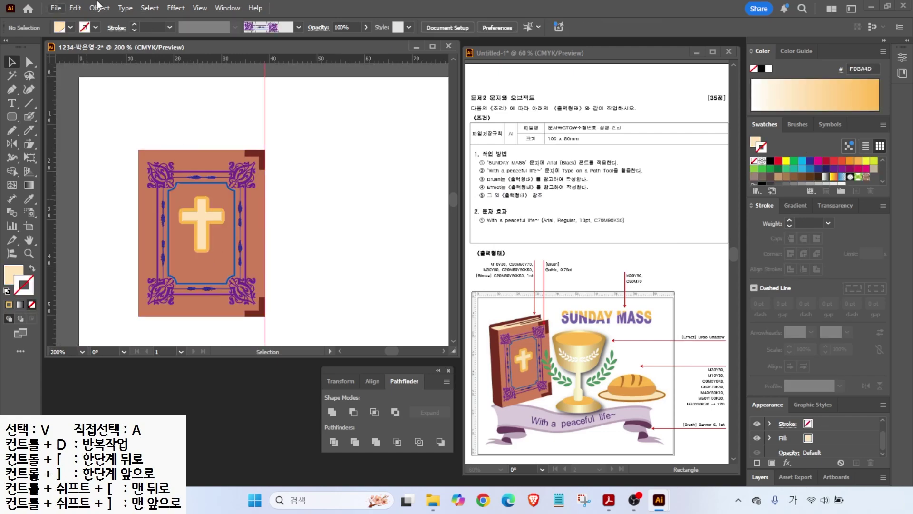
- Try shearing the book cover on its own, then undo the slant
{"action": "left_click_drag", "start_coordinate": [230, 223], "coordinate": [245, 218]}
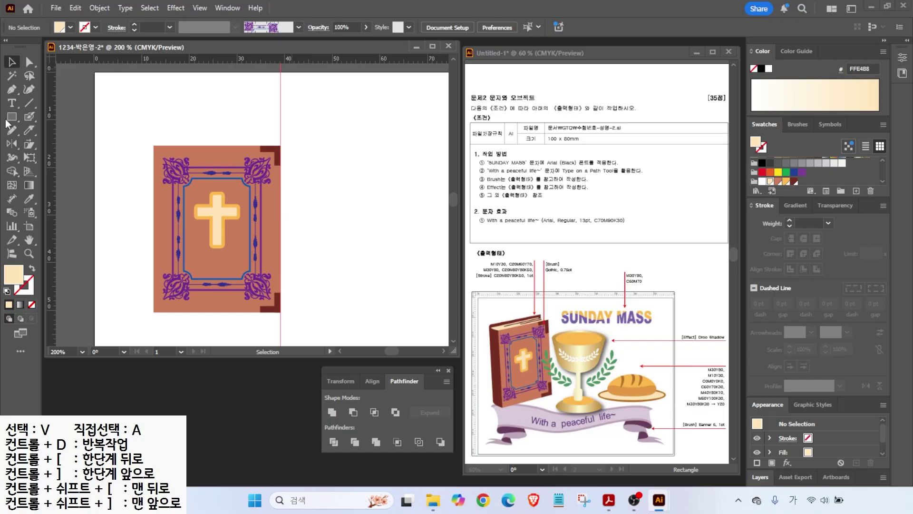
{"action": "left_click_drag", "start_coordinate": [30, 146], "coordinate": [67, 156]}
{"action": "key", "text": "v"}
{"action": "left_click", "coordinate": [161, 175]}
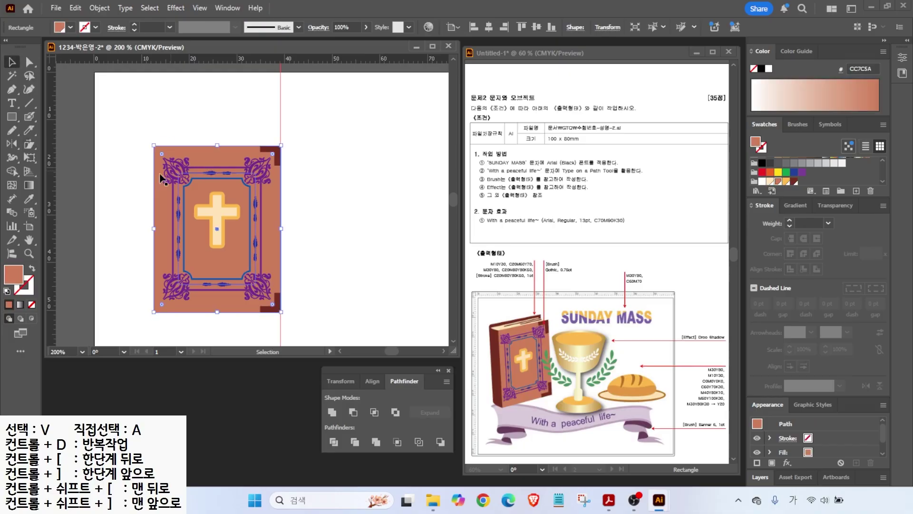
{"action": "left_click", "coordinate": [28, 144]}
{"action": "left_click_drag", "start_coordinate": [281, 146], "coordinate": [270, 139]}
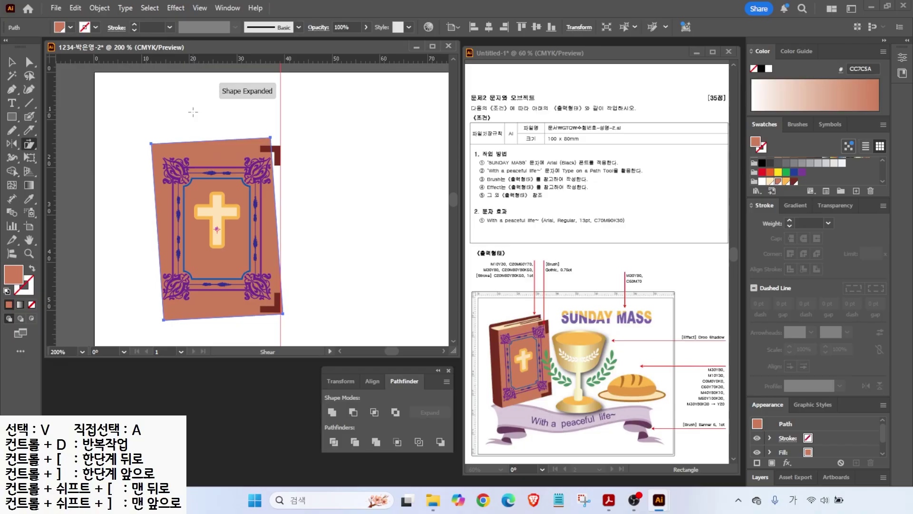
{"action": "key", "text": "ctrl+z"}
{"action": "key", "text": "v"}
- Group the cover with its cross and frame, shear the group into a slant, and deselect
{"action": "left_click_drag", "start_coordinate": [121, 114], "coordinate": [305, 317]}
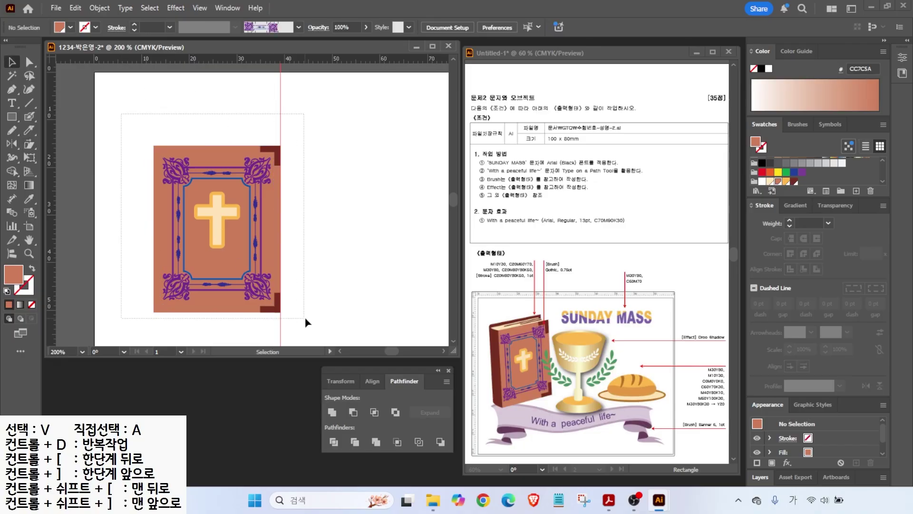
{"action": "right_click", "coordinate": [199, 216]}
{"action": "left_click", "coordinate": [230, 227]}
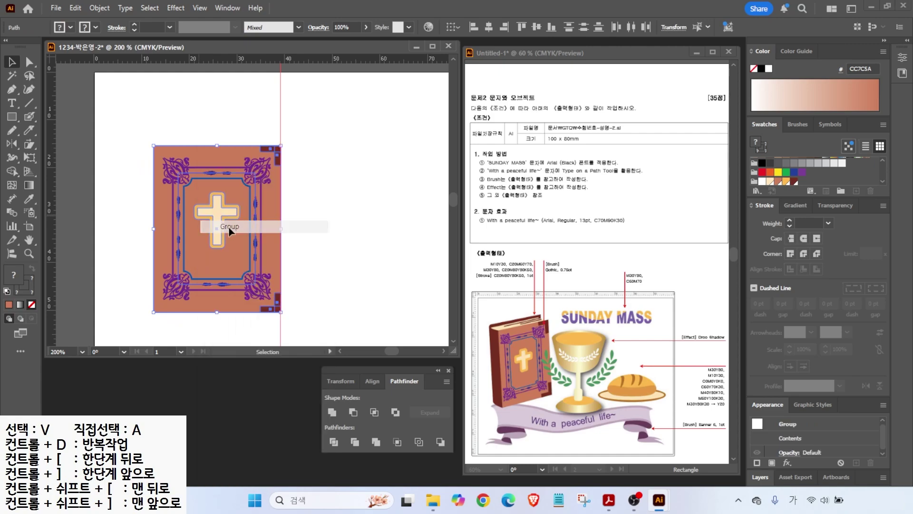
{"action": "left_click", "coordinate": [29, 144]}
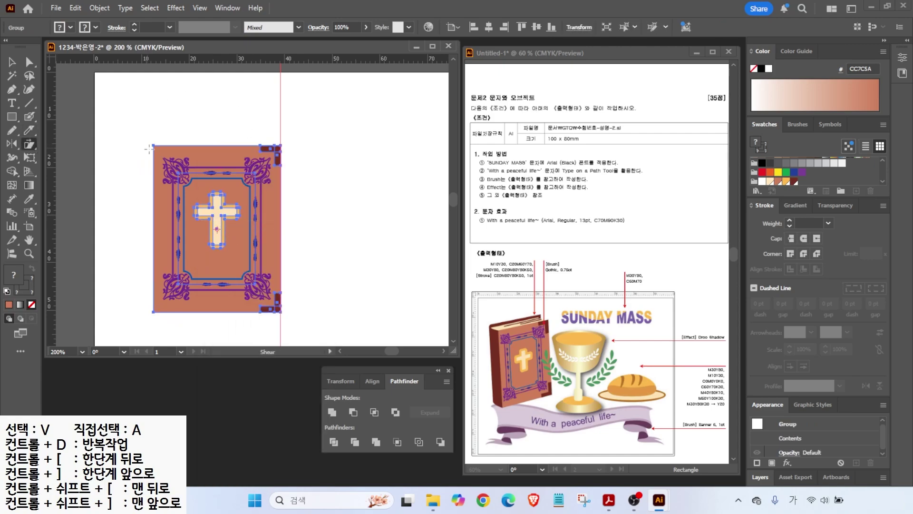
{"action": "mouse_move", "coordinate": [280, 145]}
{"action": "left_mouse_down"}
{"action": "mouse_move", "coordinate": [267, 142]}
{"action": "mouse_move", "coordinate": [269, 131]}
{"action": "left_mouse_up"}
{"action": "key", "text": "v"}
{"action": "key", "text": "ctrl+z"}
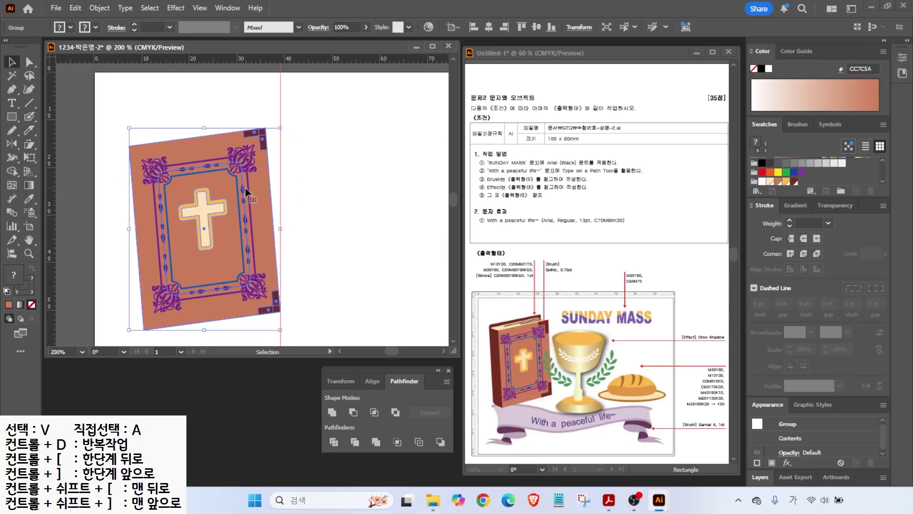
{"action": "key", "text": "ctrl+shift+a"}
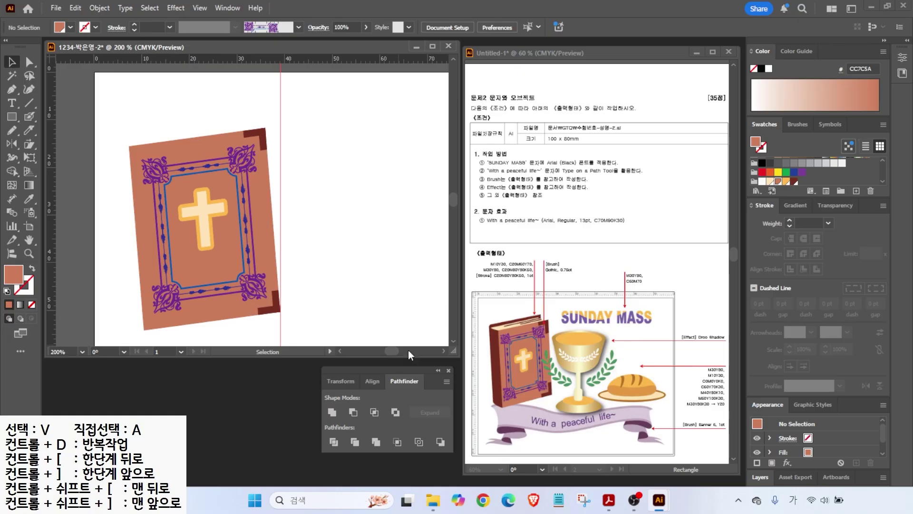
- Draw the spine shape along the book's left edge, fill it dark brown, and adjust its top corner
{"action": "left_click", "coordinate": [12, 89]}
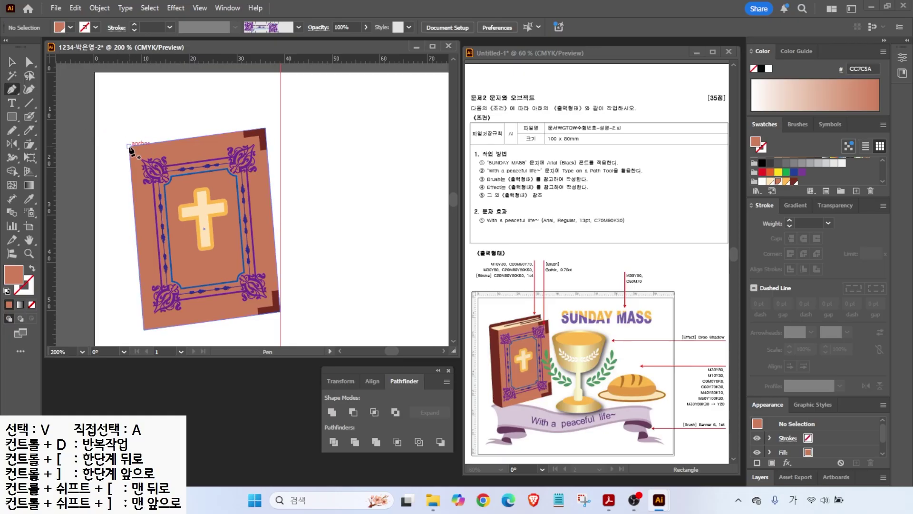
{"action": "left_click", "coordinate": [129, 146]}
{"action": "left_click", "coordinate": [107, 140]}
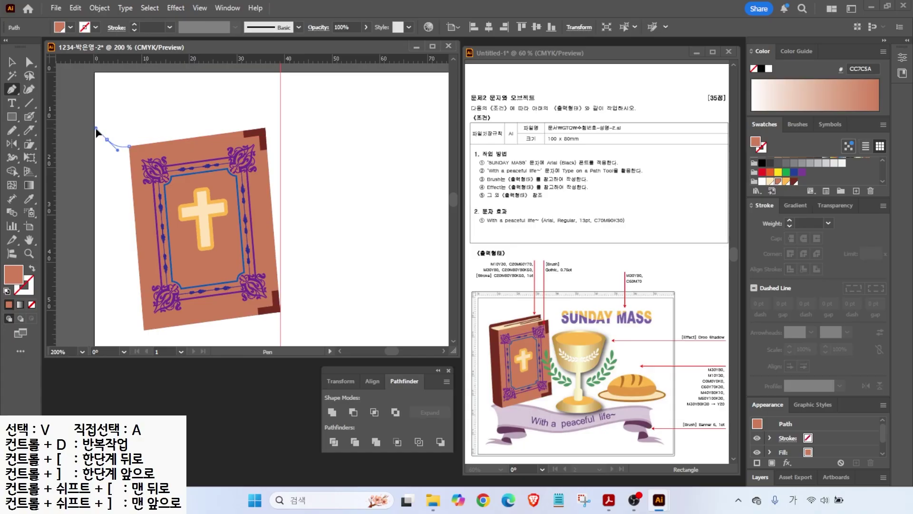
{"action": "left_click", "coordinate": [117, 317]}
{"action": "left_click", "coordinate": [144, 329]}
{"action": "left_click_drag", "start_coordinate": [144, 330], "coordinate": [165, 333]}
{"action": "left_click", "coordinate": [144, 329]}
{"action": "left_click", "coordinate": [129, 146]}
{"action": "left_click", "coordinate": [794, 181]}
{"action": "left_click", "coordinate": [29, 63]}
{"action": "left_click_drag", "start_coordinate": [107, 140], "coordinate": [101, 133]}
{"action": "left_click", "coordinate": [139, 124]}
- Draw the top page edge shape, fill it cream, and send it to the back
{"action": "key", "text": "p"}
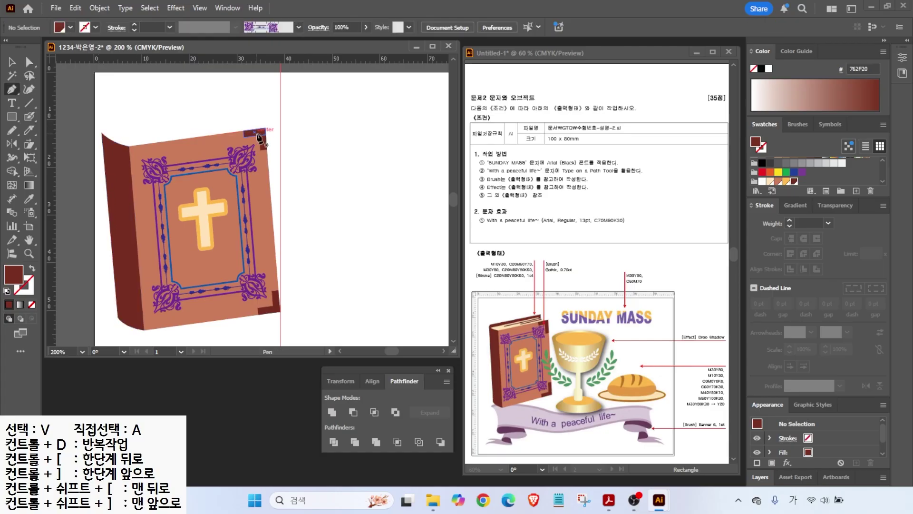
{"action": "left_click", "coordinate": [255, 132]}
{"action": "left_click", "coordinate": [243, 116]}
{"action": "left_click", "coordinate": [109, 138]}
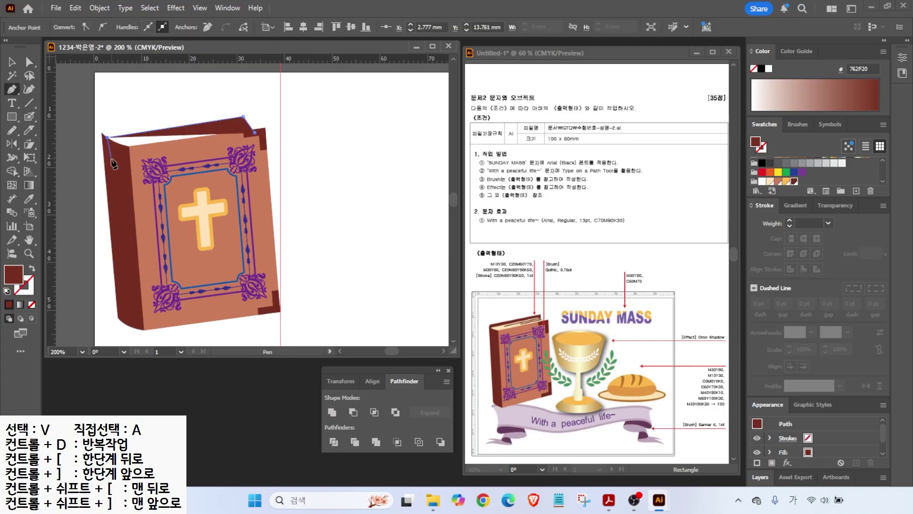
{"action": "left_click", "coordinate": [111, 161]}
{"action": "left_click", "coordinate": [255, 133]}
{"action": "left_click", "coordinate": [256, 134]}
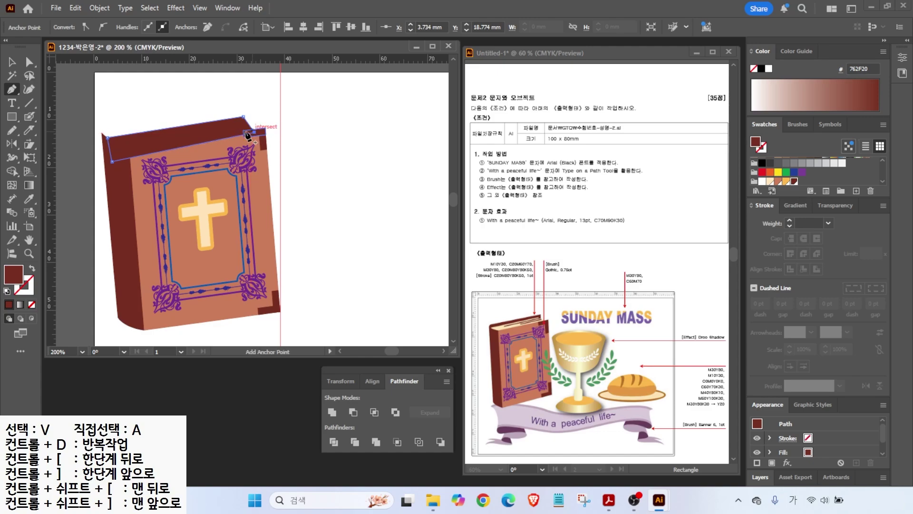
{"action": "left_click", "coordinate": [770, 181]}
{"action": "right_click", "coordinate": [217, 131]}
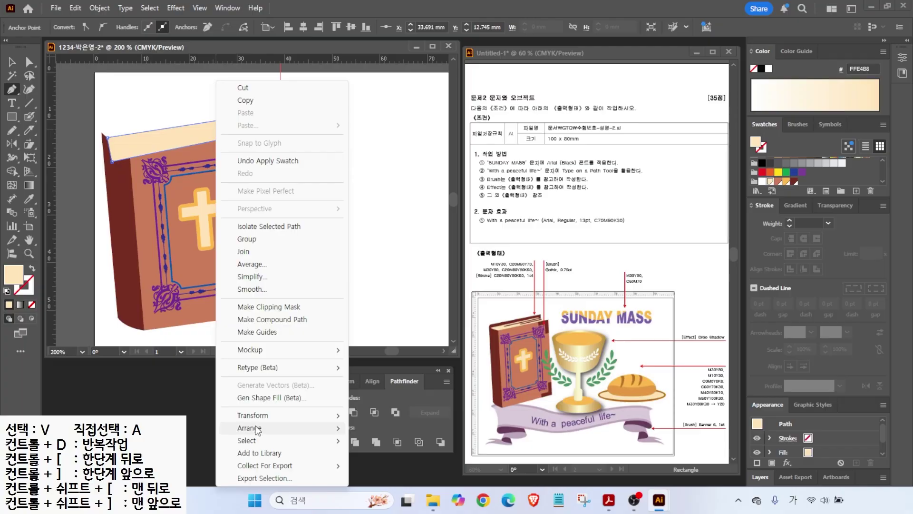
{"action": "mouse_move", "coordinate": [257, 429]}
{"action": "left_click", "coordinate": [394, 467]}
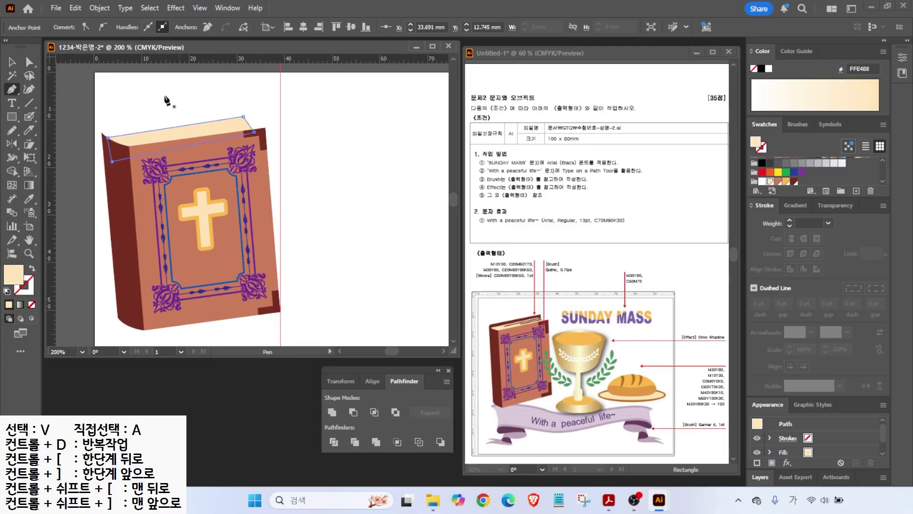
{"action": "left_click", "coordinate": [11, 62]}
{"action": "key", "text": "ctrl+shift+a"}
- Select an anchor on the cream page edge, then deselect it
{"action": "left_click", "coordinate": [12, 89]}
{"action": "left_click", "coordinate": [29, 62]}
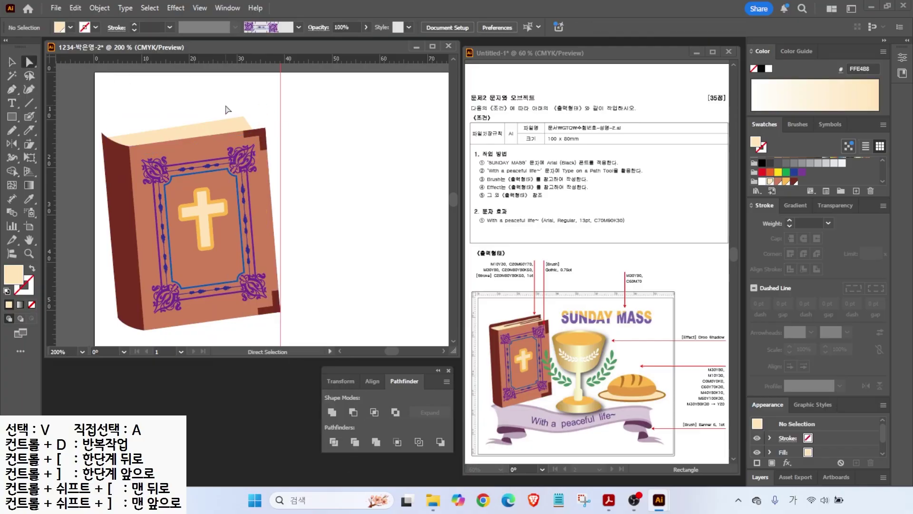
{"action": "left_click", "coordinate": [237, 117]}
{"action": "left_click", "coordinate": [13, 89]}
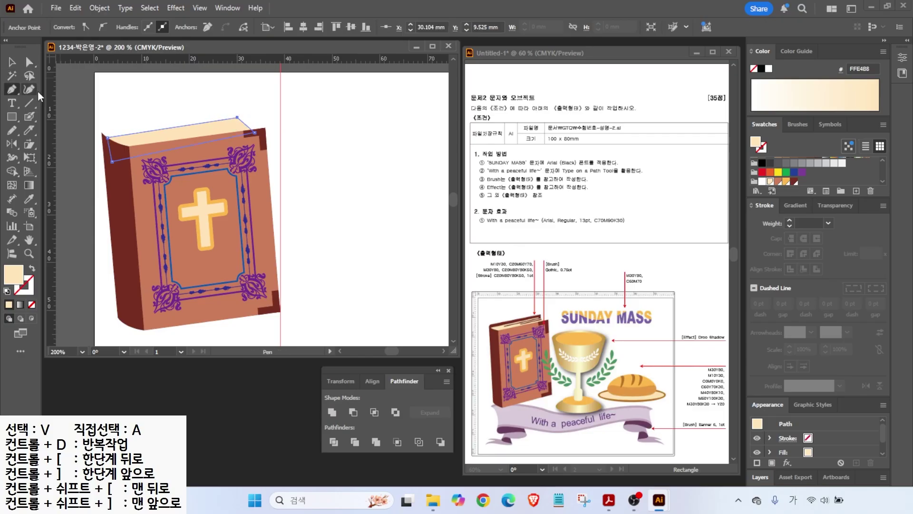
{"action": "key", "text": "ctrl+shift+a"}
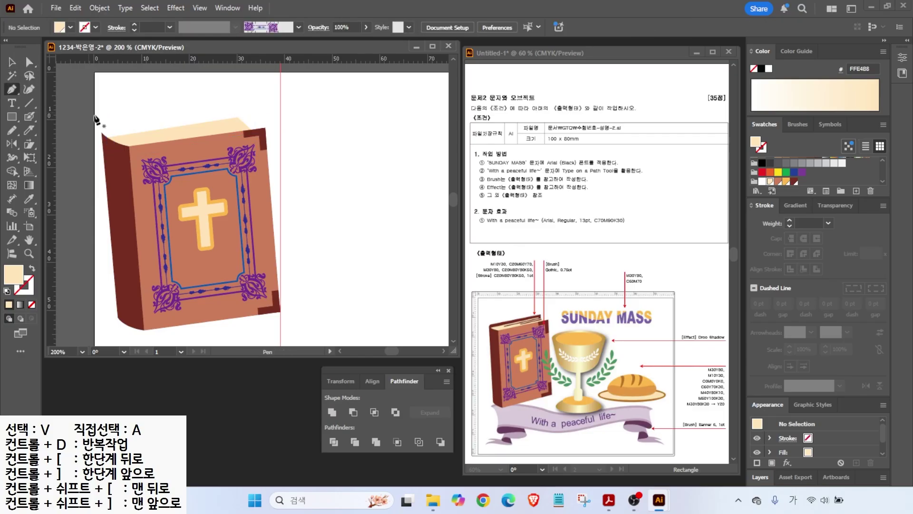
- Draw the back cover shape, fill it dark brown, and send it behind the pages
{"action": "left_click", "coordinate": [244, 128], "text": "ctrl"}
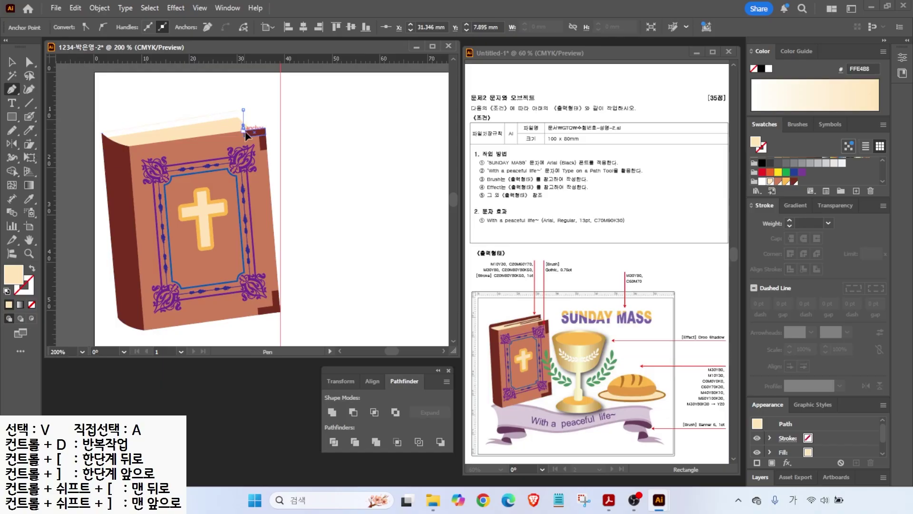
{"action": "left_click_drag", "start_coordinate": [244, 128], "coordinate": [248, 141]}
{"action": "left_click", "coordinate": [244, 128]}
{"action": "left_click", "coordinate": [118, 150]}
{"action": "left_click", "coordinate": [101, 132]}
{"action": "left_click", "coordinate": [793, 182]}
{"action": "right_click", "coordinate": [218, 125]}
{"action": "mouse_move", "coordinate": [264, 428]}
{"action": "left_click", "coordinate": [386, 464]}
- Draw a straight page line along the book's top edge with the Line Segment tool
{"action": "left_click", "coordinate": [12, 62]}
{"action": "left_click", "coordinate": [70, 75]}
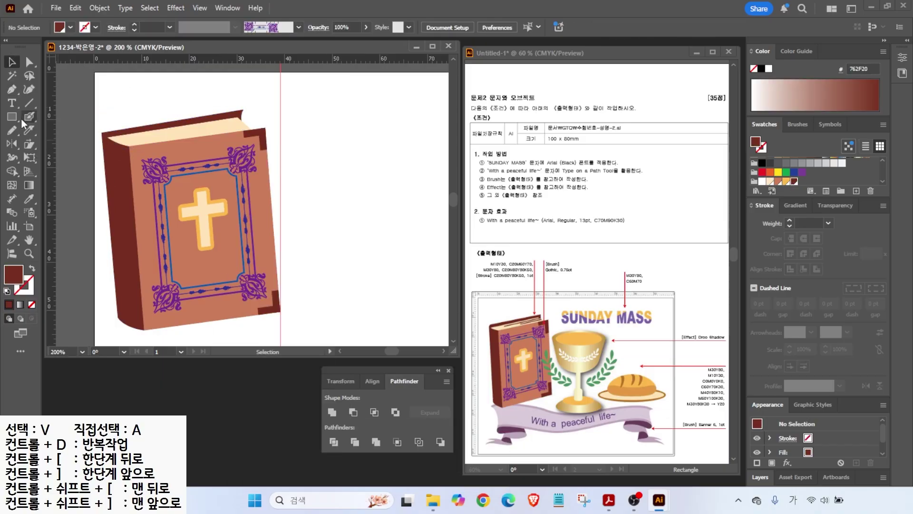
{"action": "left_click", "coordinate": [29, 103]}
{"action": "left_click_drag", "start_coordinate": [134, 139], "coordinate": [242, 121]}
- Stroke the page line dark brown, draw a second page line, and nudge it onto the top edge
{"action": "left_click", "coordinate": [31, 290]}
{"action": "scroll", "coordinate": [793, 174], "scroll_direction": "down", "scroll_amount": 5}
{"action": "left_click", "coordinate": [794, 179]}
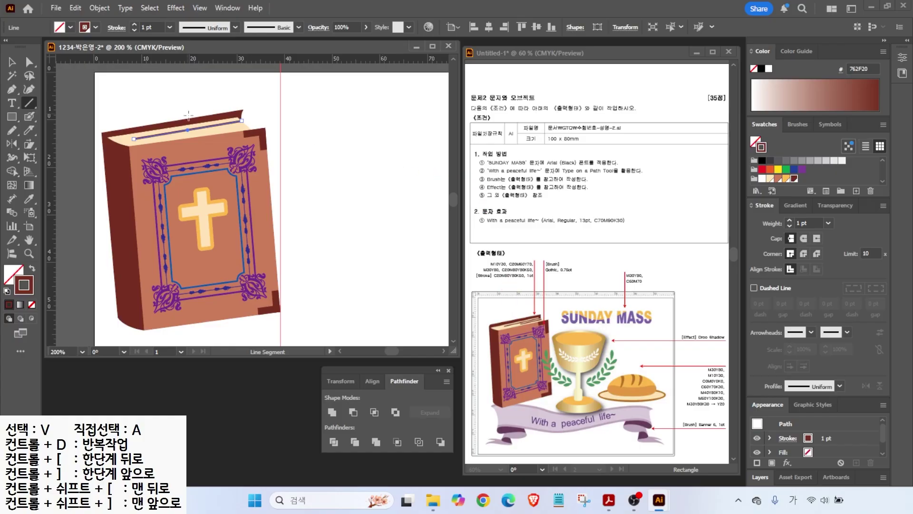
{"action": "scroll", "coordinate": [196, 108], "scroll_direction": "up", "scroll_amount": 2}
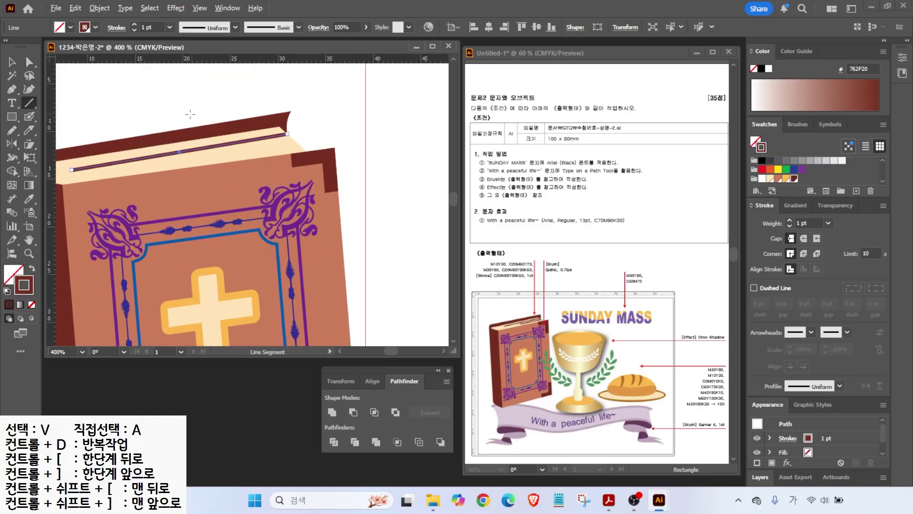
{"action": "left_click_drag", "start_coordinate": [157, 166], "coordinate": [298, 144]}
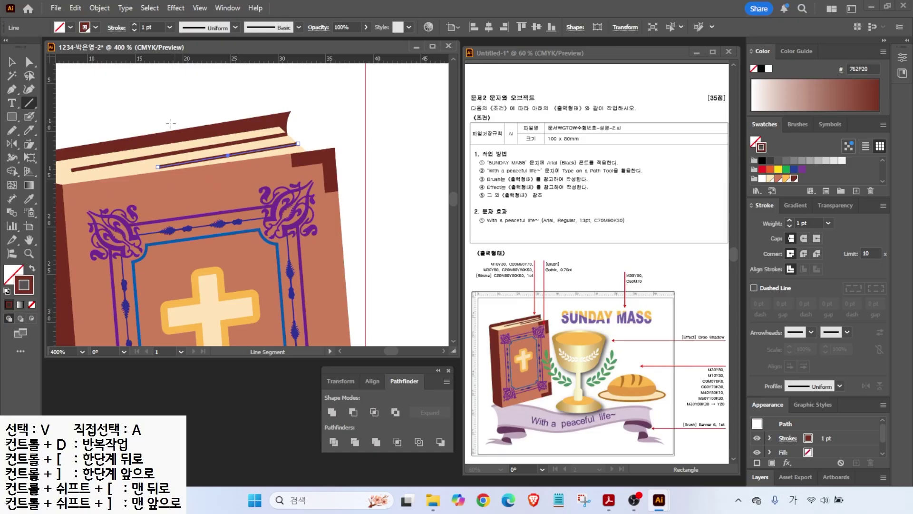
{"action": "left_click", "coordinate": [10, 60]}
{"action": "left_click", "coordinate": [349, 93]}
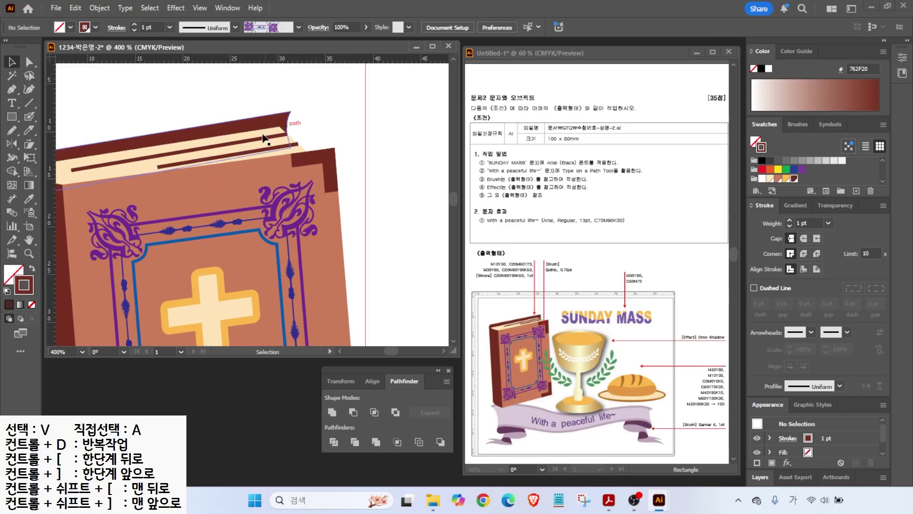
{"action": "left_click_drag", "start_coordinate": [265, 149], "coordinate": [261, 152]}
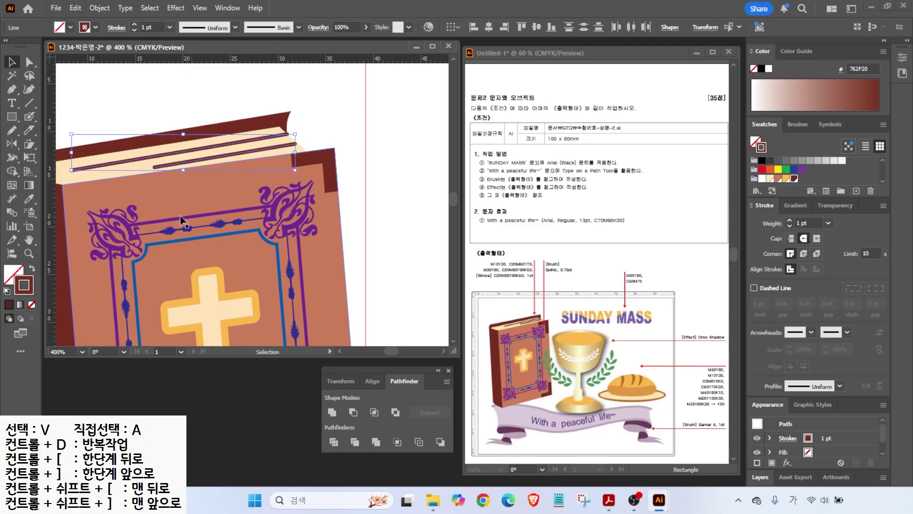
- Fit the artboard in view, select all, and move the book to the upper left
{"action": "key", "text": "ctrl+0"}
{"action": "key", "text": "ctrl+a"}
{"action": "left_click_drag", "start_coordinate": [177, 214], "coordinate": [182, 231]}
{"action": "left_click", "coordinate": [288, 194]}
{"action": "left_click", "coordinate": [29, 241]}
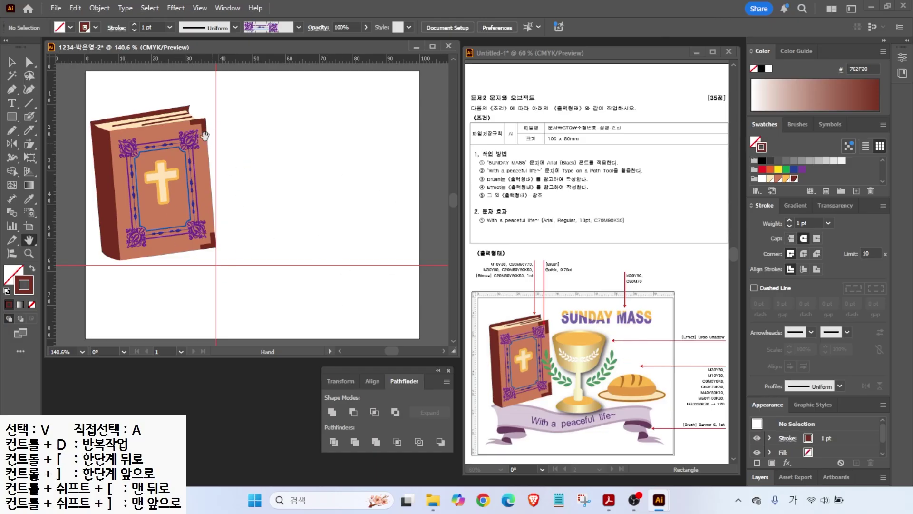
- Select all the book parts, group them, and lock the group with Object > Lock > Selection
{"action": "key", "text": "v"}
{"action": "left_click_drag", "start_coordinate": [90, 92], "coordinate": [268, 270]}
{"action": "right_click", "coordinate": [174, 171]}
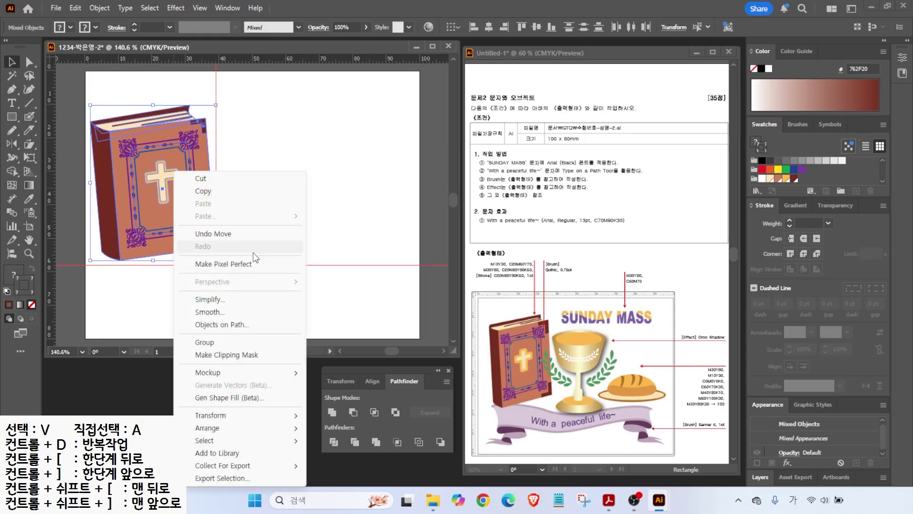
{"action": "left_click", "coordinate": [202, 342]}
{"action": "left_click", "coordinate": [100, 8]}
{"action": "mouse_move", "coordinate": [227, 125]}
{"action": "left_click", "coordinate": [293, 124]}
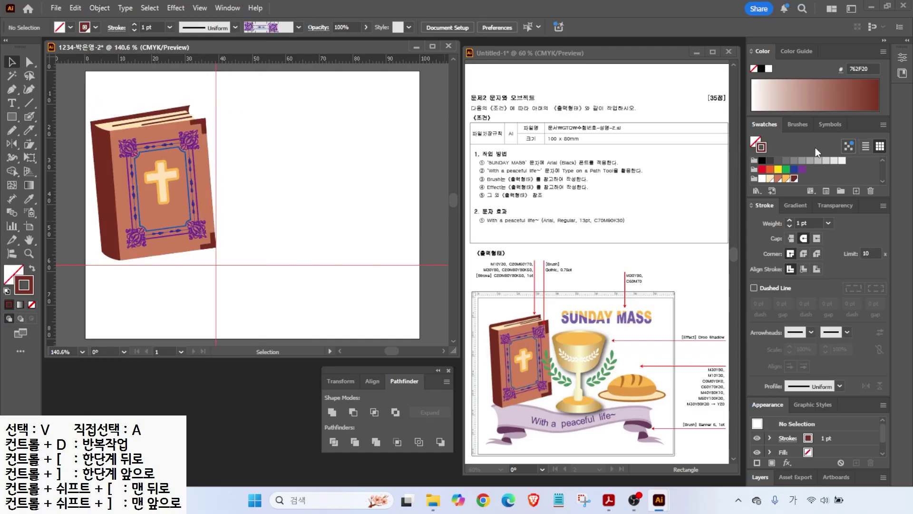
- Clear all guides from the artboard via View > Guides > Clear Guides
{"action": "left_click", "coordinate": [199, 8]}
{"action": "mouse_move", "coordinate": [343, 426]}
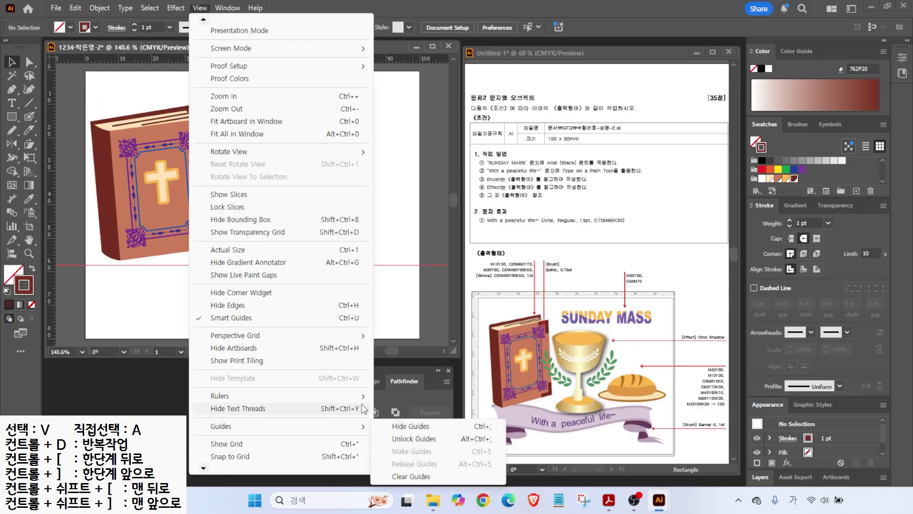
{"action": "left_click", "coordinate": [412, 475]}
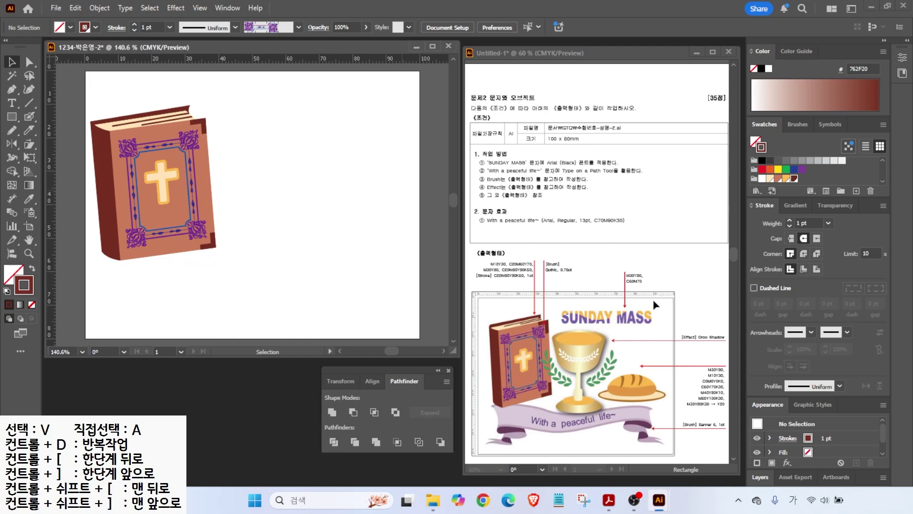
- Show the gradient settings and annotate the reference sheet's colour values and gradient type options
{"action": "left_click", "coordinate": [794, 206]}
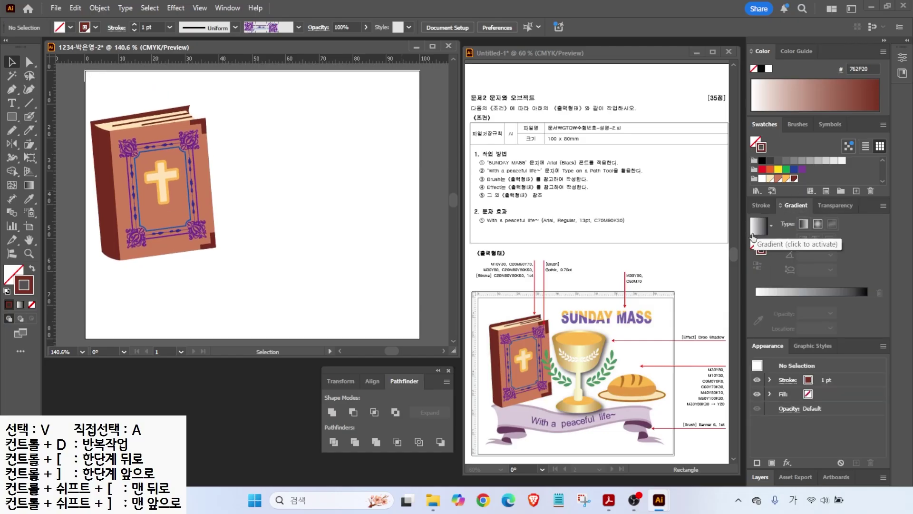
{"action": "mouse_move", "coordinate": [719, 420]}
{"action": "left_mouse_down"}
{"action": "mouse_move", "coordinate": [645, 341]}
{"action": "mouse_move", "coordinate": [742, 360]}
{"action": "mouse_move", "coordinate": [728, 421]}
{"action": "left_mouse_up"}
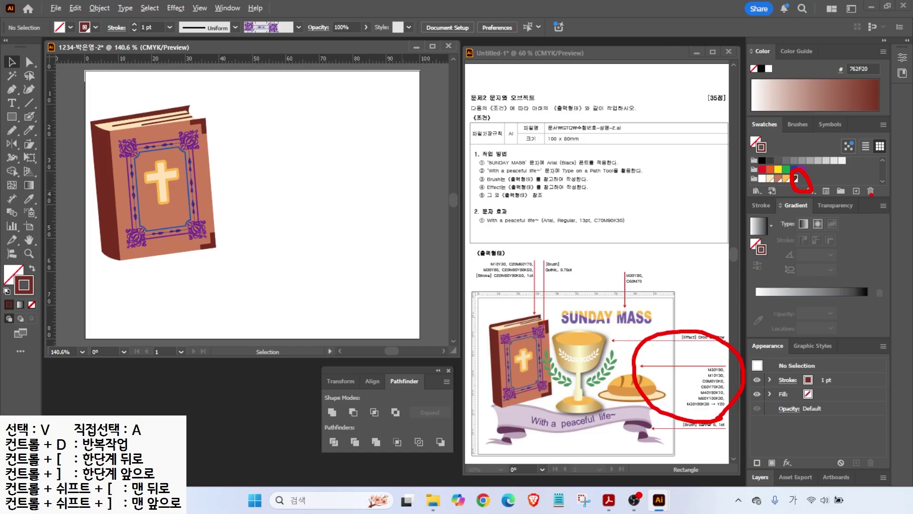
{"action": "left_click_drag", "start_coordinate": [776, 227], "coordinate": [821, 219]}
{"action": "mouse_move", "coordinate": [701, 417]}
{"action": "left_mouse_down"}
{"action": "mouse_move", "coordinate": [691, 431]}
{"action": "mouse_move", "coordinate": [751, 443]}
{"action": "left_mouse_up"}
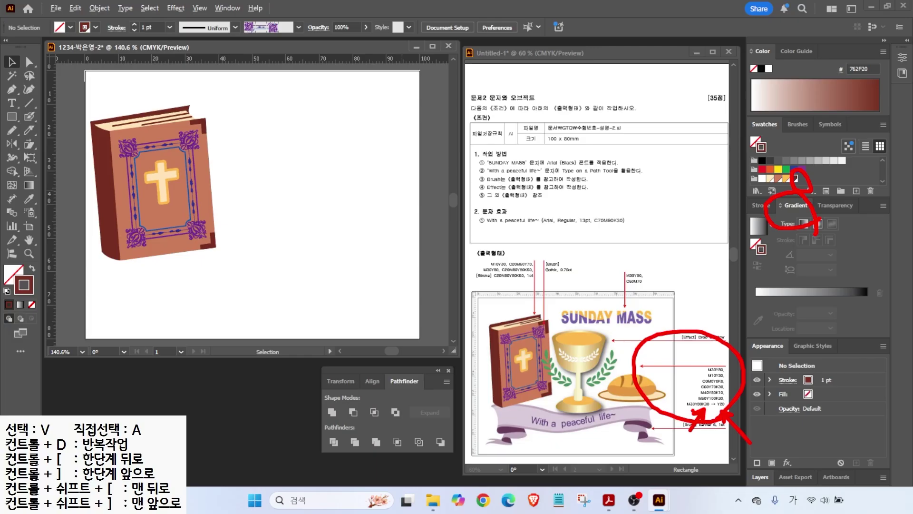
{"action": "key", "text": "Escape"}
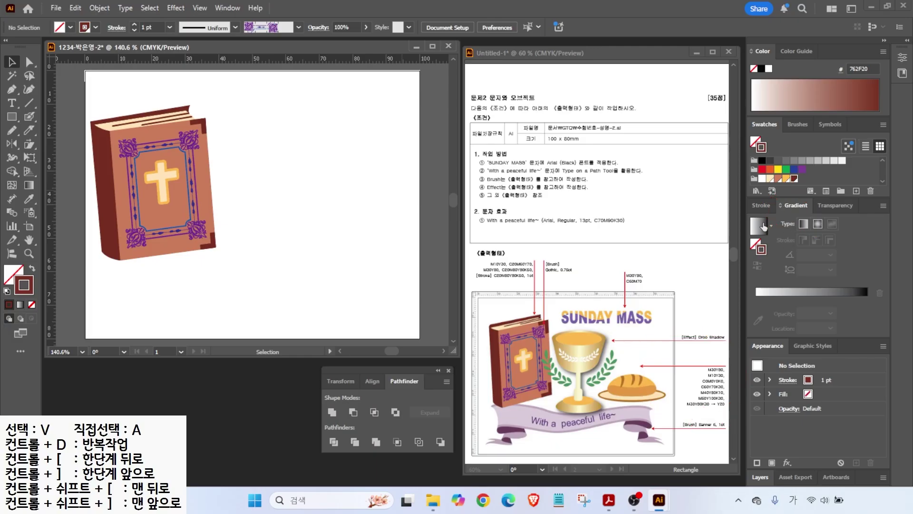
- Add an orange swatch C=0 M=30 Y=80 K=0
{"action": "left_click", "coordinate": [857, 191]}
{"action": "type", "text": "0"}
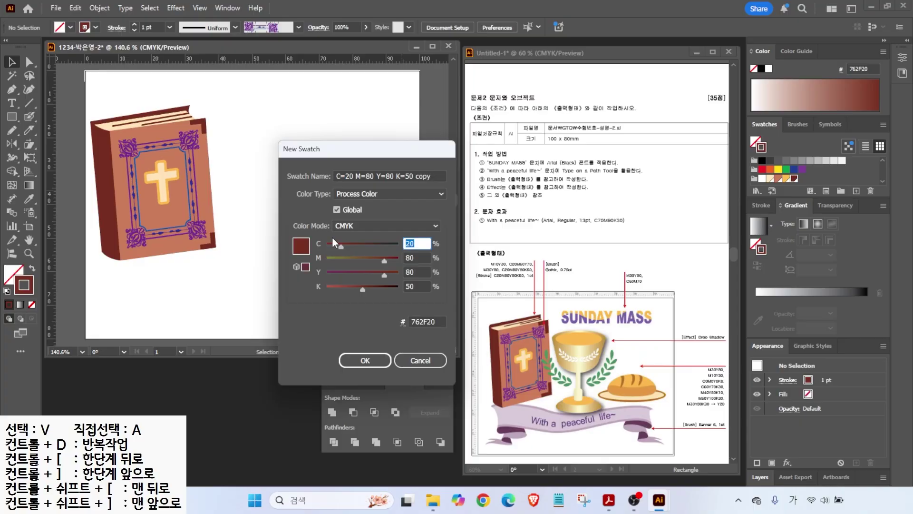
{"action": "key", "text": "Tab"}
{"action": "type", "text": "30"}
{"action": "key", "text": "Tab"}
{"action": "type", "text": "80"}
- Add another new CMYK swatch using values 10 and 30
{"action": "key", "text": "Tab"}
{"action": "type", "text": "0"}
{"action": "key", "text": "Return"}
{"action": "left_click", "coordinate": [857, 191]}
- Add a green swatch C=60 M=0 Y=70 K=30
{"action": "key", "text": "Tab"}
{"action": "type", "text": "10"}
{"action": "key", "text": "Tab"}
{"action": "type", "text": "30"}
{"action": "key", "text": "Return"}
{"action": "left_click", "coordinate": [856, 191]}
{"action": "key", "text": "Tab"}
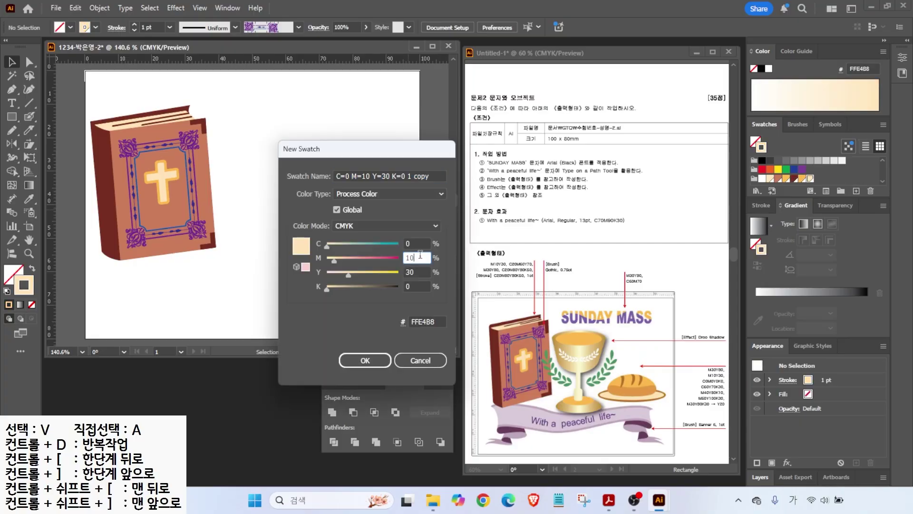
{"action": "key", "text": "shift+Tab"}
{"action": "type", "text": "60"}
{"action": "key", "text": "Tab"}
{"action": "type", "text": "70"}
{"action": "key", "text": "Tab"}
{"action": "type", "text": "0"}
{"action": "key", "text": "Tab"}
{"action": "type", "text": "30"}
{"action": "left_click", "coordinate": [420, 257]}
{"action": "type", "text": "0"}
{"action": "key", "text": "Tab"}
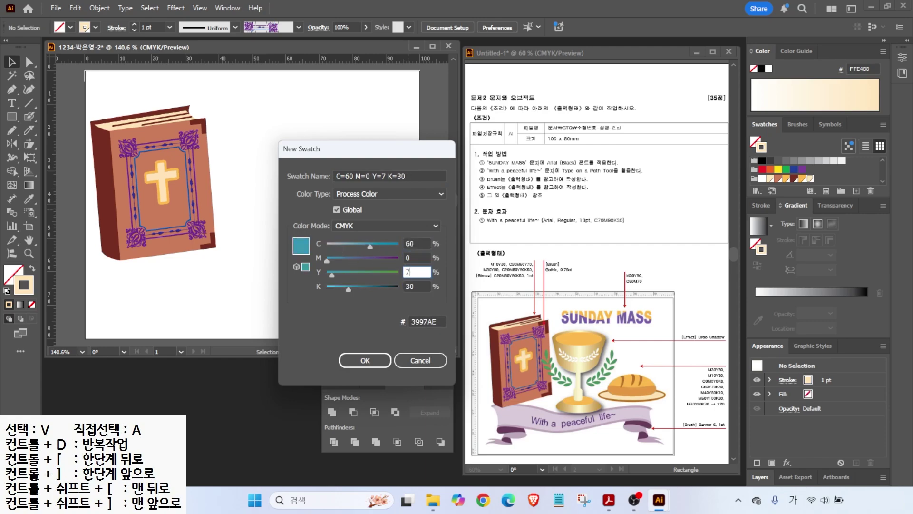
{"action": "type", "text": "70"}
- Add an orange swatch C=0 M=40 Y=80 K=10
{"action": "key", "text": "Tab"}
{"action": "key", "text": "Return"}
{"action": "left_click", "coordinate": [856, 191]}
{"action": "key", "text": "Tab"}
{"action": "type", "text": "0"}
{"action": "key", "text": "Tab"}
{"action": "type", "text": "40"}
- Add a brown swatch using values 50, 100 and 30
{"action": "key", "text": "Tab"}
{"action": "type", "text": "80\t10"}
{"action": "key", "text": "Return"}
{"action": "left_click", "coordinate": [856, 191]}
{"action": "left_click_drag", "start_coordinate": [420, 257], "coordinate": [322, 258]}
{"action": "type", "text": "50"}
{"action": "key", "text": "Tab"}
{"action": "type", "text": "100\t30"}
{"action": "key", "text": "Return"}
{"action": "left_click", "coordinate": [755, 232]}
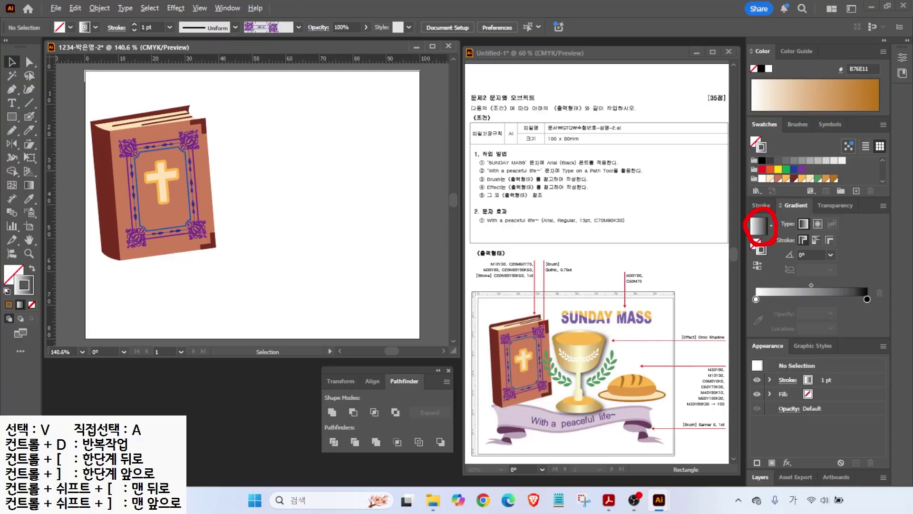
- Set the left gradient stop to CMYK gold C=0 M=30 Y=80 K=0
{"action": "left_click_drag", "start_coordinate": [765, 286], "coordinate": [767, 312]}
{"action": "double_click", "coordinate": [755, 299]}
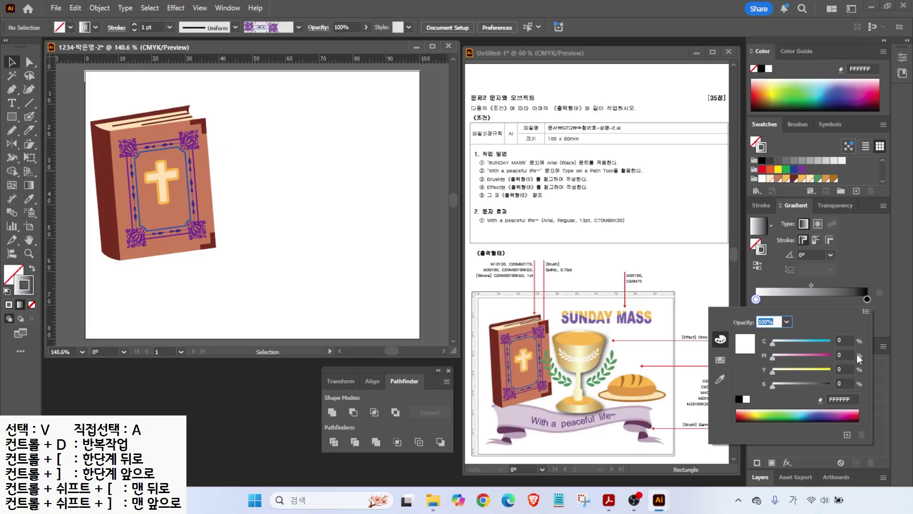
{"action": "left_click", "coordinate": [866, 313]}
{"action": "left_click", "coordinate": [796, 353]}
{"action": "left_click", "coordinate": [847, 340]}
{"action": "key", "text": "Tab"}
{"action": "type", "text": "30"}
{"action": "key", "text": "Tab"}
{"action": "type", "text": "80"}
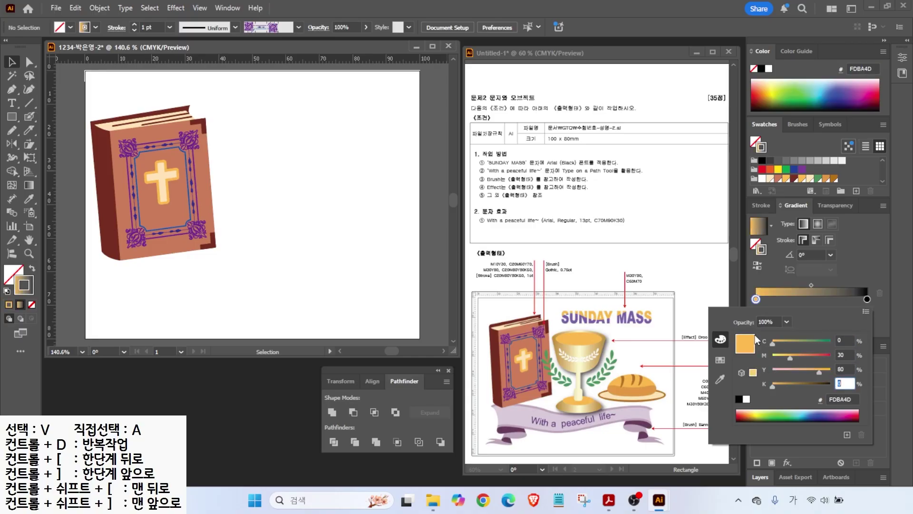
- Make the right stop pale cream C=0 M=0 Y=20 K=0, save the gradient as a swatch, reset fill/stroke defaults
{"action": "key", "text": "Tab"}
{"action": "type", "text": "30"}
{"action": "double_click", "coordinate": [867, 299]}
{"action": "left_click", "coordinate": [843, 369]}
{"action": "type", "text": "20"}
{"action": "key", "text": "Tab"}
{"action": "type", "text": "0"}
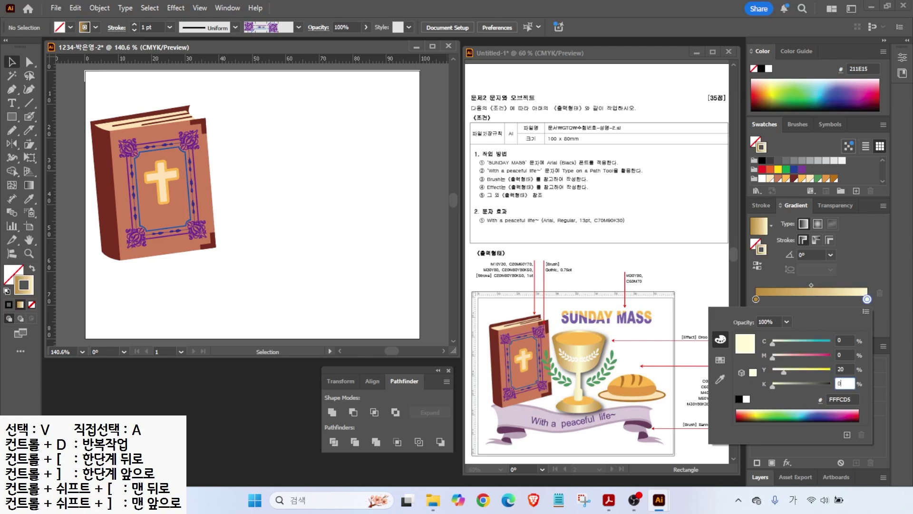
{"action": "key", "text": "Return"}
{"action": "left_click_drag", "start_coordinate": [759, 226], "coordinate": [775, 177]}
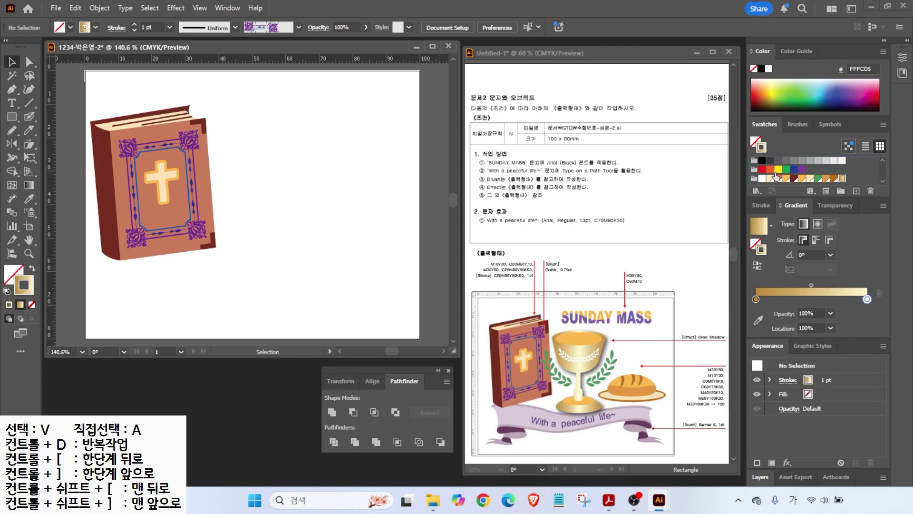
{"action": "left_click", "coordinate": [7, 291]}
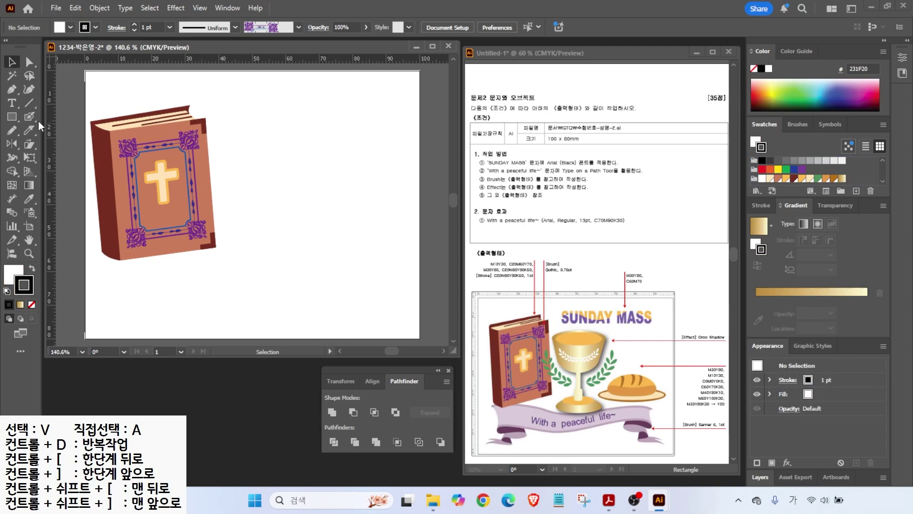
- Place a vertical guide through the artboard beside the book
{"action": "left_click_drag", "start_coordinate": [54, 128], "coordinate": [262, 152]}
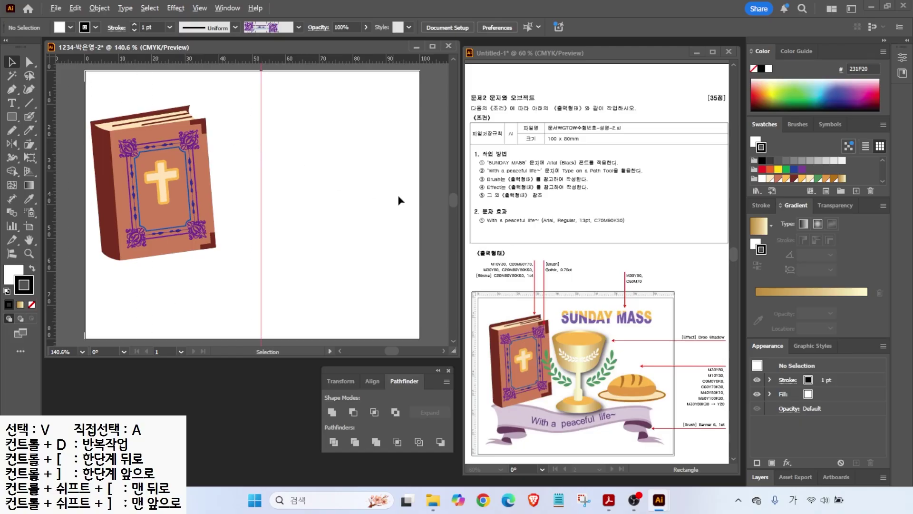
{"action": "mouse_move", "coordinate": [579, 288]}
{"action": "left_mouse_down"}
{"action": "mouse_move", "coordinate": [588, 430]}
{"action": "mouse_move", "coordinate": [578, 432]}
{"action": "left_mouse_up"}
{"action": "mouse_move", "coordinate": [551, 339]}
{"action": "left_mouse_down"}
{"action": "mouse_move", "coordinate": [568, 310]}
{"action": "mouse_move", "coordinate": [593, 337]}
{"action": "mouse_move", "coordinate": [614, 308]}
{"action": "left_mouse_up"}
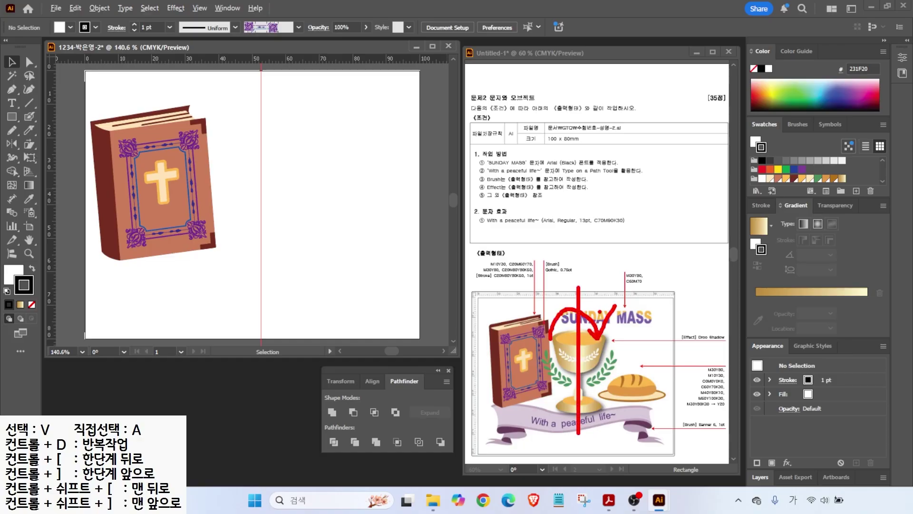
{"action": "key", "text": "Escape"}
- Draw a flat ellipse right of the book, filled orange with no outline
{"action": "left_click_drag", "start_coordinate": [12, 116], "coordinate": [57, 144]}
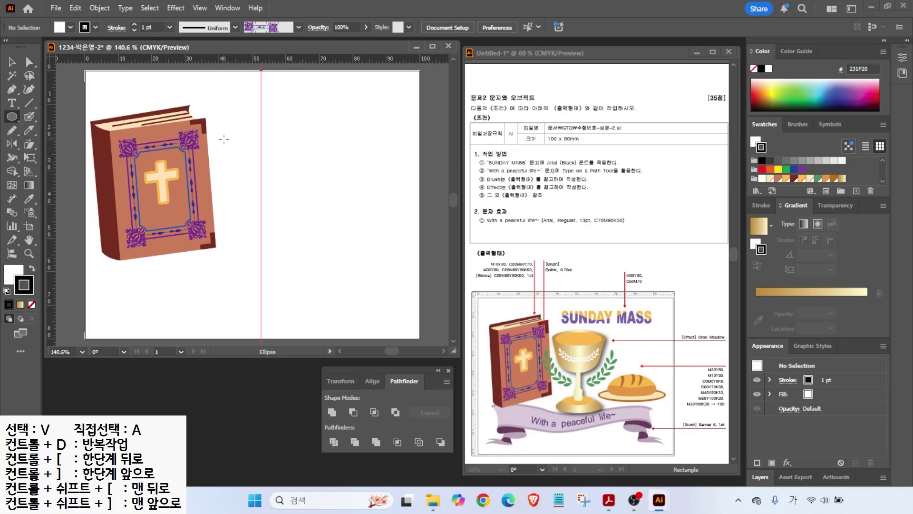
{"action": "mouse_move", "coordinate": [229, 134]}
{"action": "left_mouse_down"}
{"action": "mouse_move", "coordinate": [309, 159]}
{"action": "mouse_move", "coordinate": [285, 160]}
{"action": "left_mouse_up"}
{"action": "left_click", "coordinate": [12, 63]}
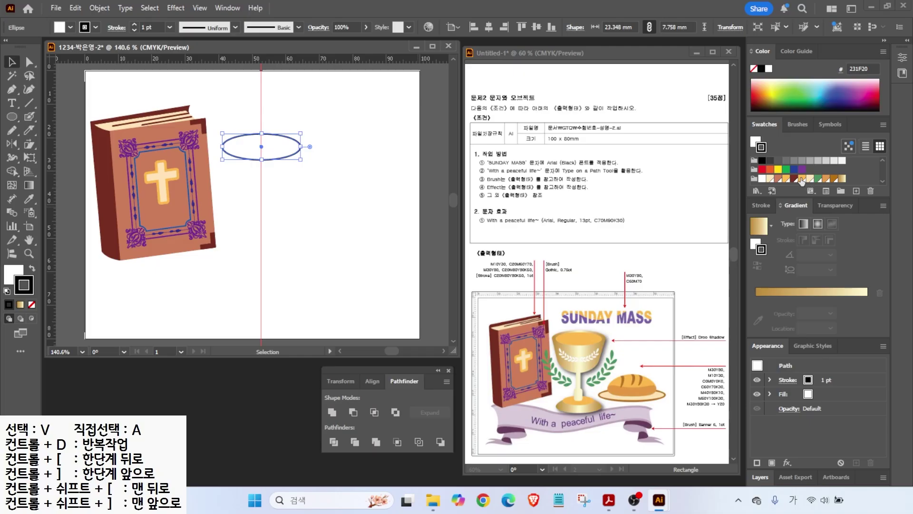
{"action": "left_click", "coordinate": [801, 180]}
{"action": "left_click", "coordinate": [32, 269]}
{"action": "left_click", "coordinate": [31, 305]}
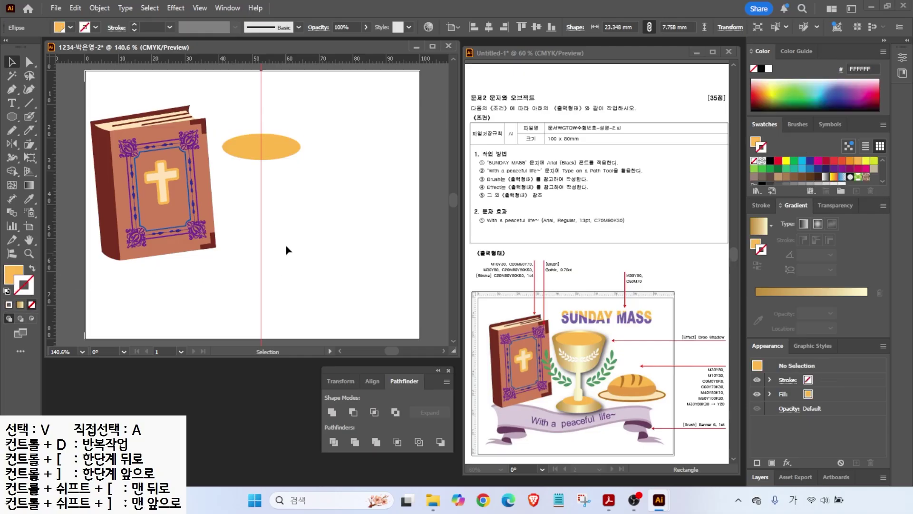
- Draw a larger gold-gradient ellipse and send it behind the orange one
{"action": "key", "text": "l"}
{"action": "left_click_drag", "start_coordinate": [217, 125], "coordinate": [313, 168]}
{"action": "left_click", "coordinate": [777, 293]}
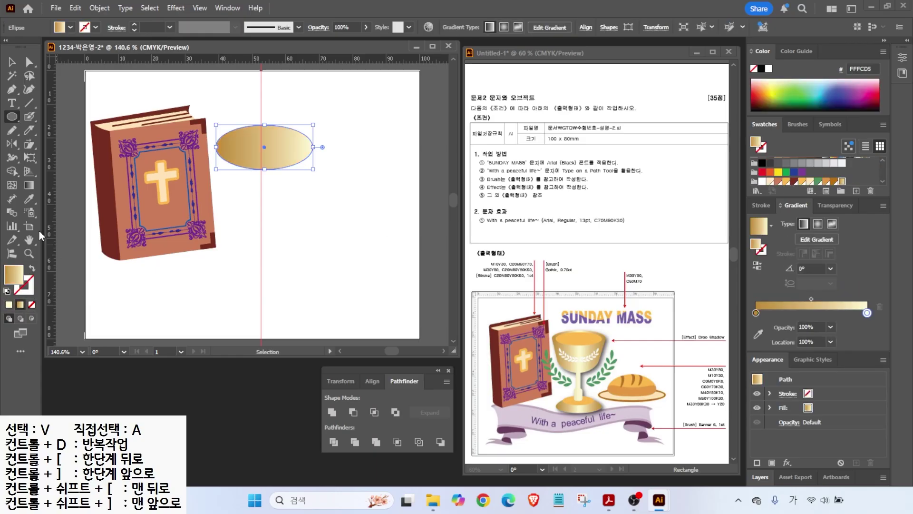
{"action": "right_click", "coordinate": [249, 149]}
{"action": "mouse_move", "coordinate": [388, 424]}
{"action": "left_click", "coordinate": [438, 475]}
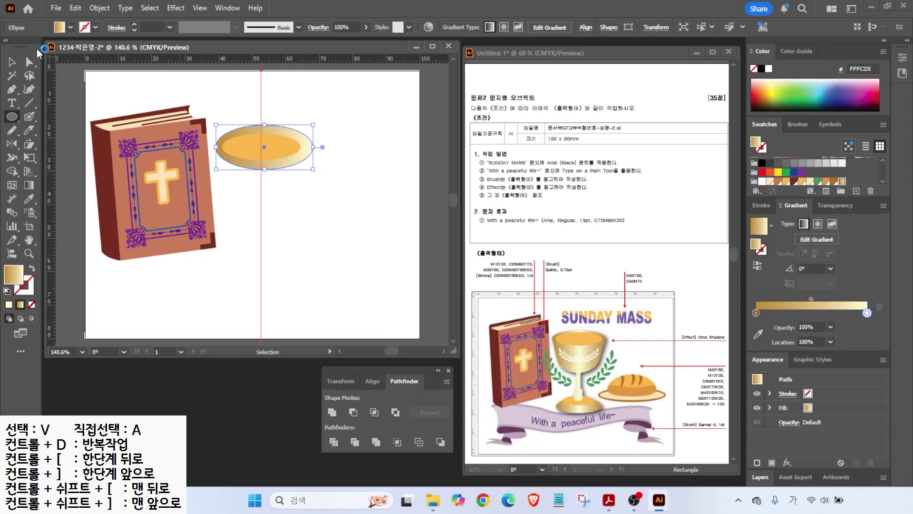
- Centre both ellipses on the vertical guide and select the outer gradient ellipse
{"action": "key", "text": "v"}
{"action": "left_click", "coordinate": [489, 27]}
{"action": "left_click_drag", "start_coordinate": [273, 141], "coordinate": [271, 140]}
{"action": "left_click", "coordinate": [281, 119]}
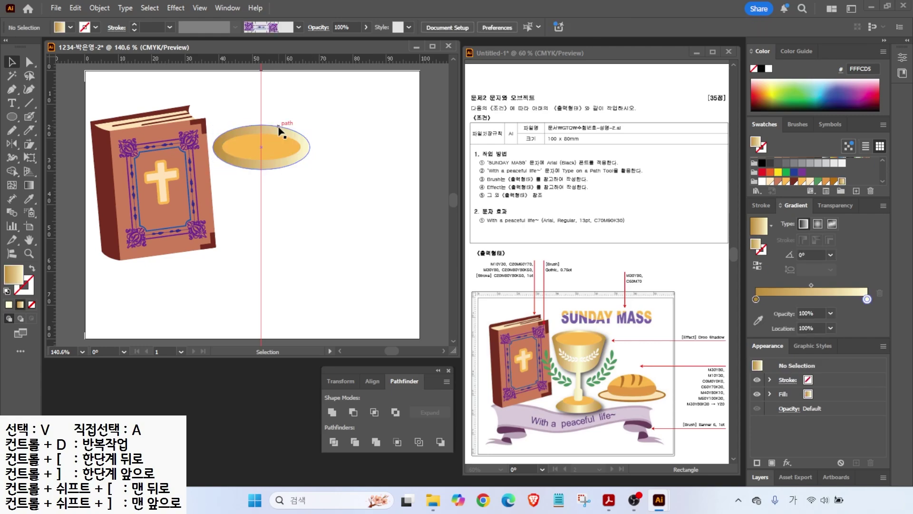
{"action": "left_click", "coordinate": [304, 149]}
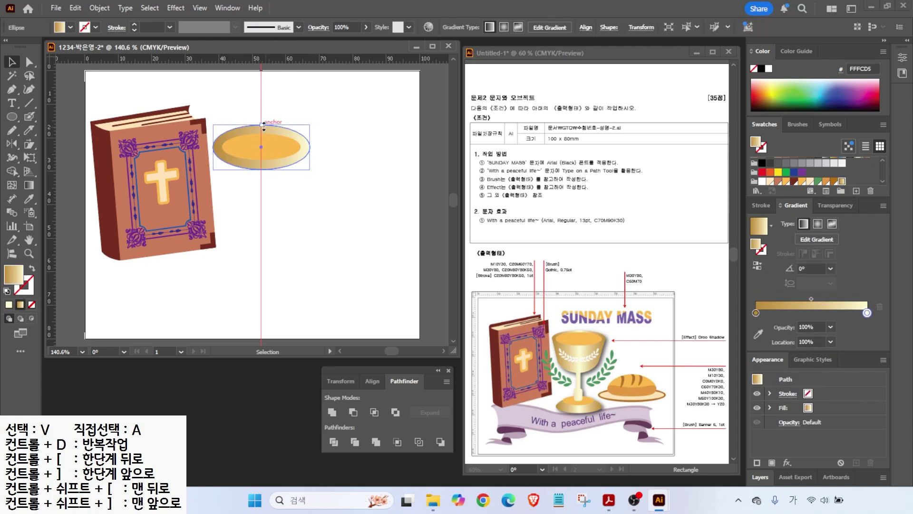
- Draw the curved left half of the cup with the Pen tool, from guide to rim edge
{"action": "left_click", "coordinate": [12, 89]}
{"action": "key", "text": "alt+2"}
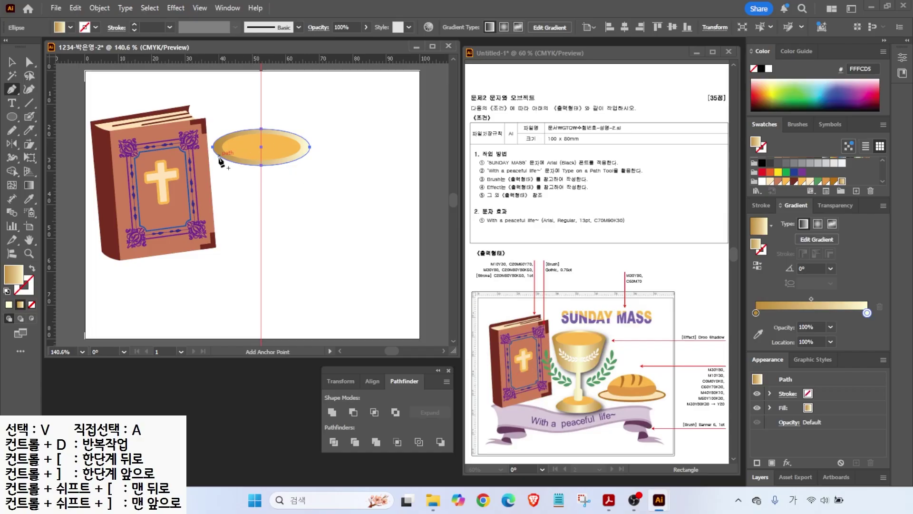
{"action": "left_click", "coordinate": [260, 216]}
{"action": "left_click_drag", "start_coordinate": [228, 201], "coordinate": [223, 186]}
{"action": "left_click", "coordinate": [212, 147]}
{"action": "left_click", "coordinate": [261, 147]}
{"action": "left_click", "coordinate": [261, 215]}
{"action": "left_click", "coordinate": [12, 116]}
{"action": "left_click", "coordinate": [61, 123]}
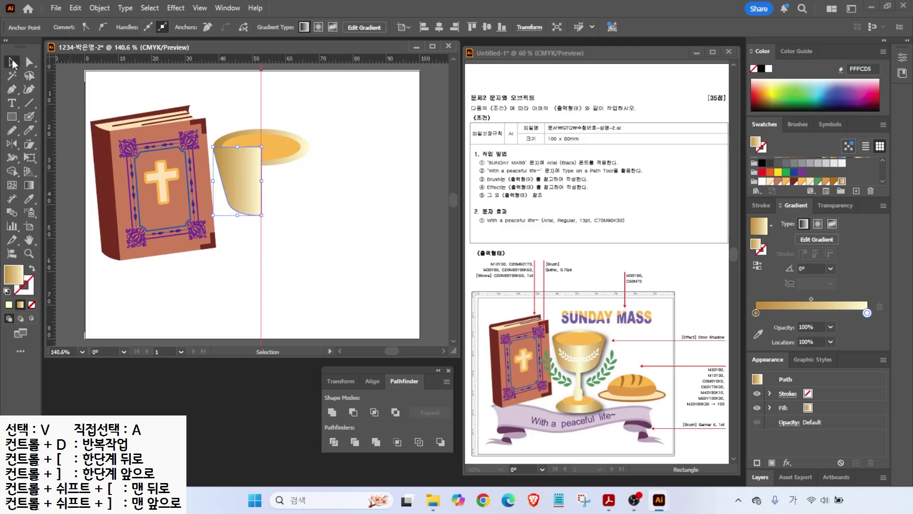
- Draw a narrow rectangle stem and a rounded-rectangle base, centred under the cup
{"action": "key", "text": "v"}
{"action": "key", "text": "m"}
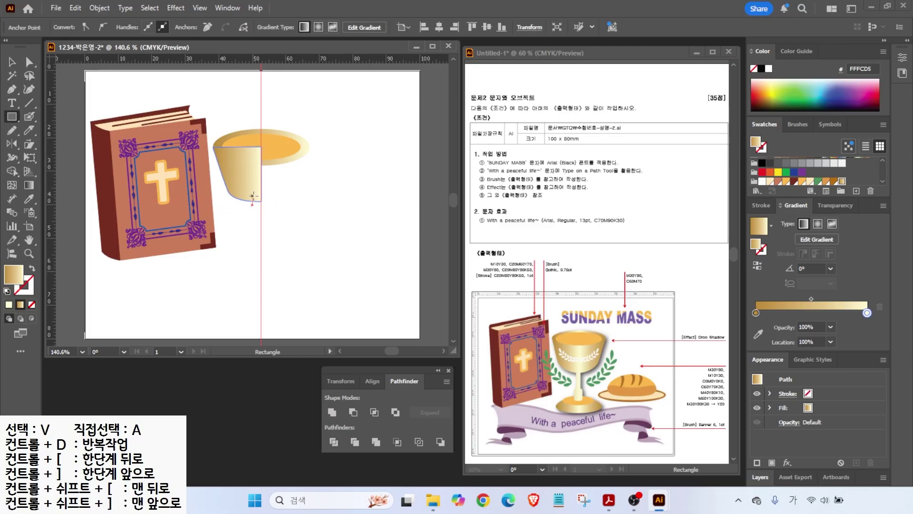
{"action": "left_click_drag", "start_coordinate": [252, 195], "coordinate": [268, 233]}
{"action": "scroll", "coordinate": [243, 233], "scroll_direction": "up", "scroll_amount": 2}
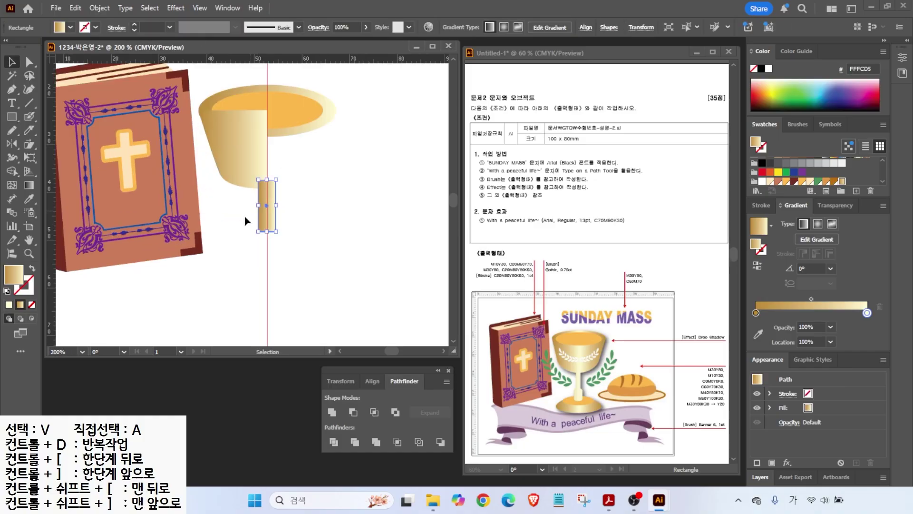
{"action": "left_click", "coordinate": [12, 117]}
{"action": "left_click", "coordinate": [57, 130]}
{"action": "key", "text": "ctrl+z"}
{"action": "left_click_drag", "start_coordinate": [254, 263], "coordinate": [281, 225]}
{"action": "key", "text": "v"}
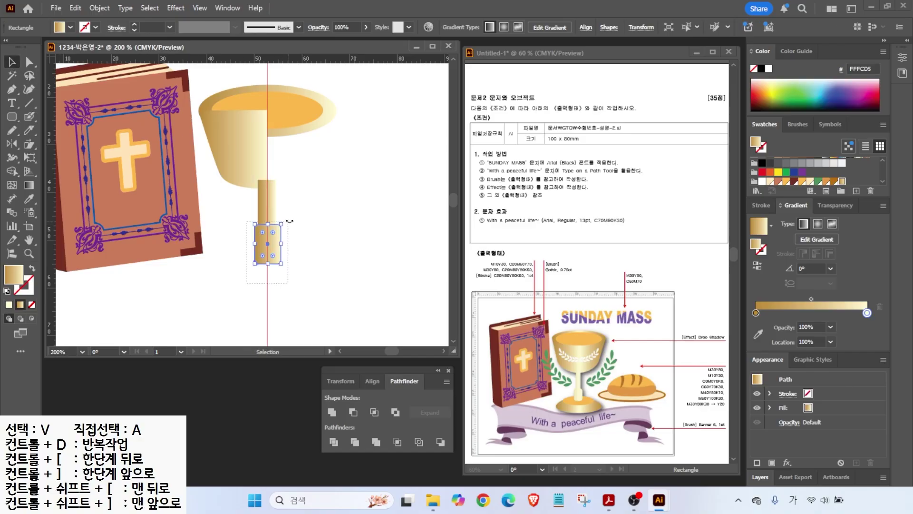
{"action": "left_click_drag", "start_coordinate": [272, 273], "coordinate": [286, 106]}
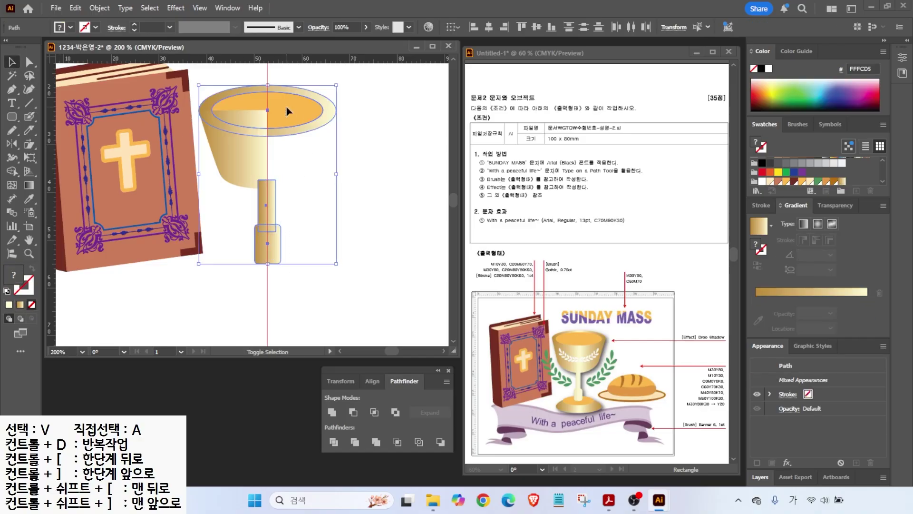
{"action": "left_click", "coordinate": [488, 28]}
{"action": "left_click", "coordinate": [253, 152]}
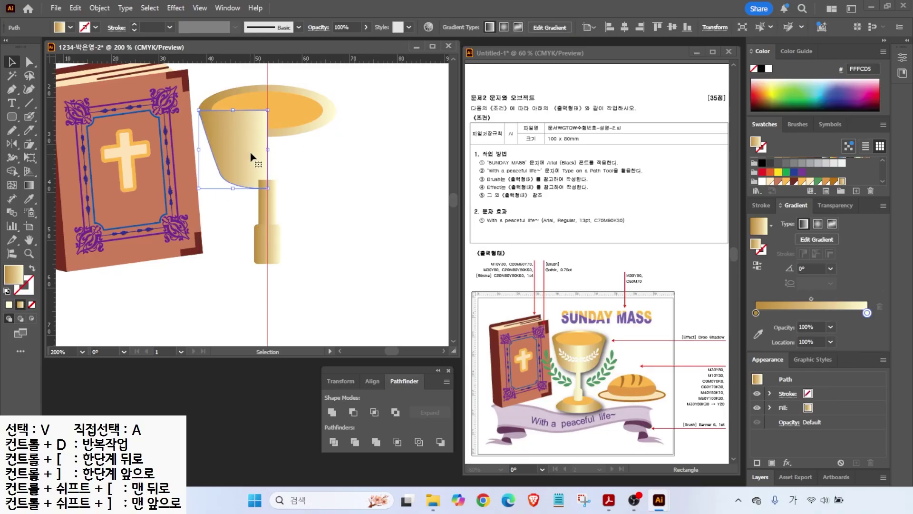
- Reflect the cup half across the guide on a vertical axis as a copy
{"action": "left_click", "coordinate": [12, 144]}
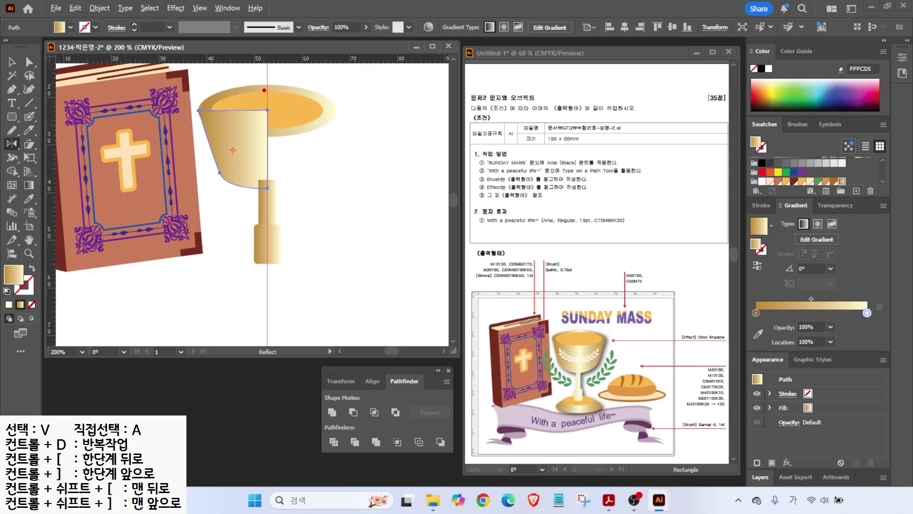
{"action": "left_click_drag", "start_coordinate": [267, 81], "coordinate": [266, 227]}
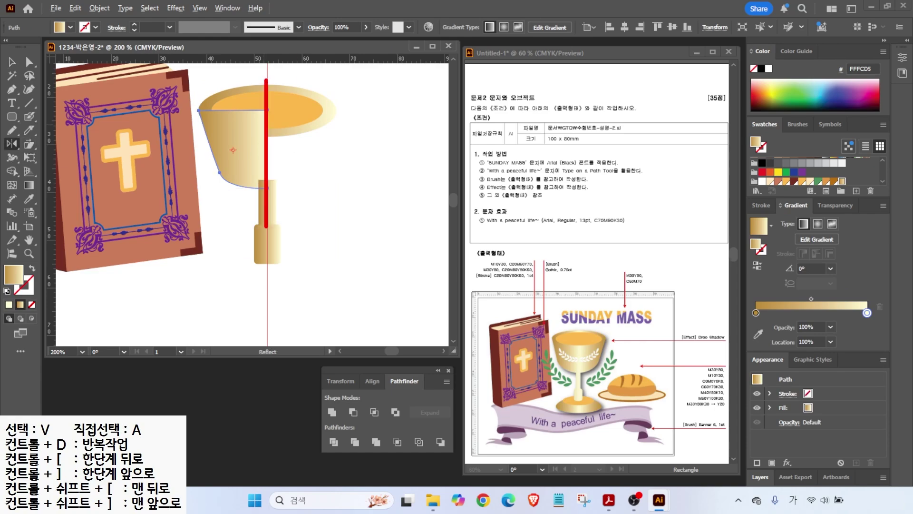
{"action": "left_click", "coordinate": [267, 133], "text": "alt"}
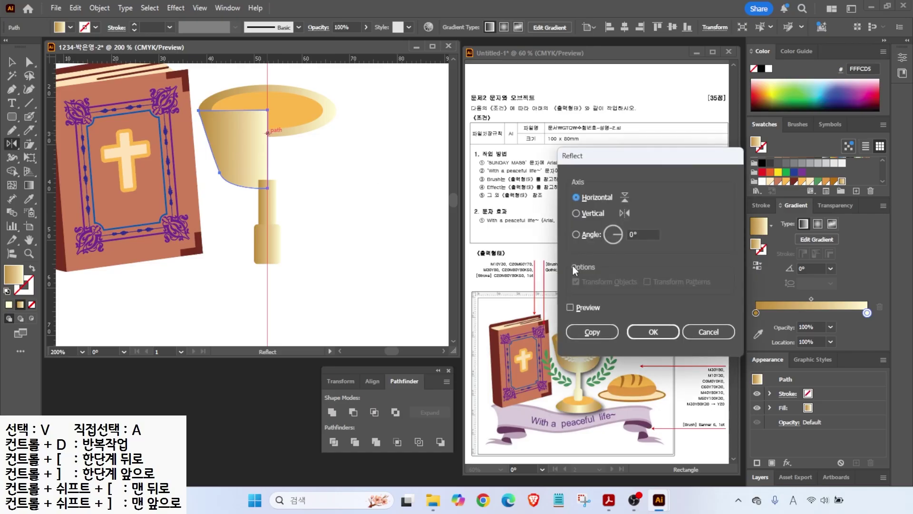
{"action": "left_click", "coordinate": [570, 307]}
{"action": "left_click", "coordinate": [570, 307]}
{"action": "left_click", "coordinate": [571, 307]}
{"action": "left_click", "coordinate": [570, 307]}
{"action": "left_click", "coordinate": [576, 213]}
{"action": "left_click", "coordinate": [570, 308]}
{"action": "left_click", "coordinate": [570, 307]}
{"action": "left_click", "coordinate": [571, 307]}
{"action": "left_click", "coordinate": [570, 307]}
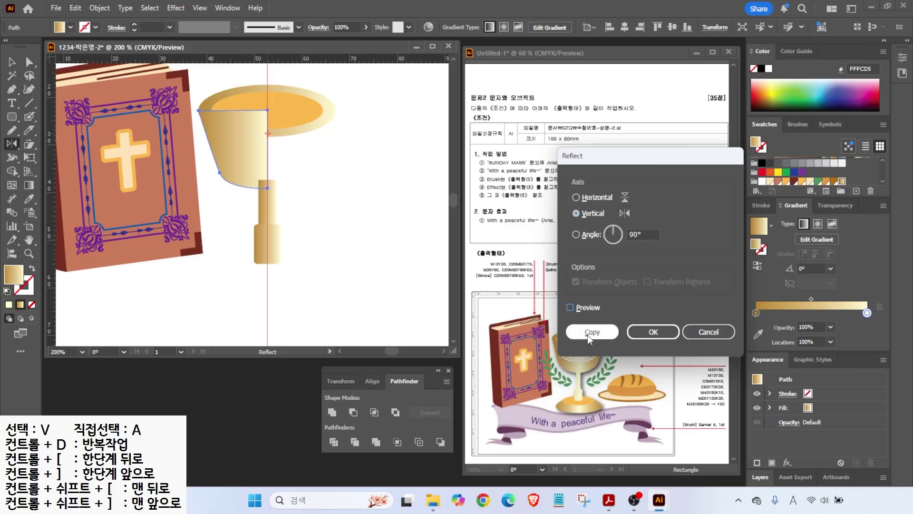
{"action": "left_click", "coordinate": [592, 332]}
- Select both cup halves, stem, base and rim ellipses together
{"action": "key", "text": "v"}
{"action": "left_click_drag", "start_coordinate": [241, 280], "coordinate": [298, 187]}
{"action": "left_click", "coordinate": [309, 93], "text": "shift"}
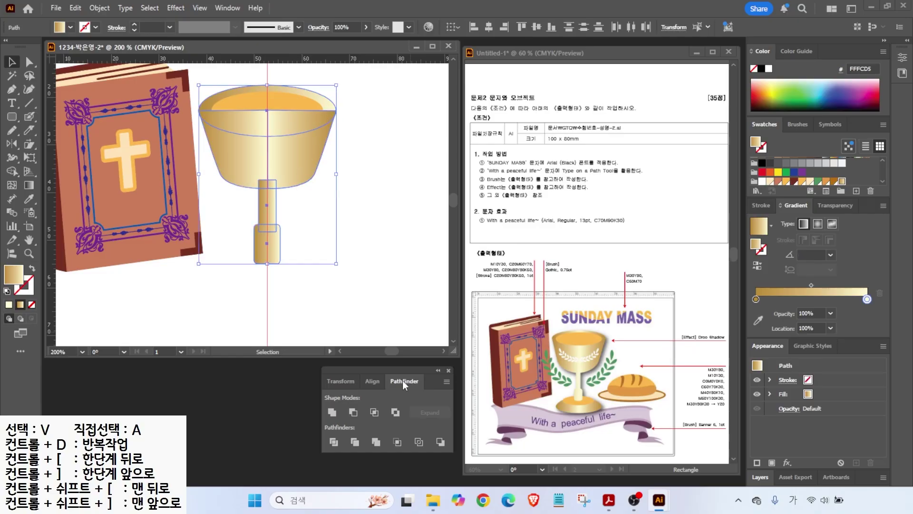
- Send the chalice cup shape behind the other chalice pieces
{"action": "left_click", "coordinate": [331, 413]}
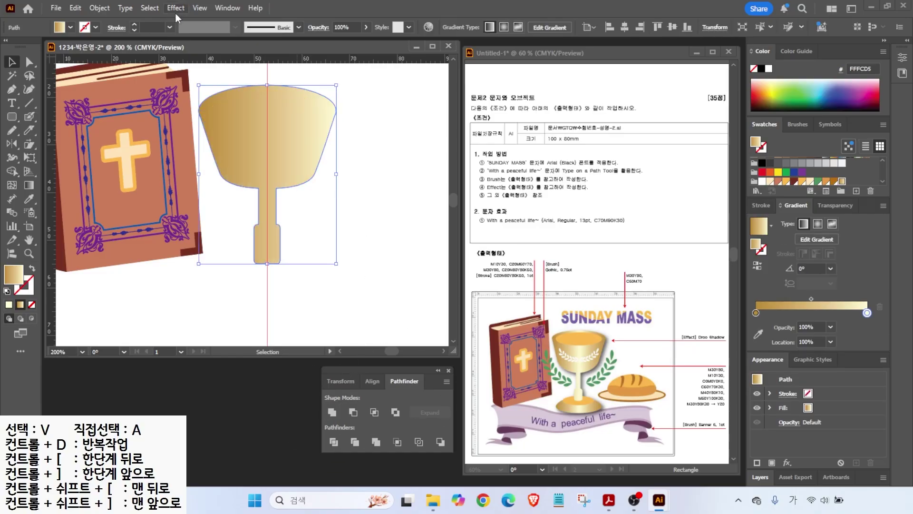
{"action": "right_click", "coordinate": [256, 148]}
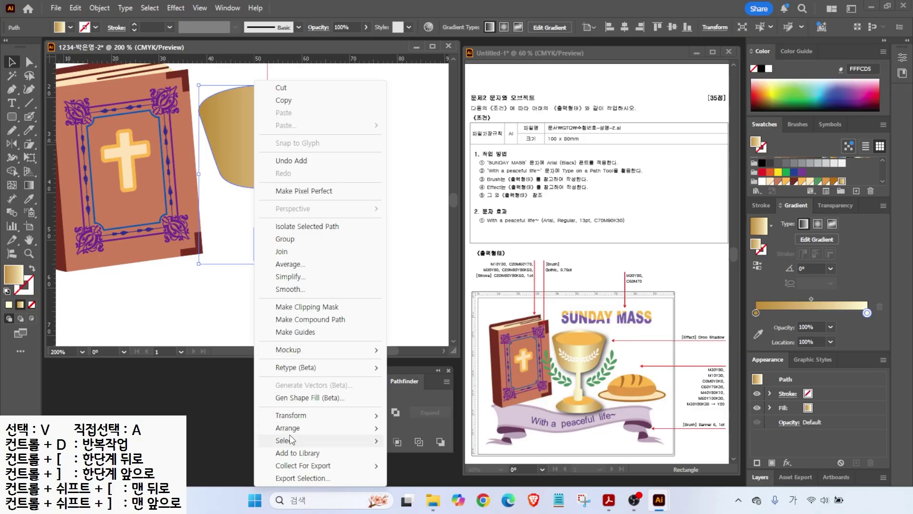
{"action": "mouse_move", "coordinate": [333, 428]}
{"action": "left_click", "coordinate": [424, 466]}
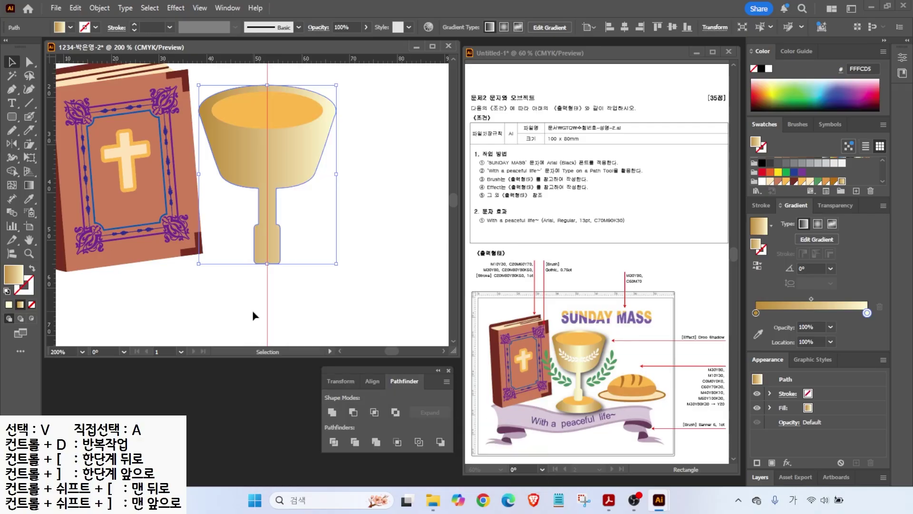
- Copy the orange ellipse down to the stem bottom, resize it and send it to back
{"action": "left_click", "coordinate": [252, 314]}
{"action": "left_click_drag", "start_coordinate": [238, 111], "coordinate": [238, 265]}
{"action": "left_click_drag", "start_coordinate": [323, 246], "coordinate": [311, 251]}
{"action": "right_click", "coordinate": [300, 261]}
{"action": "mouse_move", "coordinate": [312, 427]}
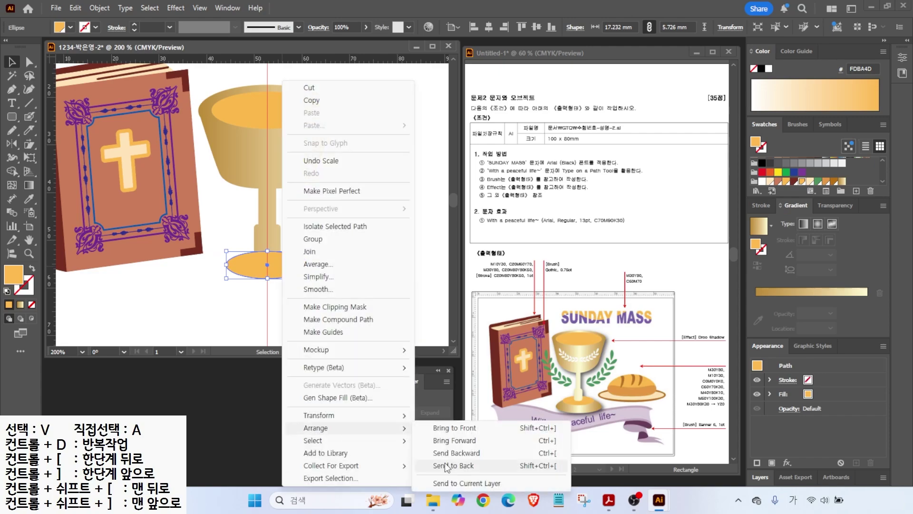
{"action": "left_click", "coordinate": [445, 465]}
{"action": "left_click", "coordinate": [360, 299]}
- Fill the base with gold gradient, enlarge it to 22.2 × 7.43 mm and dome its top anchor
{"action": "left_click", "coordinate": [248, 271]}
{"action": "left_click", "coordinate": [759, 226]}
{"action": "right_click", "coordinate": [292, 278]}
{"action": "left_click", "coordinate": [304, 278]}
{"action": "left_click_drag", "start_coordinate": [308, 265], "coordinate": [321, 262]}
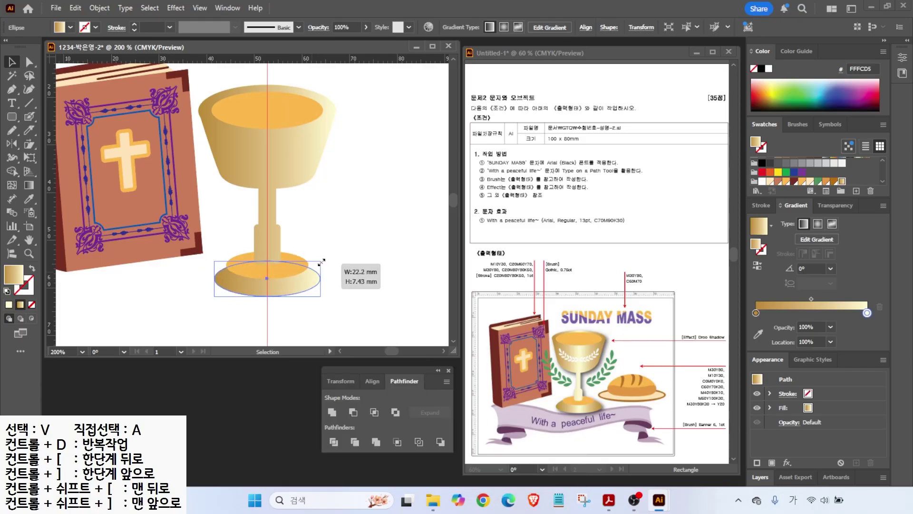
{"action": "key", "text": "a"}
{"action": "left_click_drag", "start_coordinate": [267, 260], "coordinate": [264, 250]}
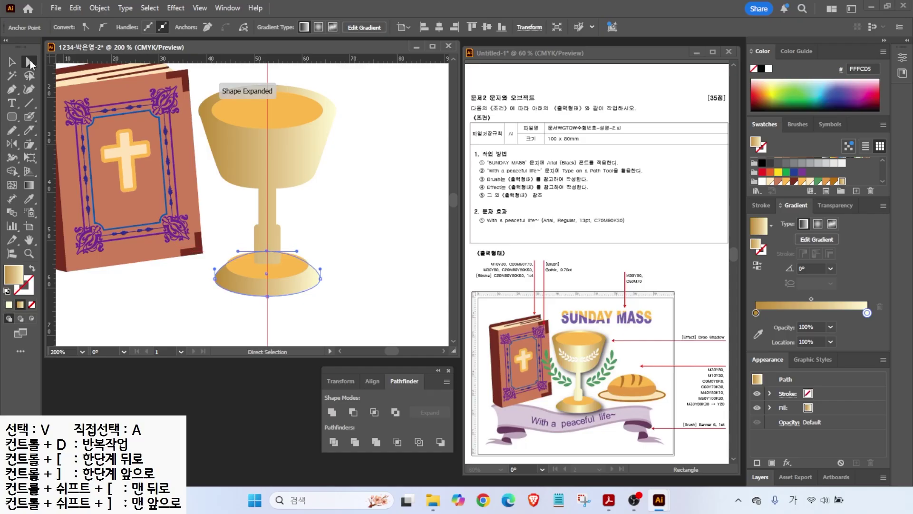
{"action": "key", "text": "v"}
{"action": "left_click", "coordinate": [338, 275]}
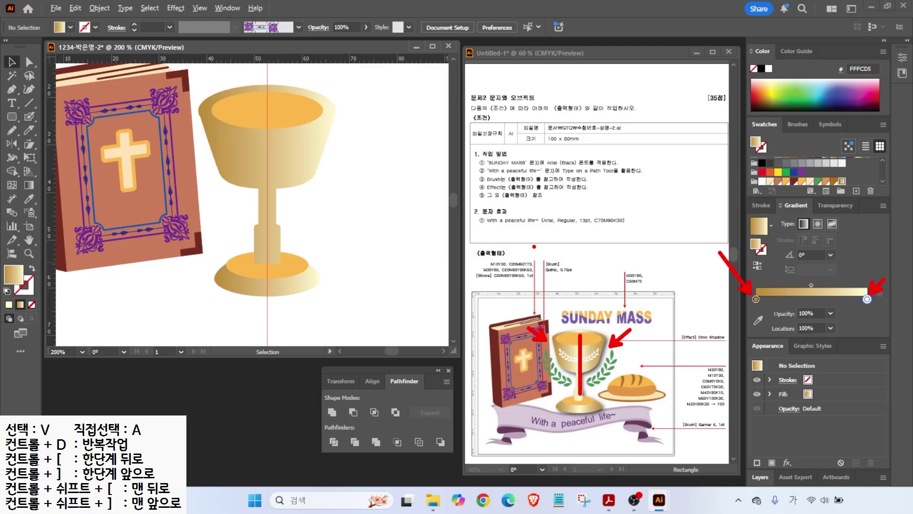
- Move the light stop of the cup and base gradient to about 85% and add a darker gold stop
{"action": "left_click", "coordinate": [293, 136]}
{"action": "left_click", "coordinate": [286, 284], "text": "shift"}
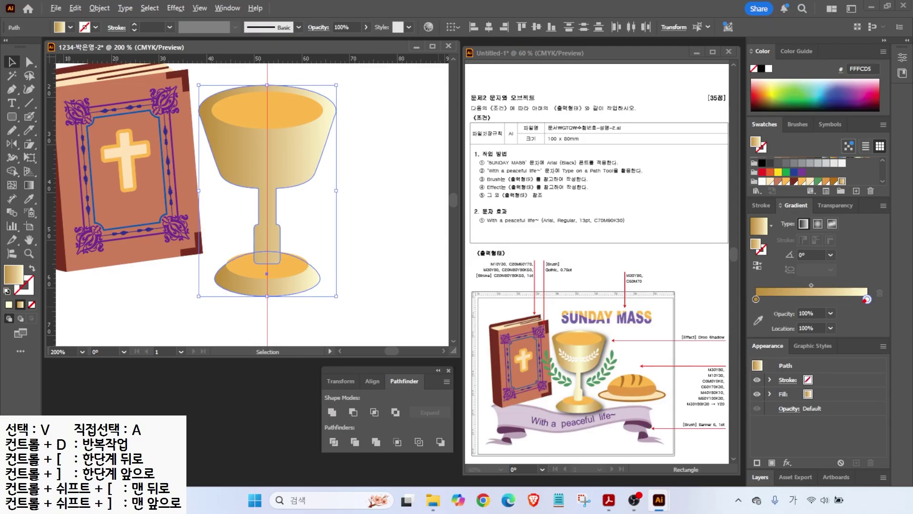
{"action": "left_click_drag", "start_coordinate": [867, 300], "coordinate": [810, 304]}
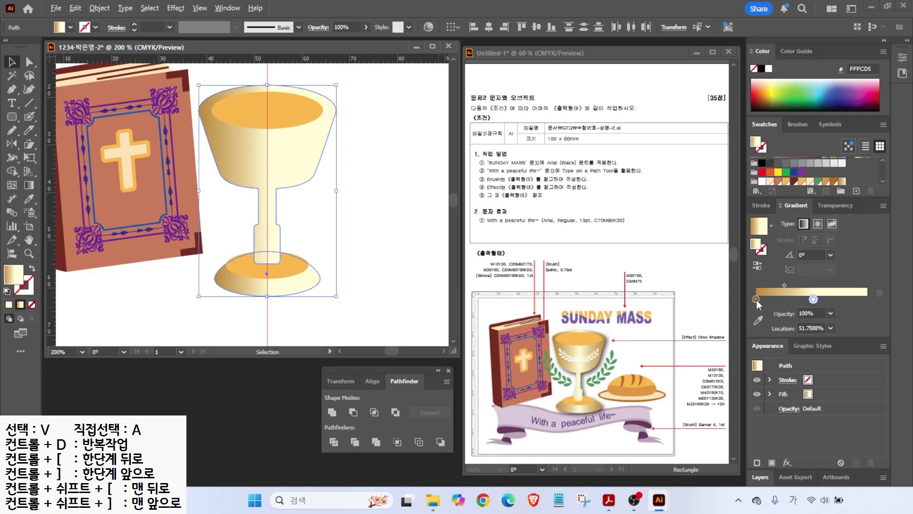
{"action": "left_click_drag", "start_coordinate": [757, 300], "coordinate": [868, 298]}
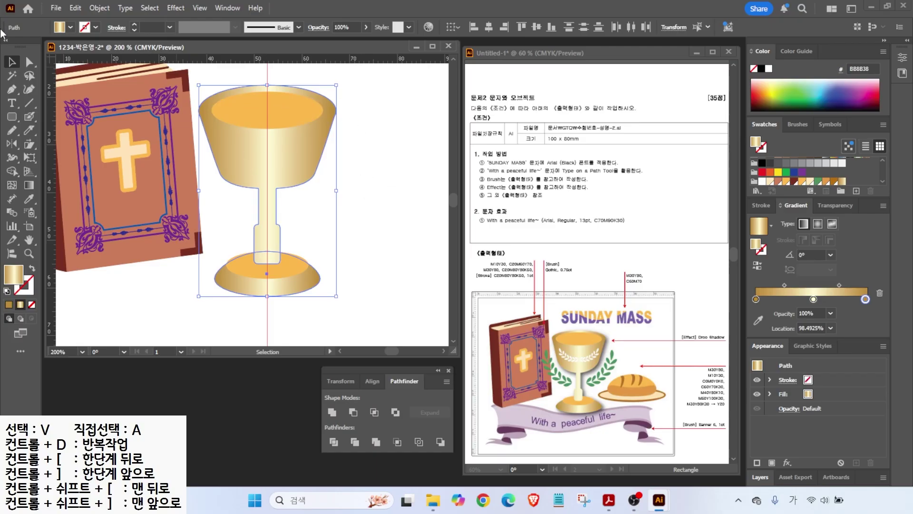
- Widen the orange cup-top ellipse so it fills the chalice rim
{"action": "left_click", "coordinate": [12, 62]}
{"action": "left_click", "coordinate": [373, 159]}
{"action": "left_click", "coordinate": [279, 125]}
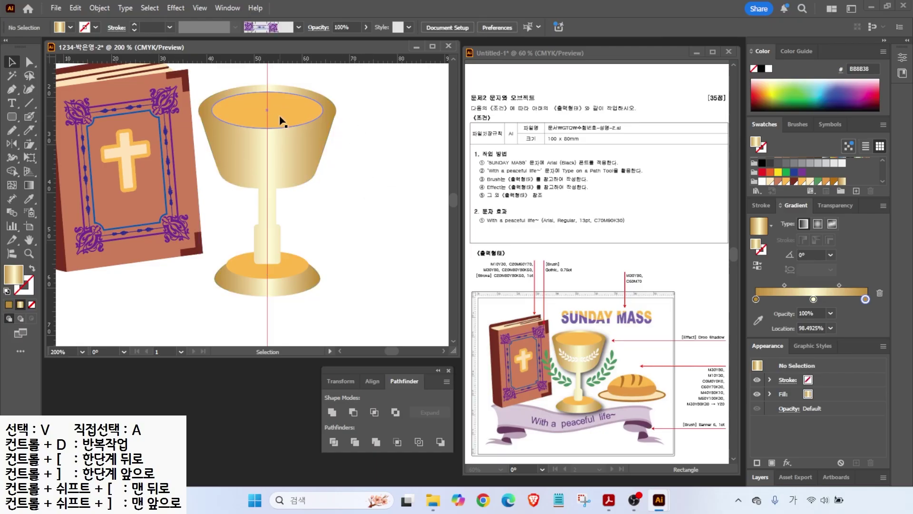
{"action": "left_click_drag", "start_coordinate": [323, 109], "coordinate": [330, 111]}
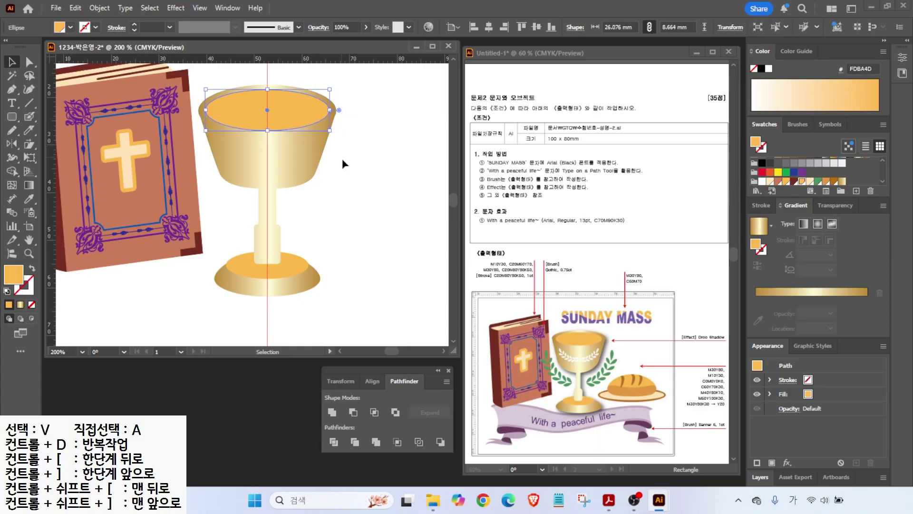
{"action": "left_click", "coordinate": [333, 142]}
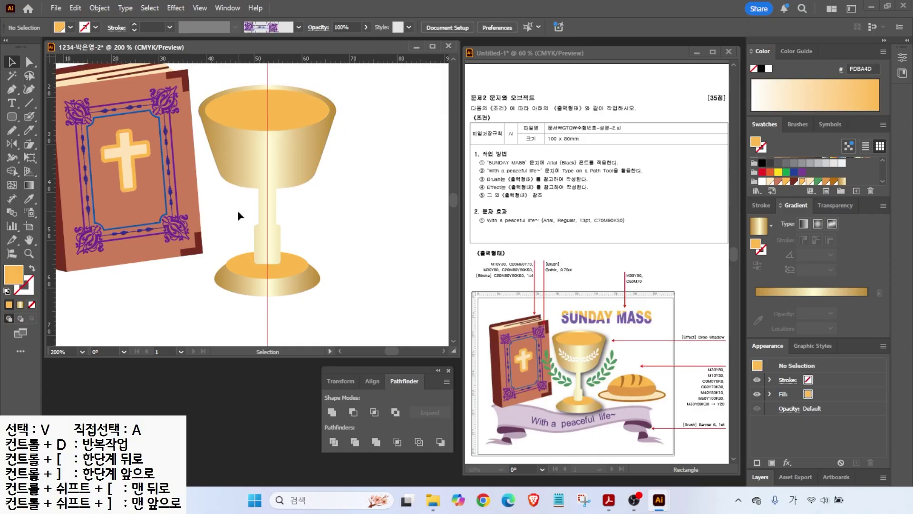
{"action": "left_click", "coordinate": [13, 116]}
{"action": "key", "text": "l"}
{"action": "scroll", "coordinate": [206, 195], "scroll_direction": "right", "scroll_amount": 2}
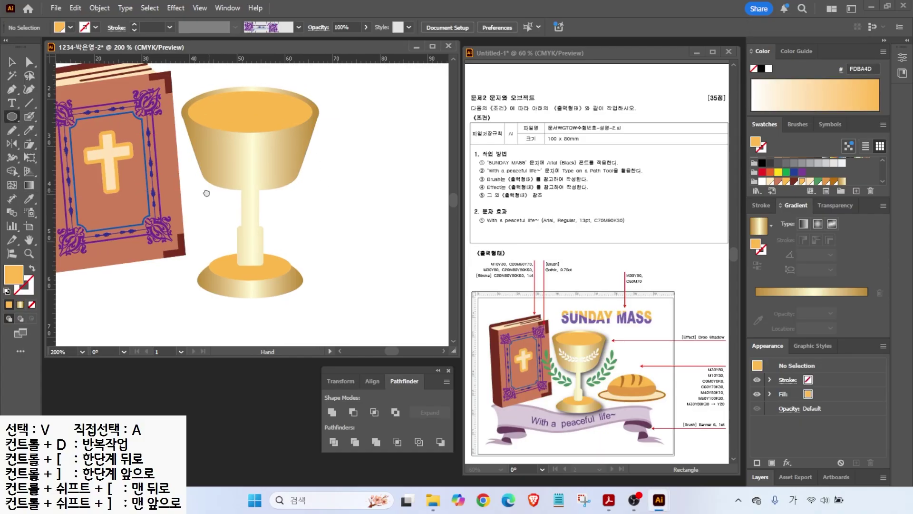
- Draw a small green ellipse right of the chalice and convert its bottom anchor to a sharp point
{"action": "left_click_drag", "start_coordinate": [336, 151], "coordinate": [345, 167]}
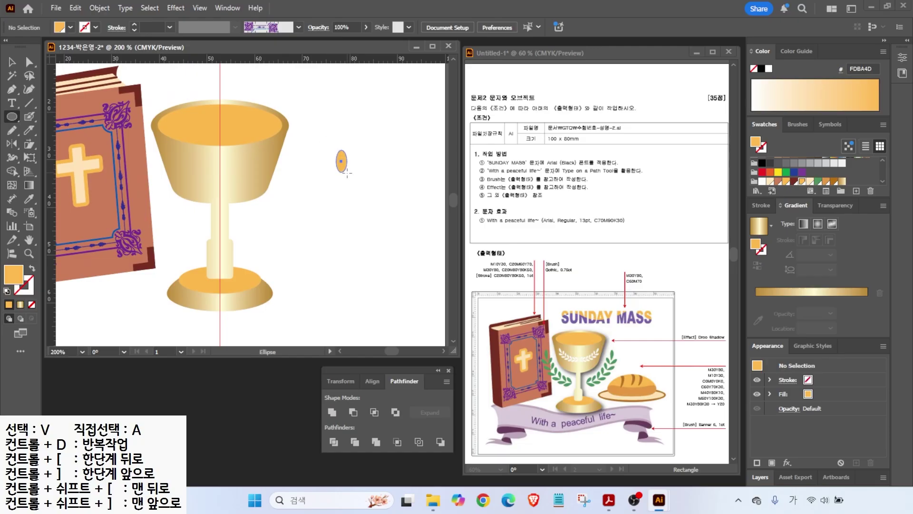
{"action": "left_click", "coordinate": [818, 182]}
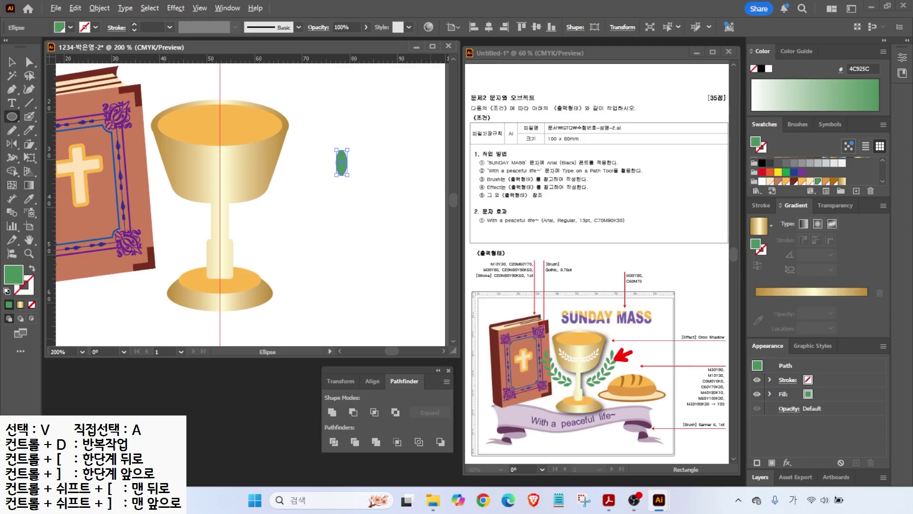
{"action": "left_click", "coordinate": [12, 89]}
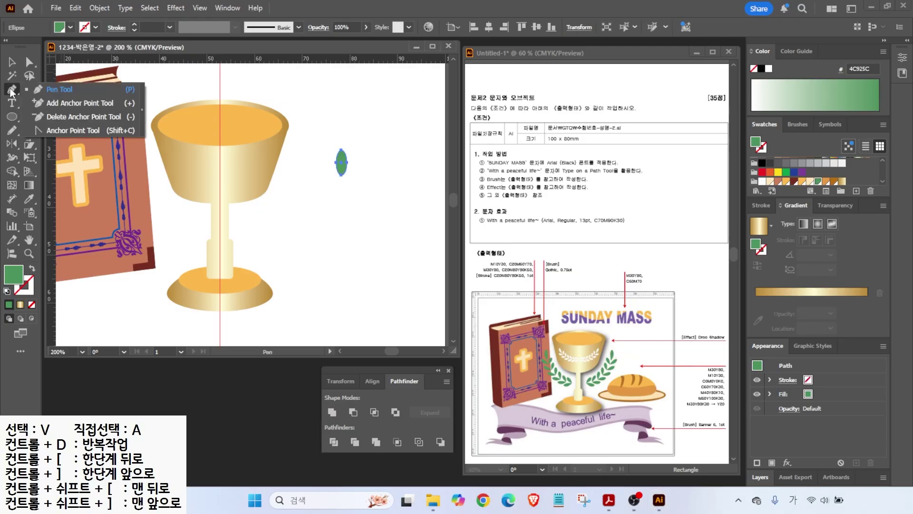
{"action": "left_click", "coordinate": [63, 131]}
{"action": "left_click", "coordinate": [341, 177]}
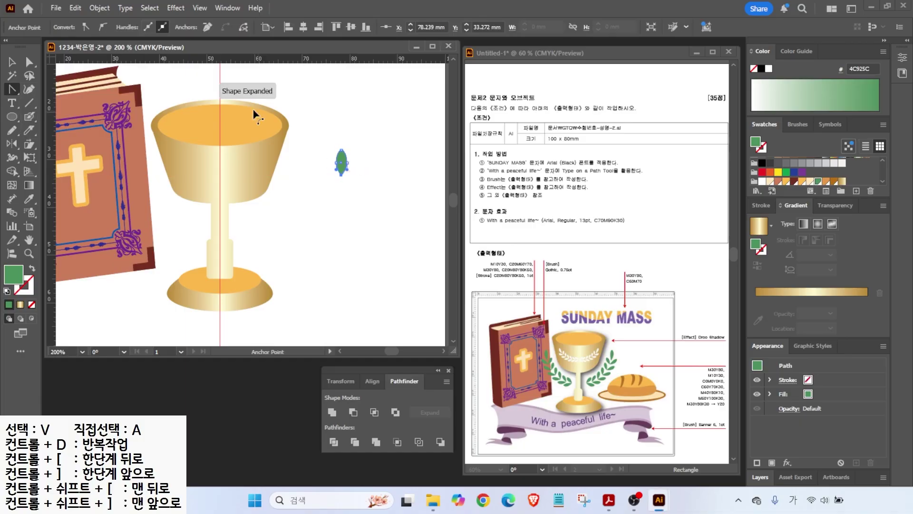
- Duplicate the leaf and position the copy to form a mirrored leaf pair
{"action": "key", "text": "v"}
{"action": "left_click", "coordinate": [377, 182]}
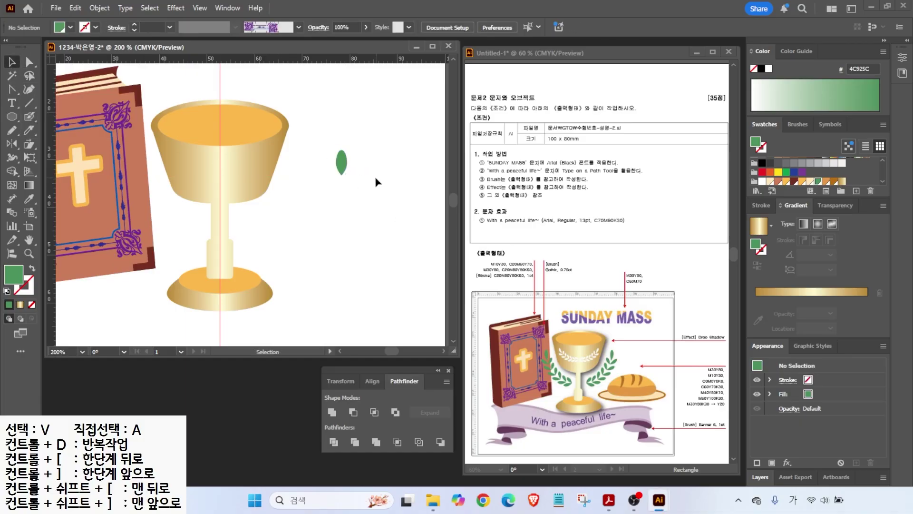
{"action": "left_click_drag", "start_coordinate": [341, 163], "coordinate": [237, 160]}
{"action": "scroll", "coordinate": [364, 174], "scroll_direction": "up", "scroll_amount": 2}
{"action": "left_click_drag", "start_coordinate": [295, 182], "coordinate": [307, 180]}
{"action": "left_click", "coordinate": [324, 210]}
- Copy the leaf pair straight down and repeat with Ctrl+D to build a column of pairs
{"action": "left_click", "coordinate": [323, 168]}
{"action": "left_click", "coordinate": [302, 186]}
{"action": "left_click", "coordinate": [333, 186], "text": "shift"}
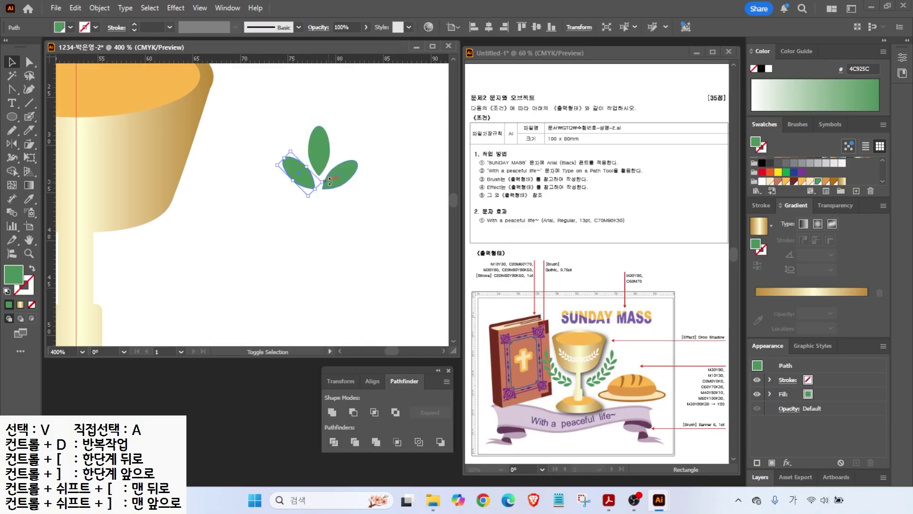
{"action": "left_click_drag", "start_coordinate": [336, 183], "coordinate": [335, 220]}
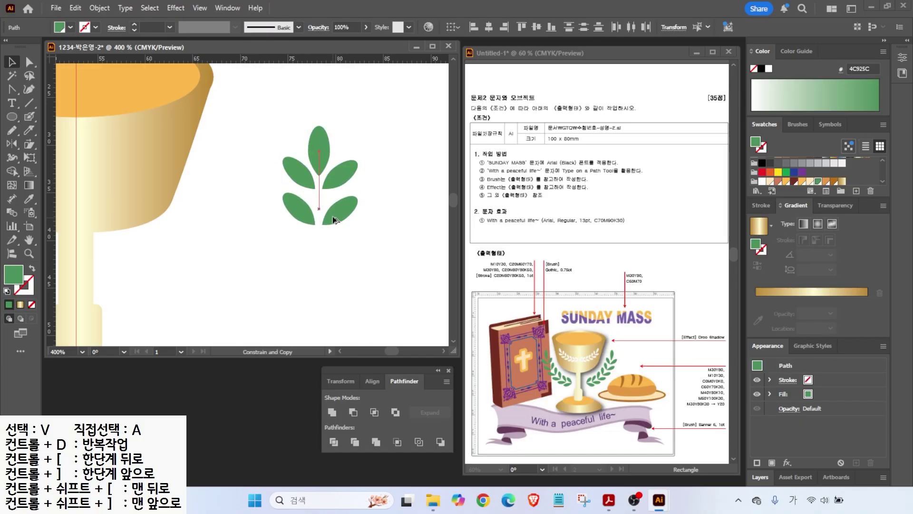
{"action": "key", "text": "ctrl+d"}
{"action": "key", "text": "ctrl+d"}
{"action": "key", "text": "a"}
{"action": "key", "text": "ctrl+d"}
{"action": "key", "text": "v"}
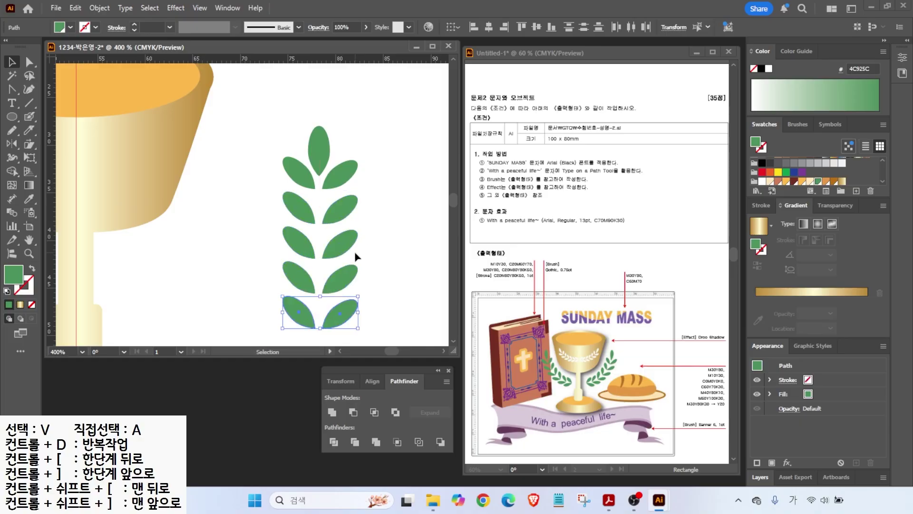
{"action": "key", "text": "a"}
{"action": "key", "text": "ctrl+d"}
{"action": "key", "text": "v"}
- Nudge the top leaf upward and marquee-select all the leaves
{"action": "left_click_drag", "start_coordinate": [324, 149], "coordinate": [323, 141]}
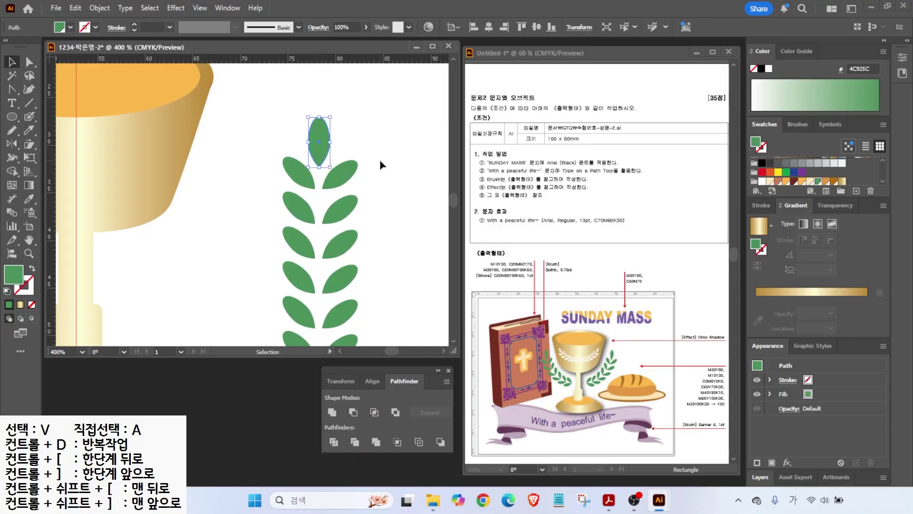
{"action": "left_click", "coordinate": [378, 163]}
{"action": "scroll", "coordinate": [370, 183], "scroll_direction": "down", "scroll_amount": 1}
{"action": "scroll", "coordinate": [371, 188], "scroll_direction": "down", "scroll_amount": 1}
{"action": "left_click", "coordinate": [305, 273]}
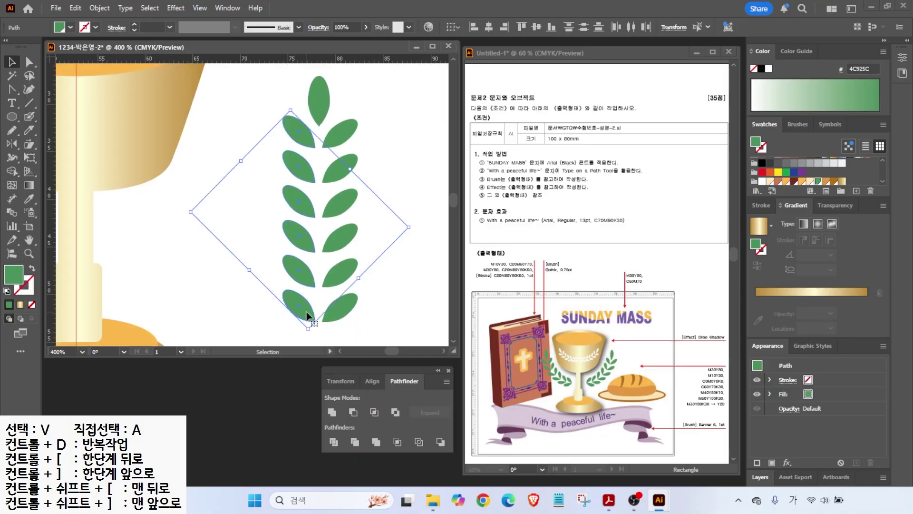
{"action": "left_click", "coordinate": [318, 97]}
{"action": "left_click_drag", "start_coordinate": [282, 82], "coordinate": [355, 323]}
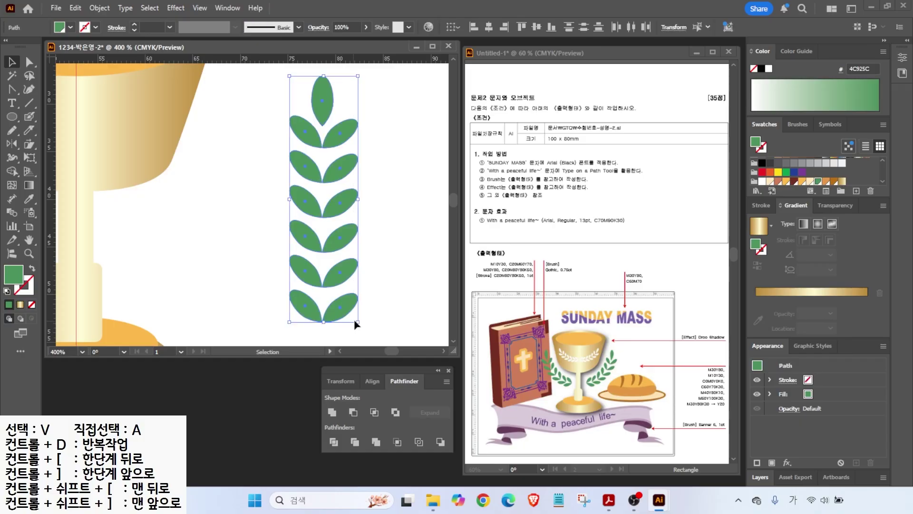
{"action": "right_click", "coordinate": [332, 204]}
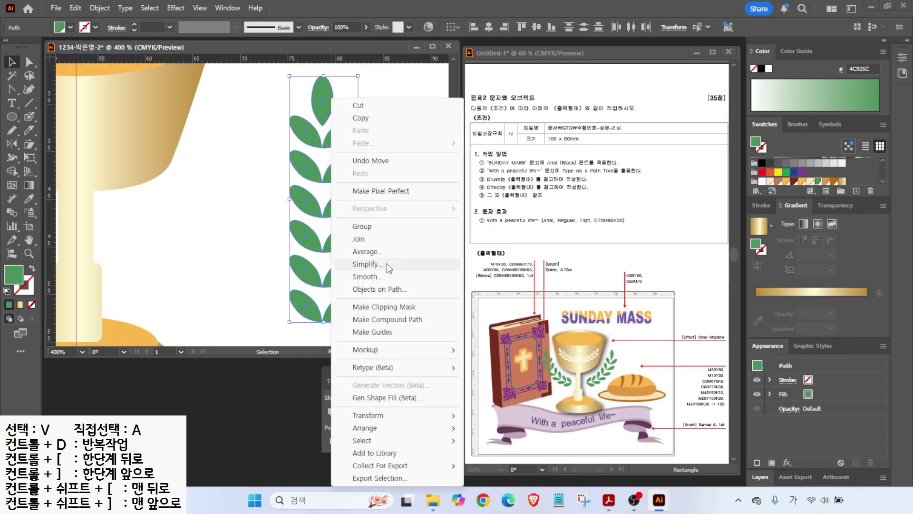
- Group the leaves and apply a vertical Arc warp with a bend of about 74%
{"action": "left_click", "coordinate": [364, 227]}
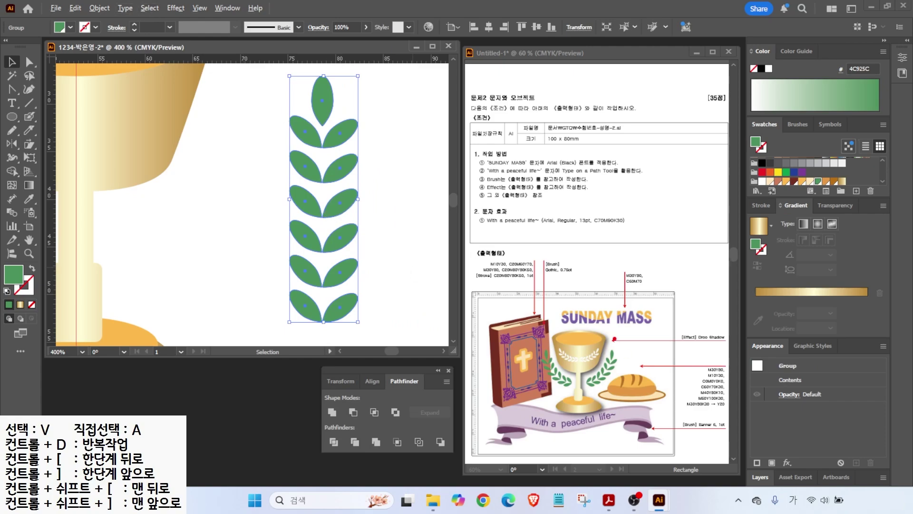
{"action": "left_click", "coordinate": [176, 8]}
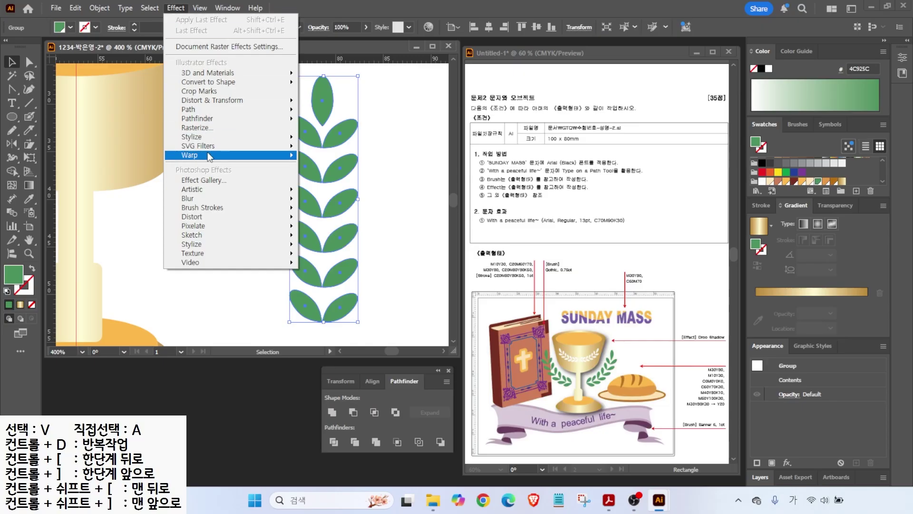
{"action": "mouse_move", "coordinate": [209, 157]}
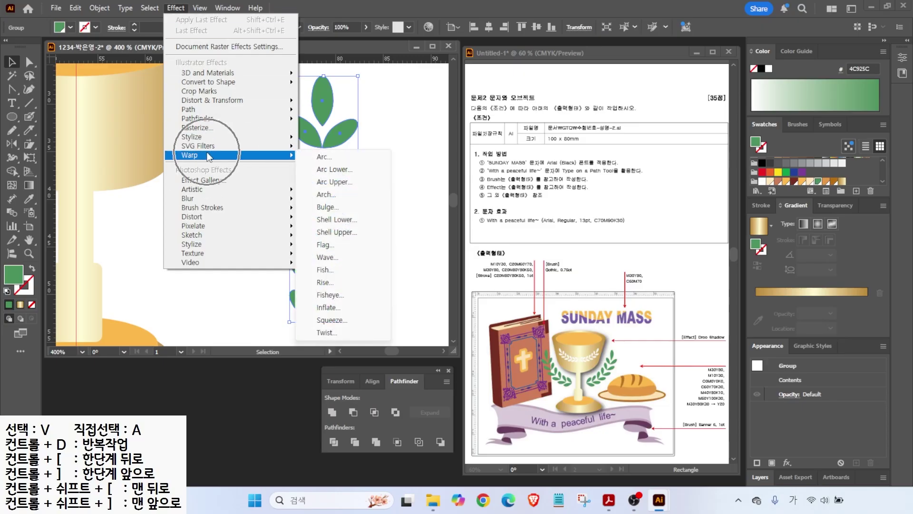
{"action": "left_click", "coordinate": [324, 156]}
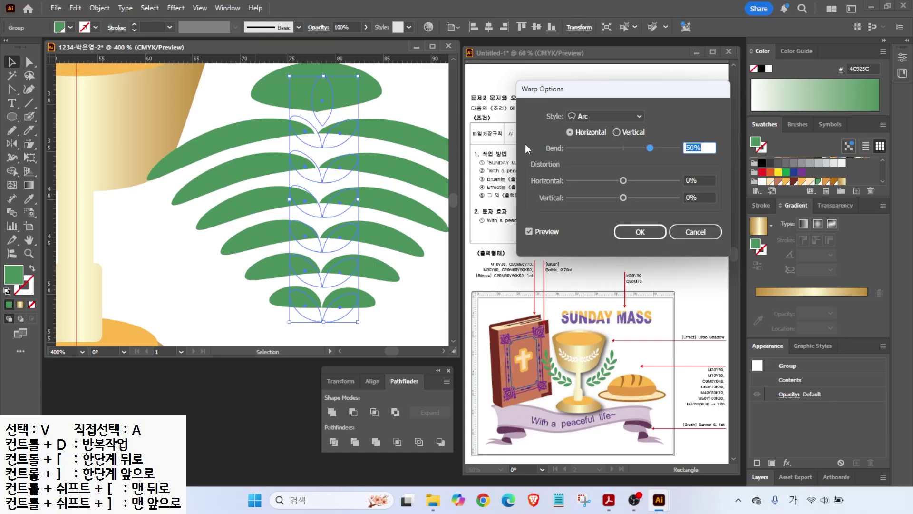
{"action": "left_click", "coordinate": [617, 133]}
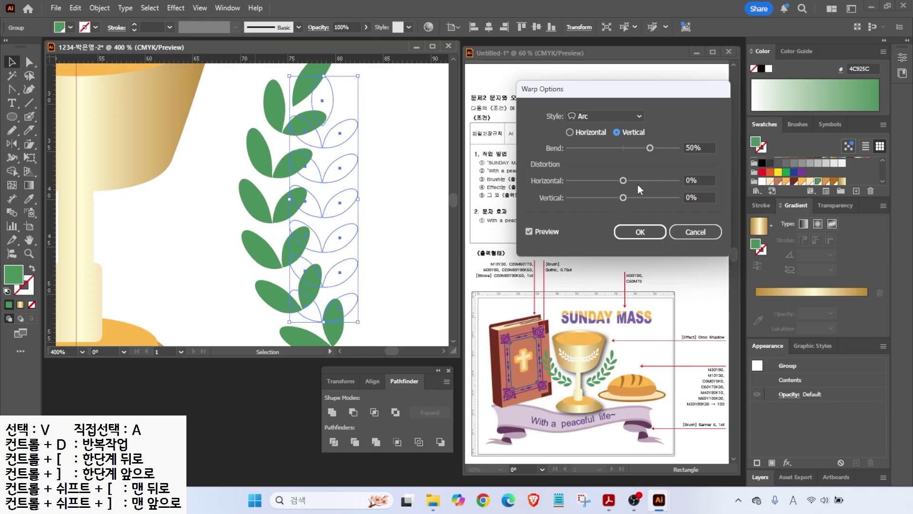
{"action": "mouse_move", "coordinate": [651, 149]}
{"action": "left_mouse_down"}
{"action": "mouse_move", "coordinate": [664, 152]}
{"action": "mouse_move", "coordinate": [627, 150]}
{"action": "mouse_move", "coordinate": [658, 151]}
{"action": "left_mouse_up"}
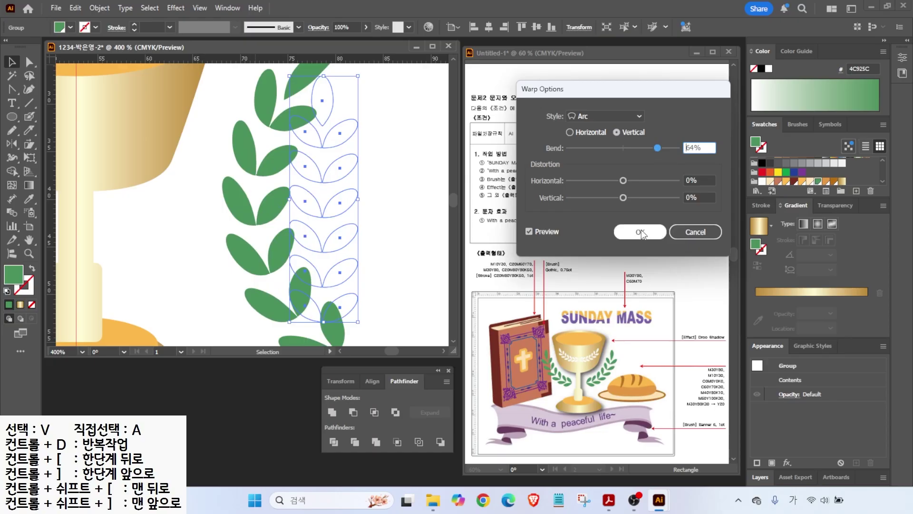
{"action": "left_click", "coordinate": [641, 232]}
{"action": "scroll", "coordinate": [395, 194], "scroll_direction": "down", "scroll_amount": 2, "text": "alt"}
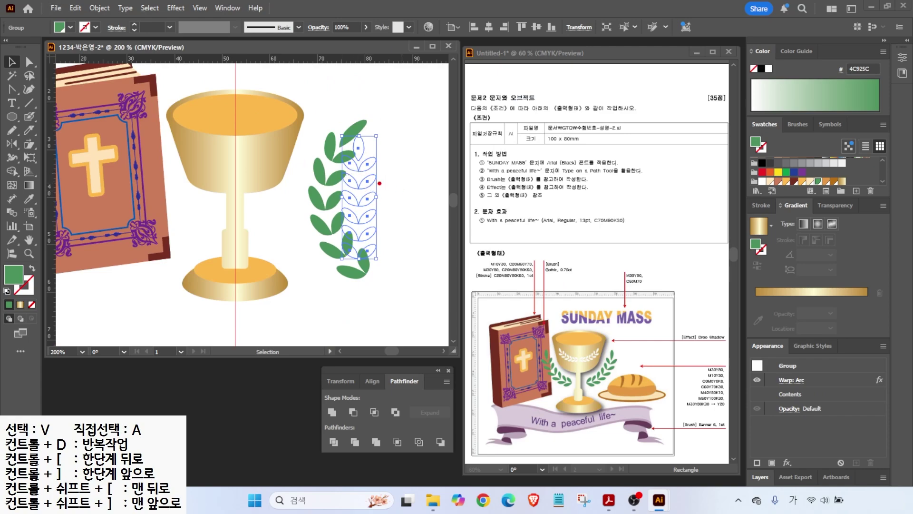
- Expand the leaf branch's Arc warp into plain shapes with Expand Appearance
{"action": "left_click_drag", "start_coordinate": [376, 179], "coordinate": [416, 166]}
{"action": "left_click_drag", "start_coordinate": [326, 179], "coordinate": [300, 164]}
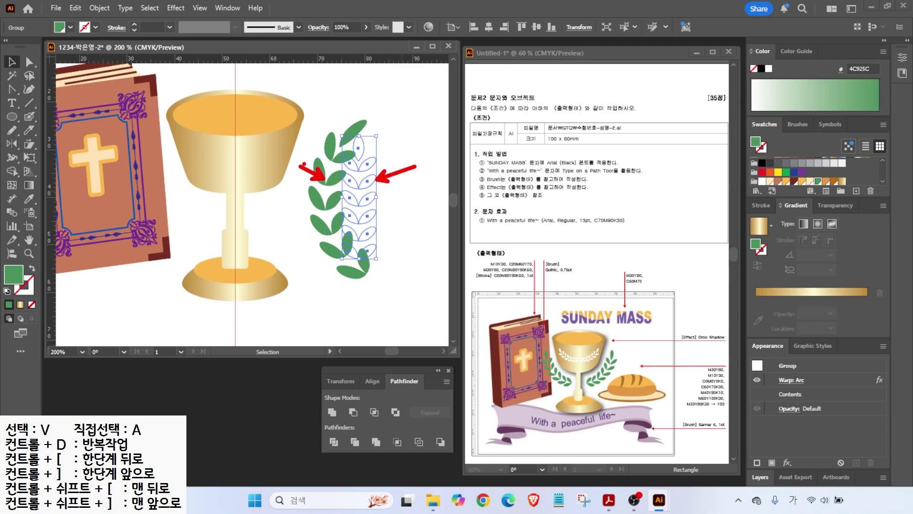
{"action": "key", "text": "Escape"}
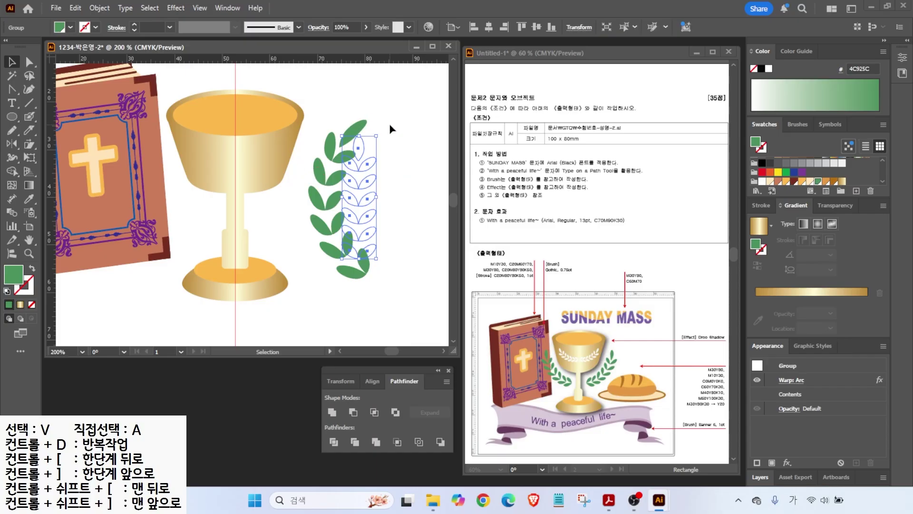
{"action": "left_click_drag", "start_coordinate": [383, 133], "coordinate": [318, 157]}
{"action": "key", "text": "ctrl+z"}
{"action": "left_click", "coordinate": [100, 7]}
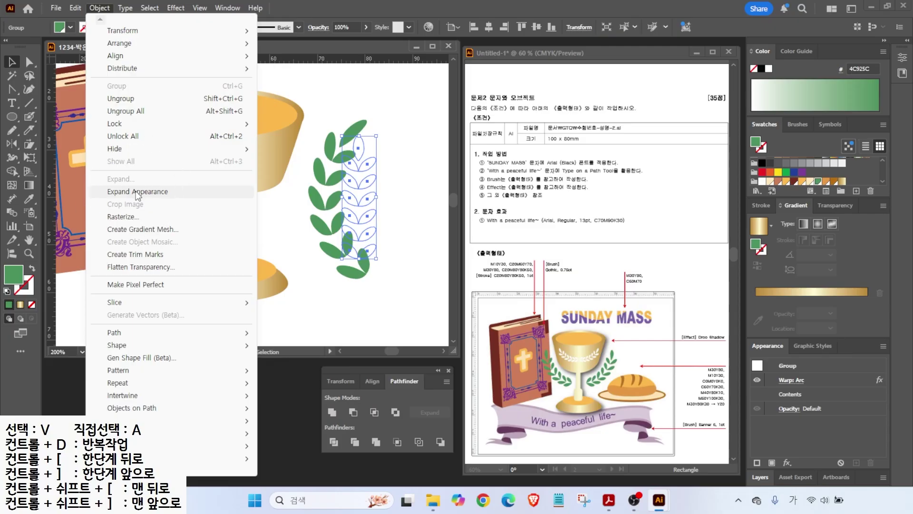
{"action": "left_click", "coordinate": [137, 192]}
- Rotate the branch diagonally and tuck it against the book beside the chalice's left side
{"action": "left_click_drag", "start_coordinate": [376, 115], "coordinate": [181, 202]}
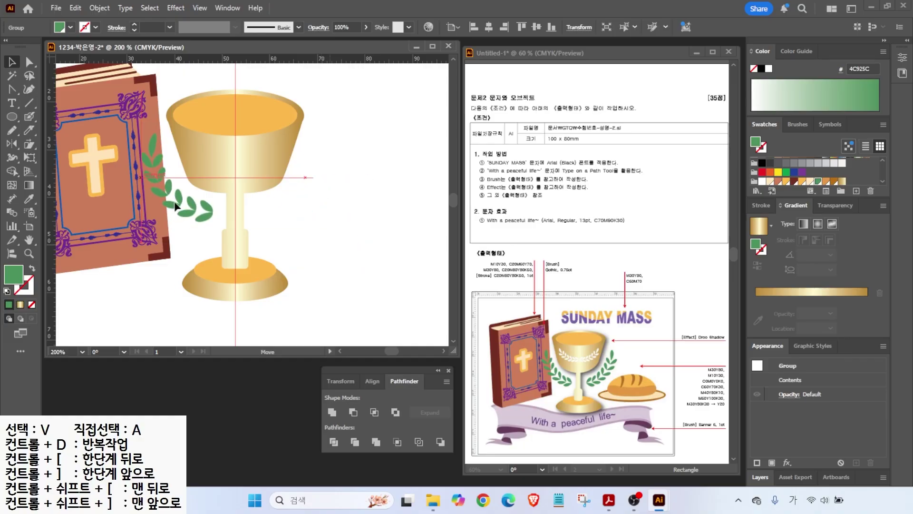
{"action": "left_click_drag", "start_coordinate": [136, 135], "coordinate": [126, 151]}
{"action": "left_click_drag", "start_coordinate": [207, 217], "coordinate": [196, 215]}
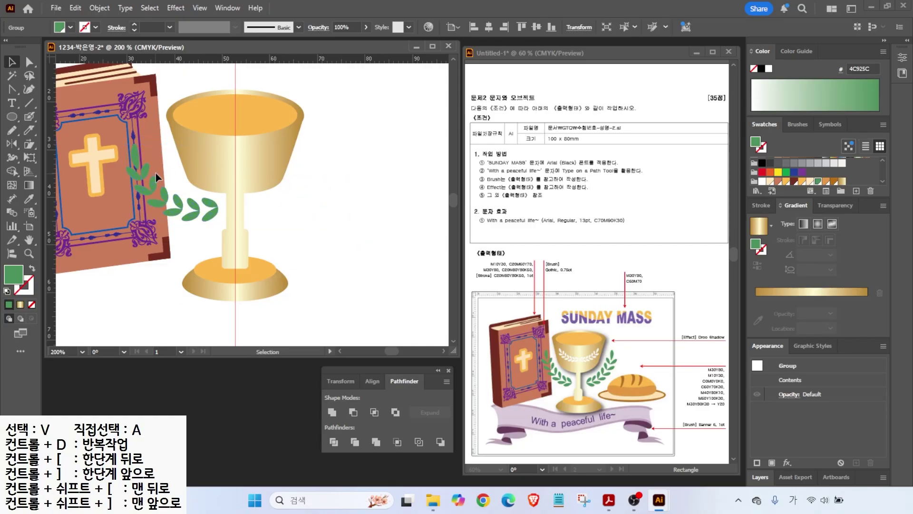
{"action": "left_click_drag", "start_coordinate": [219, 140], "coordinate": [226, 149]}
{"action": "key", "text": "ctrl+z"}
{"action": "left_click", "coordinate": [210, 202]}
{"action": "left_click_drag", "start_coordinate": [187, 219], "coordinate": [195, 212]}
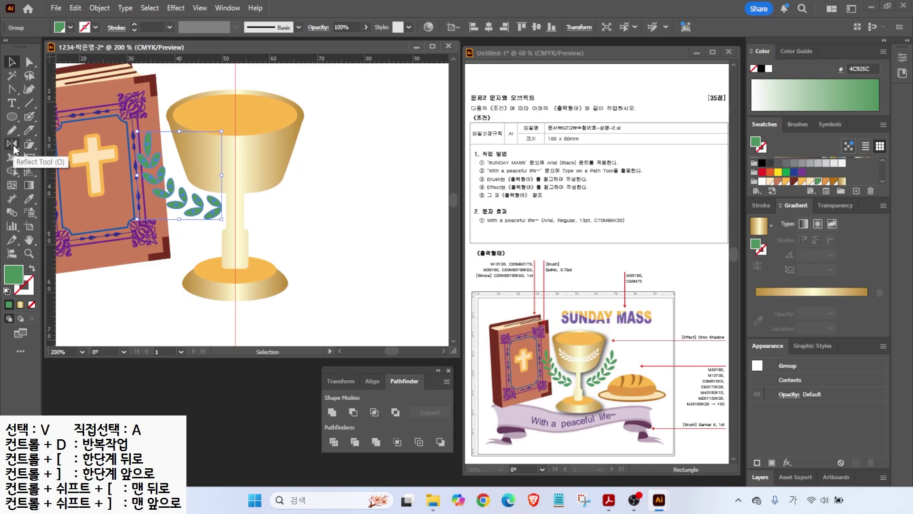
- Reflect a copy of the leaf branch vertically across the cup's centre onto the right side
{"action": "left_click", "coordinate": [14, 149]}
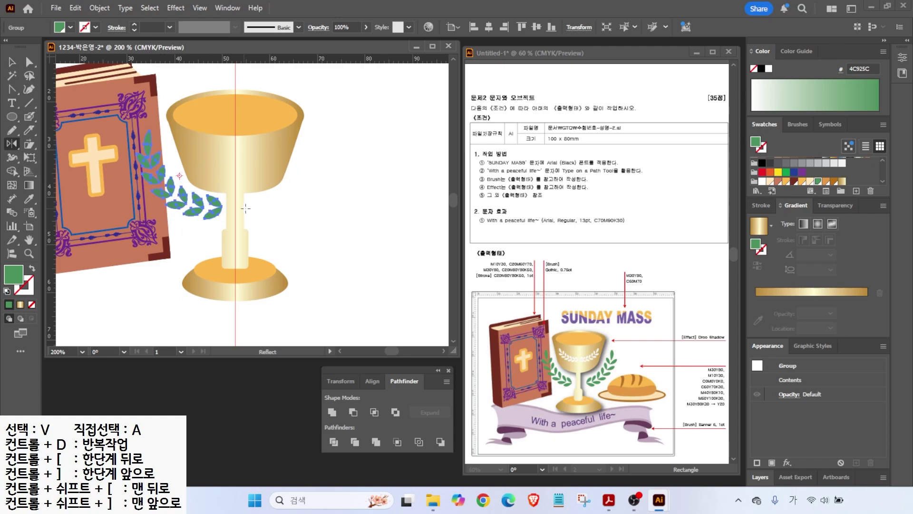
{"action": "left_click", "coordinate": [235, 114], "text": "alt"}
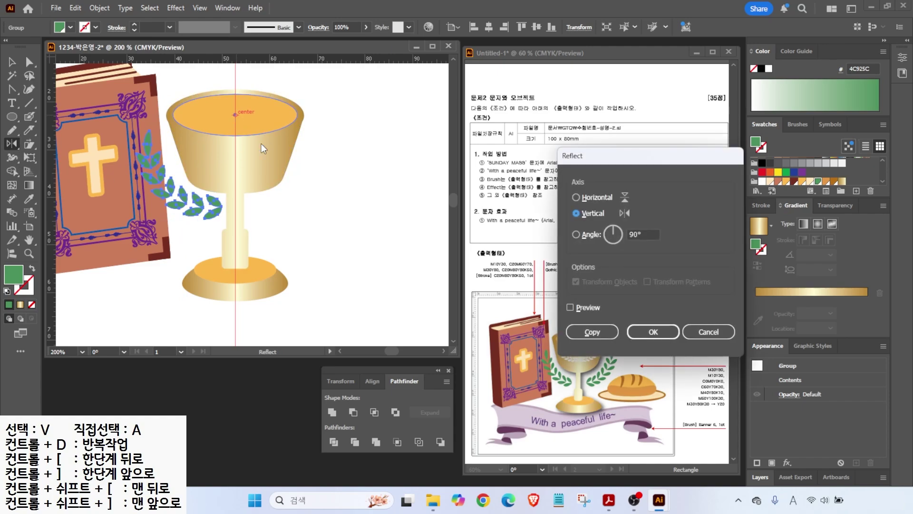
{"action": "left_click", "coordinate": [569, 307]}
{"action": "left_click", "coordinate": [569, 307]}
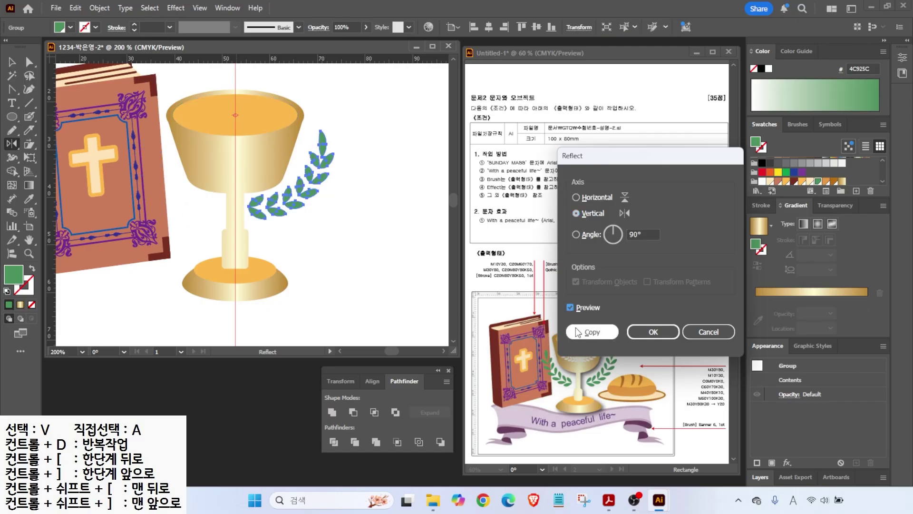
{"action": "left_click", "coordinate": [593, 332]}
- Copy both leaf branches onto the chalice bowl and scale them down
{"action": "key", "text": "v"}
{"action": "left_click_drag", "start_coordinate": [196, 209], "coordinate": [213, 162]}
{"action": "key", "text": "ctrl+z"}
{"action": "left_click", "coordinate": [219, 213], "text": "shift"}
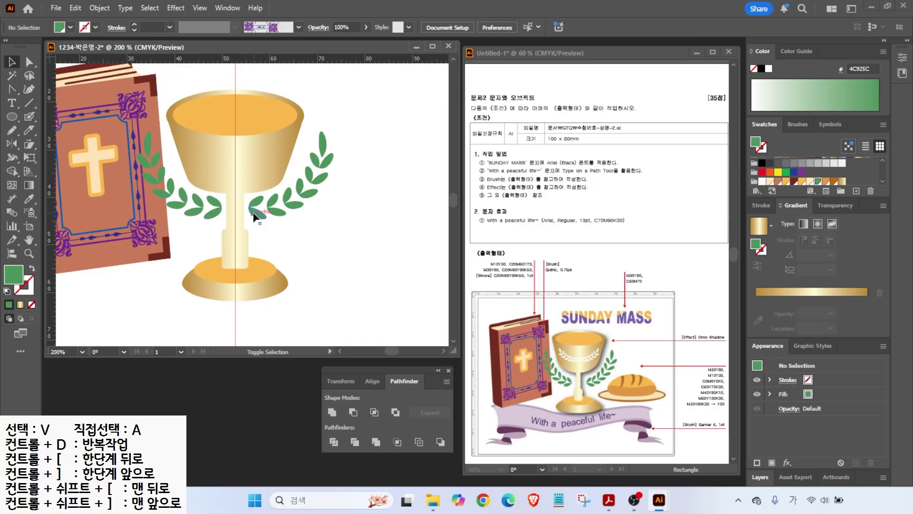
{"action": "left_click", "coordinate": [259, 210]}
{"action": "left_click", "coordinate": [212, 219], "text": "shift"}
{"action": "left_click_drag", "start_coordinate": [313, 154], "coordinate": [291, 102]}
{"action": "left_click_drag", "start_coordinate": [273, 134], "coordinate": [259, 166]}
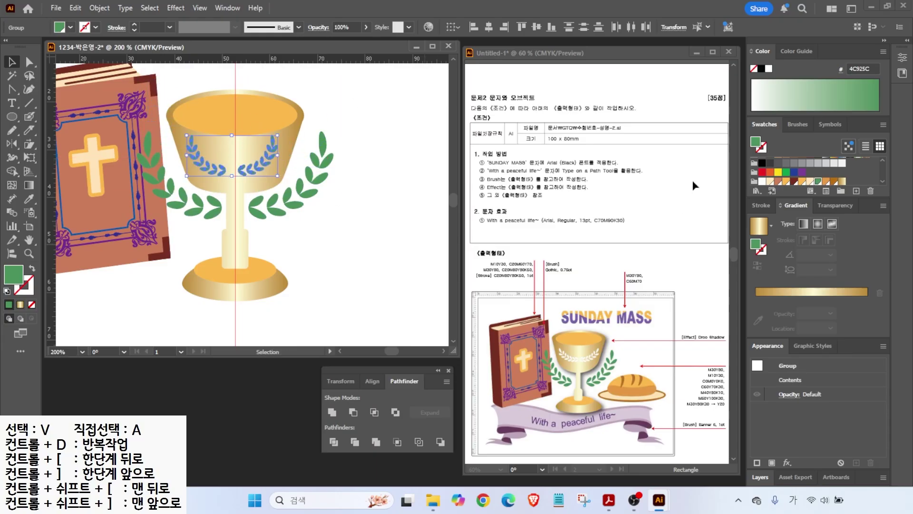
- Make the small bowl branches white and rotate each so they mirror each other
{"action": "left_click", "coordinate": [763, 182]}
{"action": "left_click", "coordinate": [265, 153]}
{"action": "scroll", "coordinate": [265, 152], "scroll_direction": "up", "scroll_amount": 1}
{"action": "left_click_drag", "start_coordinate": [290, 120], "coordinate": [297, 133]}
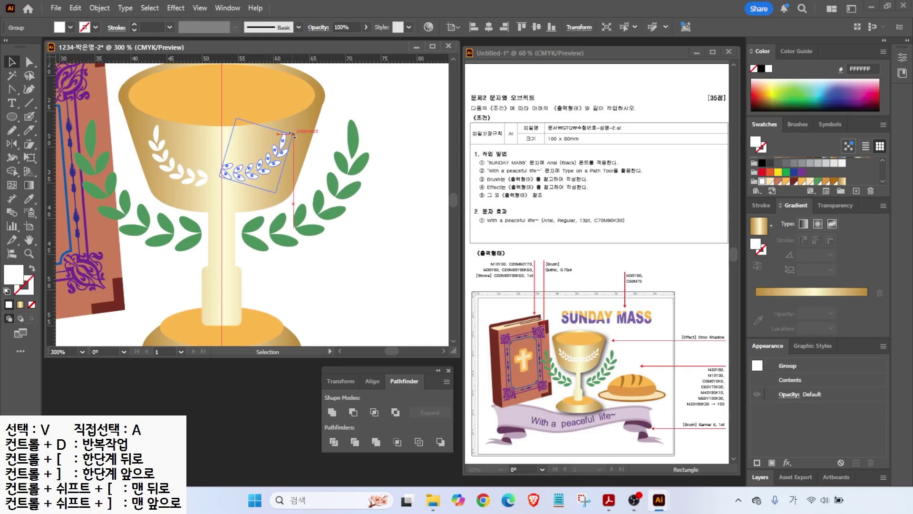
{"action": "left_click", "coordinate": [177, 157]}
{"action": "left_click_drag", "start_coordinate": [209, 125], "coordinate": [202, 120]}
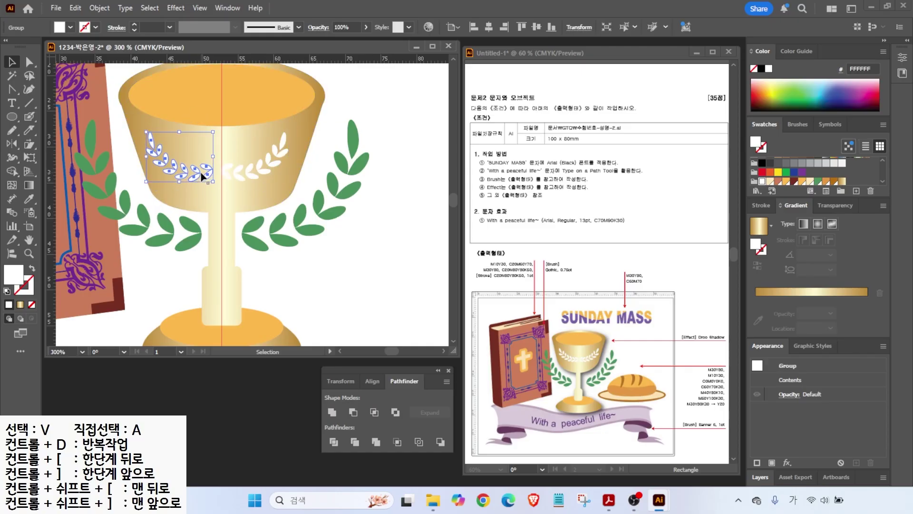
{"action": "left_click_drag", "start_coordinate": [215, 175], "coordinate": [201, 180]}
{"action": "left_click", "coordinate": [244, 177]}
- Fit the whole artboard in view with Ctrl+0 and check the drop-shadow note in the reference
{"action": "key", "text": "ctrl+0"}
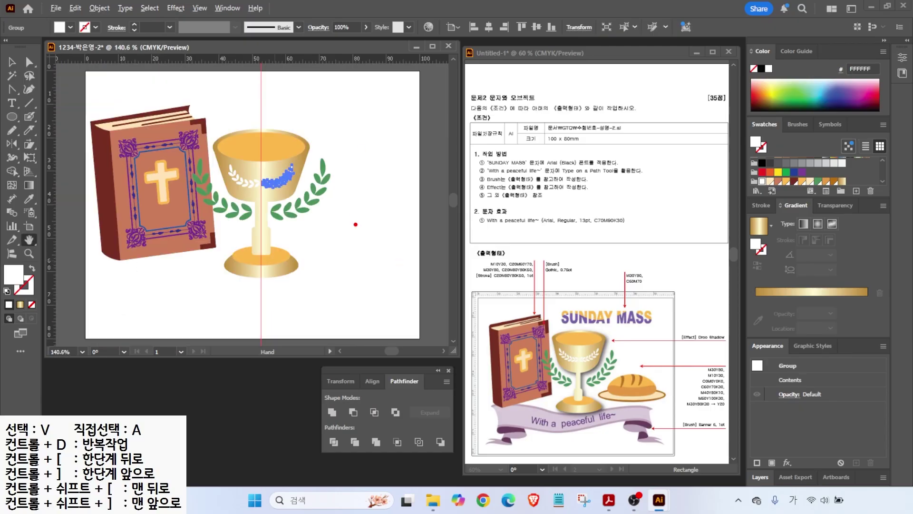
{"action": "mouse_move", "coordinate": [718, 346]}
{"action": "left_mouse_down"}
{"action": "mouse_move", "coordinate": [677, 336]}
{"action": "mouse_move", "coordinate": [716, 327]}
{"action": "left_mouse_up"}
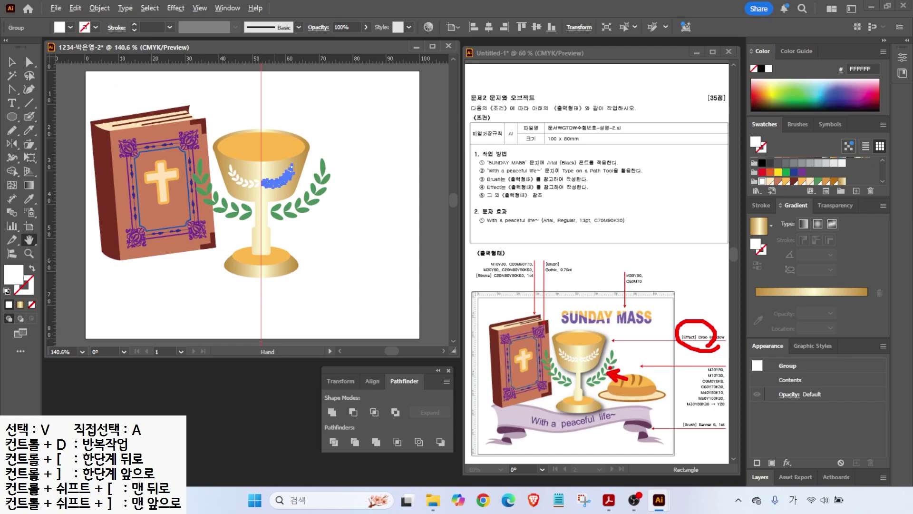
{"action": "key", "text": "Escape"}
{"action": "key", "text": "v"}
{"action": "left_click", "coordinate": [240, 112]}
- Group the chalice cup, wreath and base into one object
{"action": "left_click", "coordinate": [269, 191]}
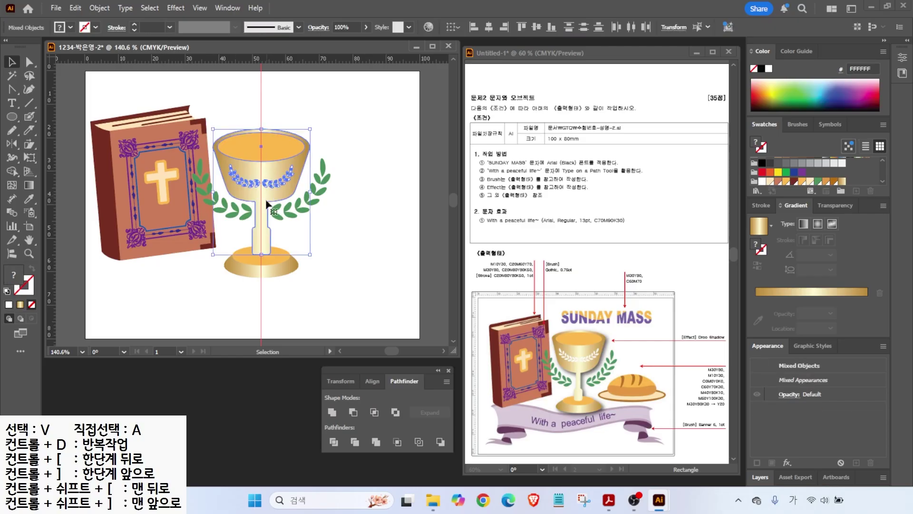
{"action": "left_click", "coordinate": [261, 265], "text": "shift"}
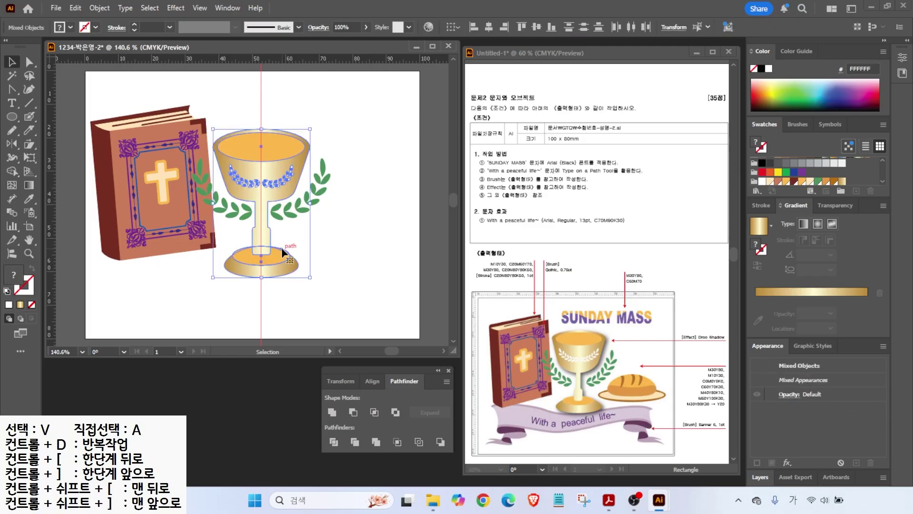
{"action": "right_click", "coordinate": [266, 252]}
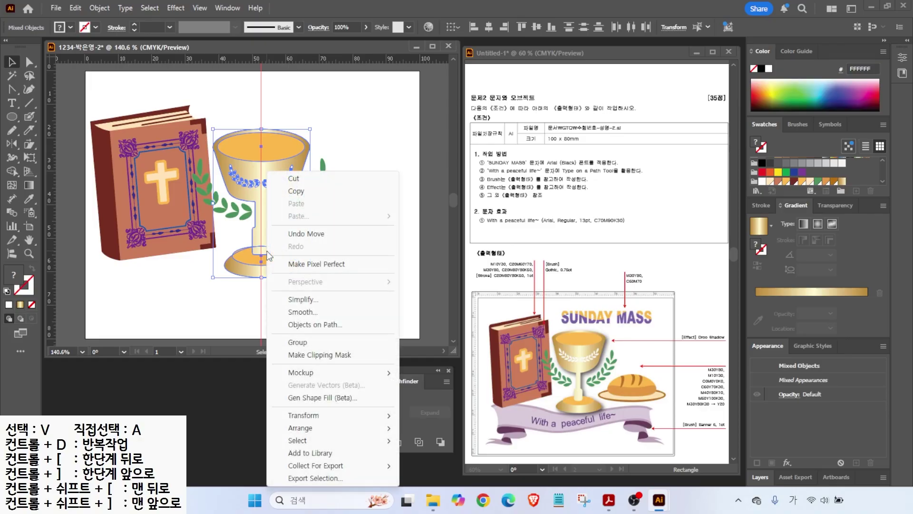
{"action": "left_click", "coordinate": [297, 342]}
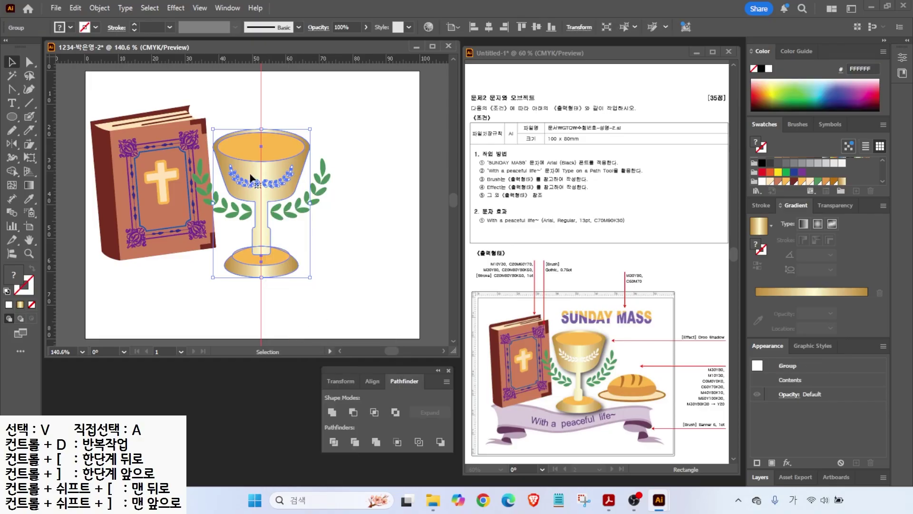
- Add a Drop Shadow to the chalice with 1 mm X and Y offsets
{"action": "left_click", "coordinate": [176, 8]}
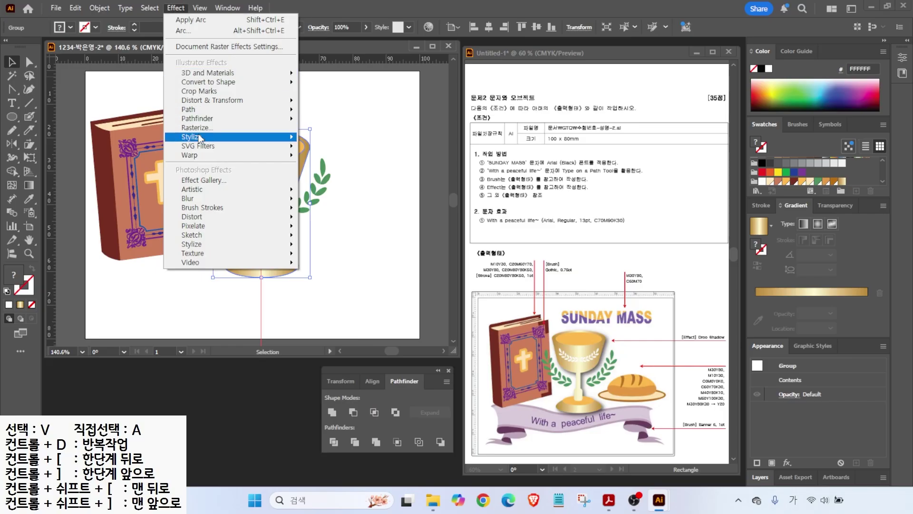
{"action": "mouse_move", "coordinate": [198, 137]}
{"action": "left_click", "coordinate": [333, 137]}
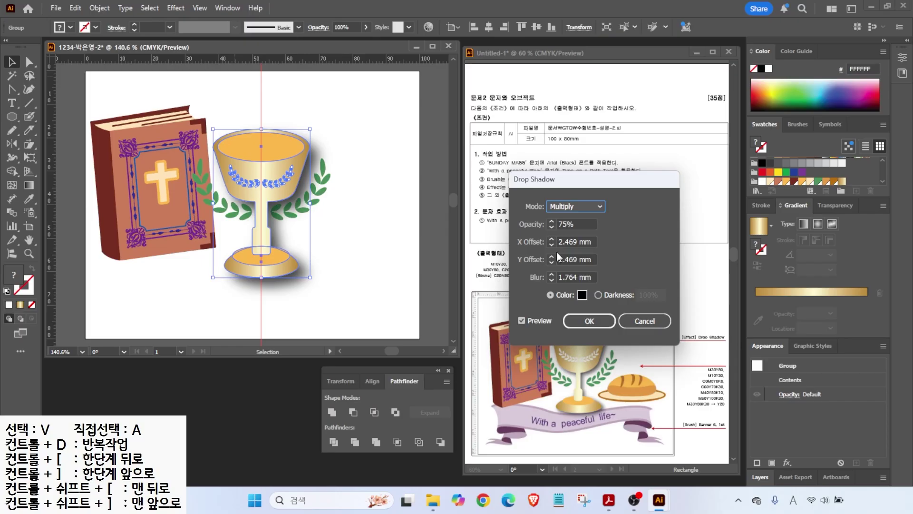
{"action": "key", "text": "Tab"}
{"action": "key", "text": "Tab"}
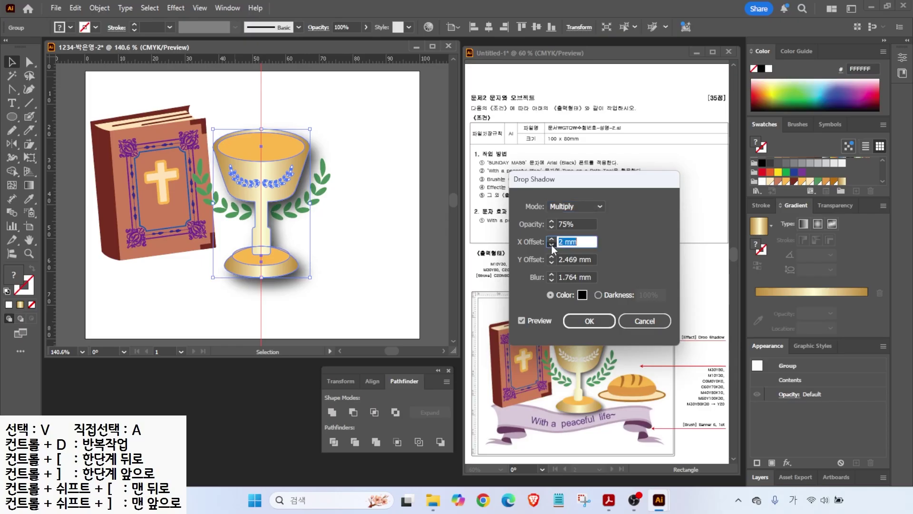
{"action": "type", "text": "1"}
{"action": "key", "text": "Tab"}
{"action": "type", "text": "1"}
{"action": "key", "text": "Tab"}
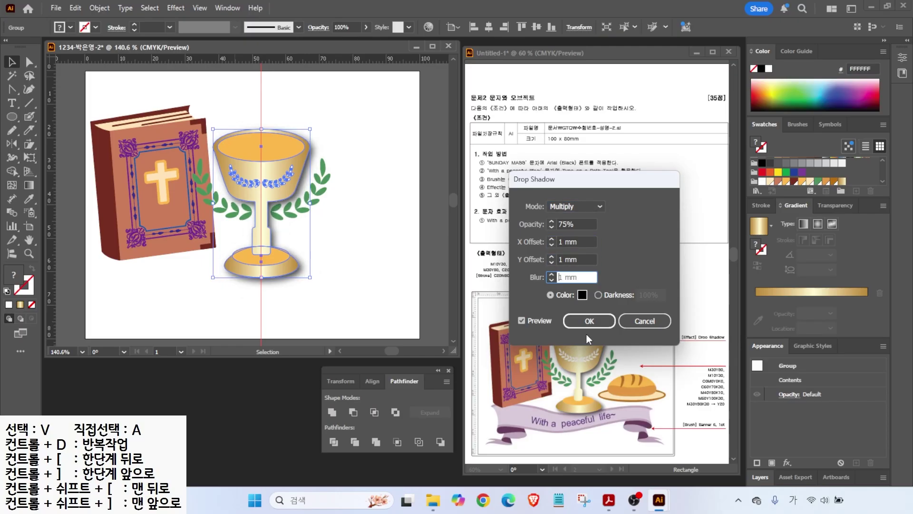
{"action": "key", "text": "Return"}
{"action": "left_click", "coordinate": [316, 245]}
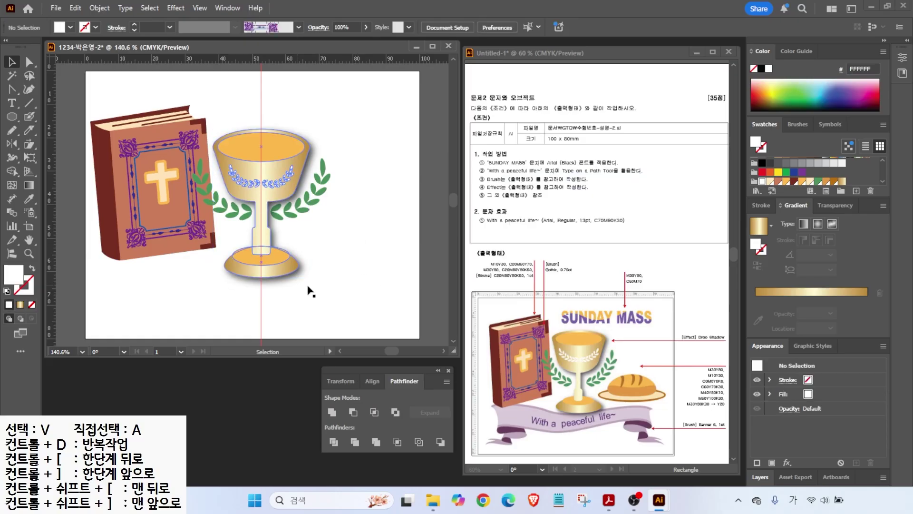
- Draw a flat brown ellipse to the right of the chalice and move it down slightly
{"action": "key", "text": "l"}
{"action": "left_click_drag", "start_coordinate": [309, 223], "coordinate": [407, 247]}
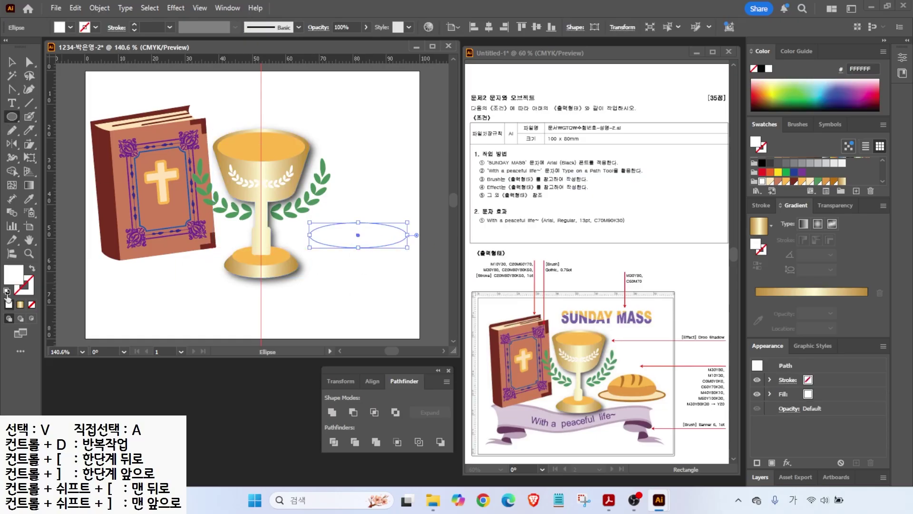
{"action": "left_click", "coordinate": [834, 181]}
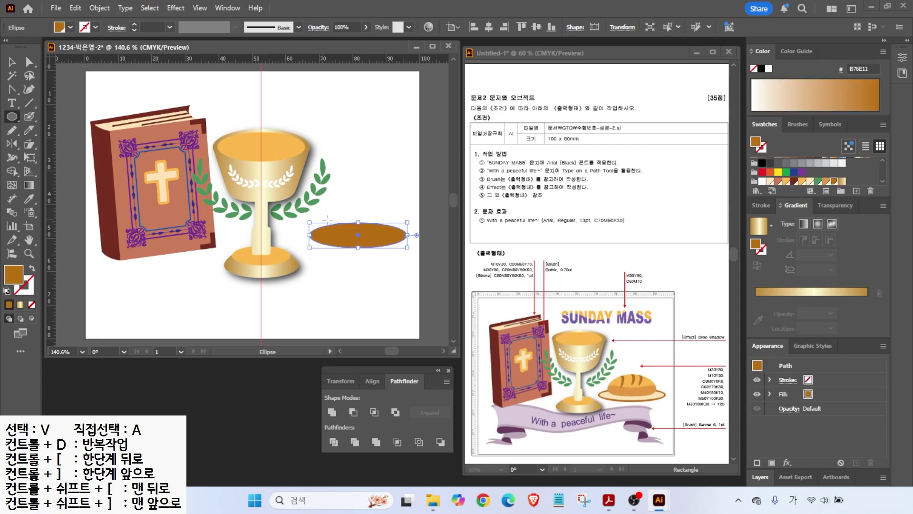
{"action": "key", "text": "v"}
{"action": "left_click_drag", "start_coordinate": [336, 228], "coordinate": [335, 241]}
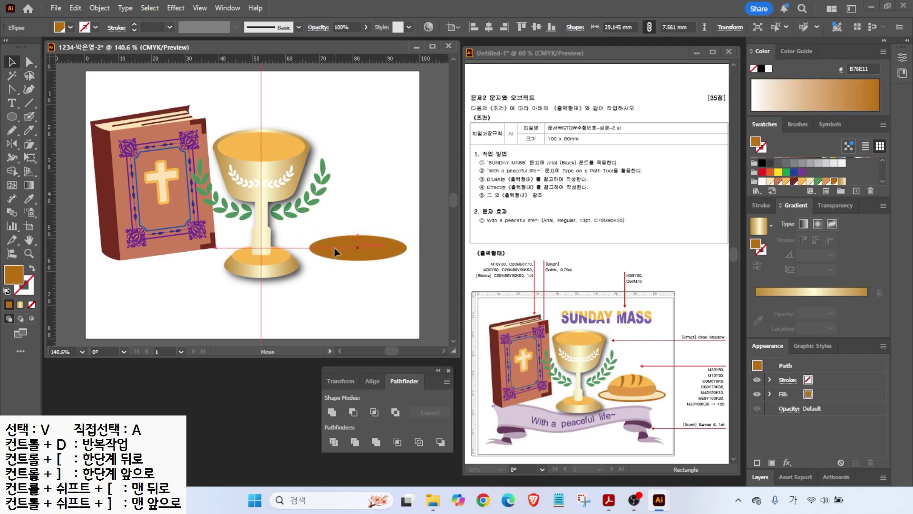
- Offset the ellipse's path into a brown-rimmed plate with a light beige inner fill
{"action": "left_click", "coordinate": [99, 8]}
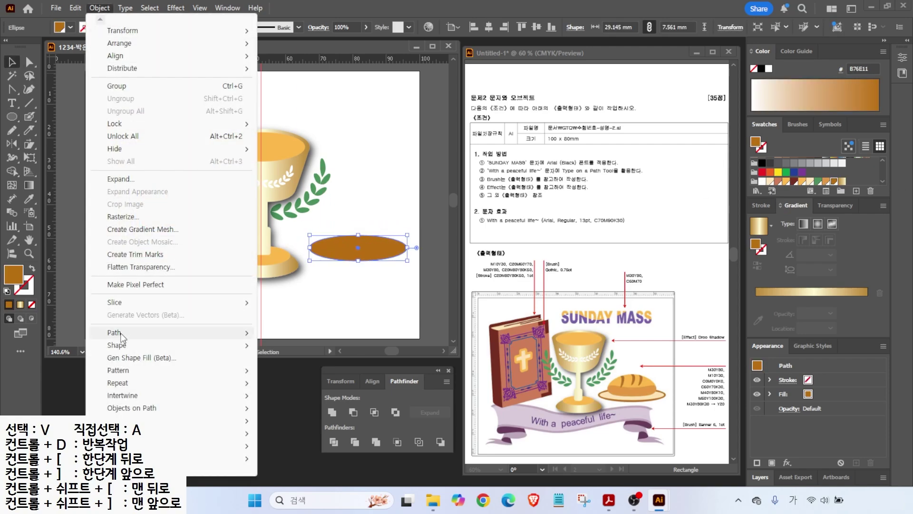
{"action": "mouse_move", "coordinate": [123, 333]}
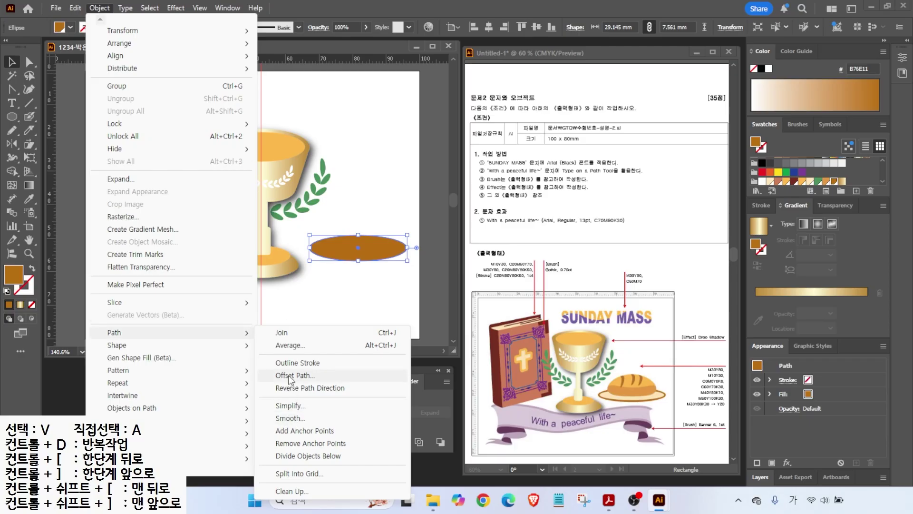
{"action": "left_click", "coordinate": [295, 375]}
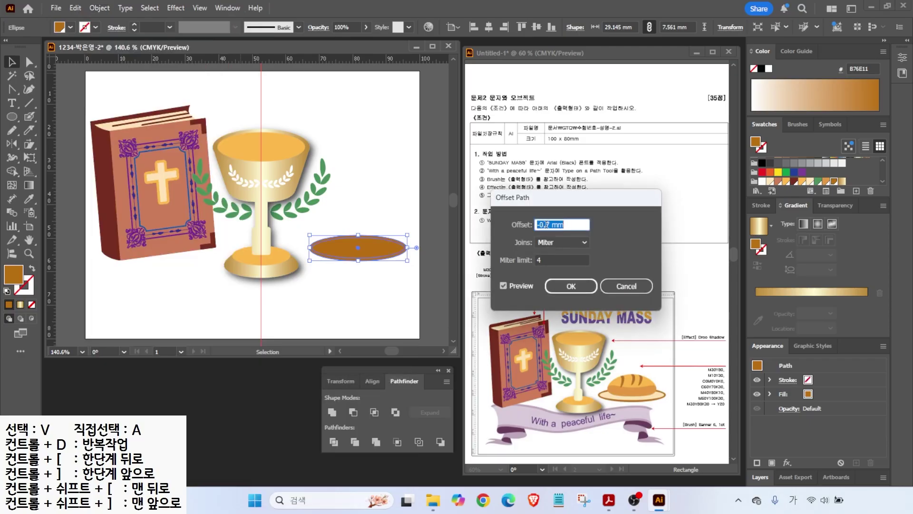
{"action": "left_click", "coordinate": [506, 284]}
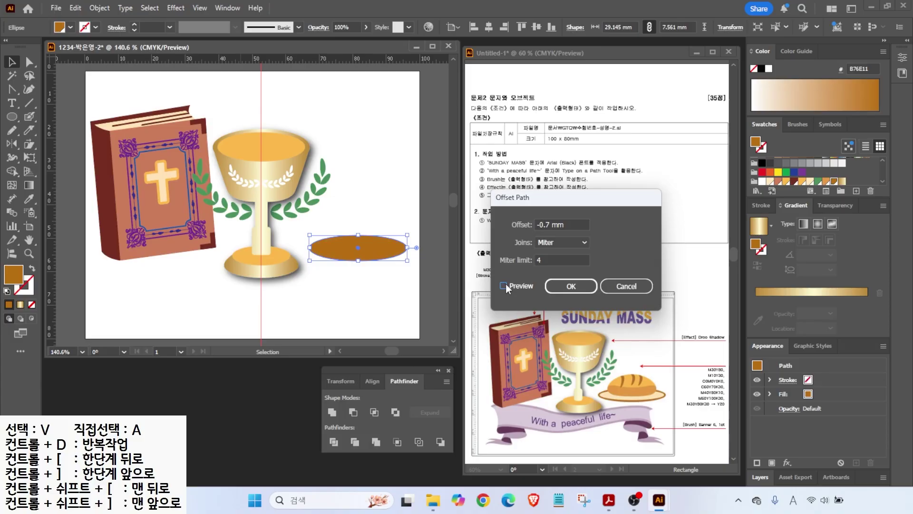
{"action": "left_click", "coordinate": [571, 286]}
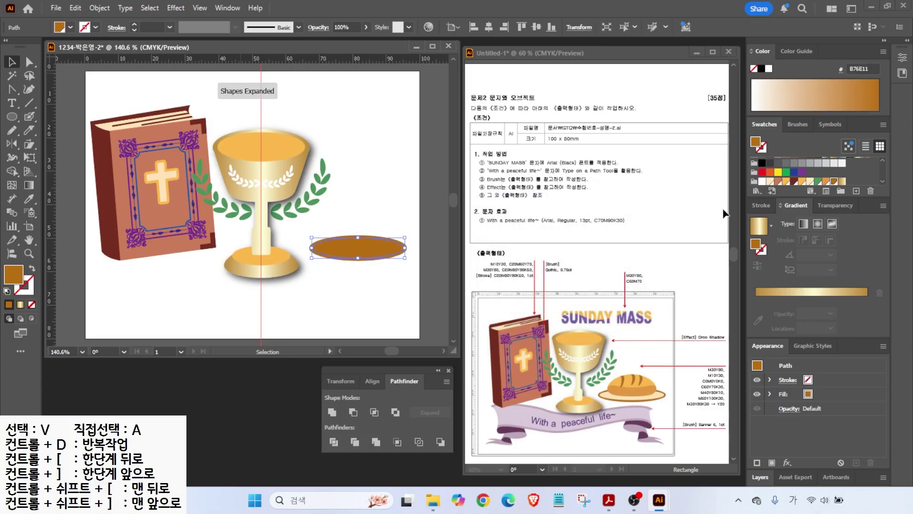
{"action": "left_click", "coordinate": [812, 182]}
- Draw an E29844 orange ellipse on the plate and reshape its anchors into a domed loaf
{"action": "scroll", "coordinate": [442, 241], "scroll_direction": "up", "scroll_amount": 2}
{"action": "key", "text": "l"}
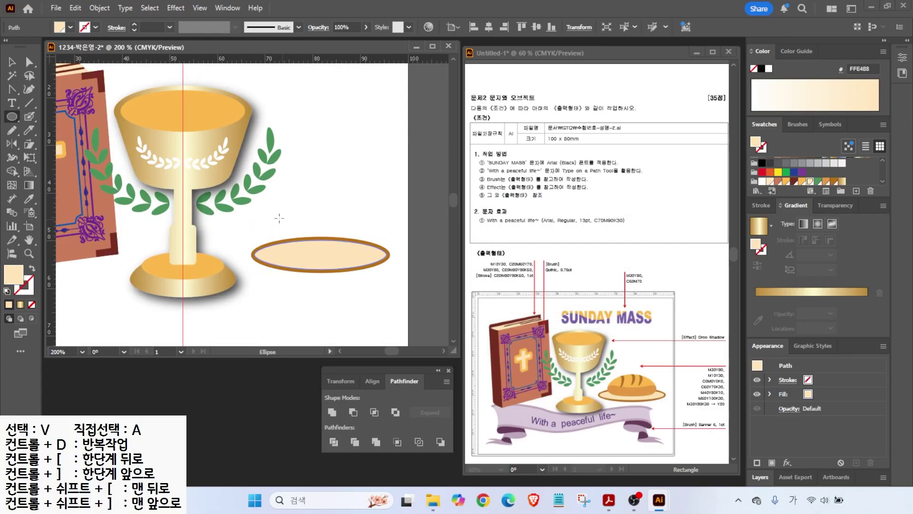
{"action": "left_click_drag", "start_coordinate": [275, 205], "coordinate": [374, 260]}
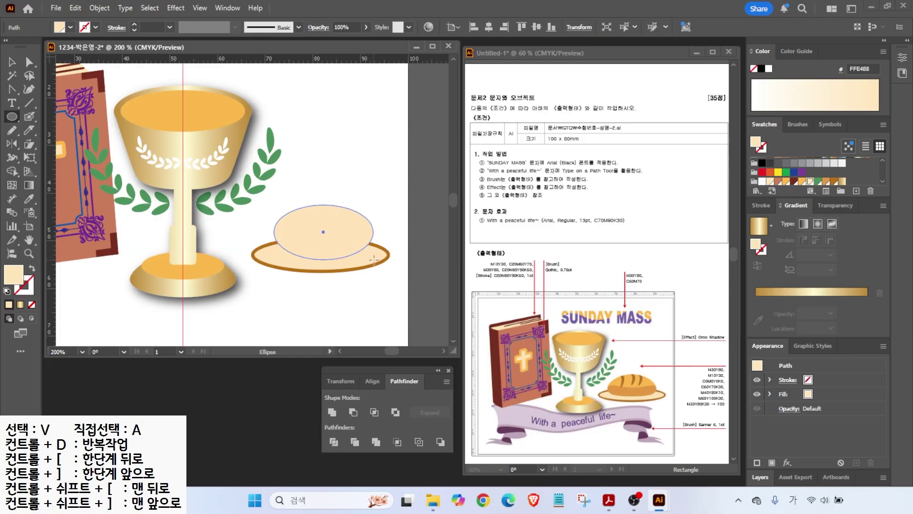
{"action": "left_click", "coordinate": [826, 182]}
{"action": "key", "text": "v"}
{"action": "key", "text": "a"}
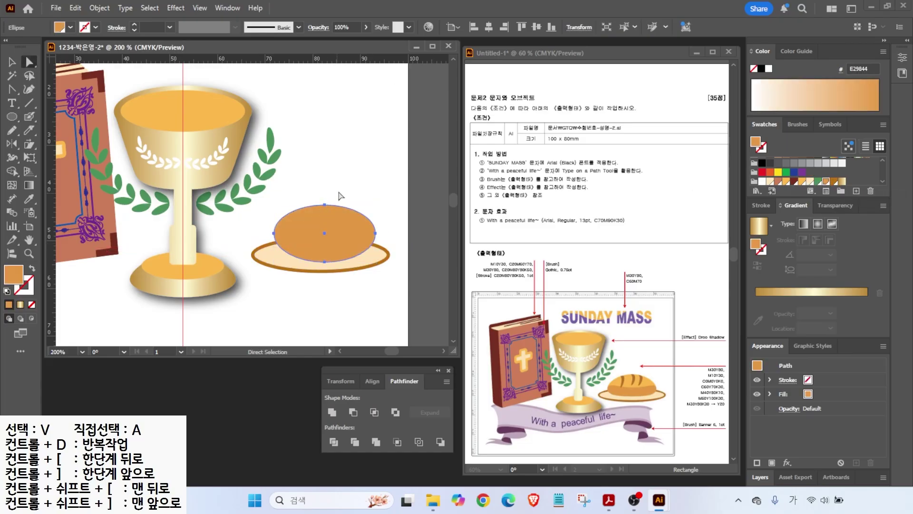
{"action": "left_click_drag", "start_coordinate": [324, 262], "coordinate": [325, 253]}
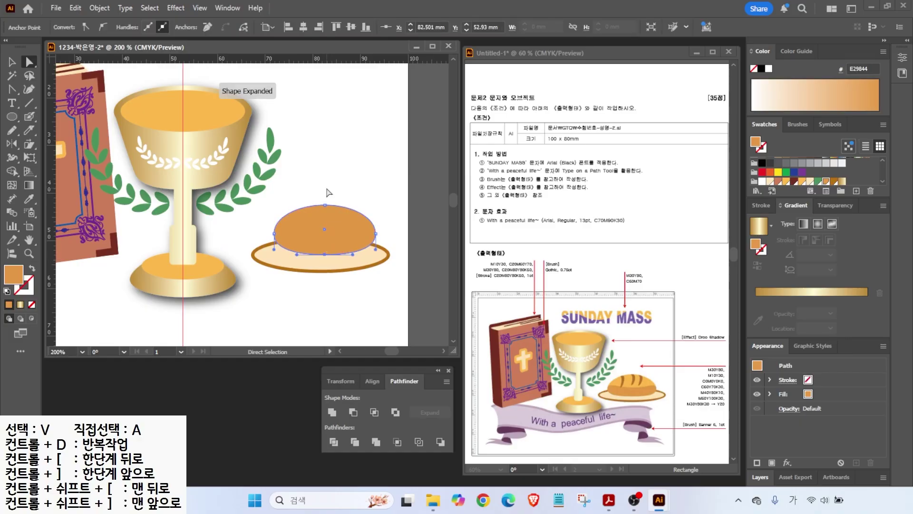
{"action": "left_click_drag", "start_coordinate": [325, 207], "coordinate": [313, 226]}
{"action": "key", "text": "v"}
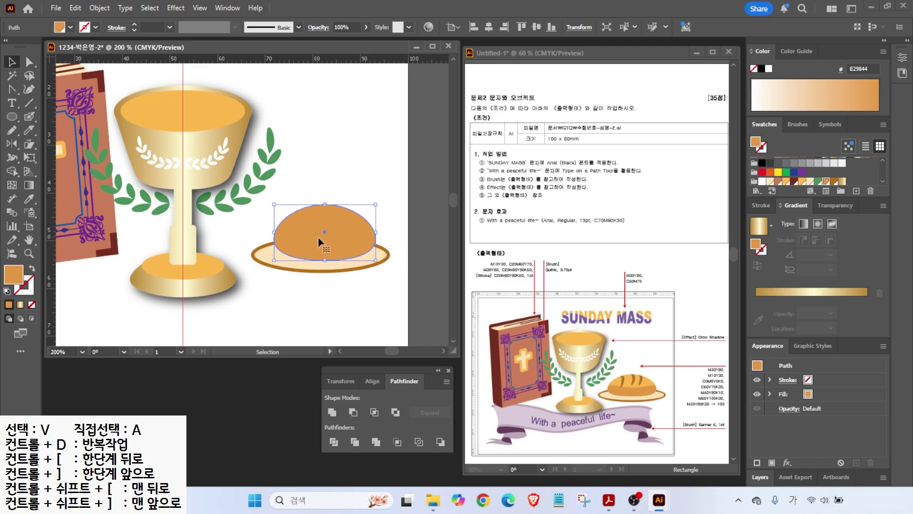
- Cut the loaf across with the Knife and fill the top piece FDBA4D
{"action": "left_click", "coordinate": [29, 130]}
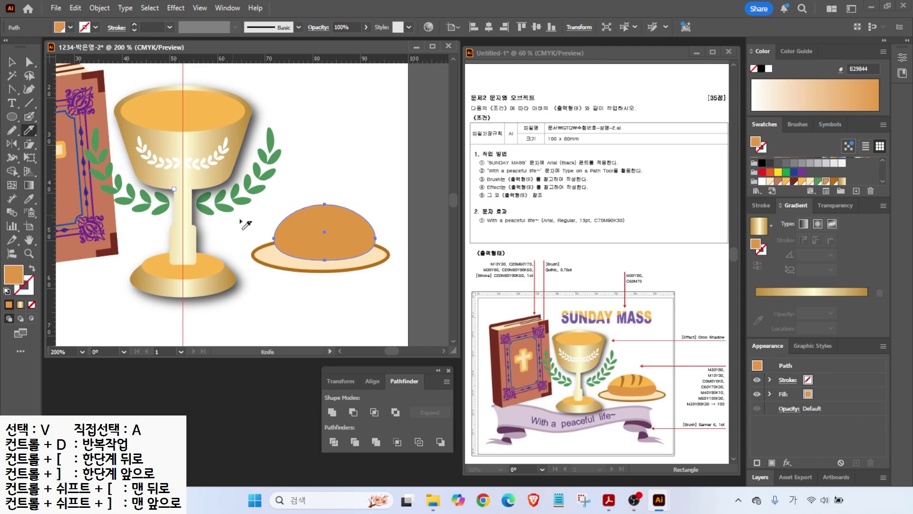
{"action": "left_click_drag", "start_coordinate": [256, 237], "coordinate": [395, 243]}
{"action": "key", "text": "v"}
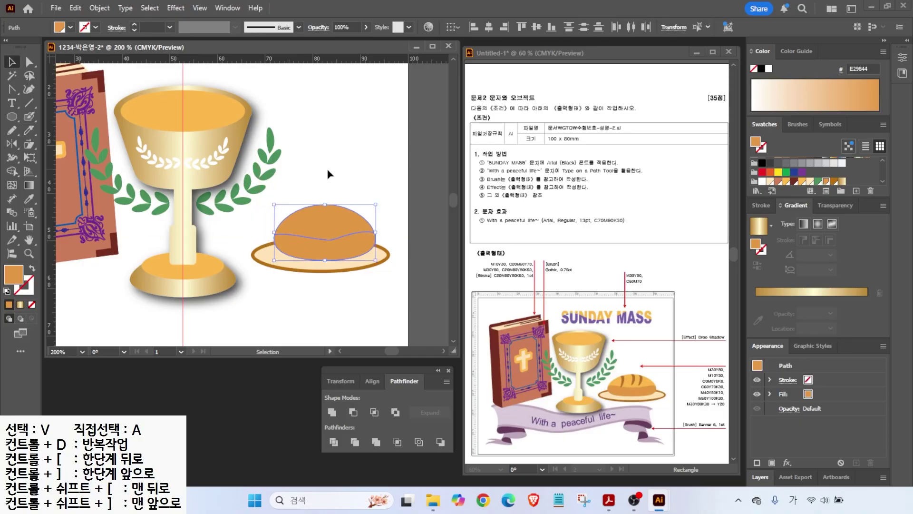
{"action": "left_click", "coordinate": [802, 181]}
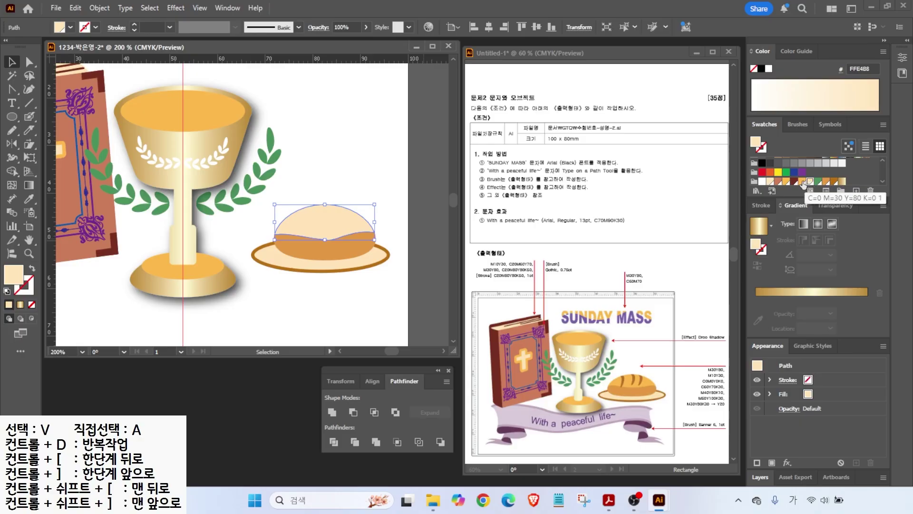
{"action": "left_click", "coordinate": [293, 177]}
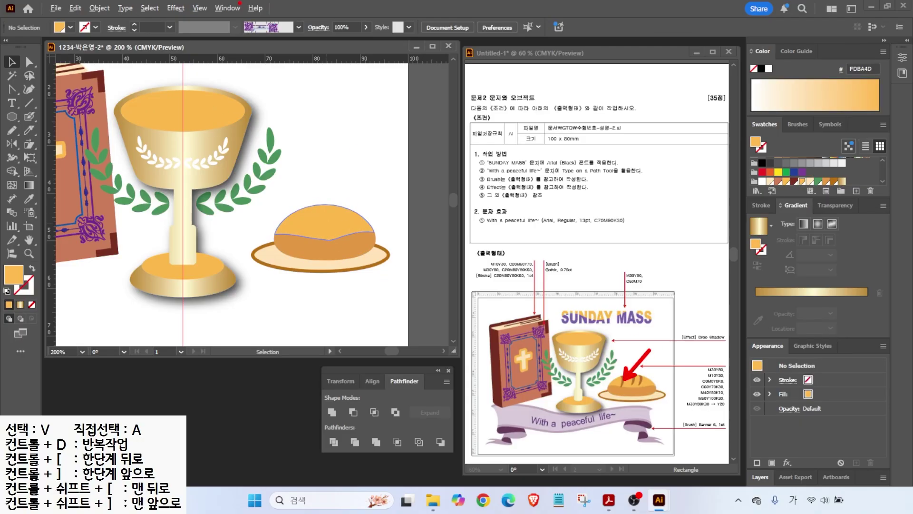
- Draw a curved score stroke with the Pen and position it across the bread top
{"action": "left_click", "coordinate": [11, 89]}
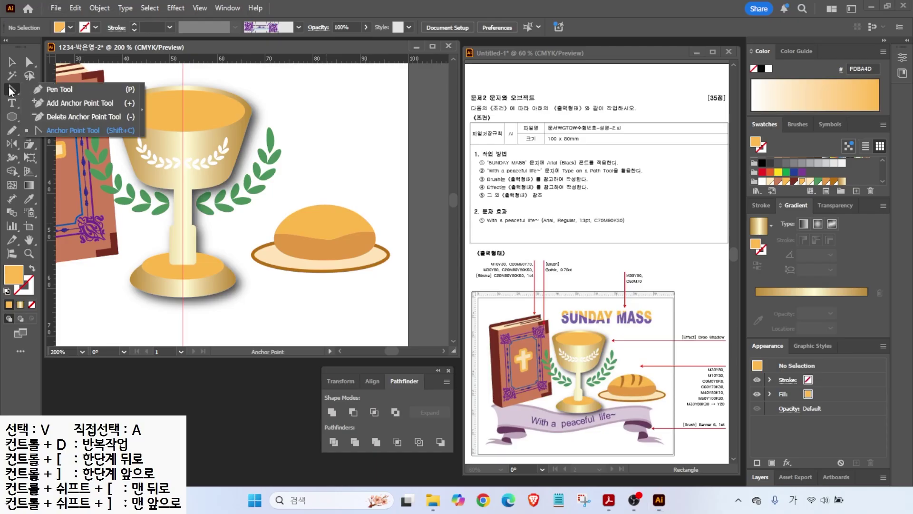
{"action": "left_click_drag", "start_coordinate": [305, 222], "coordinate": [311, 234]}
{"action": "left_click", "coordinate": [306, 237]}
{"action": "left_click_drag", "start_coordinate": [307, 196], "coordinate": [296, 170]}
{"action": "key", "text": "d"}
{"action": "key", "text": "slash"}
{"action": "left_click", "coordinate": [64, 275], "text": "ctrl"}
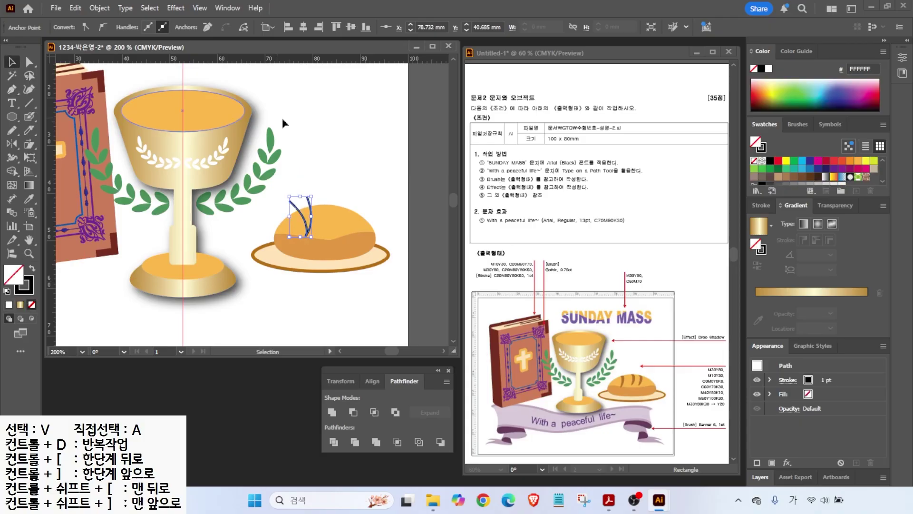
{"action": "key", "text": "v"}
{"action": "left_click_drag", "start_coordinate": [308, 199], "coordinate": [309, 195]}
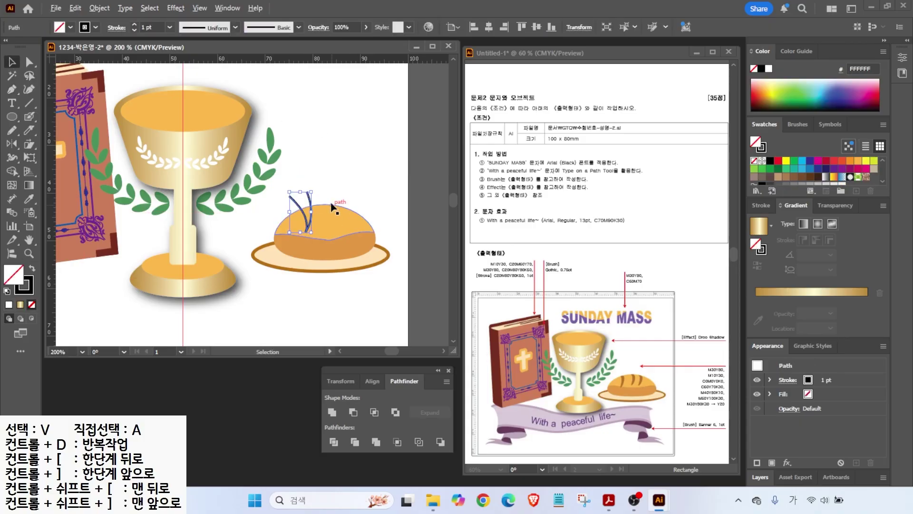
- Duplicate the stroke into three curved strokes and Divide the bread top along them
{"action": "scroll", "coordinate": [334, 210], "scroll_direction": "up", "scroll_amount": 1}
{"action": "left_click_drag", "start_coordinate": [301, 206], "coordinate": [336, 200], "text": "alt"}
{"action": "key", "text": "ctrl+d"}
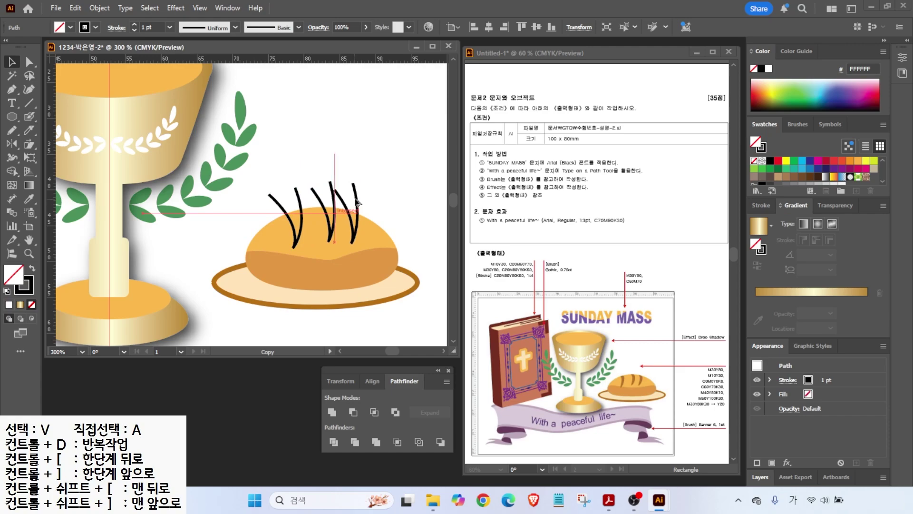
{"action": "left_click_drag", "start_coordinate": [364, 183], "coordinate": [363, 193]}
{"action": "left_click", "coordinate": [300, 218]}
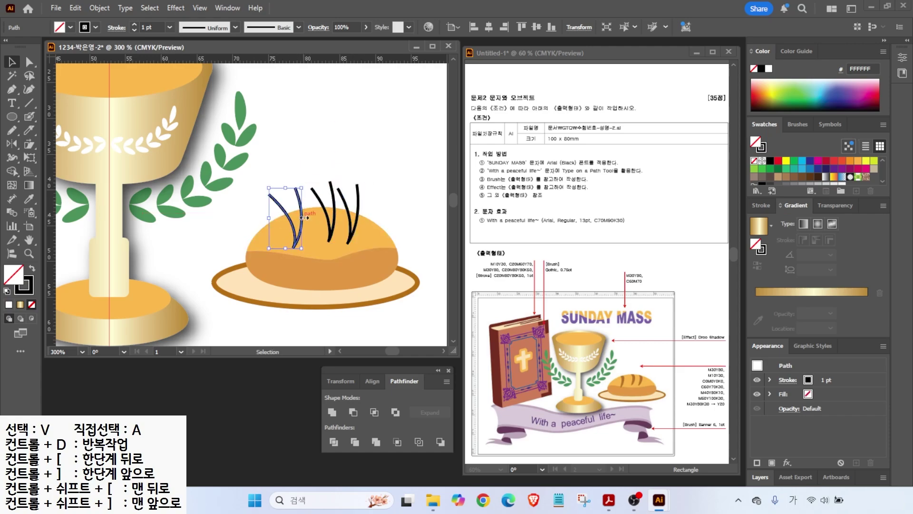
{"action": "left_click_drag", "start_coordinate": [367, 225], "coordinate": [367, 225], "text": "shift"}
{"action": "left_click", "coordinate": [334, 441]}
- Fill the three score strips brown B76E11 and fit the artboard in view
{"action": "key", "text": "a"}
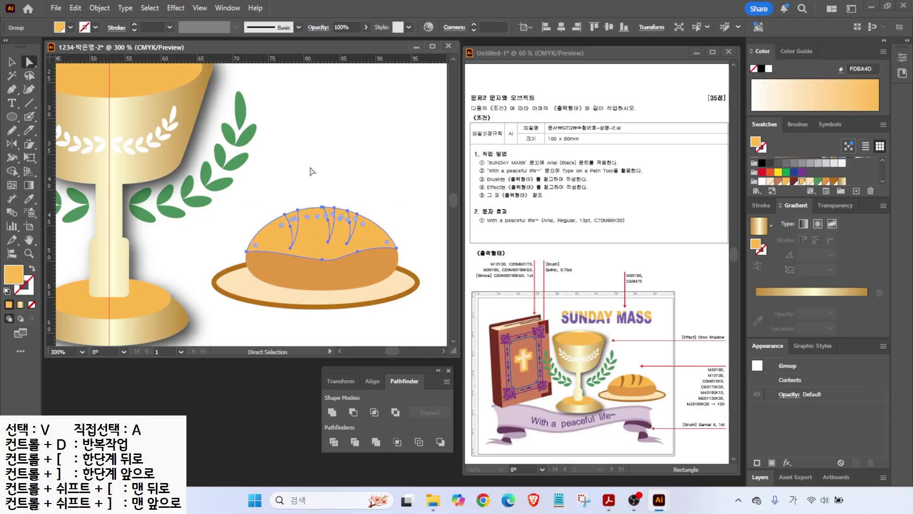
{"action": "left_click", "coordinate": [312, 171]}
{"action": "left_click", "coordinate": [296, 212]}
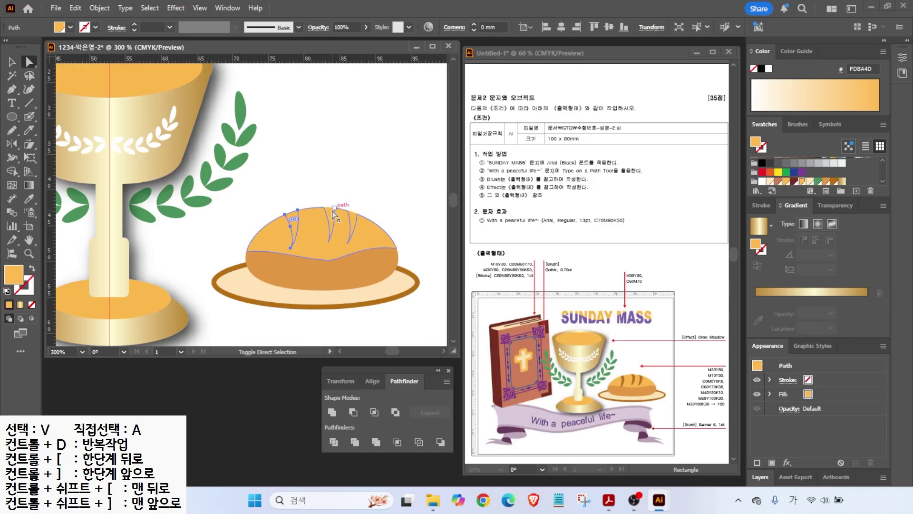
{"action": "left_click", "coordinate": [333, 217], "text": "shift"}
{"action": "left_click", "coordinate": [353, 218], "text": "shift"}
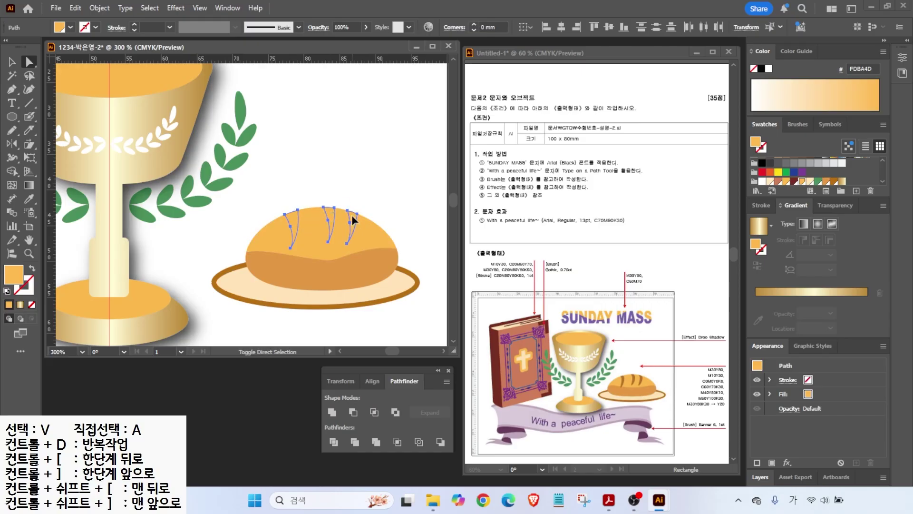
{"action": "left_click", "coordinate": [835, 181]}
{"action": "key", "text": "ctrl+shift+a"}
{"action": "double_click", "coordinate": [29, 239]}
{"action": "key", "text": "v"}
{"action": "left_click", "coordinate": [318, 251]}
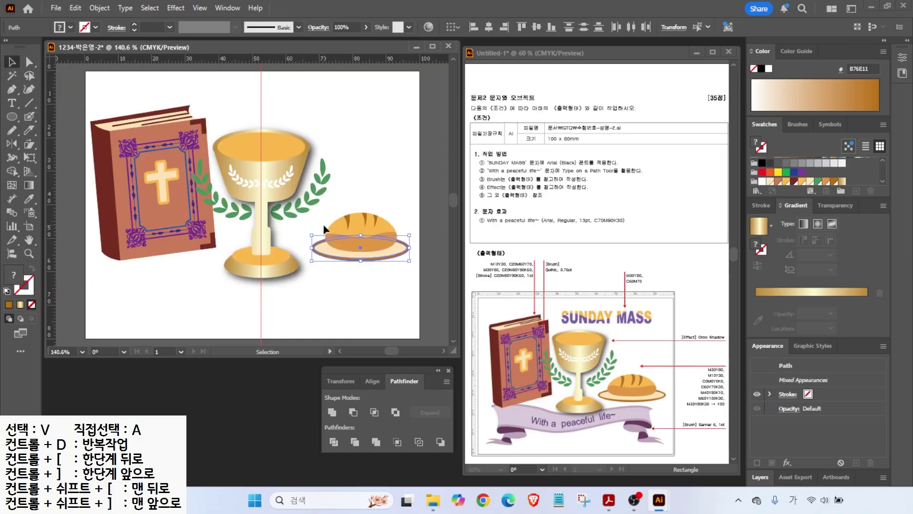
- Draw a horizontal line below the artwork with default fill and stroke colours
{"action": "left_click", "coordinate": [302, 240]}
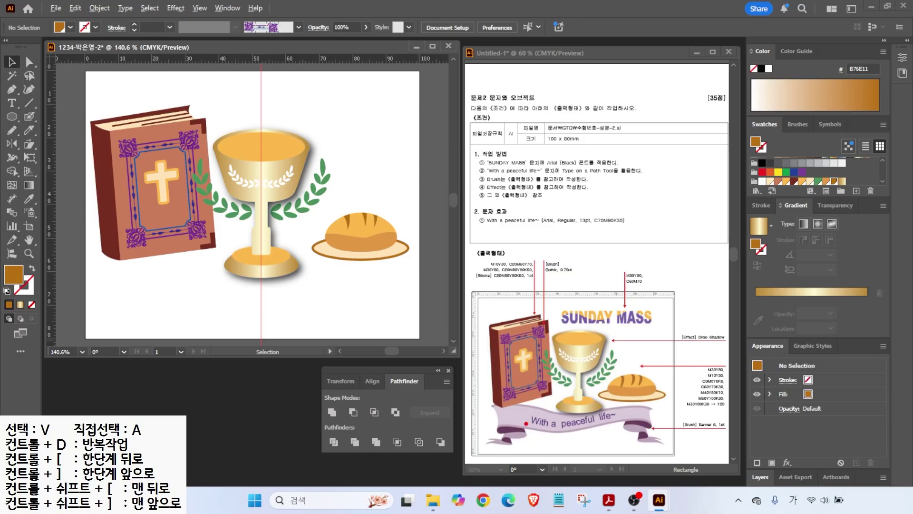
{"action": "left_click_drag", "start_coordinate": [531, 429], "coordinate": [501, 448]}
{"action": "mouse_move", "coordinate": [715, 441]}
{"action": "left_mouse_down"}
{"action": "mouse_move", "coordinate": [704, 414]}
{"action": "mouse_move", "coordinate": [719, 443]}
{"action": "left_mouse_up"}
{"action": "key", "text": "Escape"}
{"action": "left_click", "coordinate": [29, 104]}
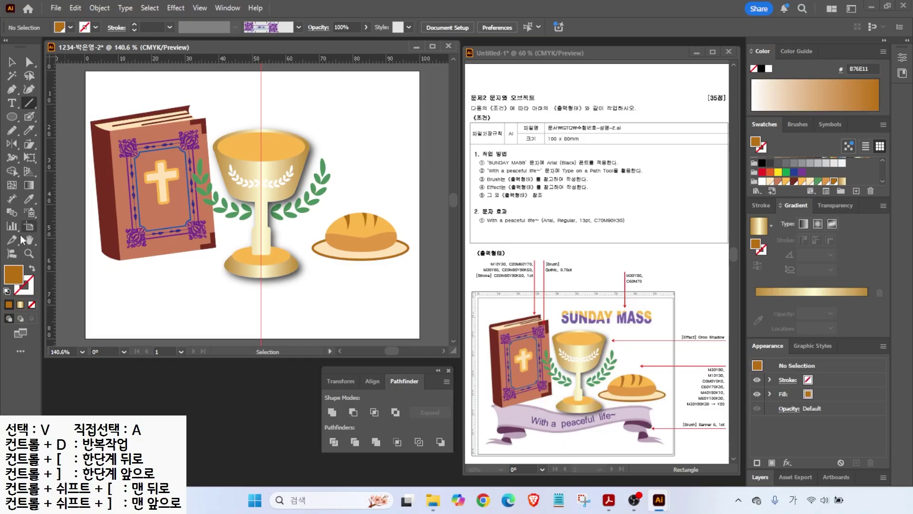
{"action": "left_click", "coordinate": [6, 291]}
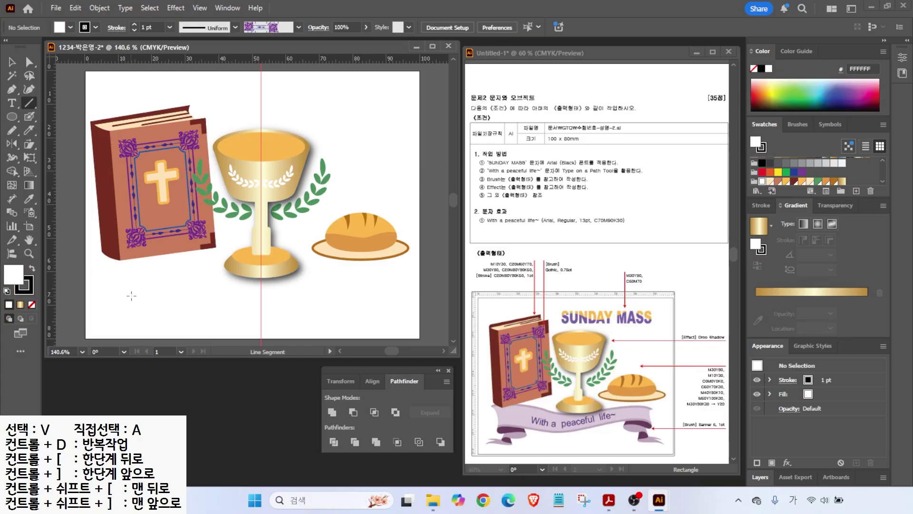
{"action": "left_click_drag", "start_coordinate": [112, 294], "coordinate": [336, 294]}
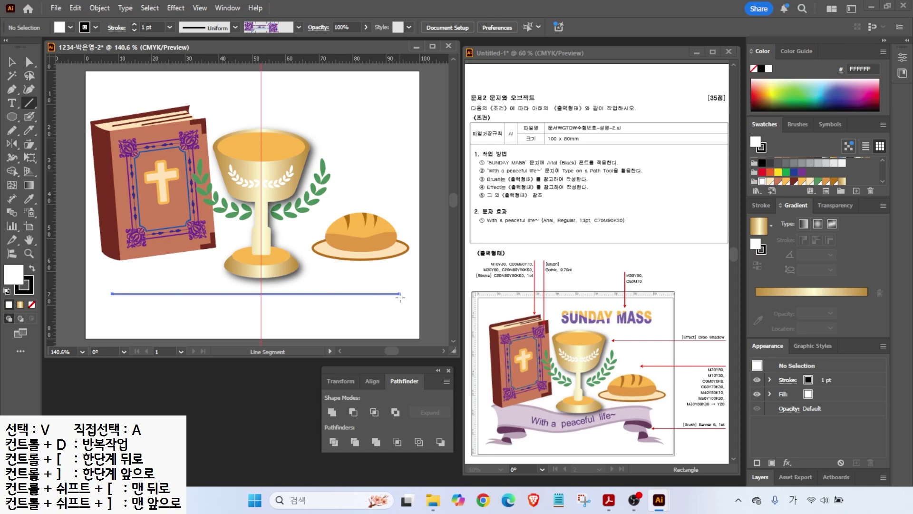
{"action": "left_click_drag", "start_coordinate": [404, 298], "coordinate": [404, 298]}
{"action": "key", "text": "v"}
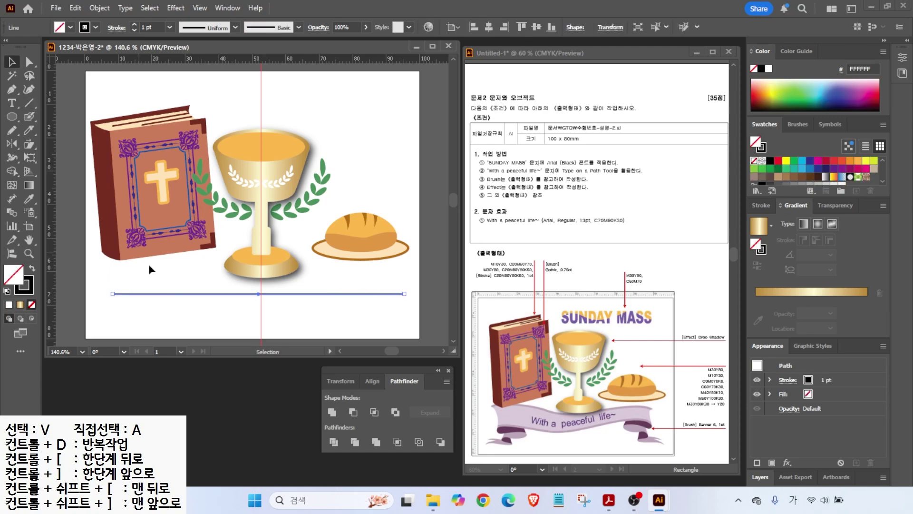
- Apply the purple Banner brush from the Banners library to the line
{"action": "left_click", "coordinate": [799, 123]}
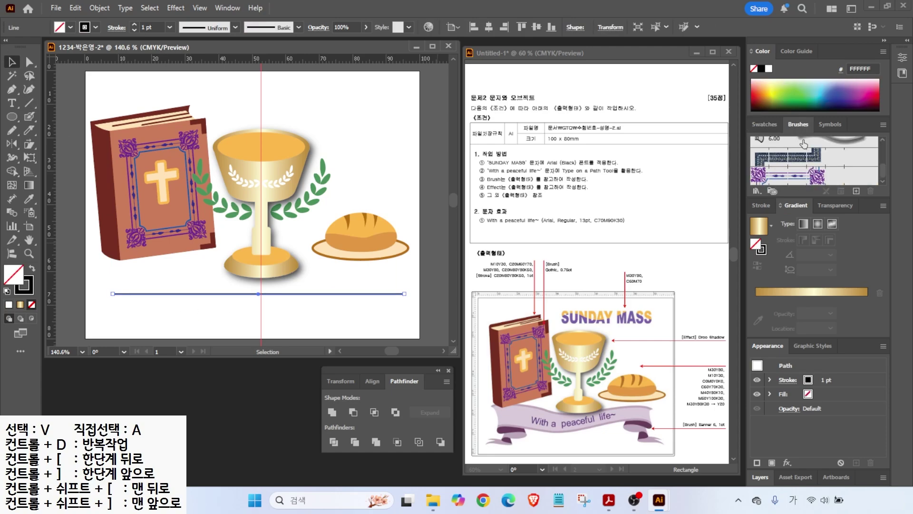
{"action": "left_click", "coordinate": [756, 193]}
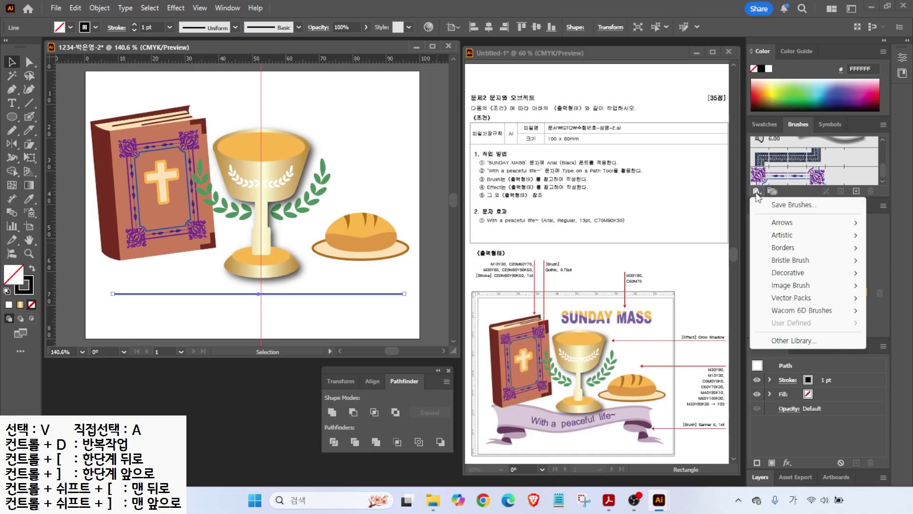
{"action": "mouse_move", "coordinate": [778, 252]}
{"action": "left_click", "coordinate": [687, 273]}
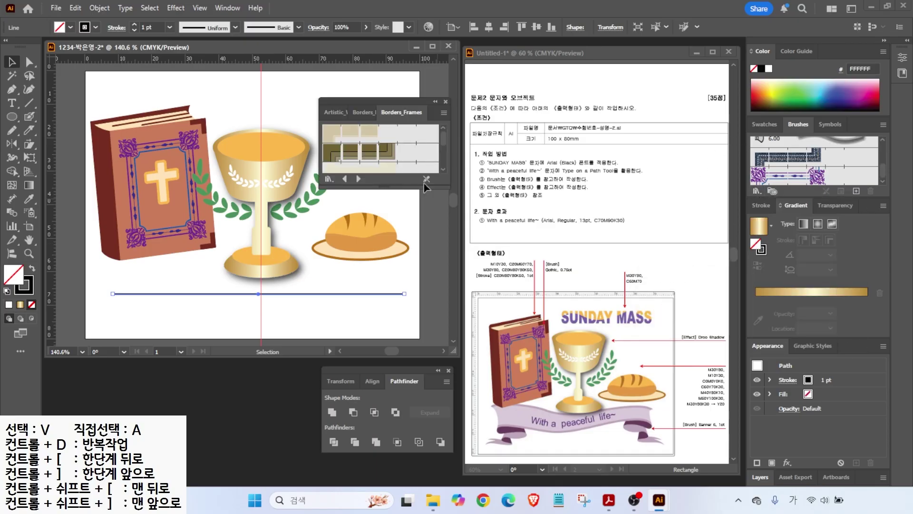
{"action": "left_click_drag", "start_coordinate": [382, 188], "coordinate": [395, 344]}
{"action": "left_click", "coordinate": [358, 337]}
{"action": "left_click", "coordinate": [357, 337]}
{"action": "left_click", "coordinate": [358, 337]}
{"action": "left_click", "coordinate": [357, 337]}
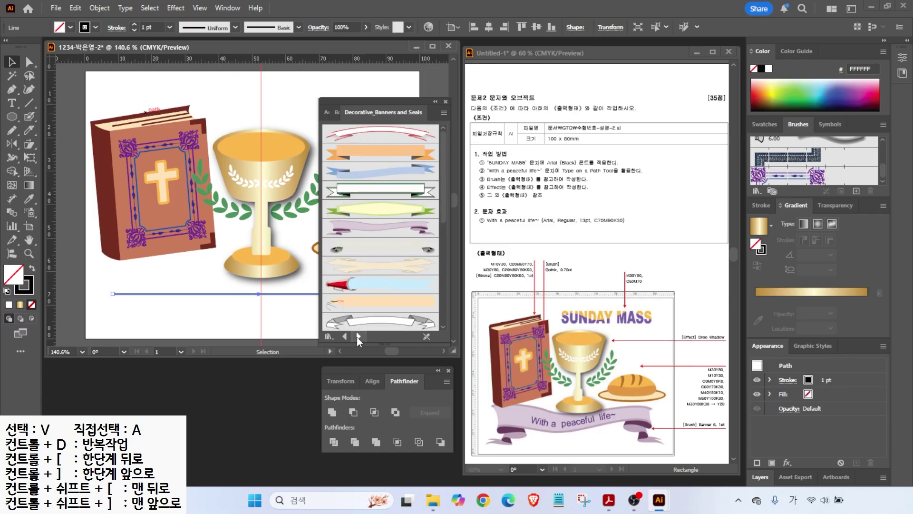
{"action": "left_click", "coordinate": [376, 236]}
{"action": "left_click", "coordinate": [446, 102]}
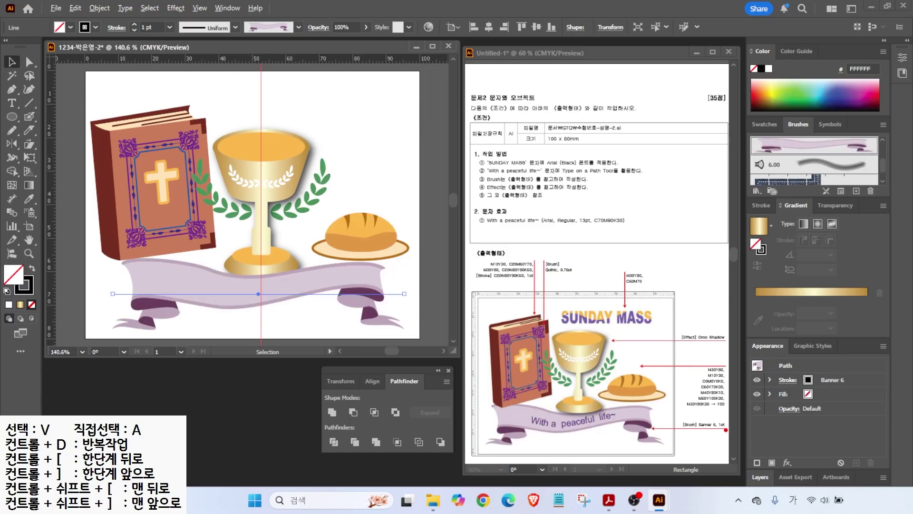
{"action": "mouse_move", "coordinate": [712, 433]}
{"action": "left_mouse_down"}
{"action": "mouse_move", "coordinate": [740, 454]}
{"action": "mouse_move", "coordinate": [677, 422]}
{"action": "mouse_move", "coordinate": [732, 437]}
{"action": "left_mouse_up"}
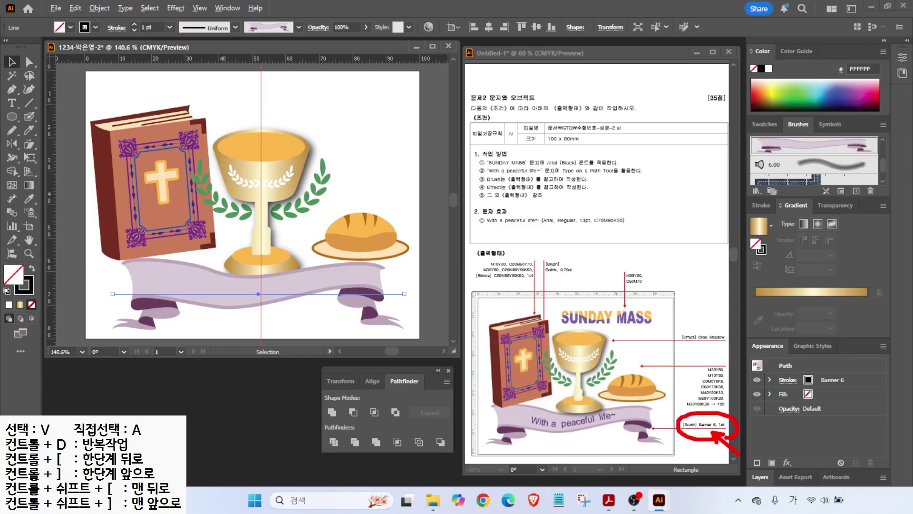
{"action": "left_click", "coordinate": [763, 206]}
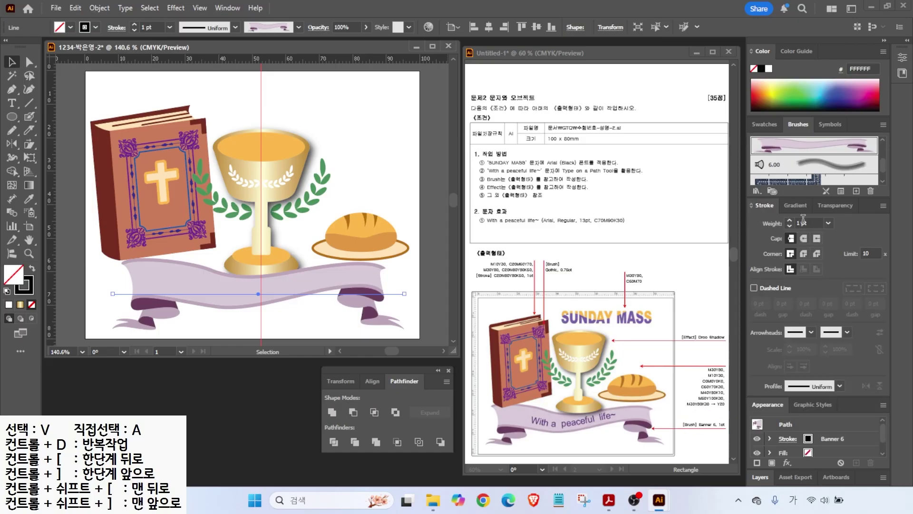
- Move the banner up-left, widen it rightward, and send it to the back
{"action": "left_click_drag", "start_coordinate": [183, 299], "coordinate": [167, 288]}
{"action": "left_click_drag", "start_coordinate": [388, 283], "coordinate": [409, 287]}
{"action": "key", "text": "Up"}
{"action": "right_click", "coordinate": [187, 278]}
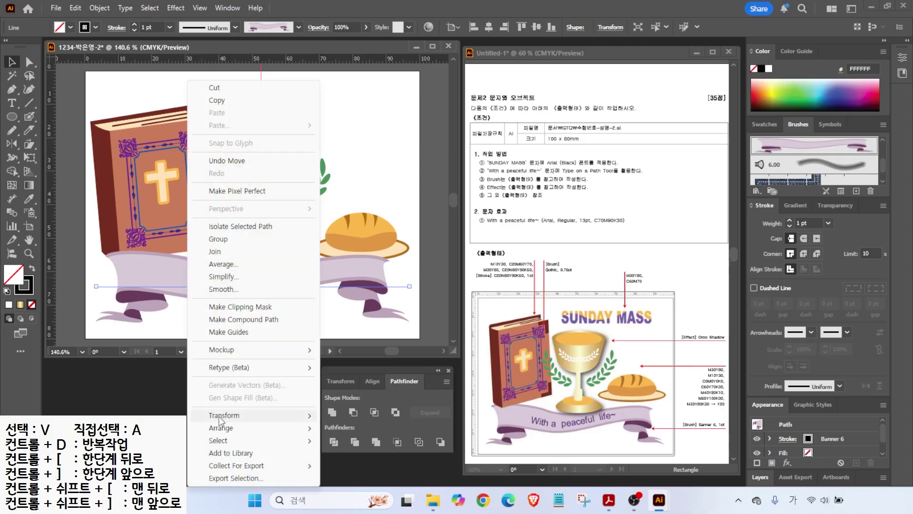
{"action": "mouse_move", "coordinate": [222, 429]}
{"action": "left_click", "coordinate": [363, 466]}
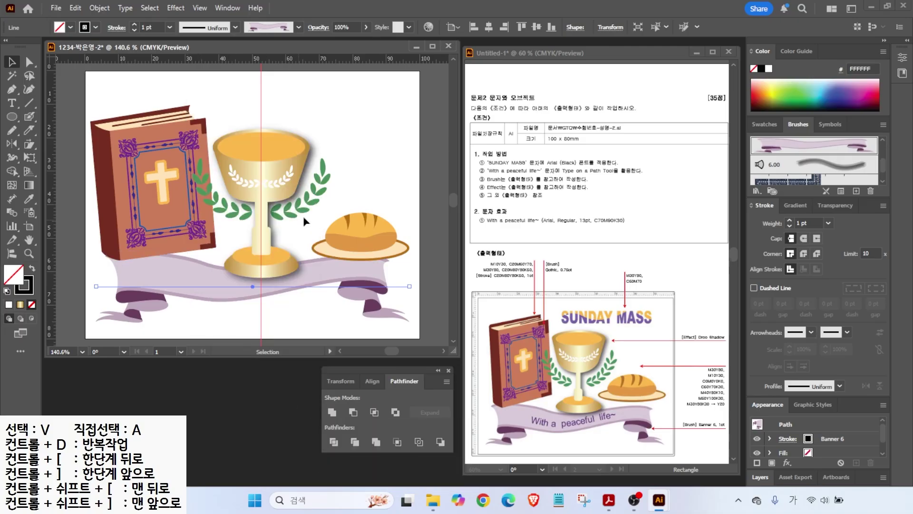
{"action": "left_click", "coordinate": [354, 231]}
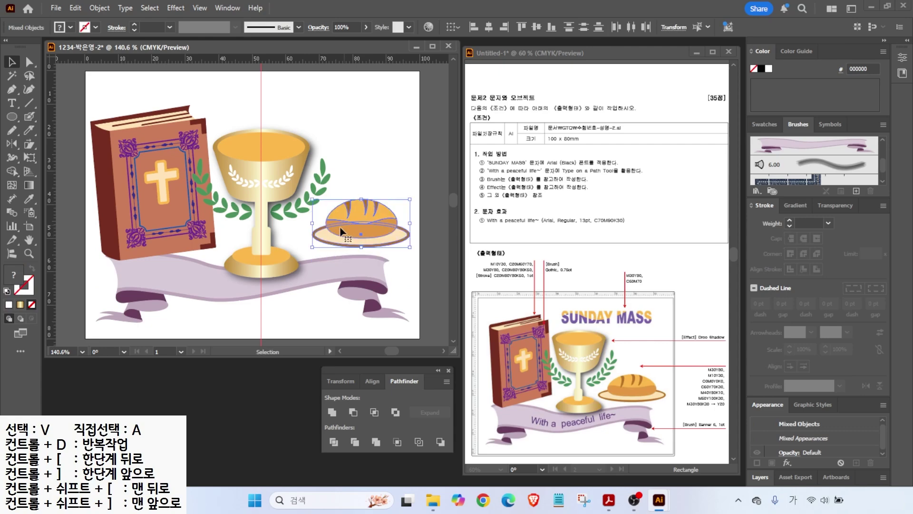
{"action": "left_click", "coordinate": [277, 222]}
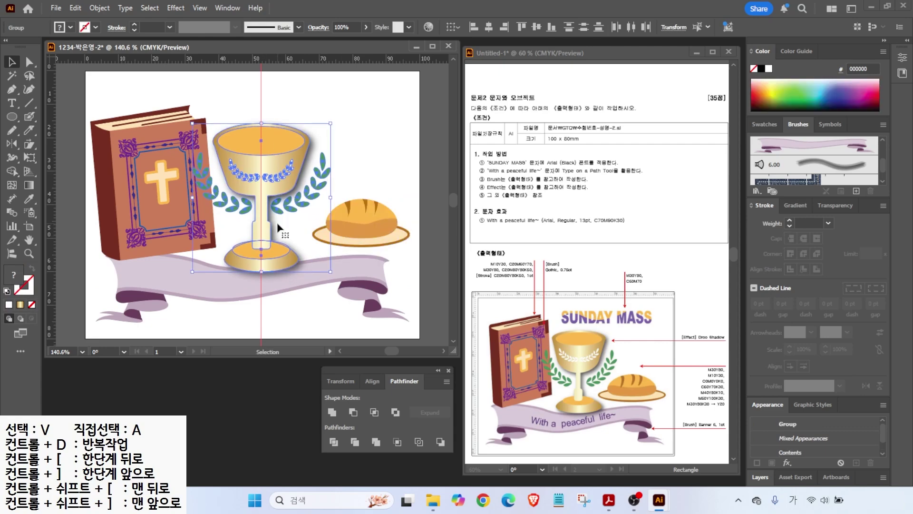
{"action": "left_click", "coordinate": [364, 175]}
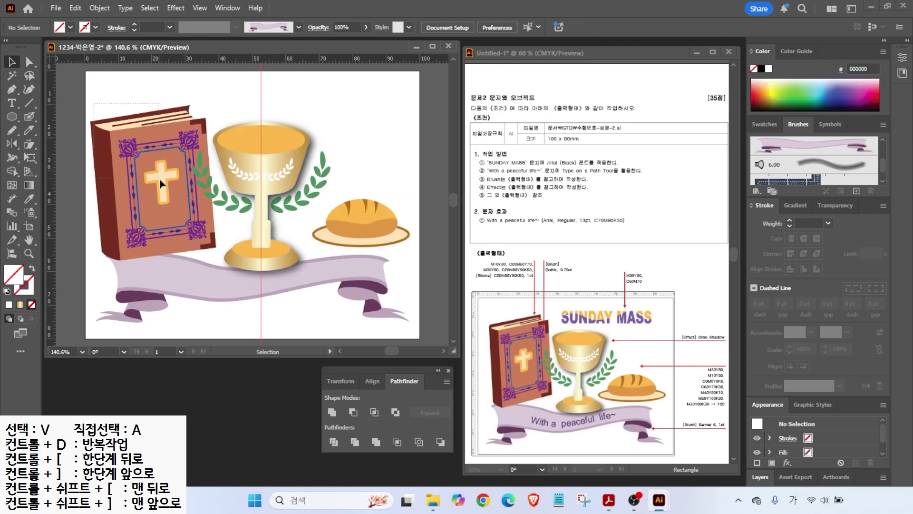
- Type the title SUNDAY MASS above the chalice
{"action": "key", "text": "t"}
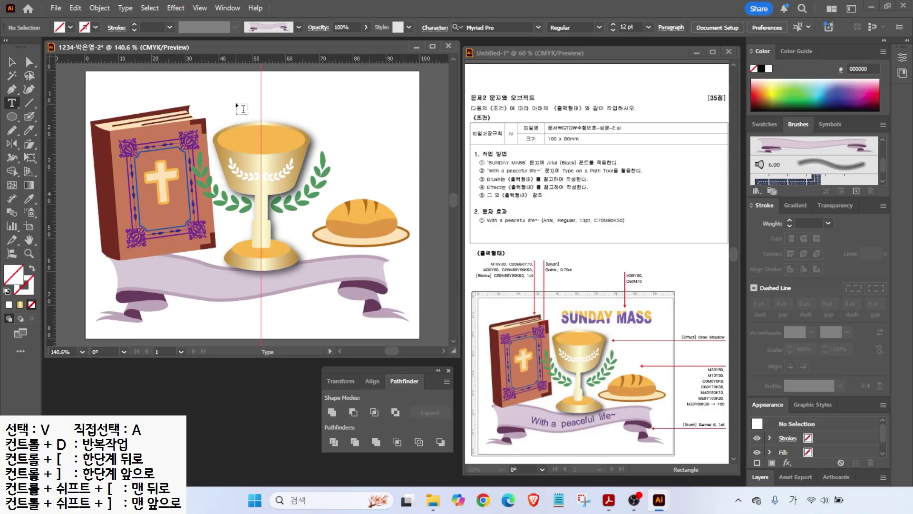
{"action": "left_click", "coordinate": [233, 106]}
{"action": "type", "text": "SUNDAY MASS"}
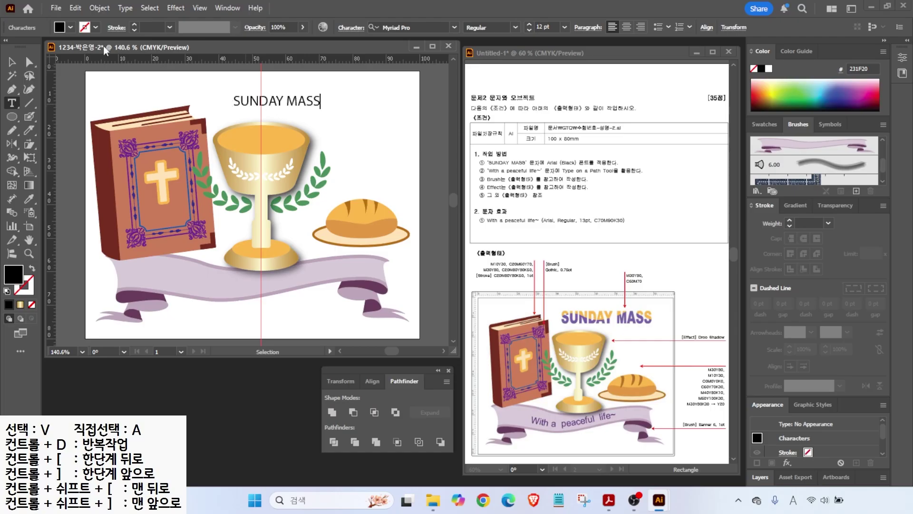
{"action": "key", "text": "Escape"}
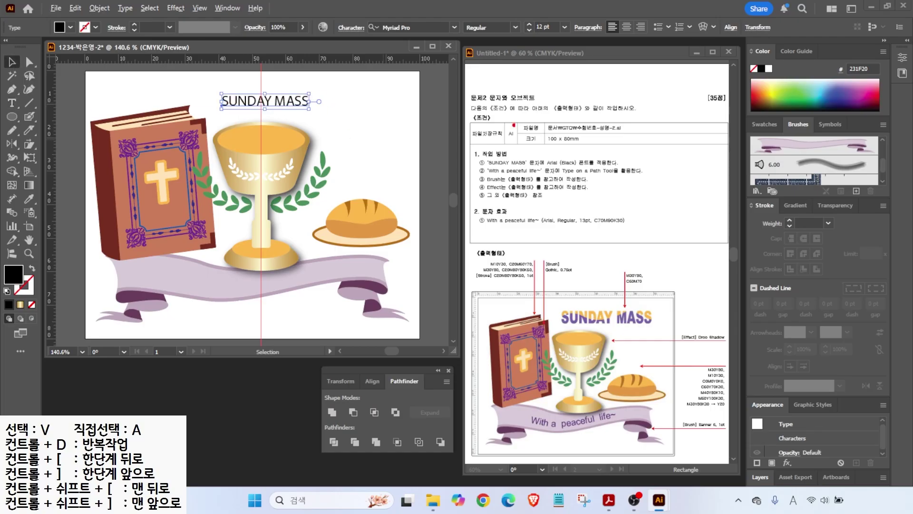
{"action": "mouse_move", "coordinate": [552, 158]}
{"action": "left_mouse_down"}
{"action": "mouse_move", "coordinate": [574, 138]}
{"action": "mouse_move", "coordinate": [602, 133]}
{"action": "left_mouse_up"}
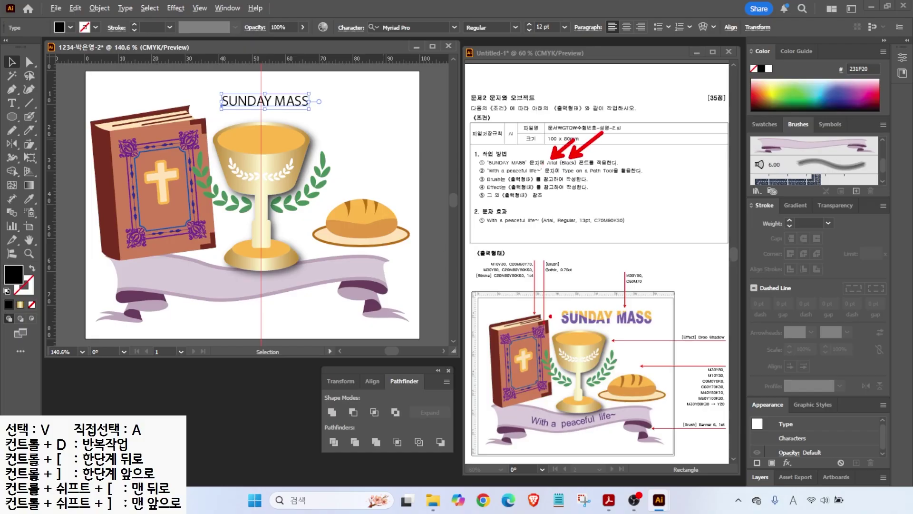
{"action": "key", "text": "Escape"}
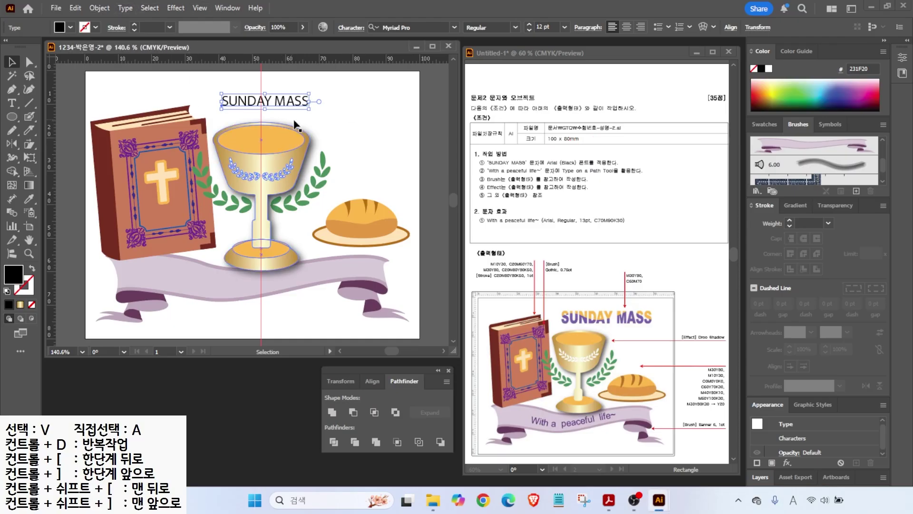
{"action": "left_click_drag", "start_coordinate": [367, 10], "coordinate": [428, 40]}
{"action": "left_click_drag", "start_coordinate": [520, 8], "coordinate": [558, 33]}
{"action": "key", "text": "Escape"}
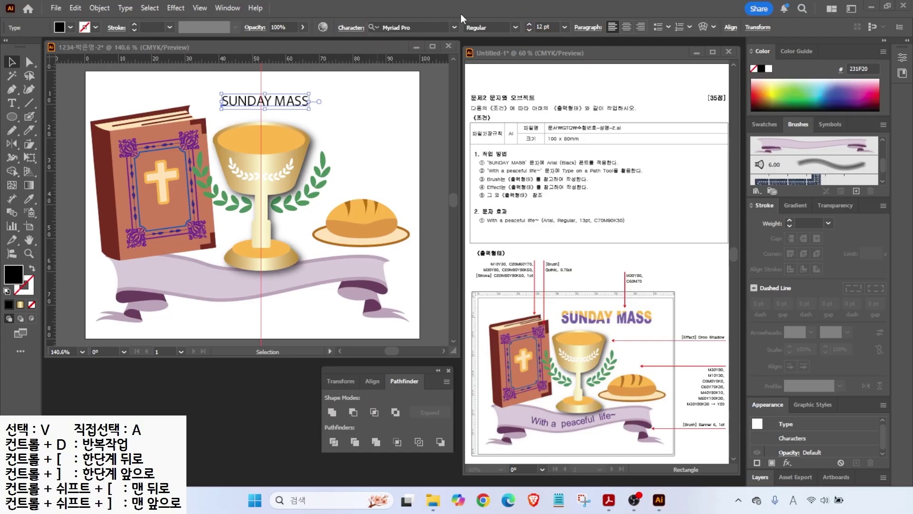
- Set the title font to Arial Black at 18 pt
{"action": "left_click", "coordinate": [454, 27]}
{"action": "left_click", "coordinate": [424, 102]}
{"action": "left_click", "coordinate": [515, 28]}
{"action": "left_click", "coordinate": [485, 141]}
{"action": "left_click", "coordinate": [529, 24]}
{"action": "left_click", "coordinate": [530, 25]}
{"action": "left_click", "coordinate": [530, 24]}
{"action": "left_click", "coordinate": [529, 24]}
{"action": "left_click", "coordinate": [529, 23]}
{"action": "left_click", "coordinate": [529, 23]}
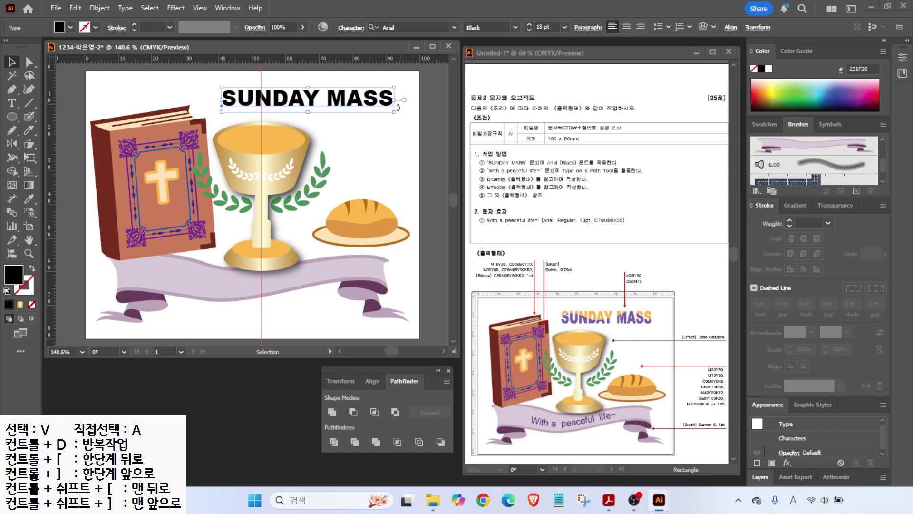
- Narrow the title slightly and clear the vertical guide
{"action": "left_click_drag", "start_coordinate": [393, 100], "coordinate": [344, 102]}
{"action": "left_click_drag", "start_coordinate": [321, 103], "coordinate": [343, 99]}
{"action": "left_click", "coordinate": [199, 8]}
{"action": "mouse_move", "coordinate": [228, 427]}
{"action": "left_click", "coordinate": [415, 478]}
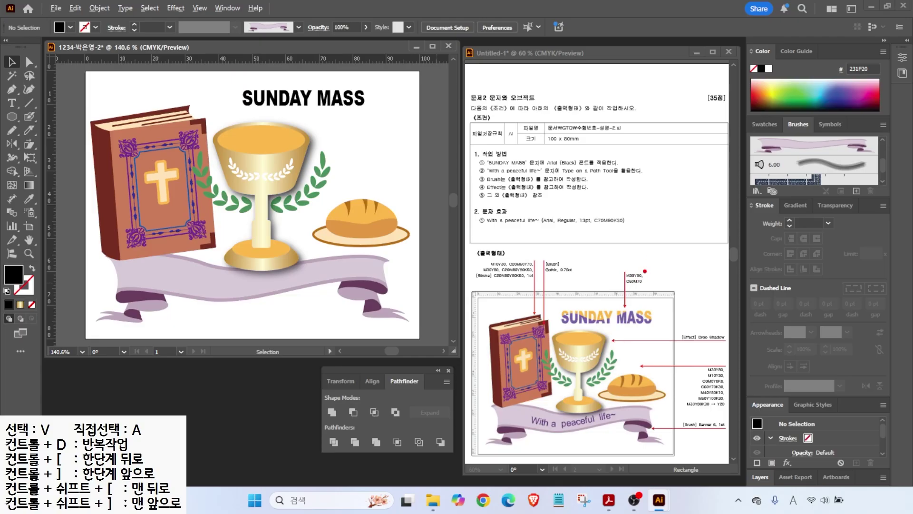
{"action": "left_click", "coordinate": [264, 105]}
- Fill the SUNDAY MASS title orange, C0 M30 Y80 K0
{"action": "double_click", "coordinate": [16, 276]}
{"action": "double_click", "coordinate": [683, 312]}
{"action": "type", "text": "0"}
{"action": "key", "text": "Tab"}
{"action": "type", "text": "30"}
{"action": "key", "text": "Tab"}
{"action": "type", "text": "80\t0"}
{"action": "key", "text": "Return"}
- Stretch the title taller and wider, then Expand it into outlined shapes
{"action": "left_click_drag", "start_coordinate": [303, 112], "coordinate": [304, 121]}
{"action": "left_click_drag", "start_coordinate": [366, 105], "coordinate": [389, 104]}
{"action": "left_click", "coordinate": [381, 167]}
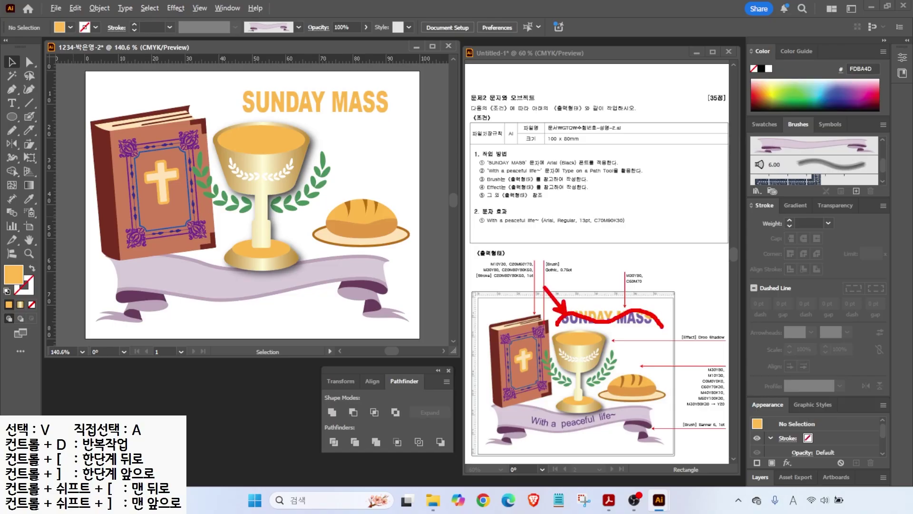
{"action": "left_click", "coordinate": [350, 106]}
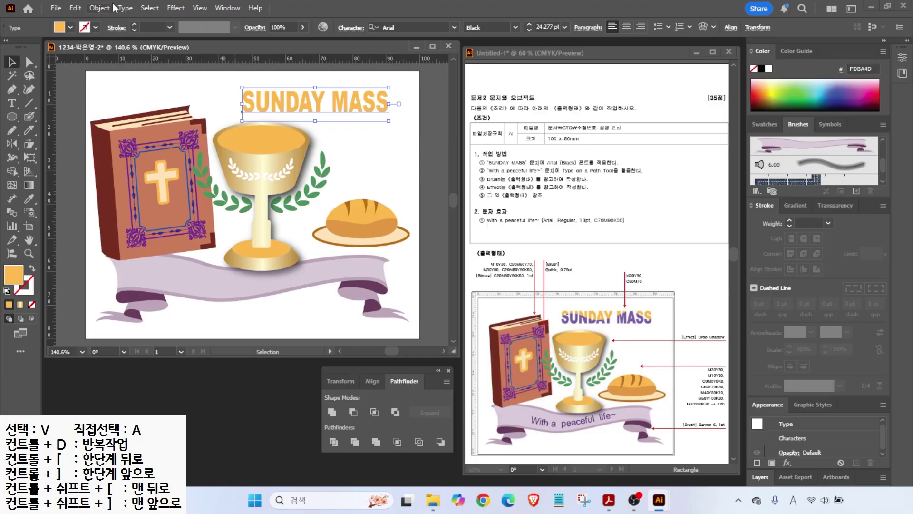
{"action": "left_click", "coordinate": [101, 9]}
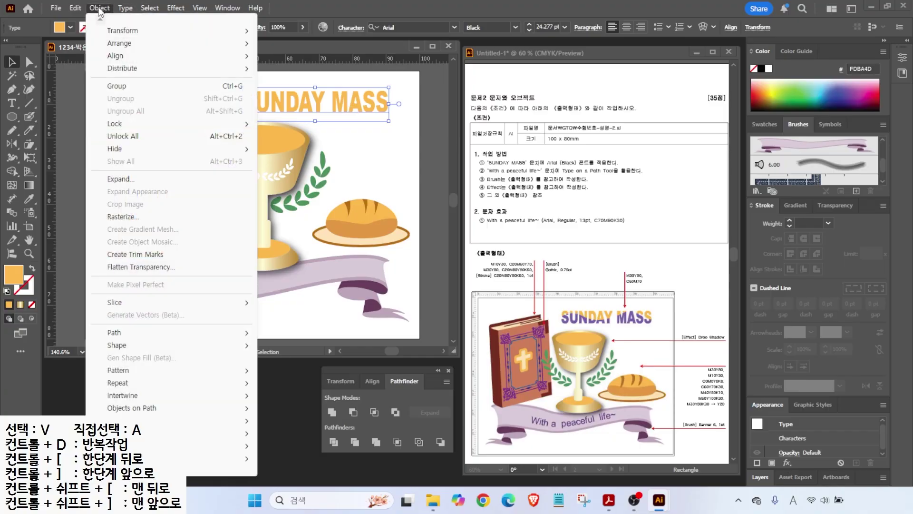
{"action": "left_click", "coordinate": [113, 180]}
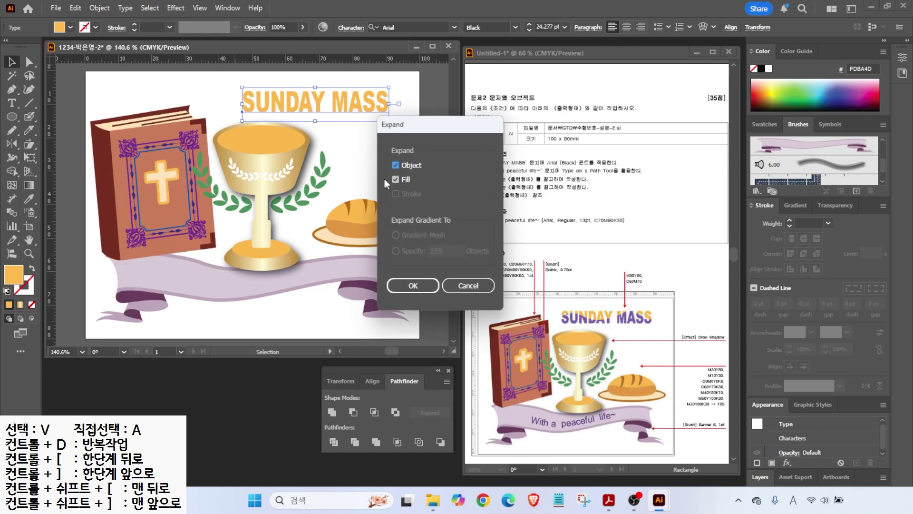
{"action": "left_click", "coordinate": [413, 285]}
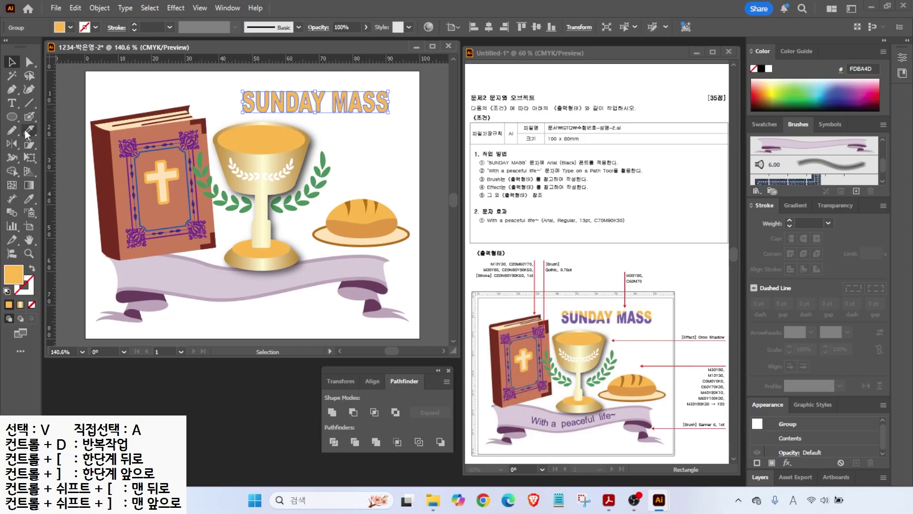
- Slice horizontally across the title letters with the Knife and select the lower half
{"action": "left_click", "coordinate": [27, 134]}
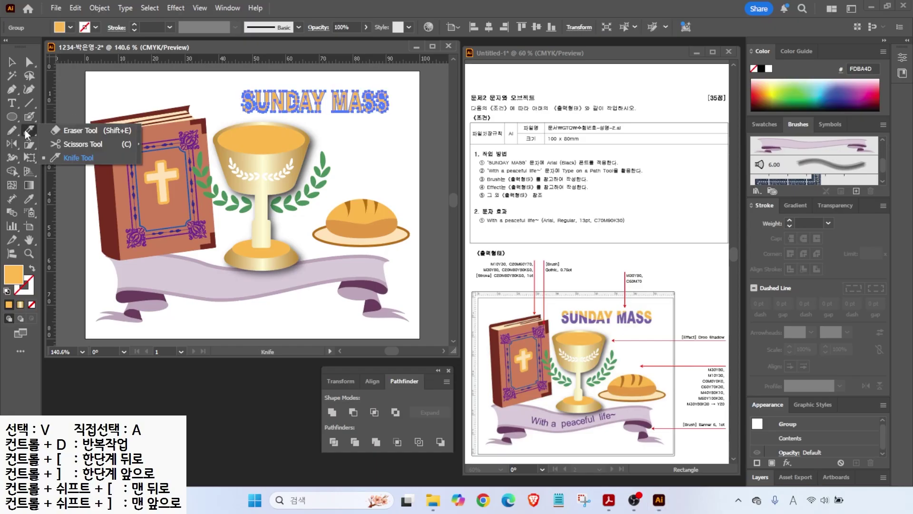
{"action": "left_click", "coordinate": [72, 158]}
{"action": "mouse_move", "coordinate": [220, 105]}
{"action": "left_mouse_down"}
{"action": "mouse_move", "coordinate": [291, 88]}
{"action": "mouse_move", "coordinate": [414, 104]}
{"action": "left_mouse_up"}
{"action": "key", "text": "v"}
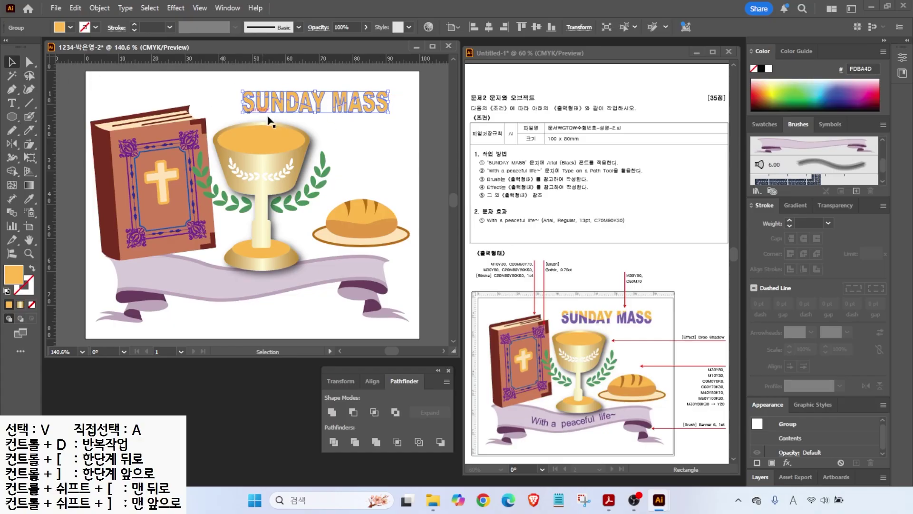
{"action": "left_click", "coordinate": [28, 64]}
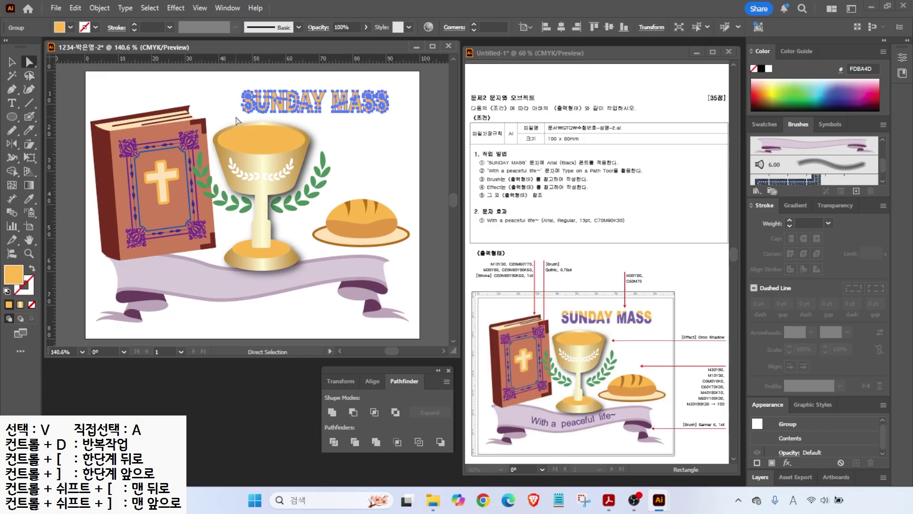
{"action": "left_click", "coordinate": [239, 120]}
{"action": "left_click_drag", "start_coordinate": [241, 122], "coordinate": [399, 115]}
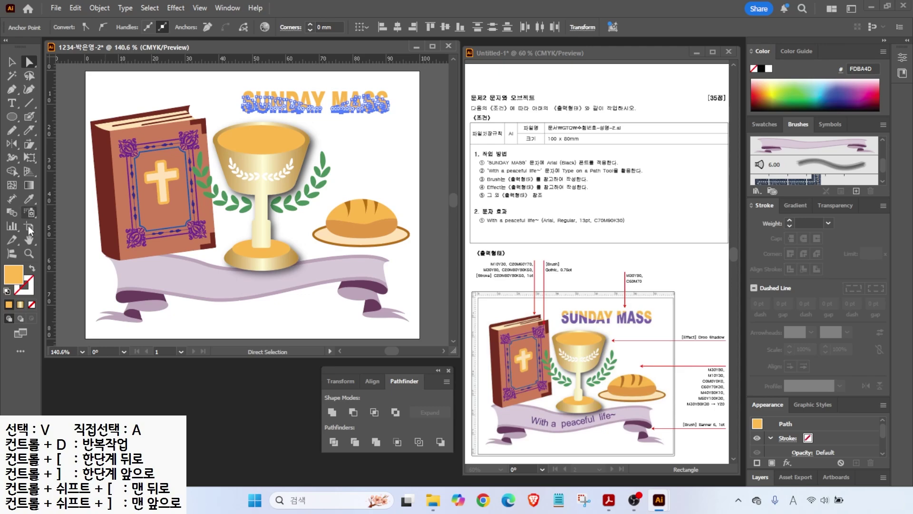
- Fill the lower half of the letters purple, C60 M70 Y0 K0
{"action": "double_click", "coordinate": [13, 274]}
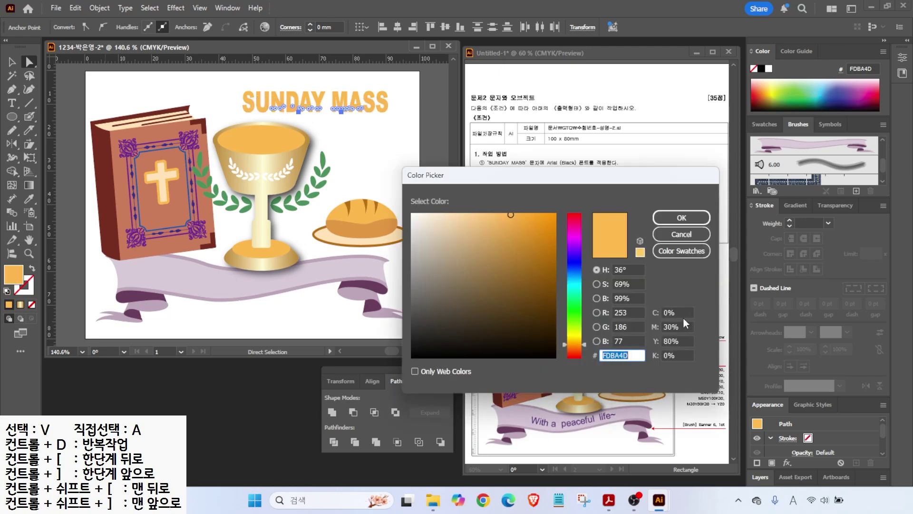
{"action": "key", "text": "Tab"}
{"action": "type", "text": "60"}
{"action": "key", "text": "Tab"}
{"action": "type", "text": "70"}
{"action": "key", "text": "Tab"}
{"action": "type", "text": "0"}
{"action": "key", "text": "Tab"}
{"action": "key", "text": "Return"}
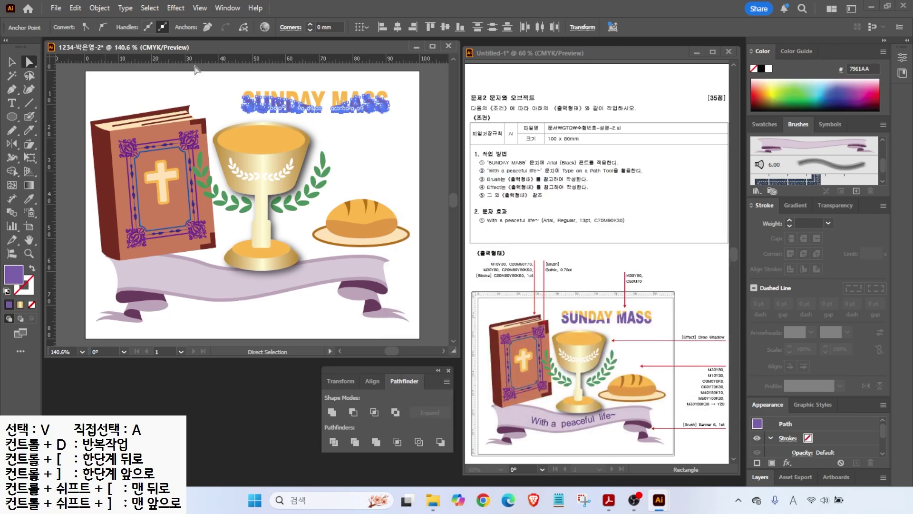
{"action": "left_click", "coordinate": [223, 114]}
{"action": "left_click_drag", "start_coordinate": [551, 411], "coordinate": [532, 376]}
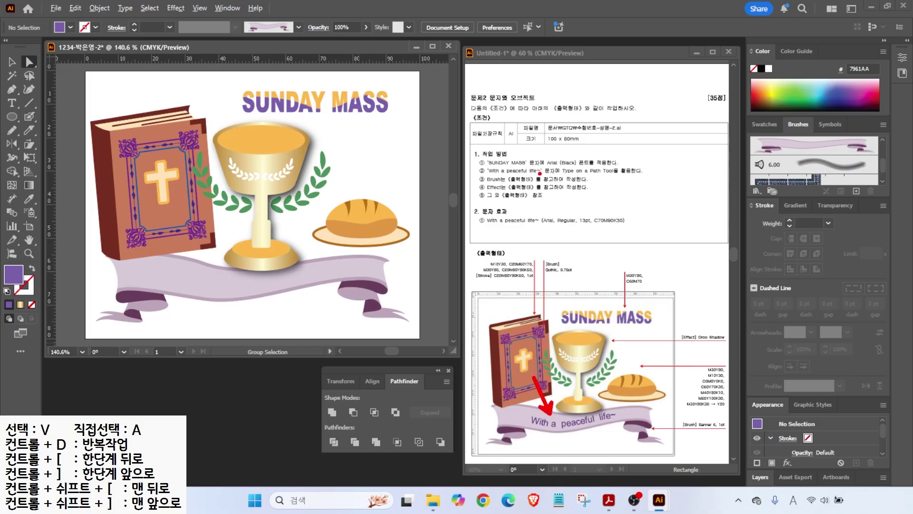
{"action": "mouse_move", "coordinate": [531, 177]}
{"action": "left_mouse_down"}
{"action": "mouse_move", "coordinate": [640, 178]}
{"action": "mouse_move", "coordinate": [638, 137]}
{"action": "left_mouse_up"}
{"action": "key", "text": "Escape"}
{"action": "left_click", "coordinate": [12, 88]}
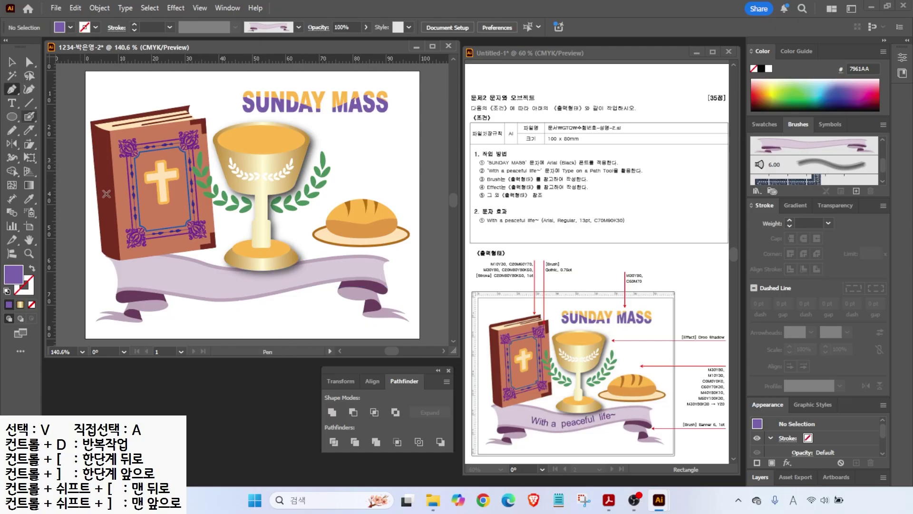
- Draw a curved guide path along the banner with default fill and stroke, nudged slightly down
{"action": "left_click", "coordinate": [12, 130]}
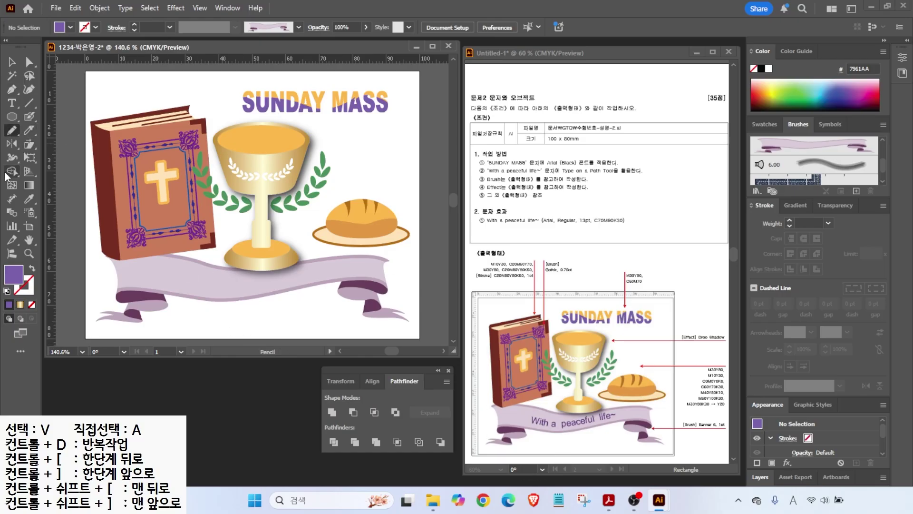
{"action": "left_click_drag", "start_coordinate": [218, 290], "coordinate": [289, 281]}
{"action": "left_click_drag", "start_coordinate": [355, 269], "coordinate": [355, 269]}
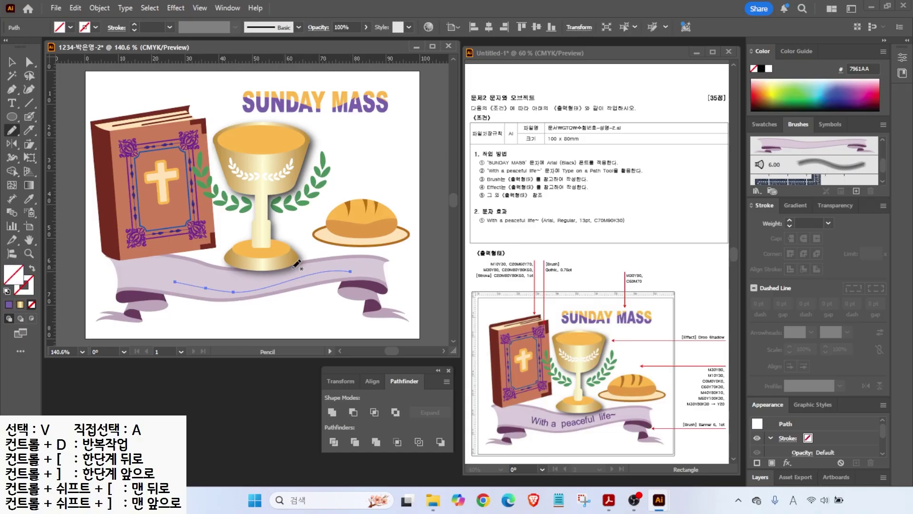
{"action": "left_click", "coordinate": [6, 291]}
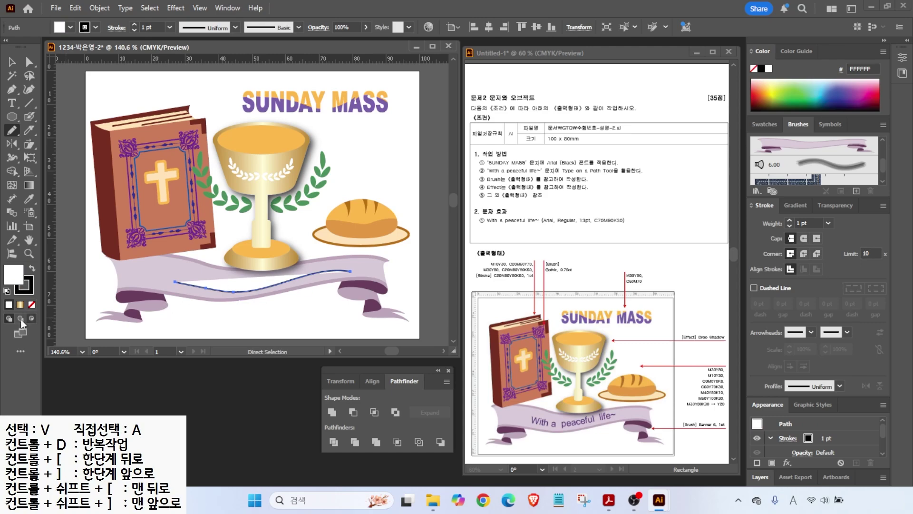
{"action": "left_click", "coordinate": [13, 62]}
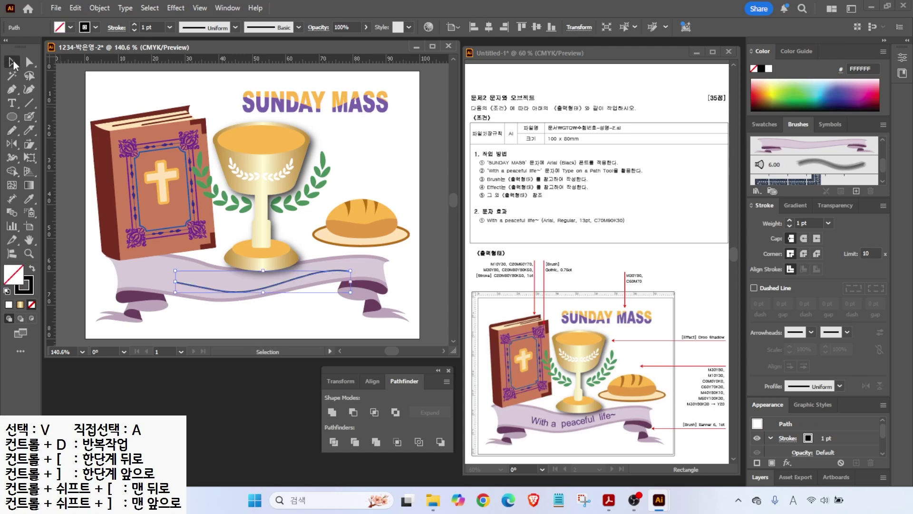
{"action": "left_click", "coordinate": [226, 330]}
{"action": "left_click", "coordinate": [260, 295]}
{"action": "key", "text": "Down"}
{"action": "key", "text": "Down"}
{"action": "key", "text": "Down"}
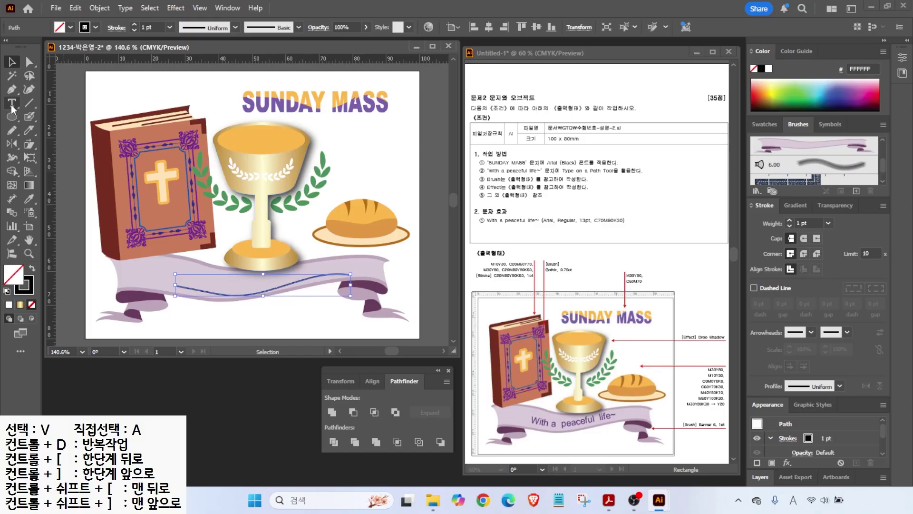
- Type 'With a' along the banner's curved path, then select that text
{"action": "left_click", "coordinate": [11, 106]}
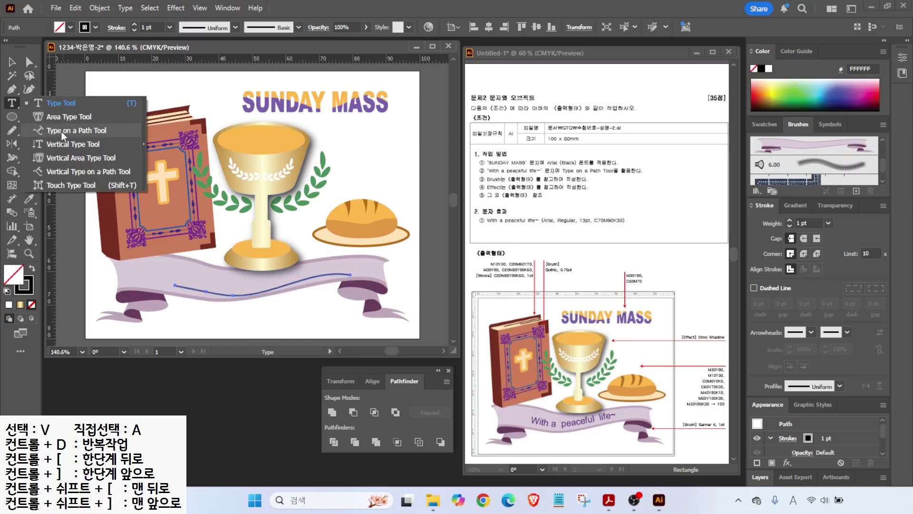
{"action": "left_click", "coordinate": [63, 133]}
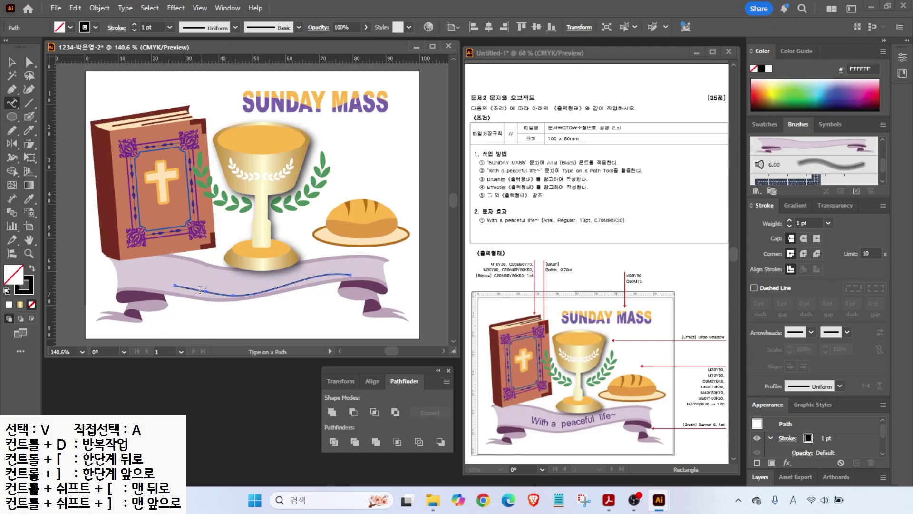
{"action": "scroll", "coordinate": [199, 287], "scroll_direction": "up", "scroll_amount": 3}
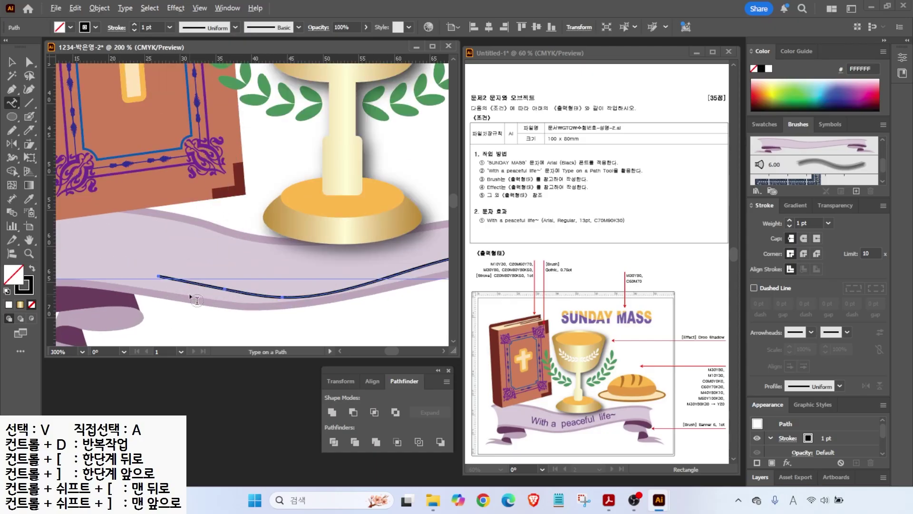
{"action": "left_click", "coordinate": [176, 278]}
{"action": "type", "text": "With a peac"}
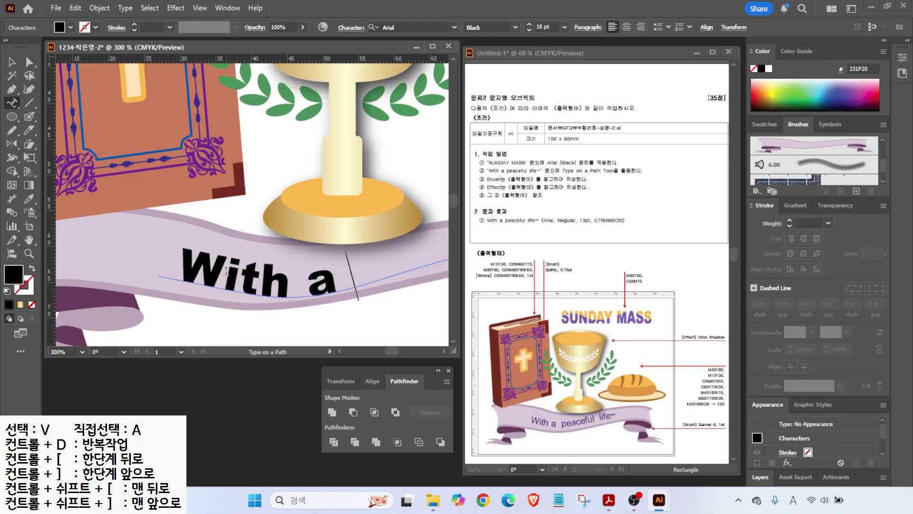
{"action": "key", "text": "BackSpace"}
{"action": "key", "text": "BackSpace"}
{"action": "key", "text": "BackSpace"}
{"action": "key", "text": "BackSpace"}
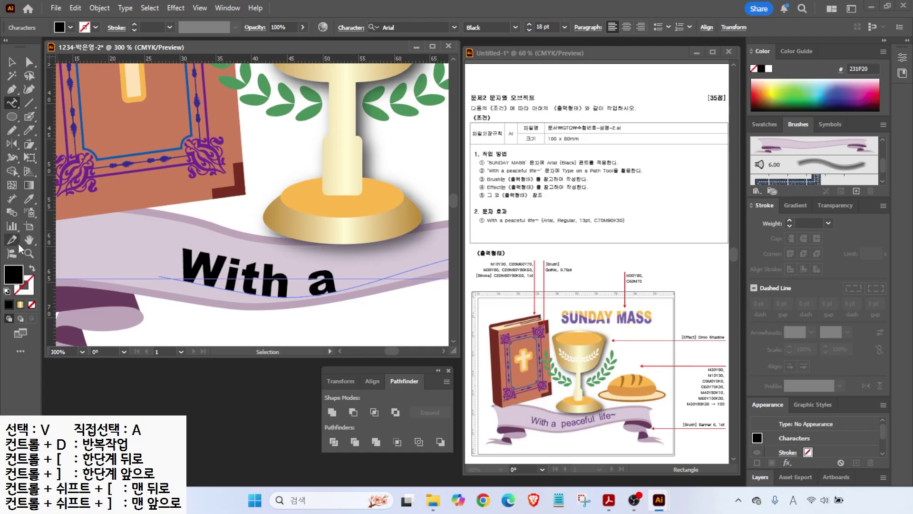
{"action": "double_click", "coordinate": [29, 240]}
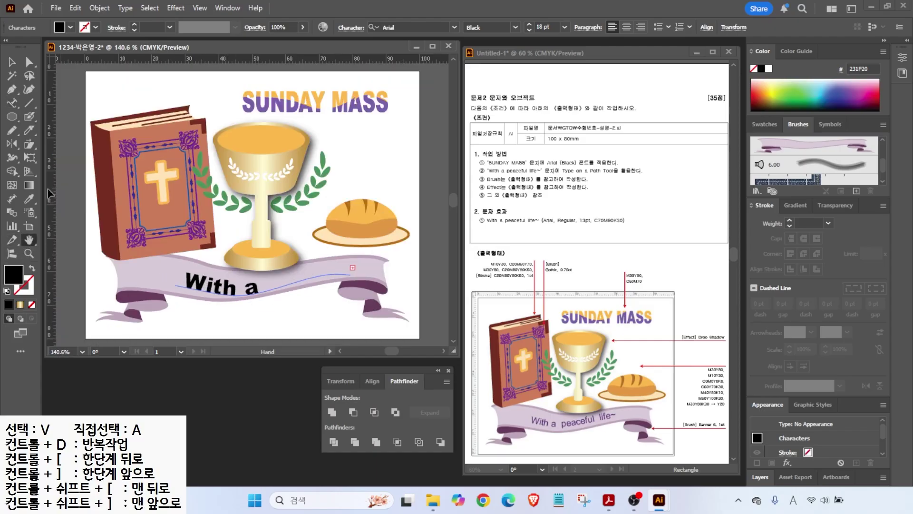
{"action": "left_click", "coordinate": [12, 102]}
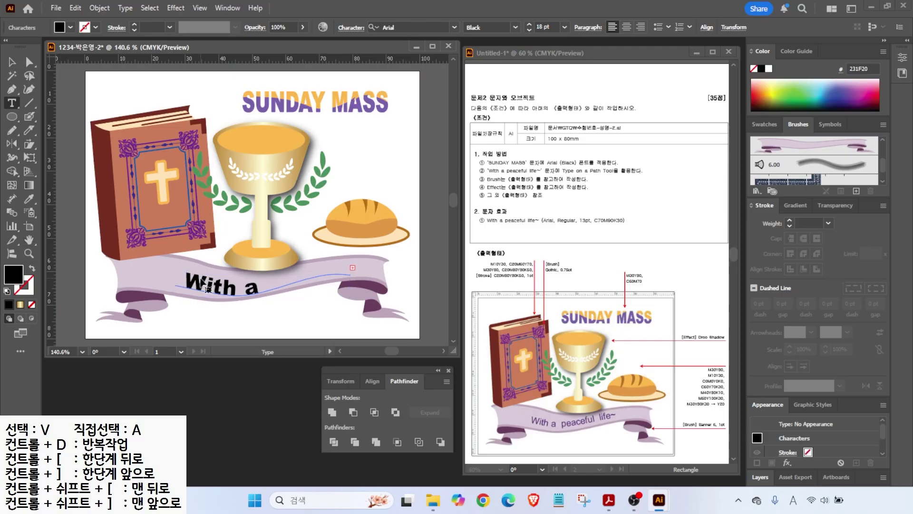
{"action": "left_click_drag", "start_coordinate": [186, 283], "coordinate": [267, 290]}
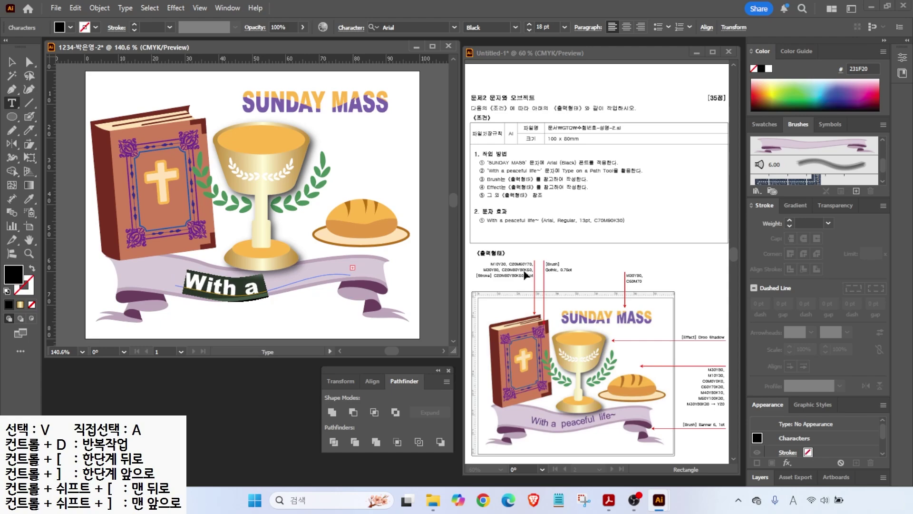
- Set the ribbon text to Arial Regular at 13 pt
{"action": "key", "text": "ctrl"}
{"action": "left_click", "coordinate": [515, 28]}
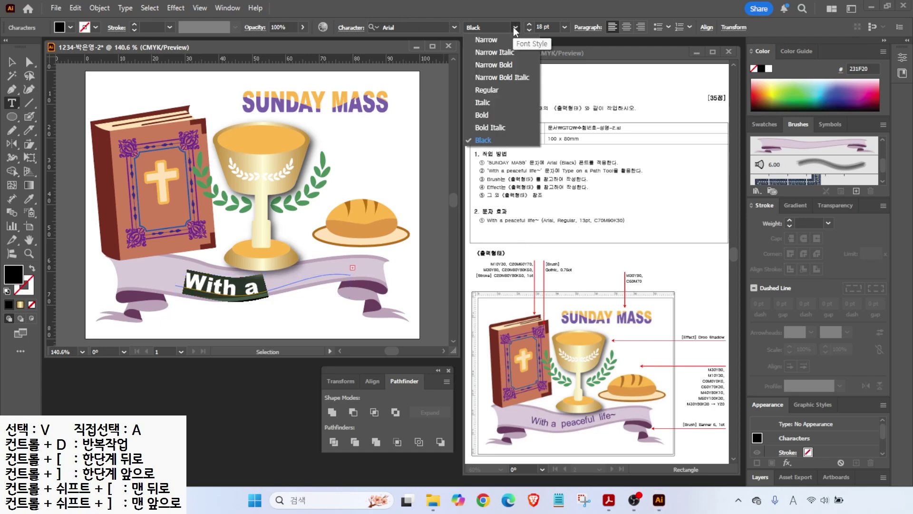
{"action": "left_click", "coordinate": [486, 91]}
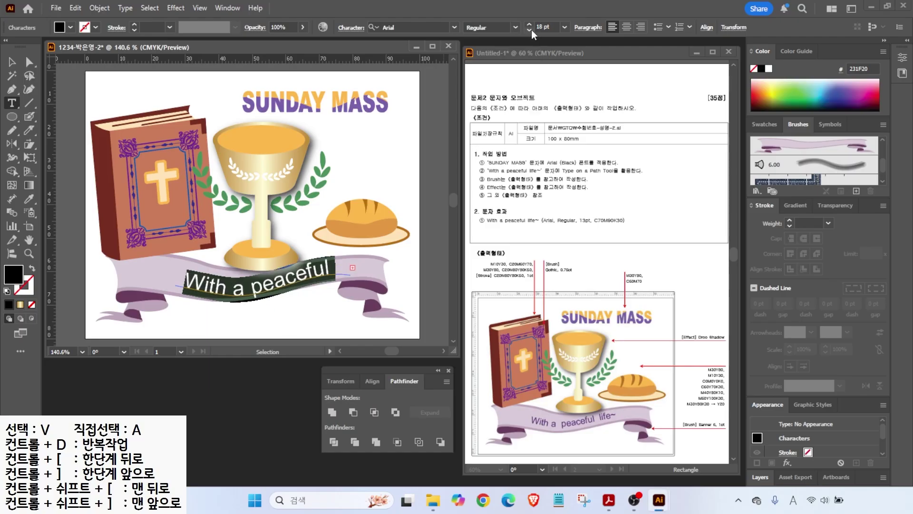
{"action": "left_click", "coordinate": [530, 30]}
{"action": "left_click", "coordinate": [529, 30]}
{"action": "left_click", "coordinate": [530, 30]}
{"action": "left_click", "coordinate": [529, 30]}
{"action": "left_click", "coordinate": [529, 30]}
- Fill the ribbon text with purple C70 M90 Y0 K30
{"action": "double_click", "coordinate": [13, 274]}
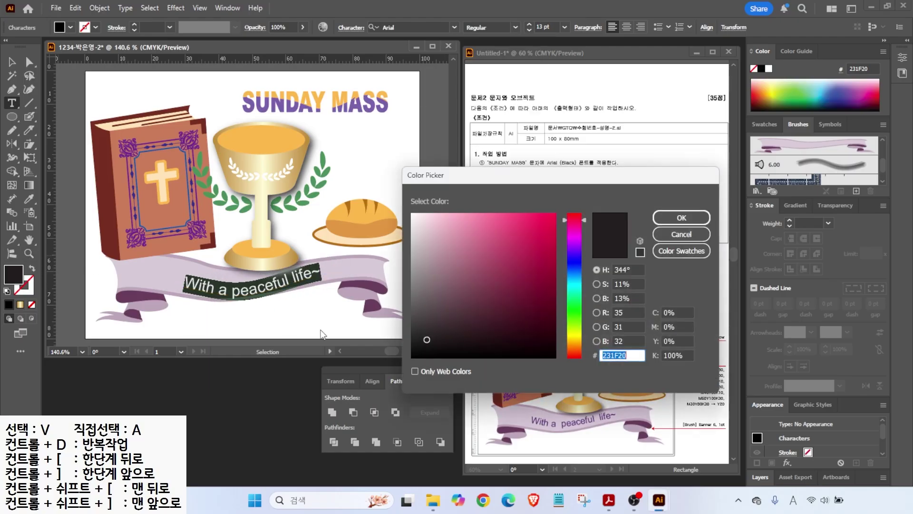
{"action": "type", "text": "70"}
{"action": "key", "text": "Tab"}
{"action": "type", "text": "90"}
{"action": "key", "text": "Tab"}
{"action": "key", "text": "Tab"}
{"action": "type", "text": "30"}
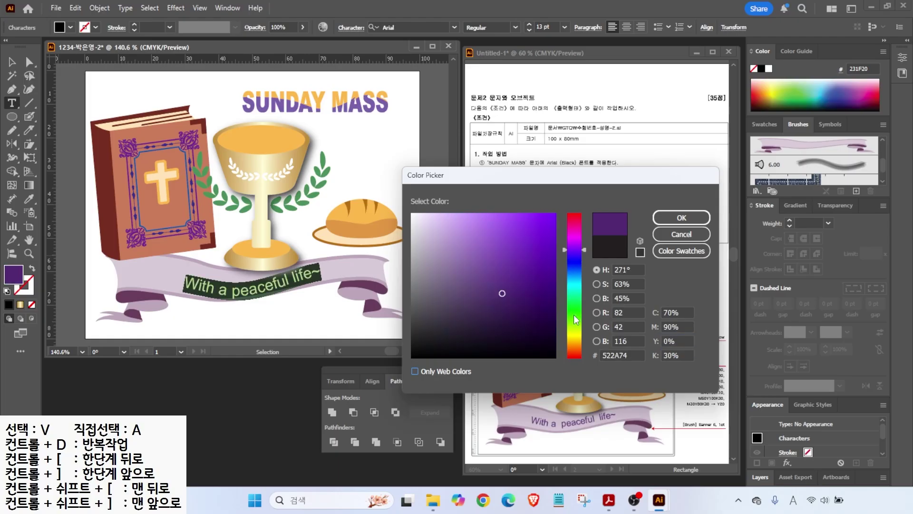
{"action": "key", "text": "Return"}
- Shift the ribbon text up and right so it sits along the ribbon
{"action": "left_click", "coordinate": [12, 62]}
{"action": "left_click", "coordinate": [286, 314]}
{"action": "left_click_drag", "start_coordinate": [288, 293], "coordinate": [304, 279]}
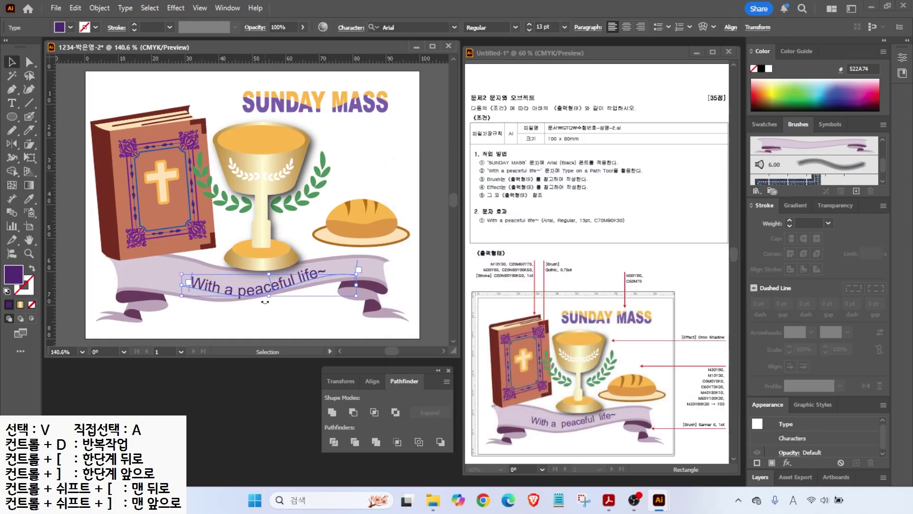
{"action": "double_click", "coordinate": [193, 285]}
{"action": "left_click", "coordinate": [11, 63]}
{"action": "left_click_drag", "start_coordinate": [289, 279], "coordinate": [293, 275]}
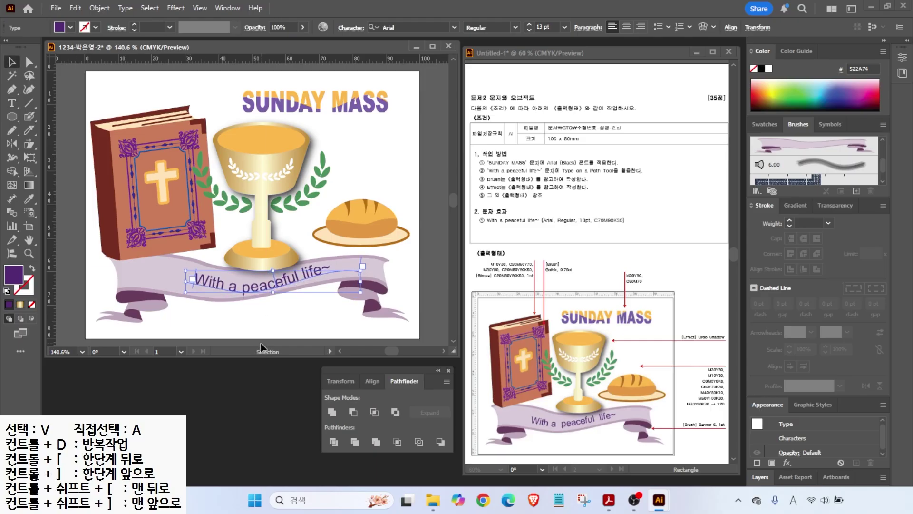
{"action": "left_click", "coordinate": [260, 342]}
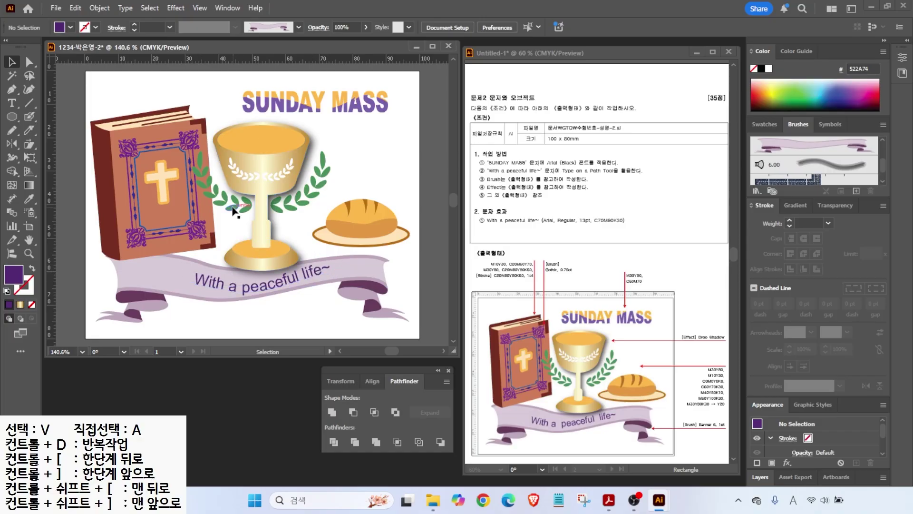
- Move the book group slightly upward
{"action": "left_click", "coordinate": [99, 9]}
{"action": "left_click", "coordinate": [116, 127]}
{"action": "left_click_drag", "start_coordinate": [143, 159], "coordinate": [142, 149]}
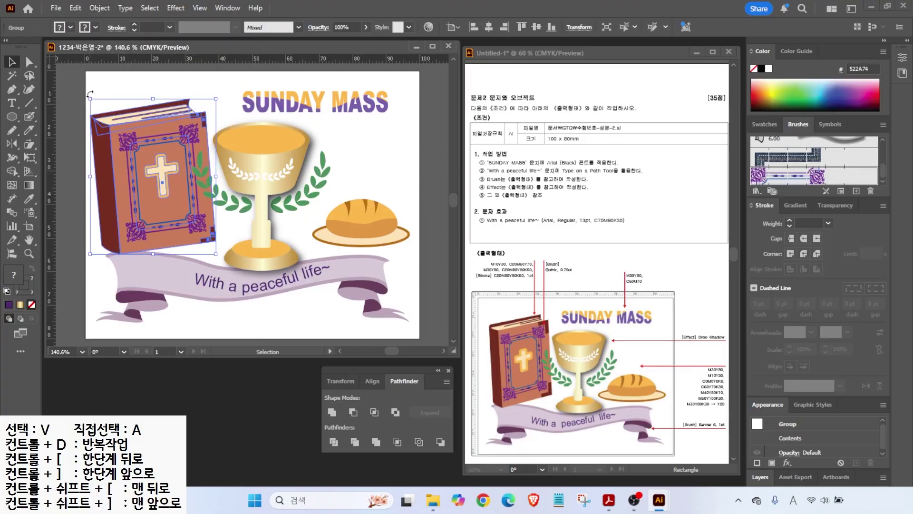
{"action": "left_click", "coordinate": [119, 90]}
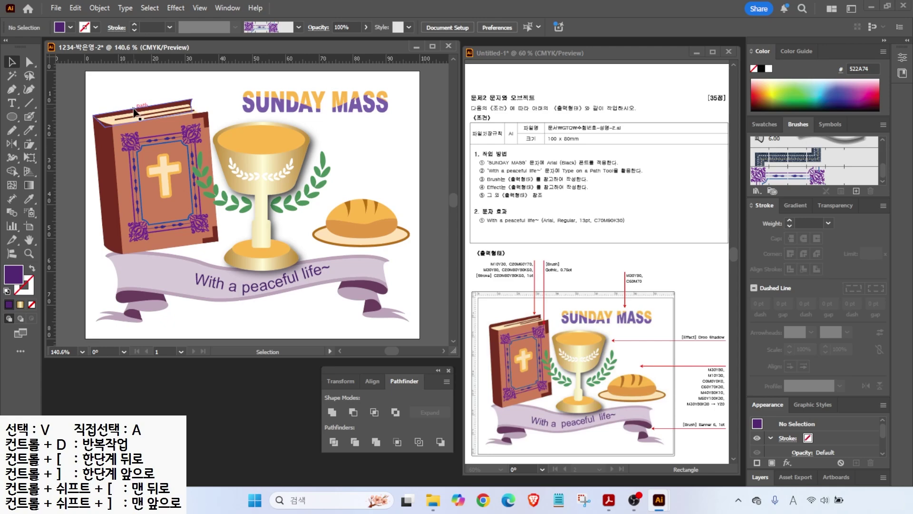
- Save the illustration as an Illustrator .ai file in the GTQ folder and close it
{"action": "left_click", "coordinate": [56, 8]}
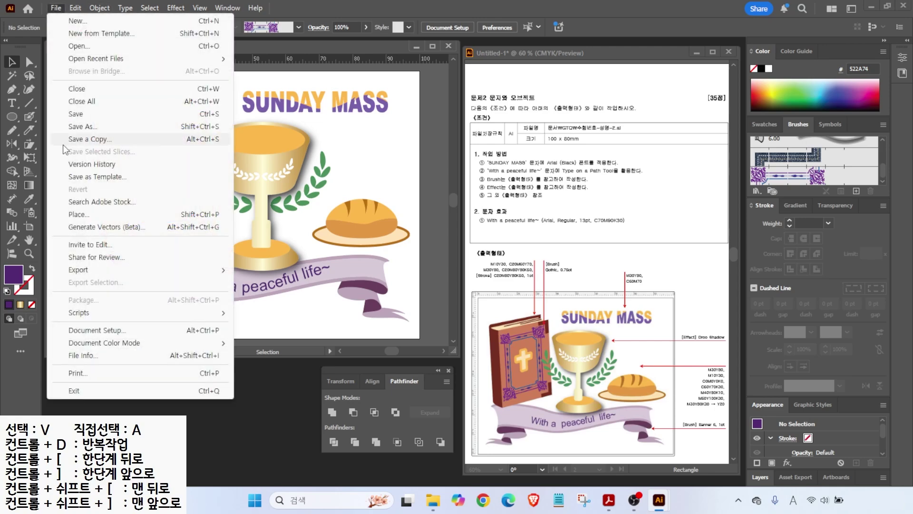
{"action": "left_click", "coordinate": [83, 126]}
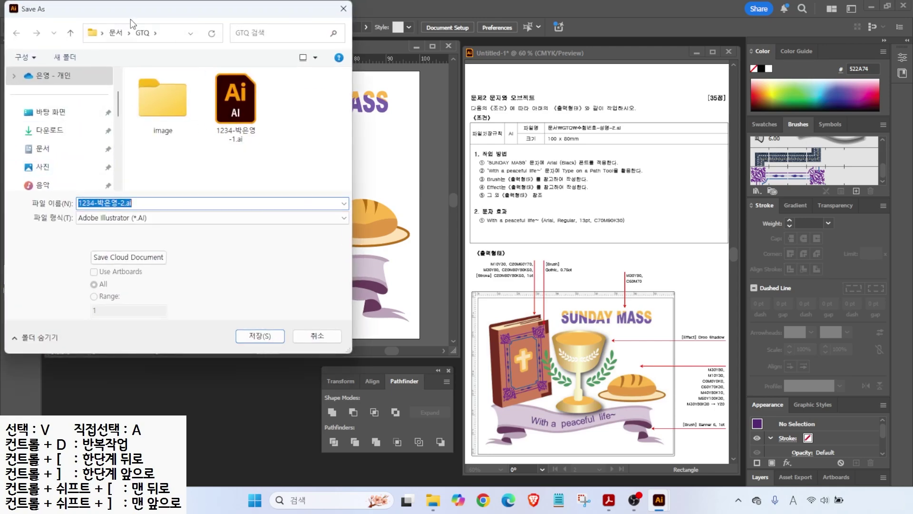
{"action": "left_click", "coordinate": [260, 336]}
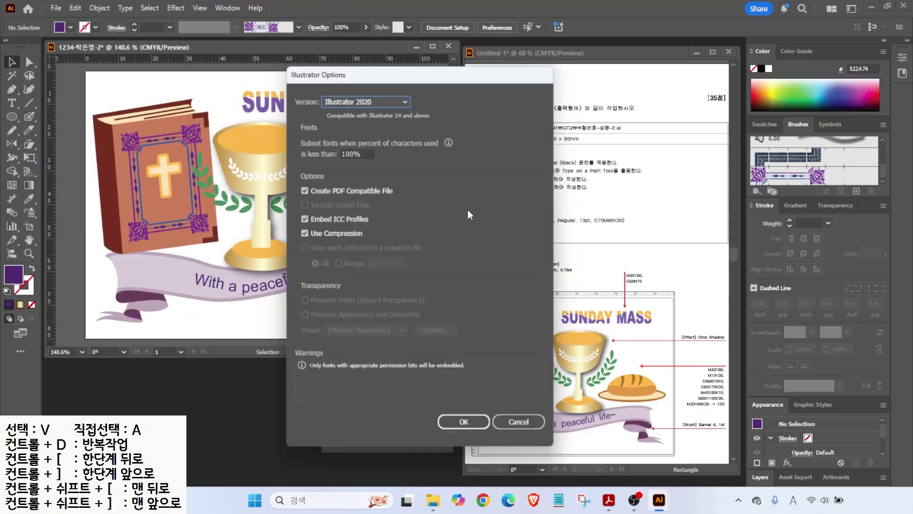
{"action": "left_click", "coordinate": [462, 419]}
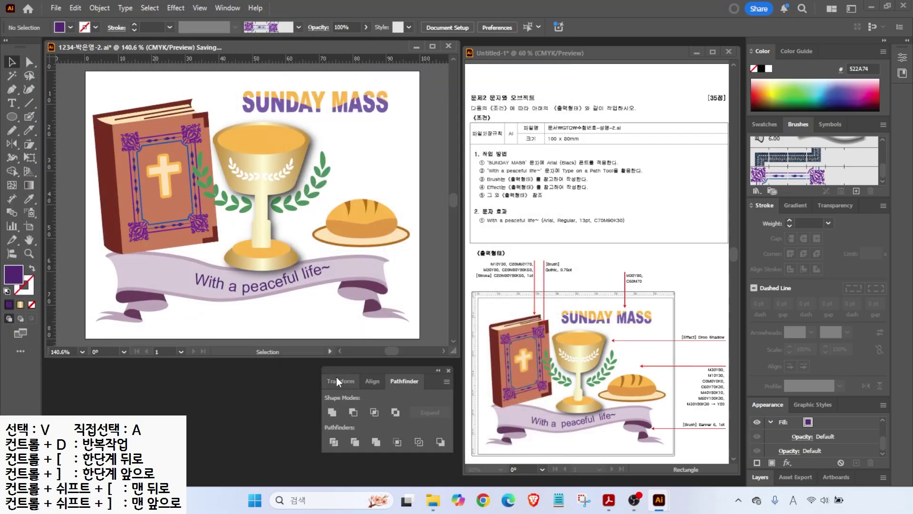
{"action": "key", "text": "ctrl+w"}
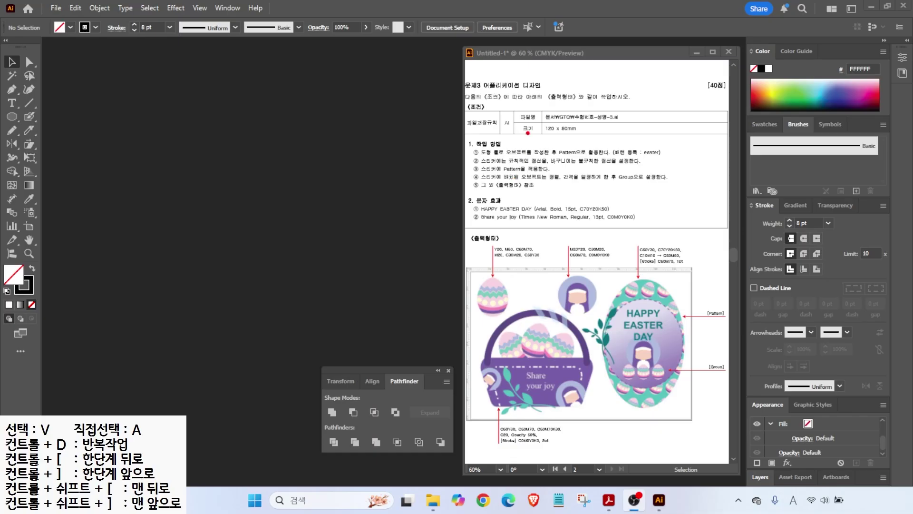
- Create a new 120 × 80 mm CMYK document named with the candidate's exam ID, with rulers shown
{"action": "mouse_move", "coordinate": [529, 106]}
{"action": "left_mouse_down"}
{"action": "mouse_move", "coordinate": [594, 141]}
{"action": "mouse_move", "coordinate": [609, 171]}
{"action": "left_mouse_up"}
{"action": "key", "text": "Escape"}
{"action": "left_click", "coordinate": [56, 7]}
{"action": "left_click", "coordinate": [56, 8]}
{"action": "left_click", "coordinate": [56, 8]}
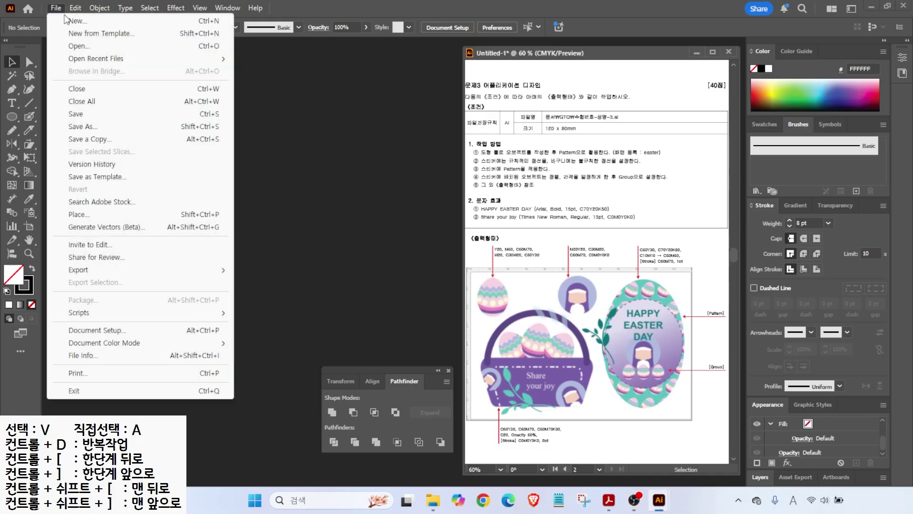
{"action": "left_click", "coordinate": [76, 21]}
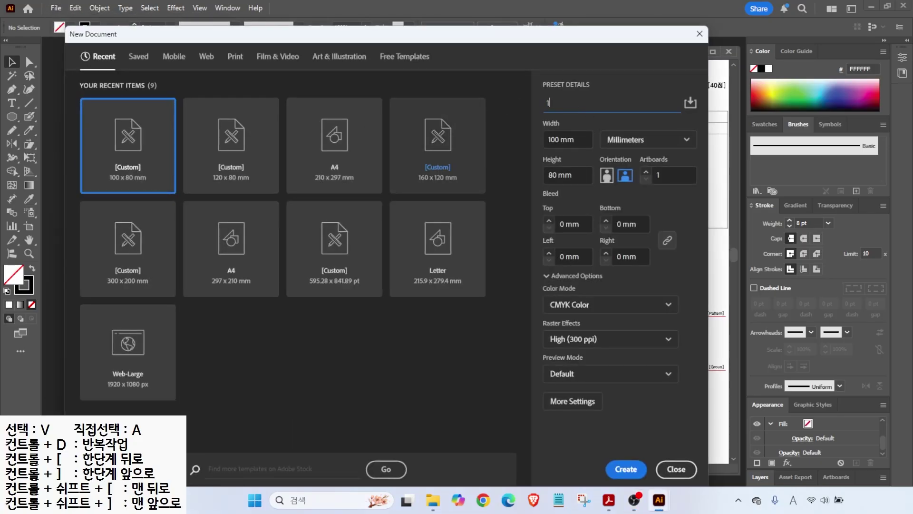
{"action": "type", "text": "1234-c"}
{"action": "type", "text": "은영-3"}
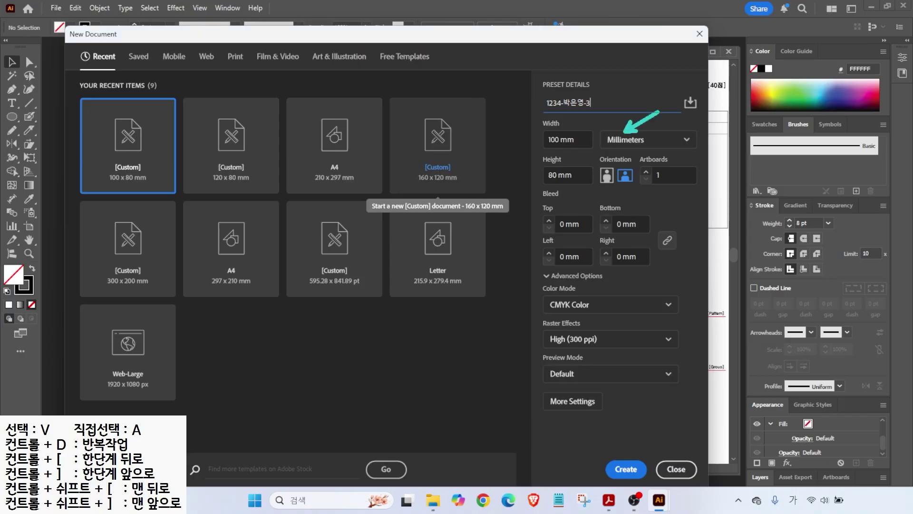
{"action": "key", "text": "Tab"}
{"action": "type", "text": "120"}
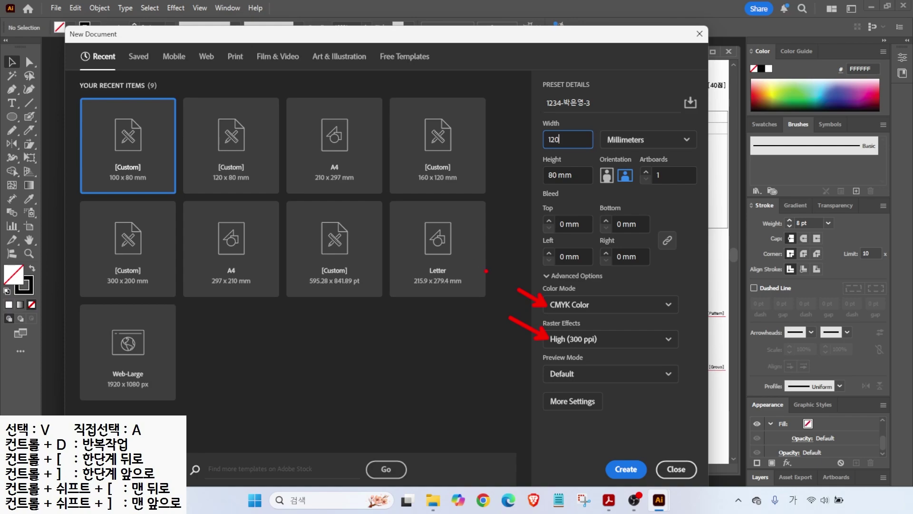
{"action": "left_click", "coordinate": [626, 469]}
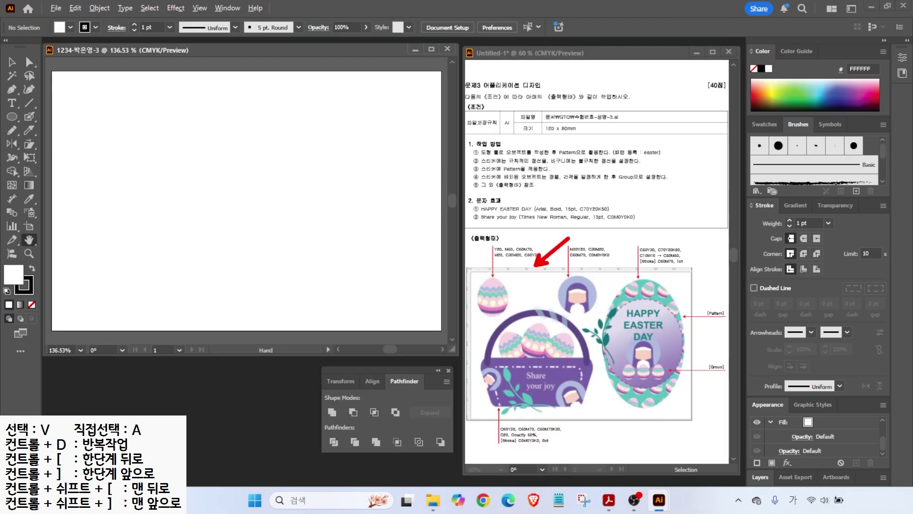
{"action": "key", "text": "ctrl+r"}
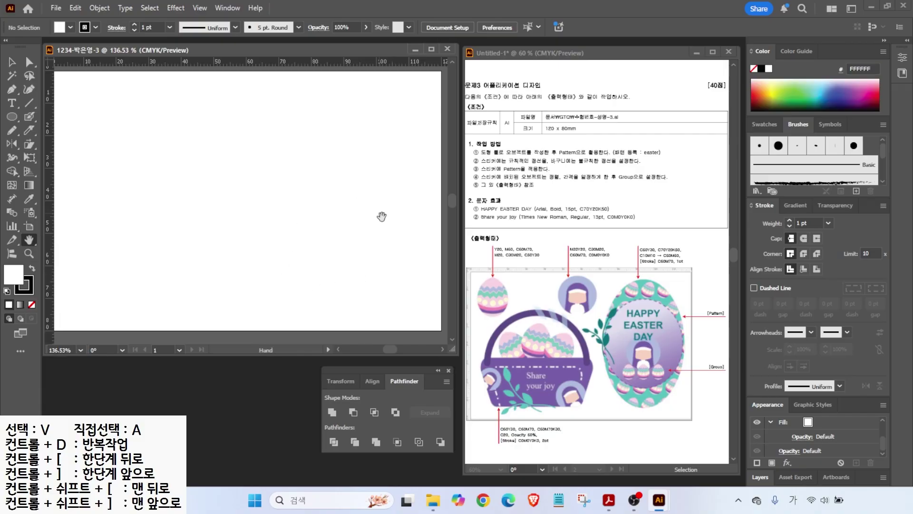
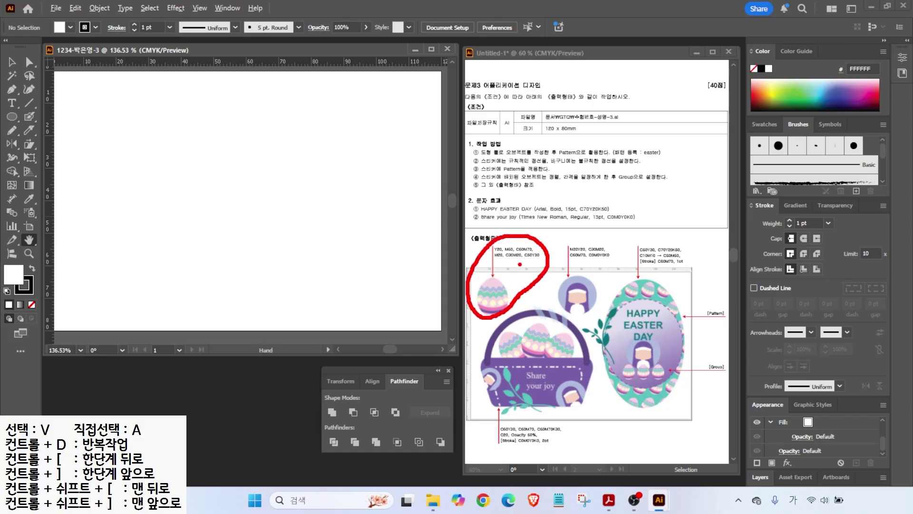
- Create a new colour group in the Swatches panel
{"action": "key", "text": "Escape"}
{"action": "left_click", "coordinate": [765, 125]}
{"action": "left_click", "coordinate": [842, 191]}
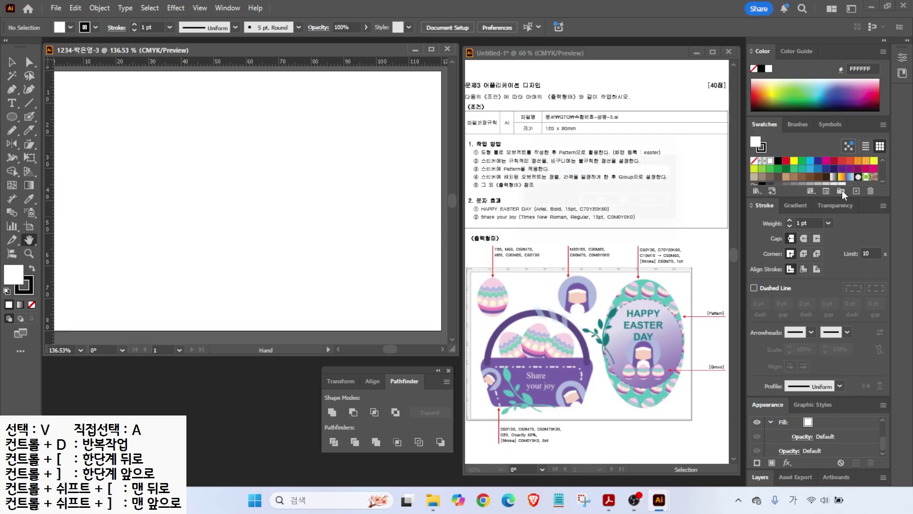
{"action": "left_click", "coordinate": [610, 206]}
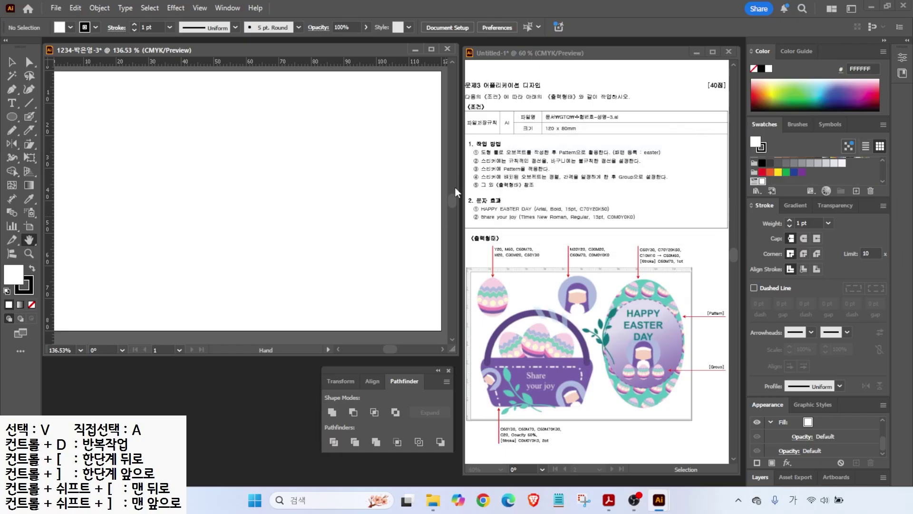
- Add a pale yellow swatch (Y20) and a pink swatch (M60) to the group
{"action": "left_click", "coordinate": [856, 191]}
{"action": "key", "text": "Tab"}
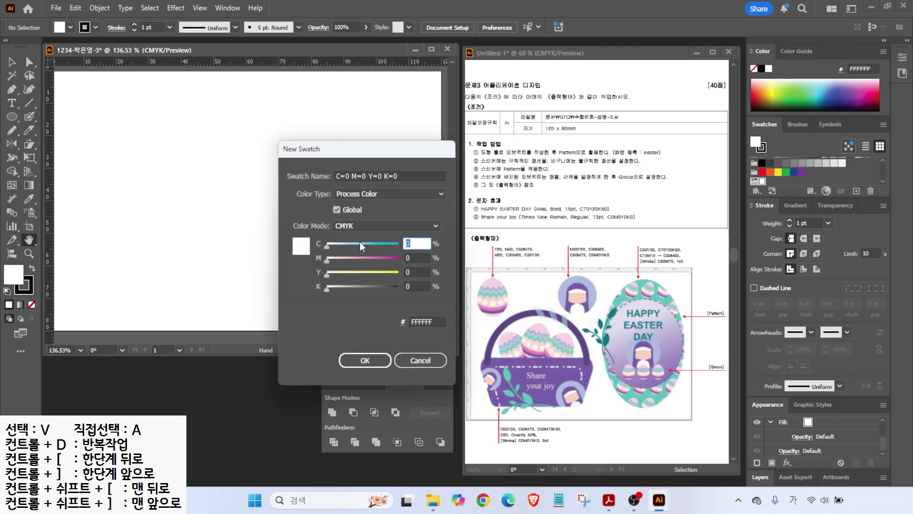
{"action": "key", "text": "Tab"}
{"action": "key", "text": "Tab"}
{"action": "type", "text": "20"}
{"action": "key", "text": "Return"}
{"action": "left_click", "coordinate": [856, 190]}
{"action": "key", "text": "Tab"}
{"action": "key", "text": "Tab"}
{"action": "type", "text": "60"}
{"action": "key", "text": "Tab"}
{"action": "type", "text": "0"}
- Add a purple swatch (C60 M70) and a pale pink swatch (M20)
{"action": "key", "text": "Tab"}
{"action": "key", "text": "Return"}
{"action": "left_click", "coordinate": [856, 191]}
{"action": "key", "text": "Tab"}
{"action": "type", "text": "60"}
{"action": "key", "text": "Tab"}
{"action": "type", "text": "70"}
{"action": "key", "text": "Return"}
{"action": "left_click", "coordinate": [856, 191]}
{"action": "left_click_drag", "start_coordinate": [416, 242], "coordinate": [344, 232]}
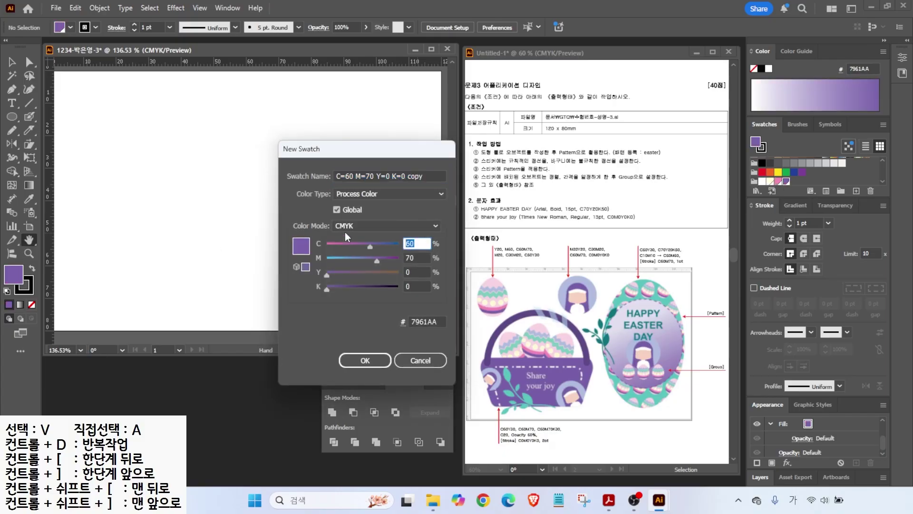
{"action": "type", "text": "0"}
{"action": "key", "text": "Tab"}
{"action": "type", "text": "20"}
- Add a light blue swatch (C30) and a blue swatch (C50 M30)
{"action": "left_click", "coordinate": [856, 190]}
{"action": "key", "text": "Tab"}
{"action": "type", "text": "30"}
{"action": "key", "text": "Tab"}
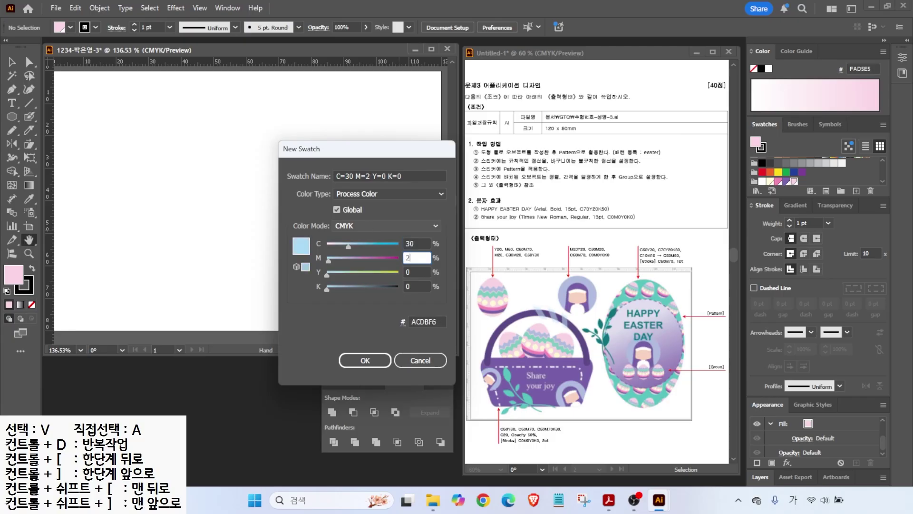
{"action": "key", "text": "Return"}
{"action": "left_click", "coordinate": [857, 190]}
{"action": "key", "text": "Tab"}
{"action": "type", "text": "50"}
{"action": "key", "text": "Tab"}
{"action": "type", "text": "30"}
{"action": "key", "text": "Return"}
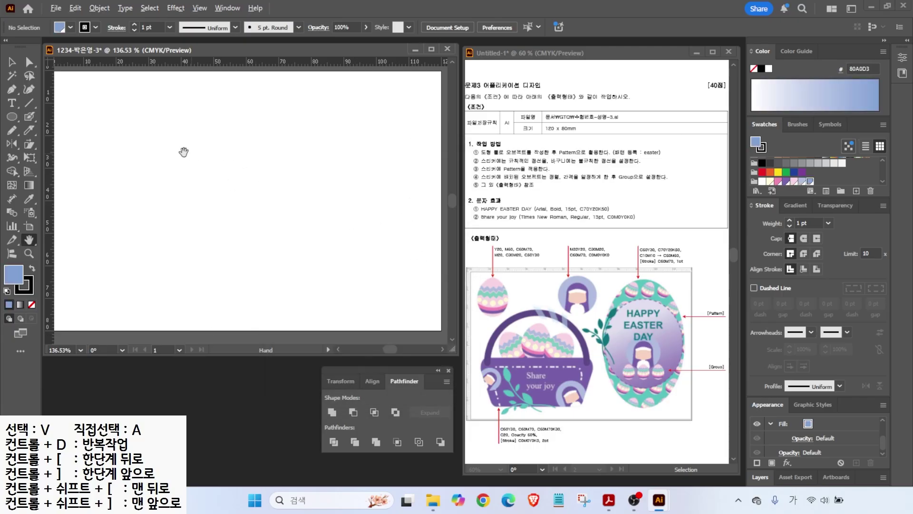
- Place a vertical and a horizontal guide on the artboard and zoom to their crossing
{"action": "left_click_drag", "start_coordinate": [508, 320], "coordinate": [507, 243]}
{"action": "left_click_drag", "start_coordinate": [508, 316], "coordinate": [436, 315]}
{"action": "left_click_drag", "start_coordinate": [53, 118], "coordinate": [120, 120]}
{"action": "left_click_drag", "start_coordinate": [92, 66], "coordinate": [93, 151]}
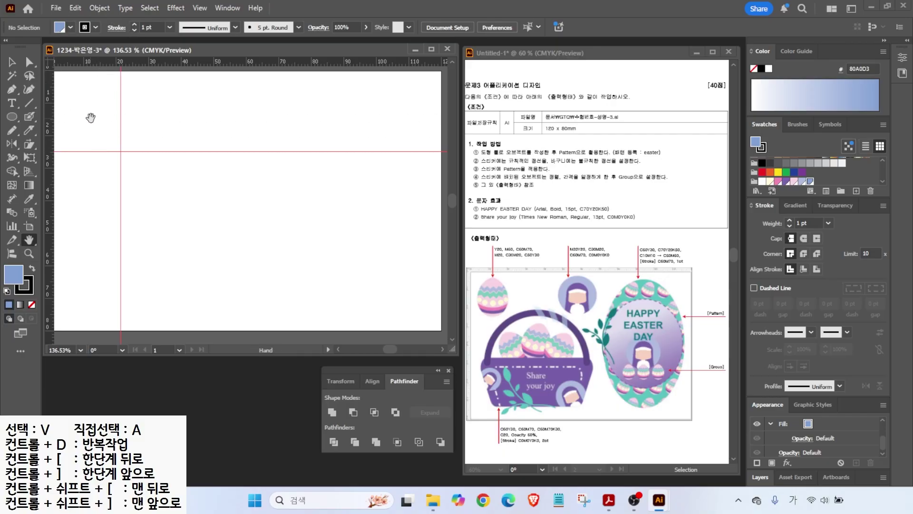
{"action": "scroll", "coordinate": [114, 136], "scroll_direction": "up", "scroll_amount": 3}
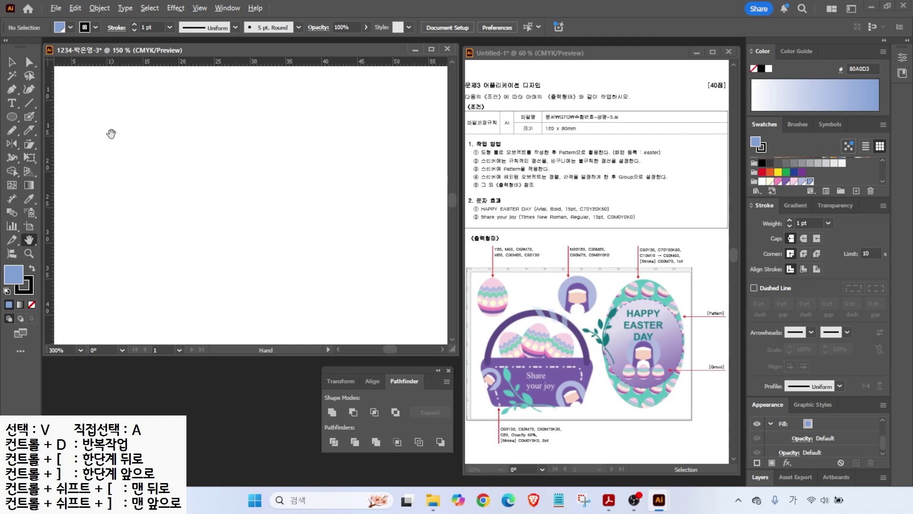
{"action": "left_click_drag", "start_coordinate": [111, 134], "coordinate": [175, 180]}
- Draw an ellipse with a pink fill and no stroke, then enlarge it slightly
{"action": "left_click", "coordinate": [14, 118]}
{"action": "left_click_drag", "start_coordinate": [120, 85], "coordinate": [257, 281]}
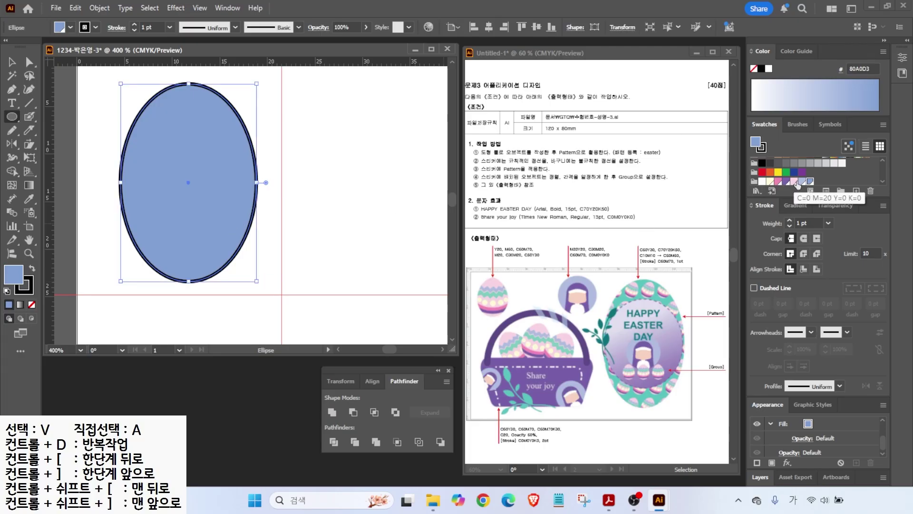
{"action": "left_click", "coordinate": [793, 182]}
{"action": "left_click", "coordinate": [25, 290]}
{"action": "left_click", "coordinate": [32, 304]}
{"action": "key", "text": "v"}
{"action": "left_click_drag", "start_coordinate": [120, 182], "coordinate": [110, 183]}
{"action": "left_click_drag", "start_coordinate": [184, 281], "coordinate": [184, 295]}
{"action": "left_click_drag", "start_coordinate": [258, 190], "coordinate": [268, 196]}
- Pull the ellipse's side anchors down into an egg shape and nudge it right
{"action": "left_click", "coordinate": [29, 62]}
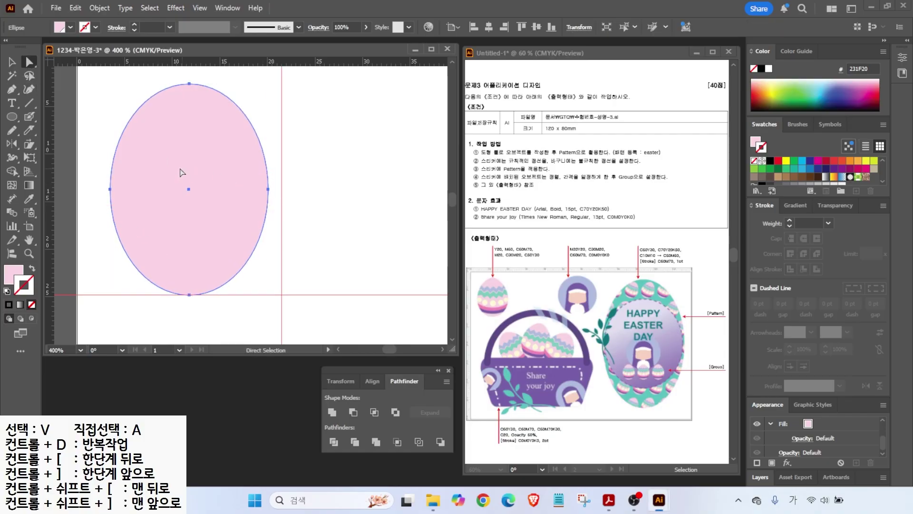
{"action": "left_click_drag", "start_coordinate": [96, 177], "coordinate": [269, 205]}
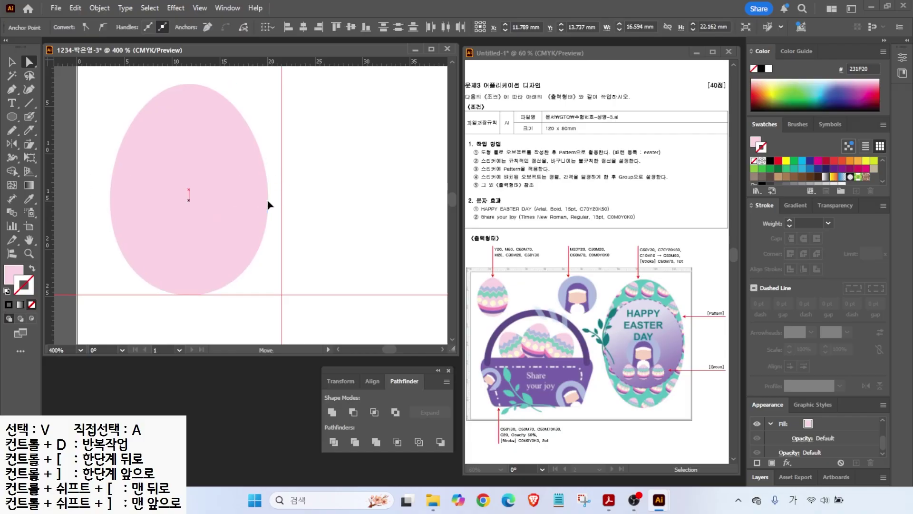
{"action": "left_click", "coordinate": [106, 130]}
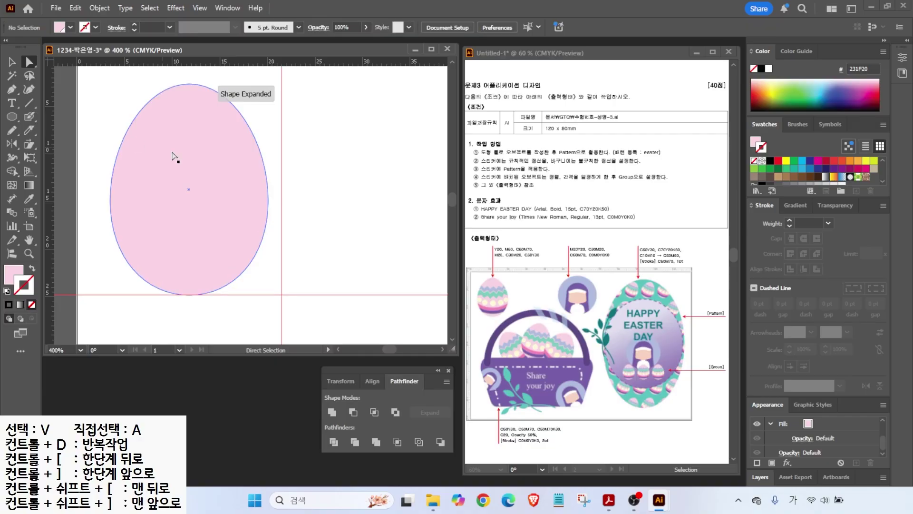
{"action": "left_click_drag", "start_coordinate": [188, 157], "coordinate": [199, 156]}
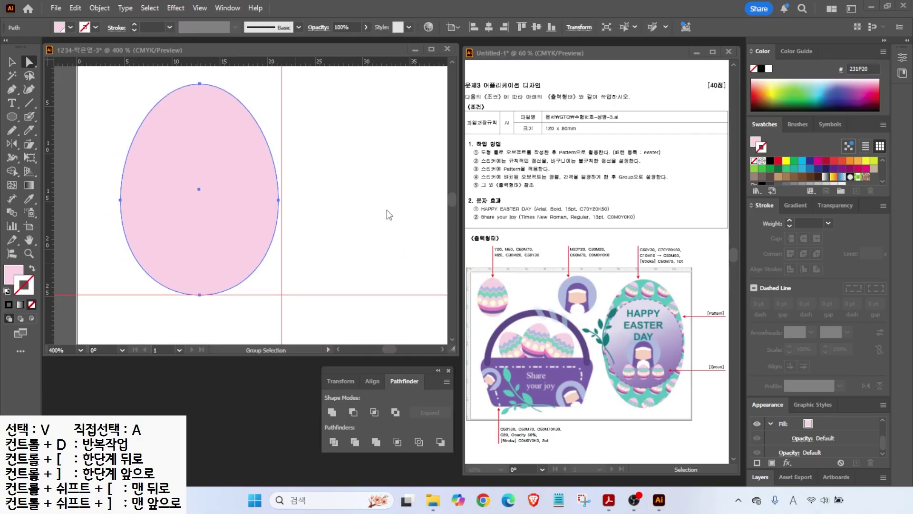
{"action": "left_click", "coordinate": [71, 122]}
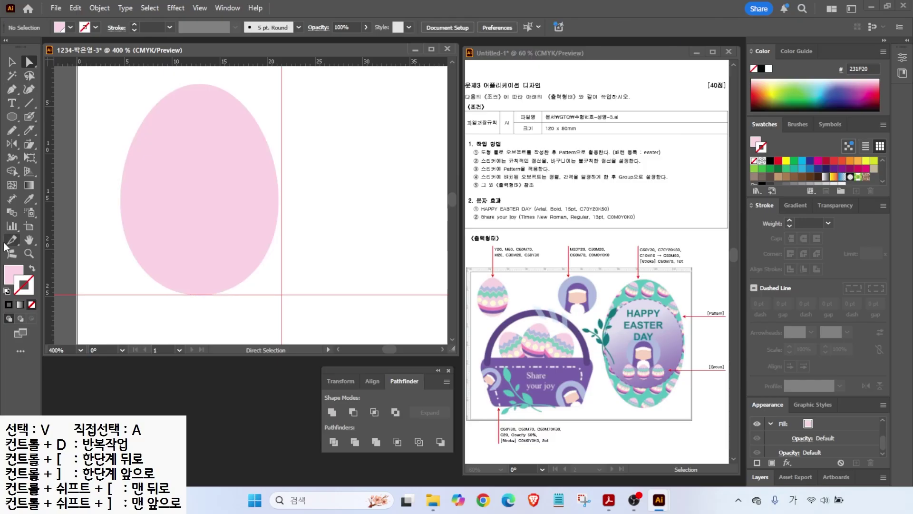
- Pen-draw a curve across the egg's upper part with no fill
{"action": "left_click", "coordinate": [12, 90]}
{"action": "left_click", "coordinate": [113, 131]}
{"action": "left_click_drag", "start_coordinate": [200, 150], "coordinate": [233, 150]}
{"action": "left_click", "coordinate": [295, 131]}
{"action": "key", "text": "d"}
{"action": "key", "text": "a"}
{"action": "left_click", "coordinate": [31, 304]}
{"action": "key", "text": "v"}
{"action": "key", "text": "a"}
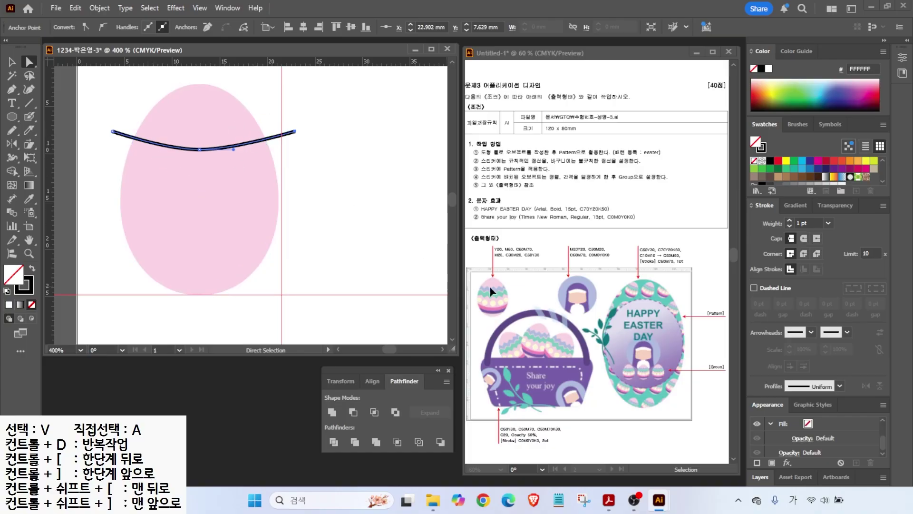
- Give the curve a 6 pt light blue stroke
{"action": "left_click", "coordinate": [787, 220]}
{"action": "left_click", "coordinate": [788, 220]}
{"action": "left_click", "coordinate": [788, 221]}
{"action": "left_click", "coordinate": [787, 221]}
{"action": "left_click", "coordinate": [788, 221]}
{"action": "key", "text": "x"}
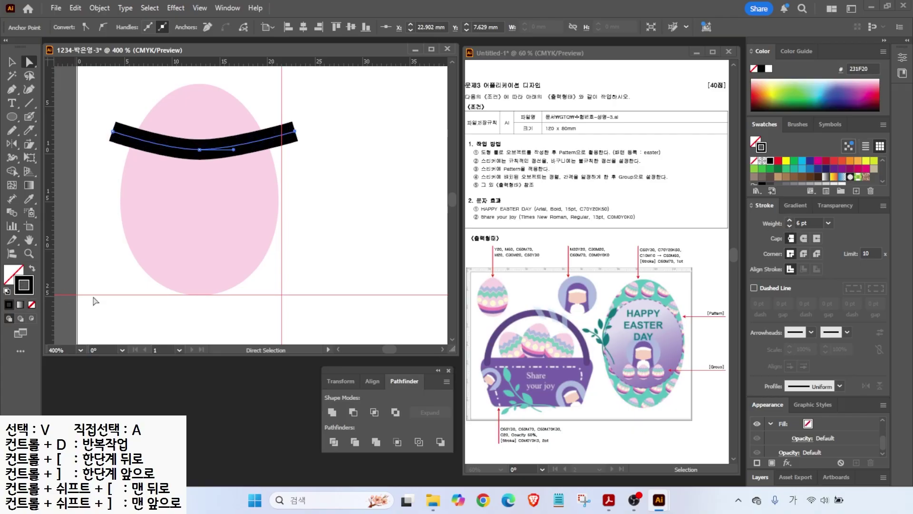
{"action": "scroll", "coordinate": [789, 179], "scroll_direction": "down", "scroll_amount": 3}
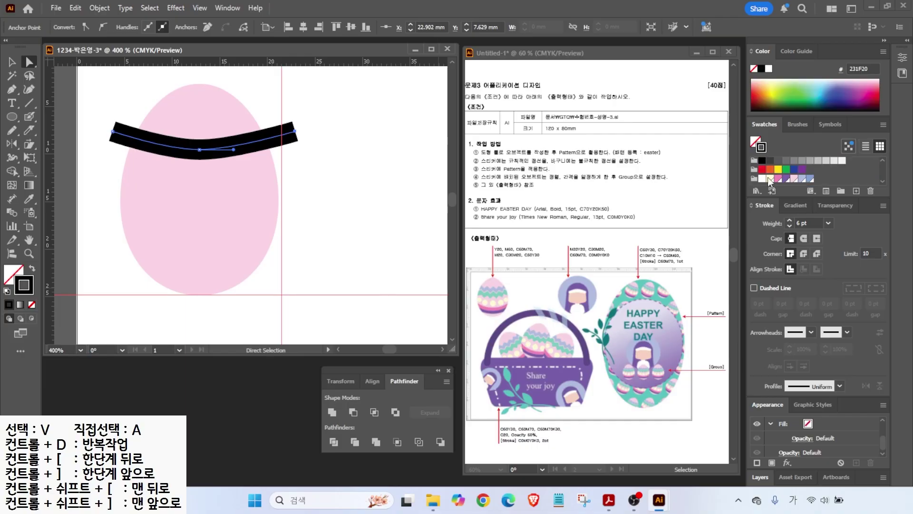
{"action": "left_click", "coordinate": [803, 179]}
- Copy the band downward, make the copy mint at 7 pt, and select both bands
{"action": "left_click_drag", "start_coordinate": [189, 150], "coordinate": [187, 179]}
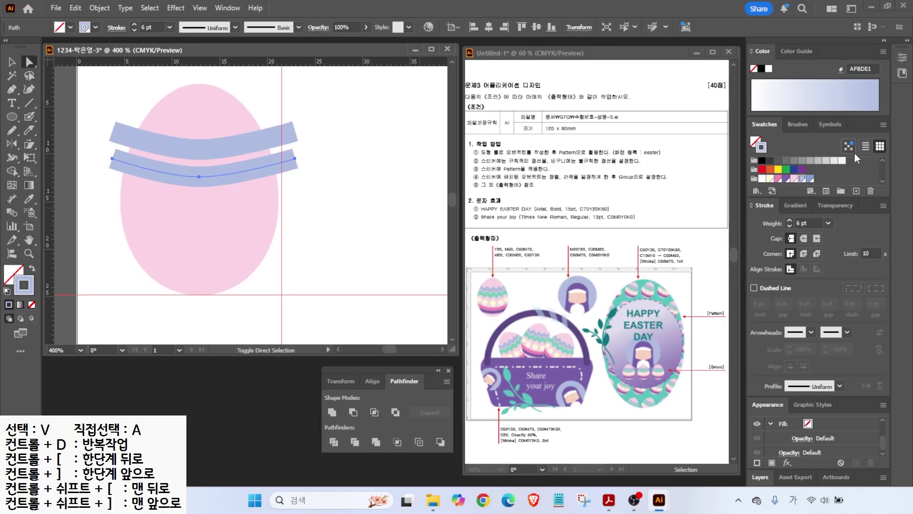
{"action": "left_click", "coordinate": [810, 179]}
{"action": "left_click", "coordinate": [377, 198]}
{"action": "left_click", "coordinate": [253, 173]}
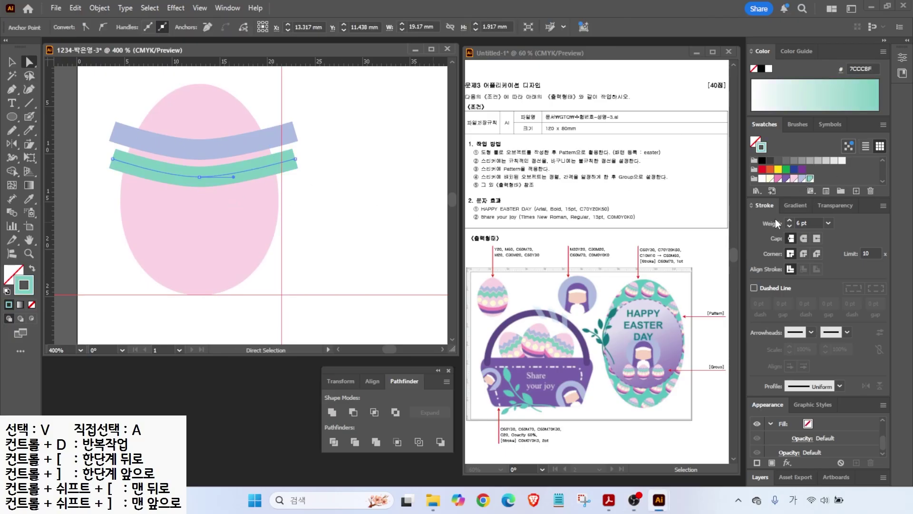
{"action": "left_click", "coordinate": [789, 221]}
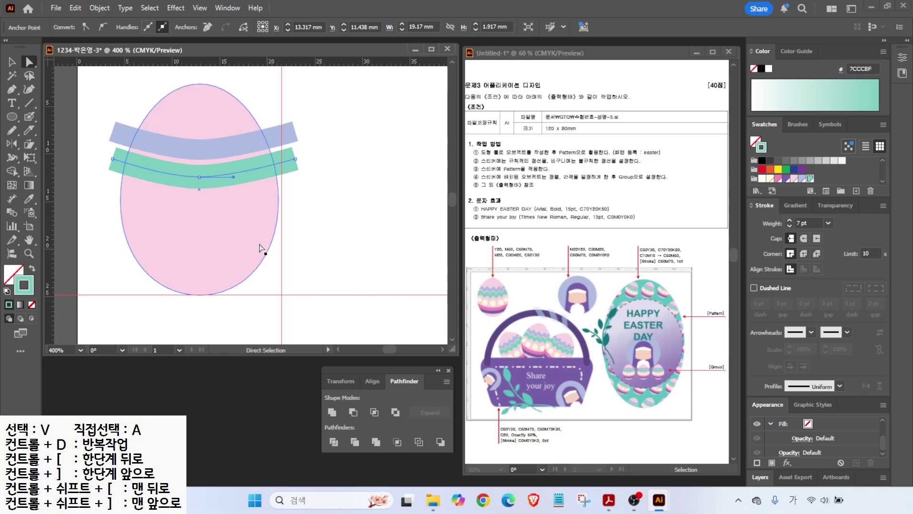
{"action": "left_click", "coordinate": [12, 62]}
{"action": "left_click", "coordinate": [103, 99]}
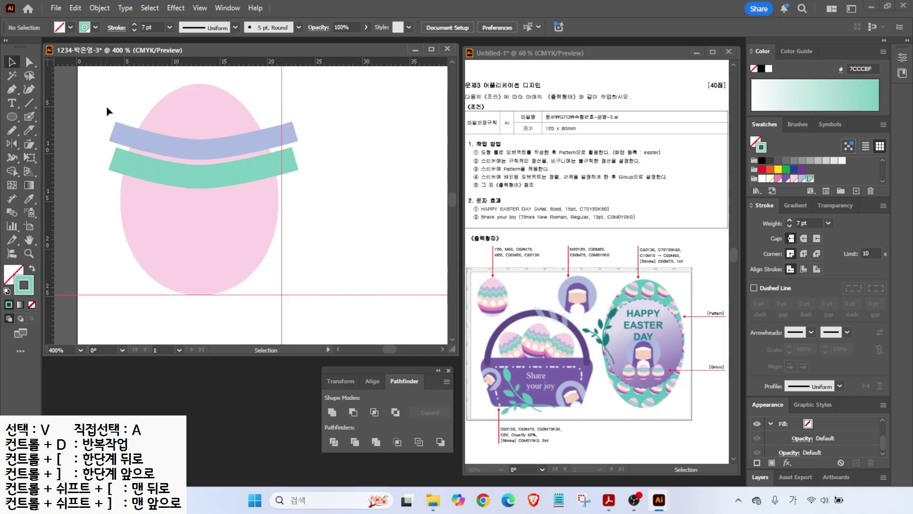
{"action": "left_click_drag", "start_coordinate": [116, 166], "coordinate": [120, 180]}
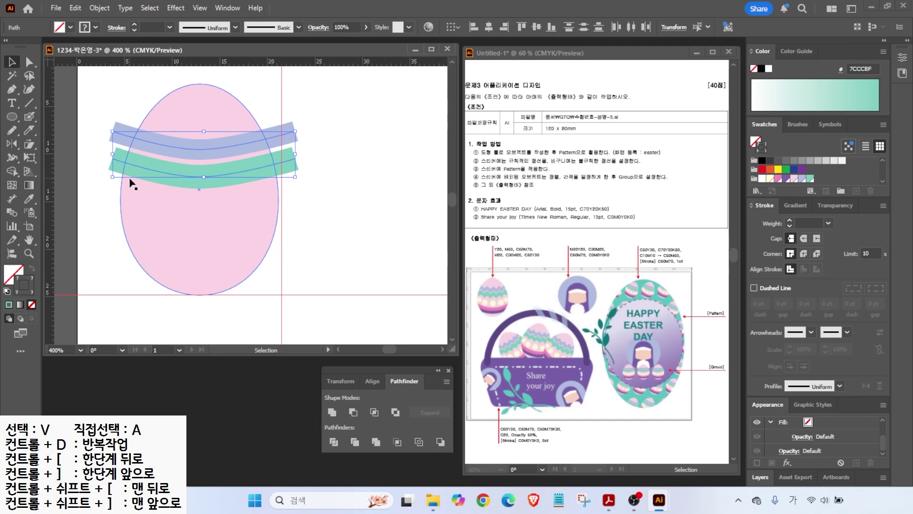
- Apply a Zig Zag effect to both bands with size 0.35 mm and 7 ridges per segment
{"action": "left_click", "coordinate": [176, 8]}
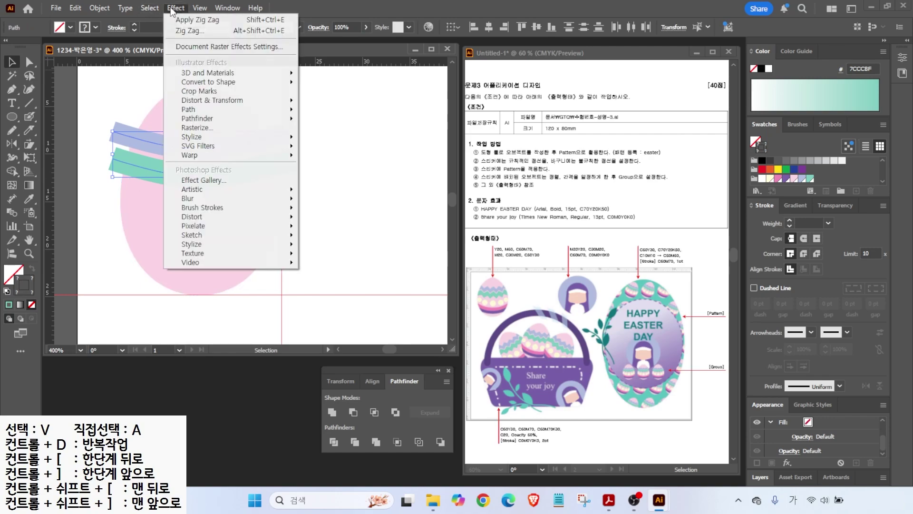
{"action": "left_click", "coordinate": [197, 101]}
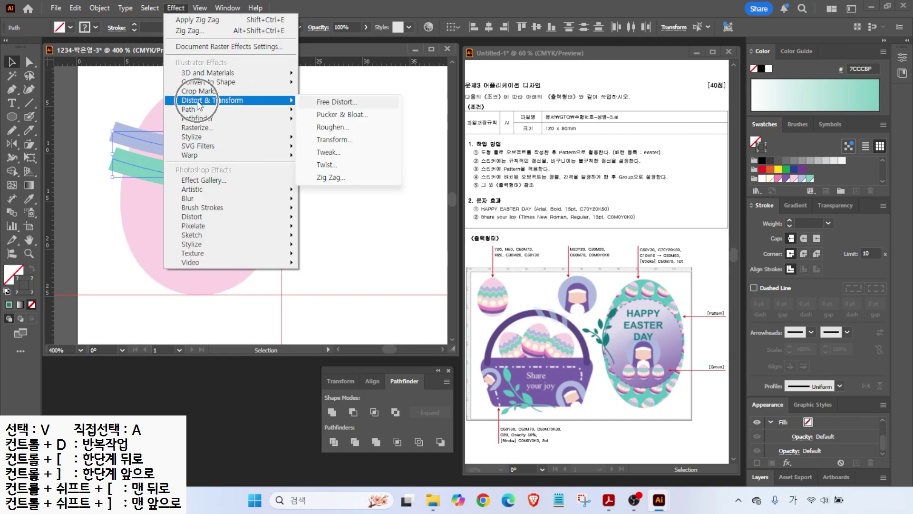
{"action": "left_click", "coordinate": [329, 177]}
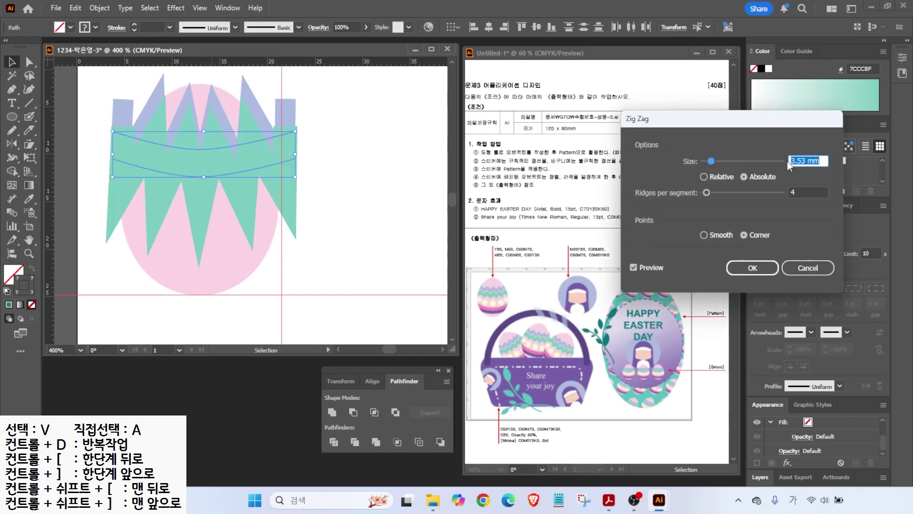
{"action": "left_click_drag", "start_coordinate": [709, 161], "coordinate": [703, 161]}
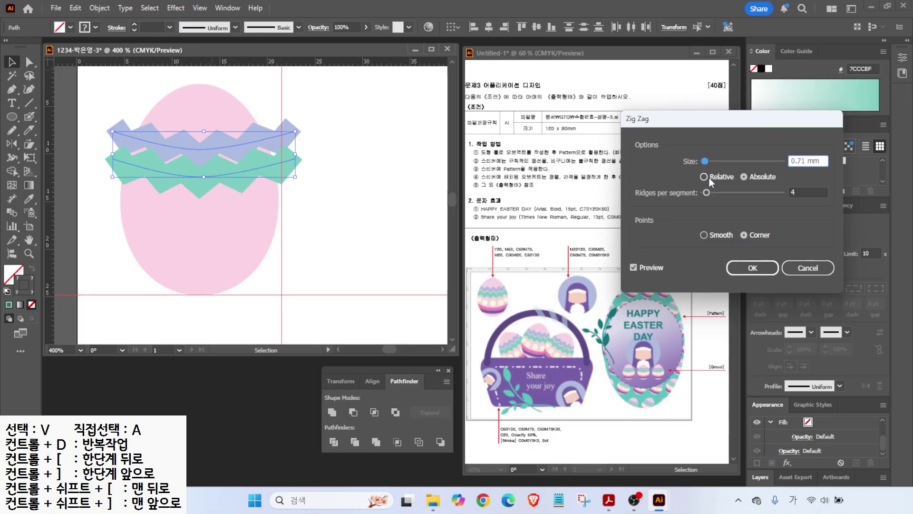
{"action": "left_click_drag", "start_coordinate": [708, 193], "coordinate": [711, 195]}
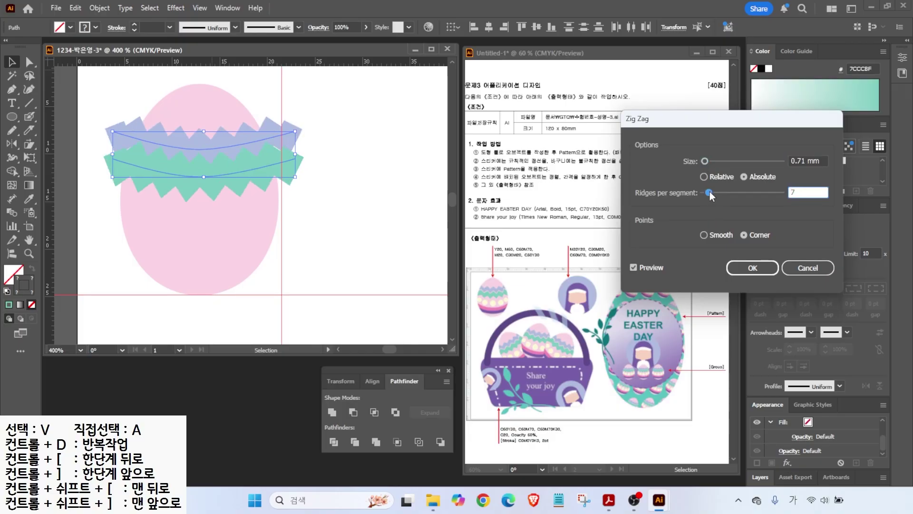
{"action": "left_click_drag", "start_coordinate": [704, 161], "coordinate": [710, 193]}
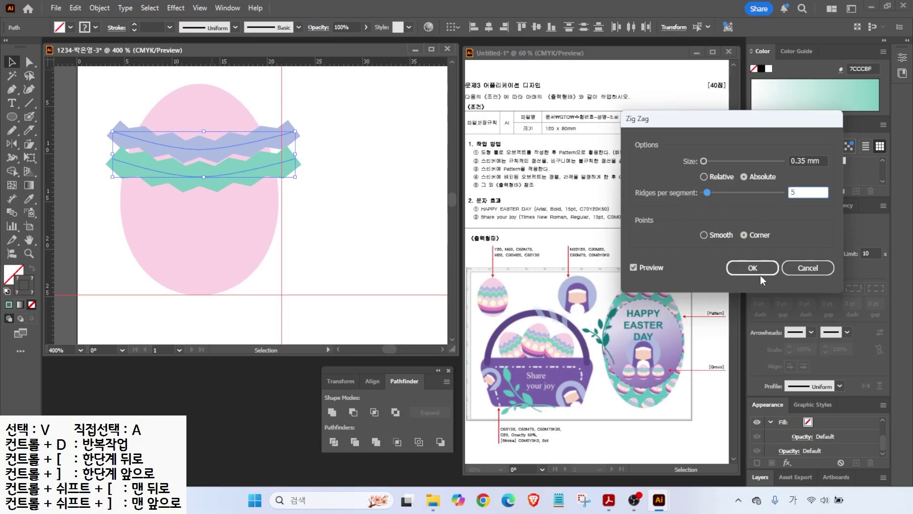
{"action": "left_click_drag", "start_coordinate": [708, 192], "coordinate": [711, 192]}
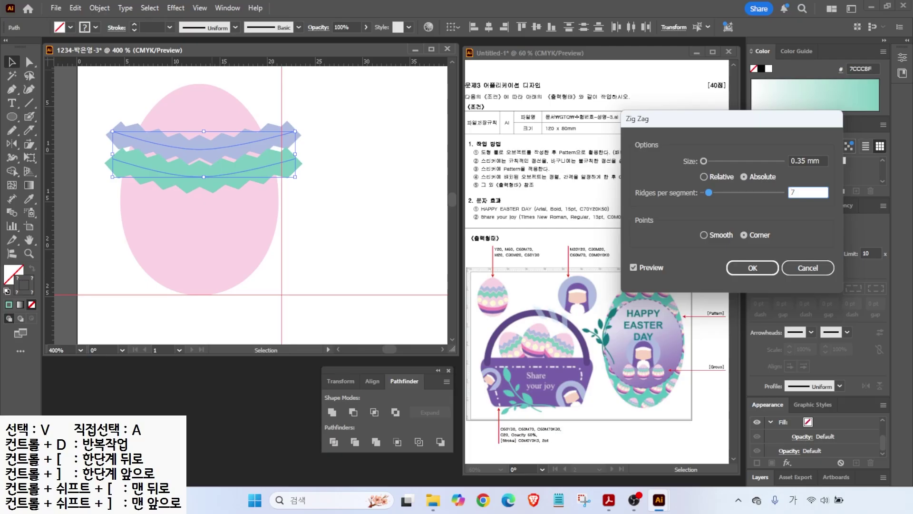
{"action": "left_click", "coordinate": [747, 269]}
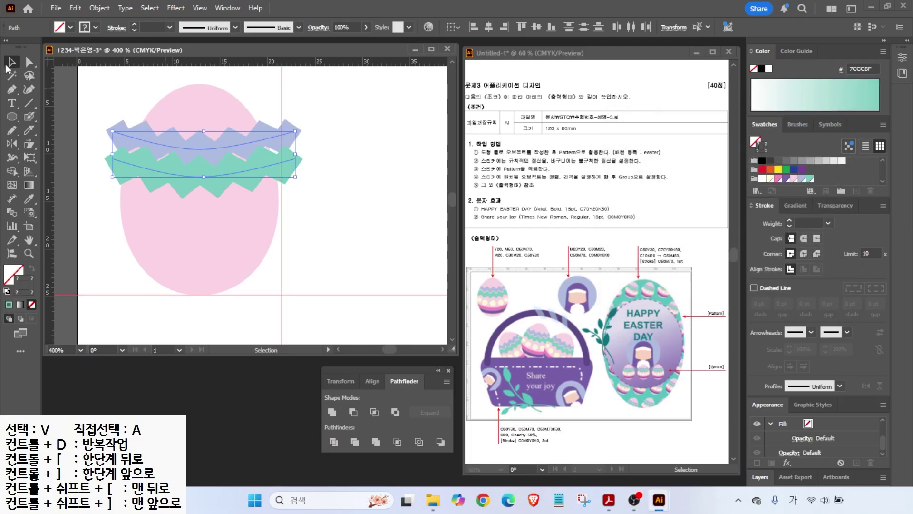
{"action": "left_click", "coordinate": [100, 177]}
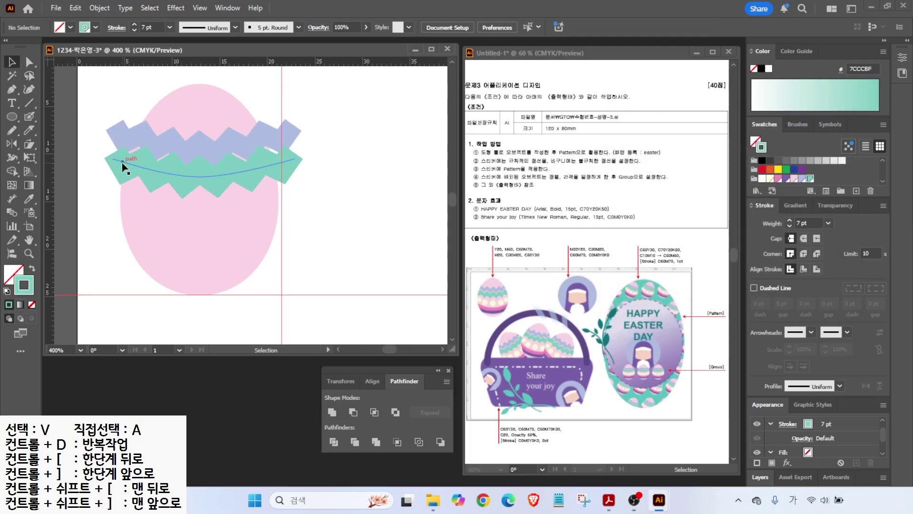
- Nudge the green zigzag band down, widen it on both sides, and select both bands
{"action": "left_click", "coordinate": [120, 163]}
{"action": "key", "text": "Down"}
{"action": "key", "text": "Down"}
{"action": "key", "text": "Down"}
{"action": "key", "text": "Up"}
{"action": "left_click_drag", "start_coordinate": [112, 173], "coordinate": [103, 173]}
{"action": "left_click_drag", "start_coordinate": [295, 173], "coordinate": [305, 173]}
{"action": "left_click", "coordinate": [267, 146]}
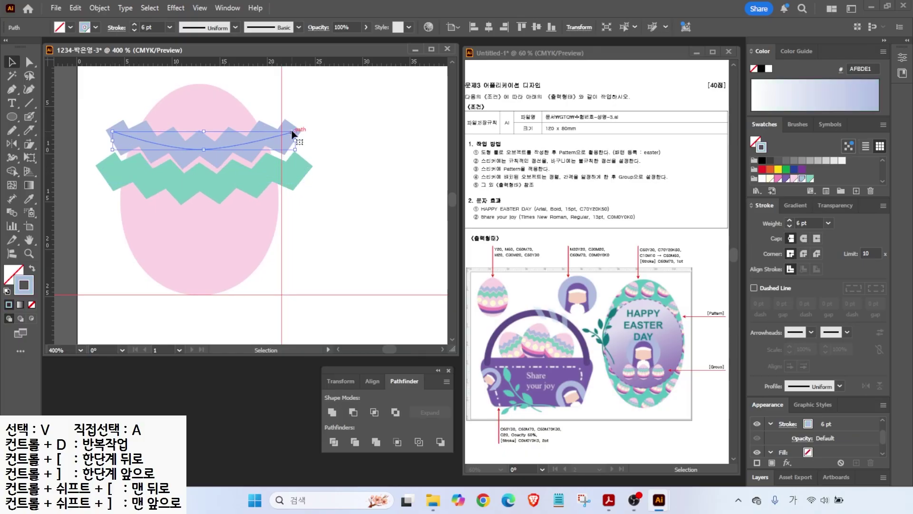
{"action": "left_click", "coordinate": [354, 137]}
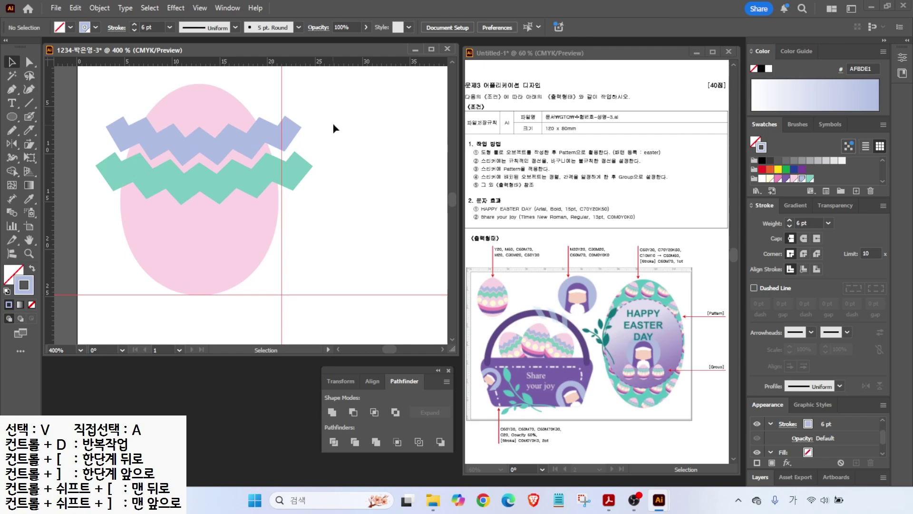
{"action": "left_click_drag", "start_coordinate": [285, 184], "coordinate": [287, 182]}
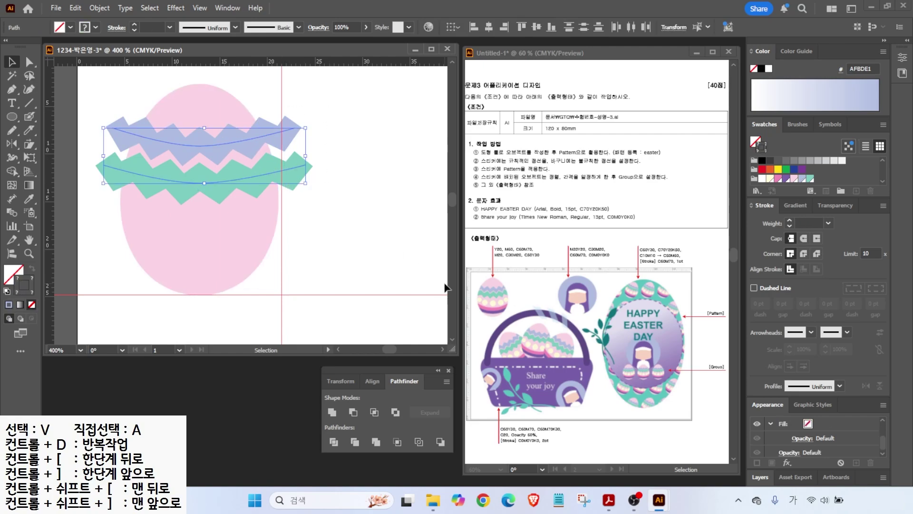
- Expand the bands' appearance, then expand them into plain filled shapes
{"action": "left_click", "coordinate": [105, 8]}
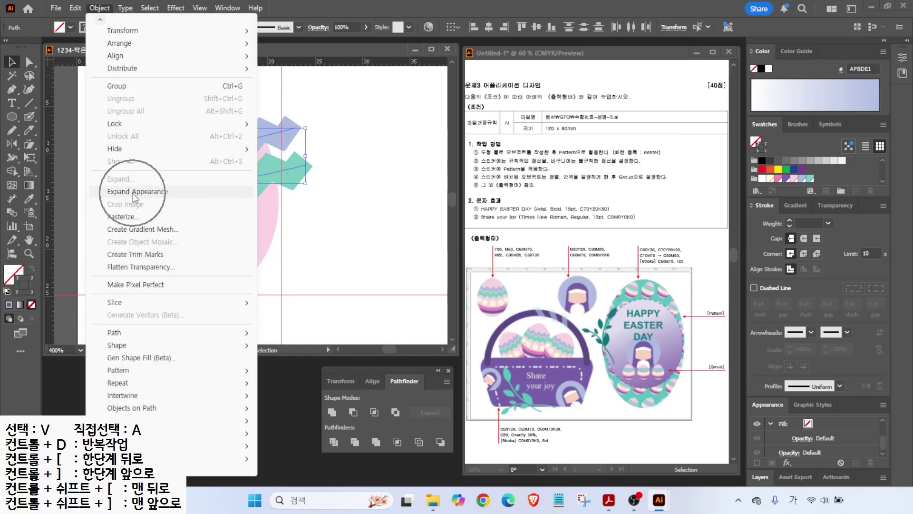
{"action": "left_click", "coordinate": [132, 193]}
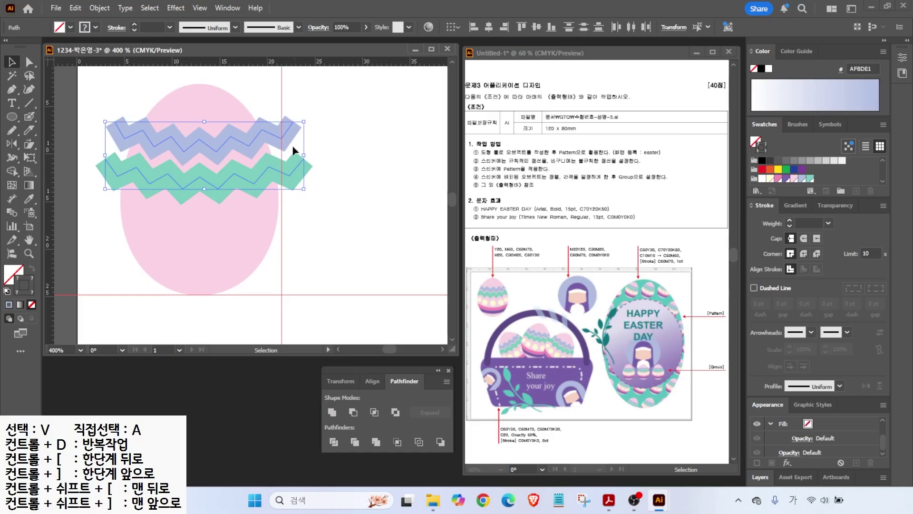
{"action": "left_click", "coordinate": [294, 126], "text": "shift"}
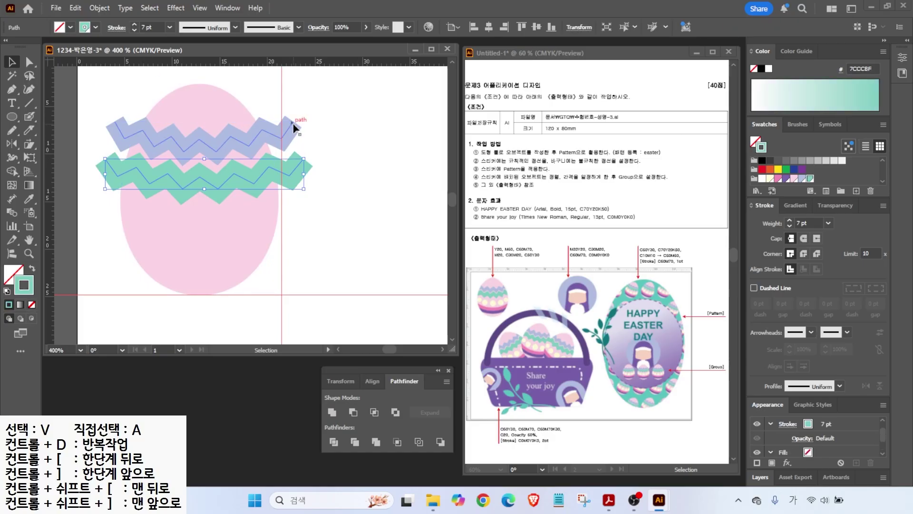
{"action": "left_click", "coordinate": [339, 148]}
{"action": "key", "text": "ctrl"}
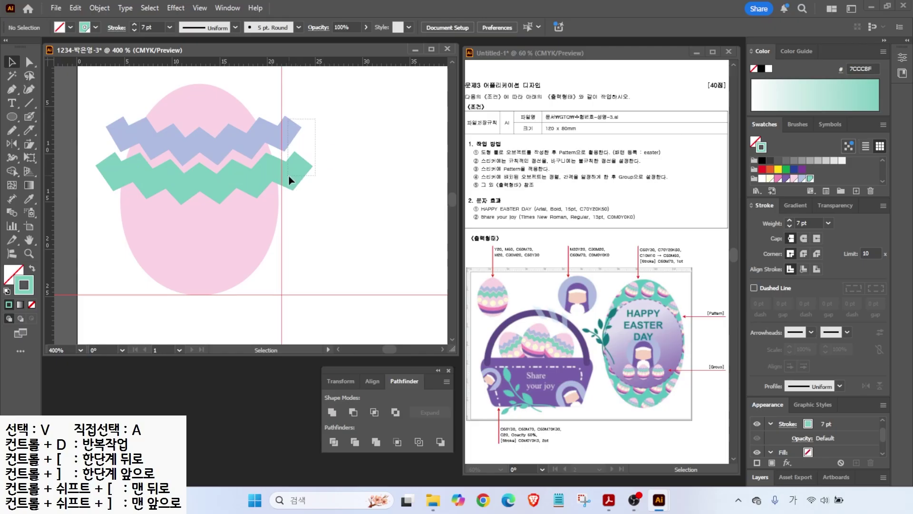
{"action": "left_click_drag", "start_coordinate": [288, 175], "coordinate": [296, 126]}
{"action": "left_click", "coordinate": [97, 8]}
{"action": "key", "text": "ctrl"}
{"action": "left_click", "coordinate": [125, 179]}
{"action": "left_click", "coordinate": [404, 287]}
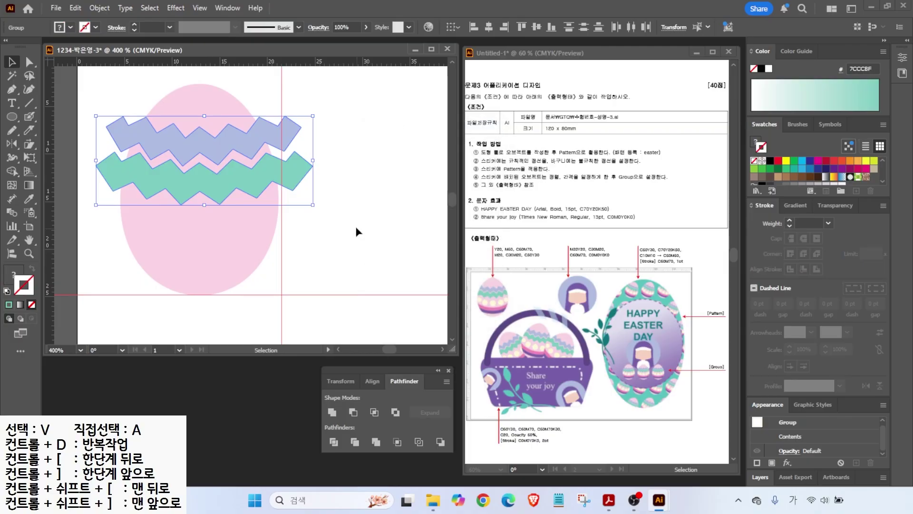
- Select the egg and both bands and divide them with Pathfinder Divide
{"action": "key", "text": "ctrl"}
{"action": "left_click", "coordinate": [336, 192]}
{"action": "left_click_drag", "start_coordinate": [103, 96], "coordinate": [276, 234]}
{"action": "key", "text": "ctrl"}
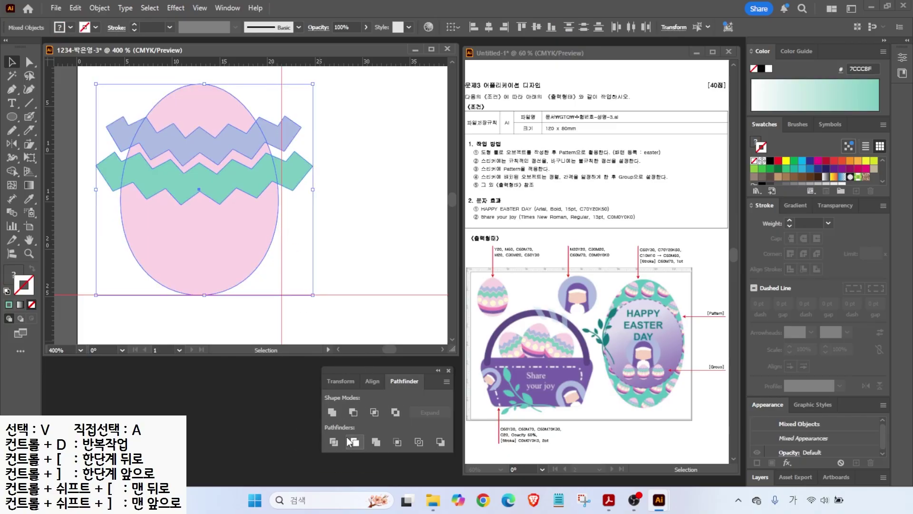
{"action": "left_click", "coordinate": [334, 442]}
- Delete the band ends overhanging the egg on the right and left sides
{"action": "left_click_drag", "start_coordinate": [289, 125], "coordinate": [308, 122]}
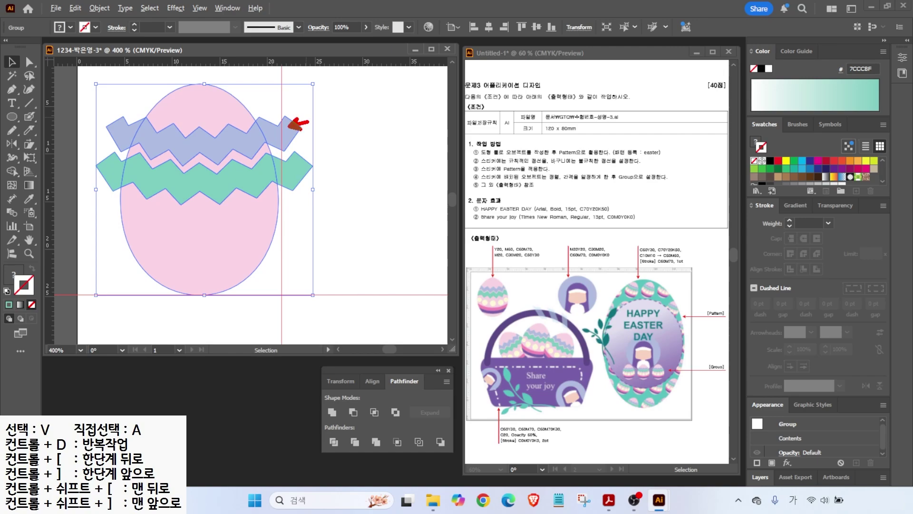
{"action": "left_click_drag", "start_coordinate": [306, 175], "coordinate": [335, 173]}
{"action": "key", "text": "a"}
{"action": "left_click_drag", "start_coordinate": [328, 107], "coordinate": [295, 184]}
{"action": "key", "text": "Delete"}
{"action": "key", "text": "Delete"}
{"action": "left_click_drag", "start_coordinate": [87, 108], "coordinate": [114, 182]}
{"action": "key", "text": "Delete"}
{"action": "key", "text": "Delete"}
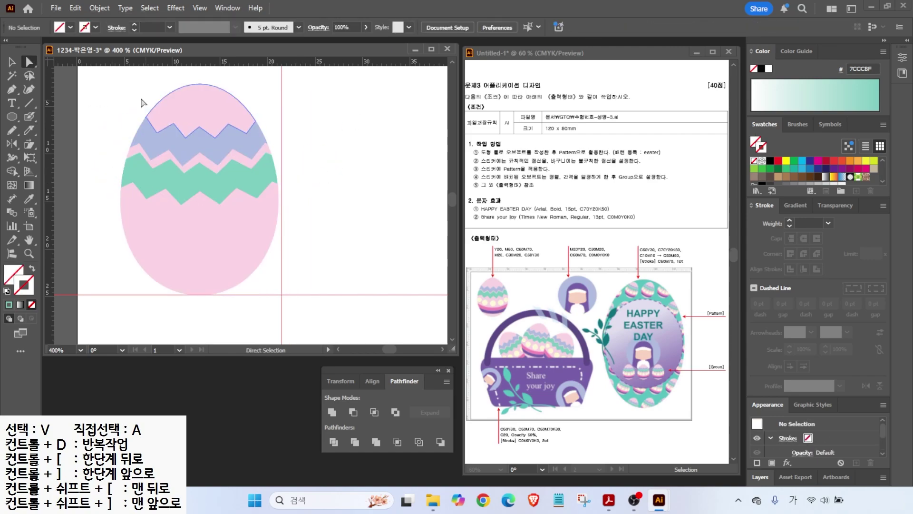
{"action": "key", "text": "alt"}
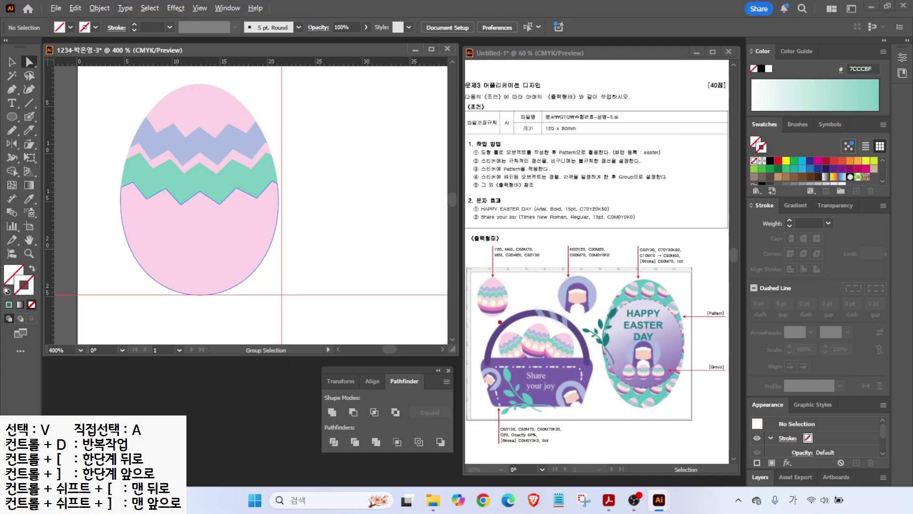
{"action": "left_click_drag", "start_coordinate": [531, 337], "coordinate": [496, 315]}
{"action": "key", "text": "ctrl+shift+a"}
{"action": "left_click", "coordinate": [19, 95]}
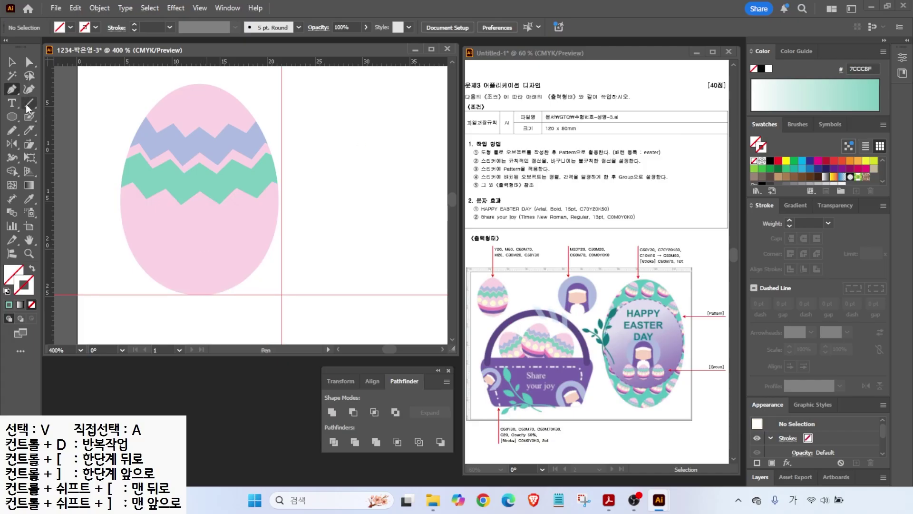
- Draw a white curve across the egg's lower part and repeat two copies spaced below it
{"action": "left_click", "coordinate": [109, 234]}
{"action": "left_click_drag", "start_coordinate": [201, 251], "coordinate": [246, 251]}
{"action": "left_click", "coordinate": [305, 233]}
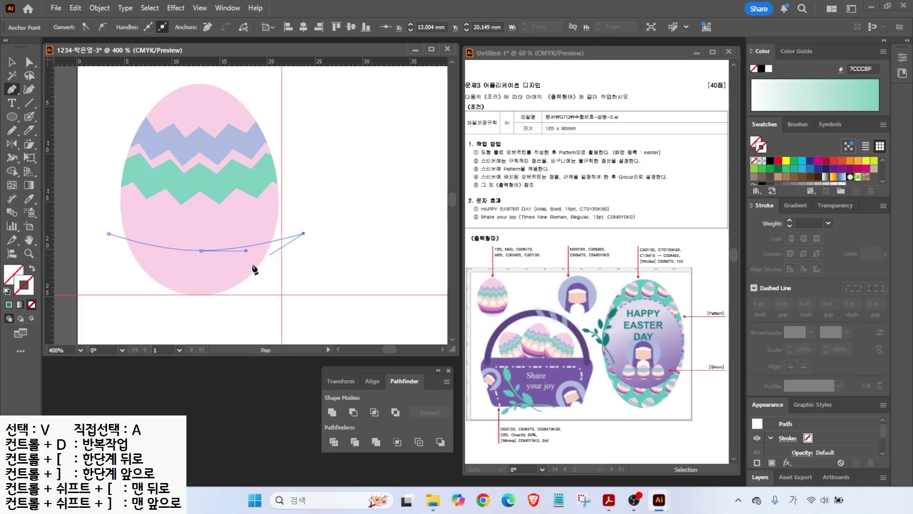
{"action": "left_click", "coordinate": [7, 291]}
{"action": "left_click", "coordinate": [31, 305]}
{"action": "key", "text": "v"}
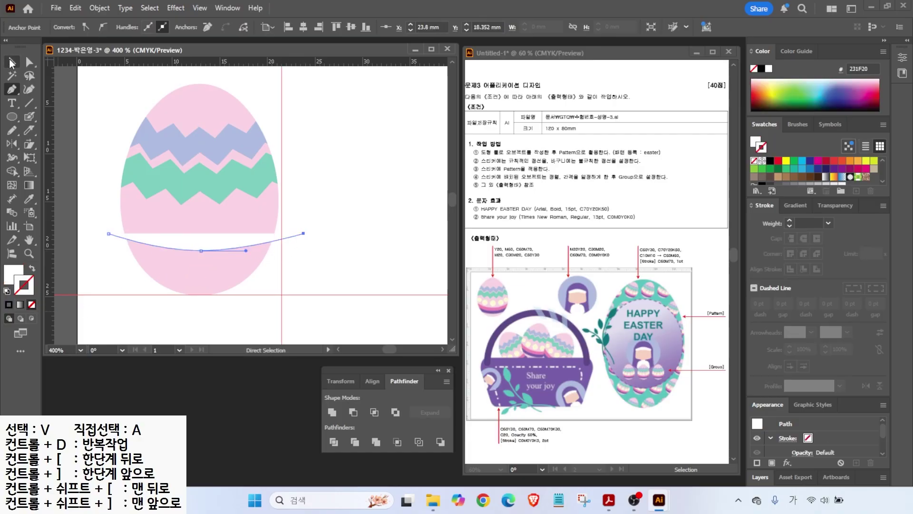
{"action": "left_click", "coordinate": [32, 269]}
{"action": "left_click_drag", "start_coordinate": [277, 246], "coordinate": [276, 259]}
{"action": "key", "text": "ctrl+d"}
- Divide the lower egg along its white curves with Pathfinder Divide
{"action": "left_click", "coordinate": [100, 193]}
{"action": "left_click_drag", "start_coordinate": [110, 263], "coordinate": [161, 285]}
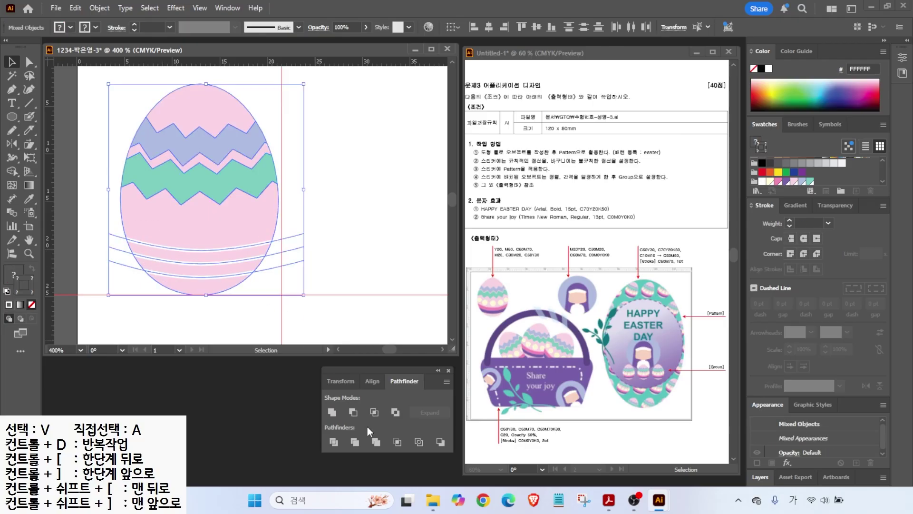
{"action": "left_click", "coordinate": [334, 442]}
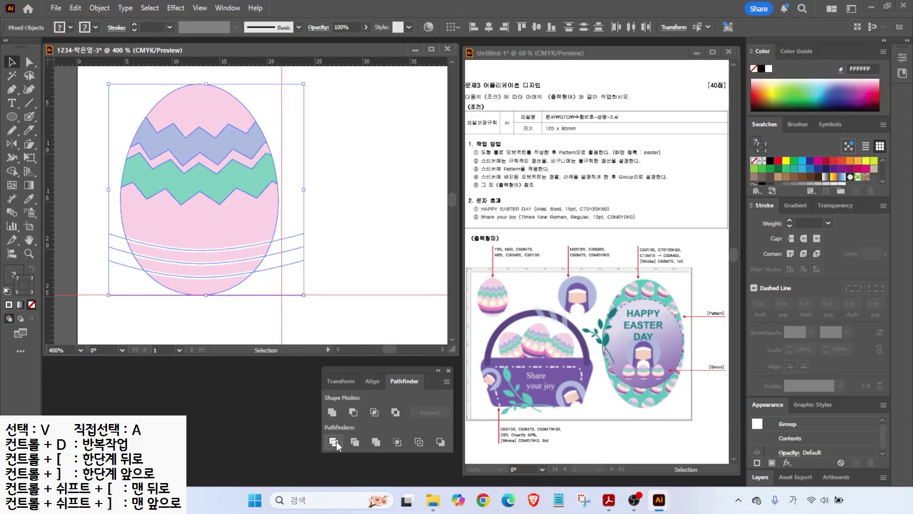
{"action": "left_click", "coordinate": [321, 268]}
- Fill the upper cut band pink and the lowest band purple
{"action": "key", "text": "a"}
{"action": "left_click", "coordinate": [240, 253]}
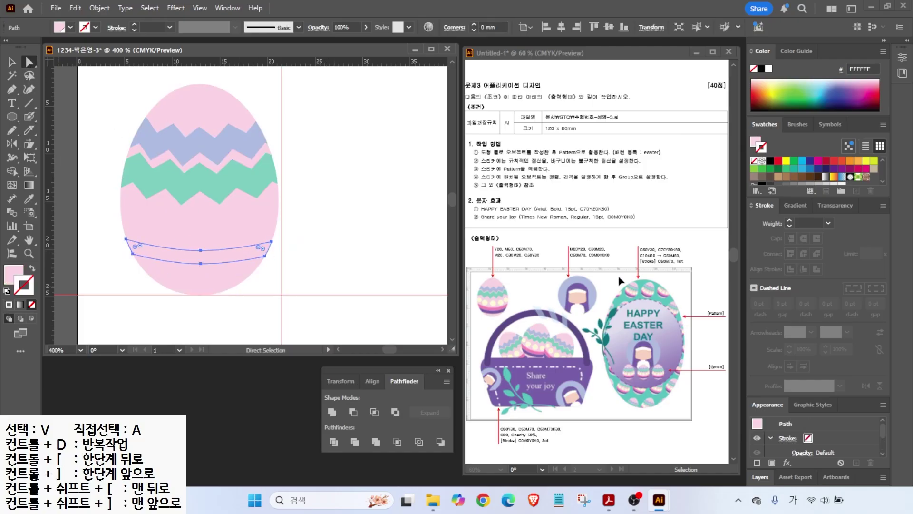
{"action": "scroll", "coordinate": [811, 178], "scroll_direction": "down", "scroll_amount": 3}
{"action": "left_click", "coordinate": [774, 181]}
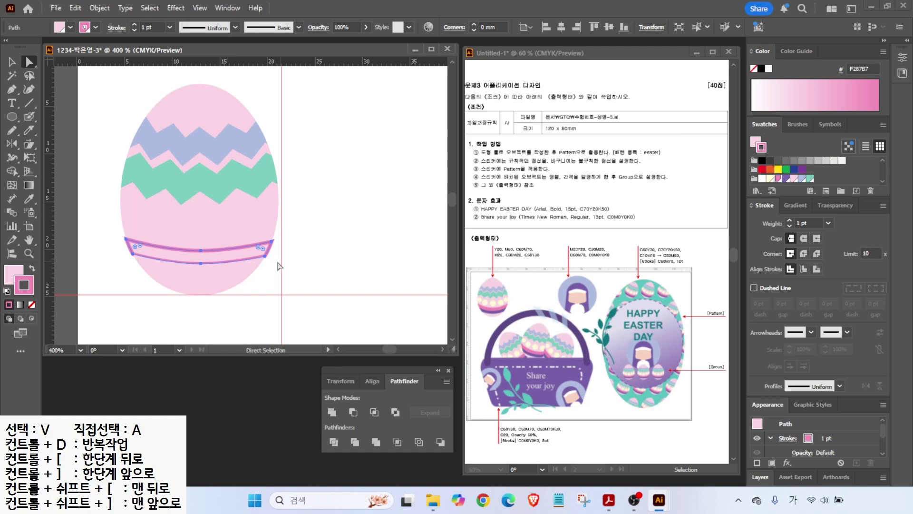
{"action": "left_click", "coordinate": [197, 270]}
{"action": "scroll", "coordinate": [785, 180], "scroll_direction": "down", "scroll_amount": 1}
{"action": "left_click", "coordinate": [786, 179]}
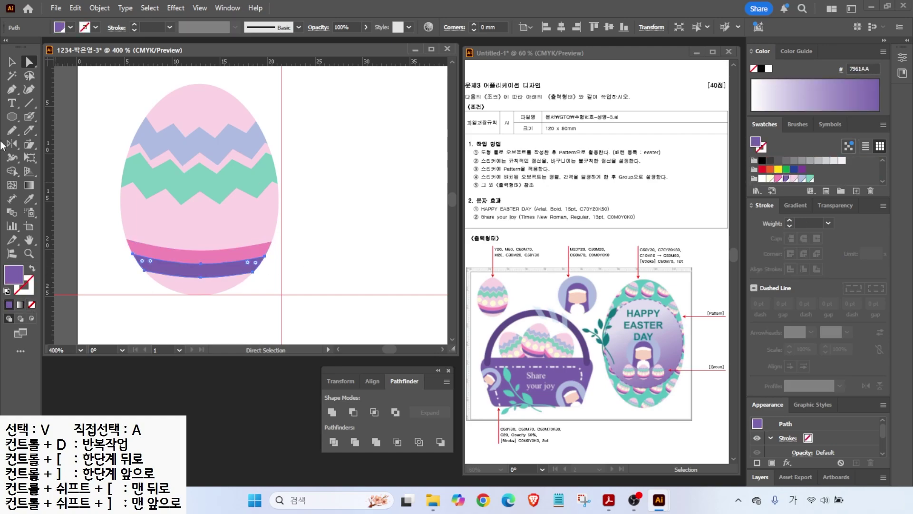
- Draw a small white-filled circle on the egg above the bands
{"action": "left_click", "coordinate": [100, 239]}
{"action": "left_click", "coordinate": [12, 117]}
{"action": "left_click_drag", "start_coordinate": [190, 223], "coordinate": [214, 246]}
{"action": "left_click", "coordinate": [761, 180]}
{"action": "key", "text": "v"}
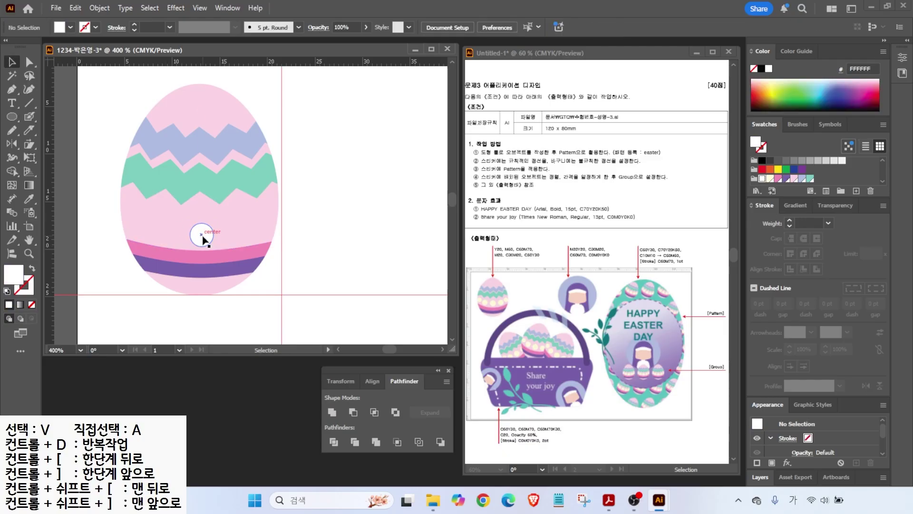
- Make the ellipse an even circle, move it to the egg's middle, and add a smaller copy
{"action": "left_click_drag", "start_coordinate": [212, 233], "coordinate": [215, 232]}
{"action": "left_click_drag", "start_coordinate": [202, 230], "coordinate": [245, 228]}
{"action": "mouse_move", "coordinate": [251, 212]}
{"action": "left_mouse_down"}
{"action": "mouse_move", "coordinate": [238, 238]}
{"action": "mouse_move", "coordinate": [276, 209]}
{"action": "mouse_move", "coordinate": [267, 220]}
{"action": "left_mouse_up"}
{"action": "left_click", "coordinate": [240, 231], "text": "shift"}
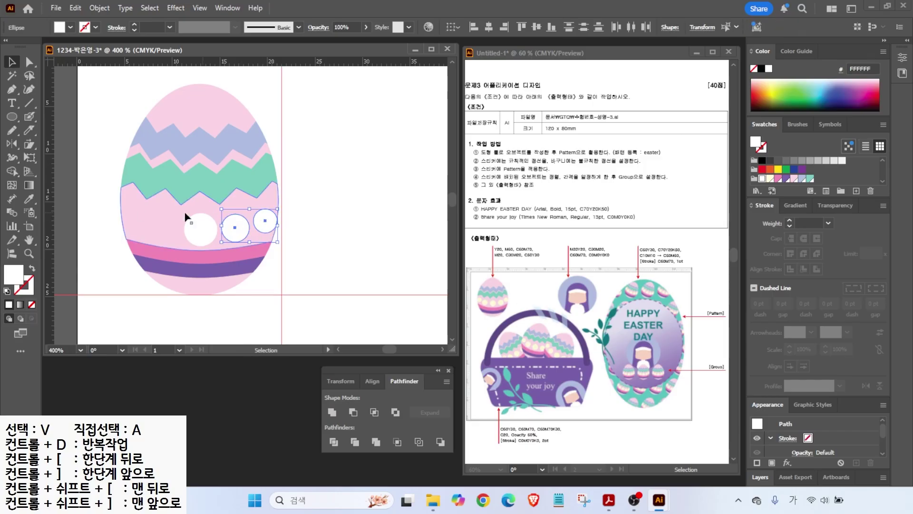
- Mirror the right-hand circles vertically as copies on the left, then fit the artboard in view
{"action": "left_click", "coordinate": [14, 146]}
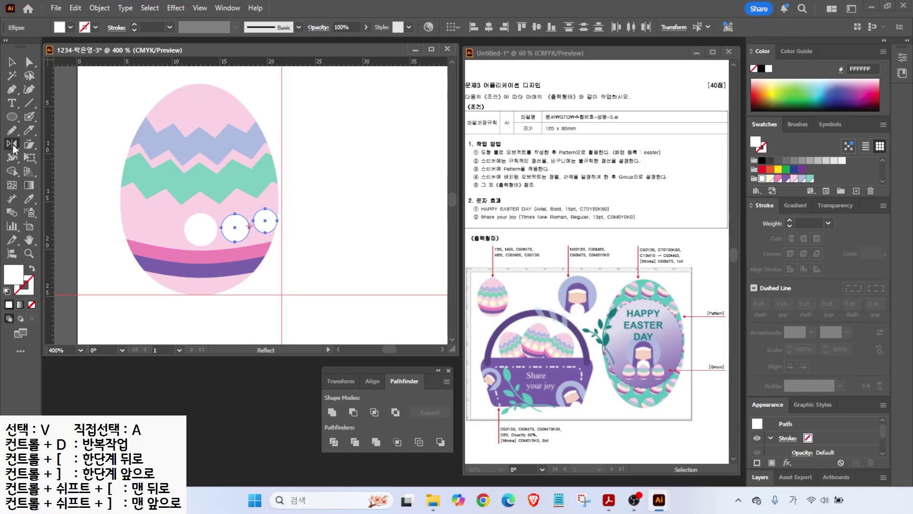
{"action": "left_click", "coordinate": [201, 230], "text": "alt"}
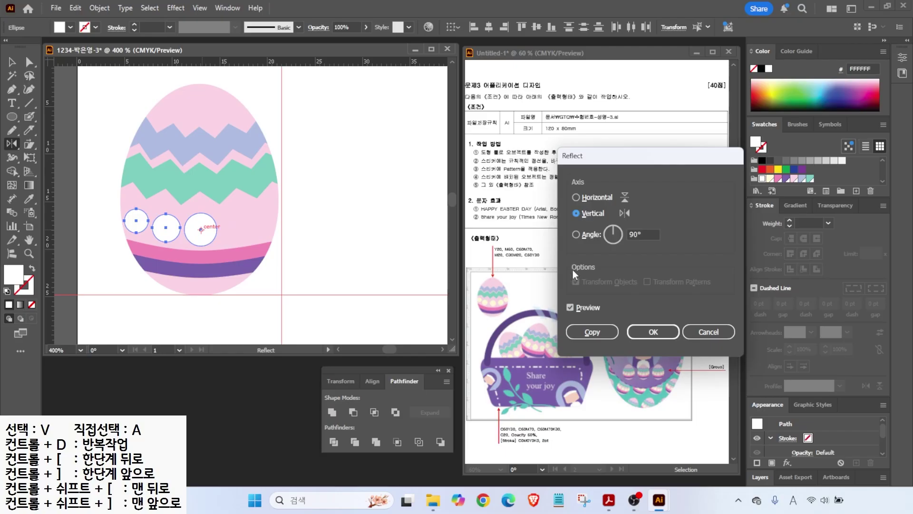
{"action": "left_click", "coordinate": [573, 307]}
{"action": "left_click", "coordinate": [592, 332]}
{"action": "key", "text": "v"}
{"action": "left_click", "coordinate": [352, 238]}
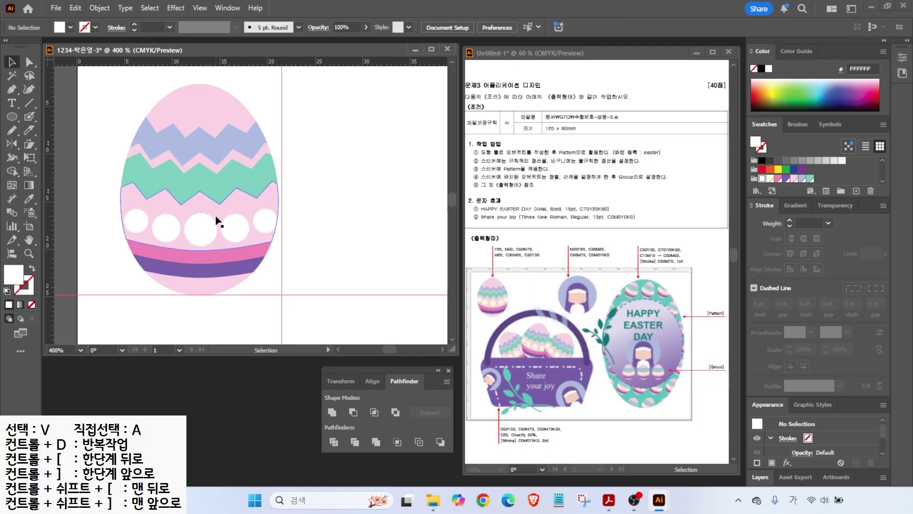
{"action": "double_click", "coordinate": [28, 239]}
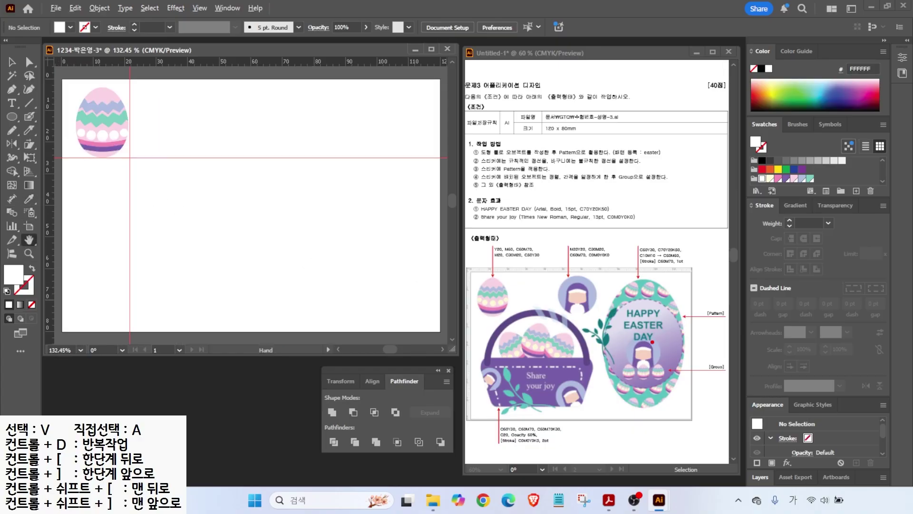
- Select all the egg artwork and group it into one object
{"action": "left_click_drag", "start_coordinate": [654, 291], "coordinate": [692, 275]}
{"action": "key", "text": "Escape"}
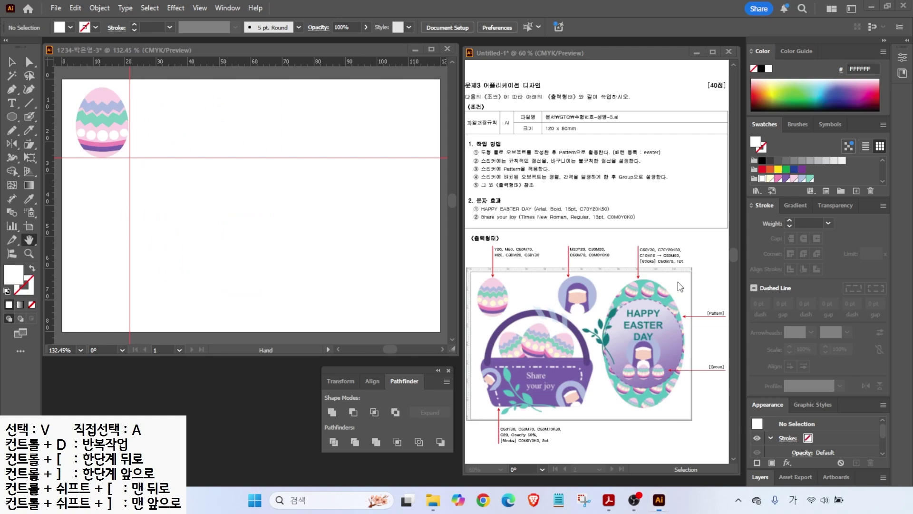
{"action": "left_click", "coordinate": [12, 62]}
{"action": "left_click_drag", "start_coordinate": [124, 154], "coordinate": [107, 140]}
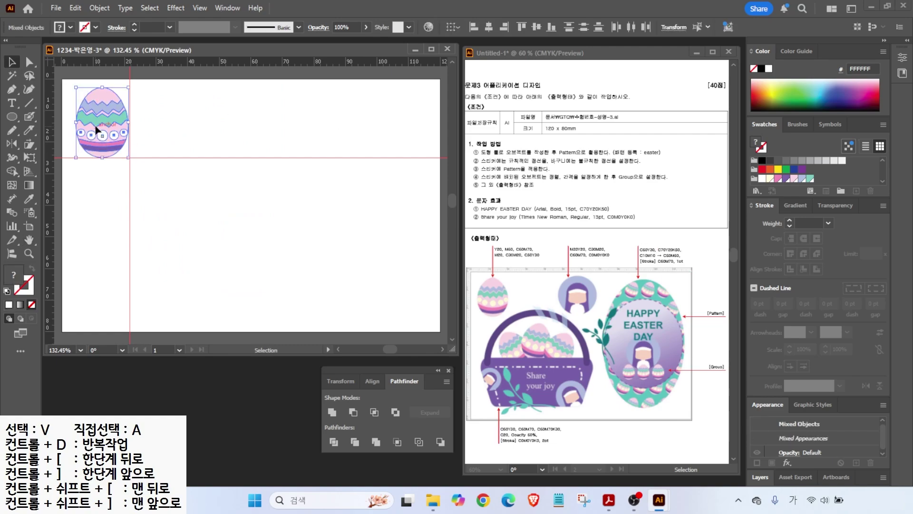
{"action": "right_click", "coordinate": [98, 129]}
{"action": "left_click", "coordinate": [125, 297]}
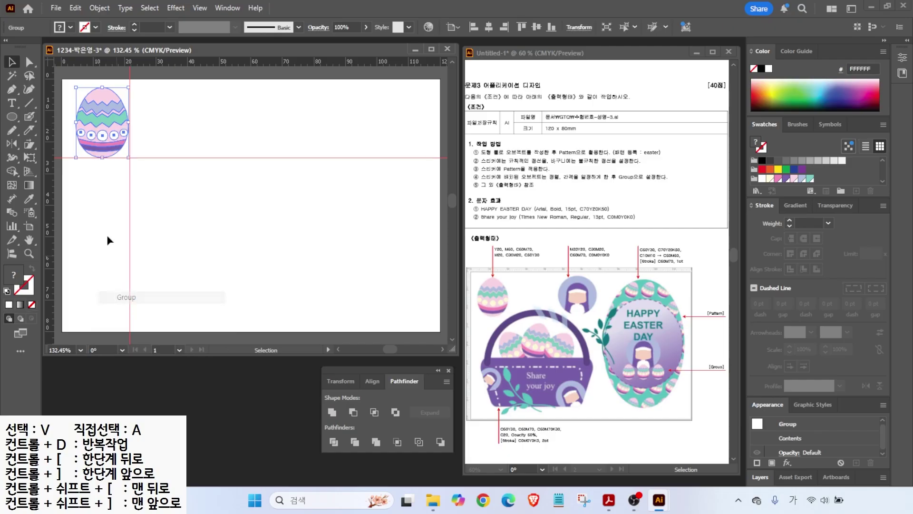
- Duplicate the egg below right and tilt the copy about 25 degrees clockwise
{"action": "left_click_drag", "start_coordinate": [107, 115], "coordinate": [208, 197]}
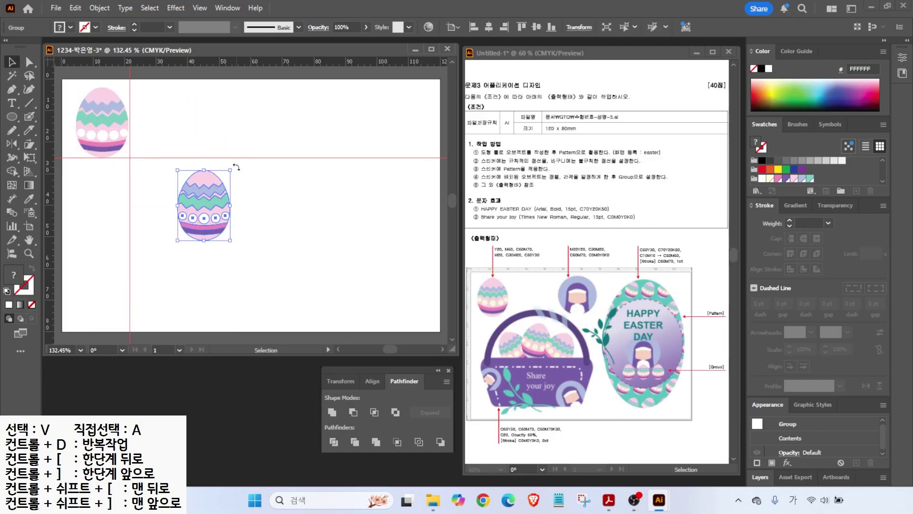
{"action": "left_click_drag", "start_coordinate": [237, 167], "coordinate": [249, 185]}
{"action": "left_click", "coordinate": [249, 184]}
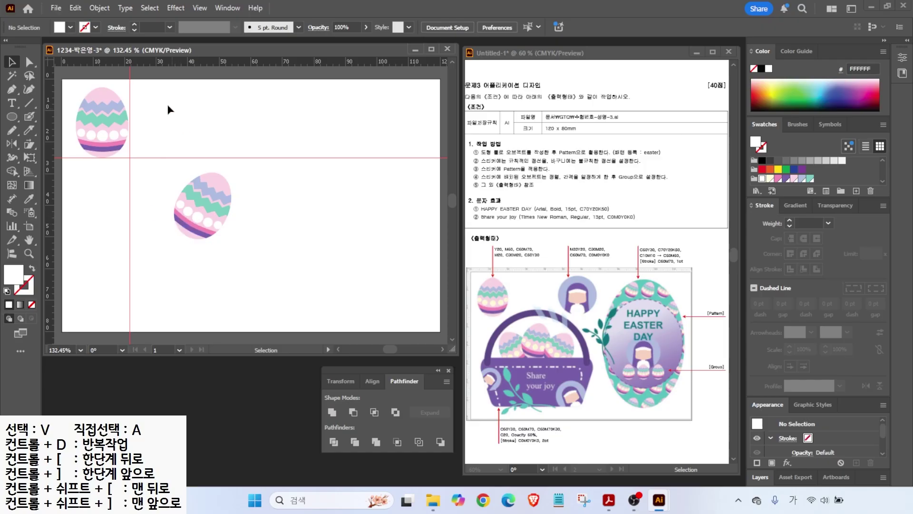
{"action": "left_click", "coordinate": [205, 195]}
- Make a pattern from the tilted egg via Object > Pattern > Make
{"action": "left_click", "coordinate": [99, 8]}
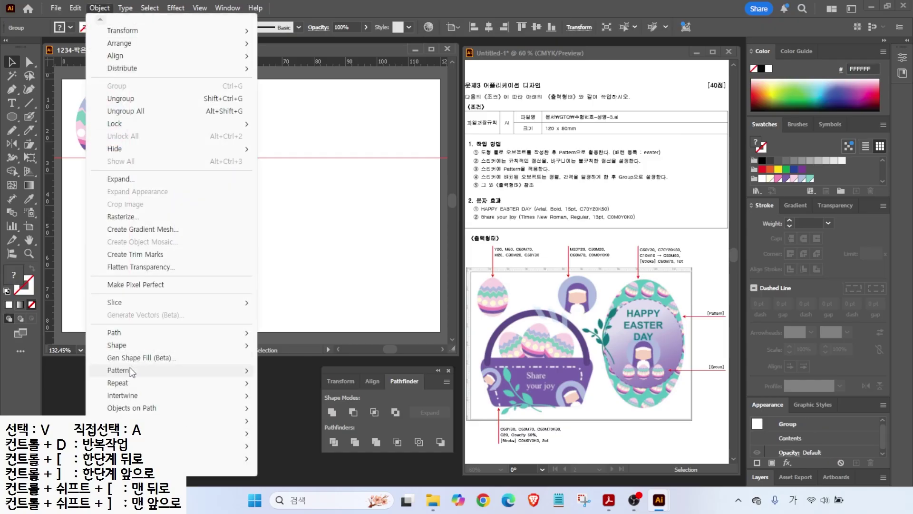
{"action": "mouse_move", "coordinate": [131, 371]}
{"action": "left_click", "coordinate": [291, 370]}
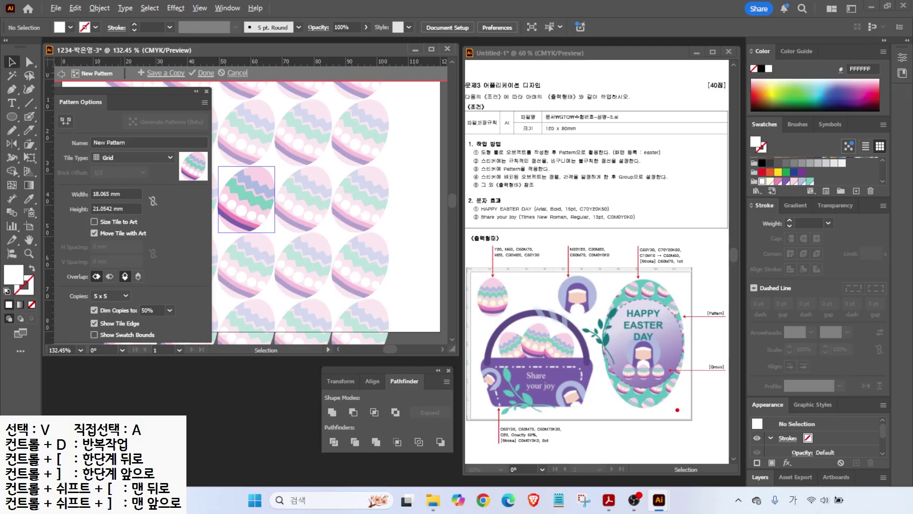
{"action": "left_click_drag", "start_coordinate": [659, 398], "coordinate": [691, 402]}
{"action": "left_click_drag", "start_coordinate": [113, 187], "coordinate": [131, 170]}
{"action": "left_click_drag", "start_coordinate": [107, 215], "coordinate": [135, 240]}
- Set the pattern tile size to 20 mm wide by 23 mm high
{"action": "left_click", "coordinate": [78, 193]}
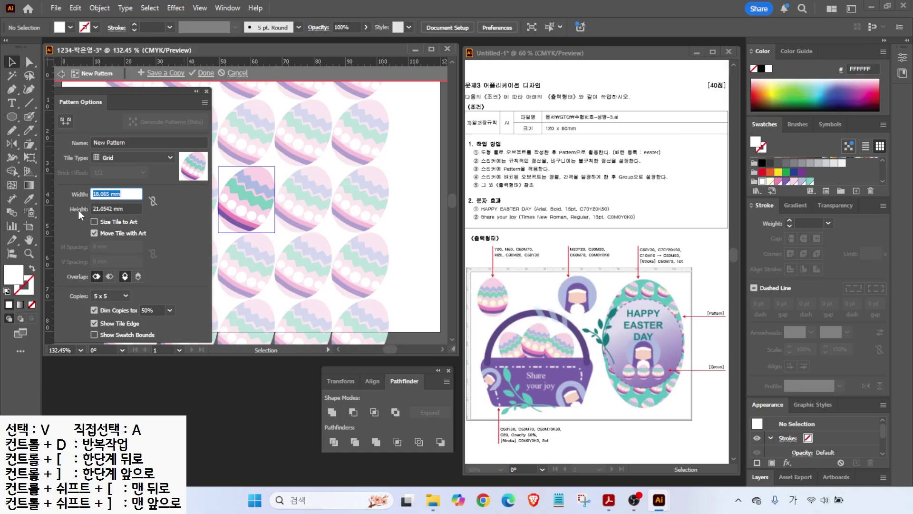
{"action": "type", "text": "20"}
{"action": "key", "text": "Tab"}
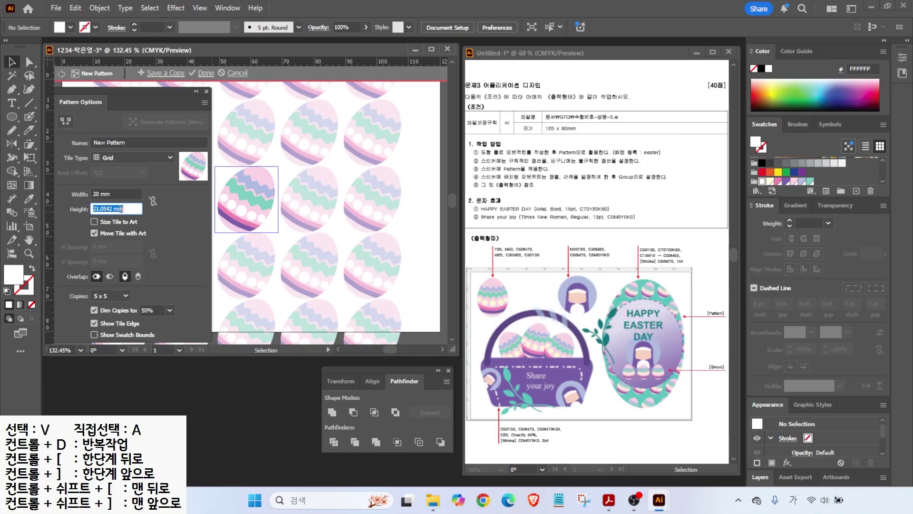
{"action": "type", "text": "23"}
{"action": "key", "text": "Return"}
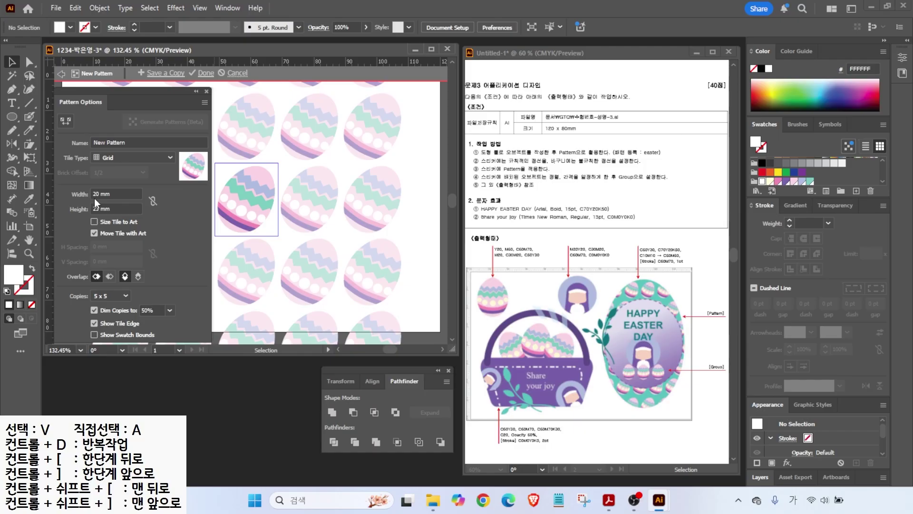
- Name the pattern 'east' and finish it as a swatch
{"action": "left_click", "coordinate": [130, 138]}
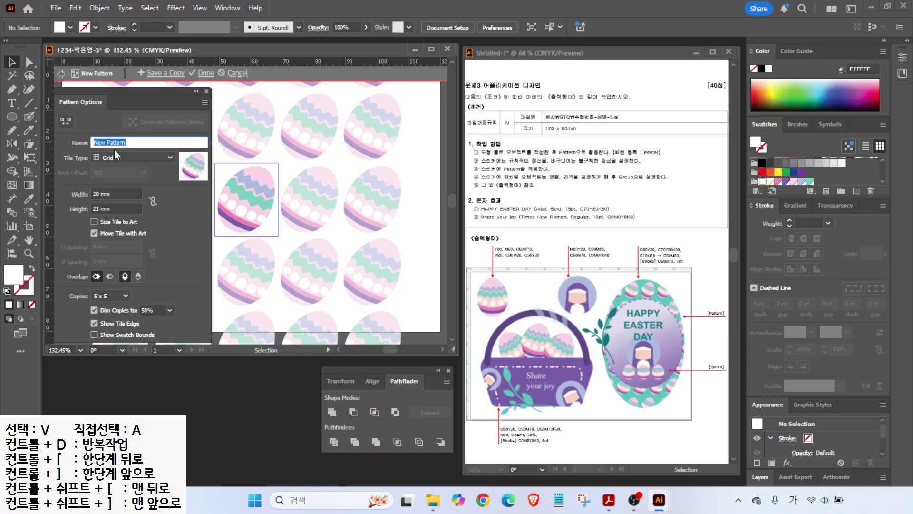
{"action": "key", "text": "Hangul"}
{"action": "key", "text": "BackSpace"}
{"action": "type", "text": "easter"}
{"action": "left_click", "coordinate": [204, 74]}
{"action": "scroll", "coordinate": [832, 180], "scroll_direction": "up", "scroll_amount": 3}
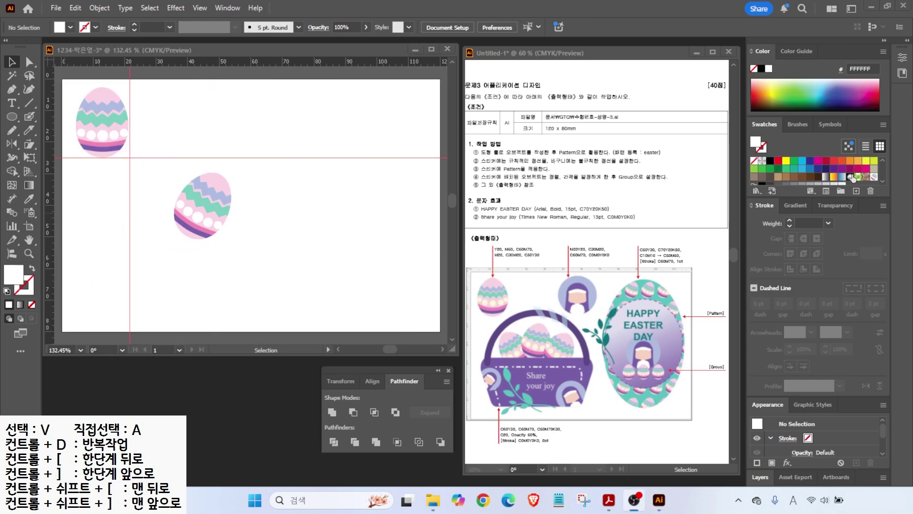
- Move the tilted egg copy below the first egg
{"action": "left_click_drag", "start_coordinate": [876, 195], "coordinate": [857, 155]}
{"action": "left_click_drag", "start_coordinate": [838, 229], "coordinate": [873, 187]}
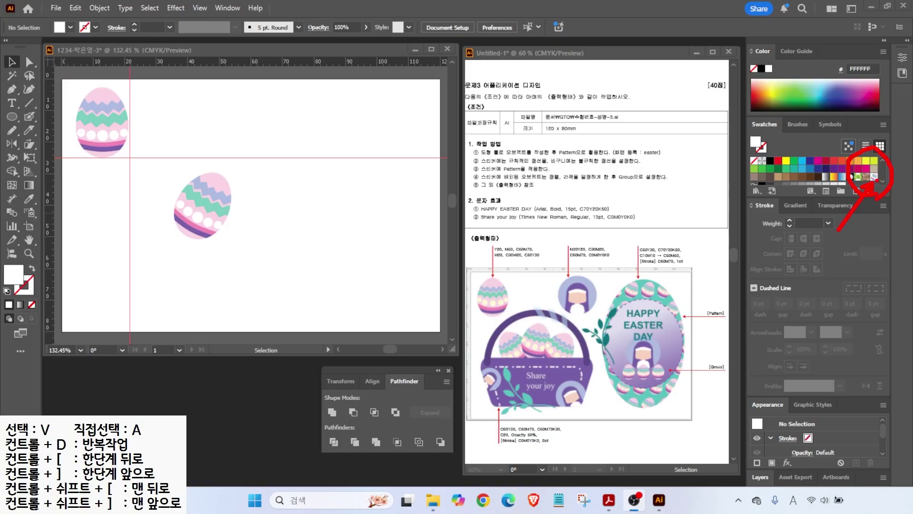
{"action": "scroll", "coordinate": [767, 181], "scroll_direction": "down", "scroll_amount": 3}
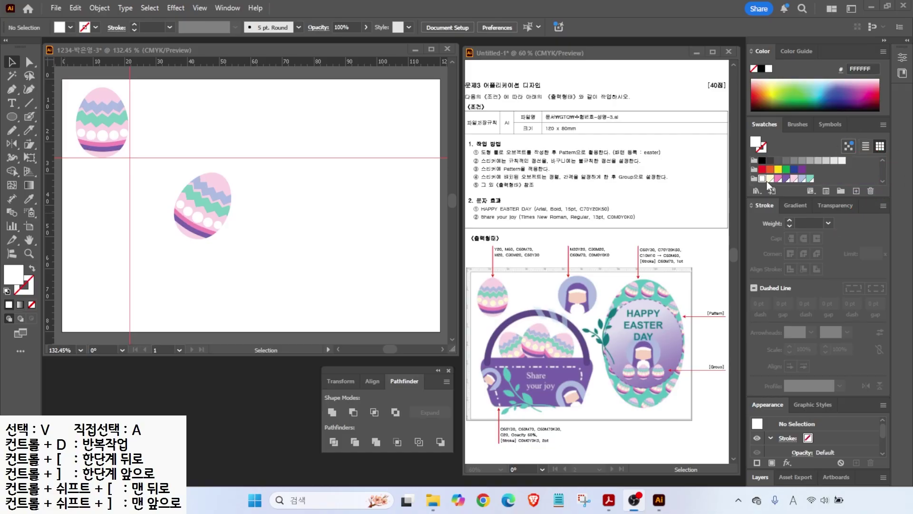
{"action": "left_click", "coordinate": [202, 206]}
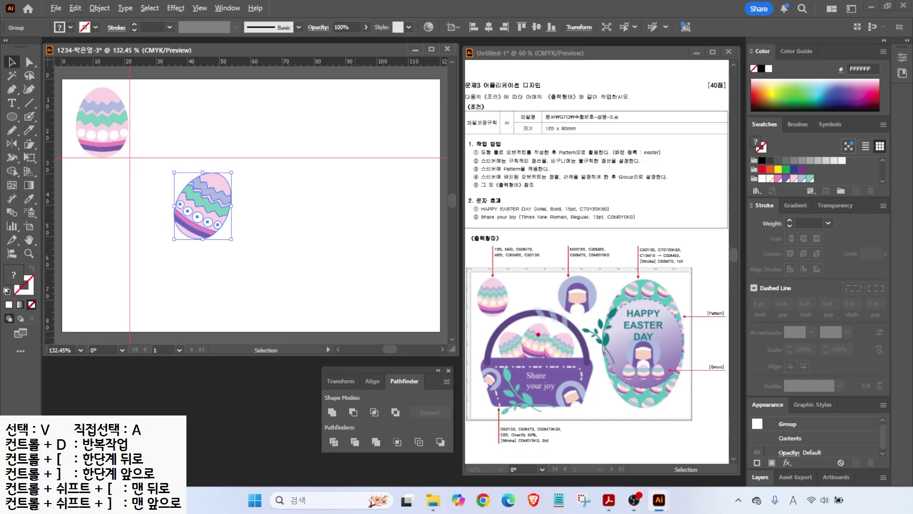
{"action": "left_click_drag", "start_coordinate": [208, 223], "coordinate": [108, 223]}
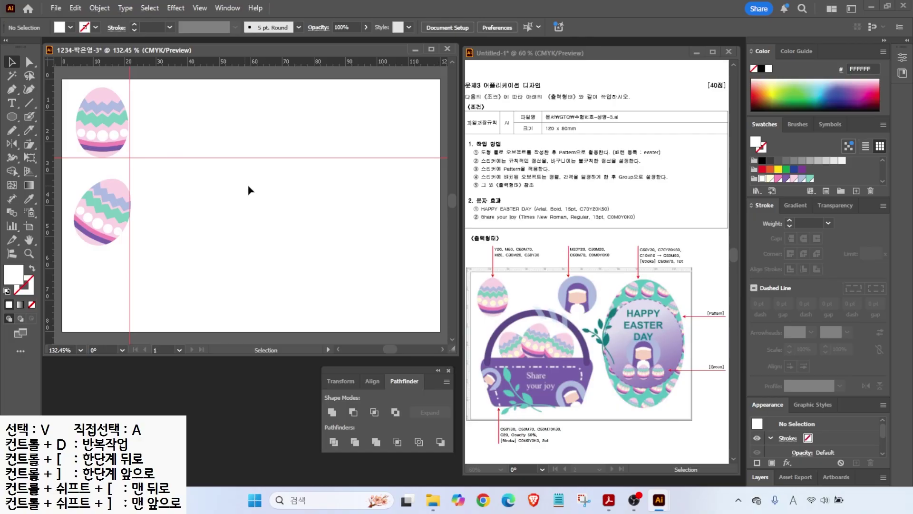
- Hide the existing guides, add two vertical and one horizontal guide, and zoom to 400%
{"action": "left_click", "coordinate": [200, 8]}
{"action": "mouse_move", "coordinate": [229, 424]}
{"action": "left_click", "coordinate": [395, 424]}
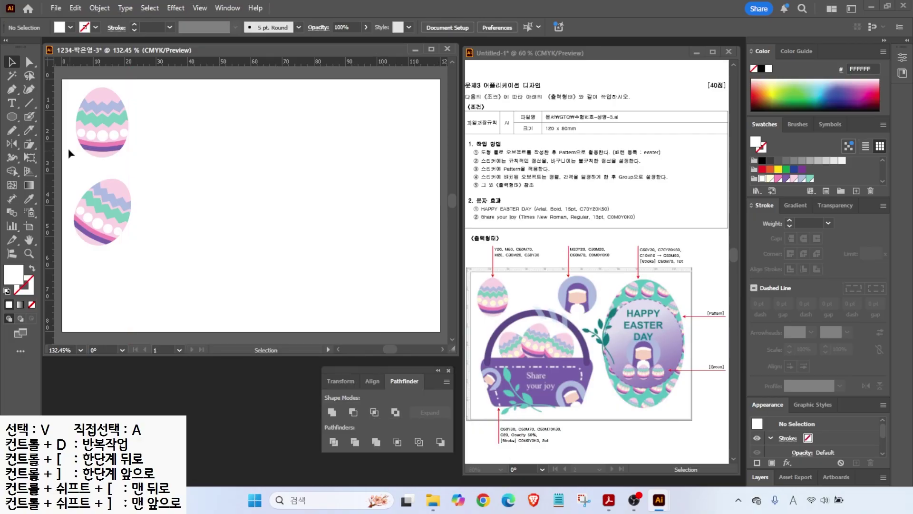
{"action": "left_click_drag", "start_coordinate": [240, 149], "coordinate": [211, 148]}
{"action": "left_click_drag", "start_coordinate": [50, 138], "coordinate": [286, 150]}
{"action": "left_click_drag", "start_coordinate": [244, 61], "coordinate": [297, 168]}
{"action": "key", "text": "ctrl+equal"}
{"action": "key", "text": "ctrl+equal"}
{"action": "key", "text": "ctrl+equal"}
{"action": "key", "text": "ctrl+equal"}
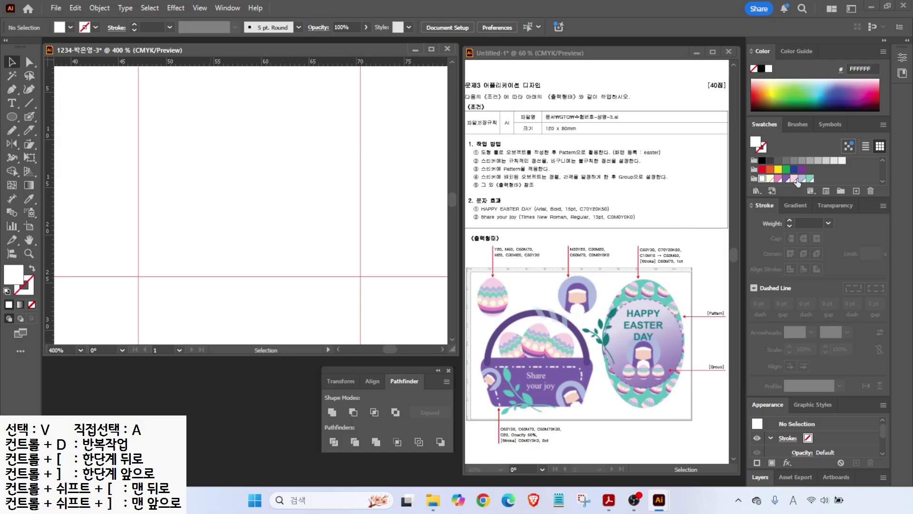
- Create a new pink swatch with C0 M20
{"action": "left_click", "coordinate": [810, 179]}
{"action": "left_click", "coordinate": [856, 191]}
{"action": "left_click_drag", "start_coordinate": [417, 244], "coordinate": [342, 253]}
{"action": "type", "text": "0"}
{"action": "key", "text": "Tab"}
{"action": "type", "text": "20"}
- Add a light-blue swatch and a purple swatch with values 60 and 70
{"action": "key", "text": "Tab"}
{"action": "key", "text": "0"}
{"action": "key", "text": "Tab"}
{"action": "key", "text": "Return"}
{"action": "left_click", "coordinate": [856, 191]}
{"action": "type", "text": "30"}
{"action": "key", "text": "Tab"}
{"action": "key", "text": "Tab"}
{"action": "key", "text": "Return"}
{"action": "left_click", "coordinate": [856, 192]}
{"action": "left_click_drag", "start_coordinate": [415, 240], "coordinate": [328, 244]}
{"action": "type", "text": "60"}
{"action": "key", "text": "Tab"}
{"action": "type", "text": "70"}
{"action": "key", "text": "Tab"}
{"action": "key", "text": "Return"}
- Draw a large light-blue circle and move it up onto the guide
{"action": "left_click", "coordinate": [12, 116]}
{"action": "left_click_drag", "start_coordinate": [150, 86], "coordinate": [354, 289]}
{"action": "left_click", "coordinate": [826, 179]}
{"action": "left_click", "coordinate": [12, 62]}
{"action": "left_click_drag", "start_coordinate": [247, 182], "coordinate": [247, 169]}
- Draw a pink ellipse inside the circle and flatten its bottom
{"action": "left_click", "coordinate": [12, 117]}
{"action": "left_click_drag", "start_coordinate": [194, 125], "coordinate": [303, 224]}
{"action": "left_click", "coordinate": [818, 179]}
{"action": "left_click", "coordinate": [29, 63]}
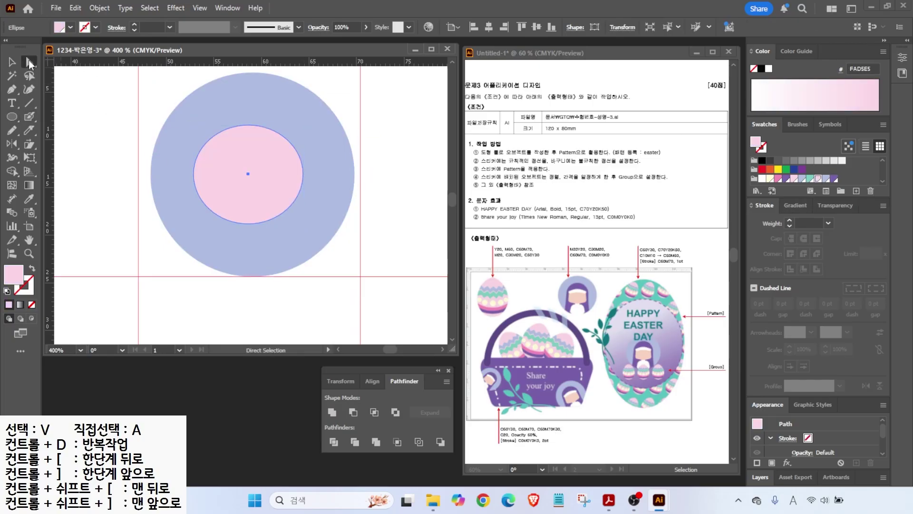
{"action": "left_click_drag", "start_coordinate": [248, 224], "coordinate": [248, 215]}
- Reshape the pink face by curving its sides inward and widening its bottom curve
{"action": "left_click", "coordinate": [195, 173]}
{"action": "left_click_drag", "start_coordinate": [195, 174], "coordinate": [205, 147]}
{"action": "key", "text": "ctrl+z"}
{"action": "left_click", "coordinate": [198, 175]}
{"action": "left_click", "coordinate": [303, 173]}
{"action": "left_click_drag", "start_coordinate": [303, 146], "coordinate": [295, 144]}
{"action": "left_click", "coordinate": [247, 215]}
{"action": "left_click_drag", "start_coordinate": [279, 215], "coordinate": [295, 215]}
{"action": "left_click_drag", "start_coordinate": [218, 216], "coordinate": [203, 216]}
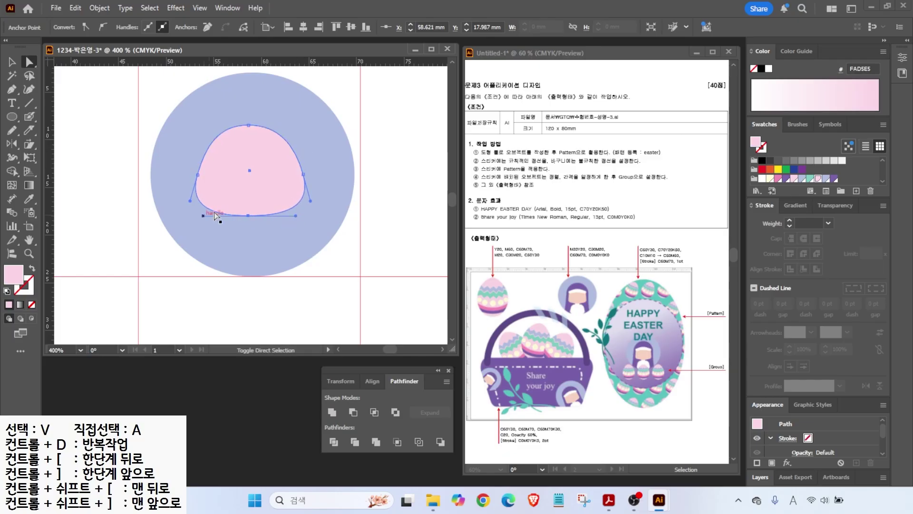
- Draw a white ellipse across the top of the face and reshape it into a headband
{"action": "left_click", "coordinate": [12, 117]}
{"action": "left_click_drag", "start_coordinate": [199, 139], "coordinate": [305, 159]}
{"action": "left_click", "coordinate": [762, 179]}
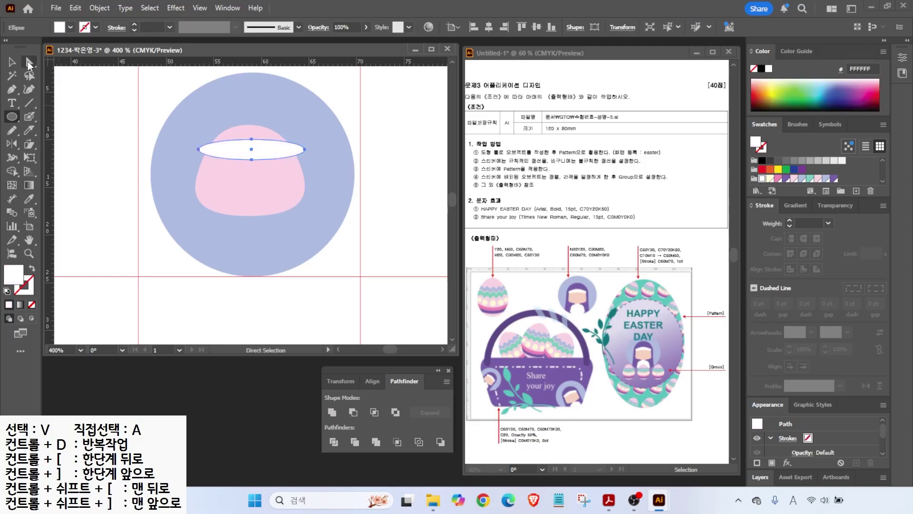
{"action": "key", "text": "a"}
{"action": "mouse_move", "coordinate": [251, 139]}
{"action": "left_mouse_down"}
{"action": "mouse_move", "coordinate": [252, 131]}
{"action": "mouse_move", "coordinate": [252, 150]}
{"action": "left_mouse_up"}
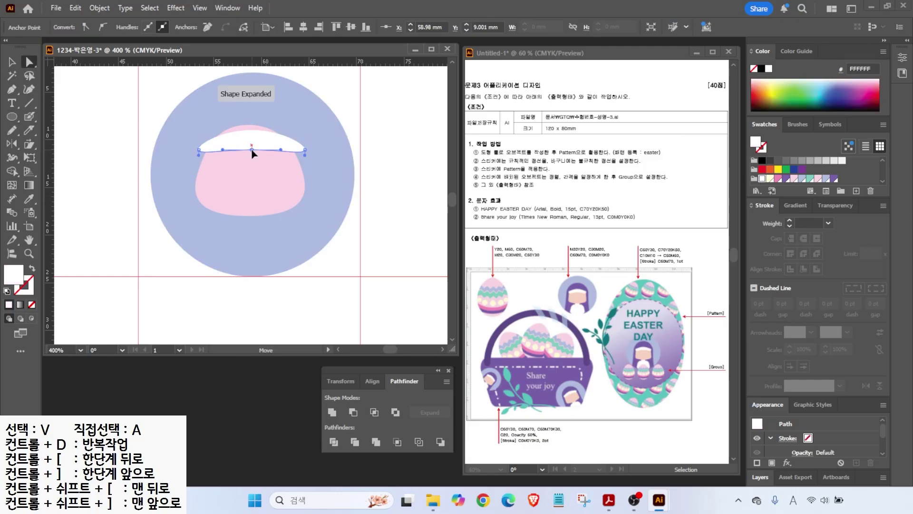
{"action": "left_click", "coordinate": [199, 150]}
{"action": "left_click", "coordinate": [305, 150]}
{"action": "left_click_drag", "start_coordinate": [305, 144], "coordinate": [309, 137]}
{"action": "left_click", "coordinate": [247, 151]}
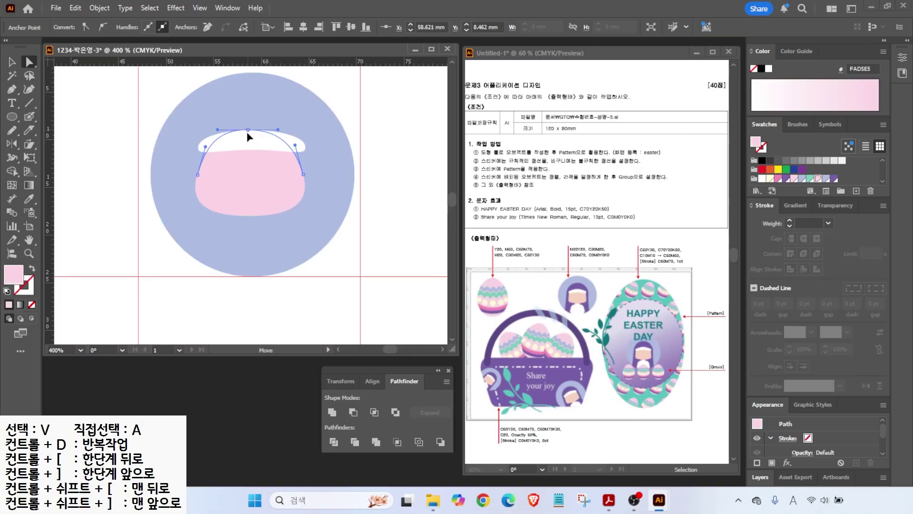
{"action": "key", "text": "v"}
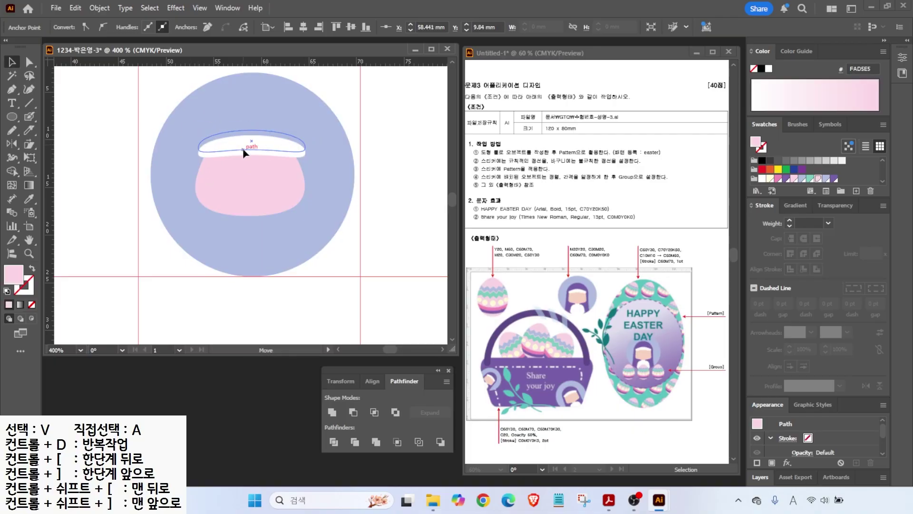
{"action": "left_click", "coordinate": [243, 147]}
- Draw a small white neck rectangle and a rounded-rectangle body below the face
{"action": "left_click_drag", "start_coordinate": [12, 117], "coordinate": [53, 115]}
{"action": "left_click_drag", "start_coordinate": [238, 205], "coordinate": [268, 225]}
{"action": "left_click_drag", "start_coordinate": [12, 117], "coordinate": [53, 130]}
{"action": "left_click_drag", "start_coordinate": [214, 221], "coordinate": [292, 272]}
{"action": "key", "text": "a"}
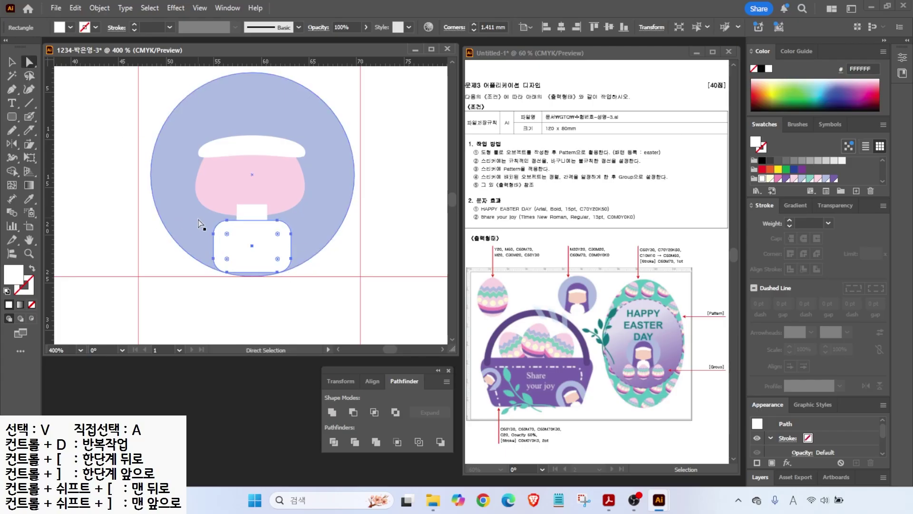
- Scale the rounded body's two top corners to 85% to taper it
{"action": "left_click", "coordinate": [214, 234]}
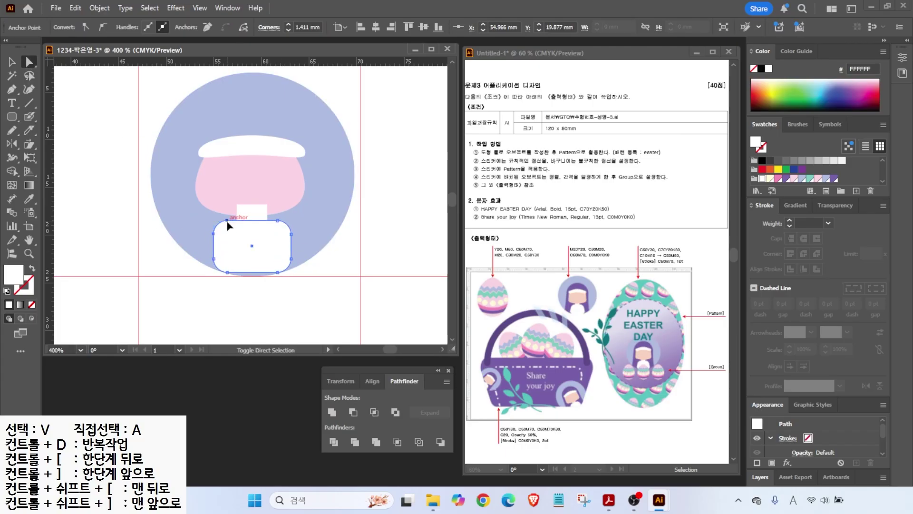
{"action": "left_click", "coordinate": [278, 221], "text": "shift"}
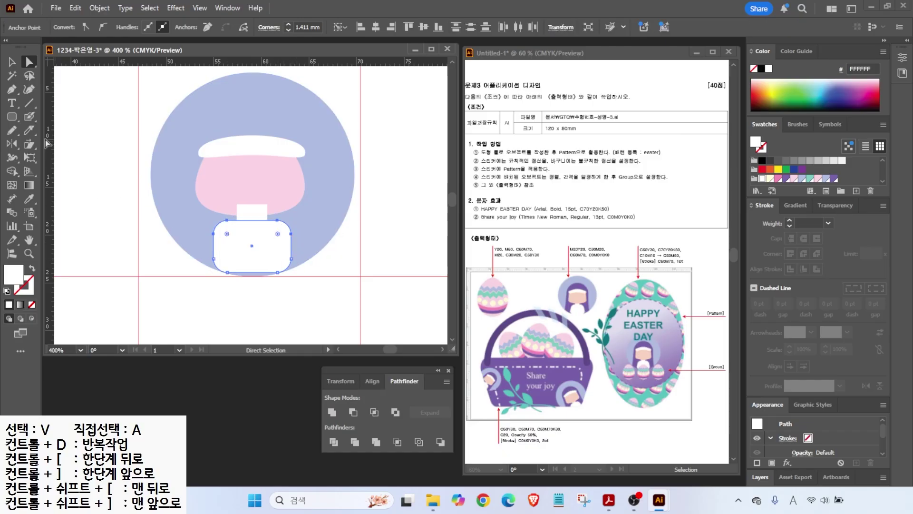
{"action": "left_click", "coordinate": [29, 147]}
{"action": "left_click_drag", "start_coordinate": [29, 147], "coordinate": [56, 147]}
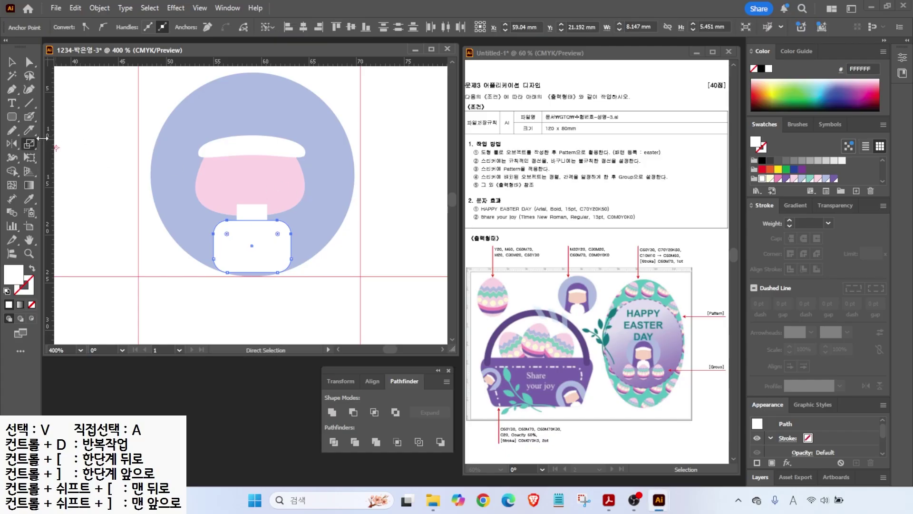
{"action": "left_click", "coordinate": [252, 228], "text": "alt"}
{"action": "left_click_drag", "start_coordinate": [539, 191], "coordinate": [407, 112]}
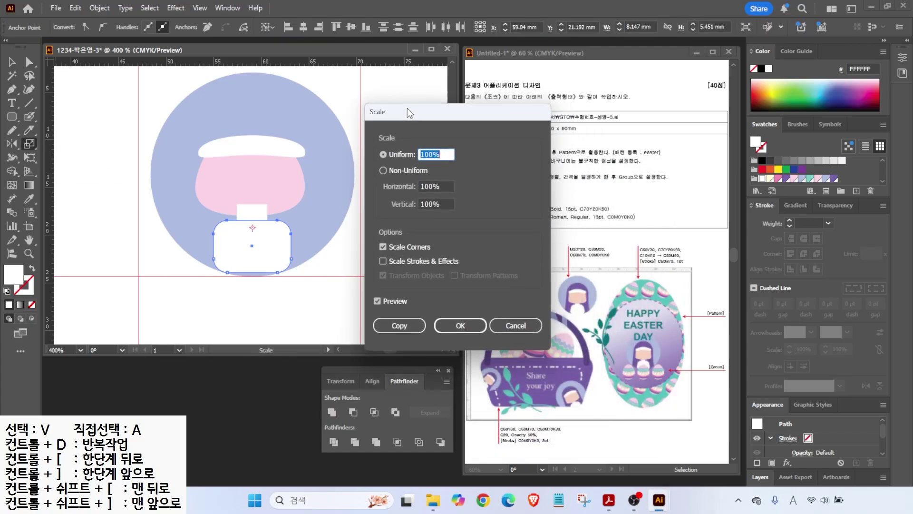
{"action": "type", "text": "80"}
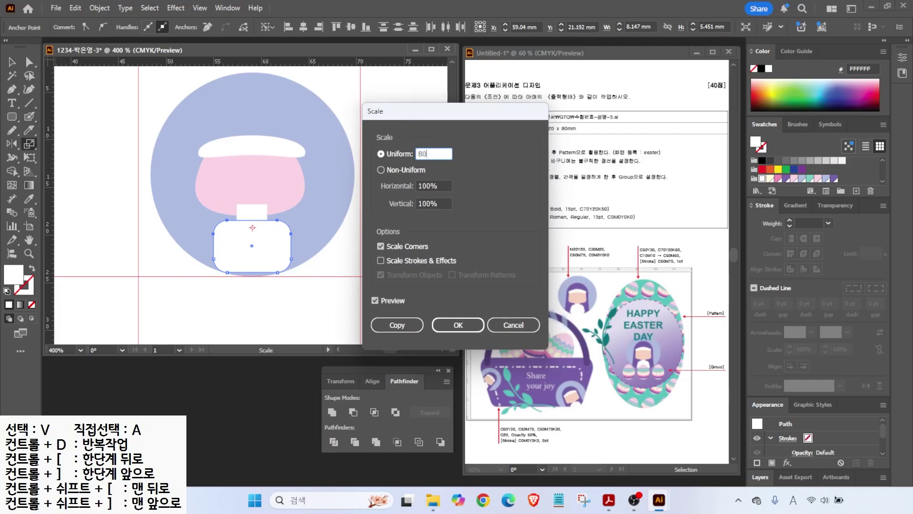
{"action": "key", "text": "Tab"}
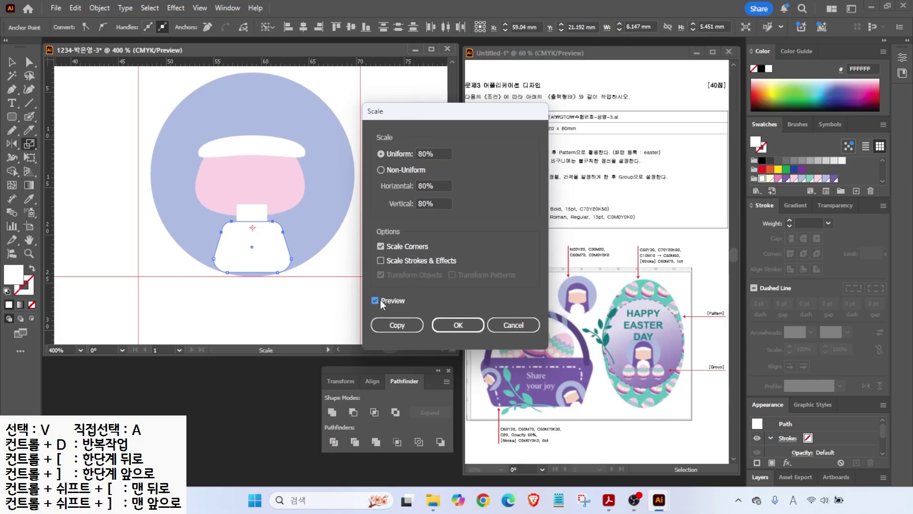
{"action": "left_click_drag", "start_coordinate": [436, 154], "coordinate": [351, 143]}
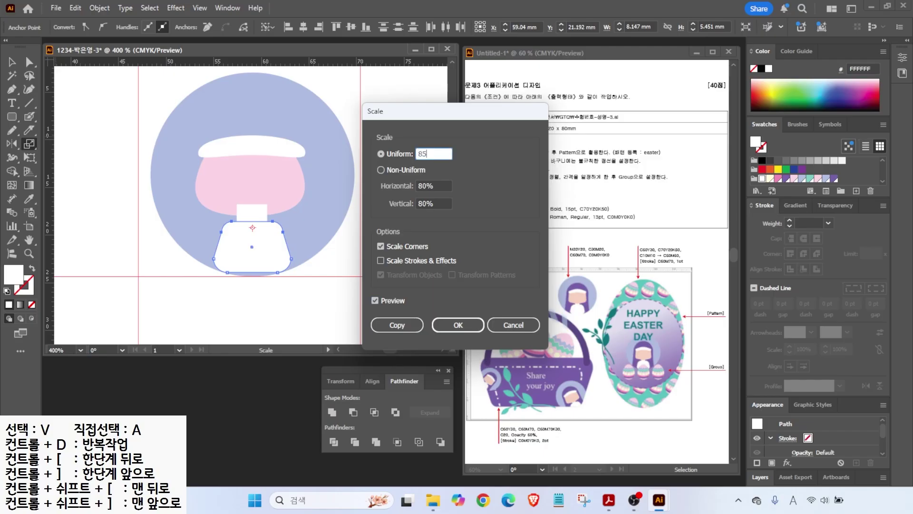
{"action": "key", "text": "Tab"}
{"action": "key", "text": "Return"}
{"action": "key", "text": "v"}
- Narrow the small white neck rectangle from its side
{"action": "left_click", "coordinate": [257, 161]}
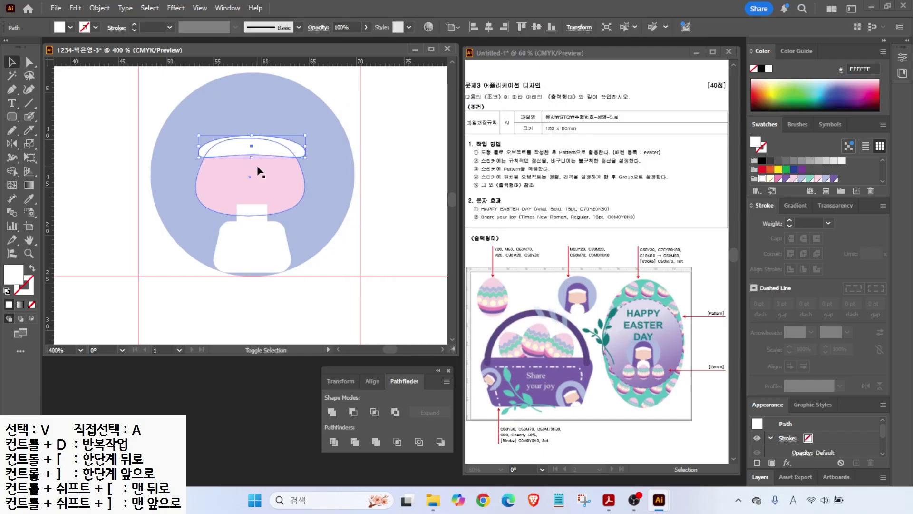
{"action": "left_click", "coordinate": [190, 265]}
{"action": "left_click", "coordinate": [265, 218]}
{"action": "mouse_move", "coordinate": [265, 218]}
{"action": "left_mouse_down"}
{"action": "mouse_move", "coordinate": [277, 218]}
{"action": "mouse_move", "coordinate": [262, 218]}
{"action": "left_mouse_up"}
{"action": "left_click", "coordinate": [337, 267]}
{"action": "key", "text": "p"}
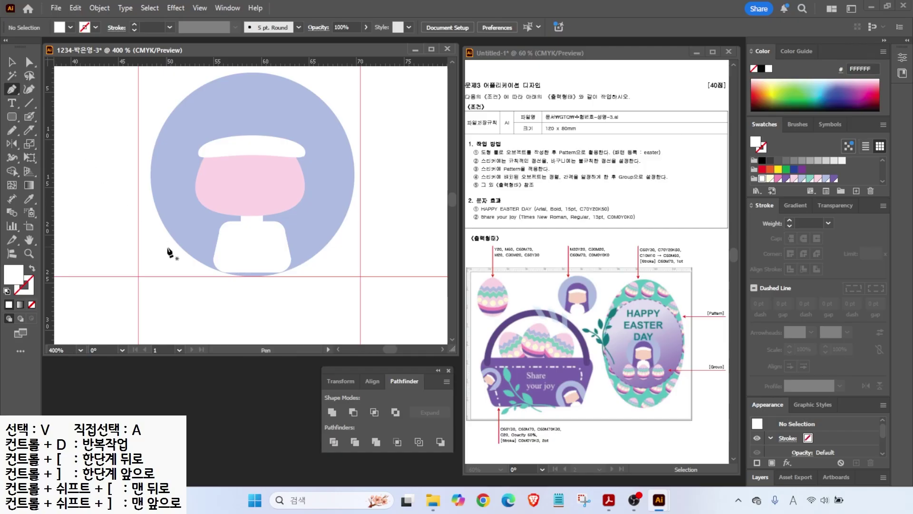
- Draw a hood path arching over the nun's head and fill it purple
{"action": "left_click", "coordinate": [172, 270]}
{"action": "left_click_drag", "start_coordinate": [184, 166], "coordinate": [187, 151]}
{"action": "left_click_drag", "start_coordinate": [250, 112], "coordinate": [303, 113]}
{"action": "left_click", "coordinate": [320, 167]}
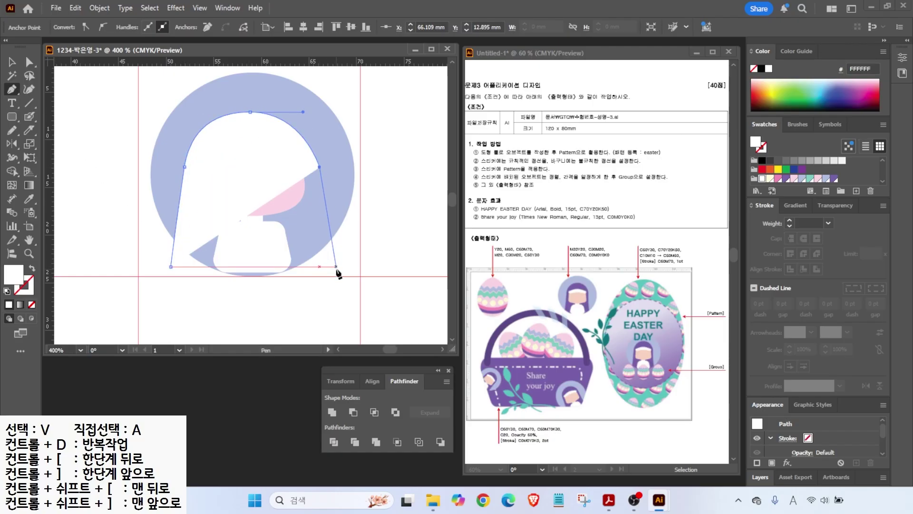
{"action": "left_click", "coordinate": [337, 280]}
{"action": "left_click", "coordinate": [170, 281]}
{"action": "key", "text": "a"}
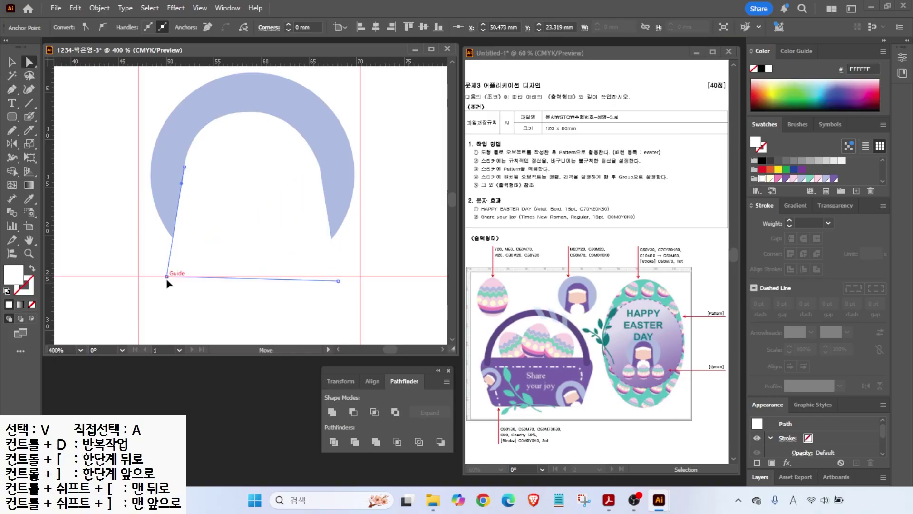
{"action": "left_click", "coordinate": [834, 179]}
- Send the hood and background circle behind the face and white shapes
{"action": "key", "text": "v"}
{"action": "left_click", "coordinate": [230, 99], "text": "shift"}
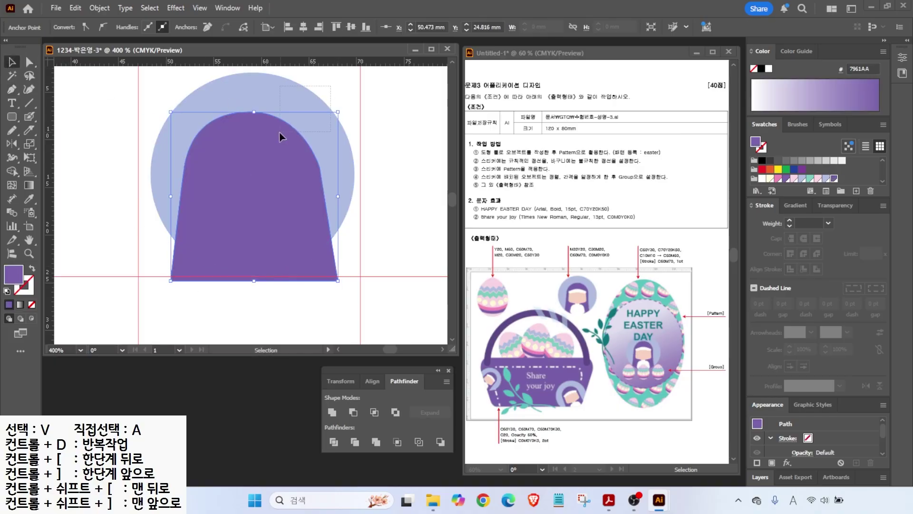
{"action": "right_click", "coordinate": [290, 138]}
{"action": "left_click", "coordinate": [452, 465]}
{"action": "left_click", "coordinate": [132, 91]}
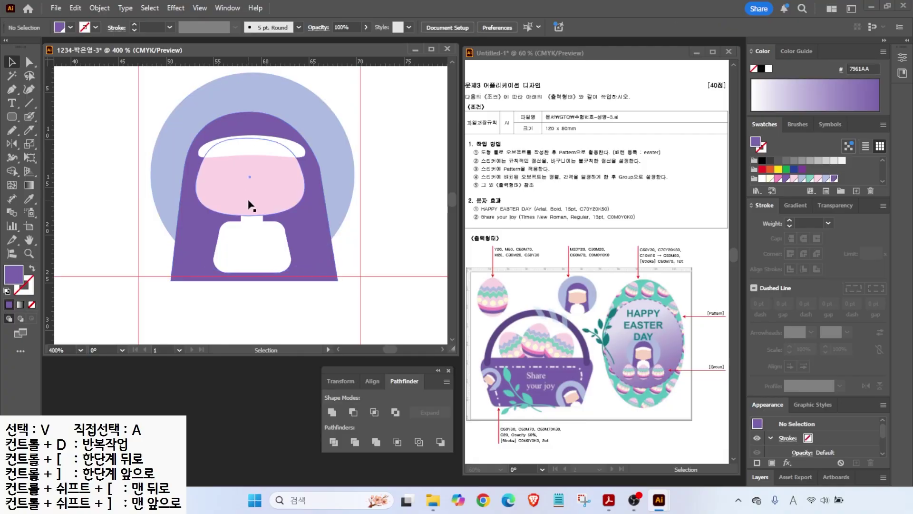
- Reshape the curve at the top of the hood
{"action": "key", "text": "a"}
{"action": "left_click", "coordinate": [308, 113]}
{"action": "left_click_drag", "start_coordinate": [309, 110], "coordinate": [314, 112]}
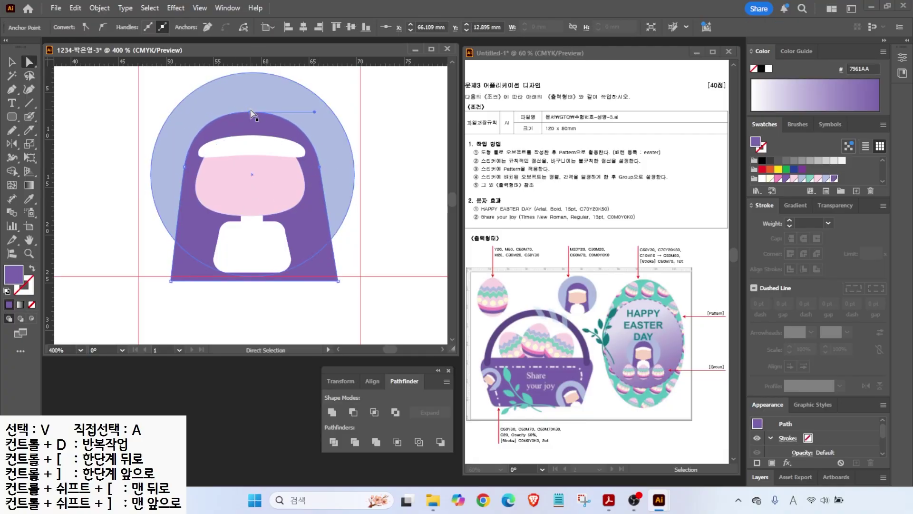
{"action": "left_click", "coordinate": [75, 72]}
{"action": "left_click", "coordinate": [12, 63]}
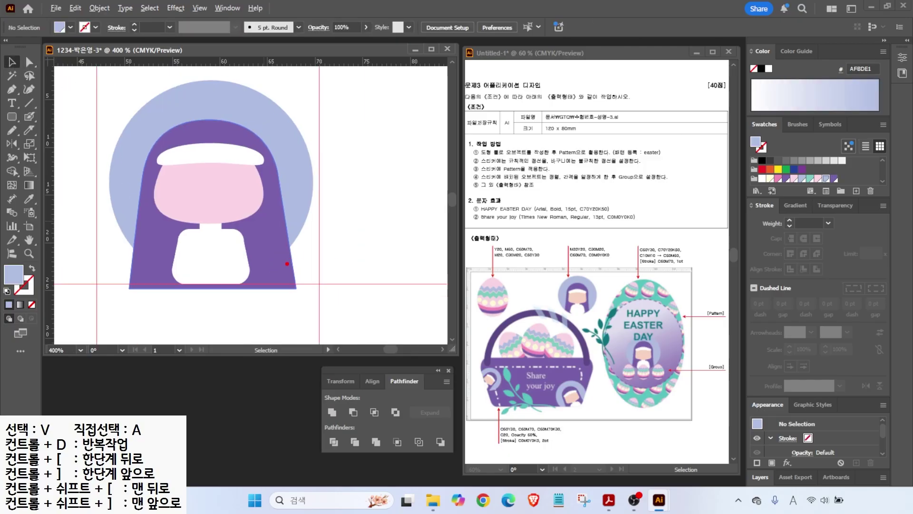
{"action": "left_click_drag", "start_coordinate": [288, 264], "coordinate": [325, 284]}
- Make a black copy of the light-blue background circle aligned over the original
{"action": "key", "text": "Escape"}
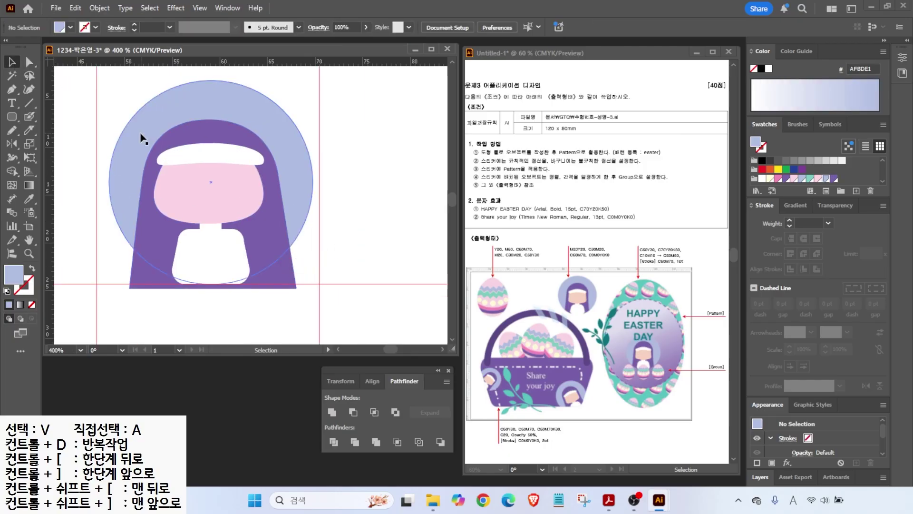
{"action": "left_click", "coordinate": [141, 145]}
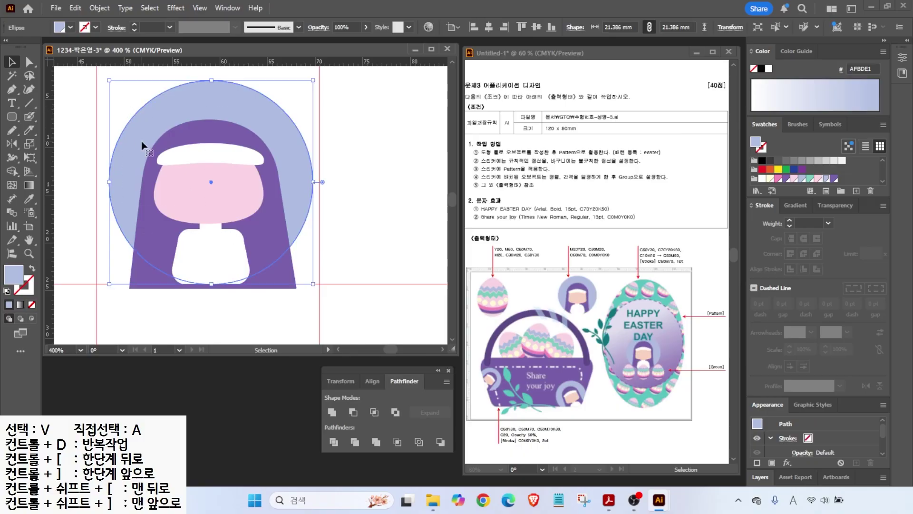
{"action": "key", "text": "a"}
{"action": "key", "text": "v"}
{"action": "left_click_drag", "start_coordinate": [143, 146], "coordinate": [183, 168]}
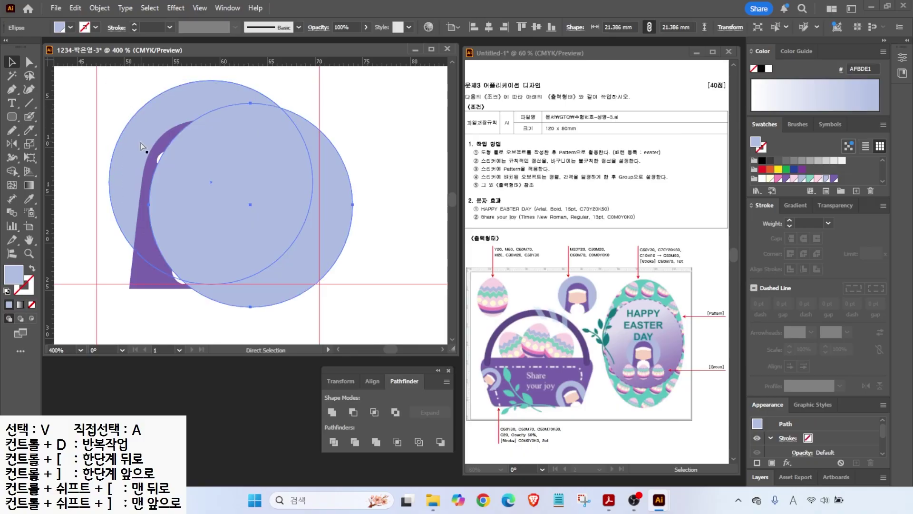
{"action": "left_click", "coordinate": [762, 161]}
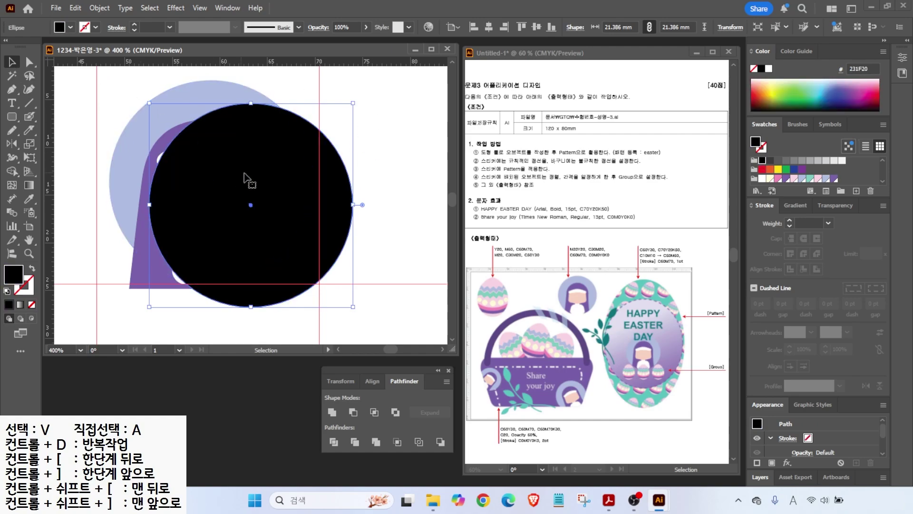
{"action": "left_click_drag", "start_coordinate": [282, 194], "coordinate": [242, 169]}
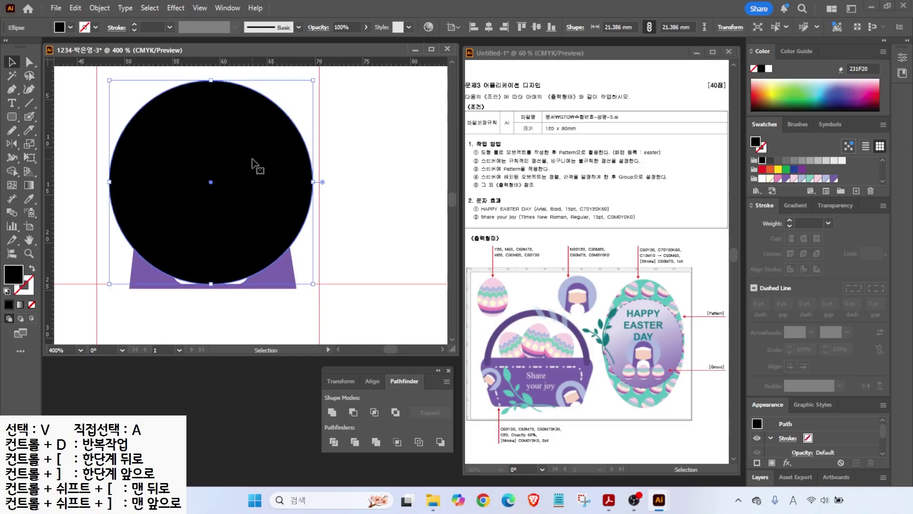
- Clip the nun artwork to the black circle and fit the artboard in view
{"action": "left_click_drag", "start_coordinate": [105, 98], "coordinate": [307, 291]}
{"action": "right_click", "coordinate": [202, 193]}
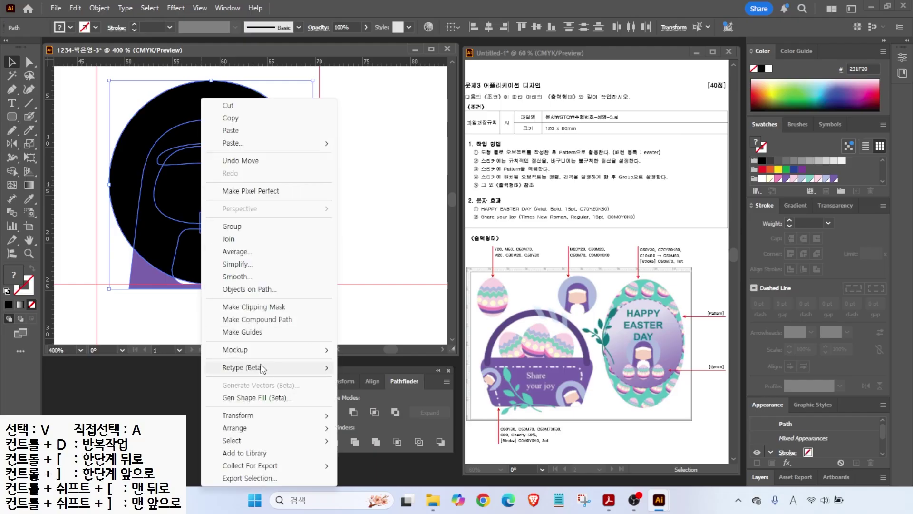
{"action": "left_click", "coordinate": [247, 307]}
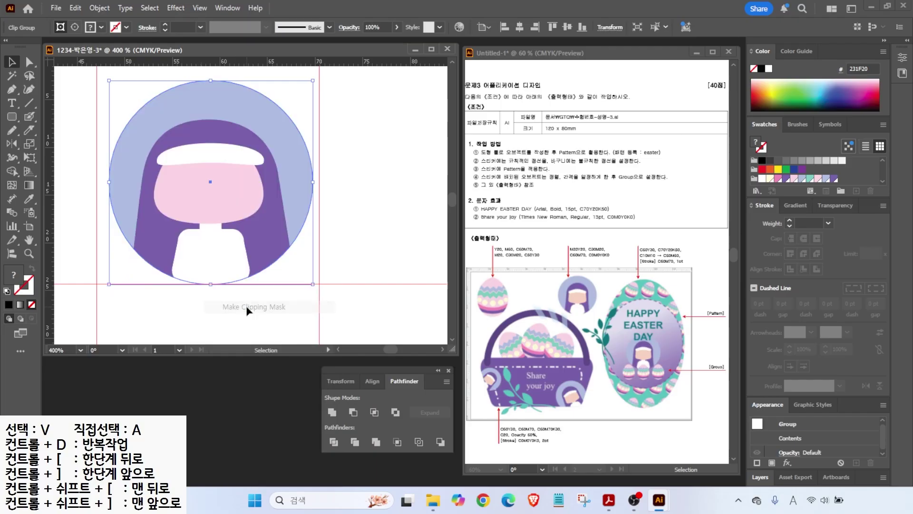
{"action": "left_click", "coordinate": [321, 199]}
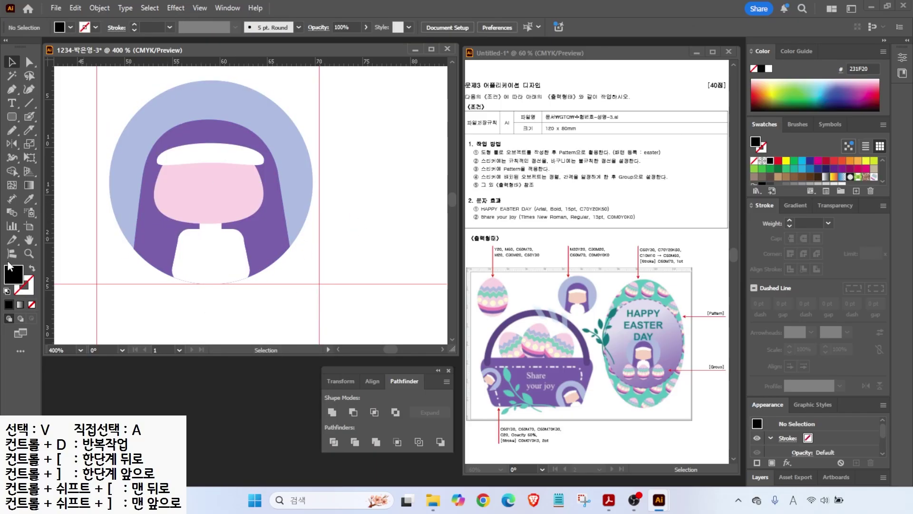
{"action": "double_click", "coordinate": [29, 239]}
- Hide the old guides and add new horizontal and vertical guides on the artboard
{"action": "key", "text": "v"}
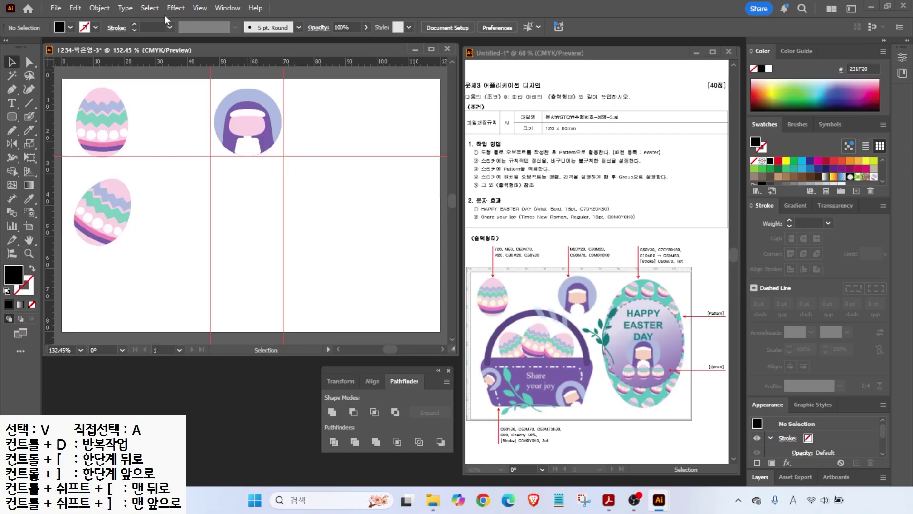
{"action": "left_click", "coordinate": [202, 8]}
{"action": "mouse_move", "coordinate": [286, 429]}
{"action": "left_click", "coordinate": [393, 461]}
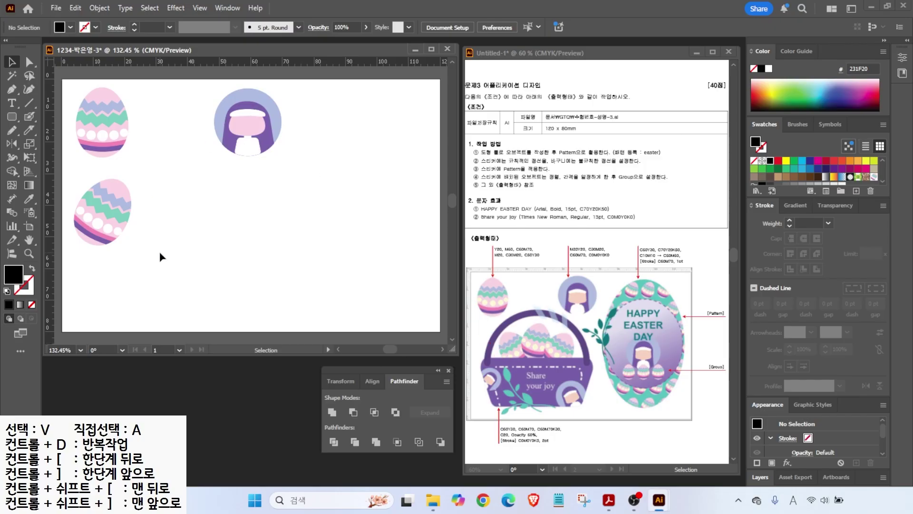
{"action": "left_click_drag", "start_coordinate": [138, 63], "coordinate": [140, 218]}
{"action": "left_click_drag", "start_coordinate": [53, 189], "coordinate": [271, 226]}
- Move the tilted egg beside the first and draw a black rounded rectangle lower left
{"action": "left_click_drag", "start_coordinate": [112, 206], "coordinate": [178, 137]}
{"action": "mouse_move", "coordinate": [76, 234]}
{"action": "left_mouse_down"}
{"action": "mouse_move", "coordinate": [248, 315]}
{"action": "mouse_move", "coordinate": [240, 286]}
{"action": "mouse_move", "coordinate": [249, 271]}
{"action": "left_mouse_up"}
{"action": "key", "text": "v"}
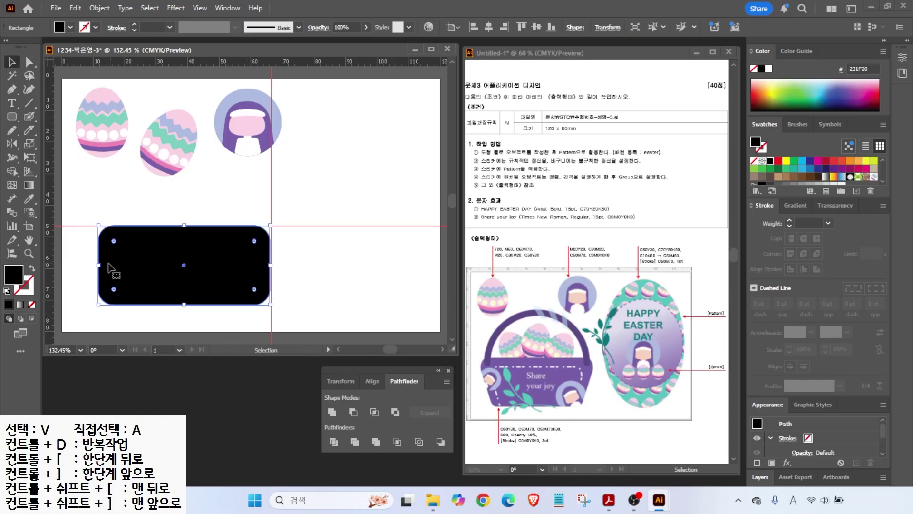
- Fit the rectangle to the guides and scale its bottom anchors to 85% to taper it
{"action": "left_click_drag", "start_coordinate": [100, 264], "coordinate": [87, 265]}
{"action": "left_click_drag", "start_coordinate": [178, 304], "coordinate": [178, 309]}
{"action": "left_click", "coordinate": [29, 62]}
{"action": "left_click_drag", "start_coordinate": [77, 283], "coordinate": [296, 321]}
{"action": "double_click", "coordinate": [29, 143]}
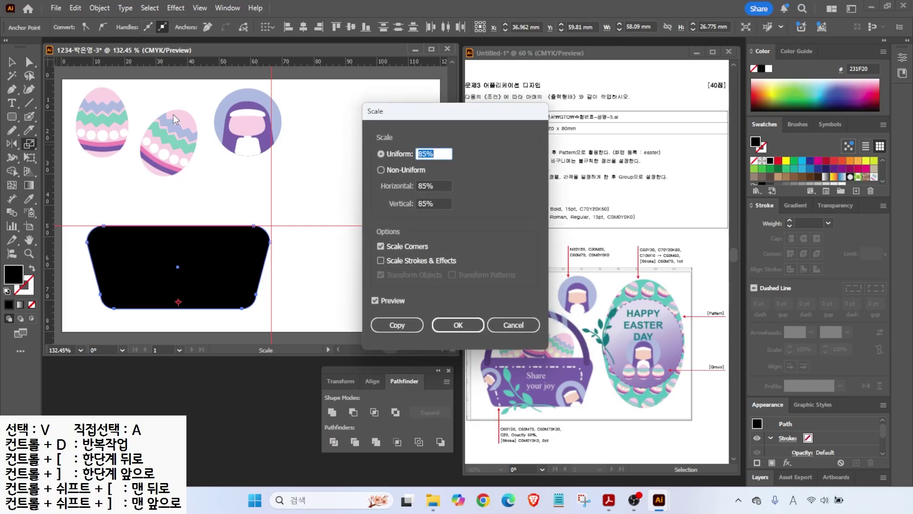
{"action": "left_click", "coordinate": [458, 325]}
- Fill the basket purple and create a teal C60 Y30 swatch
{"action": "scroll", "coordinate": [813, 171], "scroll_direction": "down", "scroll_amount": 2}
{"action": "left_click", "coordinate": [834, 178]}
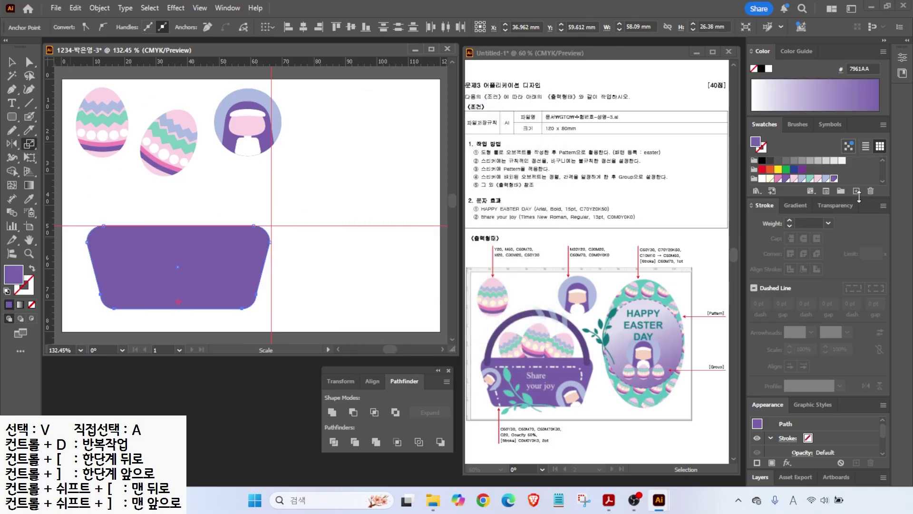
{"action": "left_click", "coordinate": [856, 191]}
{"action": "double_click", "coordinate": [417, 244]}
{"action": "key", "text": "Tab"}
{"action": "type", "text": "0"}
{"action": "key", "text": "Tab"}
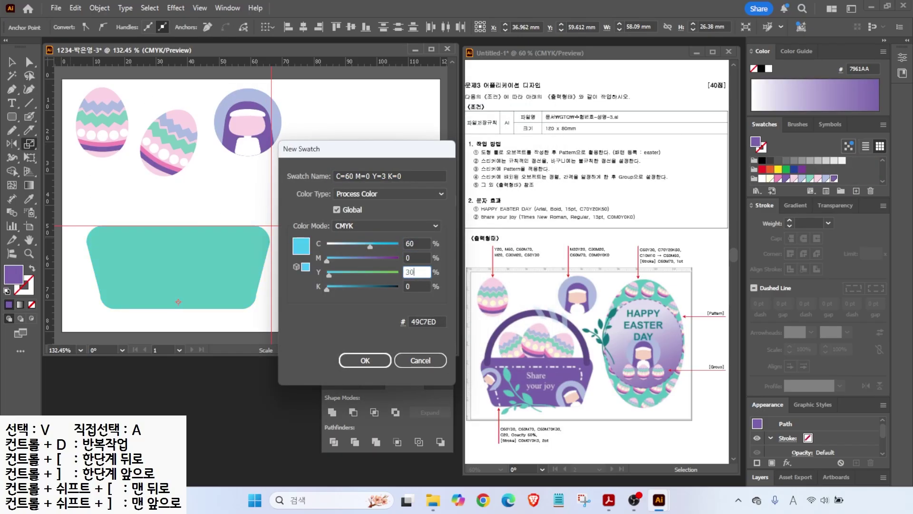
{"action": "type", "text": "30"}
{"action": "key", "text": "Return"}
{"action": "left_click", "coordinate": [856, 191]}
- Create a new purple swatch with magenta 70
{"action": "double_click", "coordinate": [417, 244]}
{"action": "key", "text": "Tab"}
{"action": "type", "text": "70"}
- Create a dark purple swatch
{"action": "key", "text": "Tab"}
{"action": "type", "text": "0"}
{"action": "key", "text": "Return"}
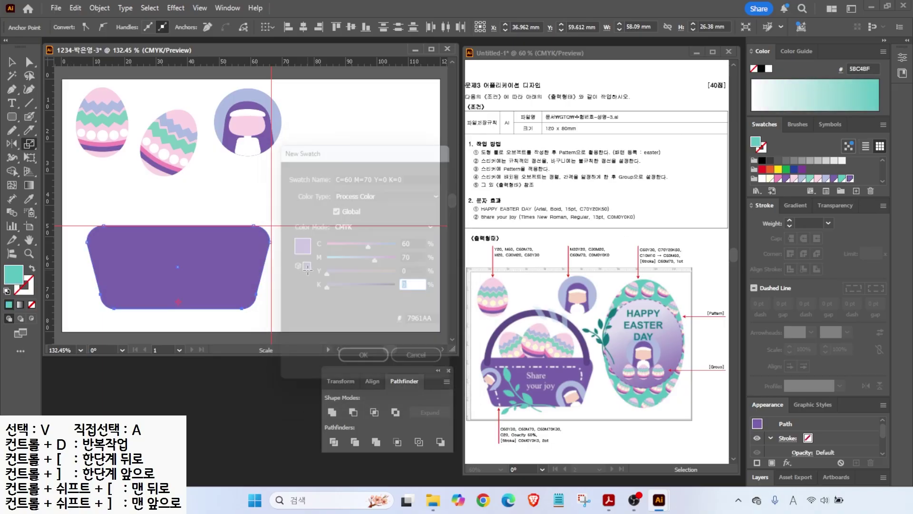
{"action": "left_click", "coordinate": [856, 191]}
{"action": "double_click", "coordinate": [417, 243]}
{"action": "key", "text": "Tab"}
{"action": "key", "text": "Tab"}
{"action": "type", "text": "3"}
{"action": "key", "text": "BackSpace"}
{"action": "type", "text": "0"}
- Add a light-blue C7EAFB swatch and fill the basket with purple 7961AA
{"action": "key", "text": "Tab"}
{"action": "type", "text": "30"}
{"action": "key", "text": "Tab"}
{"action": "key", "text": "Return"}
{"action": "left_click", "coordinate": [856, 191]}
{"action": "double_click", "coordinate": [417, 244]}
{"action": "type", "text": "20"}
{"action": "key", "text": "Tab"}
{"action": "type", "text": "0"}
{"action": "key", "text": "Tab"}
{"action": "key", "text": "Tab"}
{"action": "type", "text": "0"}
{"action": "key", "text": "Tab"}
{"action": "key", "text": "Return"}
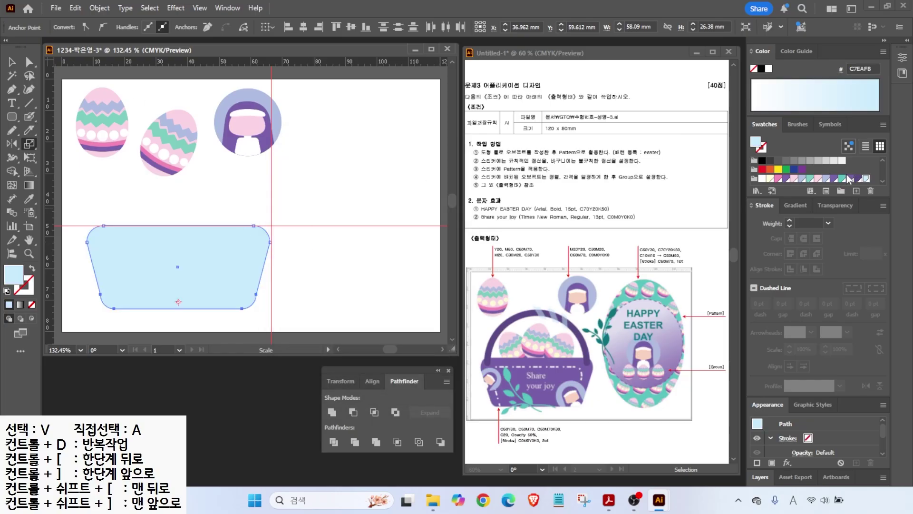
{"action": "left_click", "coordinate": [850, 178]}
- Place the tilted egg on the basket rim and add two more egg copies beside it
{"action": "key", "text": "v"}
{"action": "left_click_drag", "start_coordinate": [170, 156], "coordinate": [177, 198]}
{"action": "left_click_drag", "start_coordinate": [217, 170], "coordinate": [227, 207]}
{"action": "key", "text": "ctrl+z"}
{"action": "left_click_drag", "start_coordinate": [247, 175], "coordinate": [174, 206]}
{"action": "left_click", "coordinate": [141, 209], "text": "shift"}
{"action": "left_click", "coordinate": [178, 203], "text": "shift"}
{"action": "left_click", "coordinate": [284, 206]}
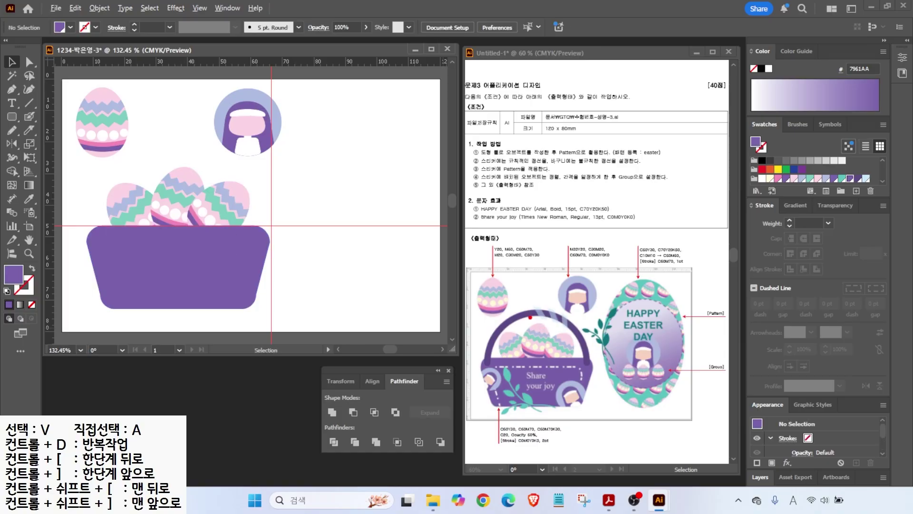
- Draw a large circle over the basket as an unfilled purple outline
{"action": "left_click", "coordinate": [13, 119]}
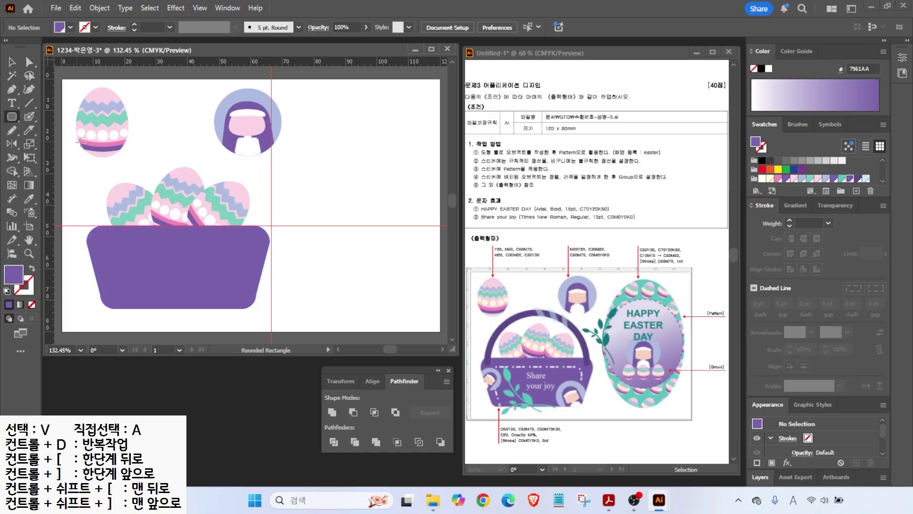
{"action": "key", "text": "v"}
{"action": "left_click_drag", "start_coordinate": [10, 120], "coordinate": [71, 144]}
{"action": "left_click_drag", "start_coordinate": [116, 111], "coordinate": [304, 301]}
{"action": "left_click", "coordinate": [33, 268]}
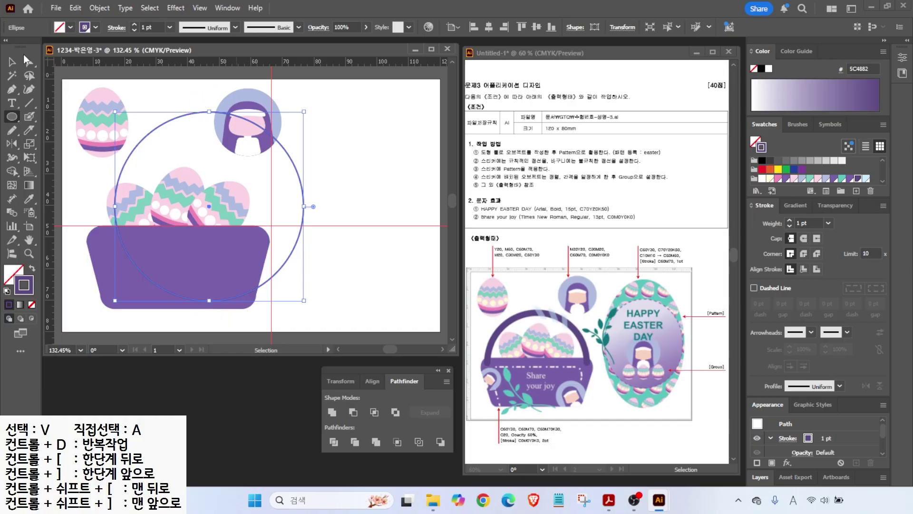
- Delete the circle's bottom anchor to leave an arc and fit it to the basket width
{"action": "left_click", "coordinate": [30, 62]}
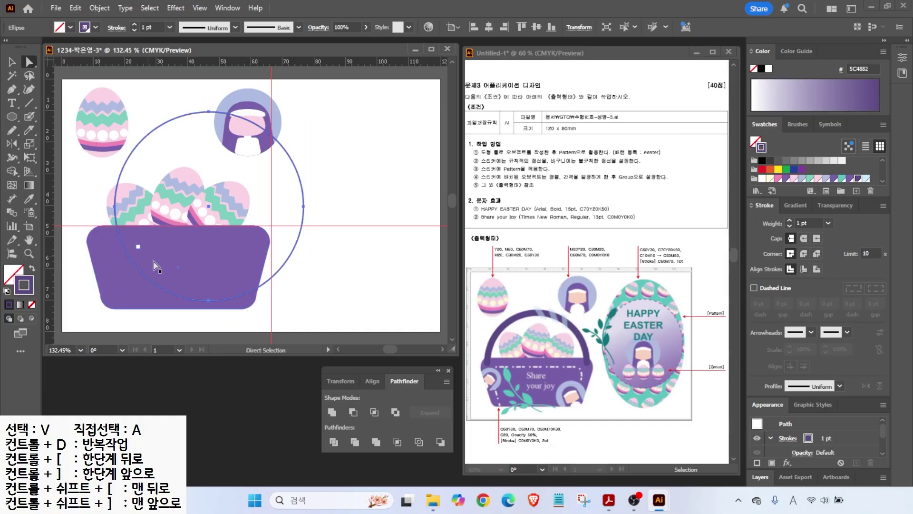
{"action": "left_click", "coordinate": [208, 301]}
{"action": "key", "text": "Delete"}
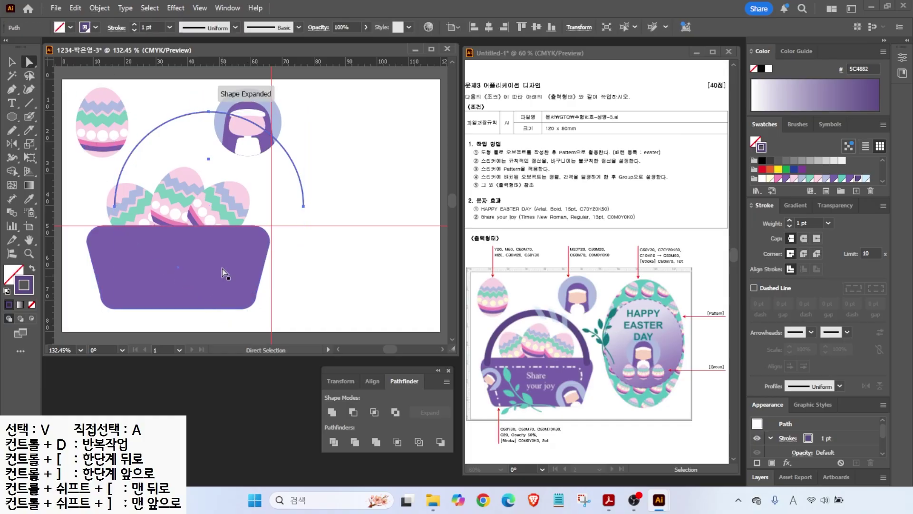
{"action": "left_click", "coordinate": [12, 62]}
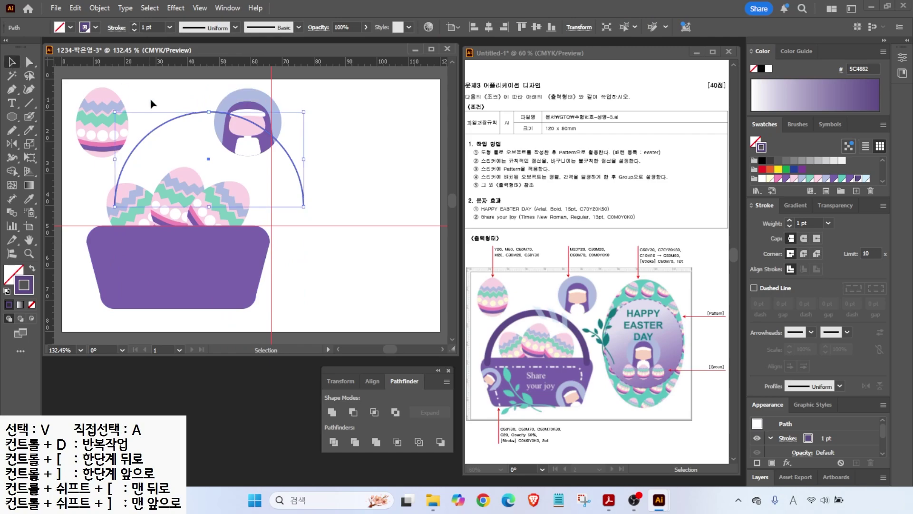
{"action": "left_click_drag", "start_coordinate": [175, 123], "coordinate": [145, 155]}
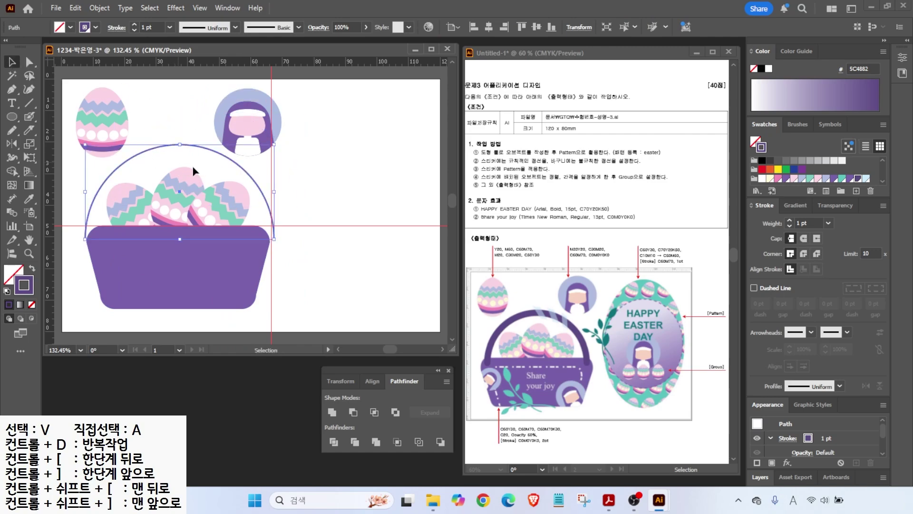
{"action": "left_click_drag", "start_coordinate": [274, 191], "coordinate": [263, 192]}
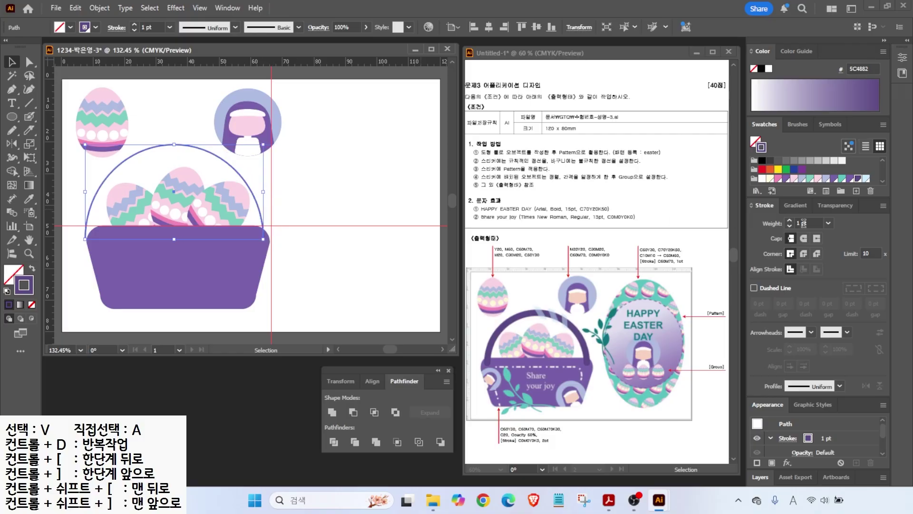
- Make the arc a 9 pt round-capped handle over the basket and lower the eggs inside
{"action": "left_click", "coordinate": [790, 221]}
{"action": "left_click", "coordinate": [790, 221]}
{"action": "left_click", "coordinate": [790, 220]}
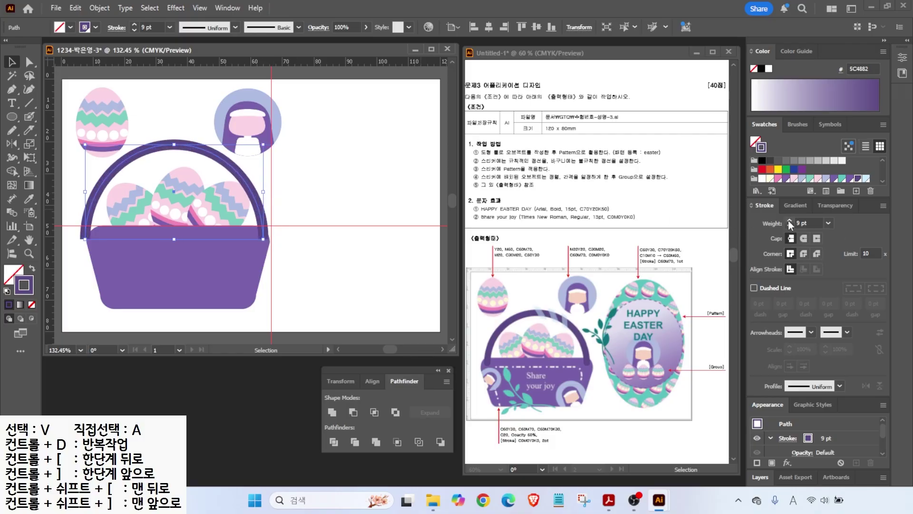
{"action": "left_click", "coordinate": [804, 239]}
{"action": "left_click_drag", "start_coordinate": [173, 144], "coordinate": [173, 148]}
{"action": "left_click_drag", "start_coordinate": [85, 149], "coordinate": [90, 156]}
{"action": "left_click_drag", "start_coordinate": [194, 158], "coordinate": [190, 153]}
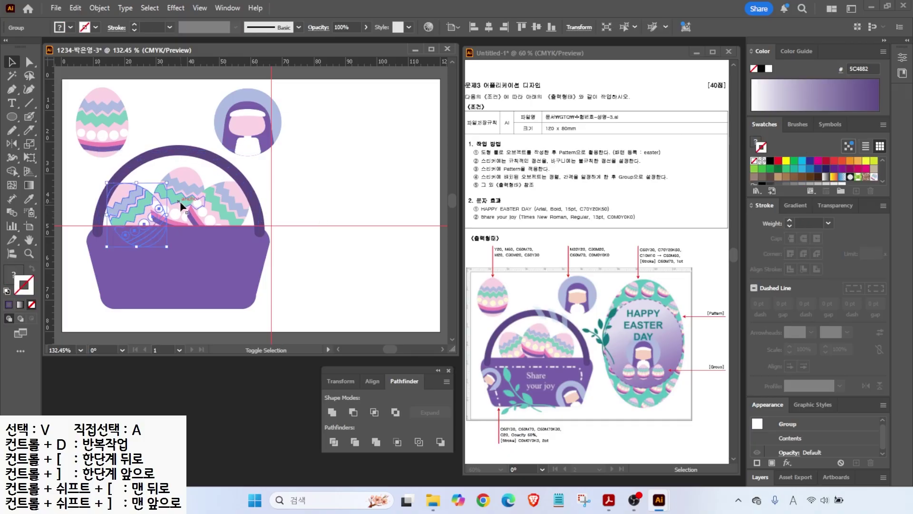
{"action": "left_click_drag", "start_coordinate": [198, 202], "coordinate": [212, 203]}
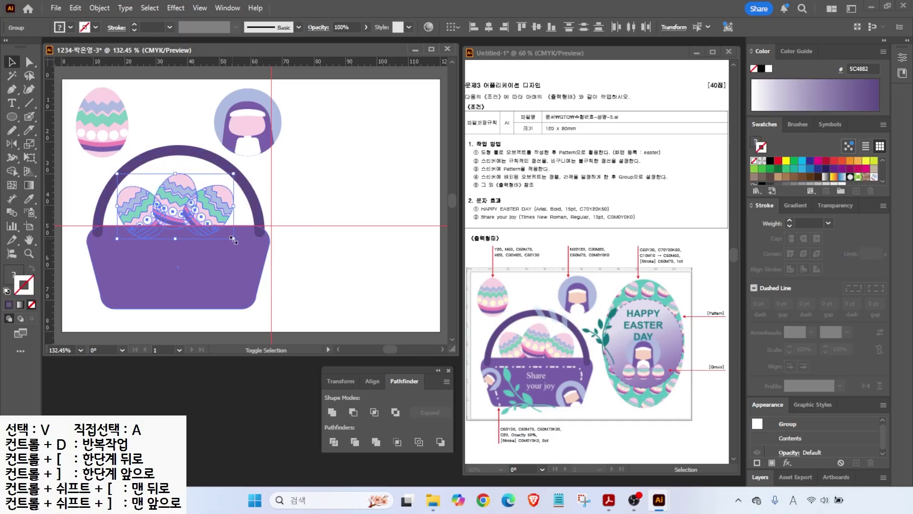
{"action": "left_click", "coordinate": [293, 248]}
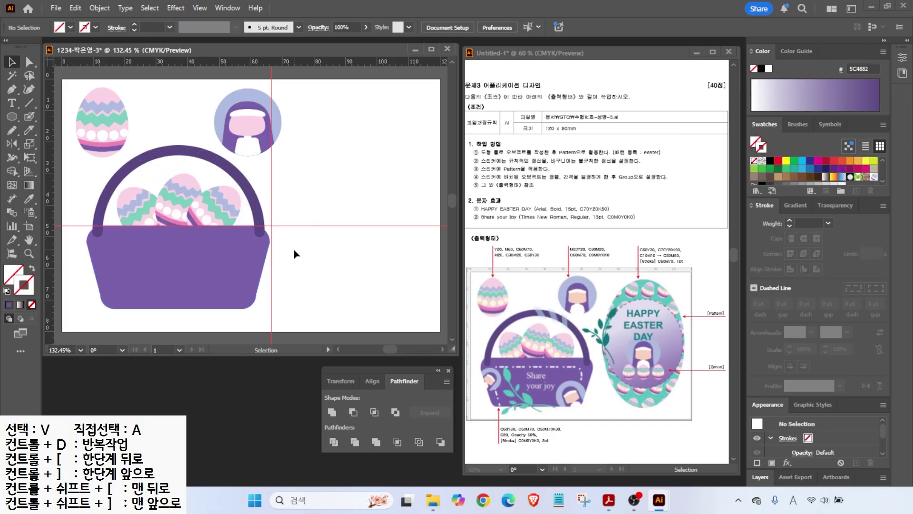
- Duplicate the basket body as a white outline and scale it inset within the basket
{"action": "left_click", "coordinate": [179, 271]}
{"action": "left_click_drag", "start_coordinate": [203, 261], "coordinate": [287, 275]}
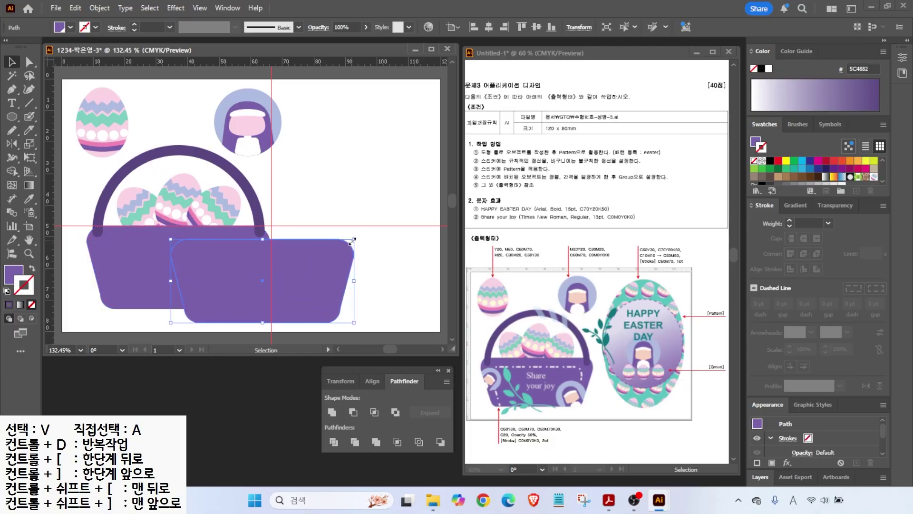
{"action": "key", "text": "shift+x"}
{"action": "left_click", "coordinate": [769, 70]}
{"action": "left_click_drag", "start_coordinate": [298, 240], "coordinate": [236, 243]}
{"action": "left_click_drag", "start_coordinate": [291, 284], "coordinate": [258, 284]}
{"action": "left_click_drag", "start_coordinate": [192, 249], "coordinate": [188, 244]}
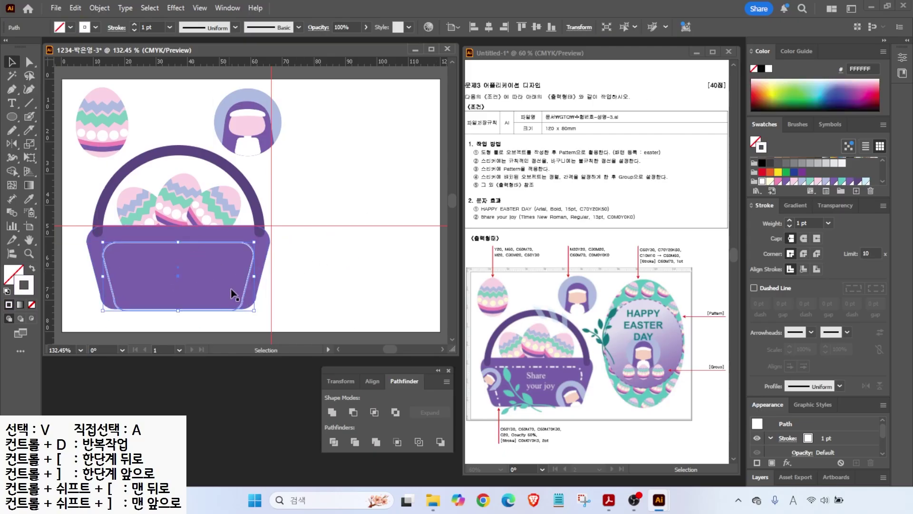
{"action": "left_click_drag", "start_coordinate": [190, 307], "coordinate": [180, 315]}
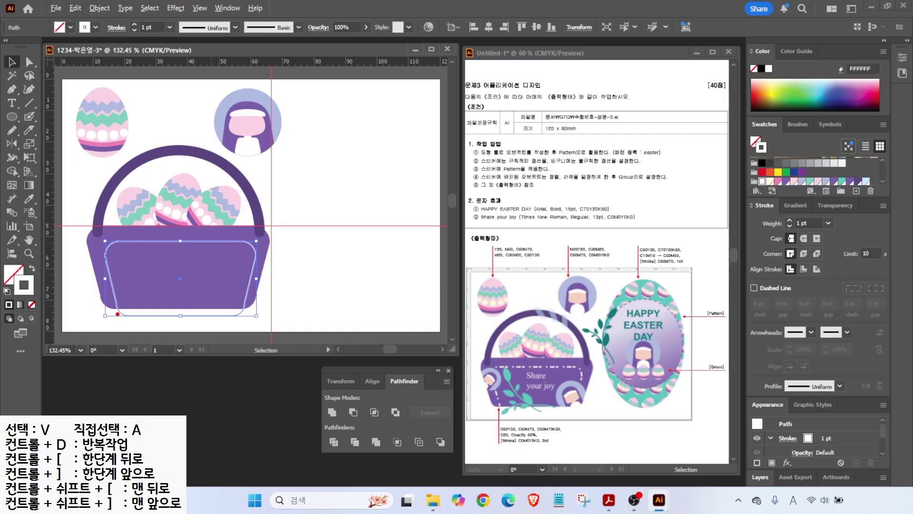
- Delete the outline's bottom anchors to leave it open along the bottom edge
{"action": "key", "text": "a"}
{"action": "left_click_drag", "start_coordinate": [119, 324], "coordinate": [245, 311]}
{"action": "key", "text": "Delete"}
{"action": "key", "text": "v"}
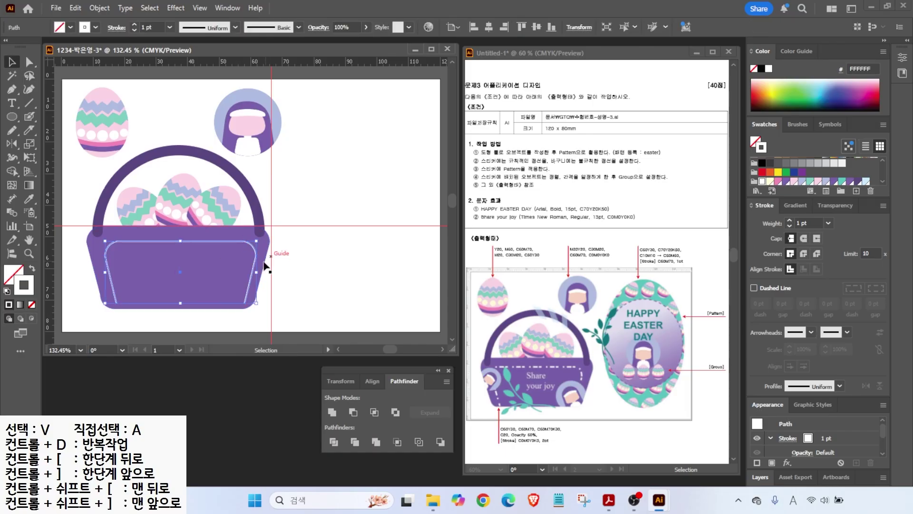
{"action": "left_click", "coordinate": [292, 290]}
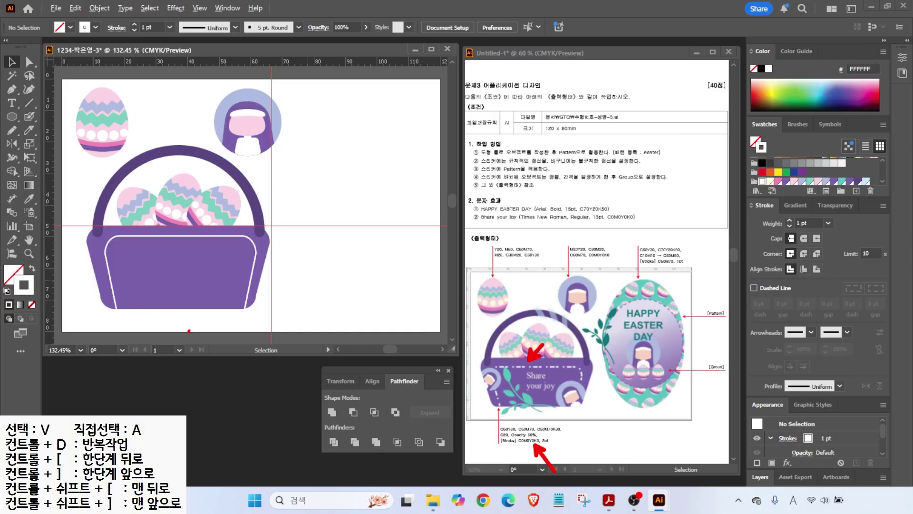
{"action": "left_click", "coordinate": [107, 247]}
- Give the white basket outline a 2 pt stroke with 12 pt dashes
{"action": "left_click", "coordinate": [790, 221]}
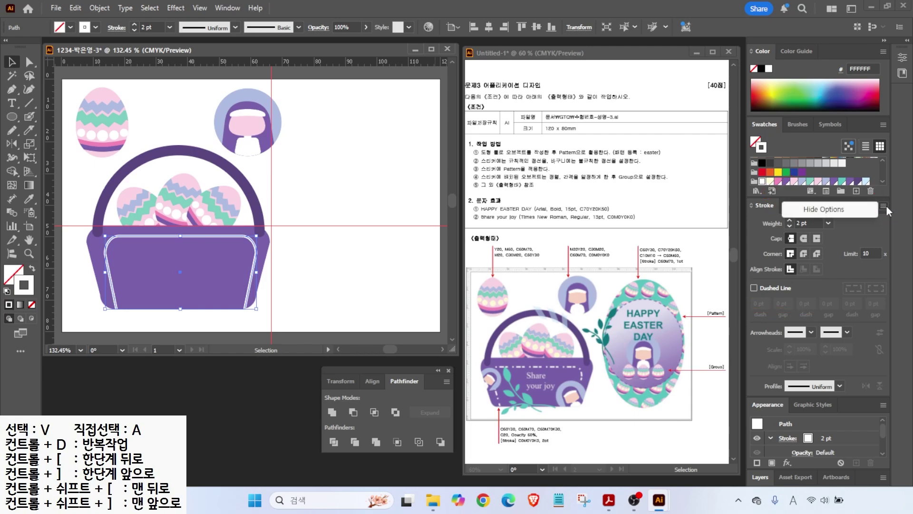
{"action": "left_click", "coordinate": [754, 288]}
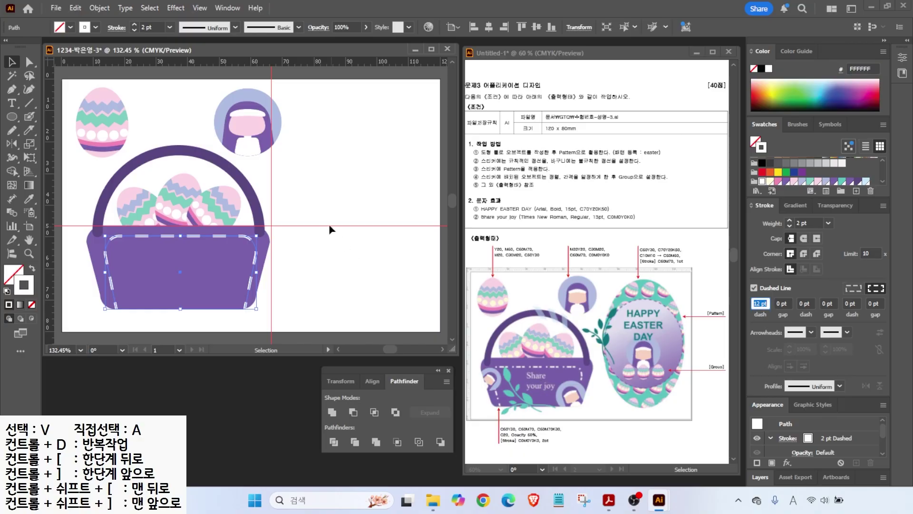
{"action": "left_click", "coordinate": [309, 186]}
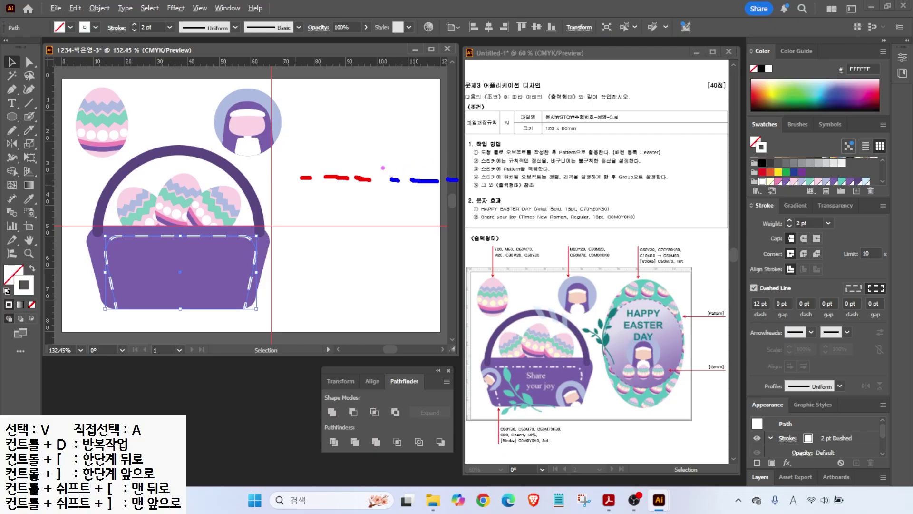
{"action": "left_click_drag", "start_coordinate": [298, 175], "coordinate": [299, 122]}
{"action": "left_click_drag", "start_coordinate": [389, 180], "coordinate": [389, 122]}
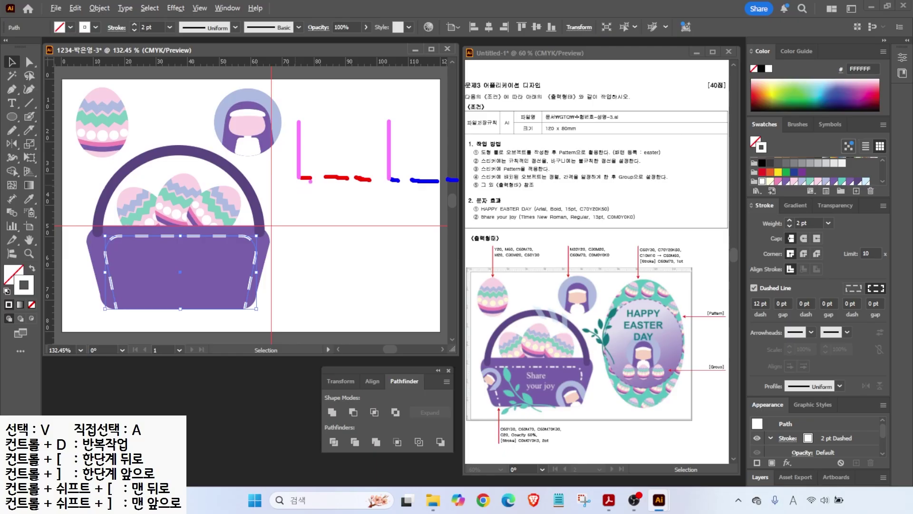
{"action": "left_click_drag", "start_coordinate": [307, 202], "coordinate": [298, 215]}
{"action": "mouse_move", "coordinate": [336, 194]}
{"action": "left_mouse_down"}
{"action": "mouse_move", "coordinate": [330, 205]}
{"action": "mouse_move", "coordinate": [339, 214]}
{"action": "left_mouse_up"}
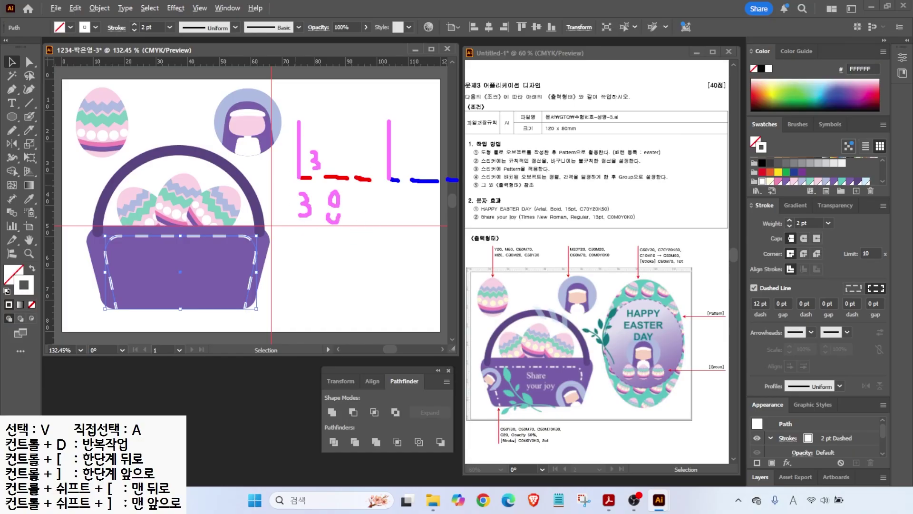
{"action": "left_click_drag", "start_coordinate": [352, 153], "coordinate": [347, 168]}
{"action": "left_click_drag", "start_coordinate": [364, 200], "coordinate": [369, 222]}
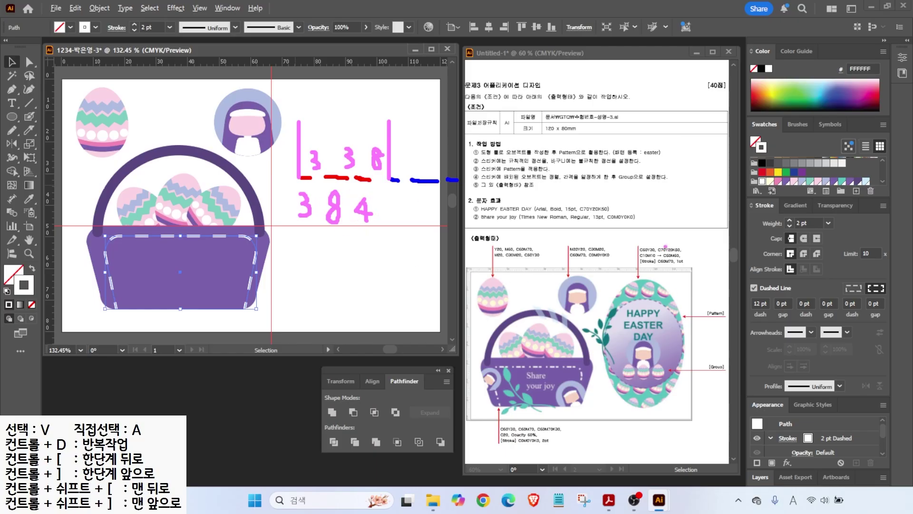
{"action": "mouse_move", "coordinate": [743, 291]}
{"action": "left_mouse_down"}
{"action": "mouse_move", "coordinate": [756, 304]}
{"action": "mouse_move", "coordinate": [895, 328]}
{"action": "left_mouse_up"}
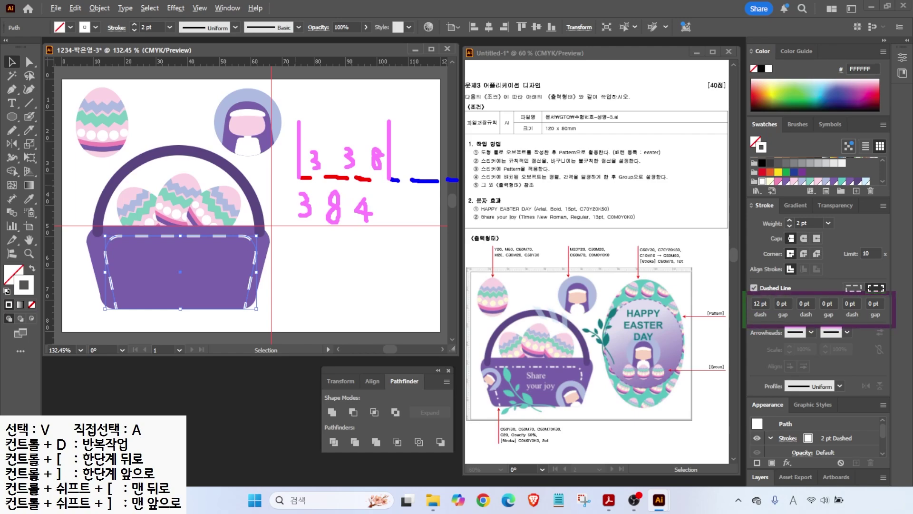
{"action": "key", "text": "Escape"}
{"action": "left_click", "coordinate": [760, 303]}
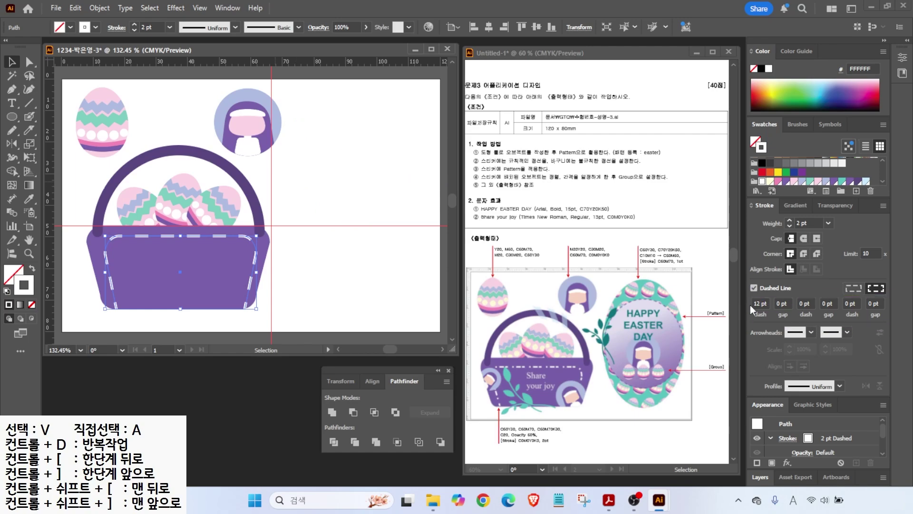
- Enter dash 3, gap 3 and dash 8 pt for the outline's dash pattern
{"action": "type", "text": "t"}
{"action": "key", "text": "Return"}
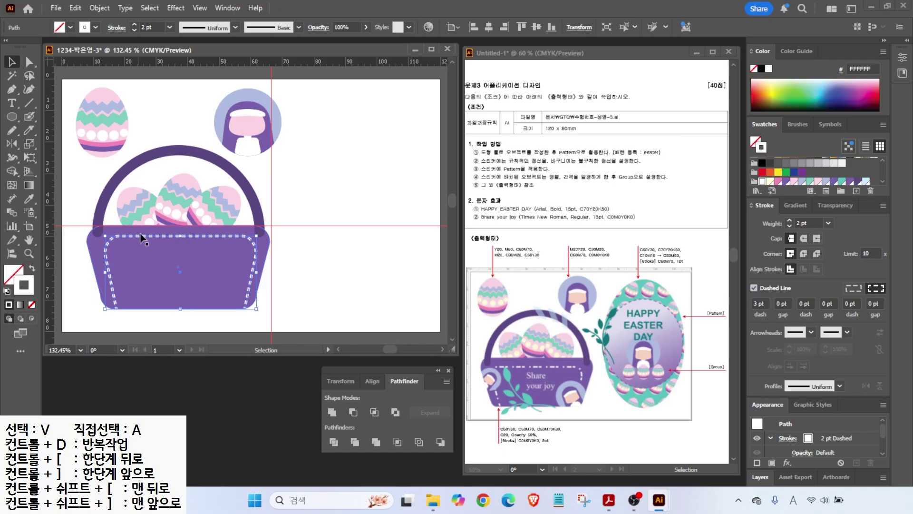
{"action": "left_click", "coordinate": [787, 303]}
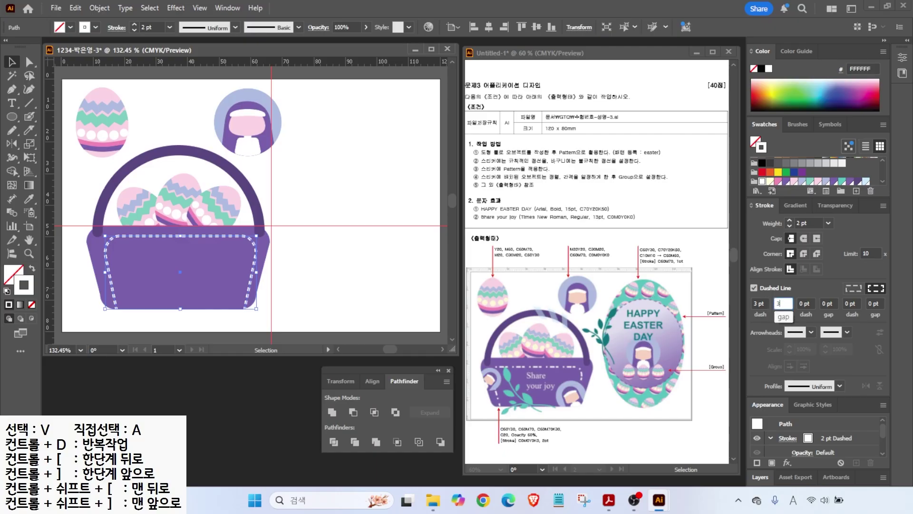
{"action": "type", "text": "3"}
{"action": "key", "text": "Return"}
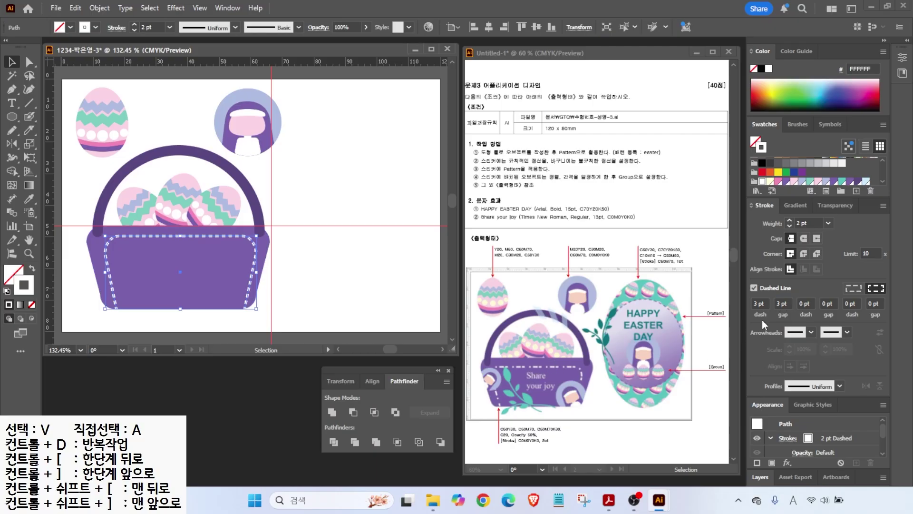
{"action": "left_click", "coordinate": [801, 303]}
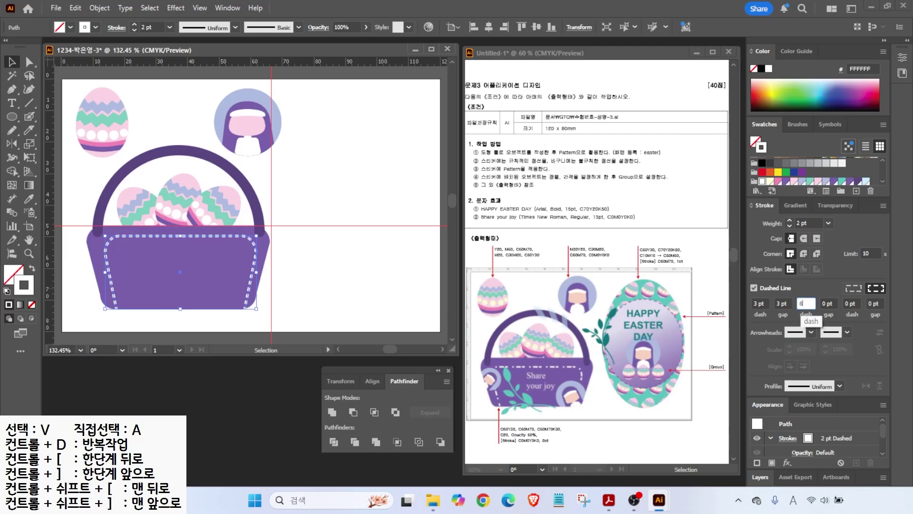
{"action": "type", "text": "8"}
{"action": "key", "text": "Return"}
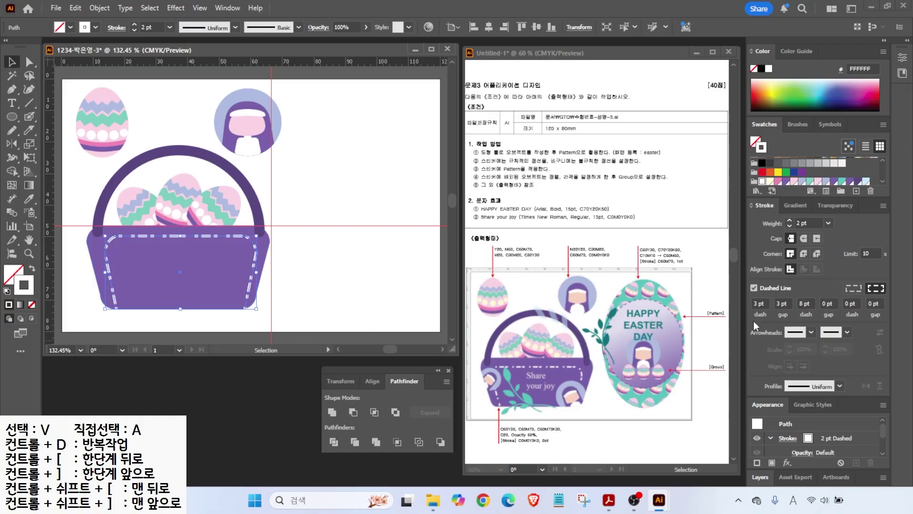
- Complete the pattern with gap 3, dash 4 and gap 8 pt, then deselect
{"action": "left_click", "coordinate": [830, 301]}
{"action": "type", "text": "3"}
{"action": "key", "text": "Return"}
{"action": "left_click", "coordinate": [847, 303]}
{"action": "type", "text": "4"}
{"action": "key", "text": "Return"}
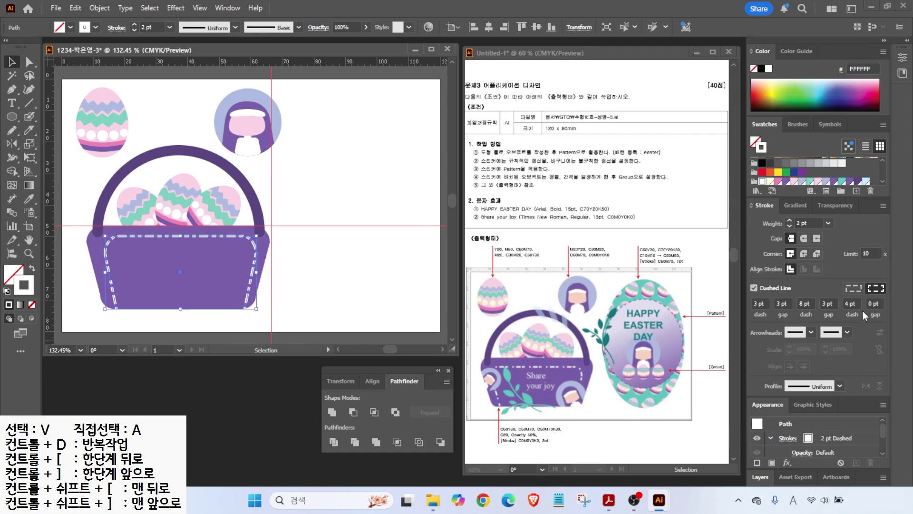
{"action": "left_click", "coordinate": [871, 303]}
{"action": "key", "text": "Return"}
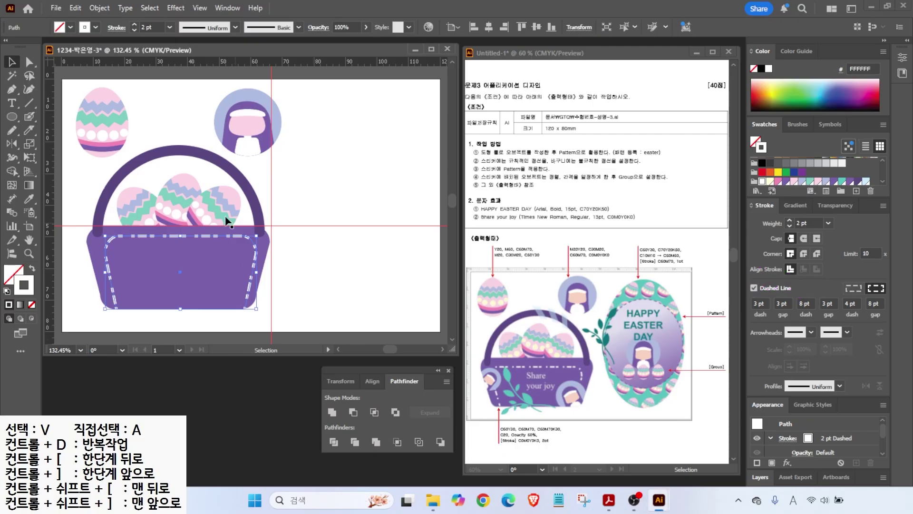
{"action": "left_click", "coordinate": [314, 299]}
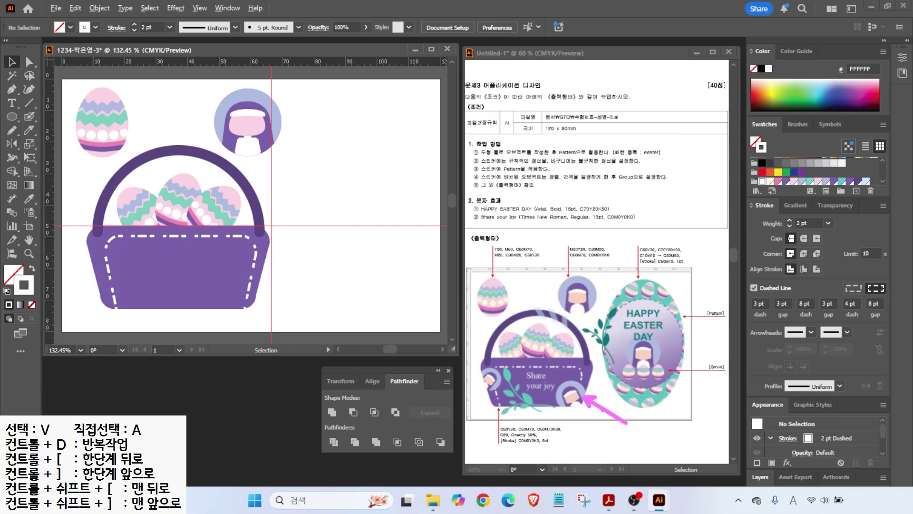
- Copy the girl circle onto the basket's right lower corner in front, rotated and shrunk
{"action": "left_click_drag", "start_coordinate": [244, 116], "coordinate": [287, 272]}
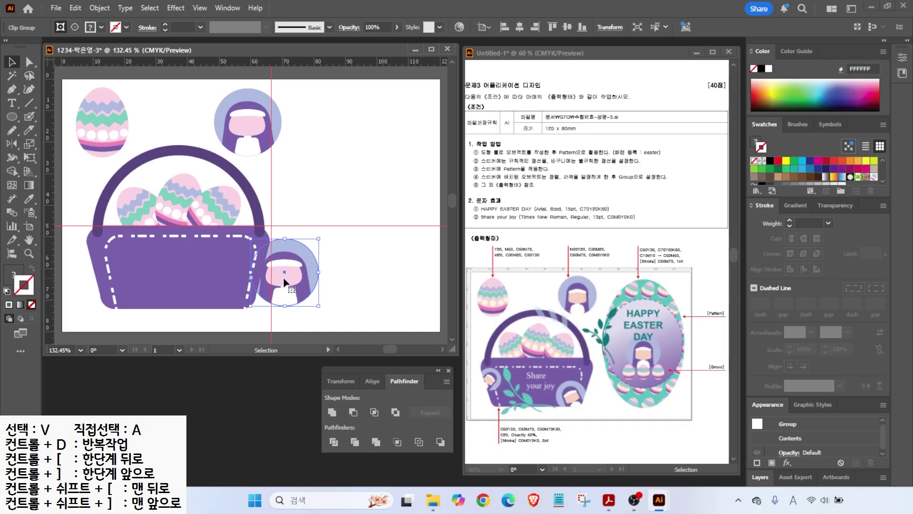
{"action": "right_click", "coordinate": [286, 283]}
{"action": "mouse_move", "coordinate": [328, 423]}
{"action": "left_click", "coordinate": [461, 428]}
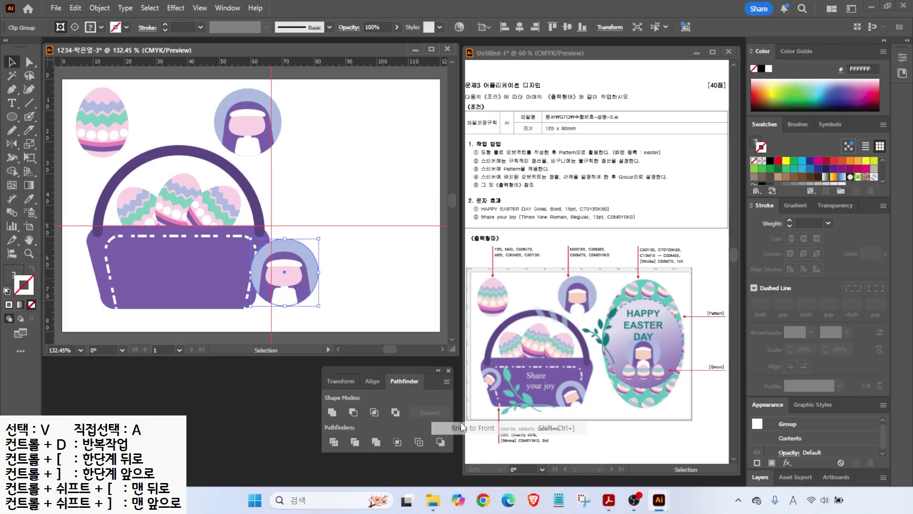
{"action": "left_click_drag", "start_coordinate": [304, 263], "coordinate": [253, 263]}
{"action": "left_click_drag", "start_coordinate": [259, 290], "coordinate": [247, 278]}
- Duplicate the sticker onto the basket's left lower corner, adjust it, and select the basket body
{"action": "left_click_drag", "start_coordinate": [248, 278], "coordinate": [102, 257]}
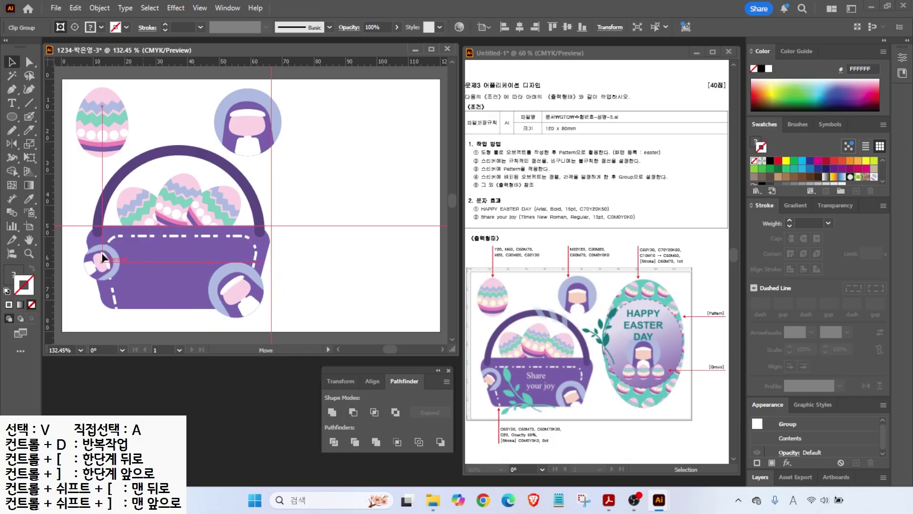
{"action": "left_click_drag", "start_coordinate": [274, 252], "coordinate": [306, 265]}
{"action": "left_click_drag", "start_coordinate": [263, 302], "coordinate": [252, 315]}
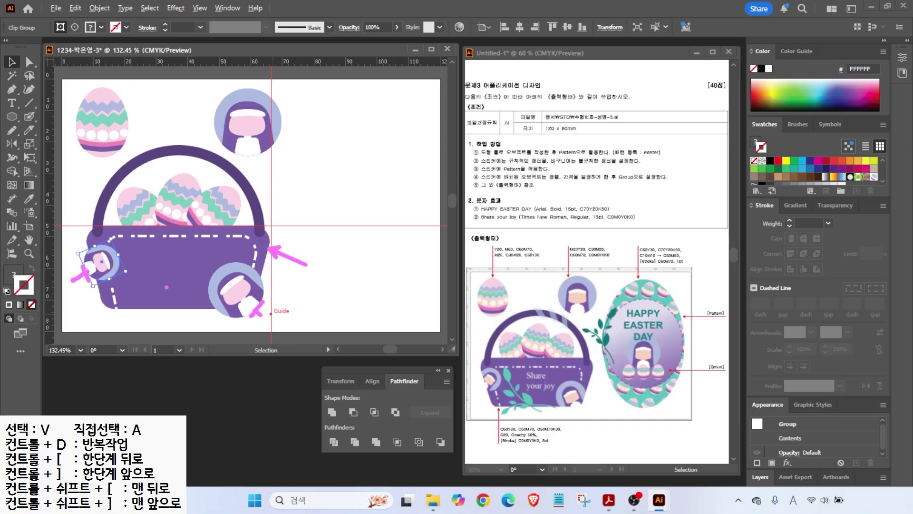
{"action": "key", "text": "Escape"}
{"action": "left_click", "coordinate": [265, 249]}
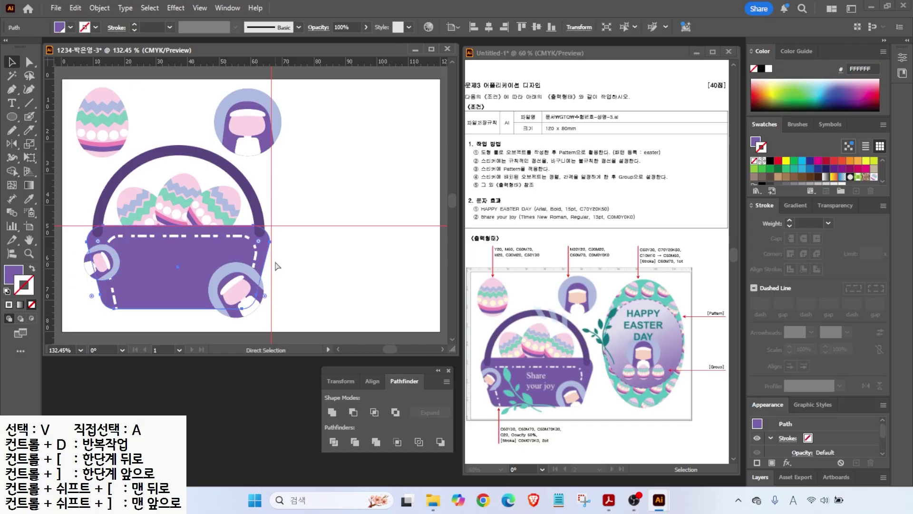
- Make a solid black, stroke-free copy of the basket body aligned exactly over the basket
{"action": "left_click_drag", "start_coordinate": [219, 308], "coordinate": [322, 259]}
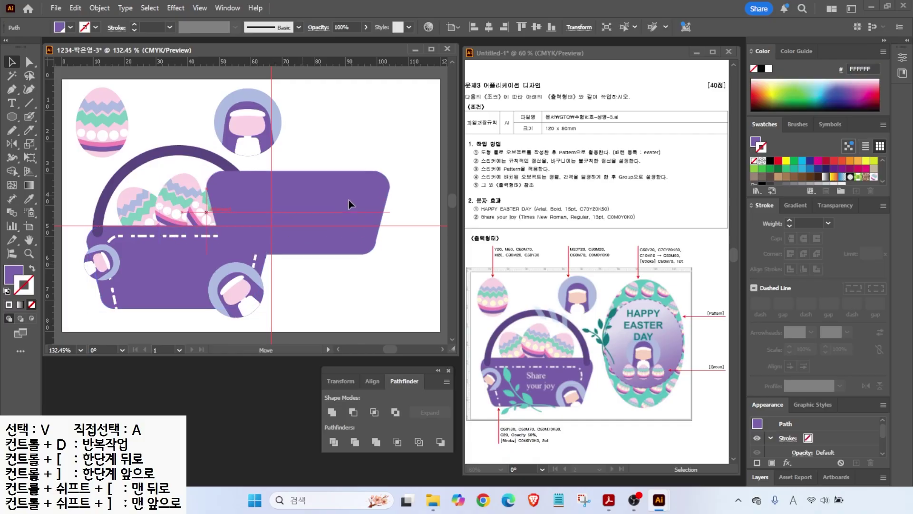
{"action": "left_click", "coordinate": [771, 161]}
{"action": "left_click", "coordinate": [32, 268]}
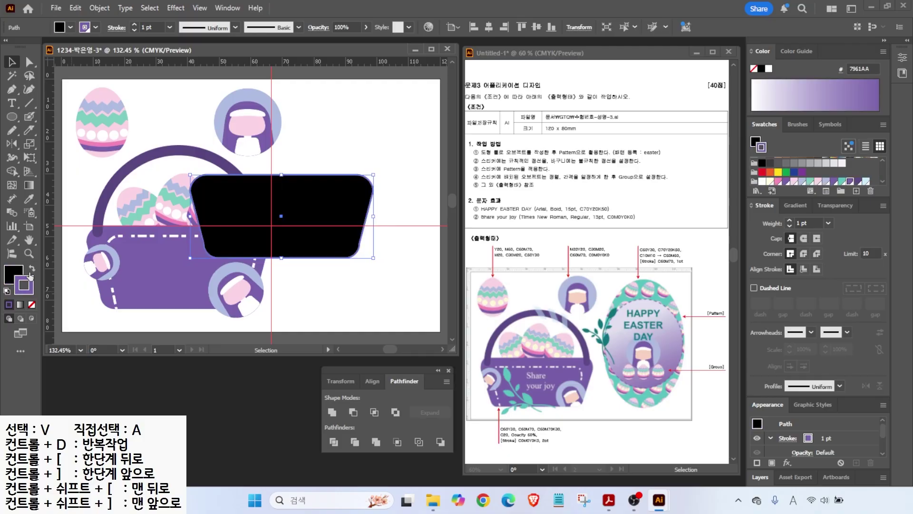
{"action": "left_click", "coordinate": [31, 305]}
{"action": "left_click_drag", "start_coordinate": [326, 204], "coordinate": [233, 247]}
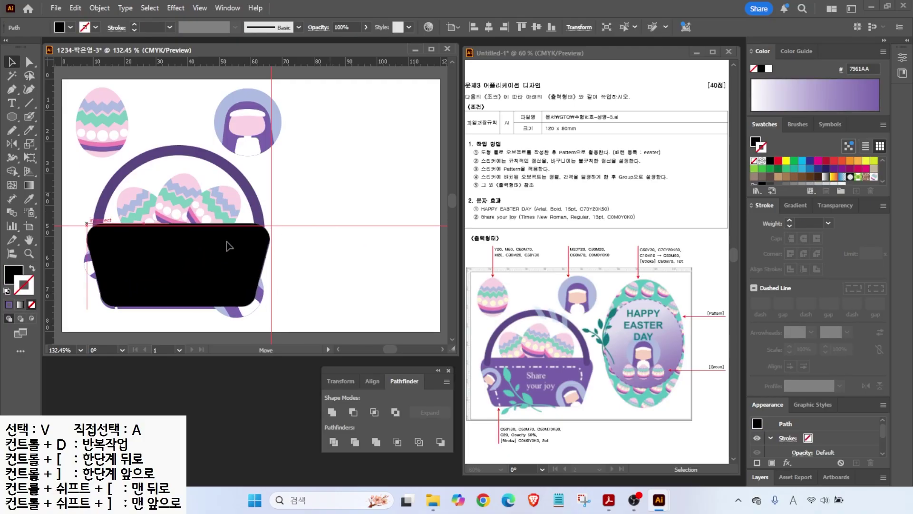
{"action": "left_click", "coordinate": [64, 283]}
- Clip the corner stickers to the black basket shape with Make Clipping Mask
{"action": "left_click_drag", "start_coordinate": [84, 315], "coordinate": [261, 287]}
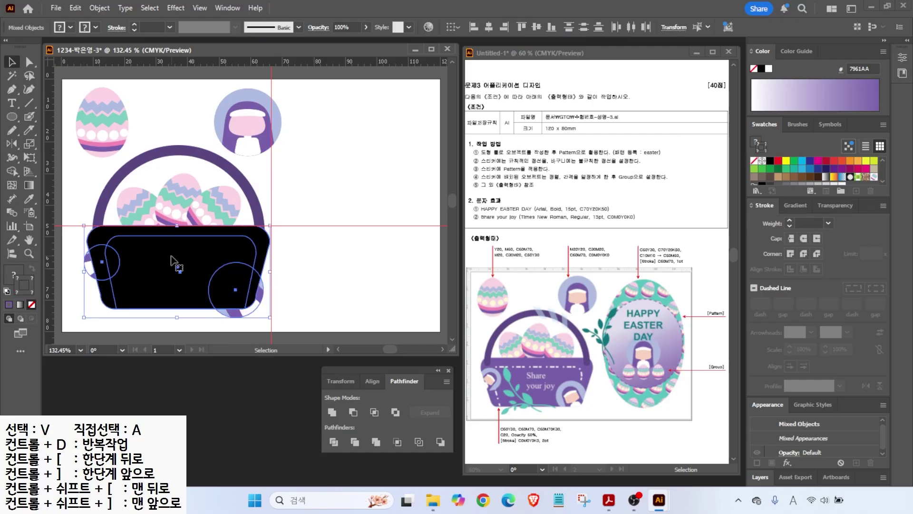
{"action": "right_click", "coordinate": [151, 265]}
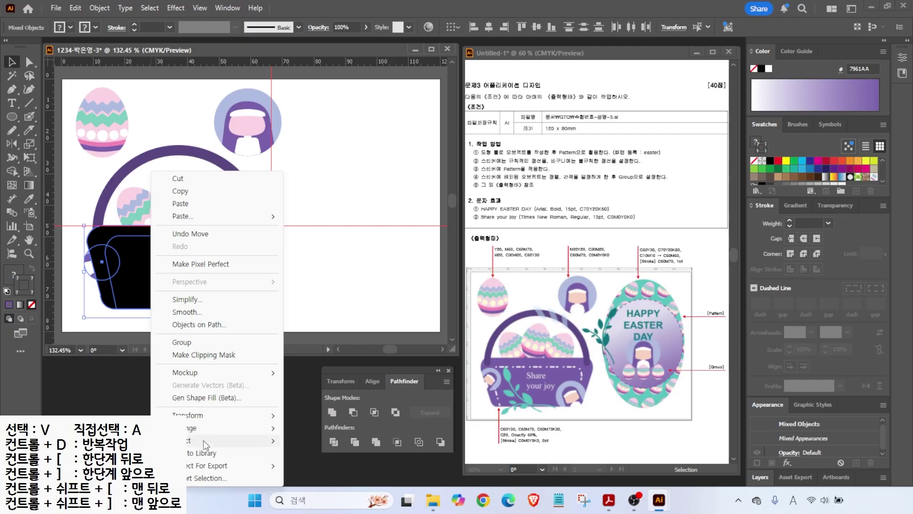
{"action": "left_click", "coordinate": [201, 355]}
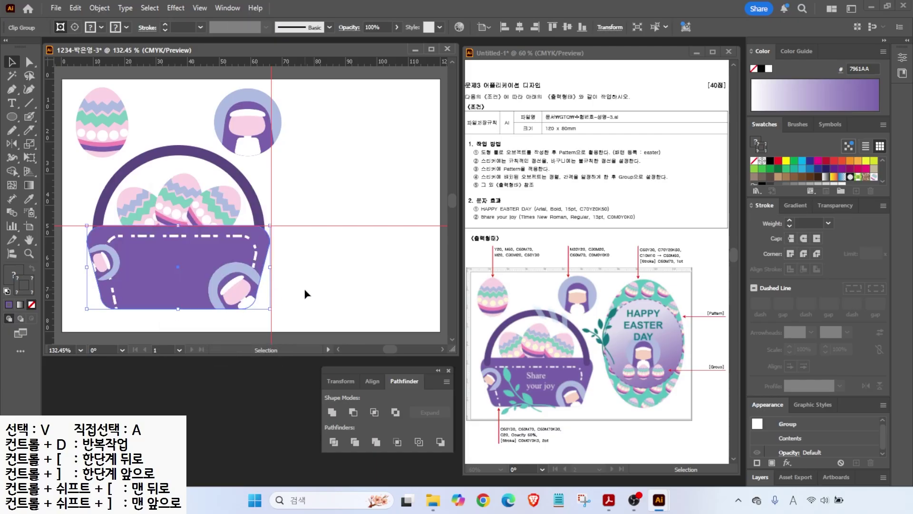
{"action": "left_click", "coordinate": [302, 240]}
{"action": "key", "text": "a"}
{"action": "left_click", "coordinate": [255, 191]}
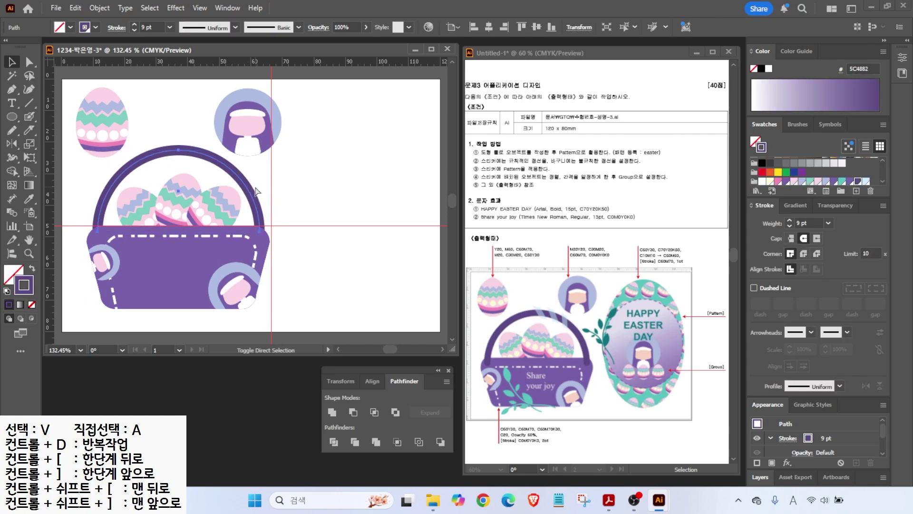
{"action": "key", "text": "ctrl+shift+a"}
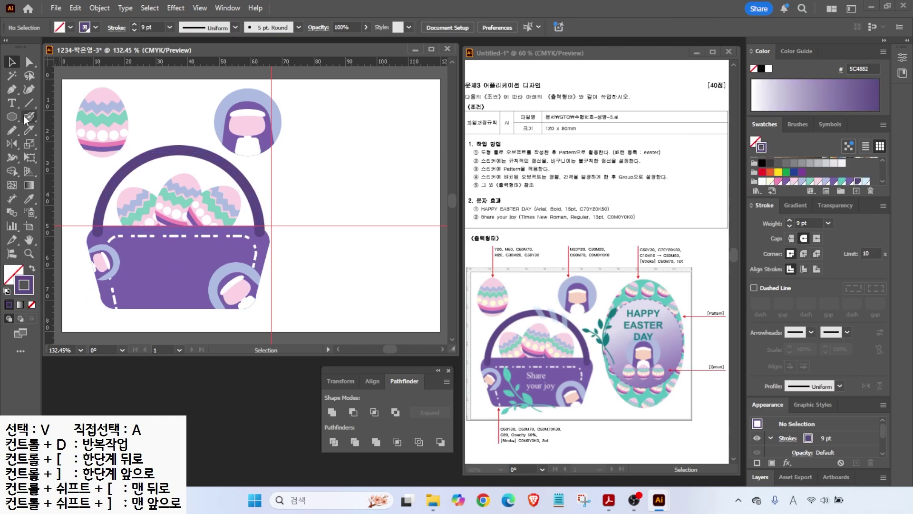
{"action": "left_click", "coordinate": [13, 103]}
- Type the two-line text 'Share' / 'your joy' and move it onto the basket
{"action": "left_click", "coordinate": [295, 249]}
{"action": "key", "text": "BackSpace"}
{"action": "type", "text": "Share"}
{"action": "key", "text": "Return"}
{"action": "type", "text": "your joy"}
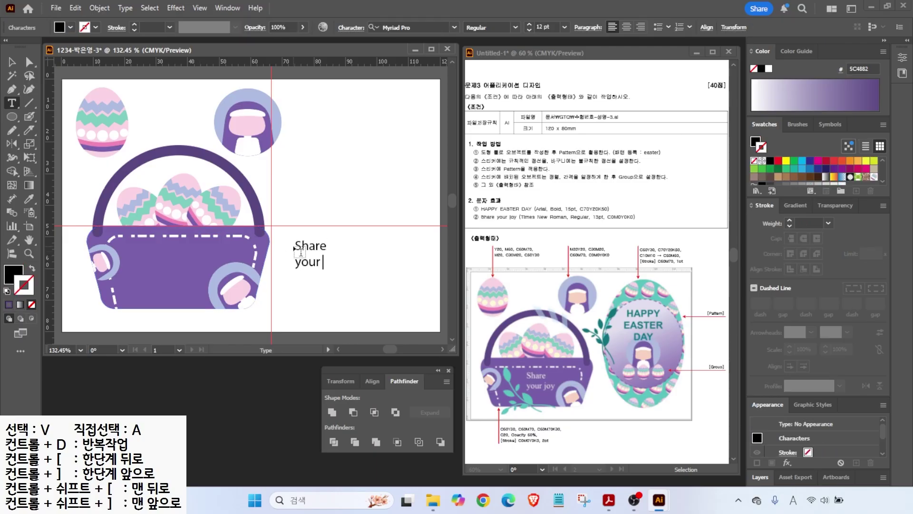
{"action": "left_click", "coordinate": [12, 62]}
{"action": "left_click_drag", "start_coordinate": [323, 258], "coordinate": [187, 265]}
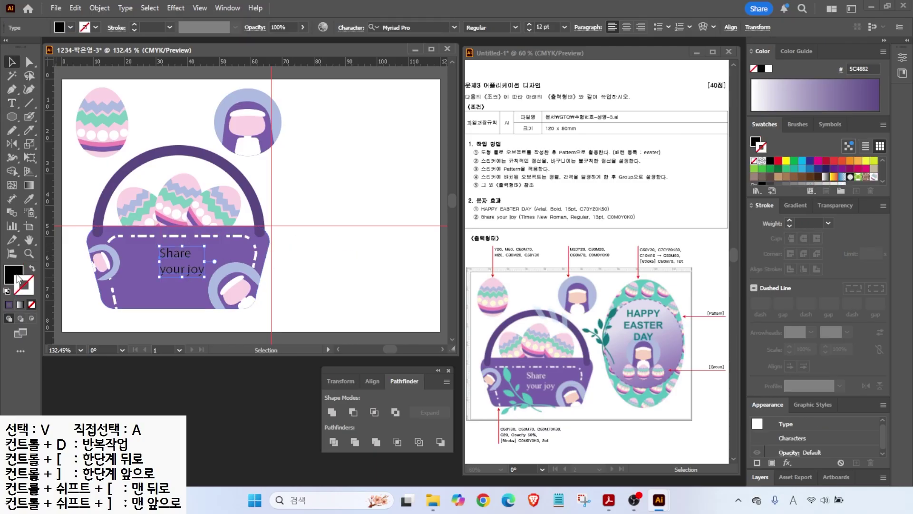
- Make the text white, Times New Roman, at 13 pt
{"action": "left_click", "coordinate": [768, 69]}
{"action": "key", "text": "alt+2"}
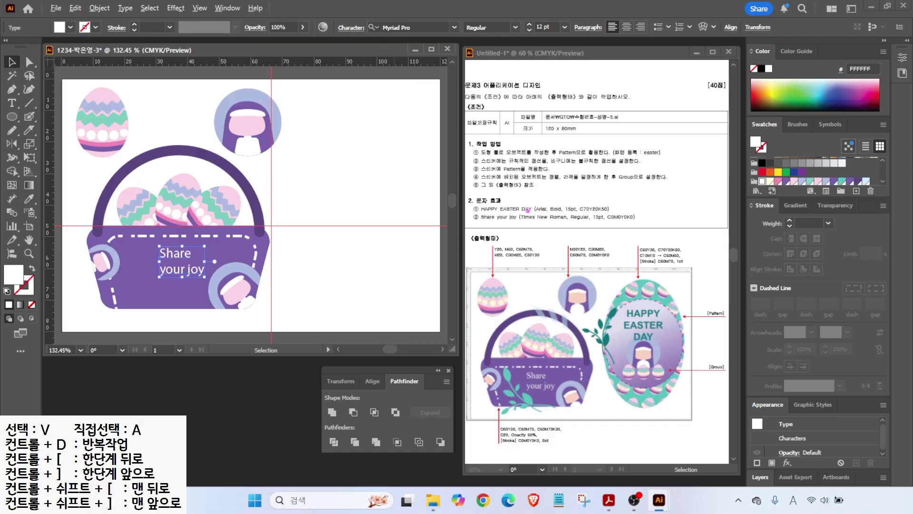
{"action": "mouse_move", "coordinate": [535, 219]}
{"action": "left_mouse_down"}
{"action": "mouse_move", "coordinate": [560, 258]}
{"action": "mouse_move", "coordinate": [541, 224]}
{"action": "mouse_move", "coordinate": [621, 232]}
{"action": "left_mouse_up"}
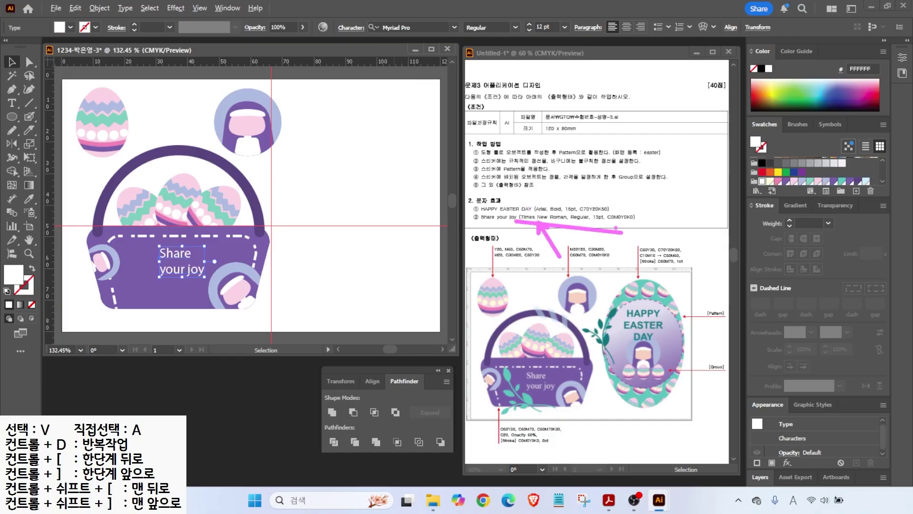
{"action": "left_click", "coordinate": [454, 27]}
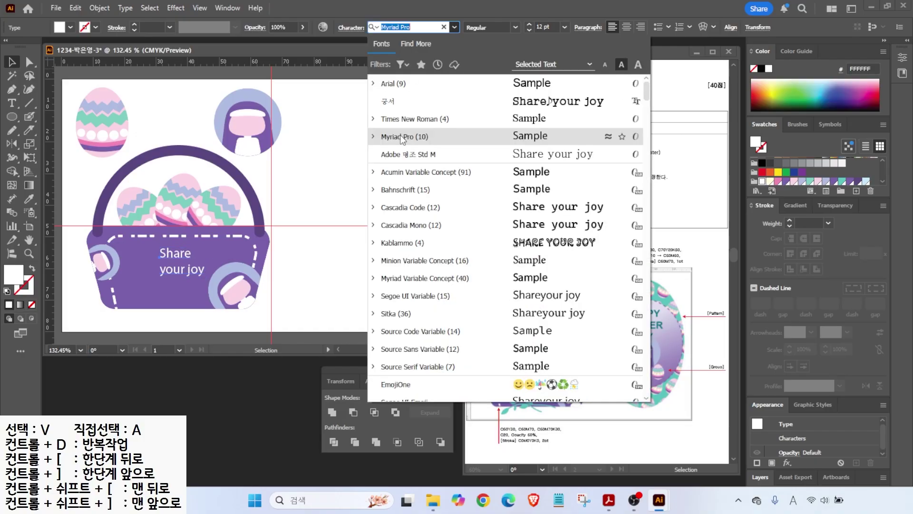
{"action": "left_click", "coordinate": [397, 121]}
{"action": "key", "text": "ctrl+shift+period"}
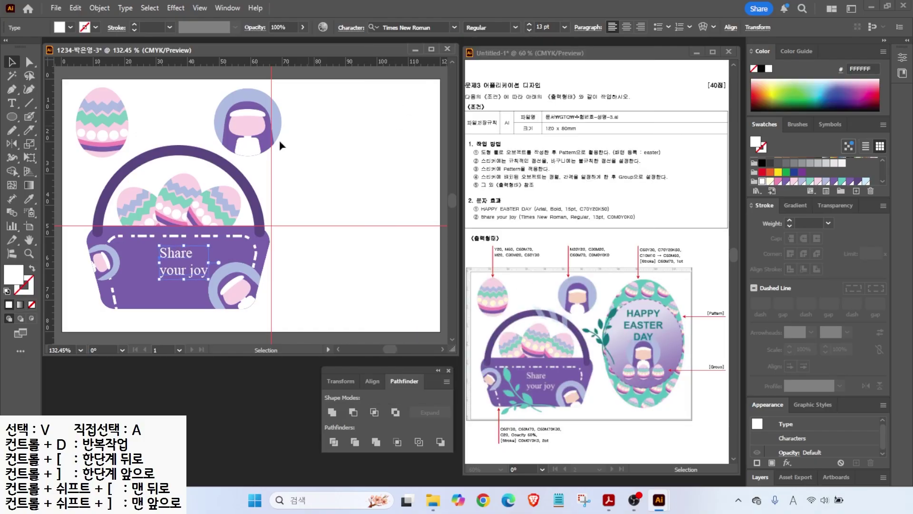
{"action": "left_click", "coordinate": [251, 332]}
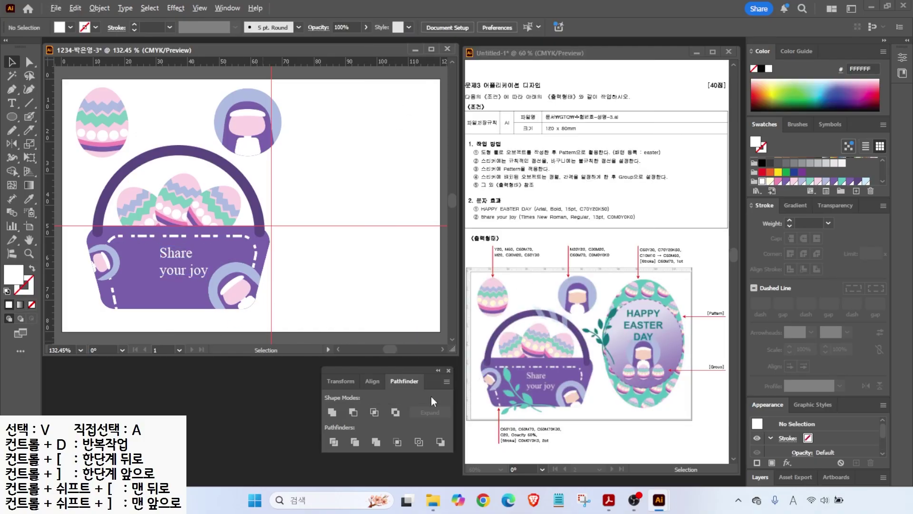
- Draw a small ellipse left of 'Share', sharpen its top and bottom into a leaf, fill teal
{"action": "left_click_drag", "start_coordinate": [22, 119], "coordinate": [51, 145]}
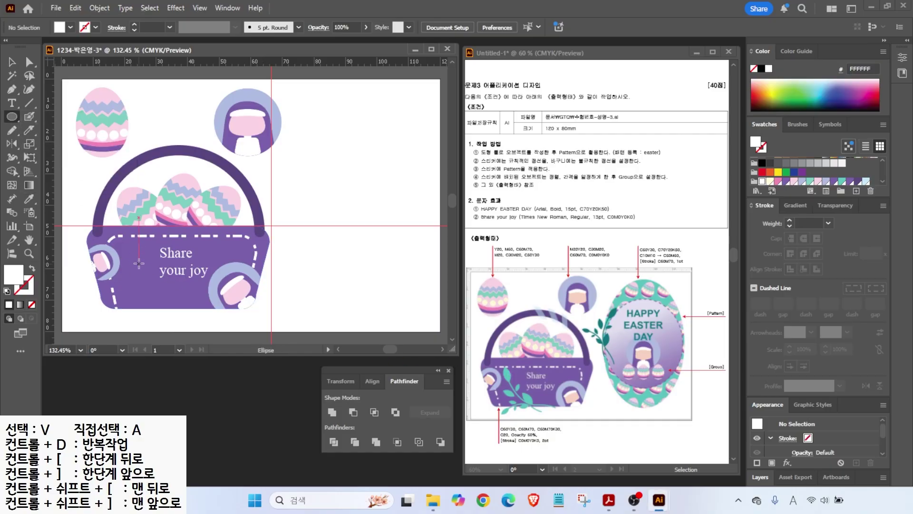
{"action": "left_click_drag", "start_coordinate": [128, 243], "coordinate": [139, 263]}
{"action": "left_click", "coordinate": [12, 89]}
{"action": "left_click_drag", "start_coordinate": [13, 91], "coordinate": [47, 125]}
{"action": "left_click", "coordinate": [134, 242]}
{"action": "left_click", "coordinate": [133, 263]}
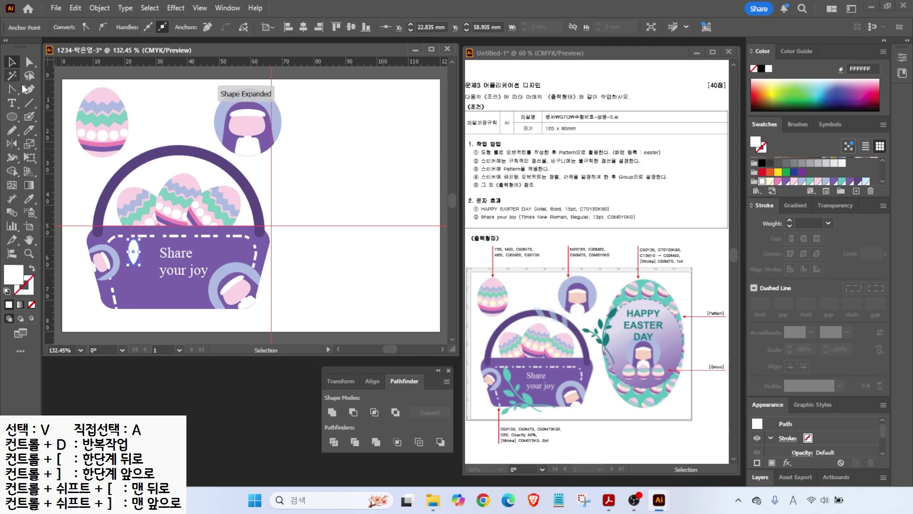
{"action": "key", "text": "ctrl+equal"}
{"action": "key", "text": "ctrl+equal"}
{"action": "key", "text": "ctrl+equal"}
{"action": "left_click_drag", "start_coordinate": [184, 185], "coordinate": [184, 163]}
{"action": "left_click", "coordinate": [12, 90]}
{"action": "left_click", "coordinate": [141, 157]}
{"action": "left_click", "coordinate": [842, 182]}
- Duplicate the leaf into resized, tilted copies beside the text
{"action": "key", "text": "v"}
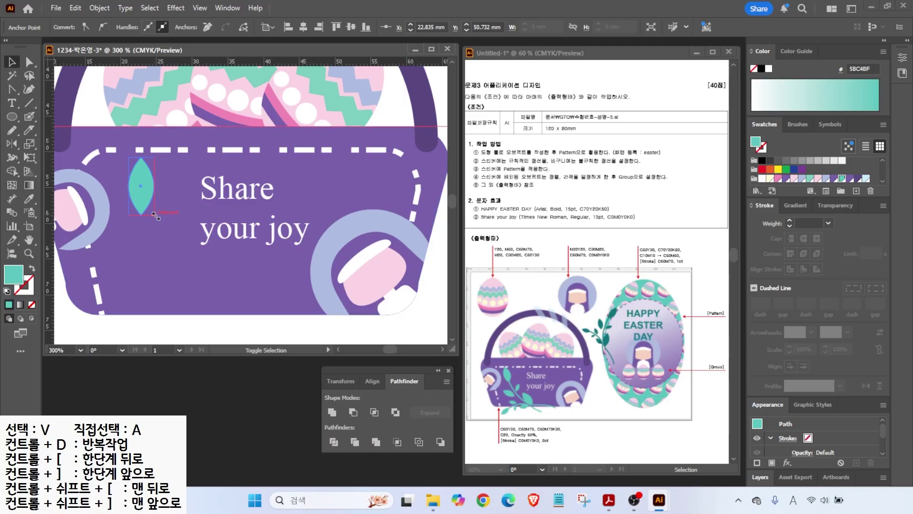
{"action": "left_click_drag", "start_coordinate": [146, 176], "coordinate": [202, 224]}
{"action": "left_click_drag", "start_coordinate": [215, 189], "coordinate": [202, 213]}
{"action": "left_click_drag", "start_coordinate": [191, 217], "coordinate": [172, 255]}
{"action": "left_click_drag", "start_coordinate": [165, 233], "coordinate": [228, 224]}
{"action": "left_click", "coordinate": [181, 233]}
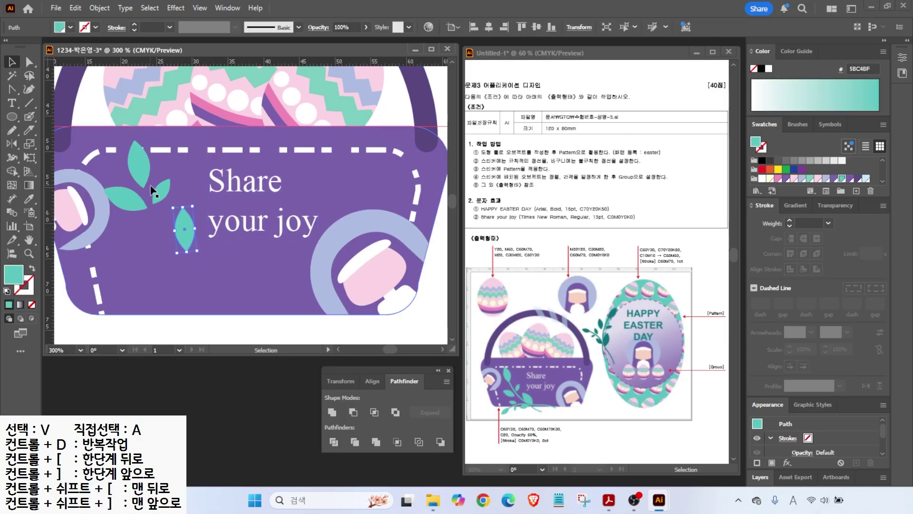
- Draw a teal freehand stem curving down from the leaves and add another leaf along it
{"action": "left_click", "coordinate": [12, 130]}
{"action": "mouse_move", "coordinate": [143, 185]}
{"action": "left_mouse_down"}
{"action": "mouse_move", "coordinate": [158, 215]}
{"action": "mouse_move", "coordinate": [262, 282]}
{"action": "mouse_move", "coordinate": [299, 323]}
{"action": "left_mouse_up"}
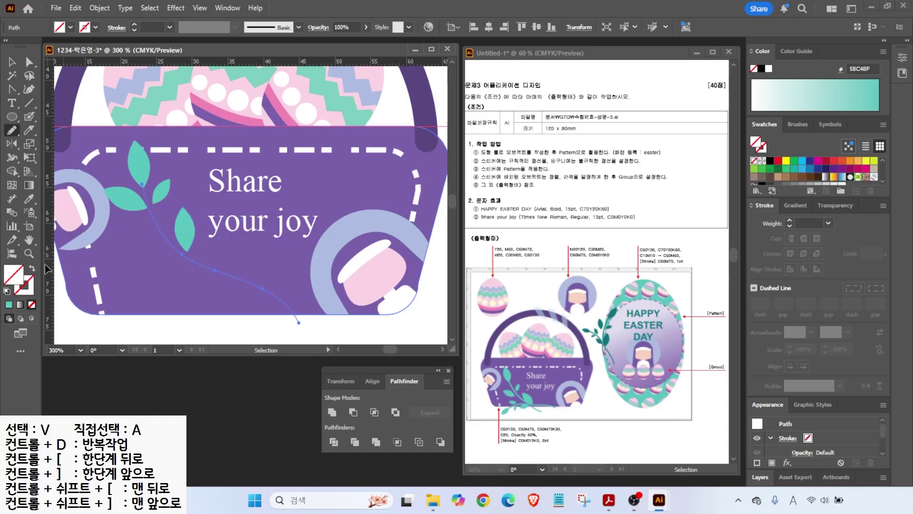
{"action": "left_click", "coordinate": [843, 179]}
{"action": "key", "text": "v"}
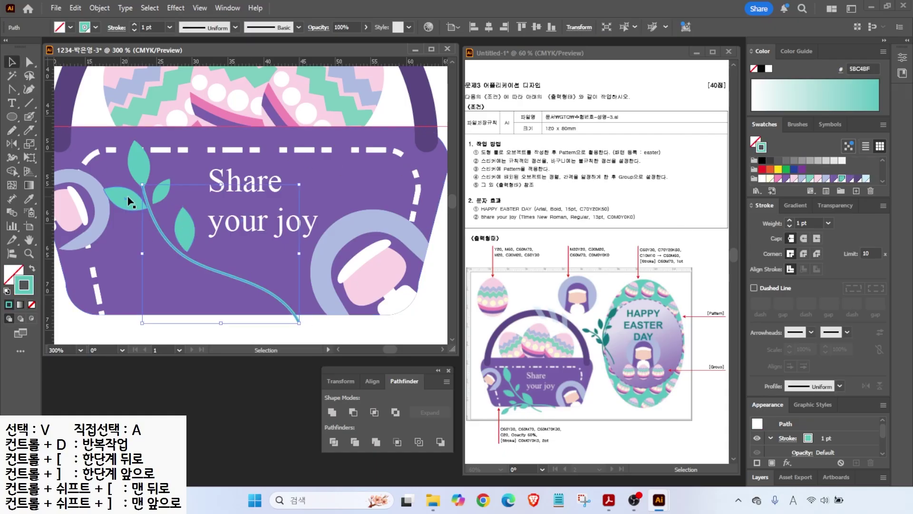
{"action": "mouse_move", "coordinate": [139, 227]}
{"action": "left_mouse_down"}
{"action": "mouse_move", "coordinate": [224, 254]}
{"action": "mouse_move", "coordinate": [213, 251]}
{"action": "left_mouse_up"}
- Group the leaves and stem into one vine and move it down-right
{"action": "left_click", "coordinate": [165, 210], "text": "shift"}
{"action": "left_click", "coordinate": [137, 167], "text": "shift"}
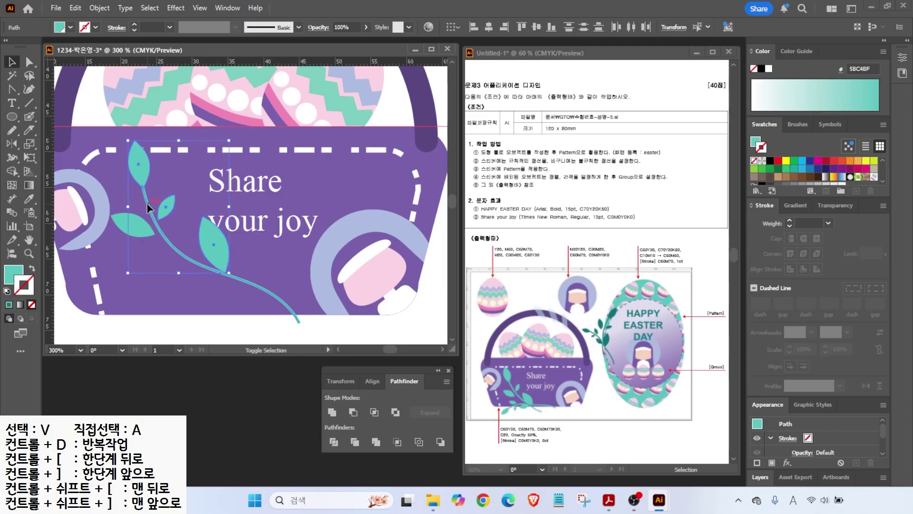
{"action": "left_click", "coordinate": [146, 198], "text": "shift"}
{"action": "left_click", "coordinate": [126, 224], "text": "shift"}
{"action": "left_click_drag", "start_coordinate": [119, 230], "coordinate": [121, 242]}
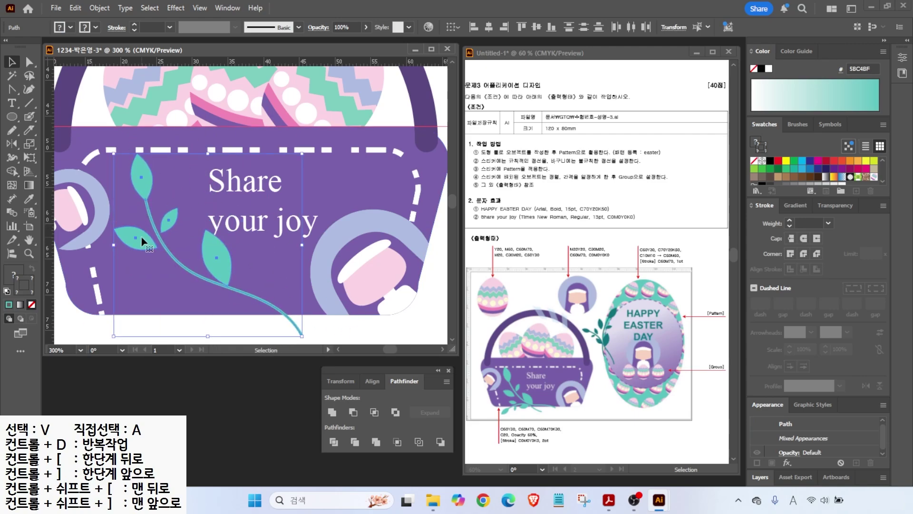
{"action": "right_click", "coordinate": [142, 243]}
{"action": "left_click", "coordinate": [177, 227]}
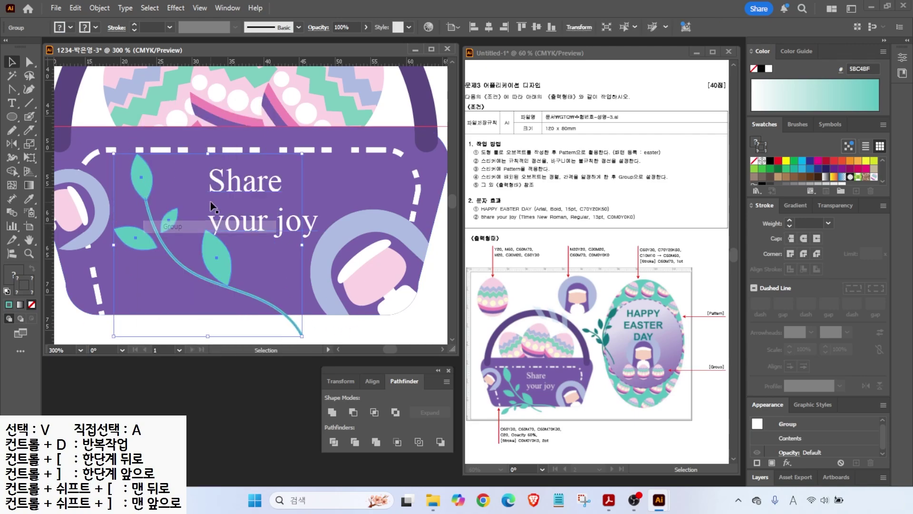
{"action": "left_click_drag", "start_coordinate": [163, 226], "coordinate": [160, 248]}
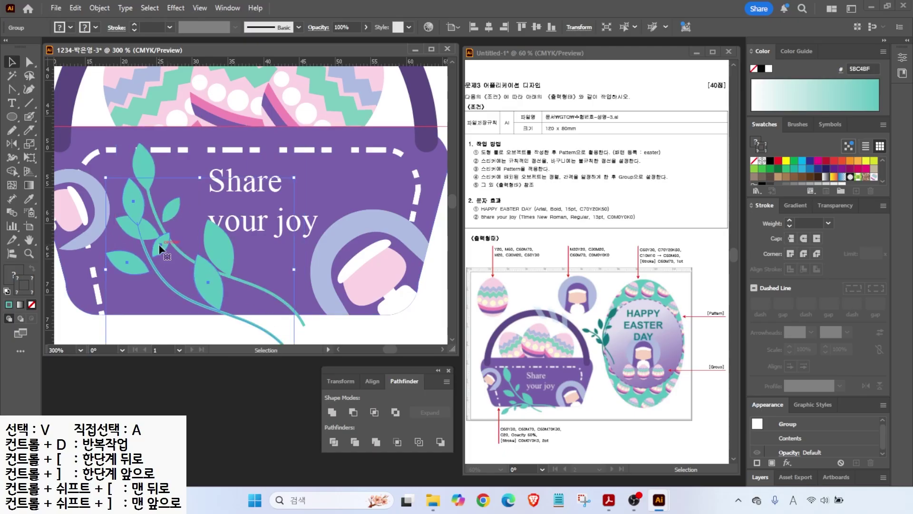
{"action": "left_click_drag", "start_coordinate": [159, 244], "coordinate": [191, 286]}
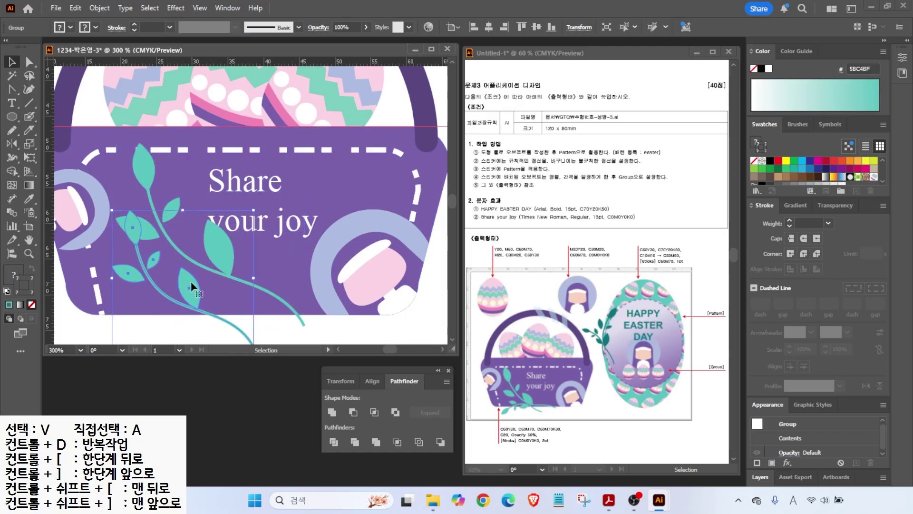
- Mirror the vine vertically, rotate it flatter, and lower it to the basket's bottom edge
{"action": "key", "text": "o"}
{"action": "key", "text": "Return"}
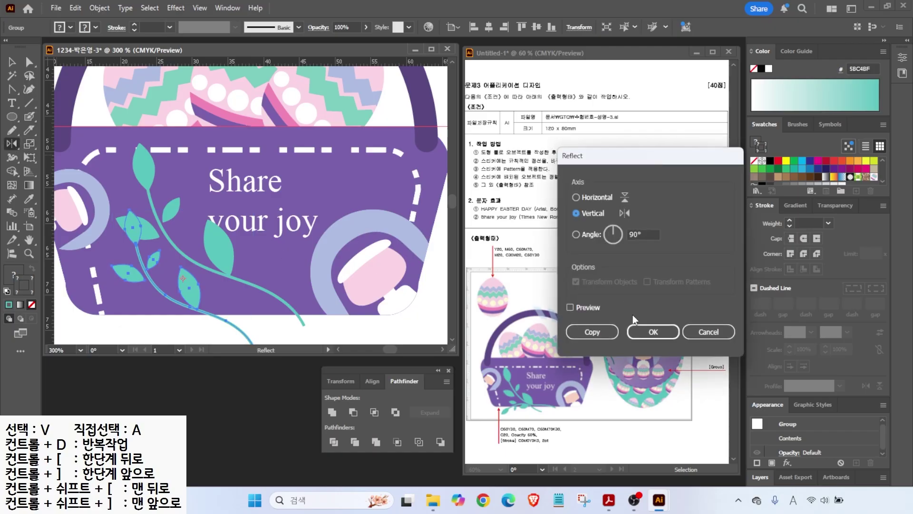
{"action": "left_click", "coordinate": [654, 331]}
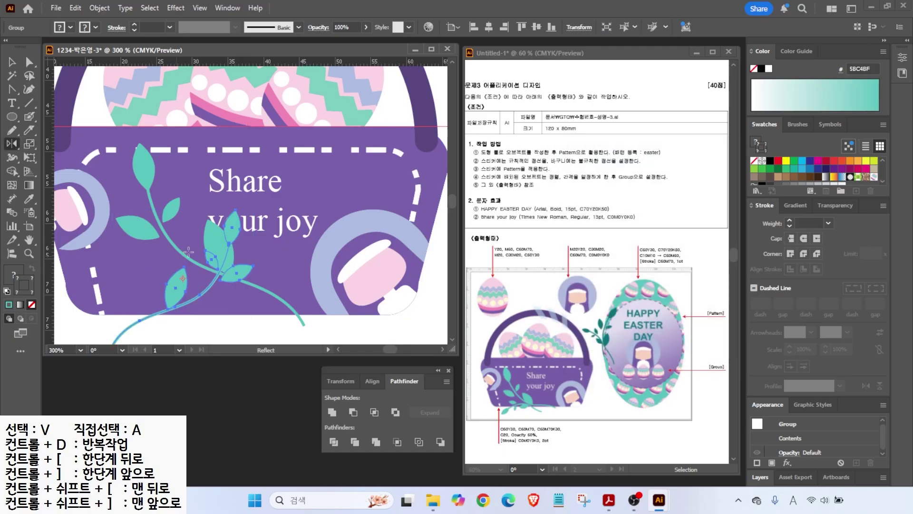
{"action": "key", "text": "v"}
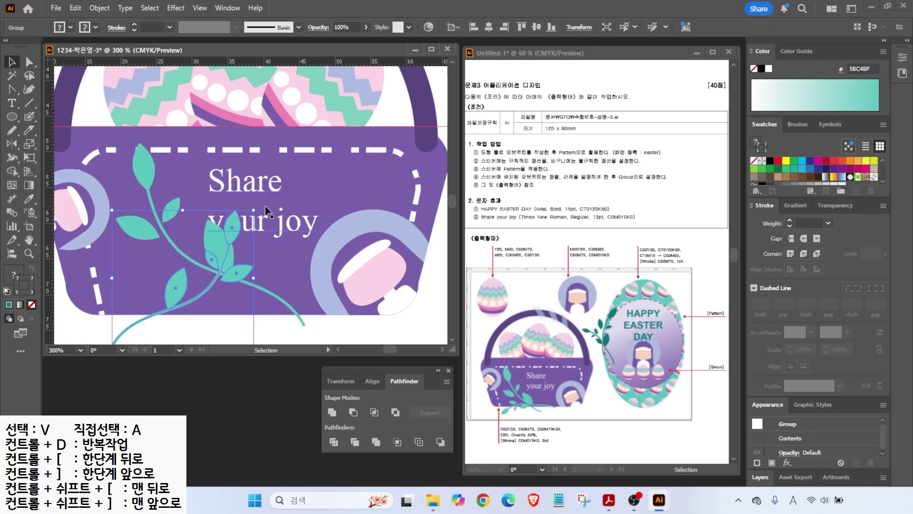
{"action": "left_click_drag", "start_coordinate": [259, 208], "coordinate": [197, 304]}
{"action": "left_click_drag", "start_coordinate": [215, 267], "coordinate": [217, 310]}
- Unlock the ruler guides and fit the whole artboard in the window
{"action": "scroll", "coordinate": [248, 292], "scroll_direction": "down", "scroll_amount": 1}
{"action": "scroll", "coordinate": [216, 310], "scroll_direction": "down", "scroll_amount": 2}
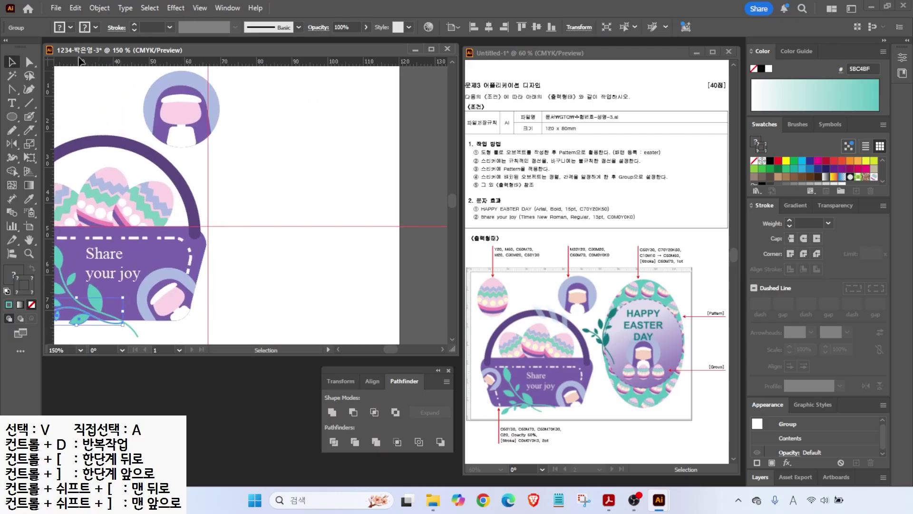
{"action": "left_click", "coordinate": [200, 8]}
{"action": "left_click", "coordinate": [409, 474]}
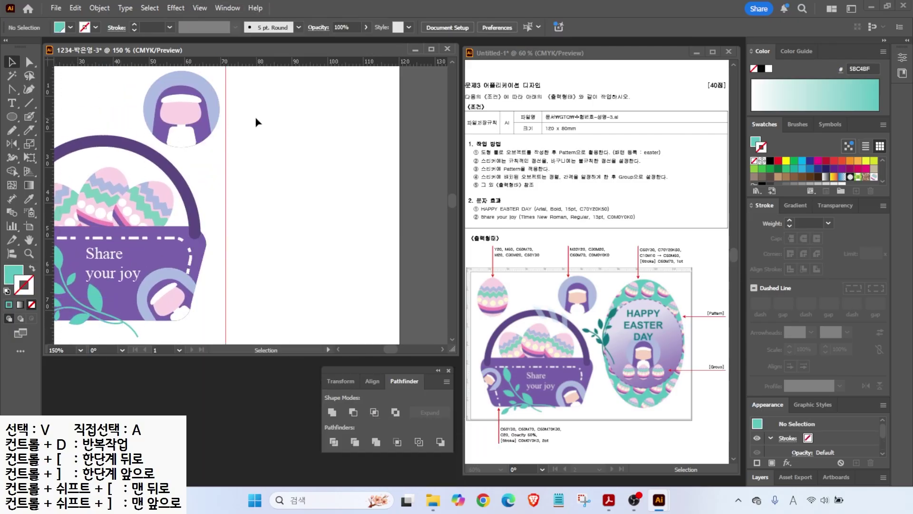
{"action": "double_click", "coordinate": [29, 240]}
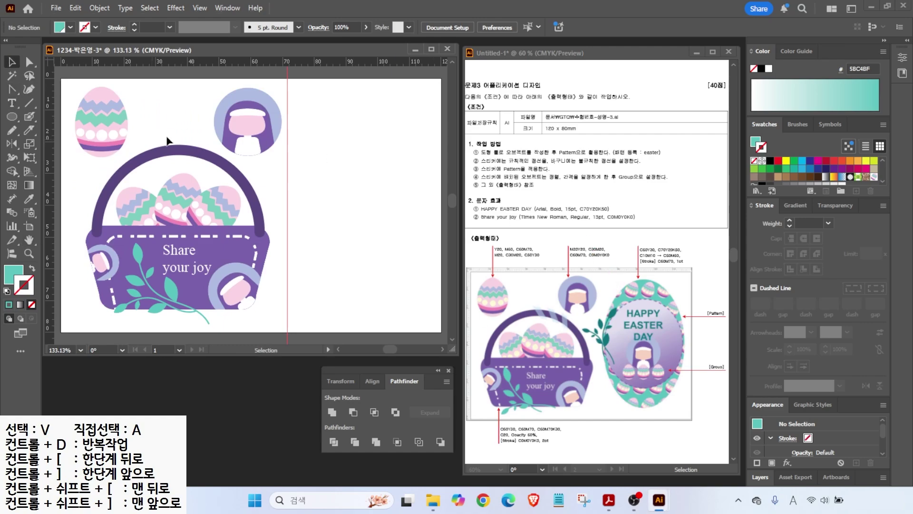
- Draw a tall teal oval right of the basket reaching down to its base, then reposition it
{"action": "left_click", "coordinate": [12, 117]}
{"action": "left_click_drag", "start_coordinate": [287, 92], "coordinate": [433, 306]}
{"action": "left_click_drag", "start_coordinate": [360, 306], "coordinate": [360, 309]}
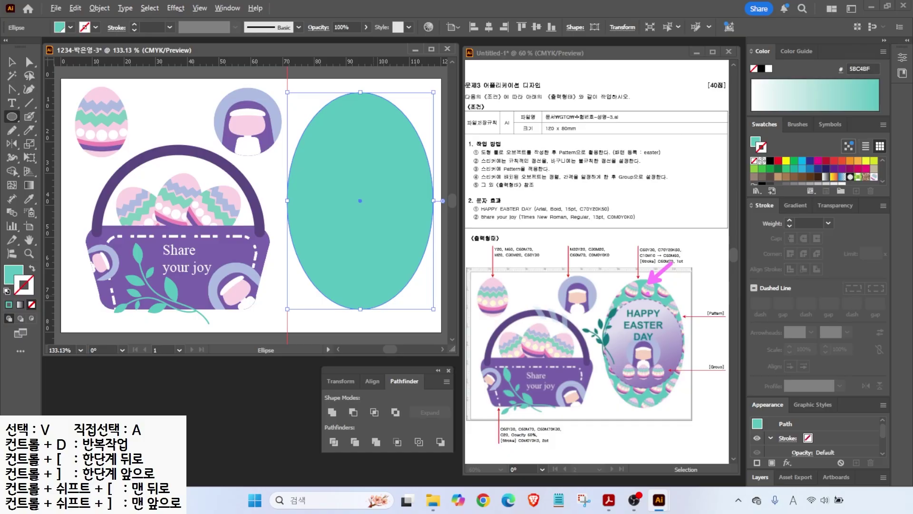
{"action": "key", "text": "v"}
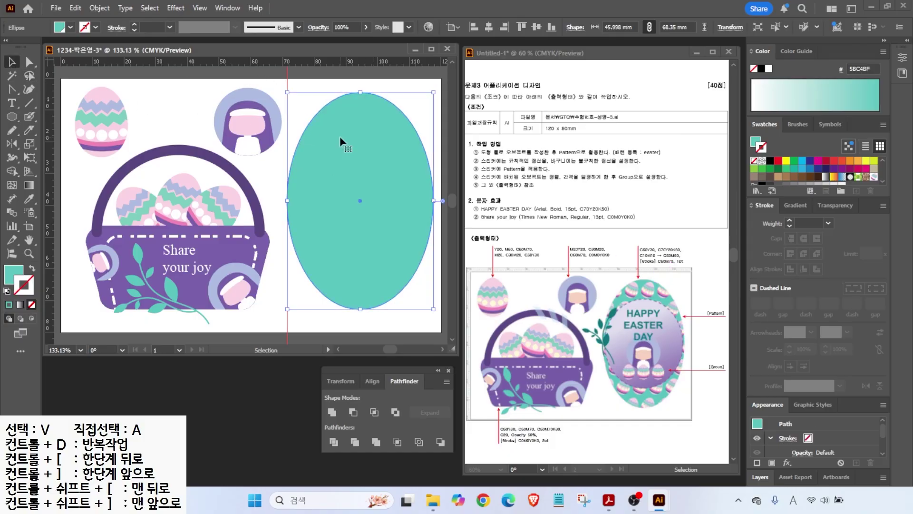
{"action": "key", "text": "a"}
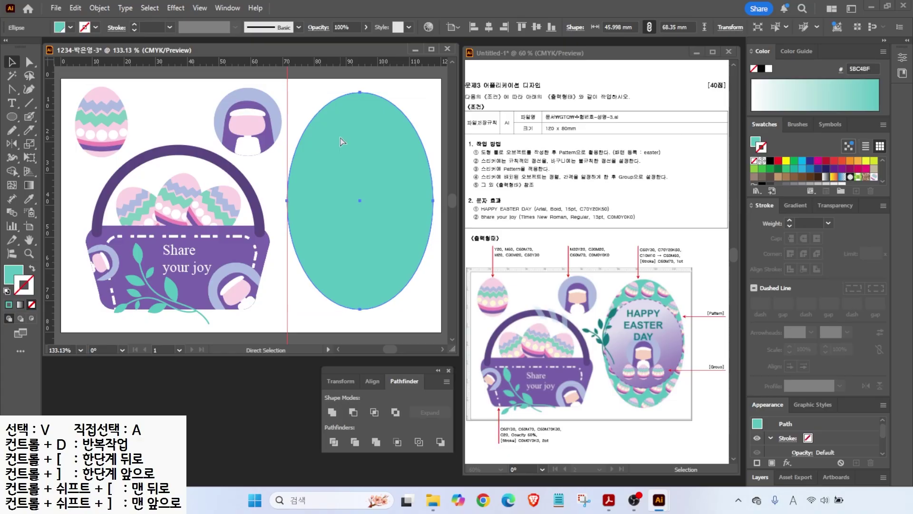
{"action": "key", "text": "v"}
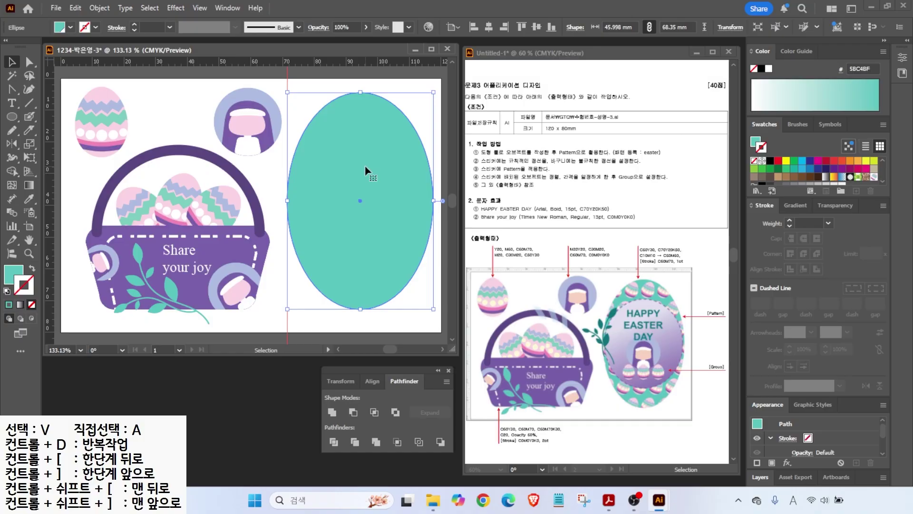
{"action": "key", "text": "a"}
{"action": "key", "text": "v"}
{"action": "mouse_move", "coordinate": [326, 169]}
{"action": "left_mouse_down"}
{"action": "mouse_move", "coordinate": [312, 181]}
{"action": "mouse_move", "coordinate": [334, 182]}
{"action": "left_mouse_up"}
- Fill the teal oval with the Easter-egg pattern swatch
{"action": "left_click", "coordinate": [12, 275]}
{"action": "scroll", "coordinate": [859, 179], "scroll_direction": "up", "scroll_amount": 5}
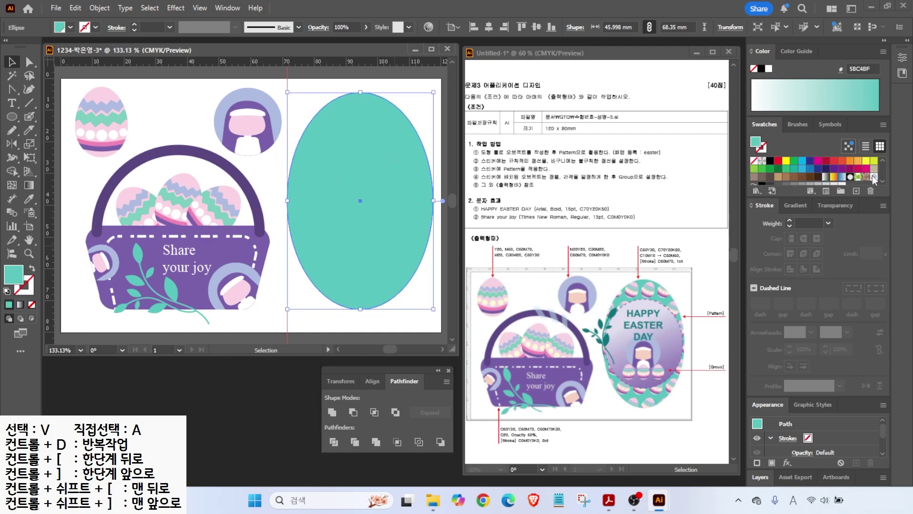
{"action": "left_click", "coordinate": [874, 178]}
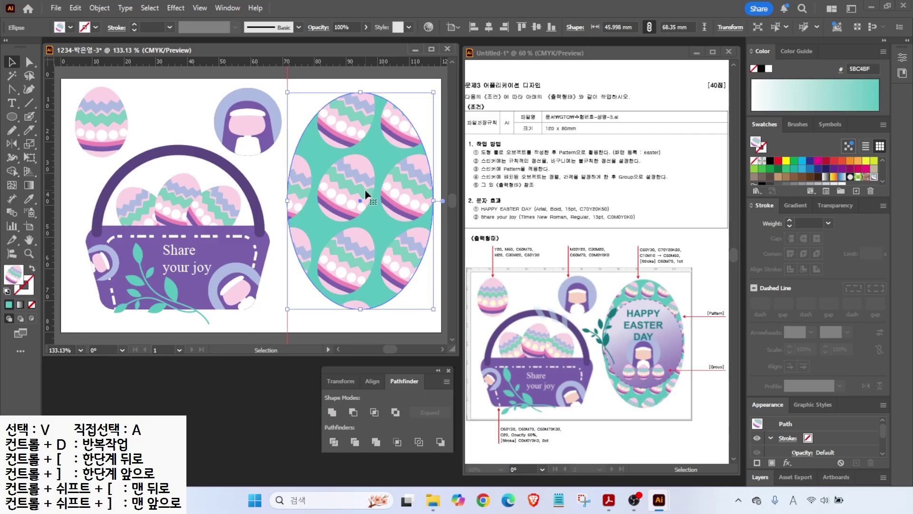
- Scale only the pattern to 40% uniform, leaving the oval's size unchanged
{"action": "double_click", "coordinate": [29, 144]}
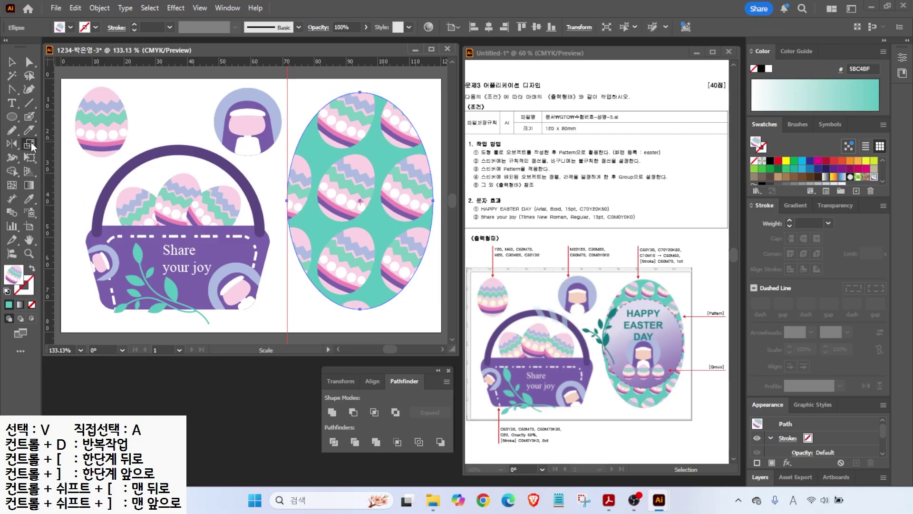
{"action": "left_click_drag", "start_coordinate": [419, 115], "coordinate": [508, 93]}
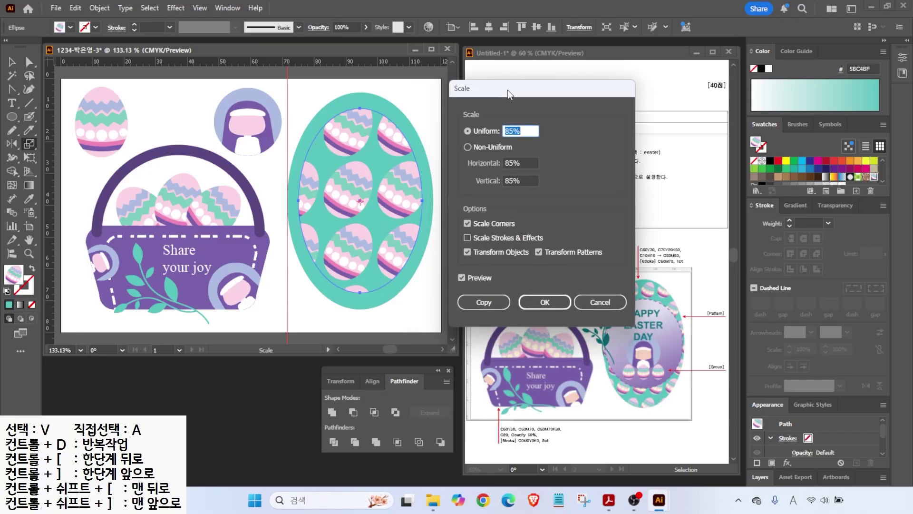
{"action": "left_click", "coordinate": [469, 252]}
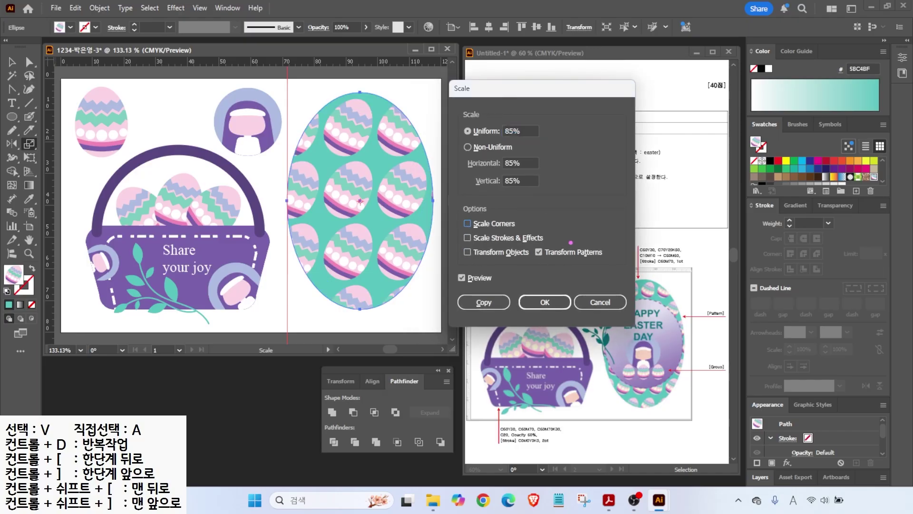
{"action": "mouse_move", "coordinate": [568, 268]}
{"action": "left_mouse_down"}
{"action": "mouse_move", "coordinate": [570, 236]}
{"action": "mouse_move", "coordinate": [576, 263]}
{"action": "left_mouse_up"}
{"action": "key", "text": "Escape"}
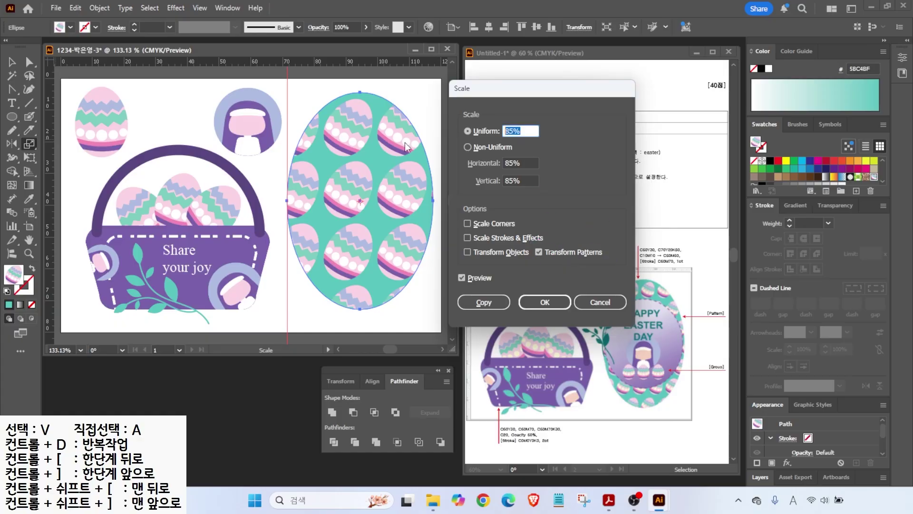
{"action": "type", "text": "50"}
{"action": "key", "text": "Tab"}
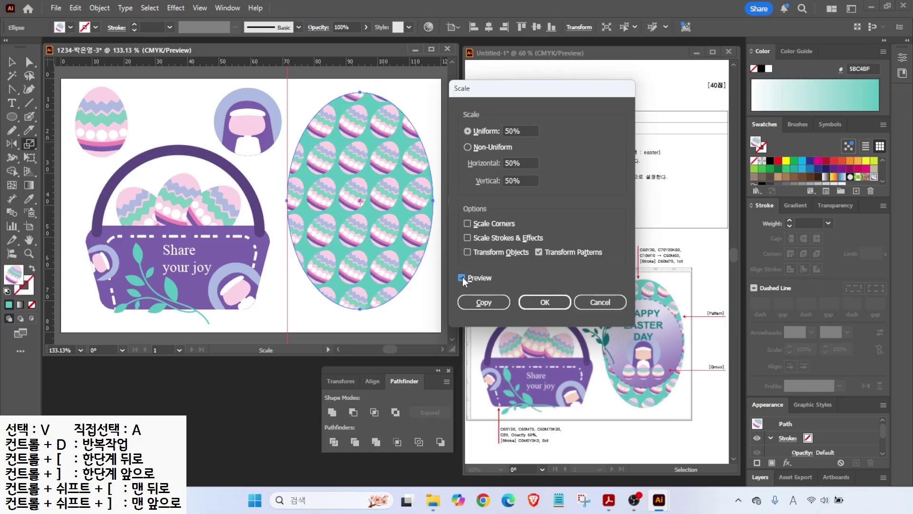
{"action": "double_click", "coordinate": [523, 131]}
{"action": "type", "text": "40"}
{"action": "key", "text": "Tab"}
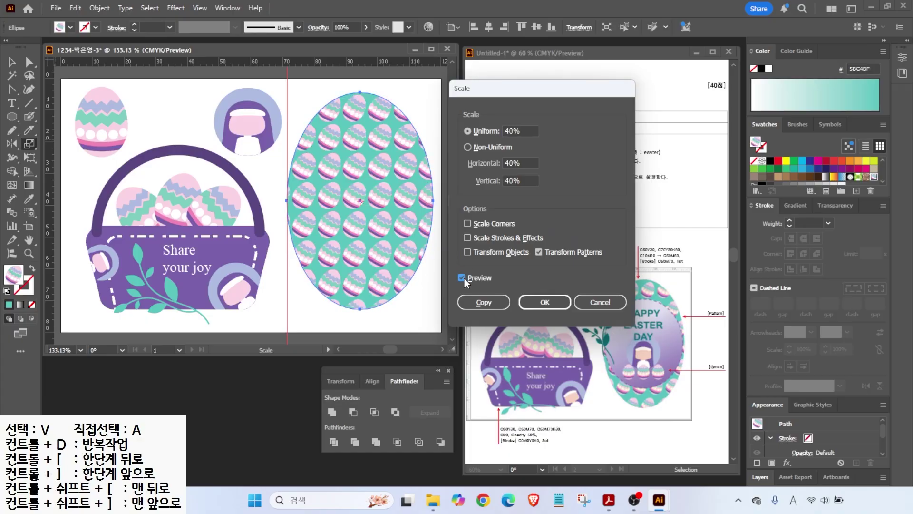
{"action": "left_click", "coordinate": [544, 303]}
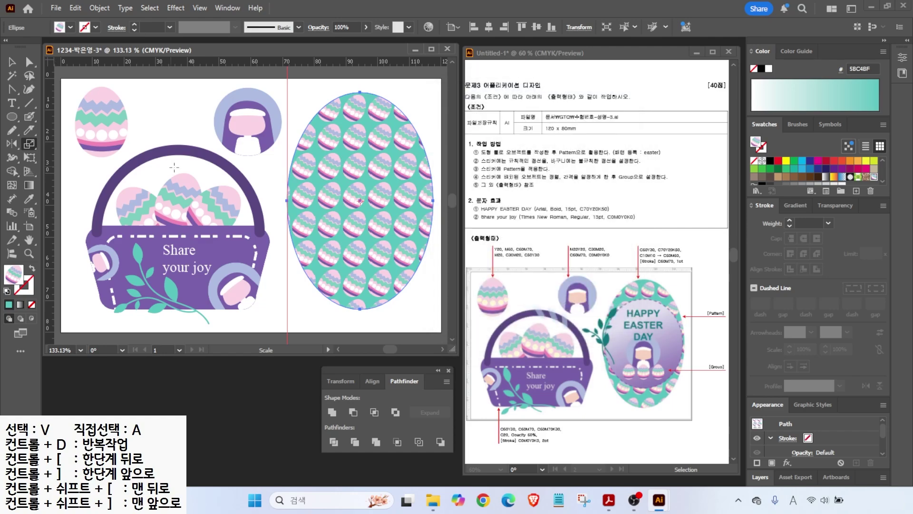
{"action": "left_click", "coordinate": [12, 116]}
- Draw a purple-filled oval inside the patterned oval and enlarge it to fit
{"action": "mouse_move", "coordinate": [300, 141]}
{"action": "left_mouse_down"}
{"action": "mouse_move", "coordinate": [394, 226]}
{"action": "mouse_move", "coordinate": [430, 280]}
{"action": "left_mouse_up"}
{"action": "scroll", "coordinate": [812, 176], "scroll_direction": "down", "scroll_amount": 3}
{"action": "left_click", "coordinate": [850, 179]}
{"action": "key", "text": "v"}
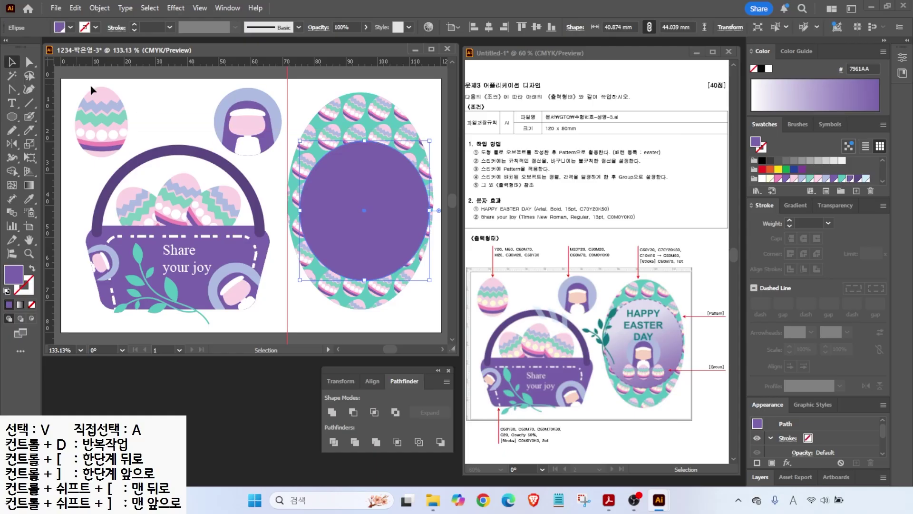
{"action": "left_click_drag", "start_coordinate": [345, 171], "coordinate": [338, 149]}
{"action": "left_click_drag", "start_coordinate": [360, 258], "coordinate": [360, 275]}
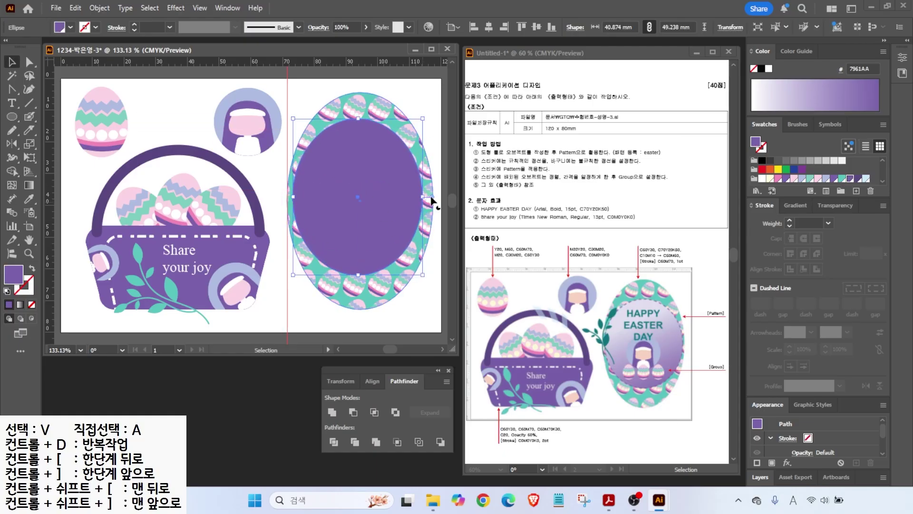
{"action": "left_click_drag", "start_coordinate": [423, 197], "coordinate": [430, 197]}
{"action": "left_click_drag", "start_coordinate": [293, 197], "coordinate": [287, 197]}
- Centre the purple oval horizontally and vertically on the patterned oval
{"action": "left_click", "coordinate": [353, 110], "text": "shift"}
{"action": "left_click", "coordinate": [489, 27]}
{"action": "left_click", "coordinate": [536, 28]}
{"action": "left_click", "coordinate": [298, 102]}
{"action": "left_click", "coordinate": [360, 191]}
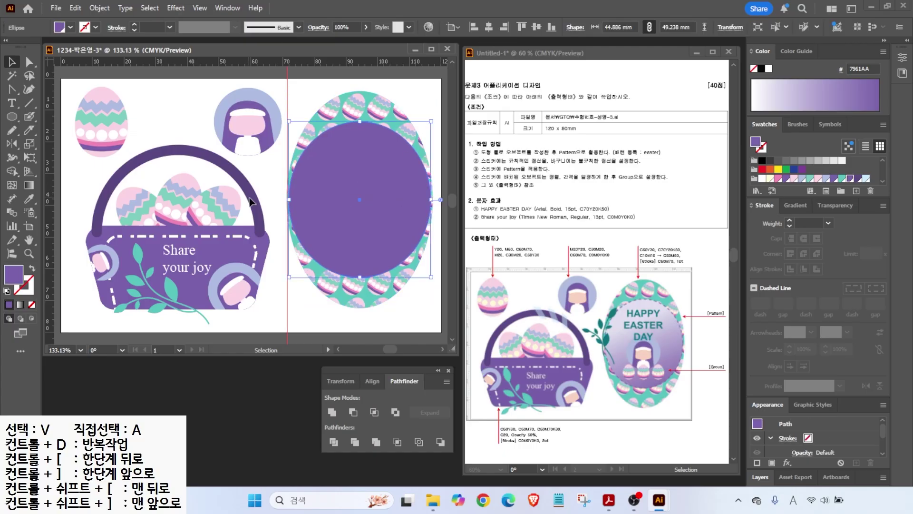
- Give the inner oval a gradient fill starting with pale lavender C10 M10
{"action": "mouse_move", "coordinate": [647, 249]}
{"action": "left_mouse_down"}
{"action": "mouse_move", "coordinate": [633, 215]}
{"action": "mouse_move", "coordinate": [690, 224]}
{"action": "left_mouse_up"}
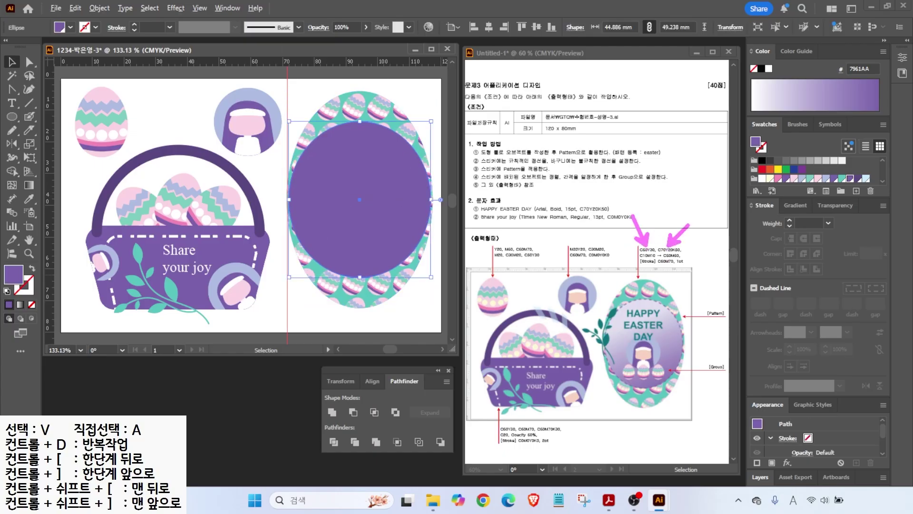
{"action": "left_click_drag", "start_coordinate": [808, 213], "coordinate": [811, 218]}
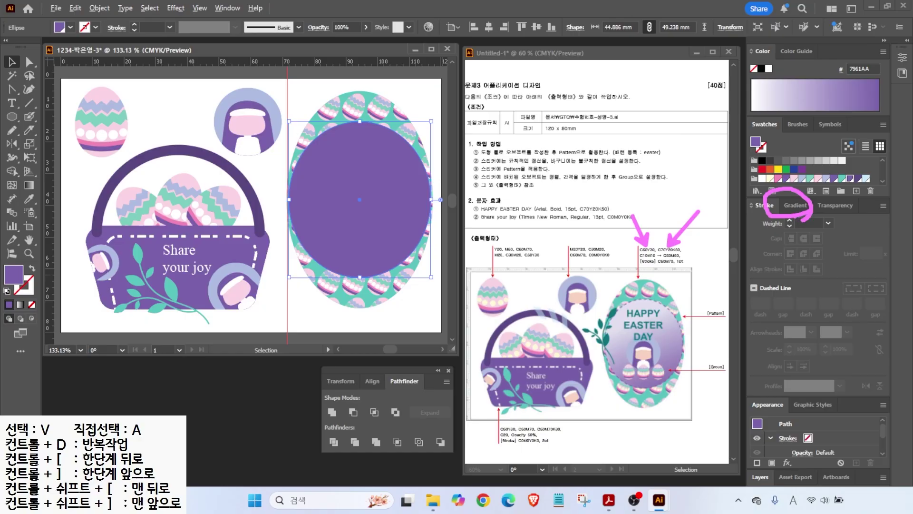
{"action": "left_click", "coordinate": [795, 205]}
{"action": "left_click", "coordinate": [759, 226]}
{"action": "double_click", "coordinate": [755, 313]}
{"action": "left_click_drag", "start_coordinate": [845, 355], "coordinate": [712, 334]}
{"action": "type", "text": "10"}
{"action": "key", "text": "Tab"}
{"action": "type", "text": "10"}
{"action": "key", "text": "Return"}
{"action": "key", "text": "Return"}
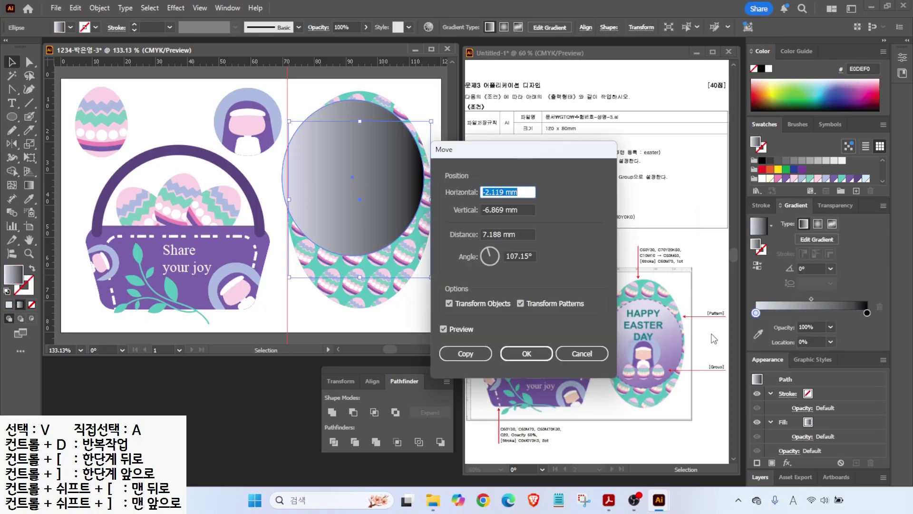
{"action": "left_click", "coordinate": [581, 354]}
- Set the gradient's end colour to C50 M60 and its angle to -90°
{"action": "double_click", "coordinate": [867, 313]}
{"action": "type", "text": "50"}
{"action": "key", "text": "Tab"}
{"action": "type", "text": "60"}
{"action": "key", "text": "Tab"}
{"action": "key", "text": "Tab"}
{"action": "type", "text": "0"}
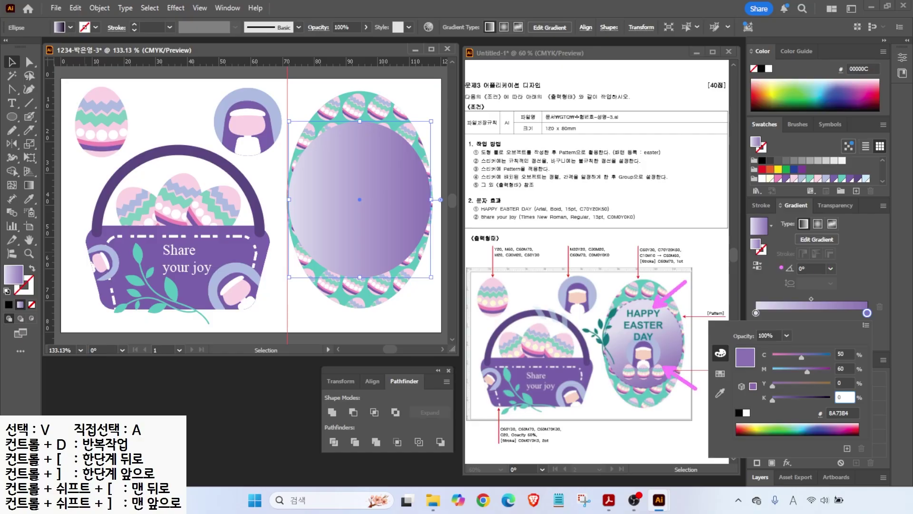
{"action": "left_click", "coordinate": [831, 267]}
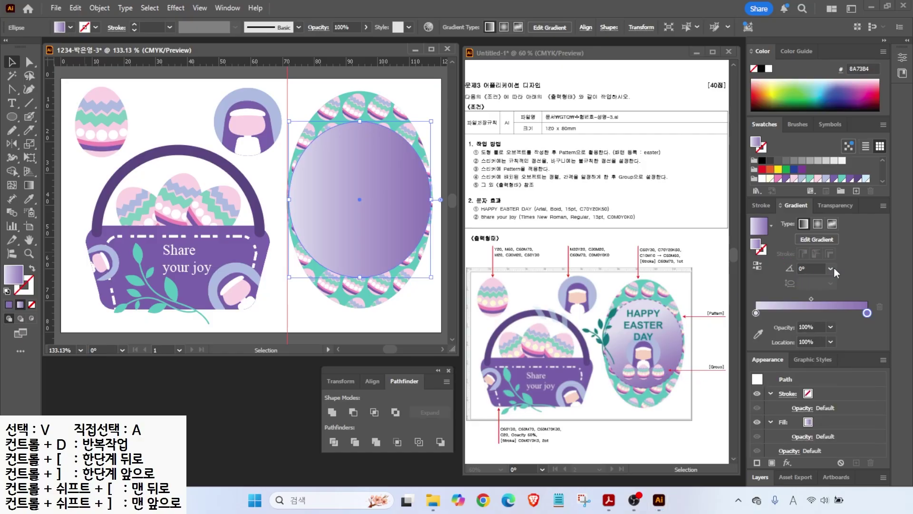
{"action": "left_click", "coordinate": [831, 267]}
{"action": "left_click", "coordinate": [845, 206]}
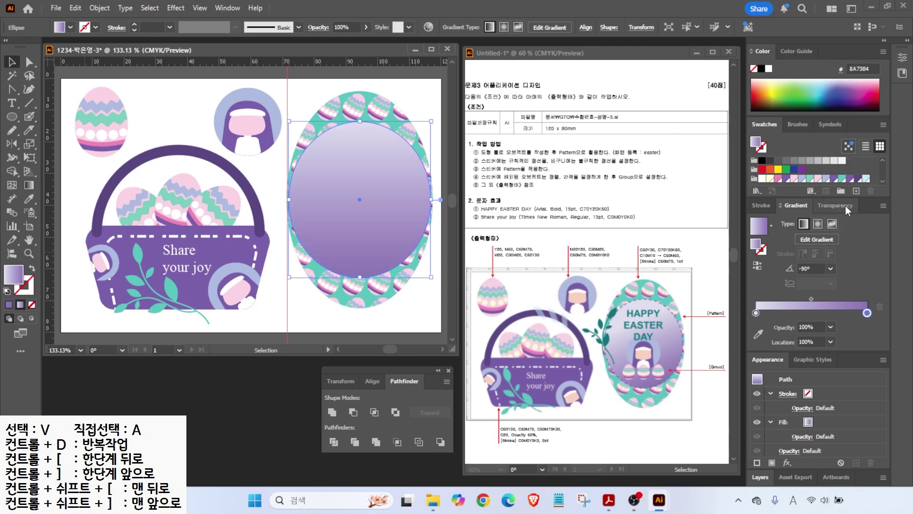
{"action": "left_click", "coordinate": [25, 295]}
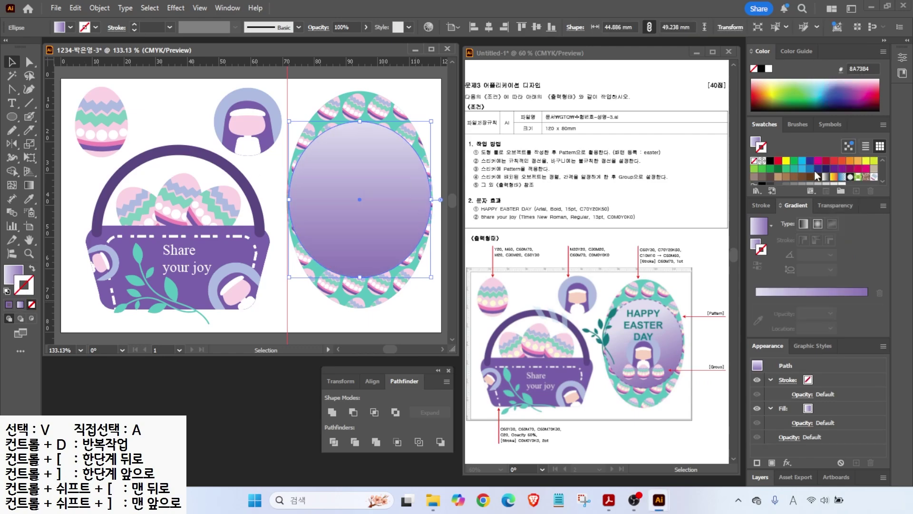
- Give the gradient oval a dashed dark purple outline, then copy the nun character onto it
{"action": "left_click", "coordinate": [859, 179]}
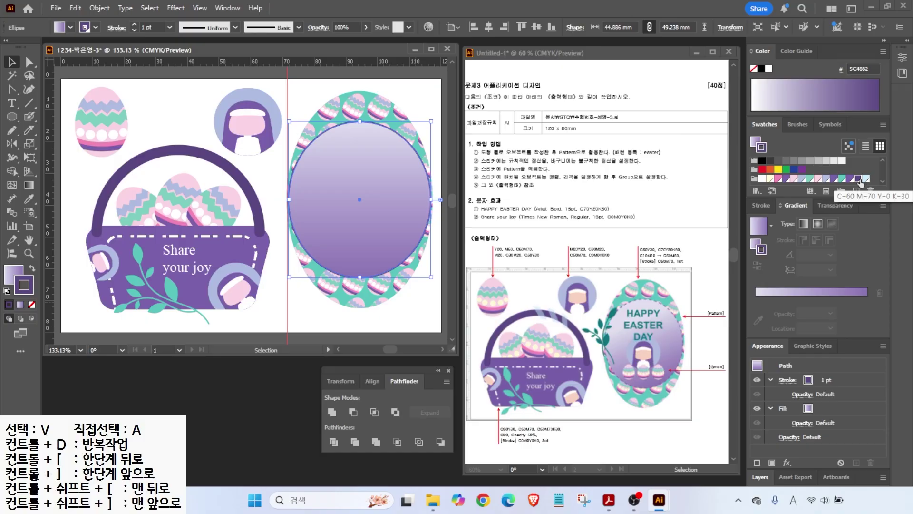
{"action": "left_click", "coordinate": [761, 205]}
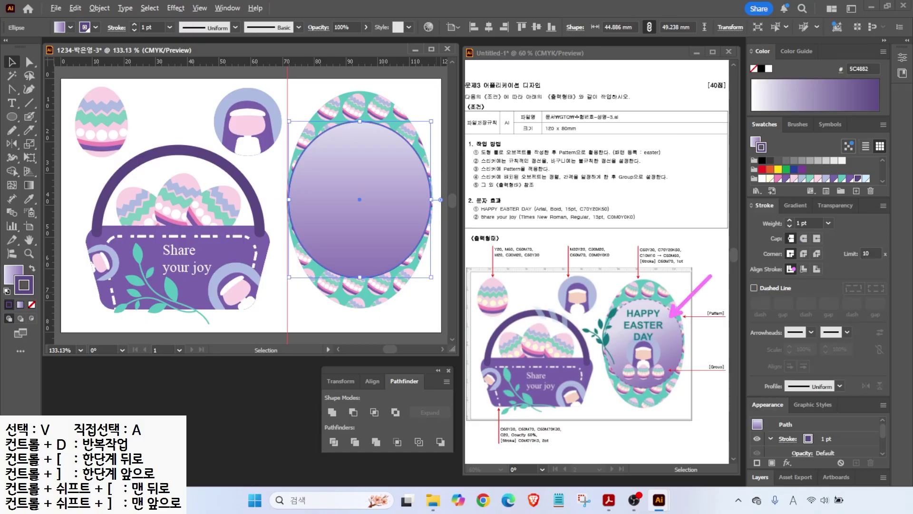
{"action": "left_click", "coordinate": [754, 288]}
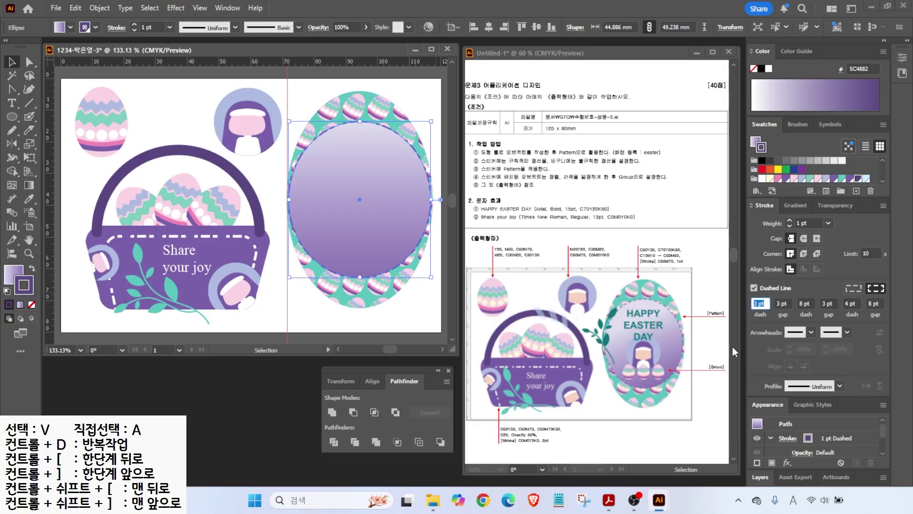
{"action": "left_click", "coordinate": [775, 304]}
{"action": "key", "text": "Tab"}
{"action": "type", "text": "0"}
{"action": "key", "text": "Tab"}
{"action": "type", "text": "0"}
{"action": "key", "text": "Tab"}
{"action": "type", "text": "0"}
{"action": "key", "text": "Tab"}
{"action": "type", "text": "0"}
{"action": "left_click", "coordinate": [391, 87]}
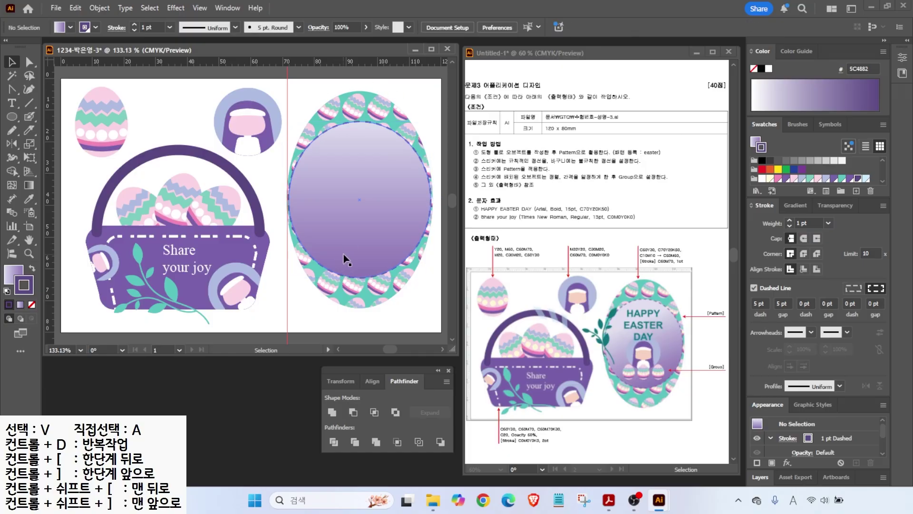
{"action": "left_click_drag", "start_coordinate": [235, 121], "coordinate": [360, 208], "text": "alt"}
- Bring the nun copy to the front and place a shrunken egg copy below it
{"action": "right_click", "coordinate": [272, 181]}
{"action": "mouse_move", "coordinate": [378, 414]}
{"action": "left_click", "coordinate": [459, 415]}
{"action": "left_click_drag", "start_coordinate": [105, 124], "coordinate": [270, 193], "text": "alt"}
{"action": "right_click", "coordinate": [270, 193]}
{"action": "mouse_move", "coordinate": [368, 428]}
{"action": "left_click", "coordinate": [440, 428]}
{"action": "left_click_drag", "start_coordinate": [293, 155], "coordinate": [272, 184], "text": "shift"}
{"action": "left_click_drag", "start_coordinate": [257, 208], "coordinate": [300, 240]}
- Duplicate the small egg into a row of three and group the three eggs
{"action": "scroll", "coordinate": [382, 279], "scroll_direction": "up", "scroll_amount": 2}
{"action": "left_click_drag", "start_coordinate": [356, 247], "coordinate": [398, 245], "text": "alt+shift"}
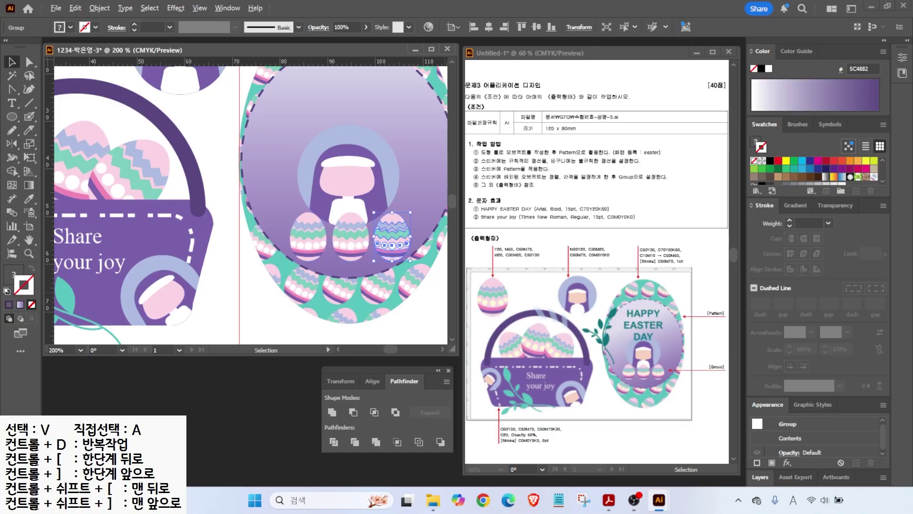
{"action": "mouse_move", "coordinate": [609, 373]}
{"action": "left_mouse_down"}
{"action": "mouse_move", "coordinate": [694, 349]}
{"action": "mouse_move", "coordinate": [735, 365]}
{"action": "mouse_move", "coordinate": [673, 380]}
{"action": "left_mouse_up"}
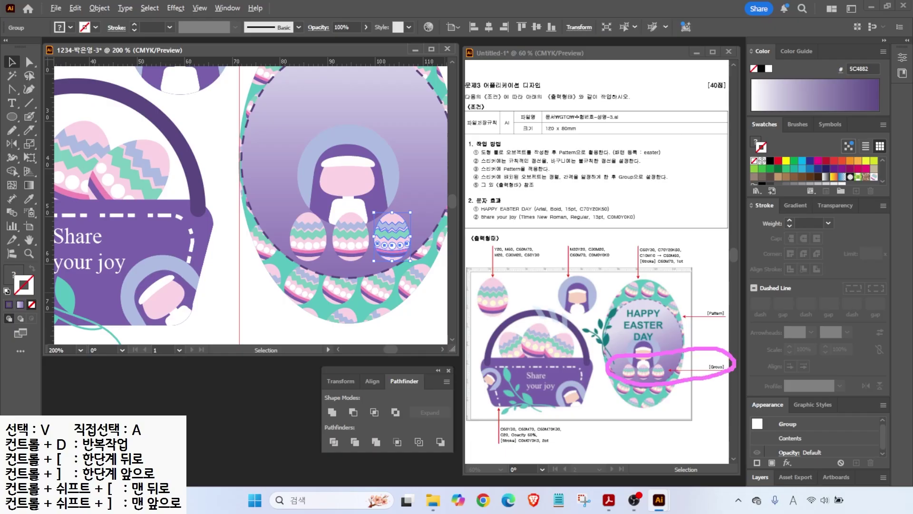
{"action": "left_click", "coordinate": [316, 240]}
{"action": "left_click", "coordinate": [346, 245], "text": "shift"}
{"action": "left_click", "coordinate": [391, 244], "text": "shift"}
{"action": "right_click", "coordinate": [358, 238]}
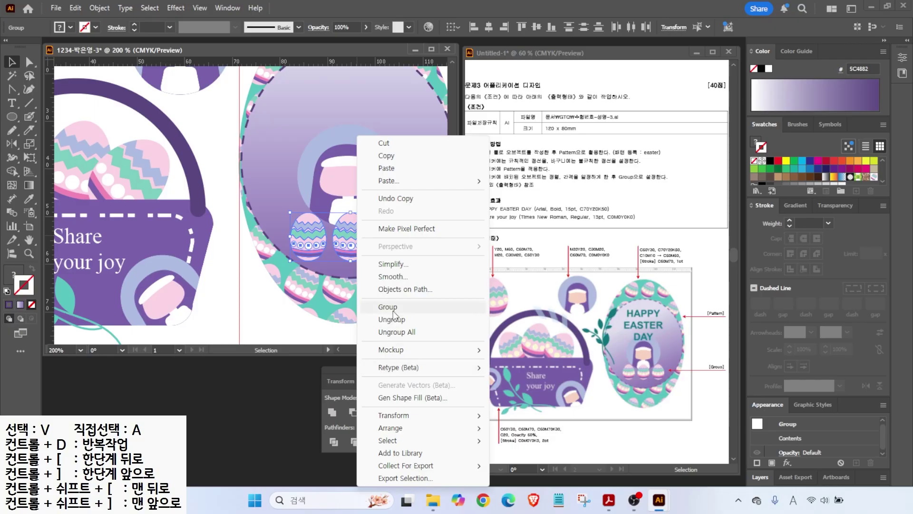
{"action": "left_click", "coordinate": [394, 311]}
{"action": "left_click", "coordinate": [445, 301]}
- Copy both leaf branches beside the oval, bring them to front, and rotate them against its edge
{"action": "scroll", "coordinate": [278, 226], "scroll_direction": "down", "scroll_amount": 2}
{"action": "left_click", "coordinate": [146, 274]}
{"action": "left_click", "coordinate": [149, 251], "text": "shift"}
{"action": "left_click_drag", "start_coordinate": [159, 274], "coordinate": [263, 194], "text": "alt"}
{"action": "right_click", "coordinate": [240, 194]}
{"action": "mouse_move", "coordinate": [285, 428]}
{"action": "left_click", "coordinate": [405, 429]}
{"action": "left_click_drag", "start_coordinate": [307, 144], "coordinate": [317, 183]}
{"action": "left_click_drag", "start_coordinate": [252, 184], "coordinate": [258, 192]}
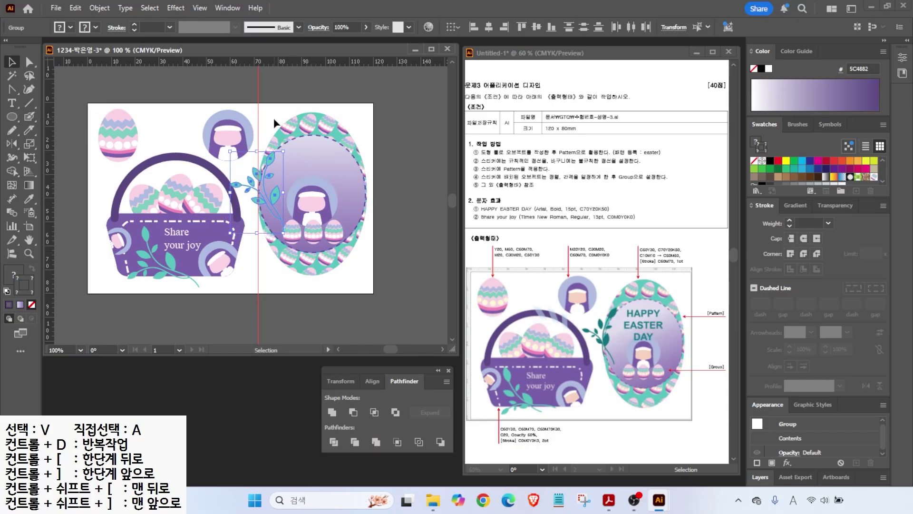
{"action": "scroll", "coordinate": [255, 164], "scroll_direction": "up", "scroll_amount": 3}
- Expand the two selected leaf branches into filled shapes
{"action": "left_click", "coordinate": [208, 191]}
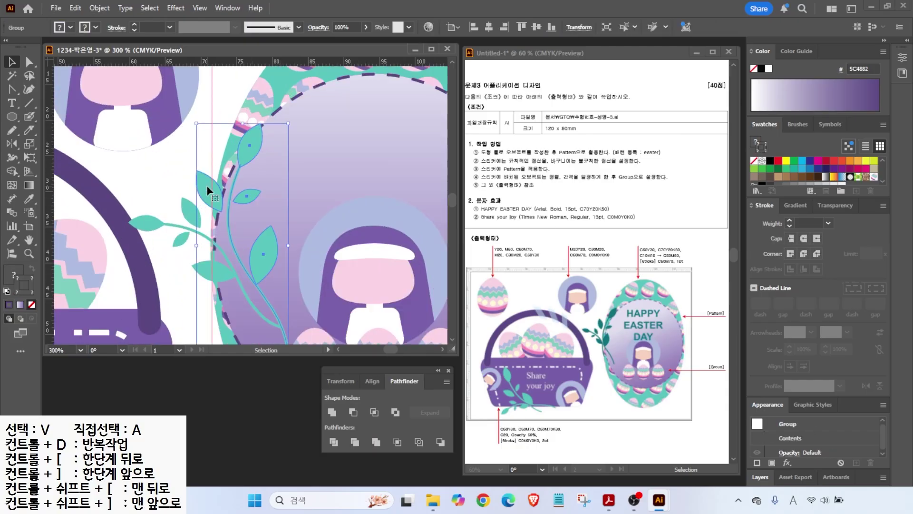
{"action": "left_click", "coordinate": [186, 206], "text": "shift"}
{"action": "left_click", "coordinate": [94, 8]}
{"action": "left_click", "coordinate": [121, 178]}
{"action": "key", "text": "Return"}
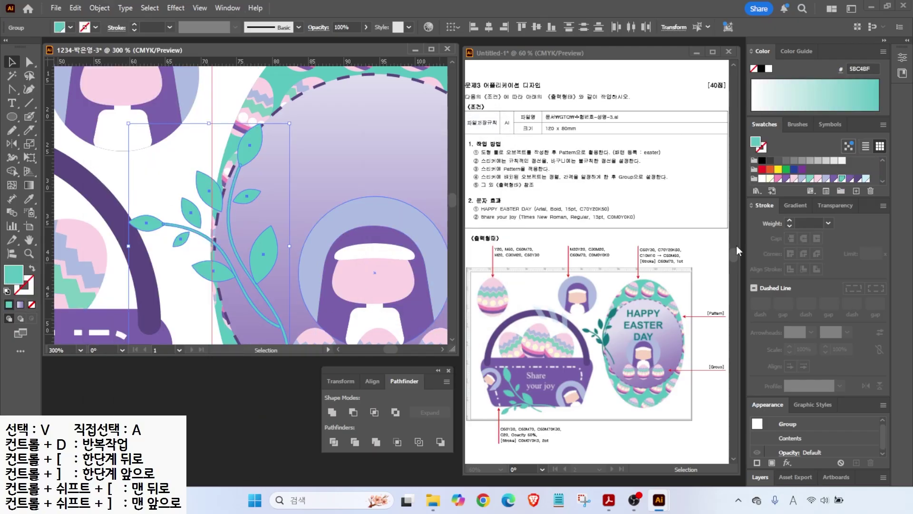
- Fill the expanded leaves with dark teal, C70 M20 Y0 K50
{"action": "double_click", "coordinate": [14, 274]}
{"action": "left_click_drag", "start_coordinate": [683, 312], "coordinate": [612, 308]}
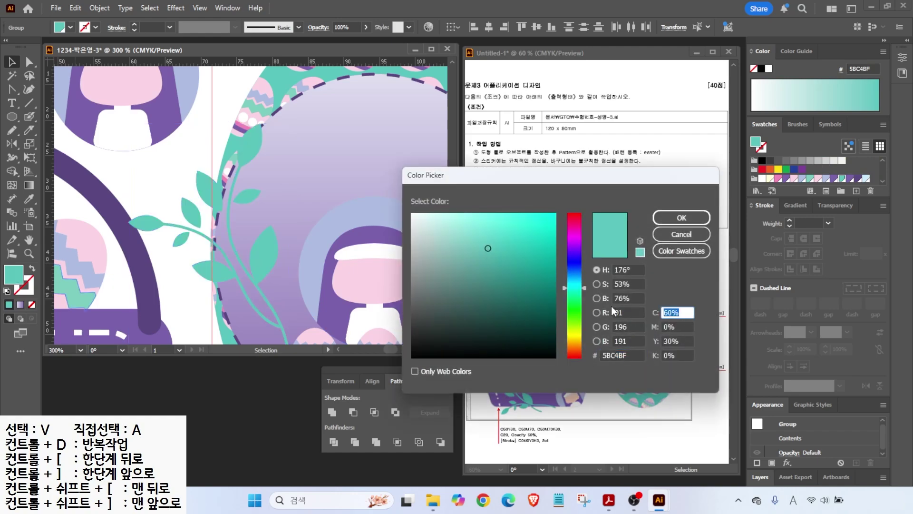
{"action": "type", "text": "70"}
{"action": "key", "text": "Tab"}
{"action": "type", "text": "20"}
{"action": "key", "text": "Tab"}
{"action": "type", "text": "0"}
{"action": "key", "text": "Tab"}
{"action": "type", "text": "50"}
{"action": "key", "text": "shift+Tab"}
{"action": "key", "text": "shift+Tab"}
{"action": "type", "text": "0"}
{"action": "key", "text": "Return"}
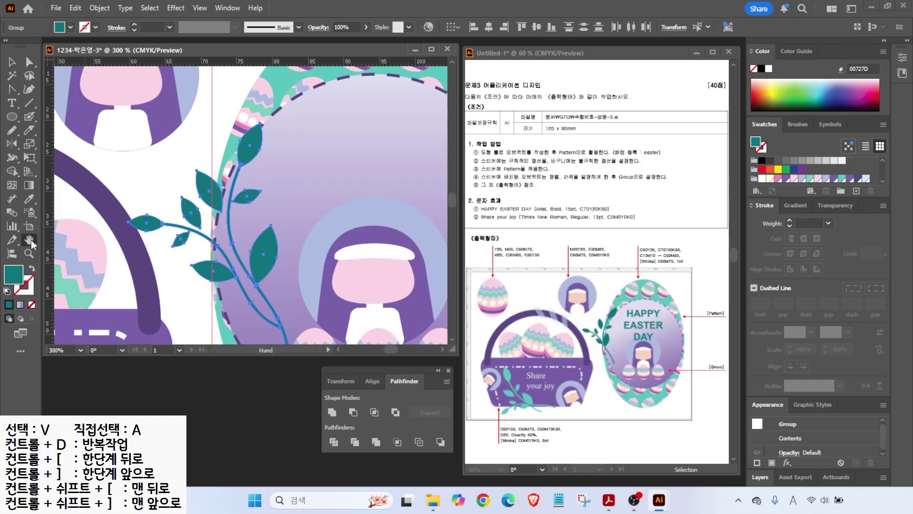
- Shrink the leaf branch slightly and shift it up beside the oval
{"action": "double_click", "coordinate": [29, 240]}
{"action": "left_click_drag", "start_coordinate": [322, 143], "coordinate": [314, 155]}
{"action": "left_click_drag", "start_coordinate": [302, 200], "coordinate": [305, 196]}
{"action": "left_click", "coordinate": [285, 256]}
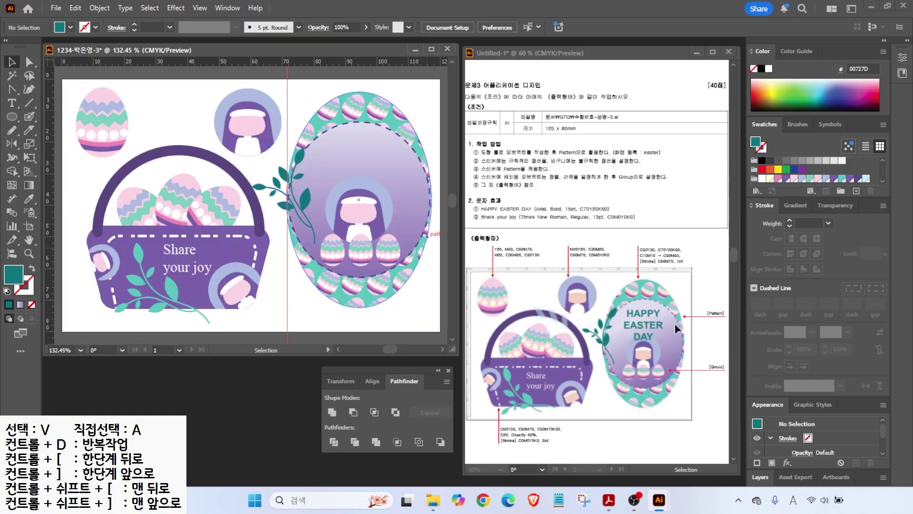
- Type 'HAPPY', 'EASTER', 'DAY' on three lines at the top of the oval
{"action": "left_click", "coordinate": [12, 102]}
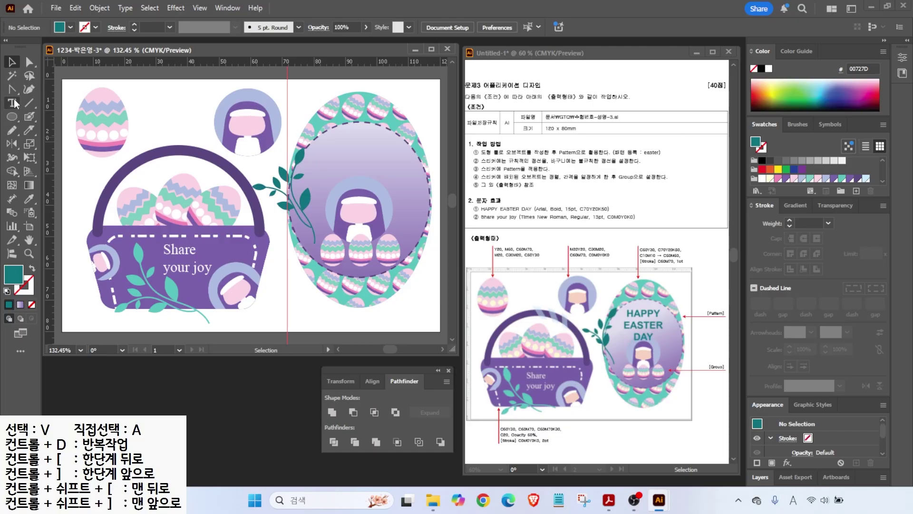
{"action": "left_click", "coordinate": [322, 158]}
{"action": "type", "text": "HAPPY"}
{"action": "key", "text": "Return"}
{"action": "type", "text": "EASTER"}
{"action": "key", "text": "Return"}
{"action": "type", "text": "DAY"}
{"action": "key", "text": "Escape"}
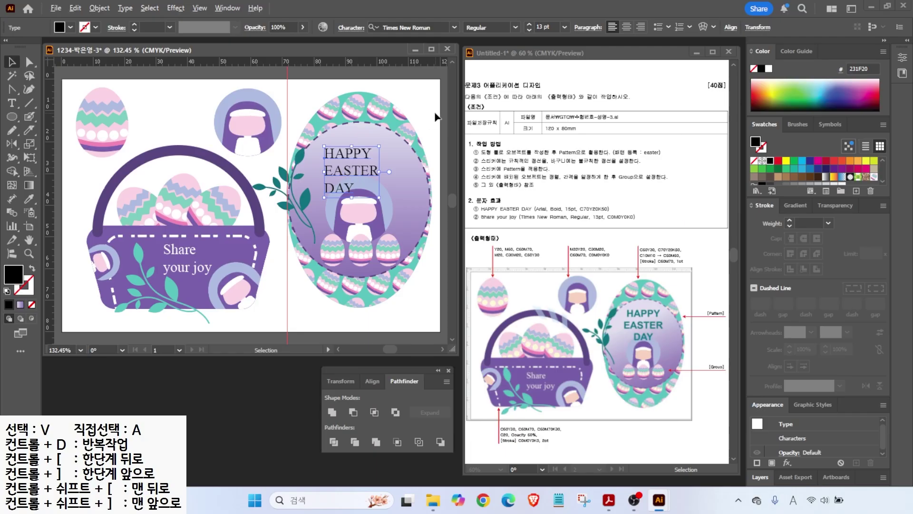
- Format the heading as Arial Bold 15 pt with centred lines
{"action": "mouse_move", "coordinate": [541, 202]}
{"action": "left_mouse_down"}
{"action": "mouse_move", "coordinate": [565, 177]}
{"action": "mouse_move", "coordinate": [623, 172]}
{"action": "left_mouse_up"}
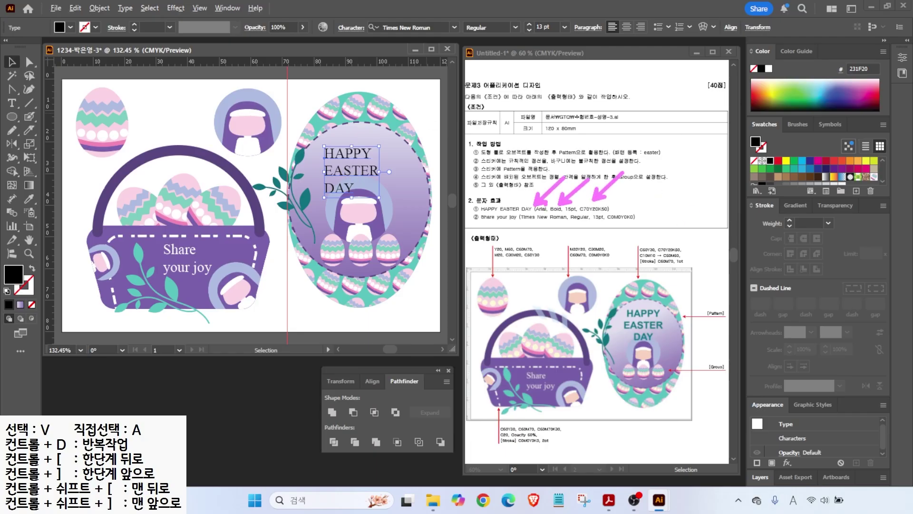
{"action": "left_click_drag", "start_coordinate": [643, 289], "coordinate": [655, 357]}
{"action": "key", "text": "Escape"}
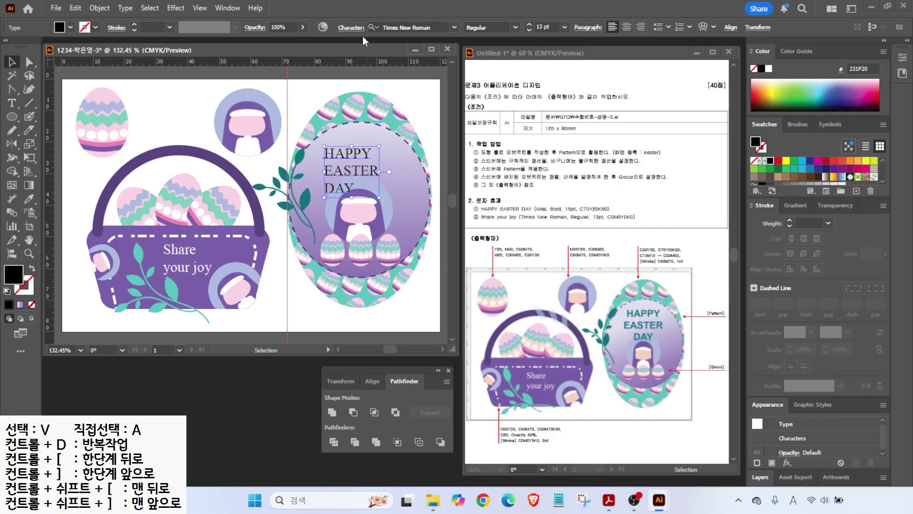
{"action": "left_click", "coordinate": [453, 27]}
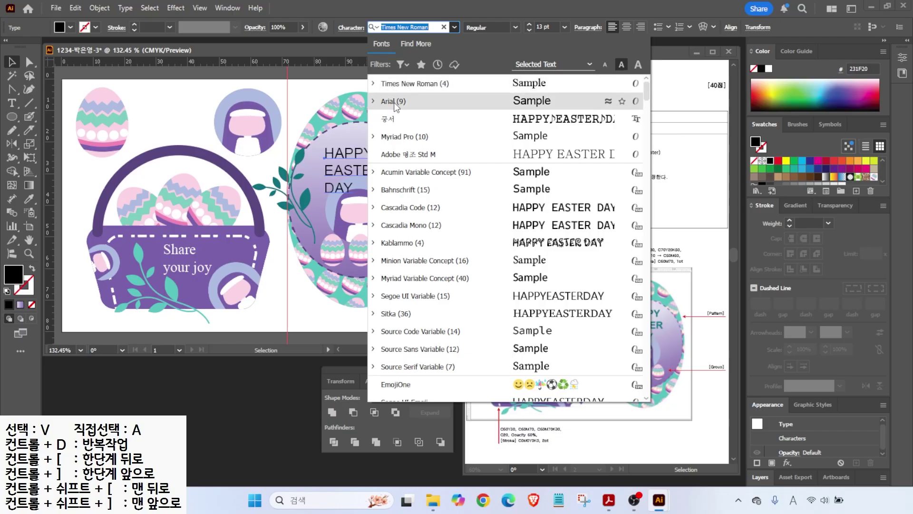
{"action": "left_click", "coordinate": [394, 101]}
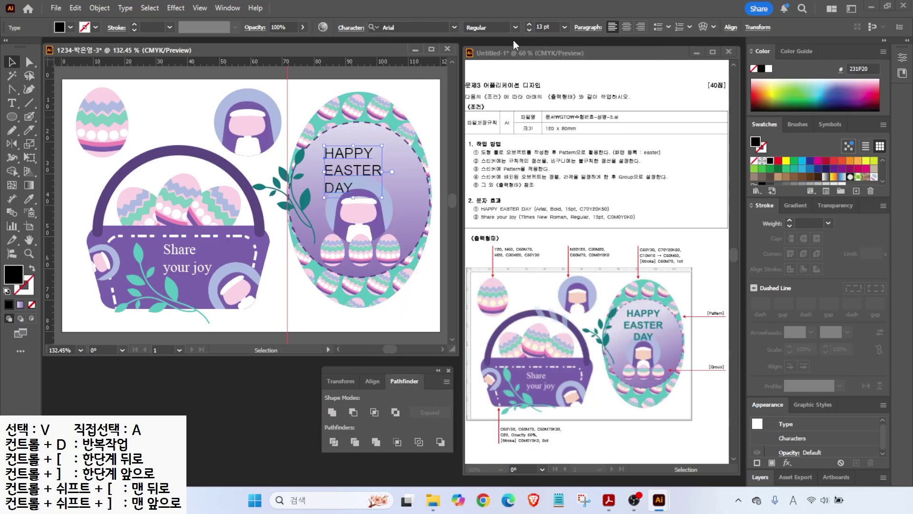
{"action": "left_click", "coordinate": [515, 25]}
{"action": "left_click", "coordinate": [493, 115]}
{"action": "left_click", "coordinate": [530, 24]}
{"action": "left_click", "coordinate": [529, 24]}
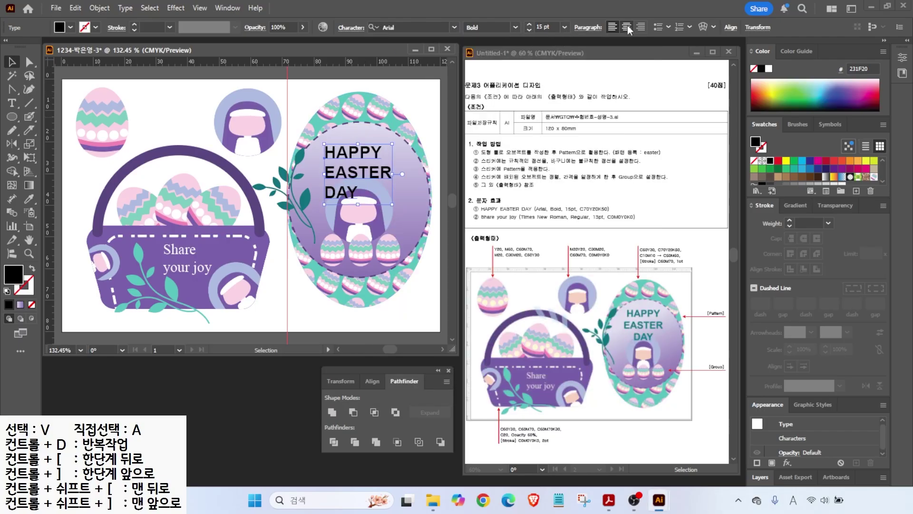
{"action": "left_click", "coordinate": [627, 28]}
- Colour the heading dark teal and centre it near the oval's top
{"action": "double_click", "coordinate": [14, 275]}
{"action": "left_click_drag", "start_coordinate": [680, 313], "coordinate": [526, 311]}
{"action": "type", "text": "70"}
{"action": "key", "text": "Tab"}
{"action": "key", "text": "Tab"}
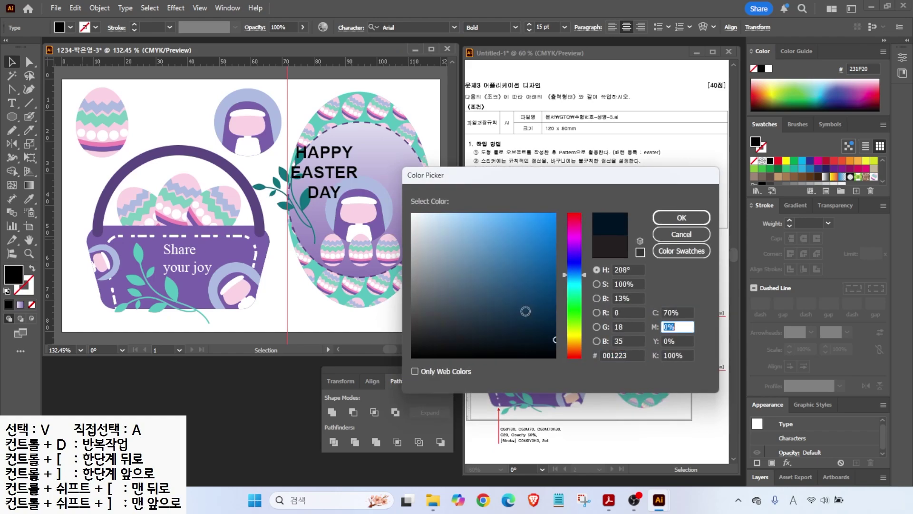
{"action": "type", "text": "20"}
{"action": "key", "text": "Tab"}
{"action": "type", "text": "50"}
{"action": "key", "text": "Return"}
{"action": "left_click_drag", "start_coordinate": [331, 175], "coordinate": [366, 165]}
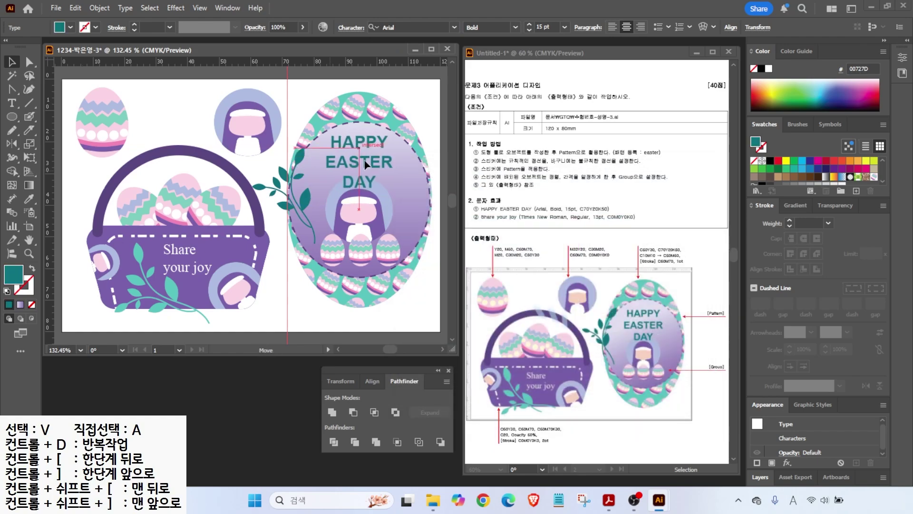
{"action": "key", "text": "ctrl+shift+a"}
- Shift the Easter oval slightly lower and the basket group slightly left
{"action": "left_click", "coordinate": [200, 8]}
{"action": "key", "text": "Escape"}
{"action": "left_click_drag", "start_coordinate": [302, 116], "coordinate": [394, 309]}
{"action": "key", "text": "ctrl+shift+a"}
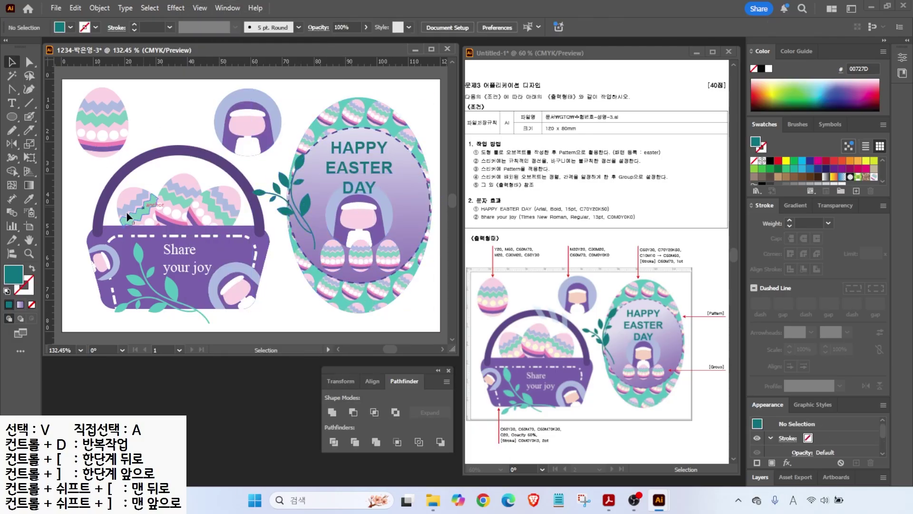
{"action": "left_click_drag", "start_coordinate": [70, 191], "coordinate": [219, 299]}
- Save the Easter artwork as an .ai file in the GTQ folder with default Illustrator options
{"action": "left_click", "coordinate": [279, 296]}
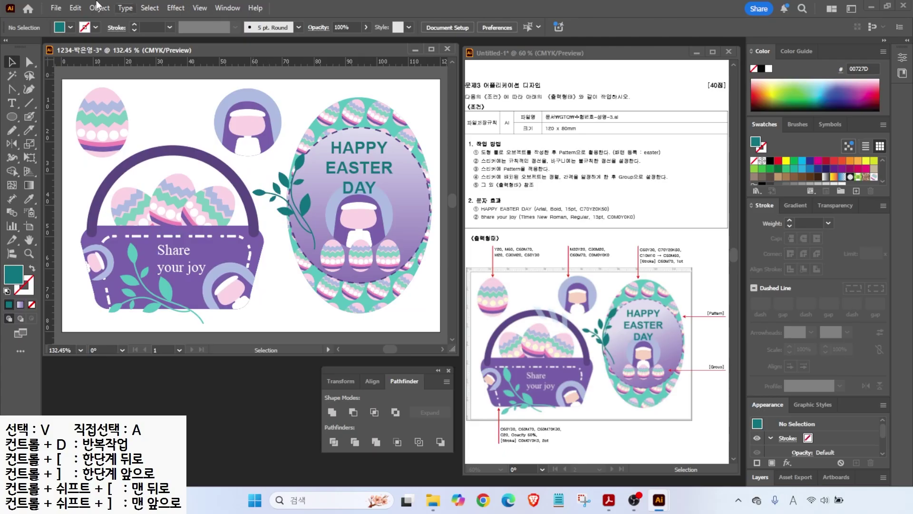
{"action": "left_click", "coordinate": [55, 8]}
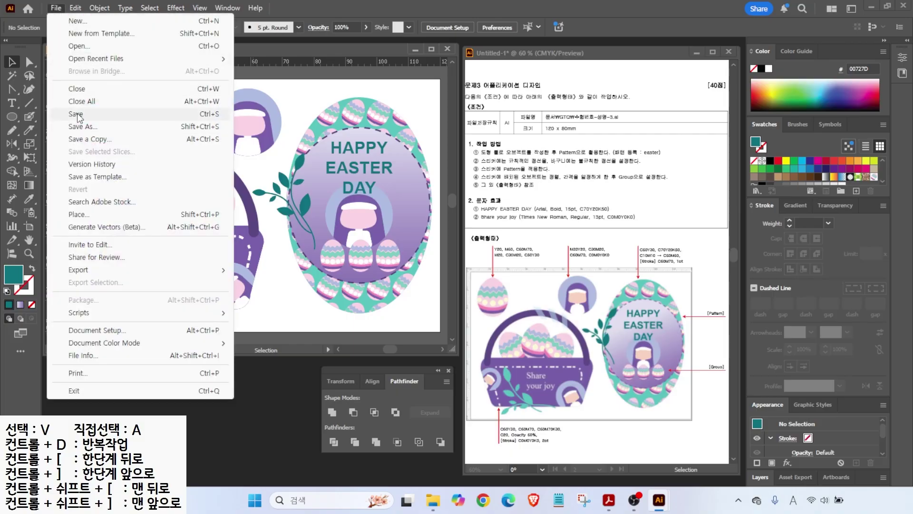
{"action": "left_click", "coordinate": [72, 126]}
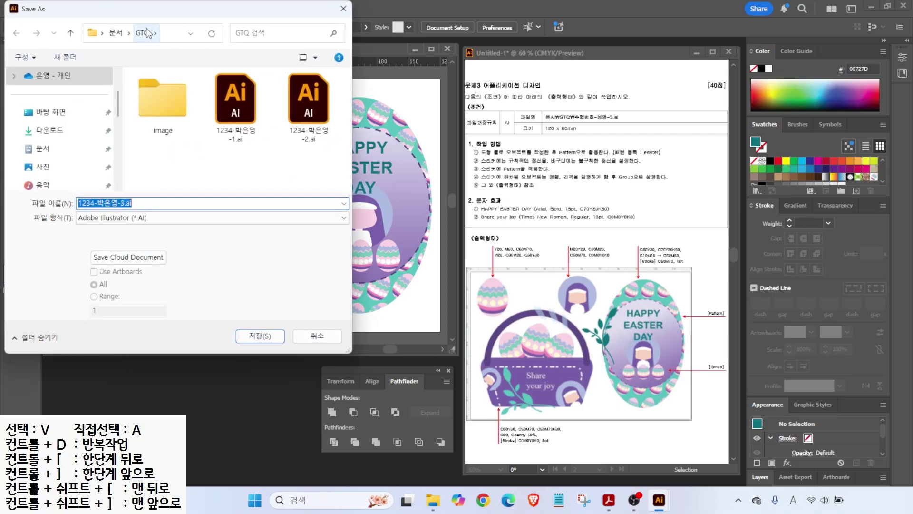
{"action": "left_click", "coordinate": [252, 335]}
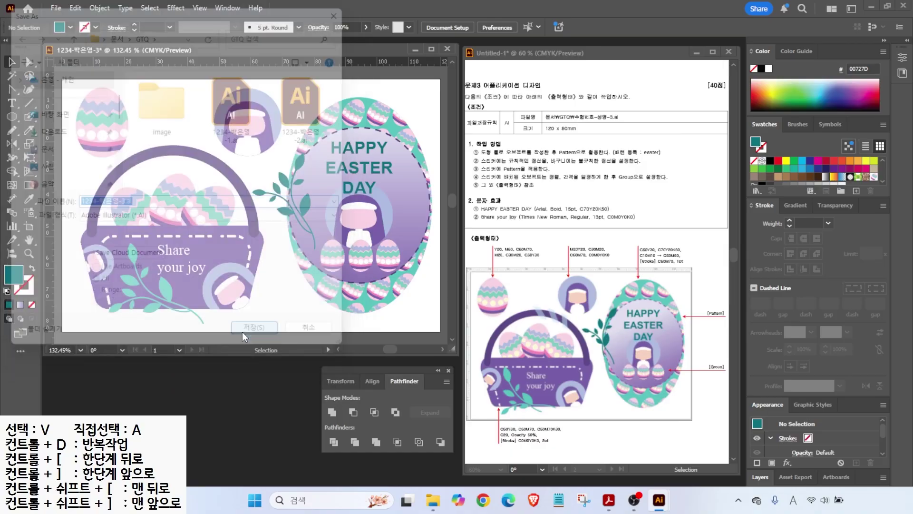
{"action": "left_click", "coordinate": [451, 423]}
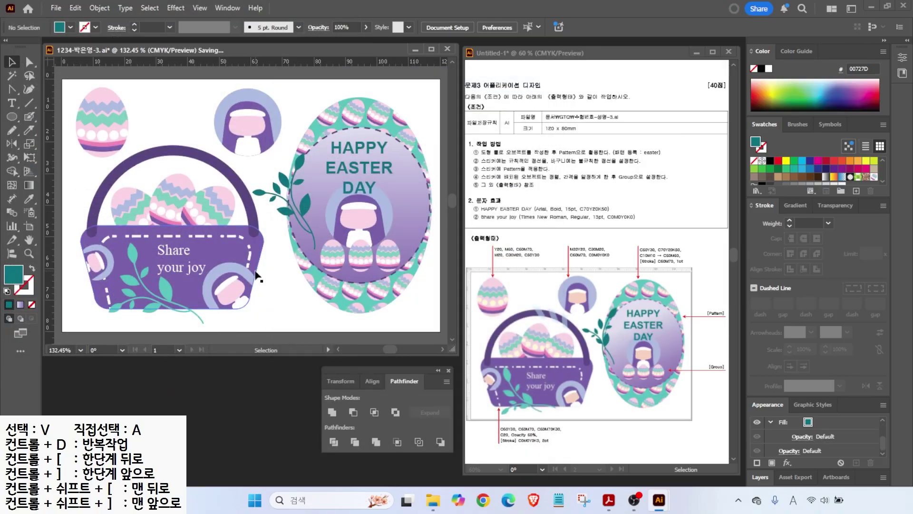